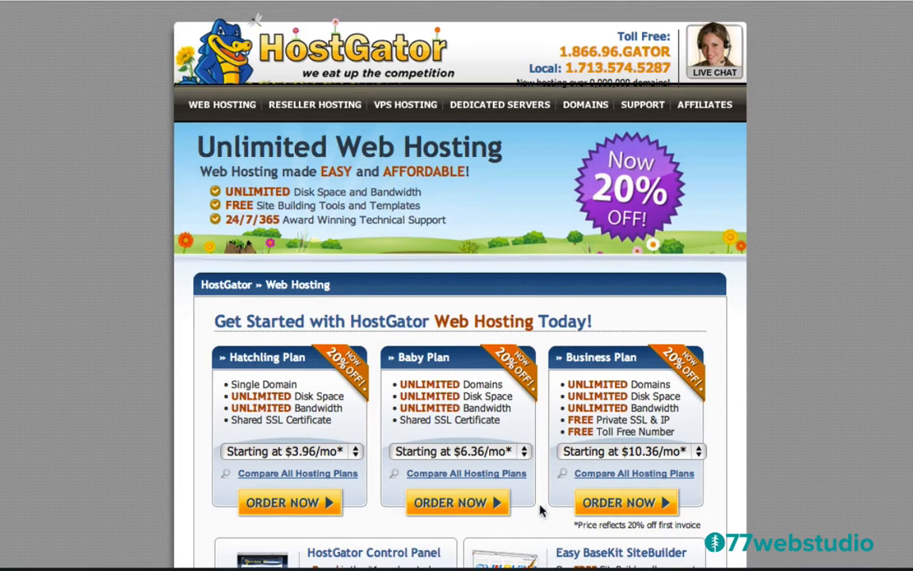
- Order the HostGator Baby plan to reach the Step 1: Choose a Domain page
click(449, 504)
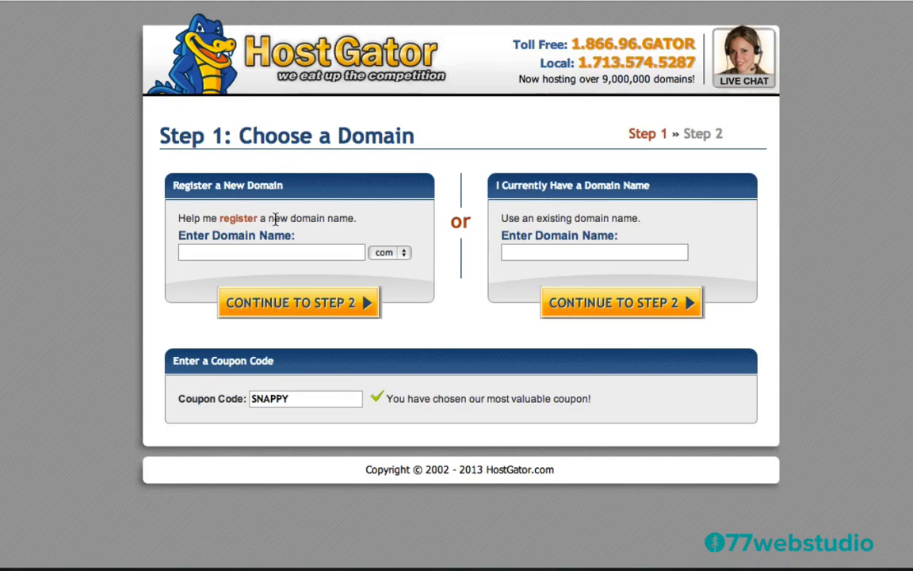
- Replace the SNAPPY coupon with wpcoupon25 and enter dhjfuigpog (.com) as the new domain
click(219, 253)
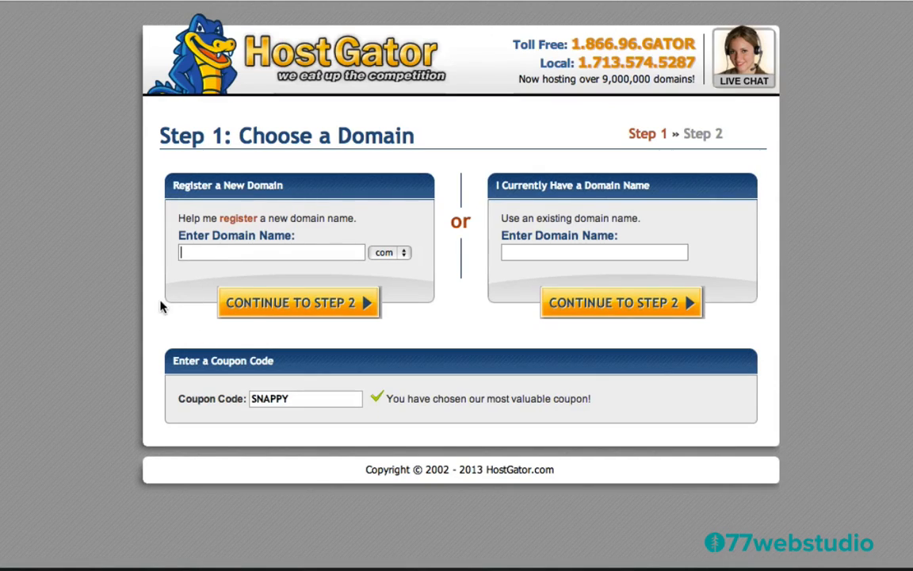
double_click(291, 399)
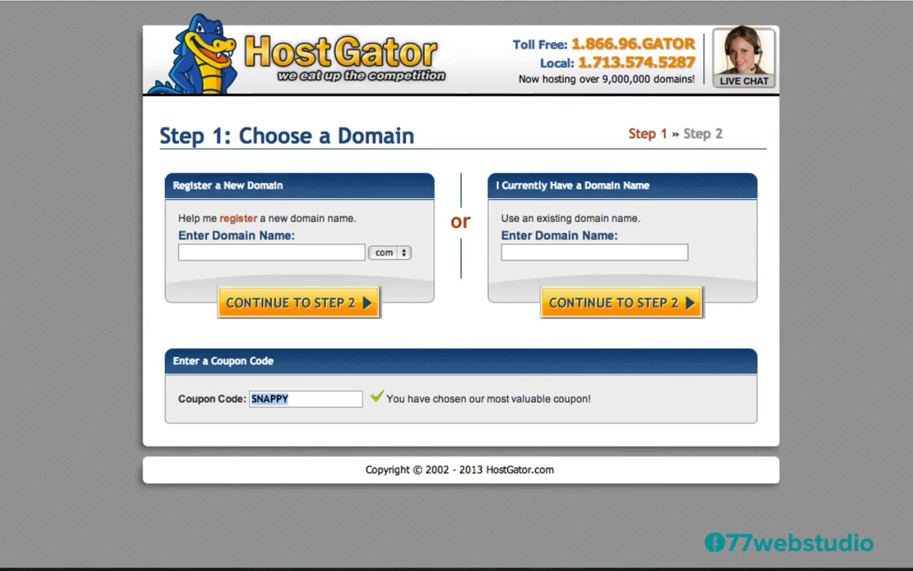
text(wp)
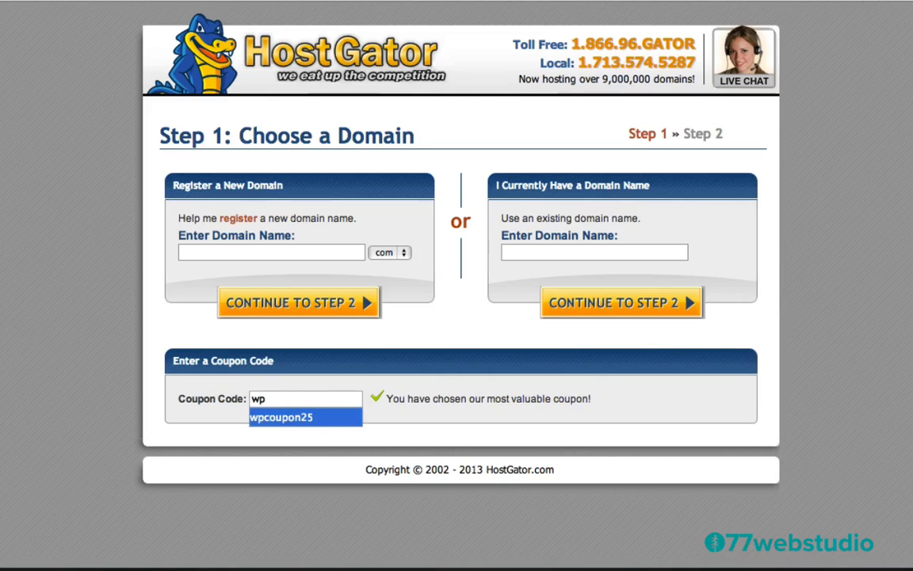
click(277, 417)
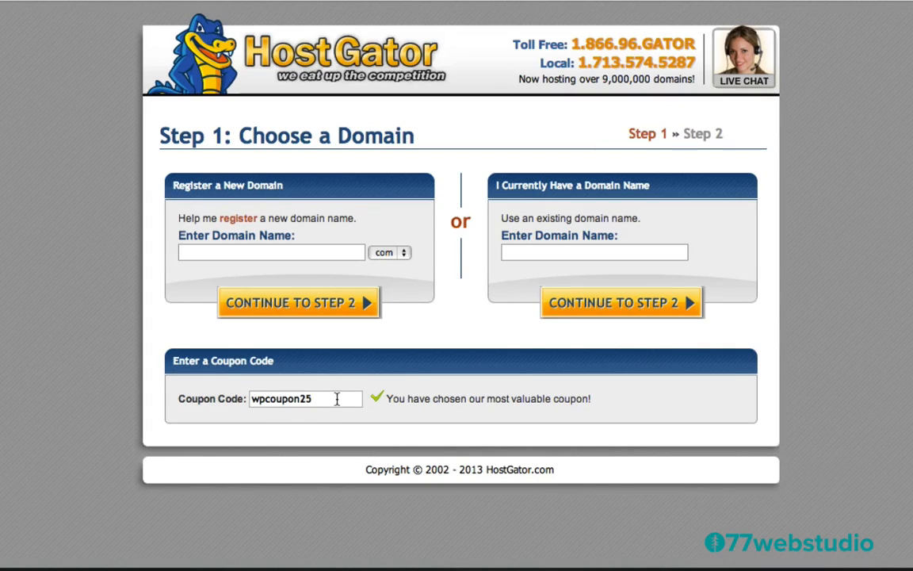
click(195, 254)
text(dhjfuigpog)
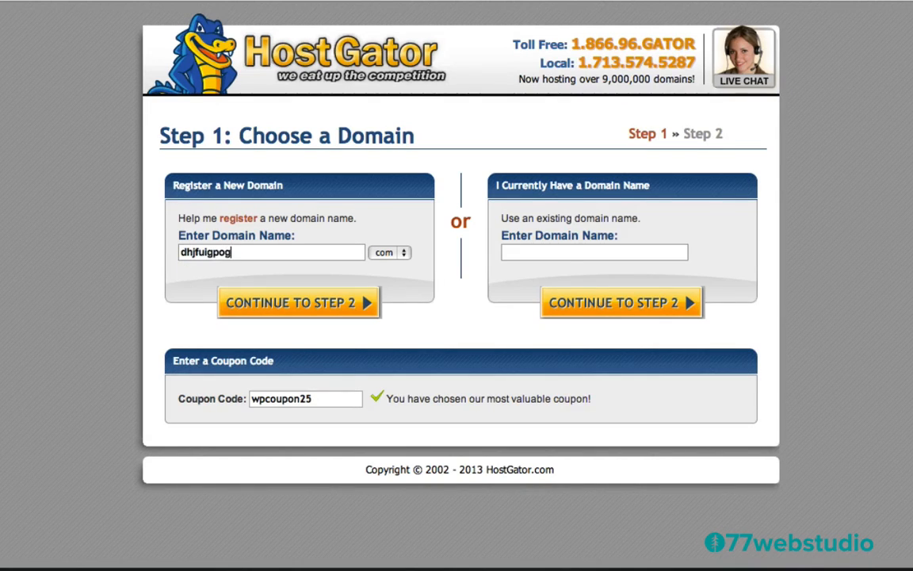
- Continue to Billing Information and set the Baby plan billing cycle to 1 Month @ 0.00/mo
click(292, 307)
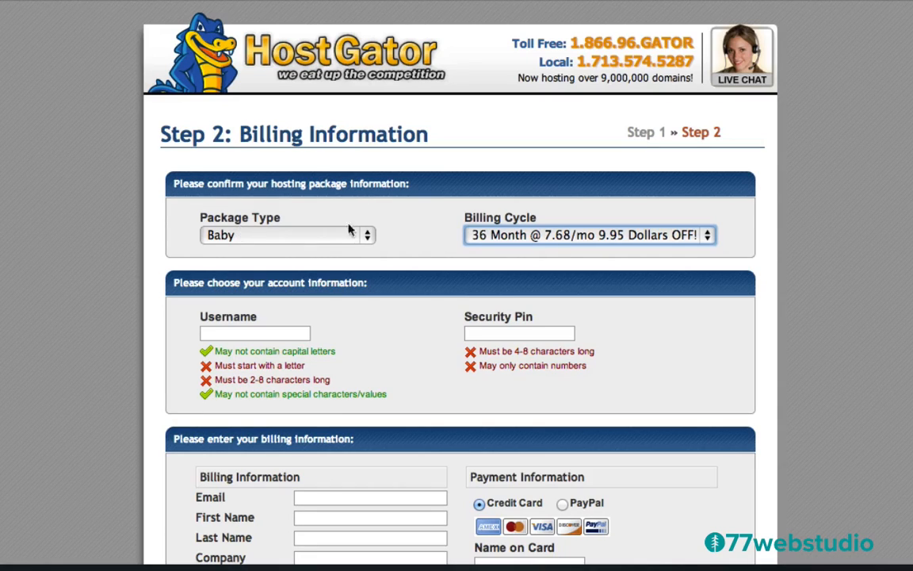
click(509, 240)
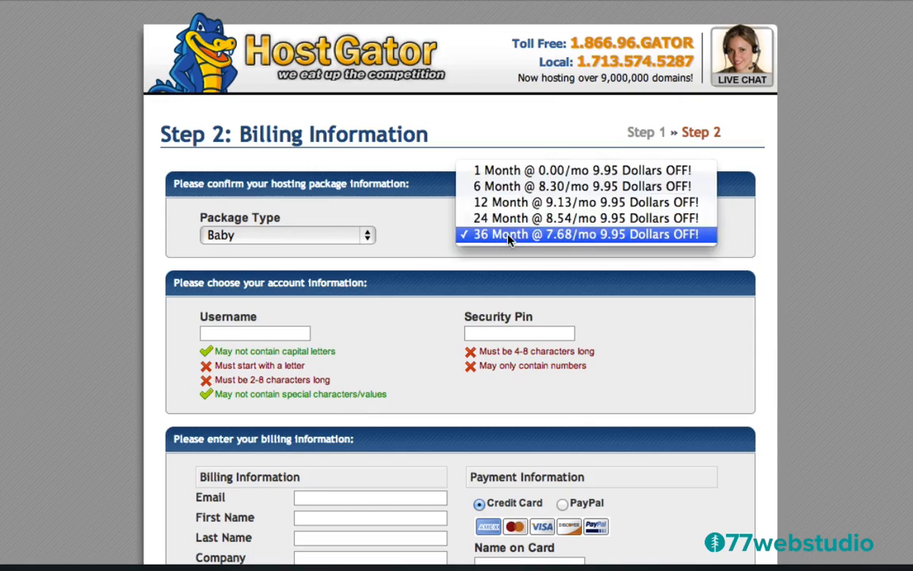
click(494, 171)
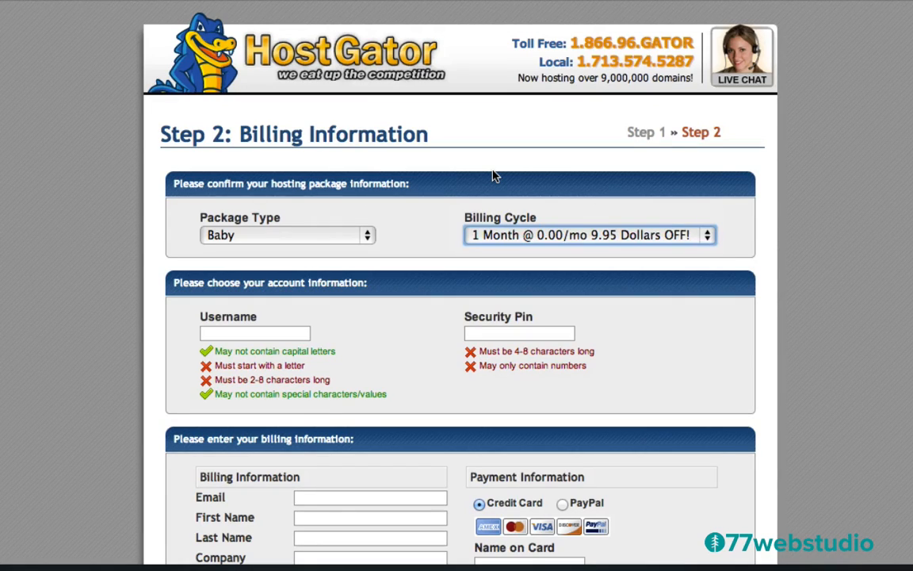
- Remove SiteLock, keep Domain Privacy Protection as the only add-on, and check the $22.91 total
scroll(399, 297, down, 2)
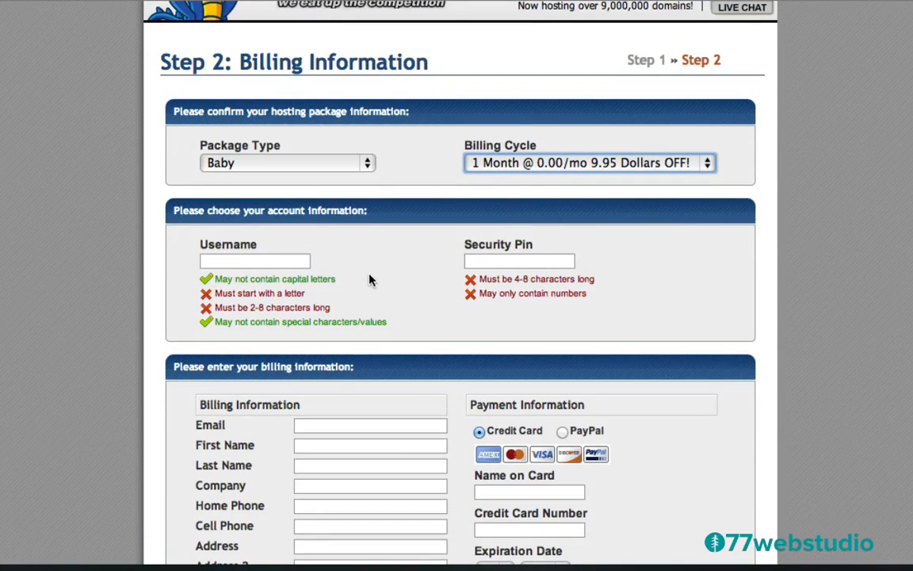
scroll(369, 276, down, 7)
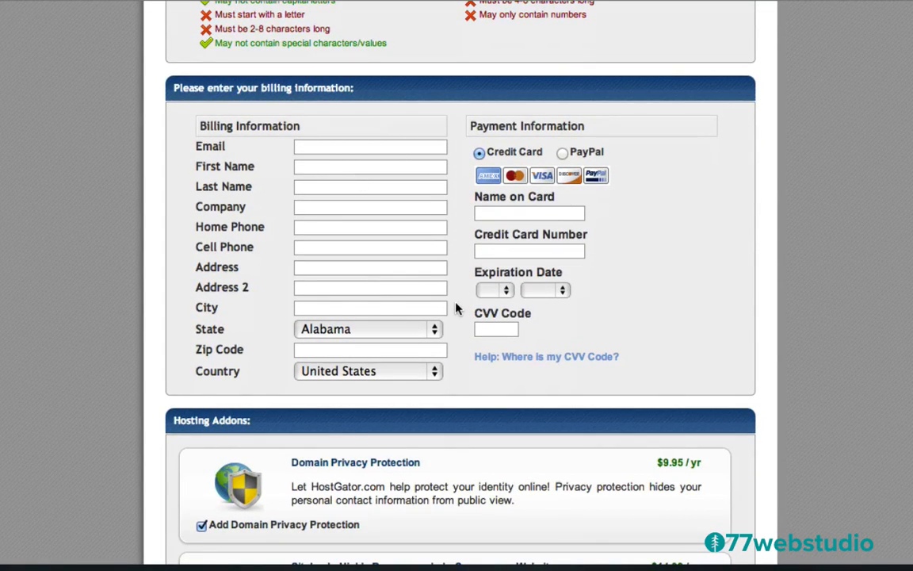
scroll(459, 308, down, 8)
scroll(457, 307, down, 1)
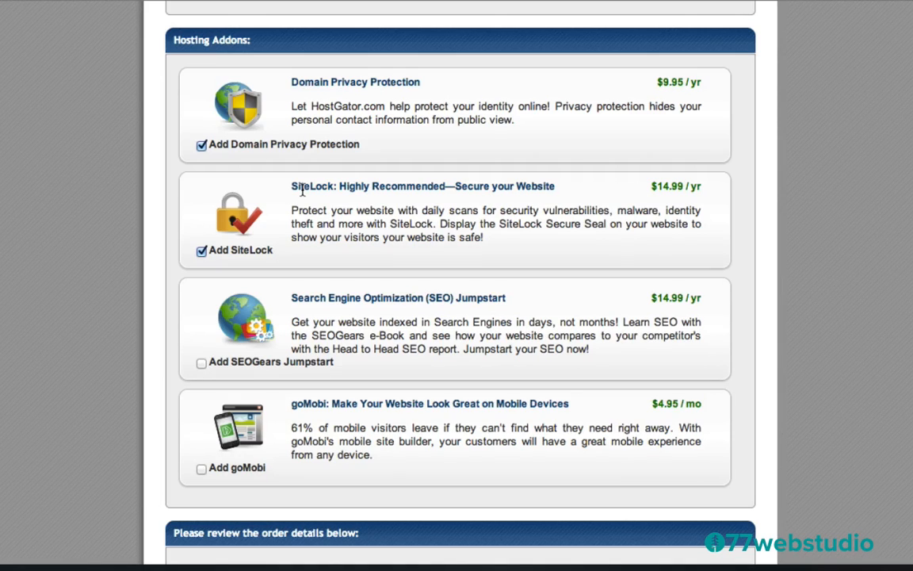
click(202, 251)
click(202, 148)
click(202, 147)
scroll(314, 325, down, 5)
scroll(313, 330, down, 1)
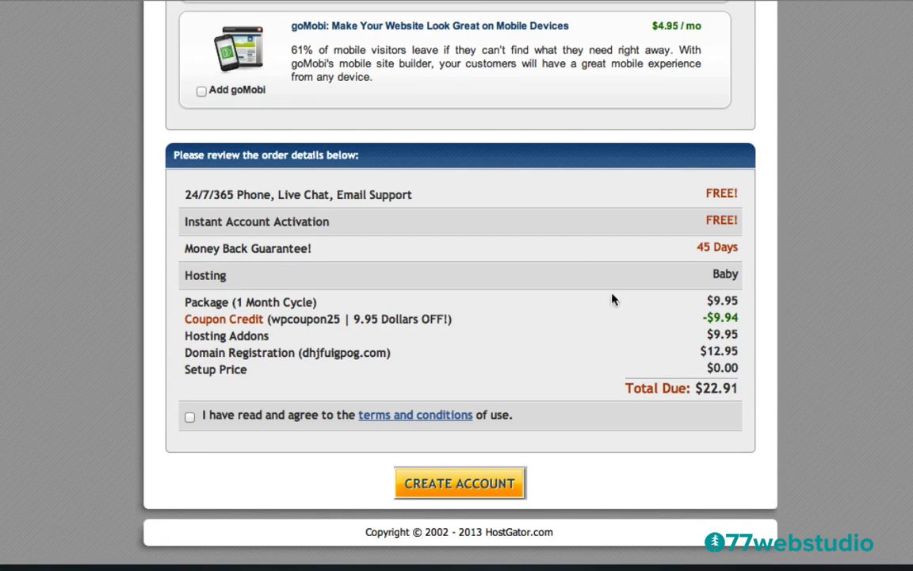
- Compare totals with Domain Privacy Protection toggled, then submit the order to create the hosting account
scroll(511, 187, up, 1)
scroll(510, 187, up, 10)
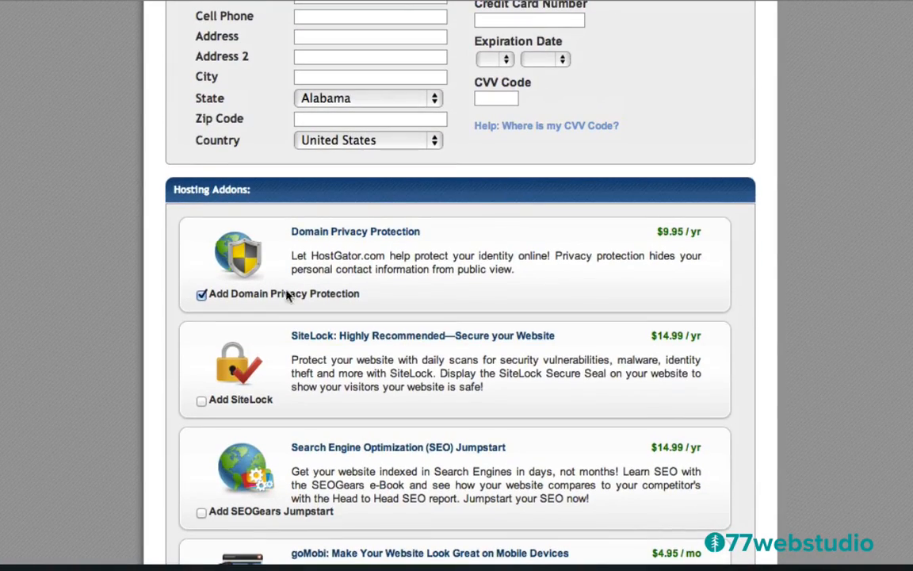
click(202, 295)
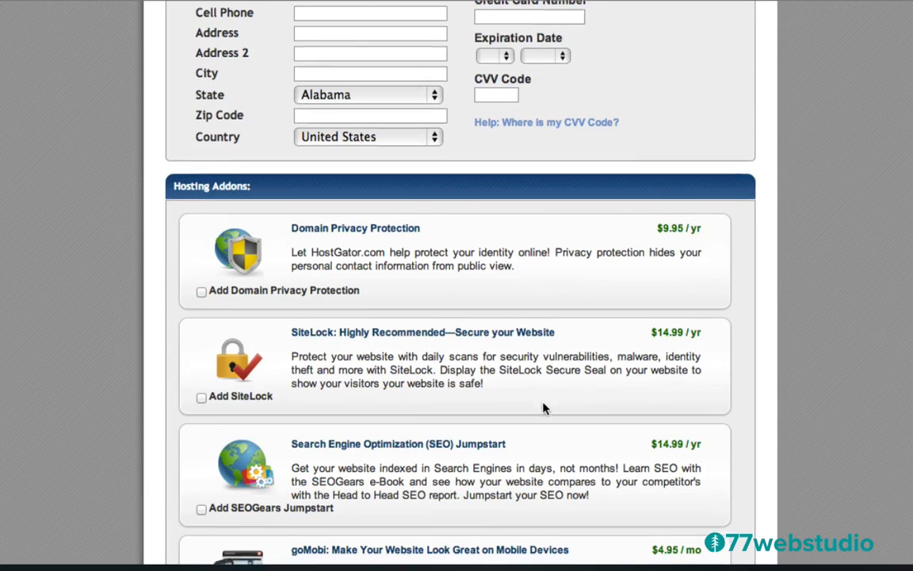
scroll(544, 407, down, 9)
scroll(544, 407, down, 1)
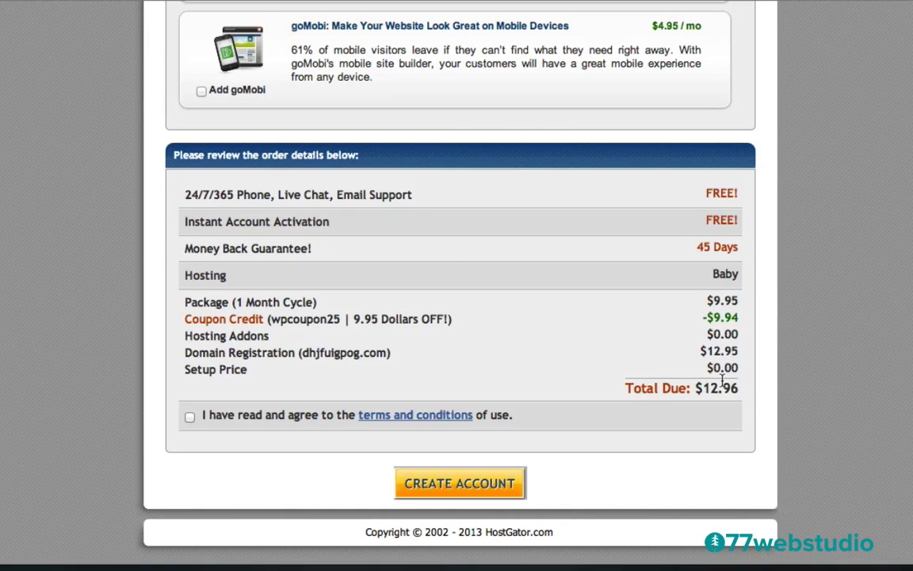
scroll(473, 238, up, 9)
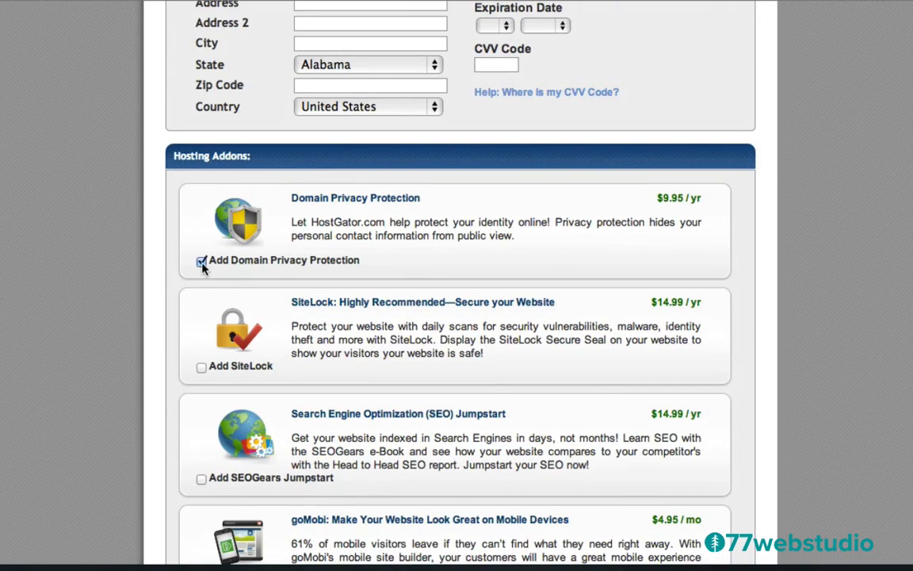
scroll(527, 428, down, 9)
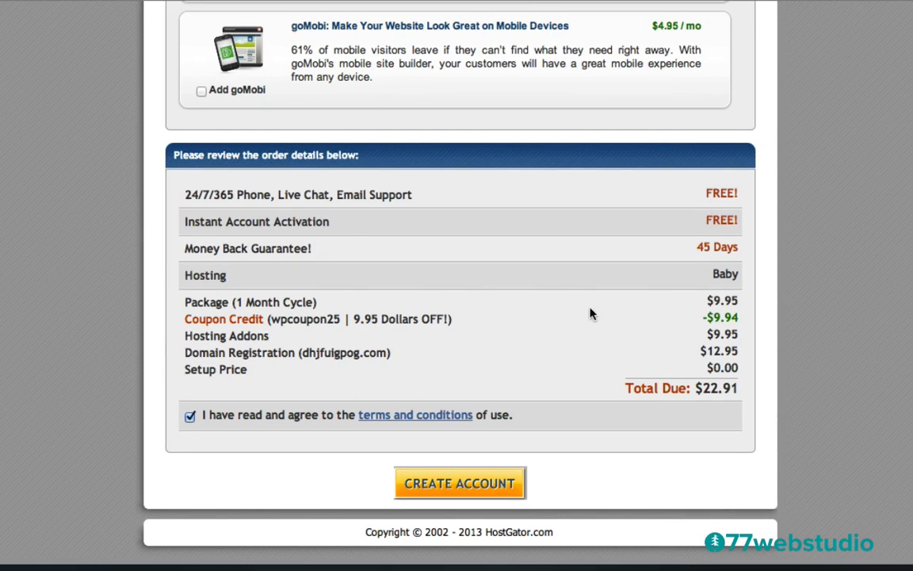
click(471, 485)
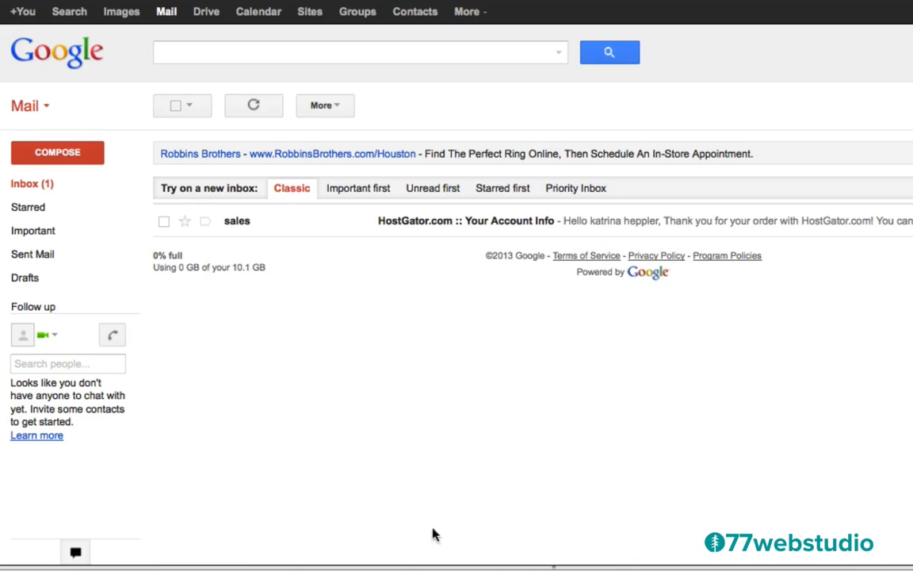
- Open the 'HostGator.com :: Your Account Info' email and highlight the account password
click(406, 227)
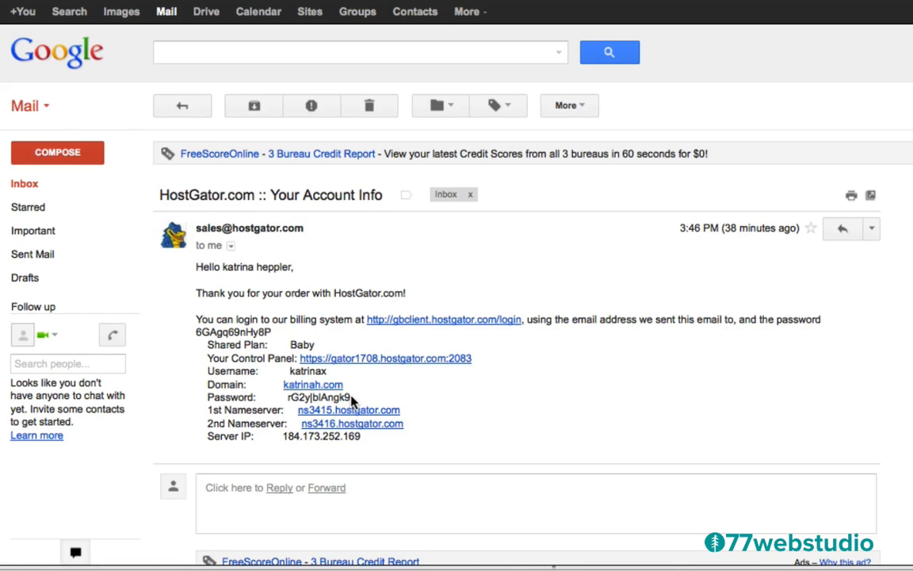
drag(352, 402, 288, 403)
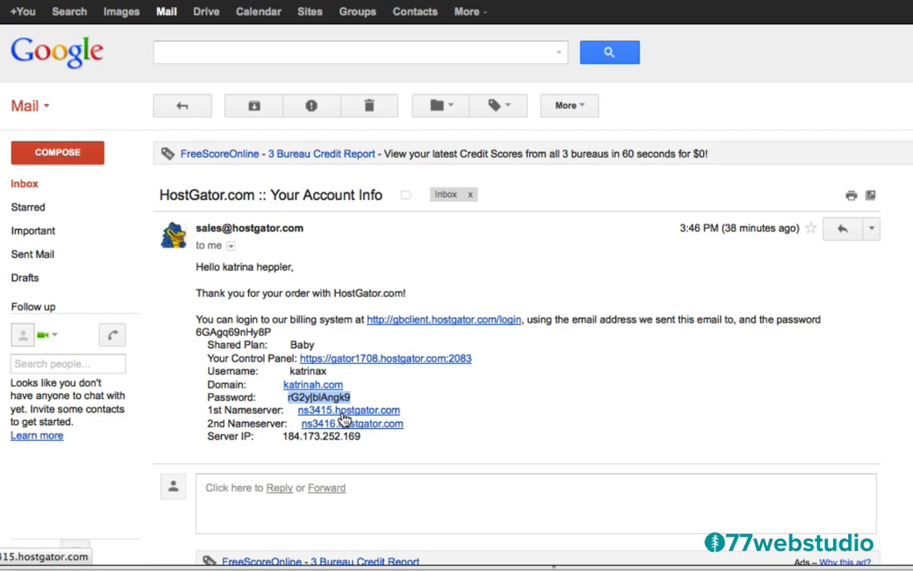
- Log in to cPanel for katrinah.com and bring the Software/Services tools into view
click(386, 362)
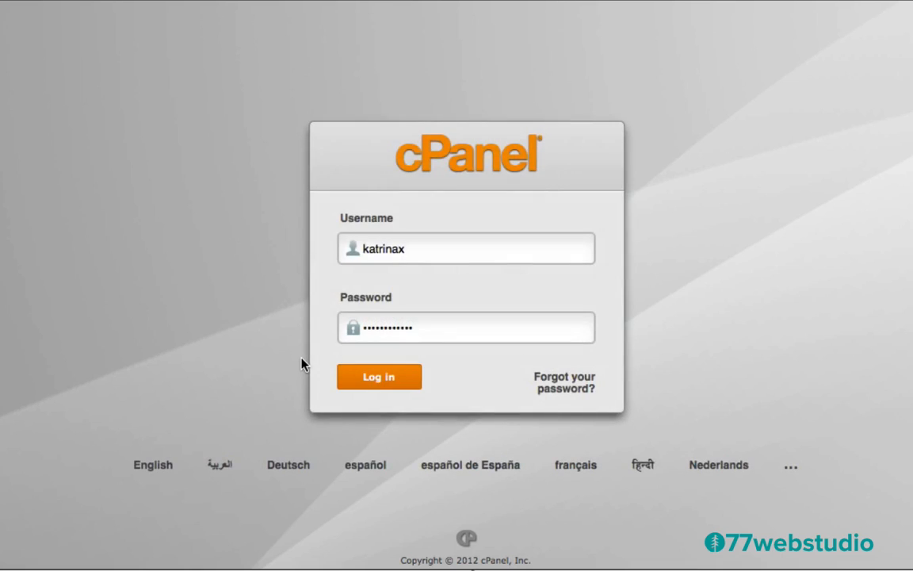
click(420, 251)
click(378, 378)
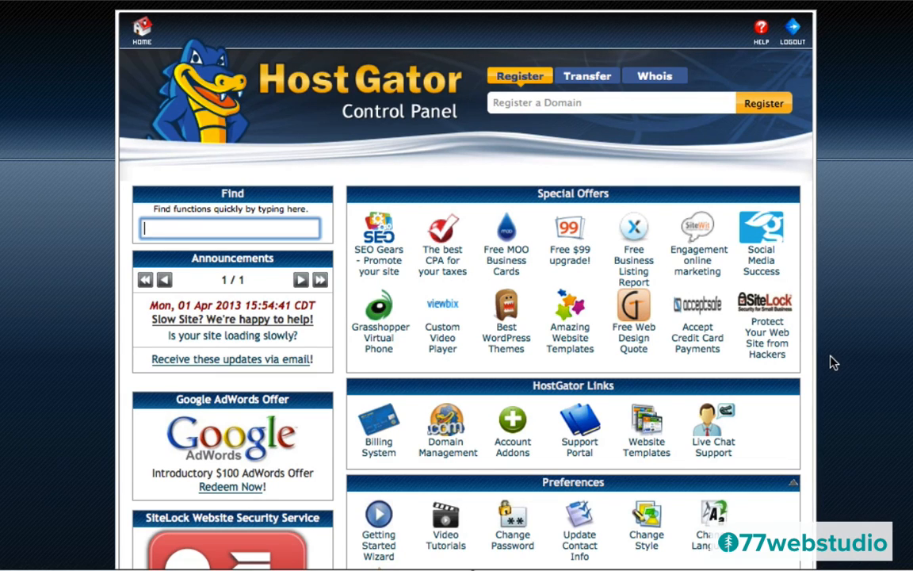
scroll(833, 362, down, 5)
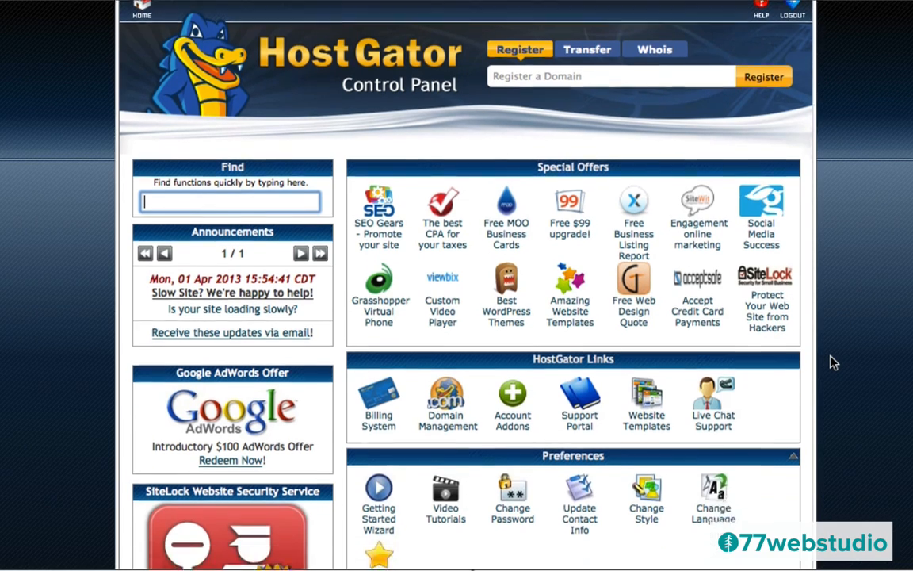
scroll(833, 362, down, 15)
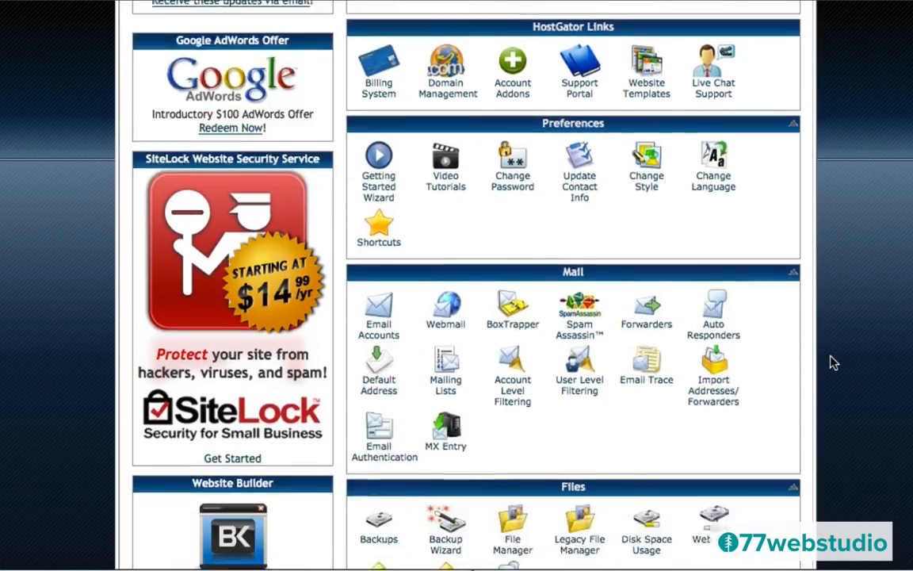
scroll(833, 362, down, 9)
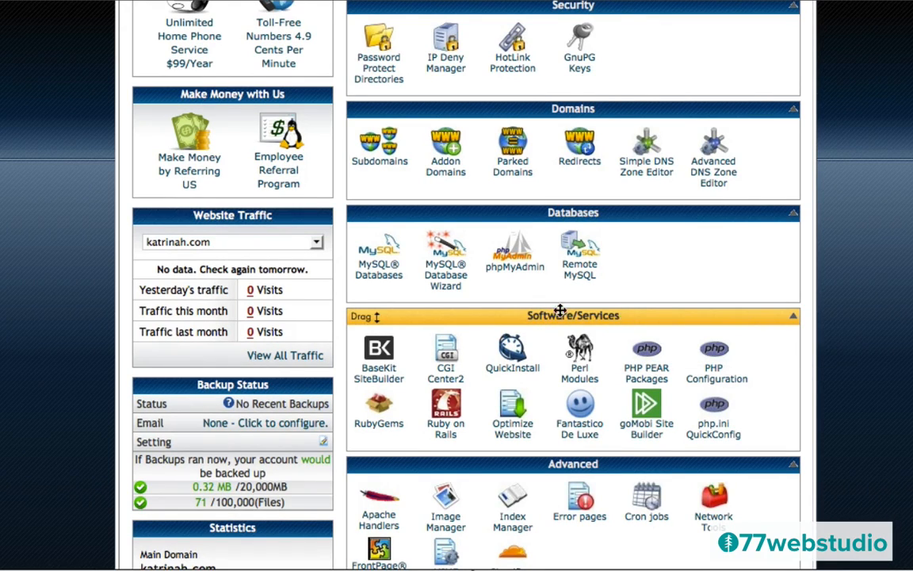
- Open QuickInstall and select WordPress to show its 3.5.1 installer details
click(512, 358)
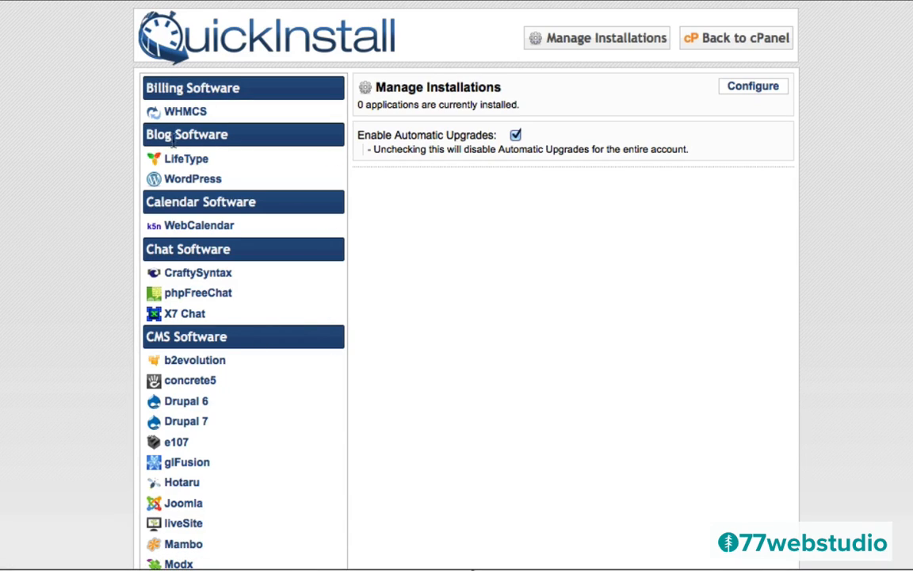
click(187, 181)
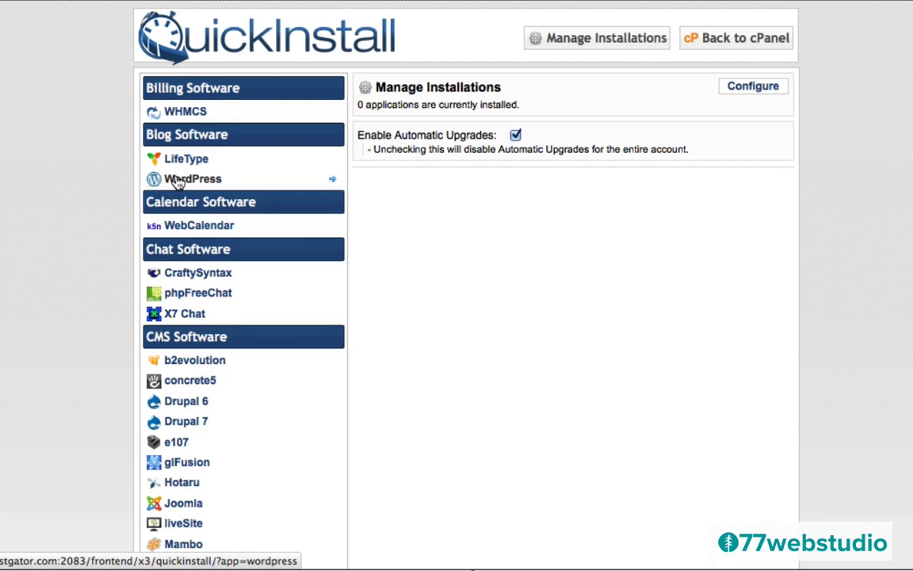
click(178, 181)
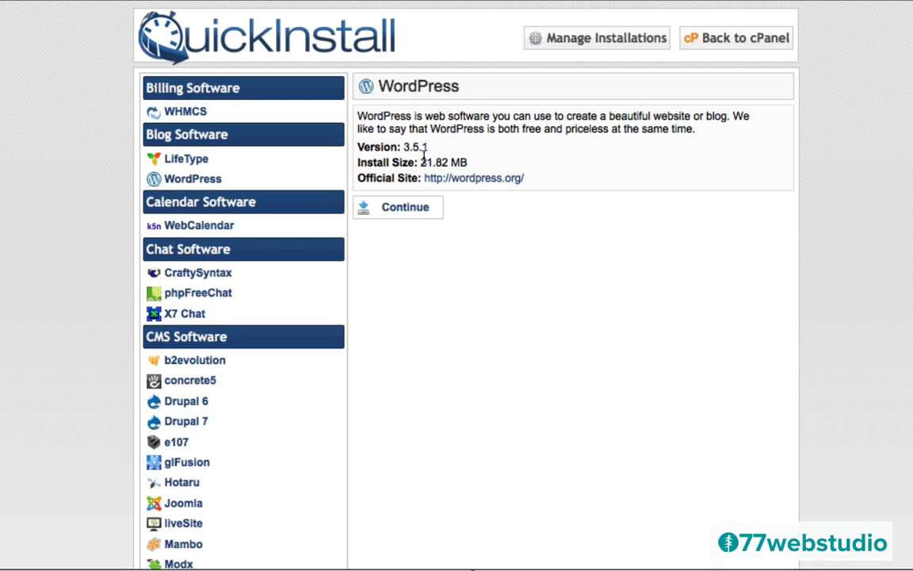
- Install WordPress with the admin email, blog title katrinah.com and the chosen admin username
click(397, 208)
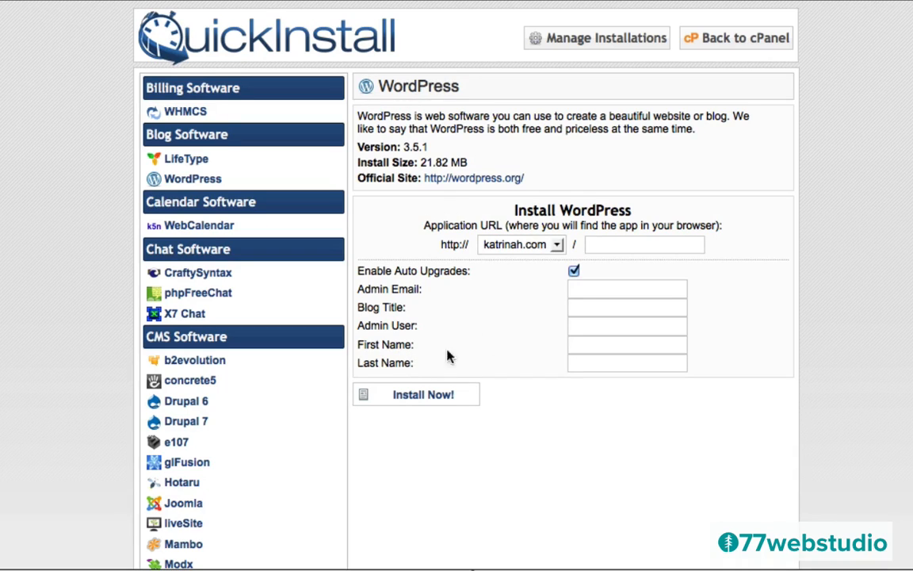
click(607, 289)
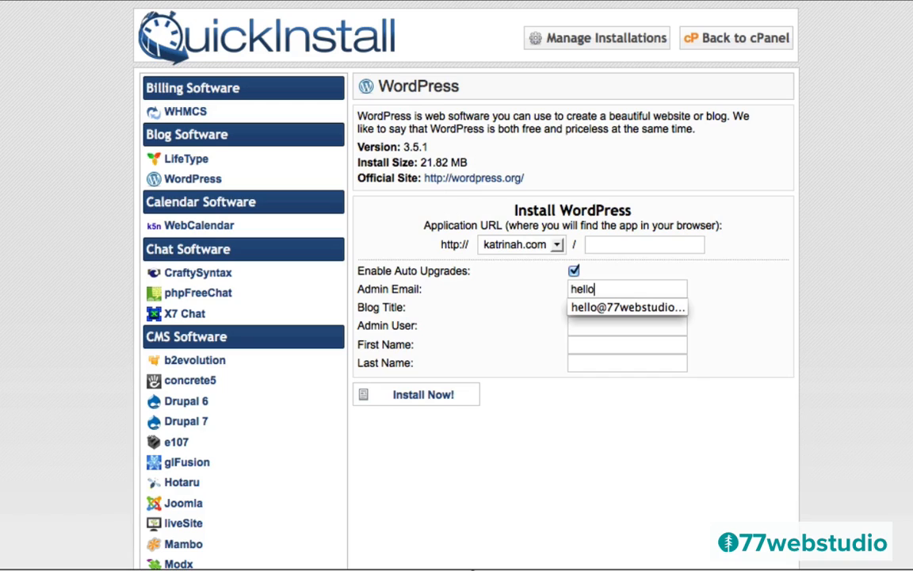
key(Down)
key(Tab)
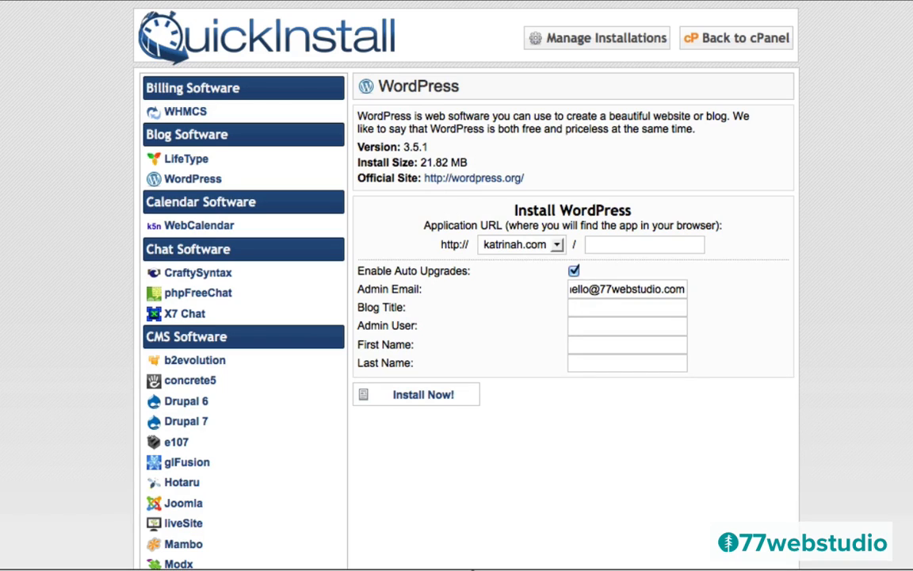
key(Tab)
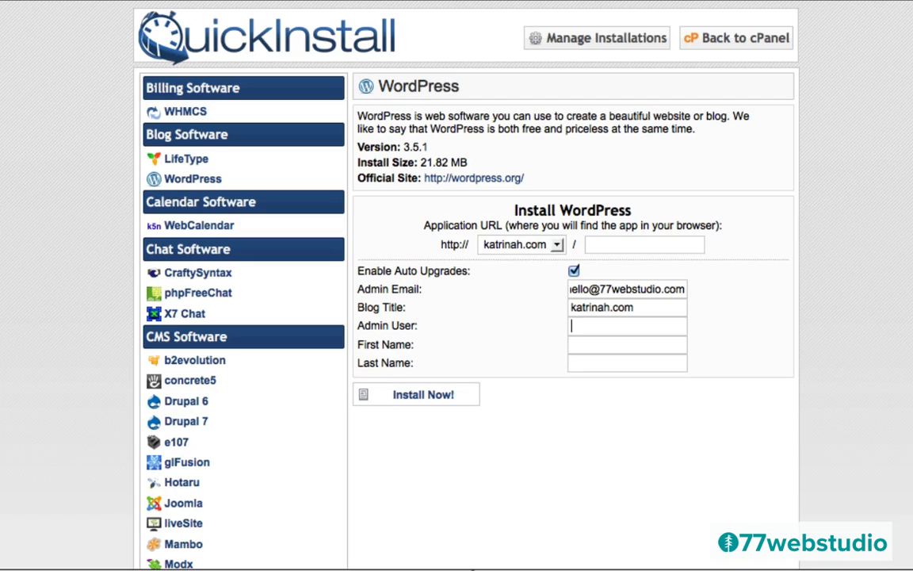
click(418, 397)
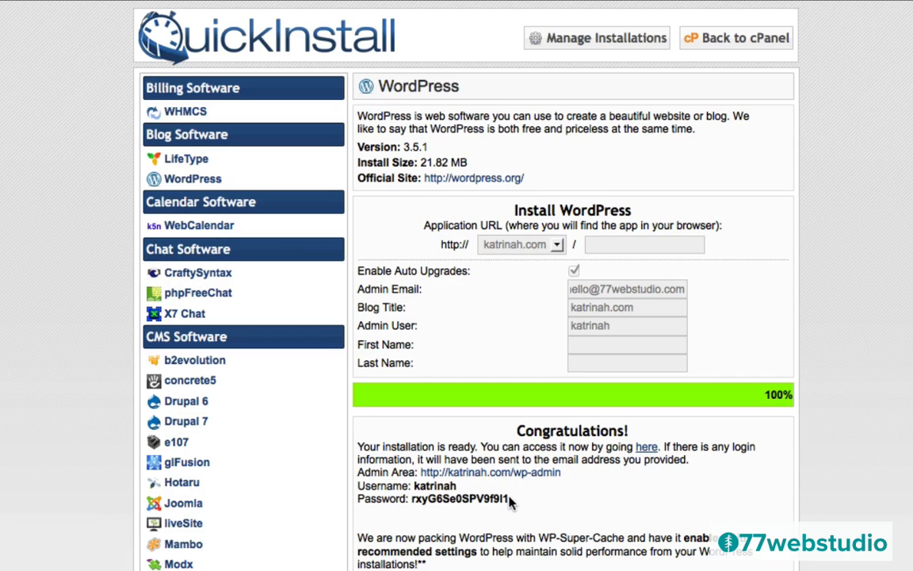
- Copy the generated admin password and go to the katrinah.com wp-admin login
drag(510, 502, 411, 497)
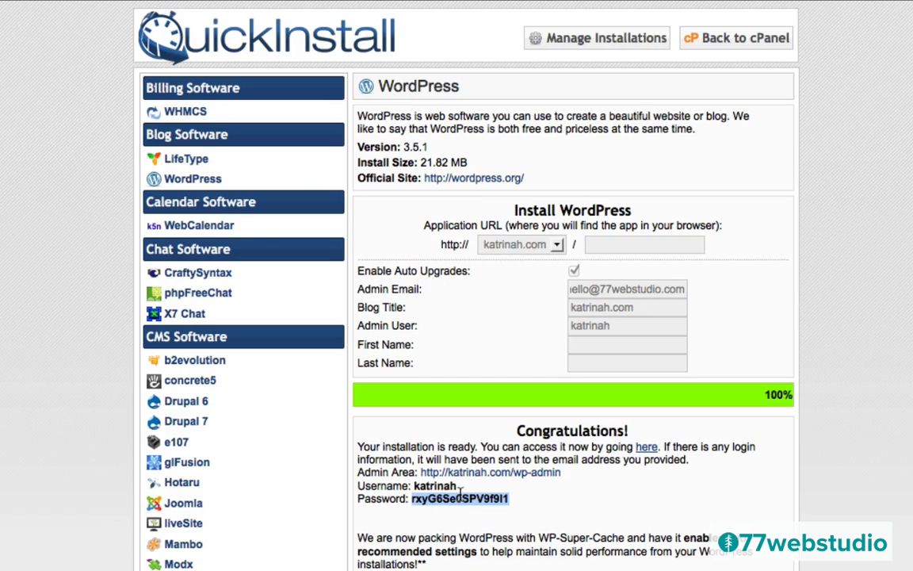
click(646, 449)
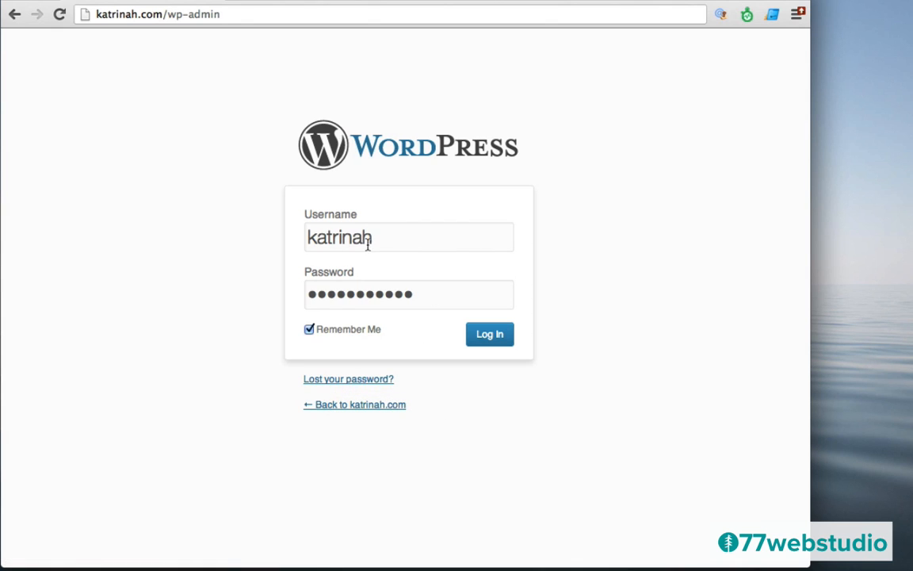
- Log in to the katrinah.com WordPress admin using the autofilled credentials
click(490, 336)
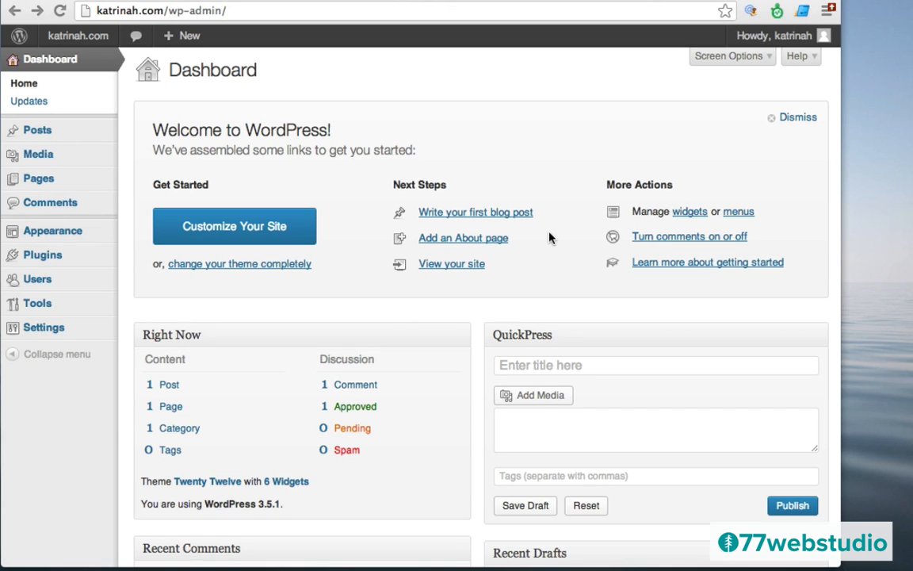
- Dismiss the Dashboard Welcome panel and go to the admin bar's Visit Site link
click(789, 120)
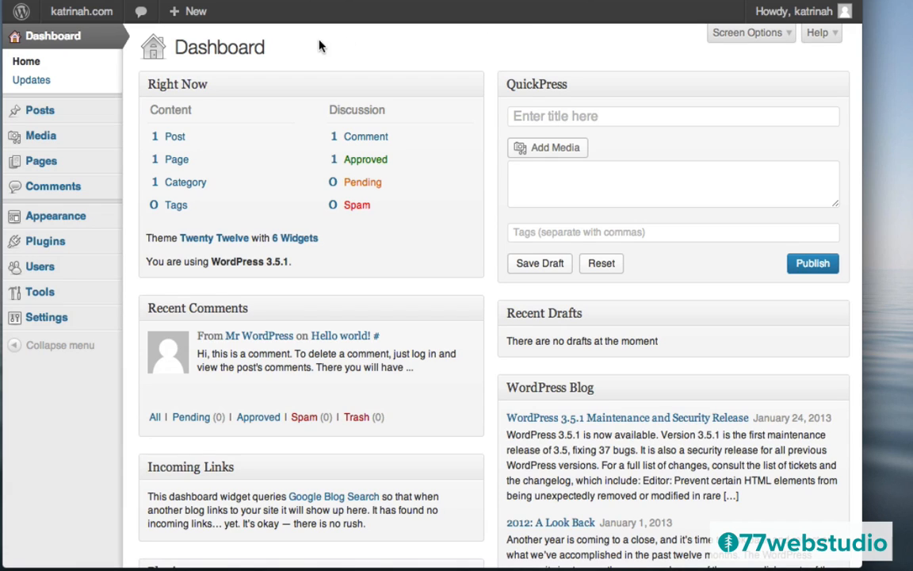
mouse_move(76, 22)
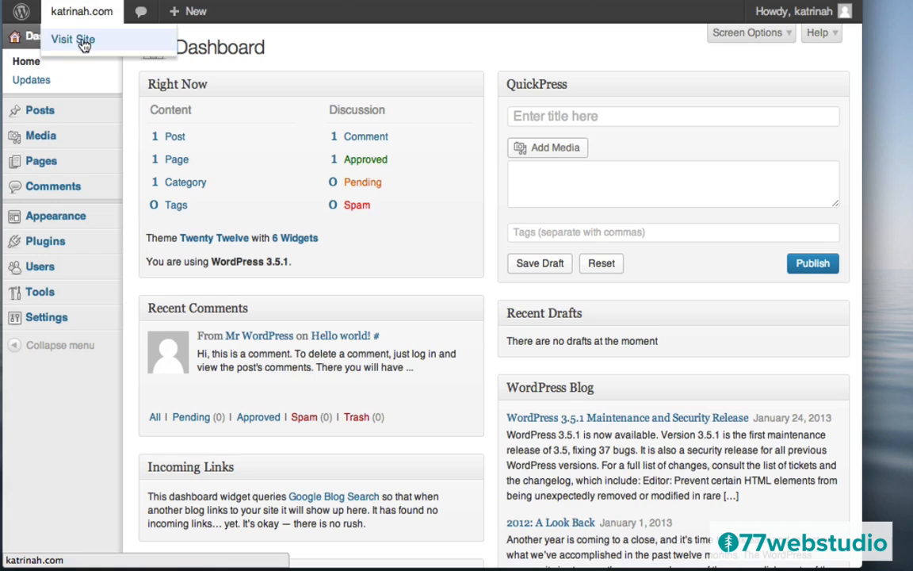
click(77, 39)
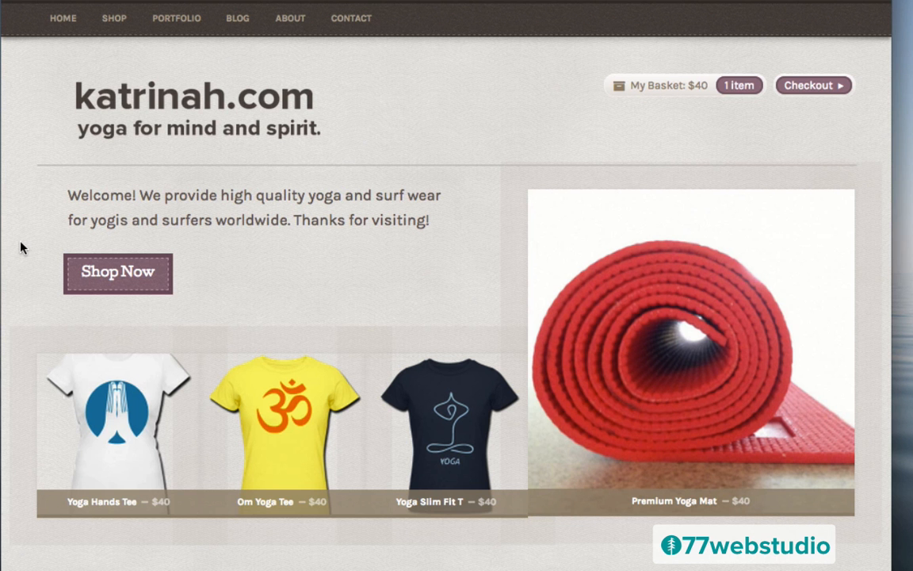
scroll(22, 248, down, 5)
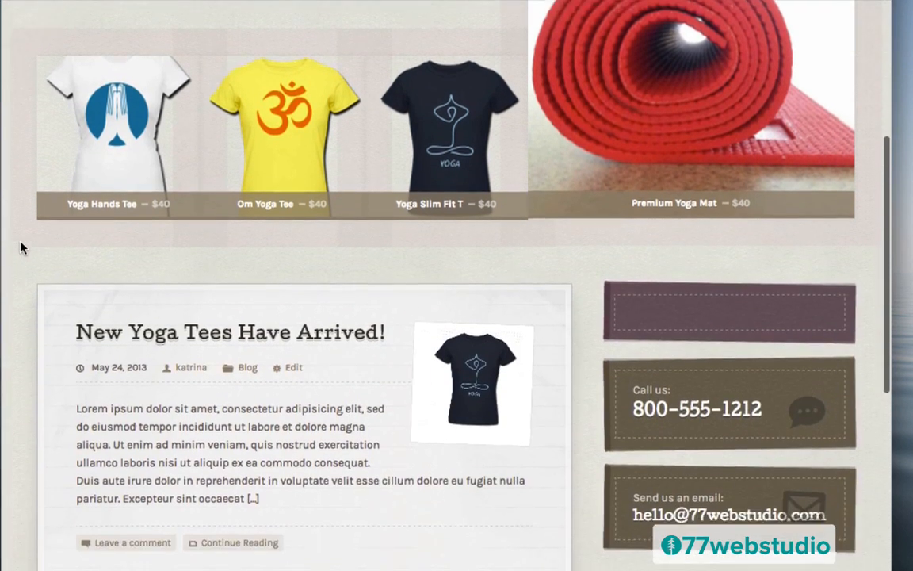
scroll(22, 248, down, 5)
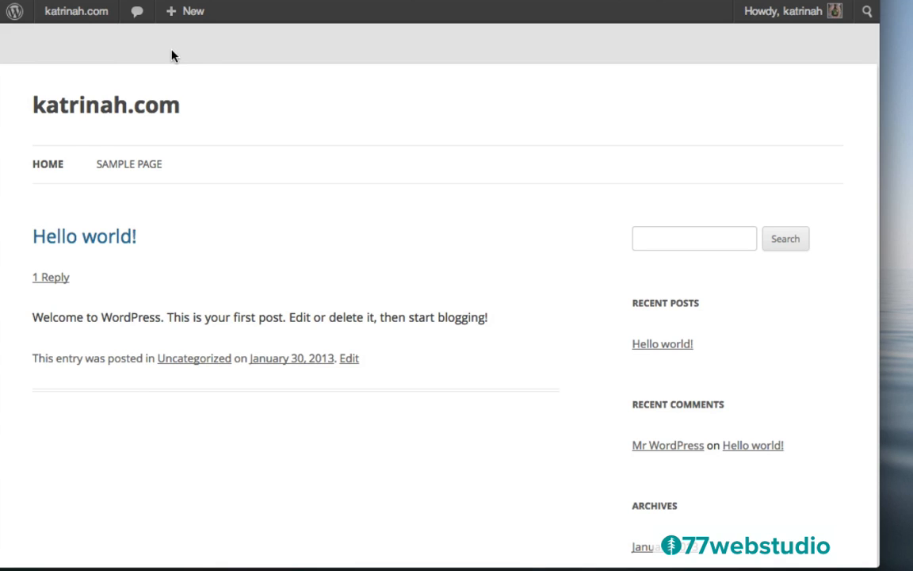
mouse_move(75, 20)
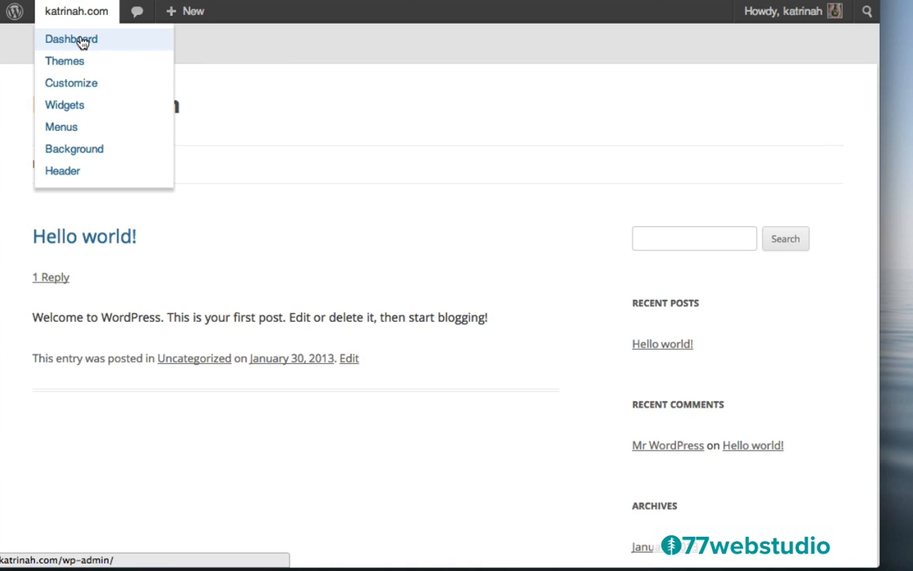
click(82, 44)
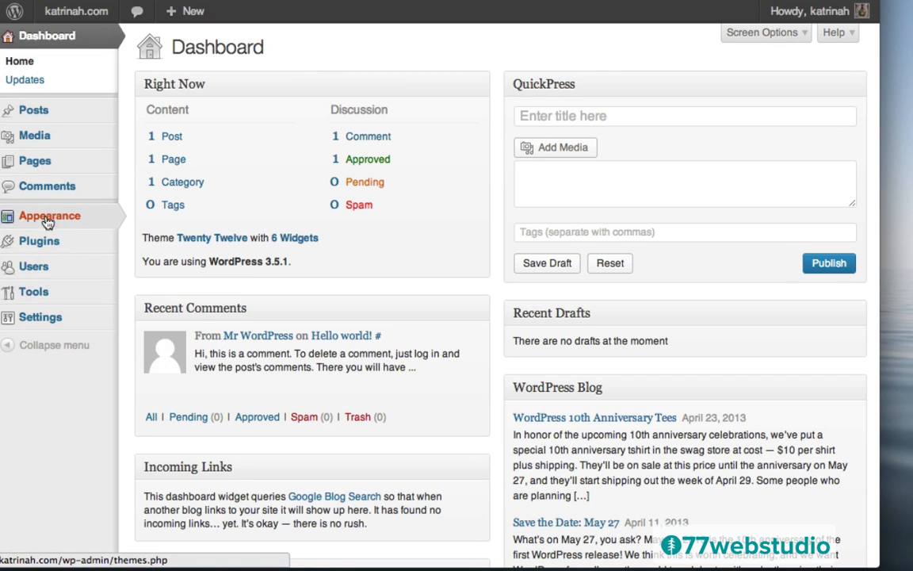
- Go to Appearance > Themes > Install Themes and bring up the .zip Upload form
mouse_move(63, 212)
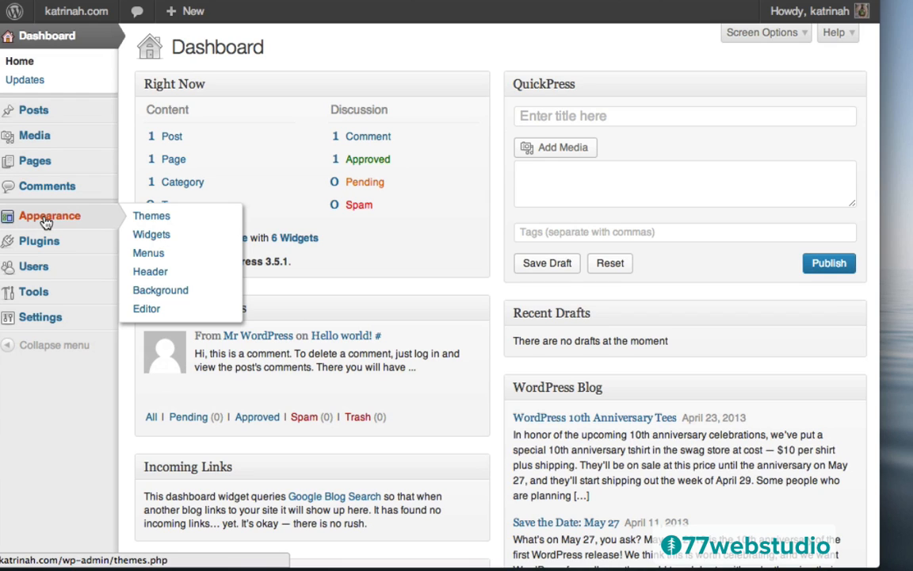
click(46, 223)
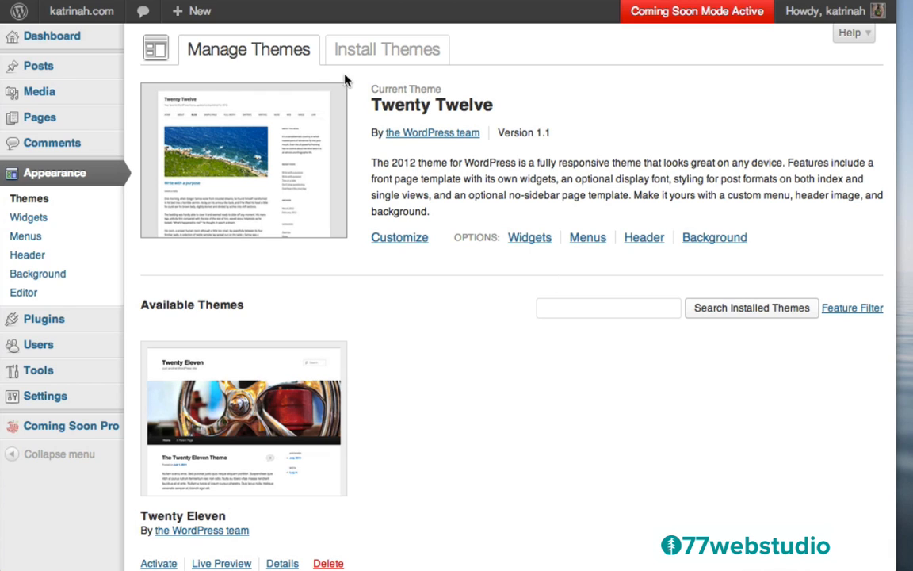
click(385, 50)
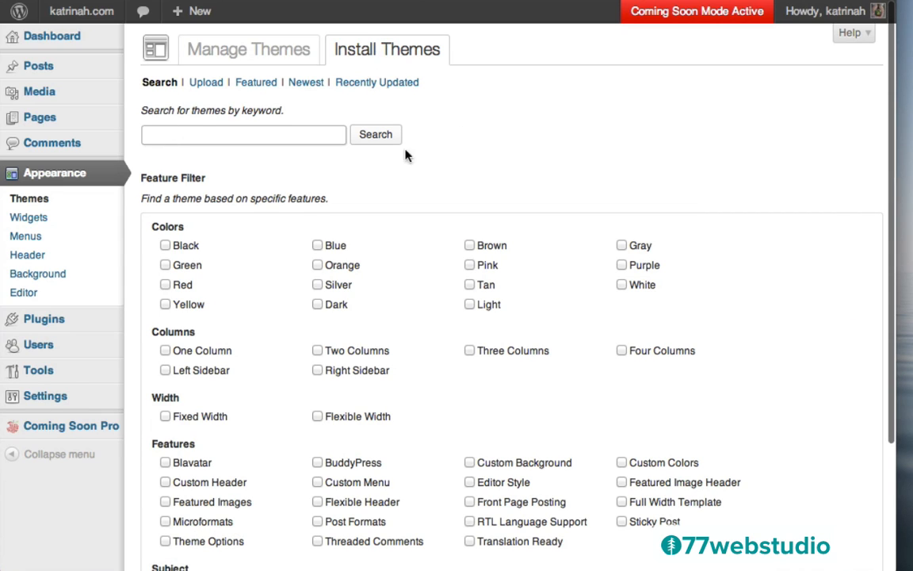
click(204, 86)
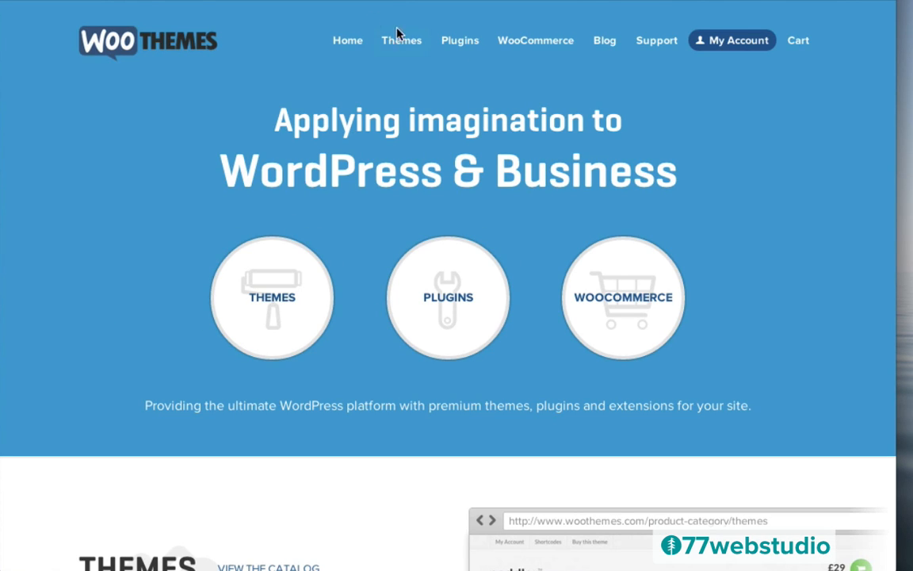
- Filter the WooThemes catalog to free responsive WooCommerce themes and open Artificer's page
mouse_move(403, 45)
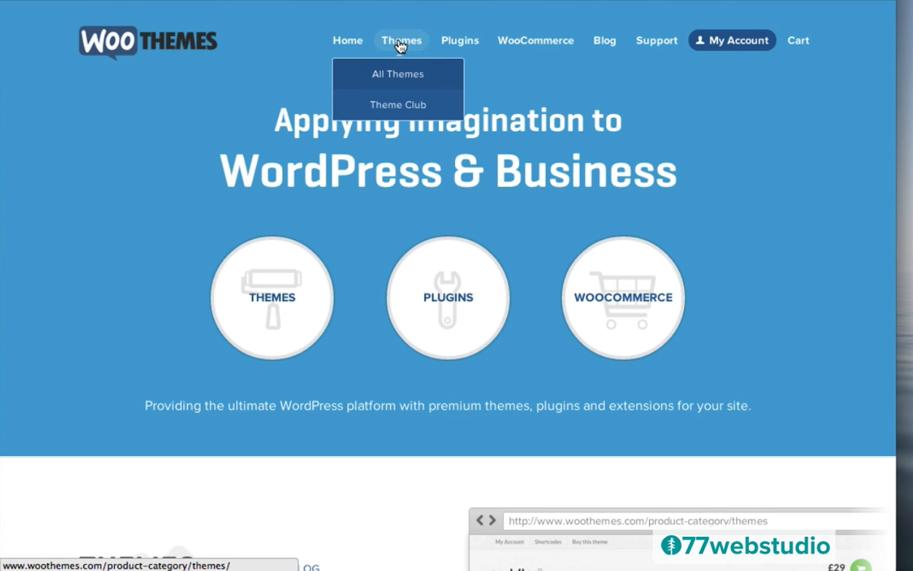
click(392, 47)
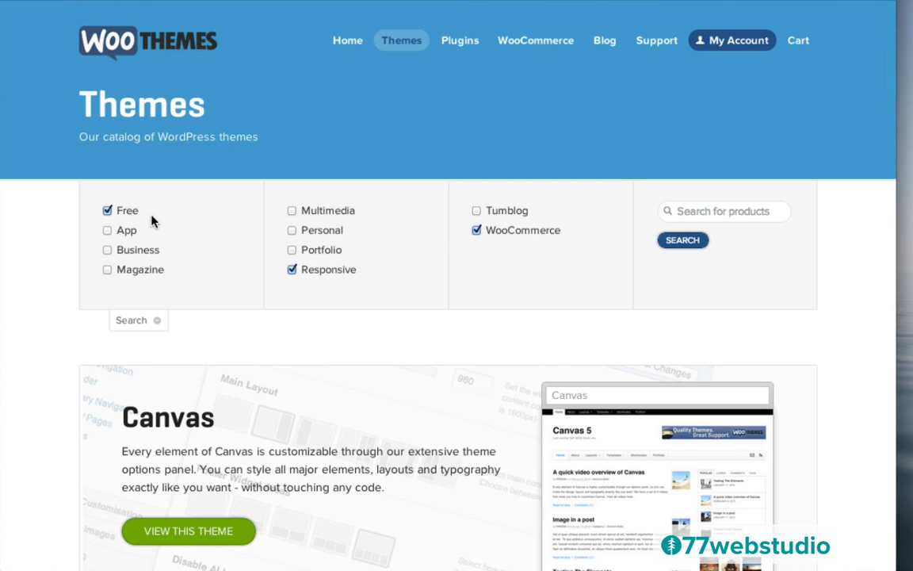
click(683, 240)
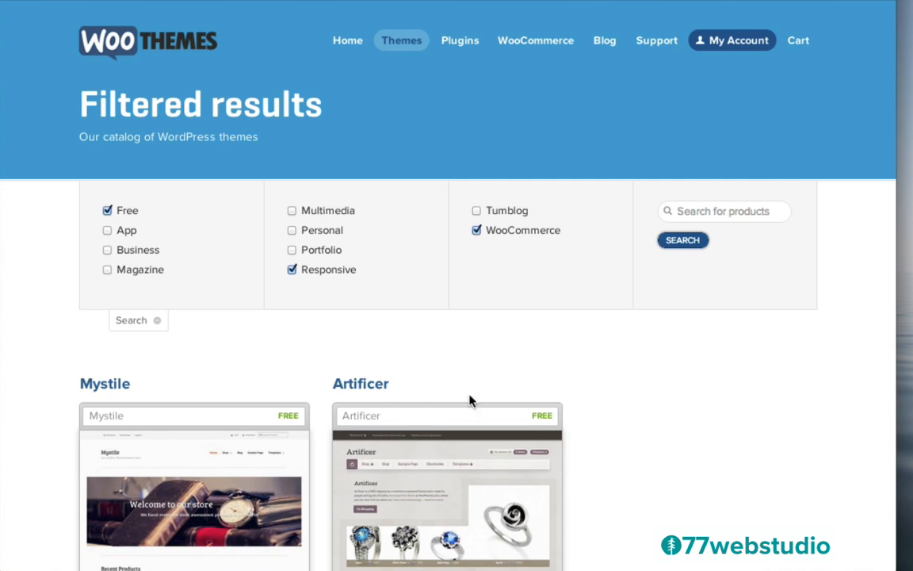
click(427, 470)
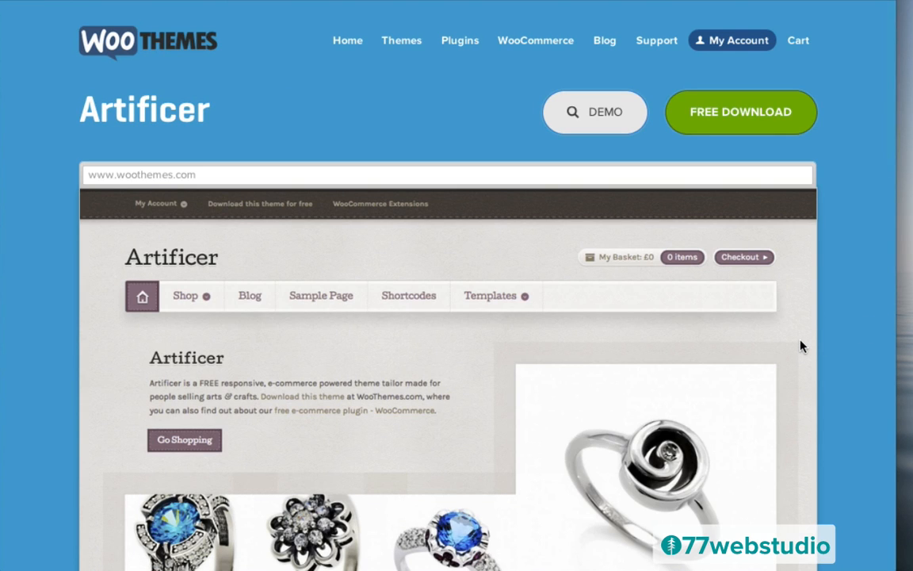
scroll(801, 346, down, 5)
scroll(800, 347, down, 2)
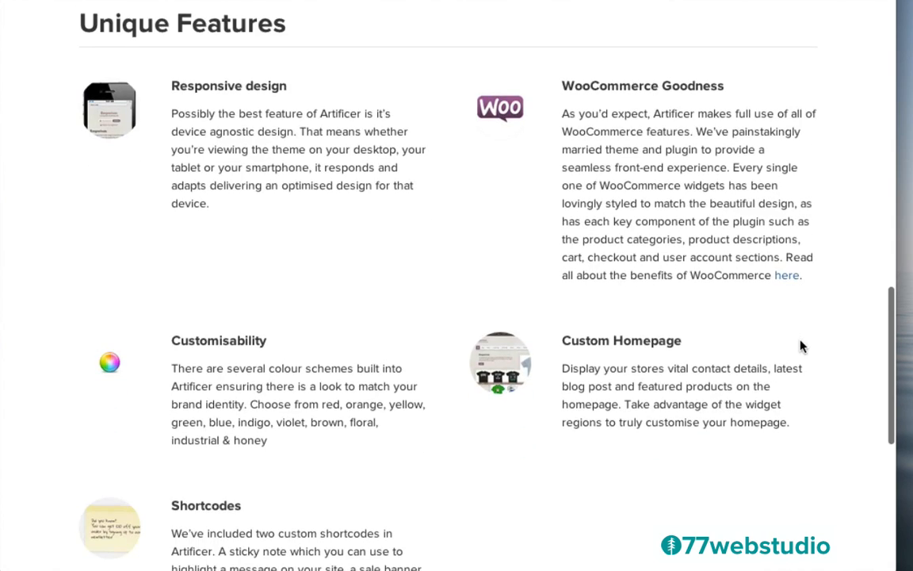
scroll(800, 346, up, 10)
scroll(800, 346, up, 2)
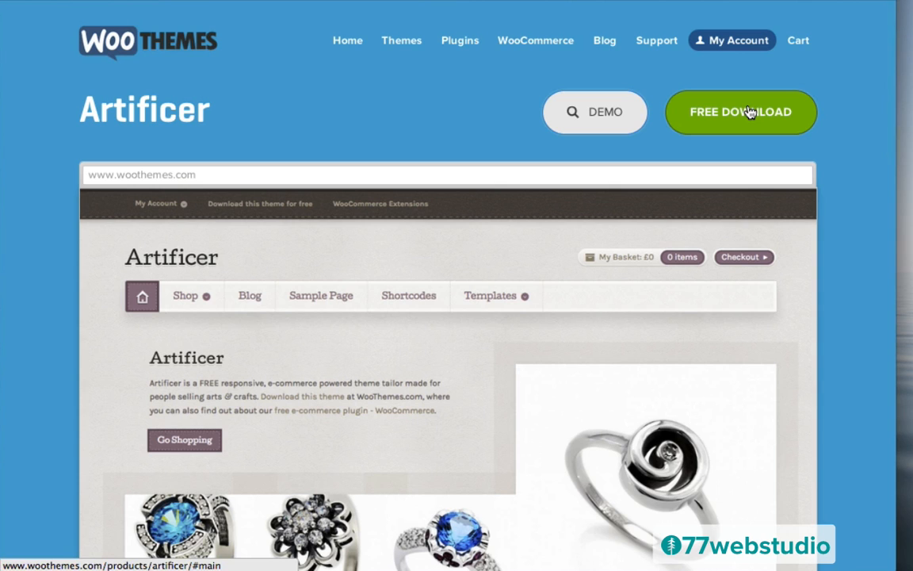
- Start Artificer's free download and log in to the WooThemes account with the saved credentials
click(749, 112)
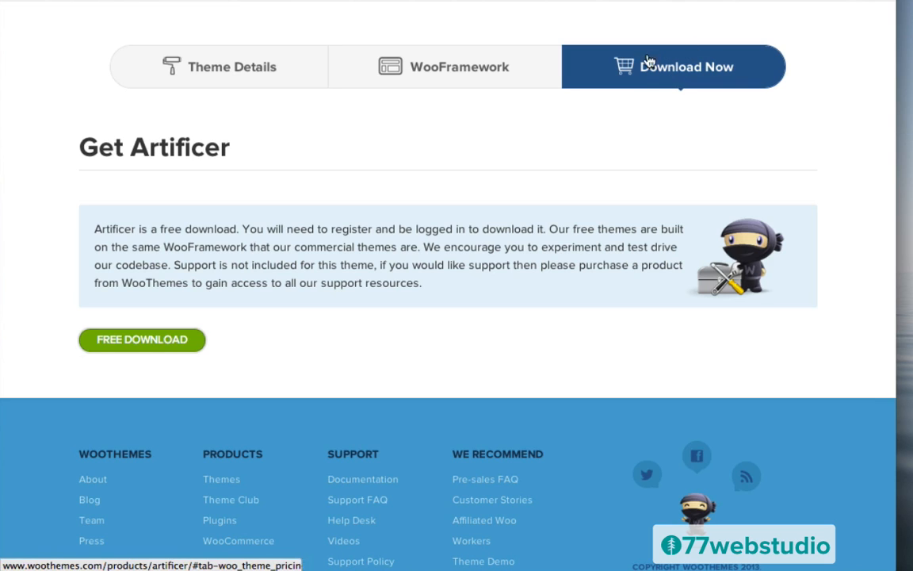
click(143, 341)
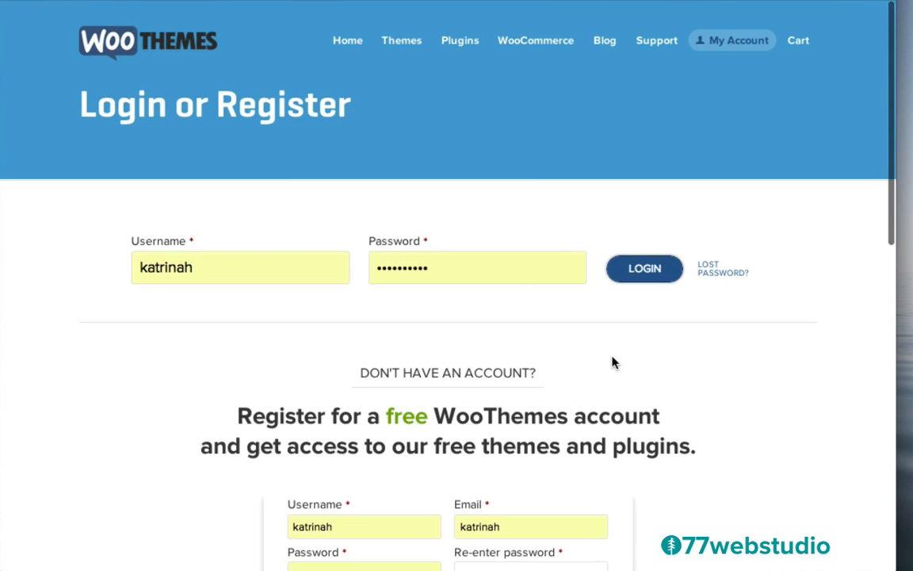
scroll(612, 363, down, 3)
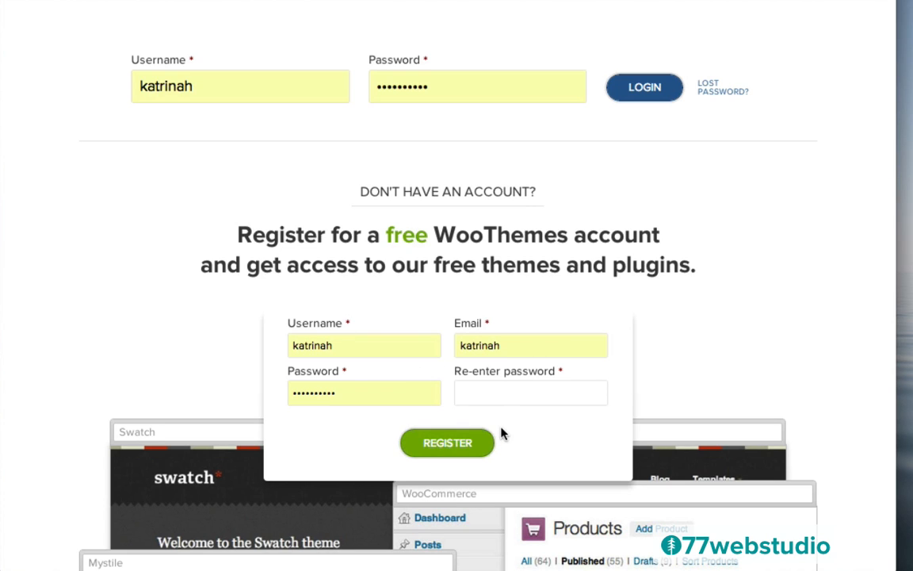
scroll(529, 117, up, 3)
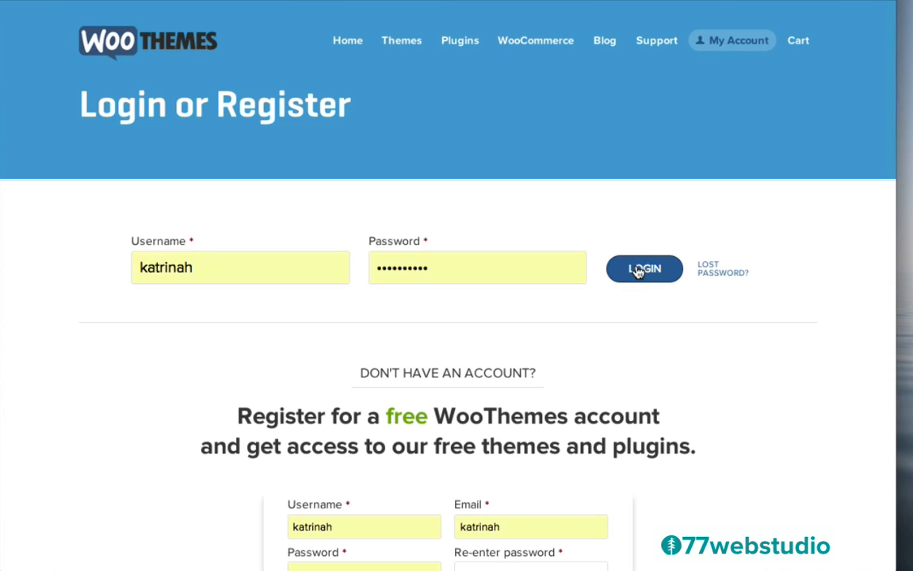
click(638, 271)
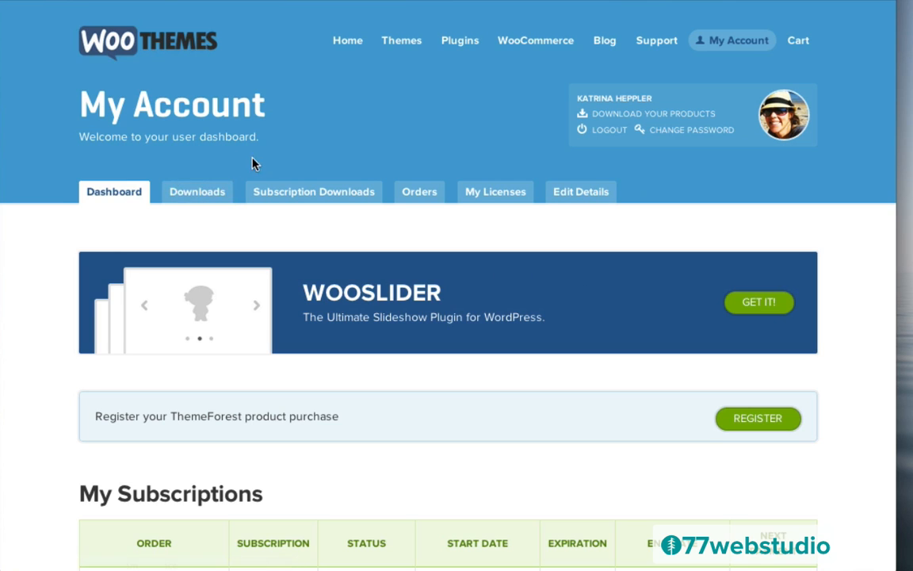
- Download Artificer 1.3.1 from the Downloads tab and drag artificer.zip onto the desktop
click(197, 193)
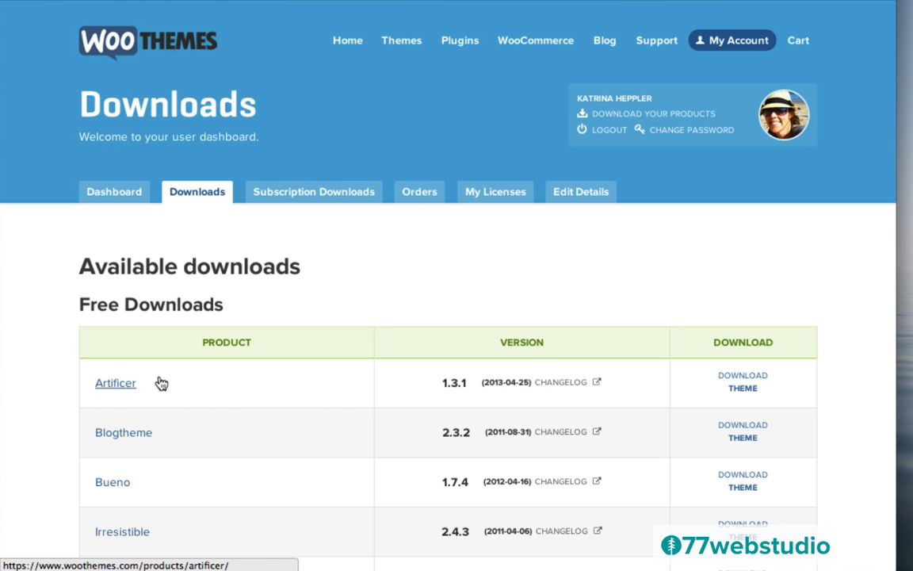
scroll(61, 392, down, 8)
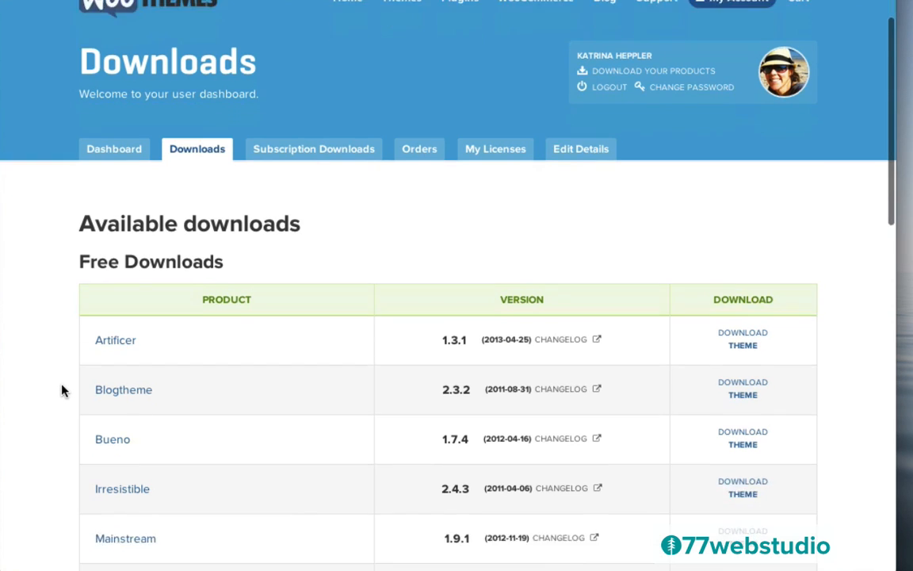
scroll(61, 388, up, 9)
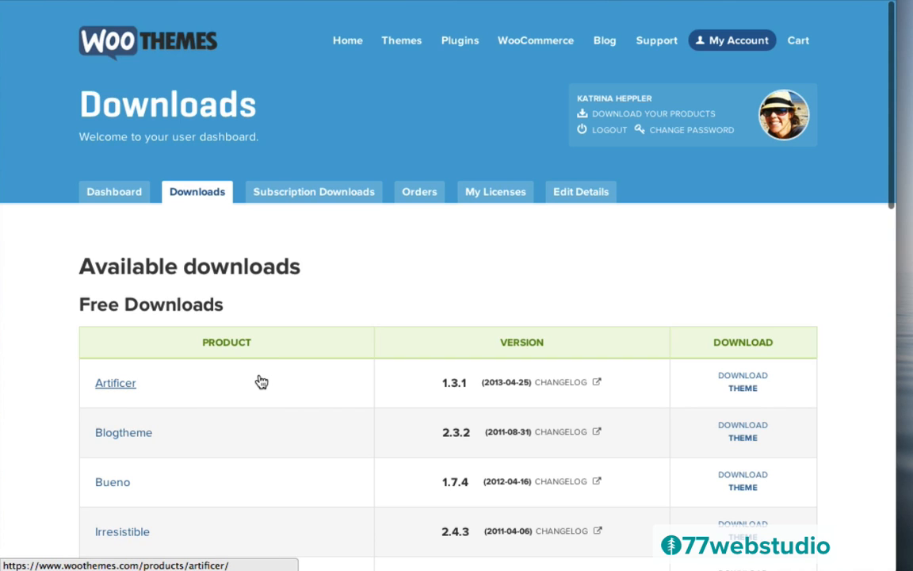
click(742, 382)
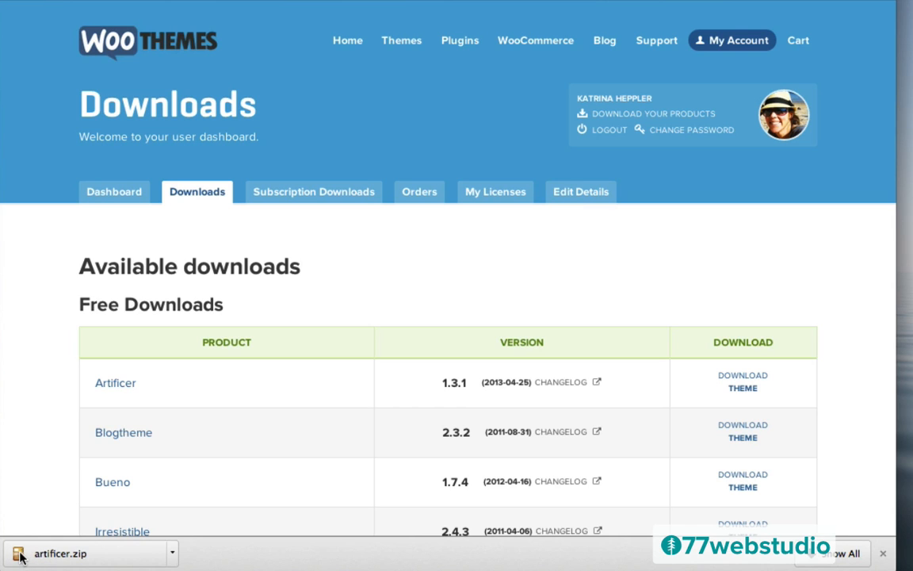
drag(18, 553, 903, 146)
- Choose artificer.zip on the WordPress theme upload page and install it
click(143, 0)
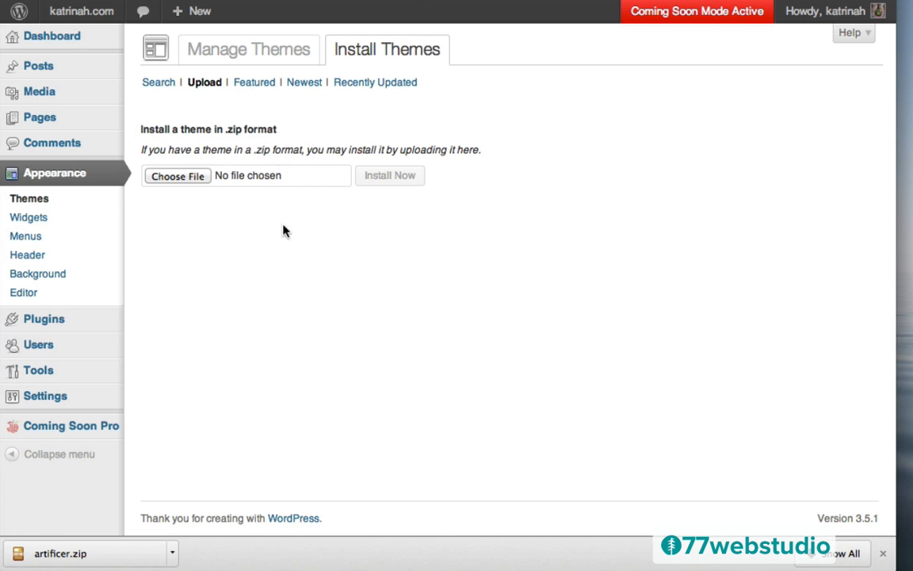
click(182, 177)
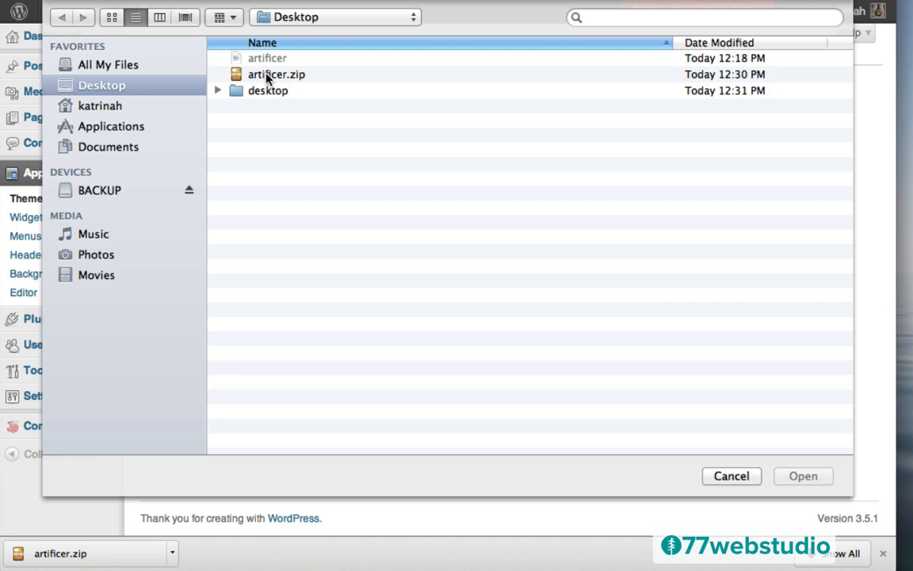
click(266, 74)
click(801, 476)
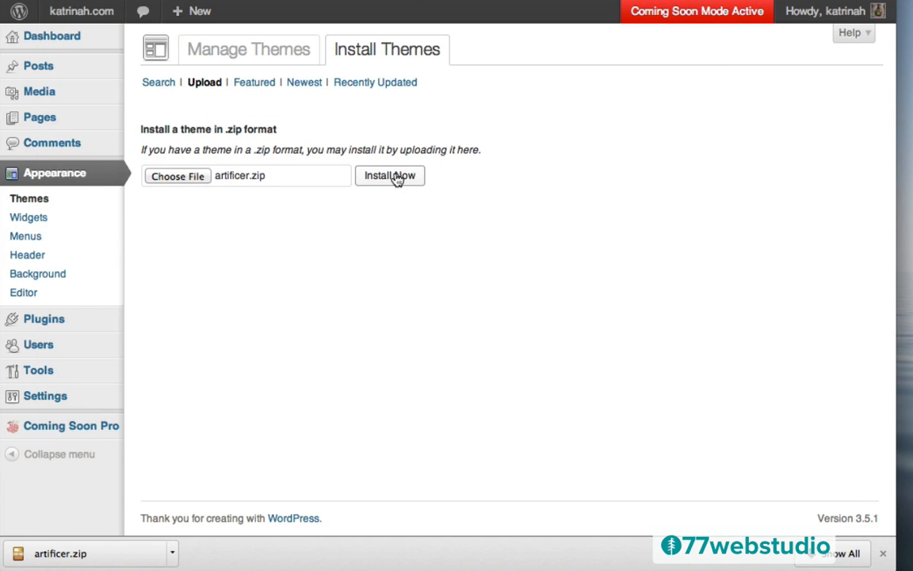
click(393, 178)
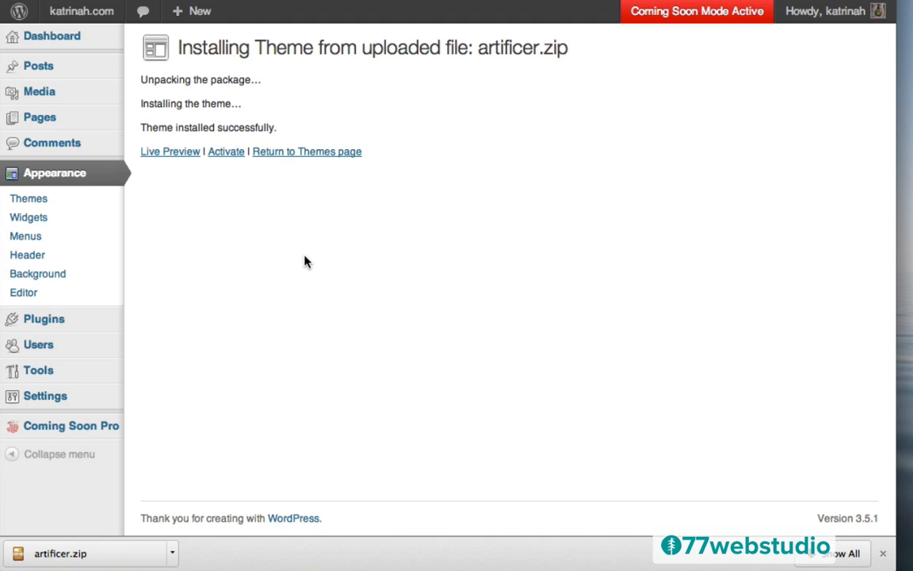
- Activate the newly installed Artificer theme, landing on its Theme Options page
click(225, 153)
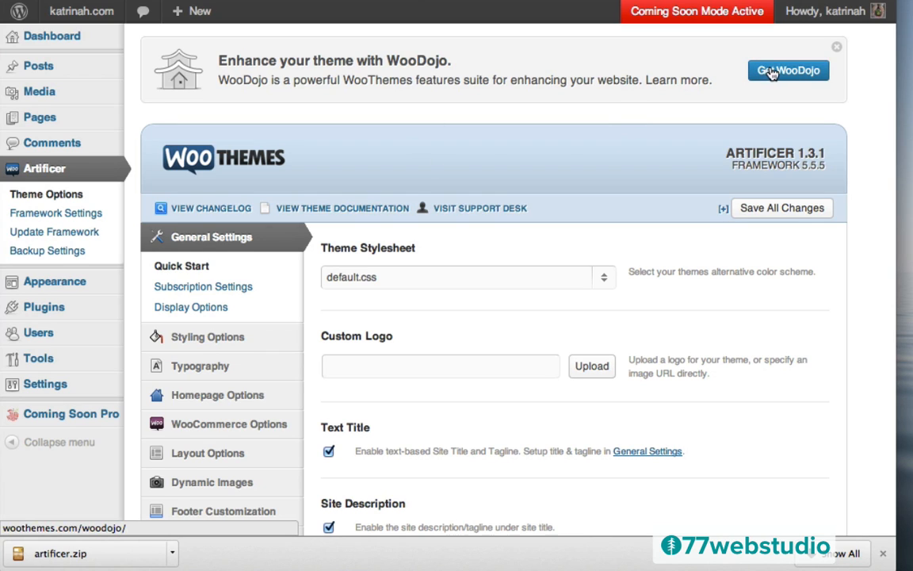
- Download woodojo.zip for free from the WooDojo page and drag it onto the desktop
click(808, 70)
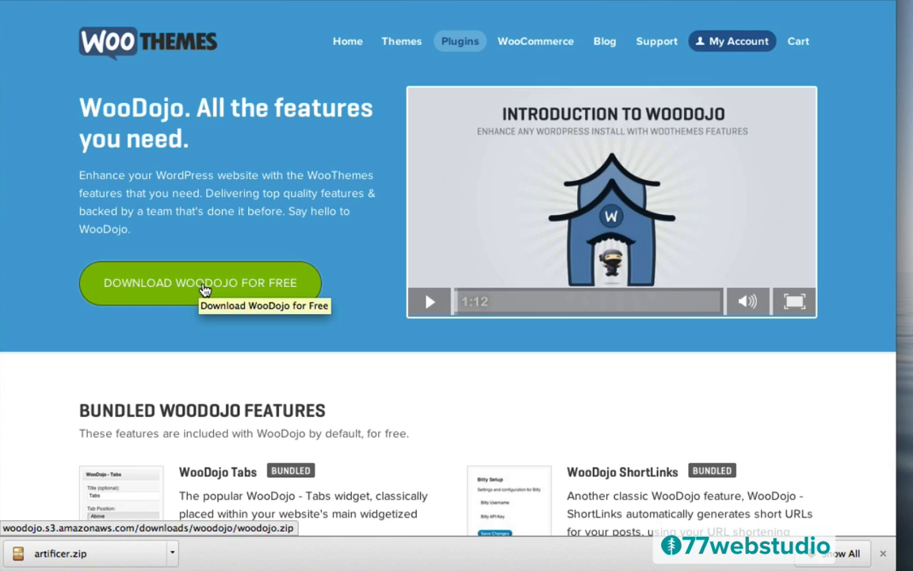
click(188, 287)
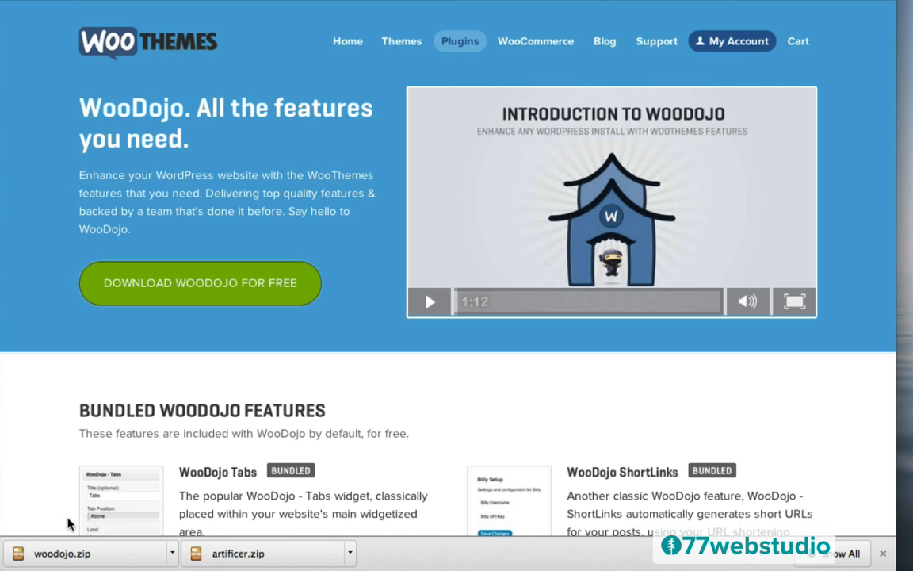
drag(18, 559, 908, 230)
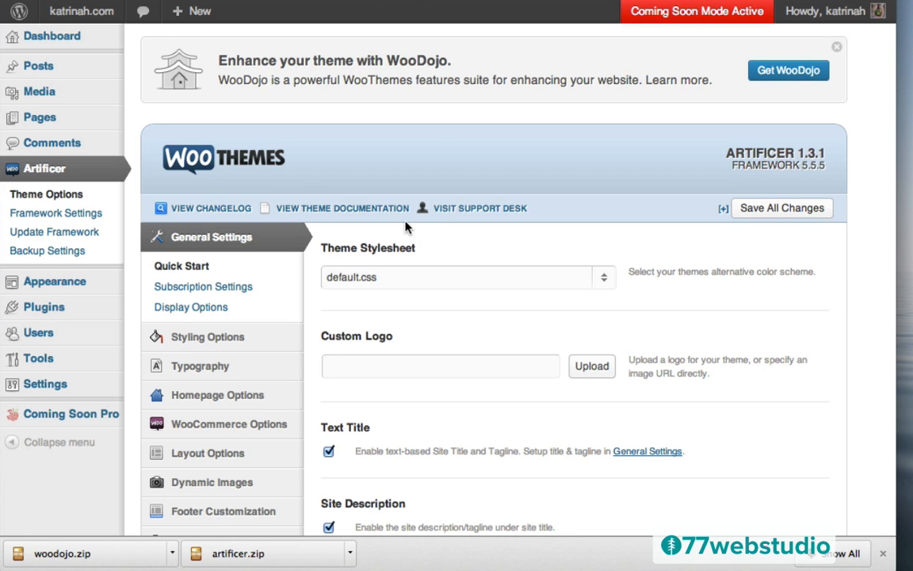
- Go to Plugins > Add New and bring up the Upload form for a .zip plugin
mouse_move(32, 310)
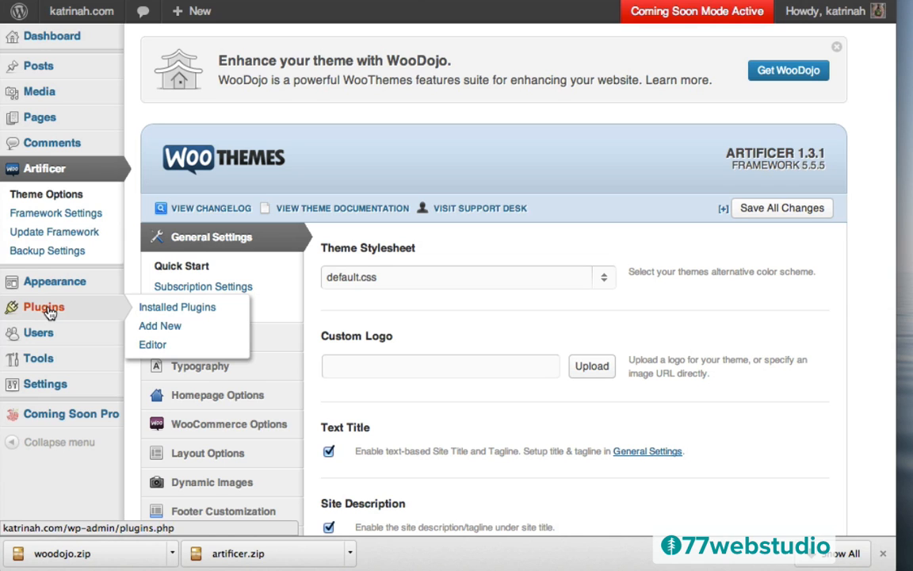
click(49, 311)
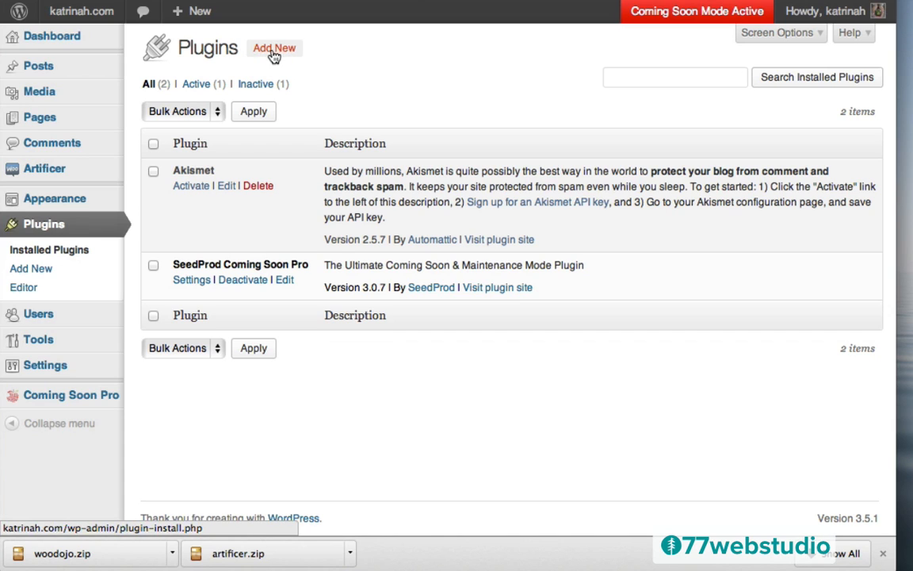
click(273, 49)
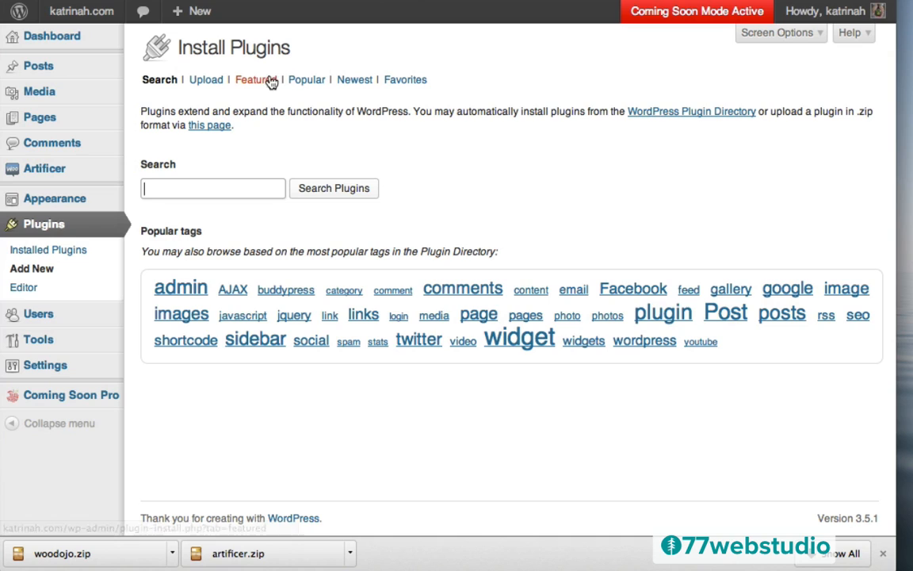
click(205, 82)
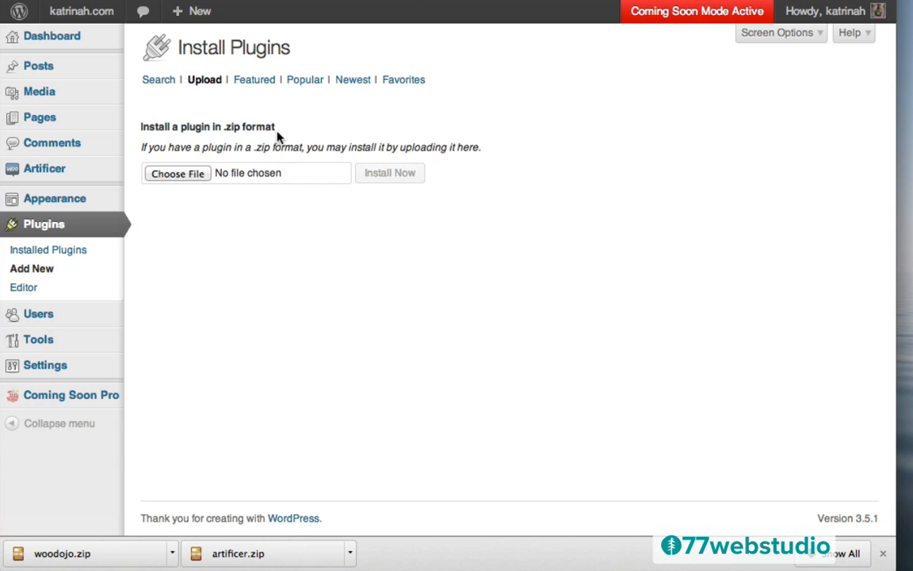
- Install the WooDojo plugin from woodojo.zip and activate it
click(178, 175)
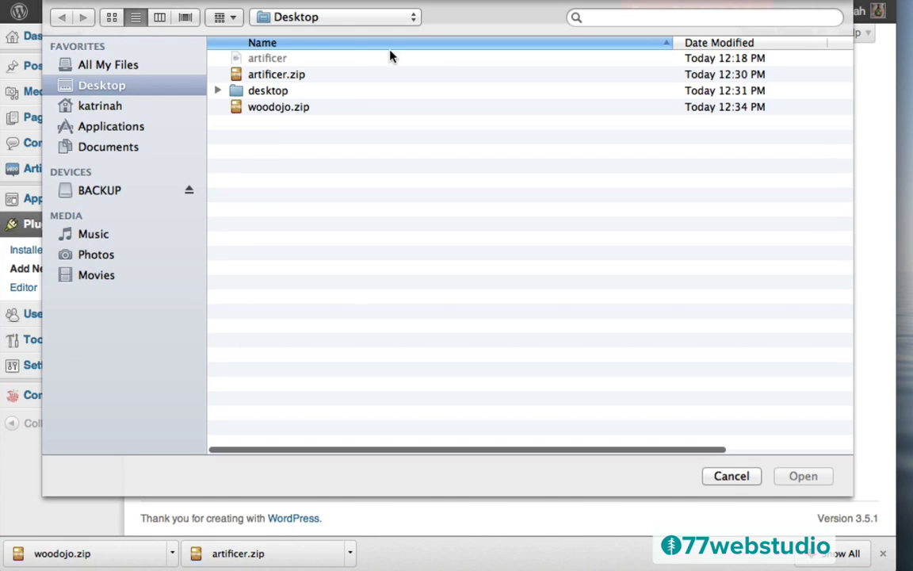
click(260, 111)
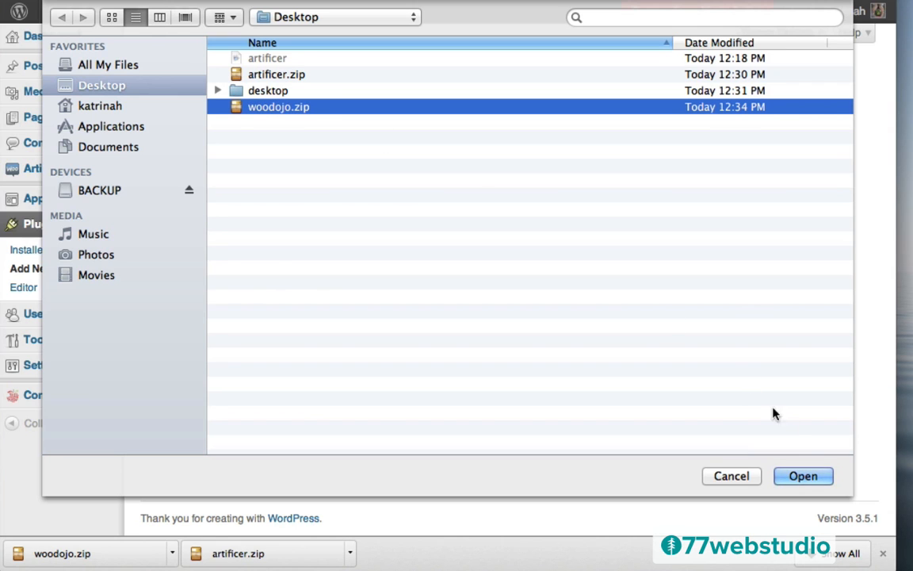
click(806, 477)
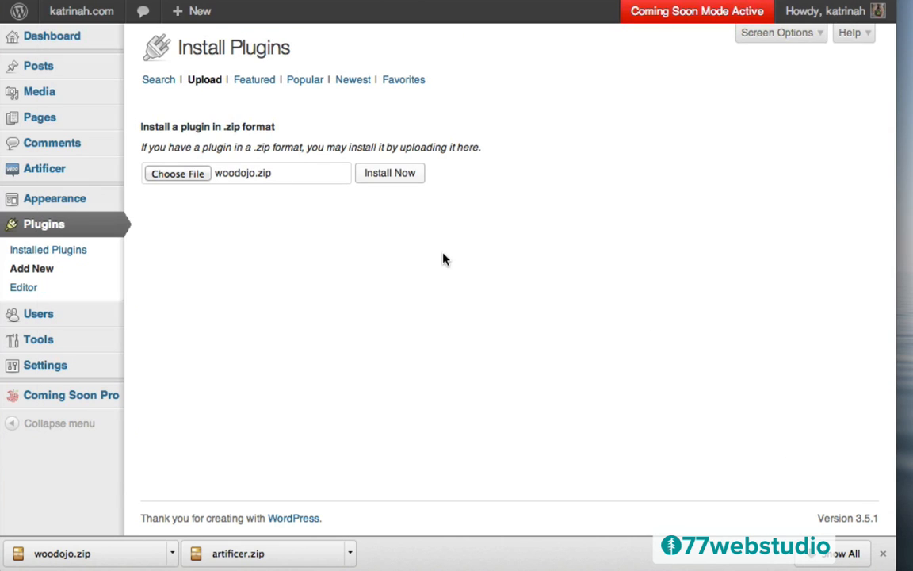
click(389, 174)
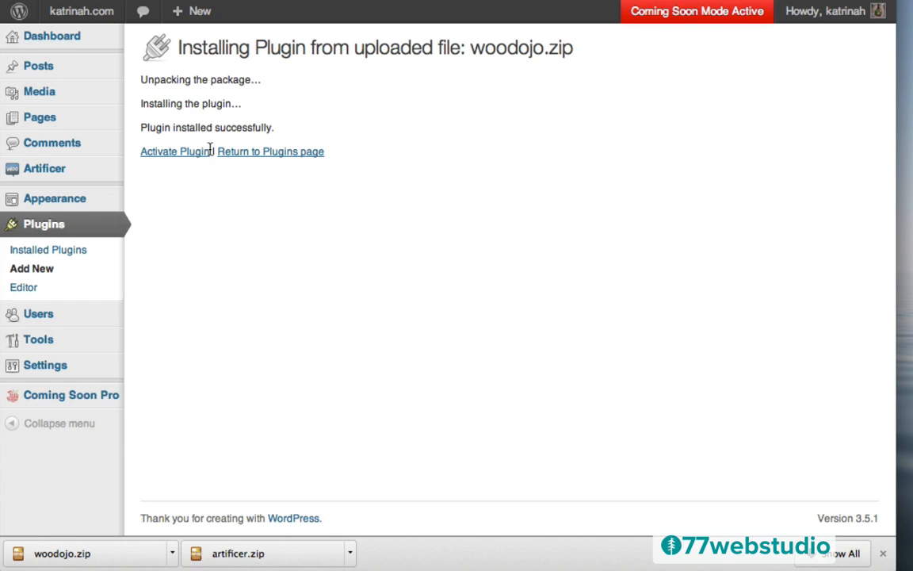
click(162, 153)
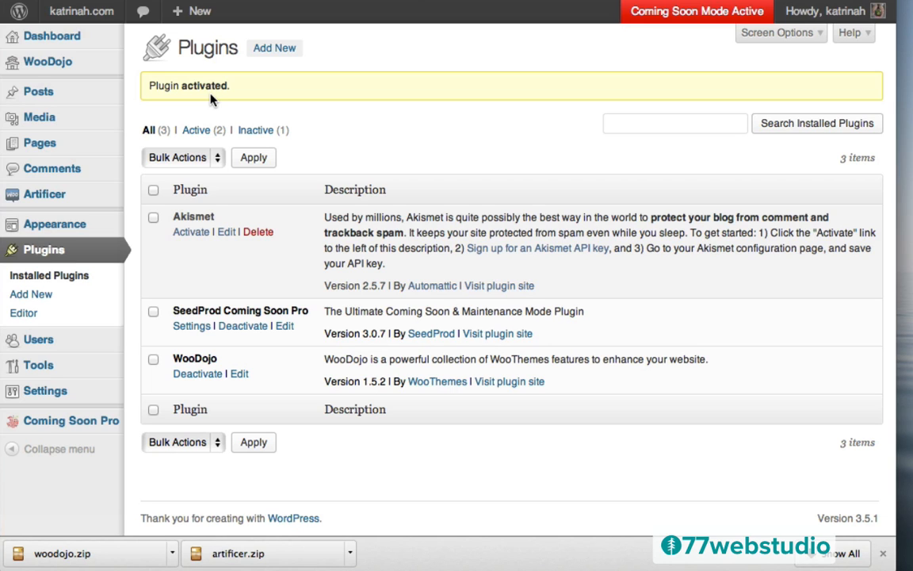
mouse_move(55, 64)
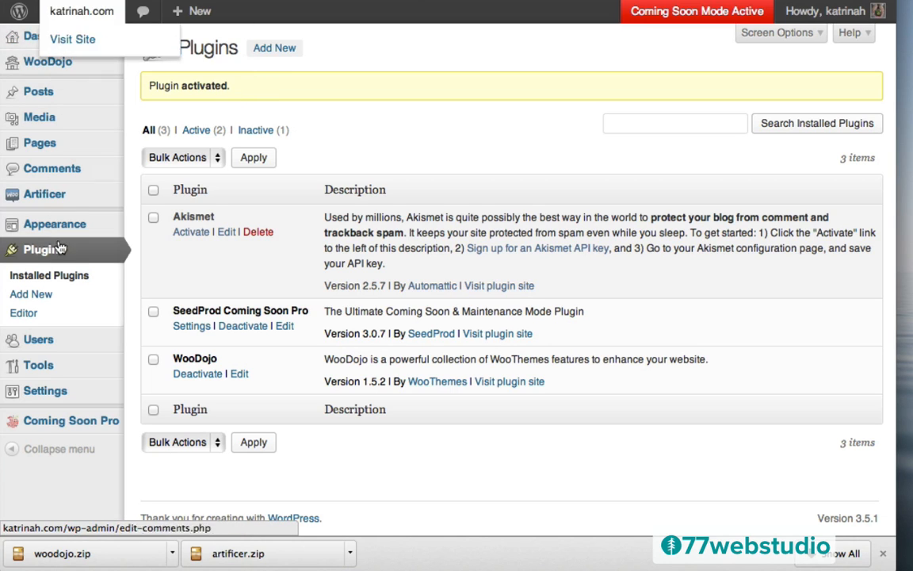
- On the WooDojo page, download and activate WooCommerce from the WordPress Plugins list
click(50, 63)
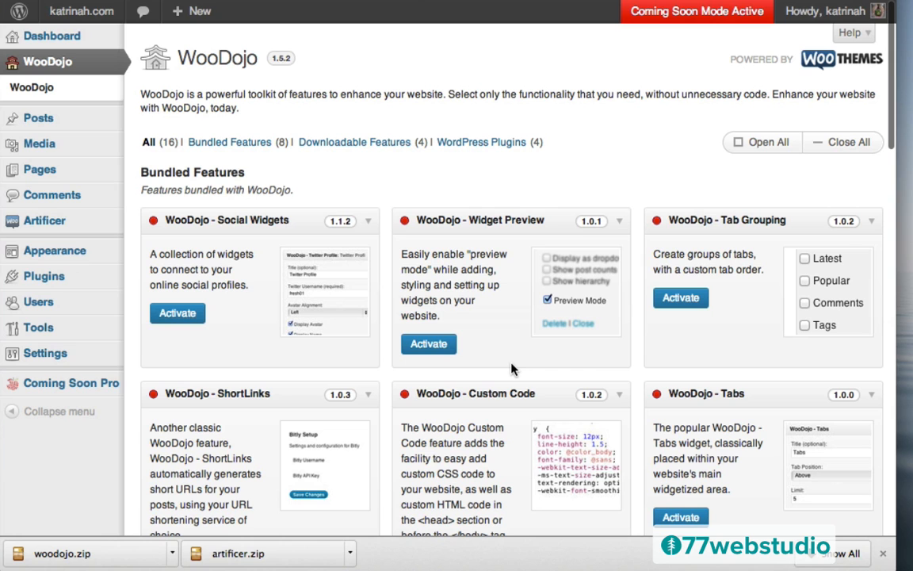
scroll(511, 369, down, 10)
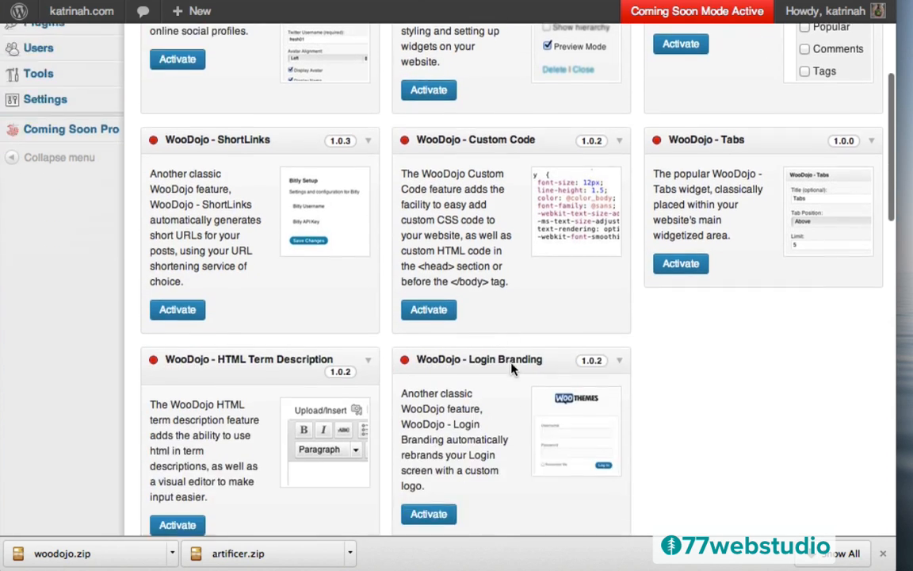
scroll(511, 368, down, 10)
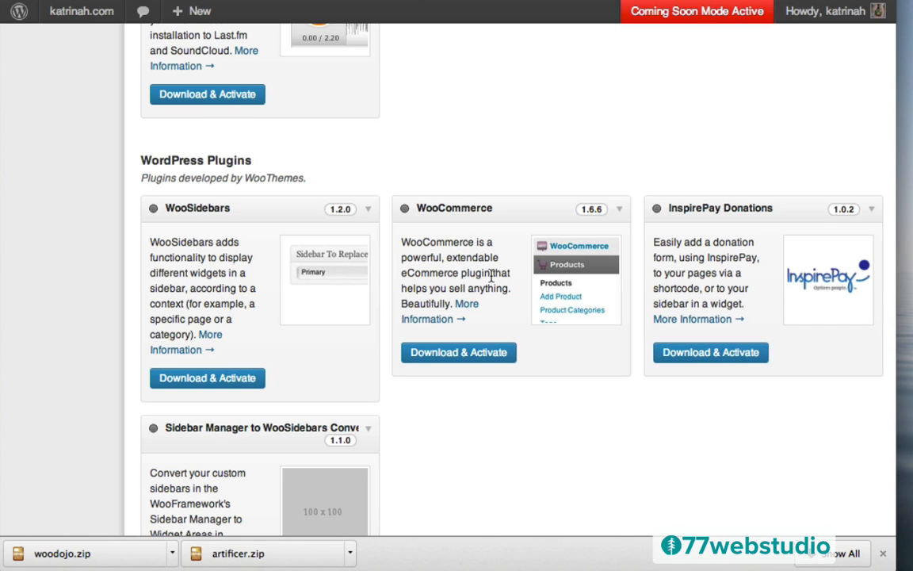
click(453, 358)
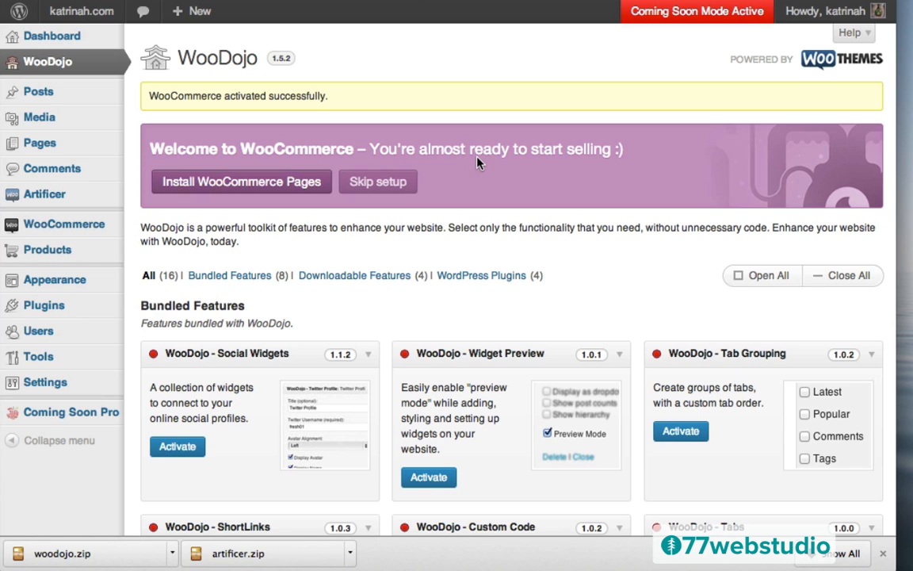
- Install the WooCommerce pages and review their Shop, Cart, Checkout and My Account assignments
click(230, 183)
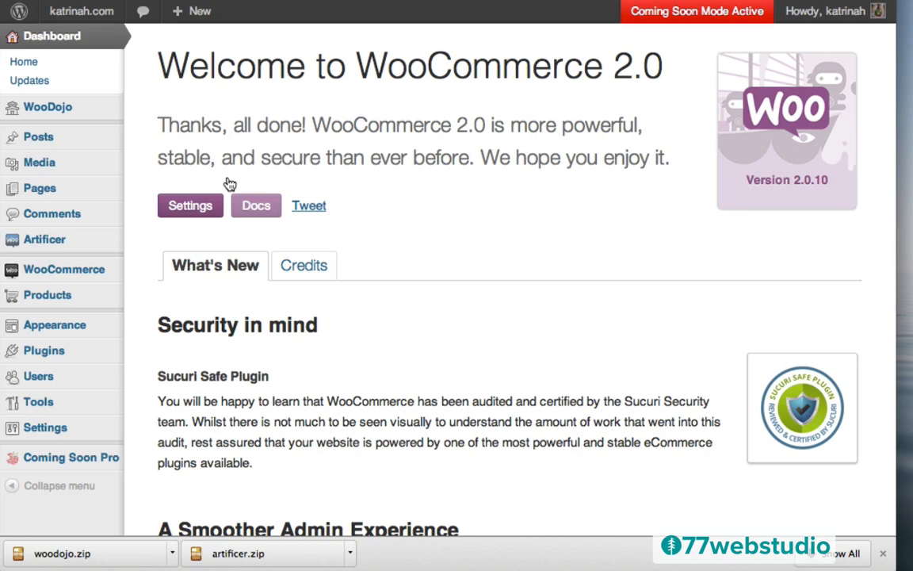
click(183, 210)
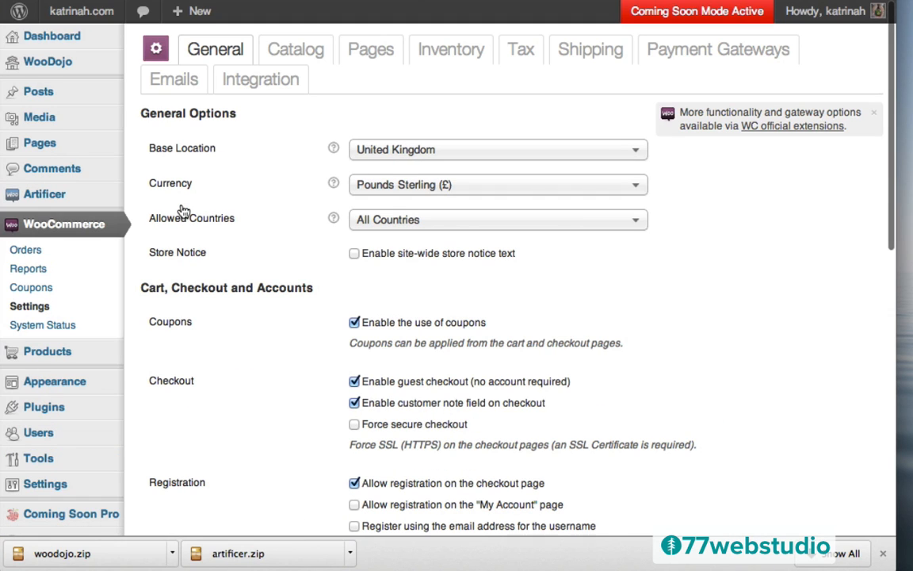
click(374, 54)
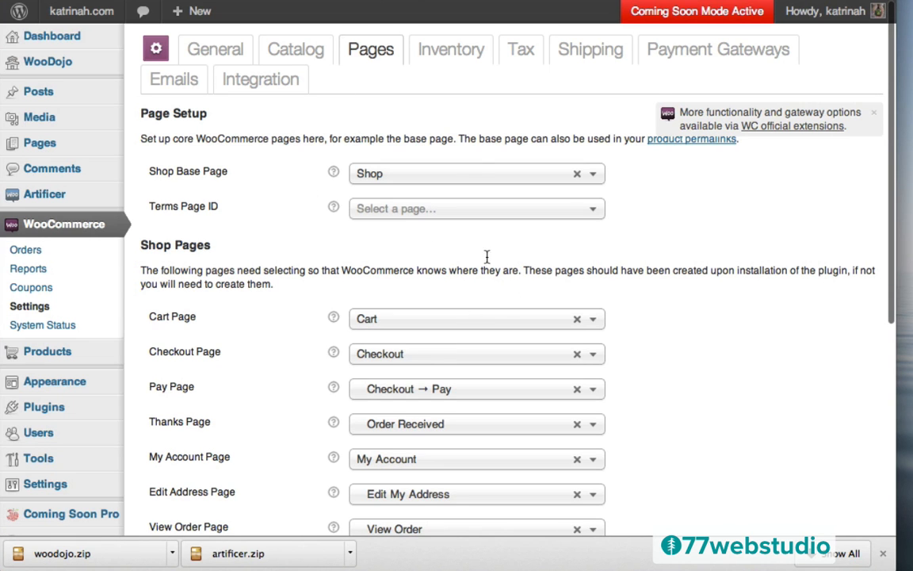
scroll(288, 297, down, 5)
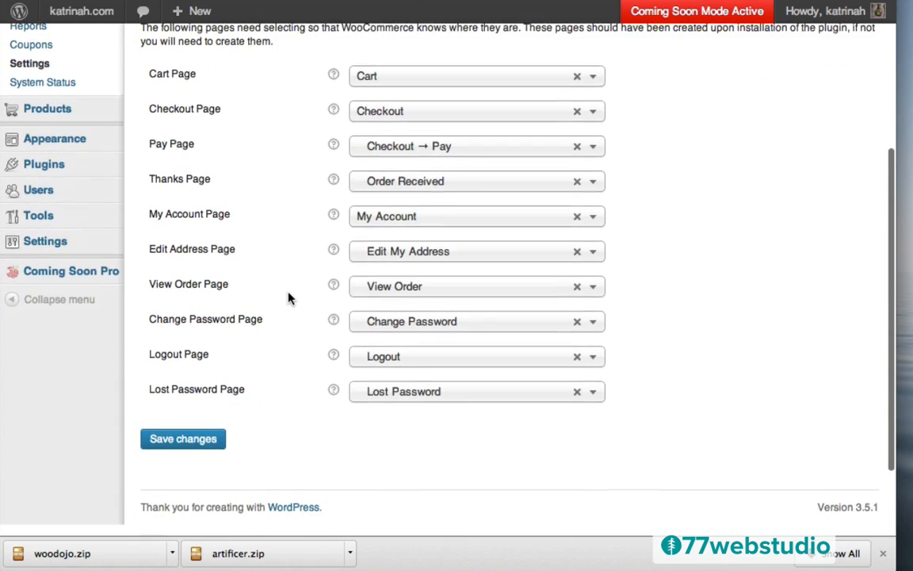
scroll(297, 286, up, 2)
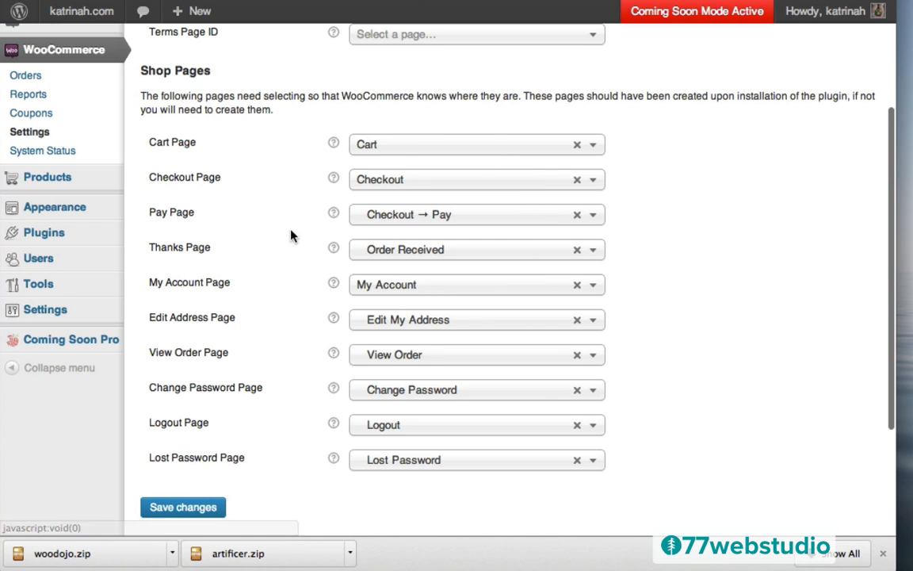
scroll(290, 235, up, 5)
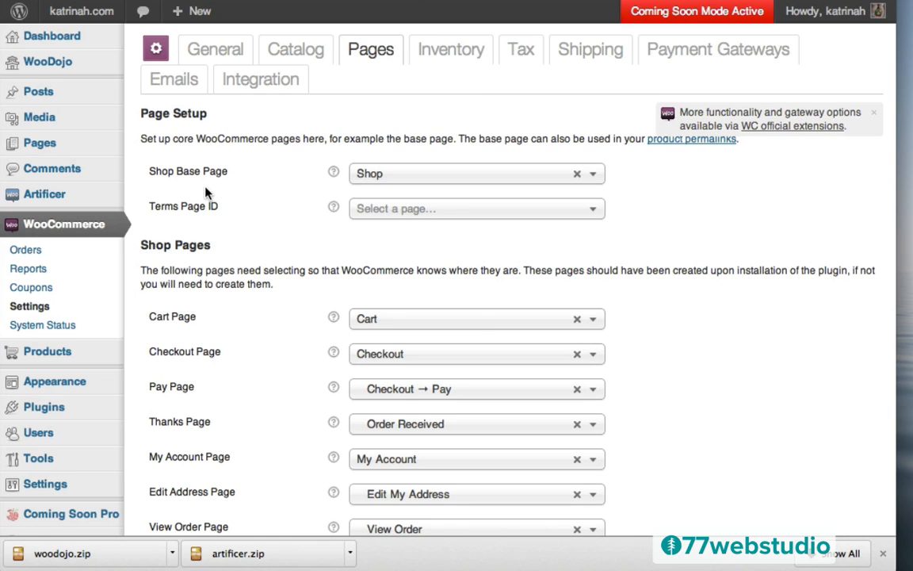
mouse_move(114, 17)
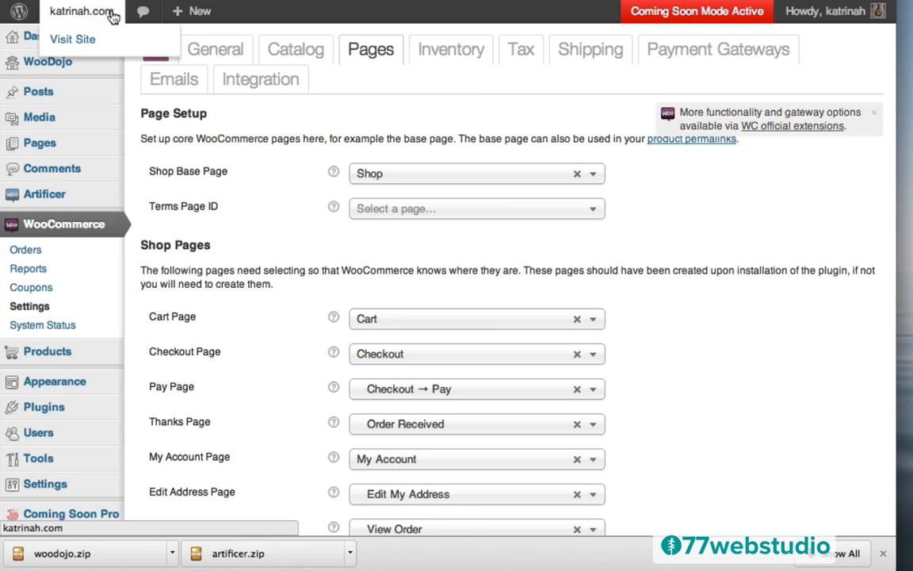
- Visit the live site and look over the storefront's front page
click(82, 41)
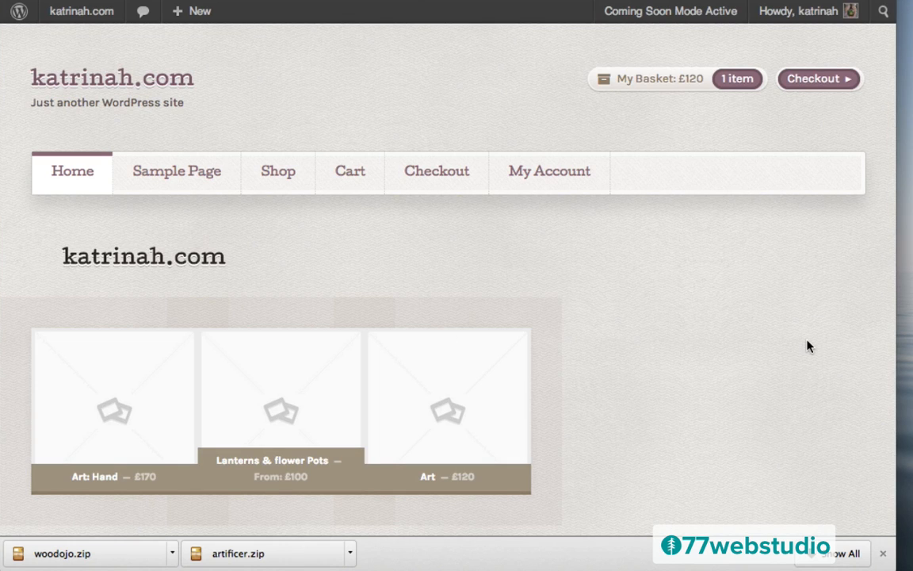
click(882, 554)
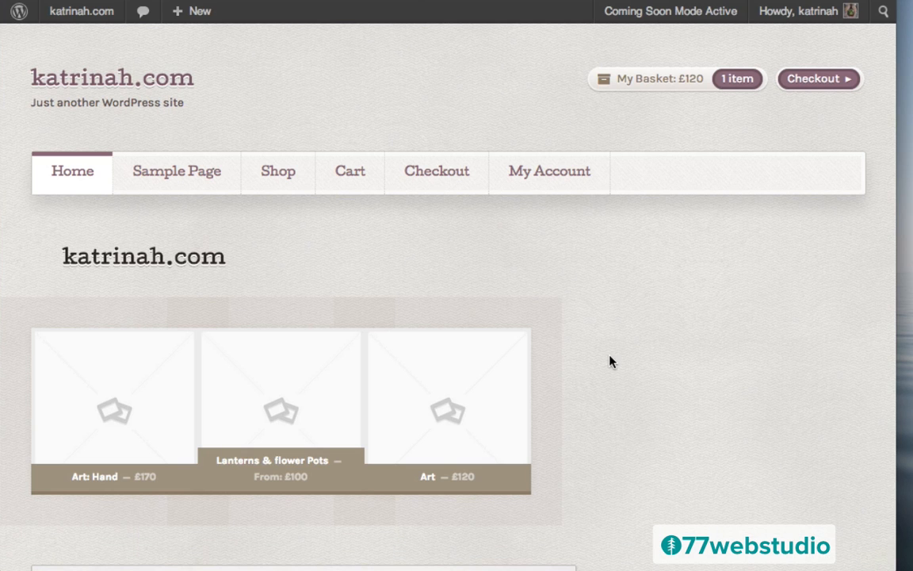
scroll(650, 377, down, 5)
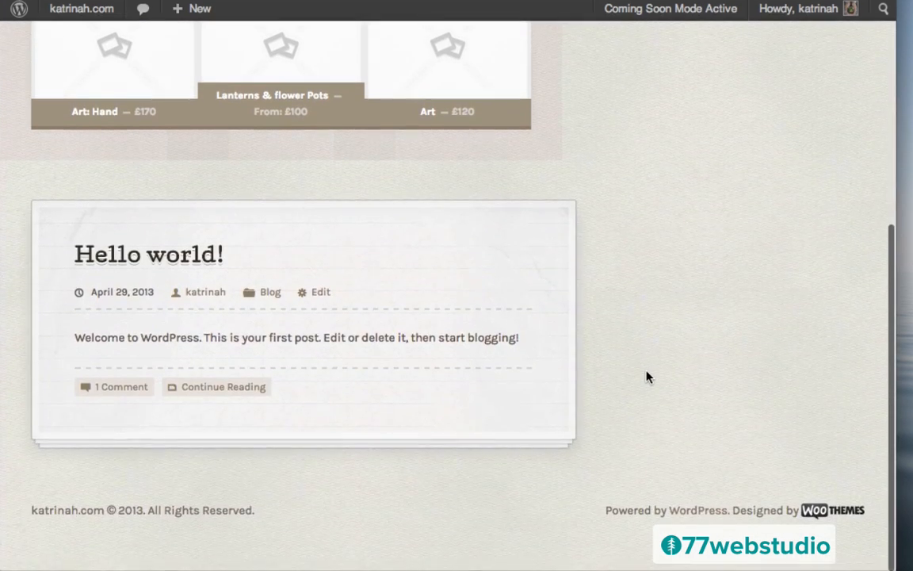
scroll(647, 378, up, 5)
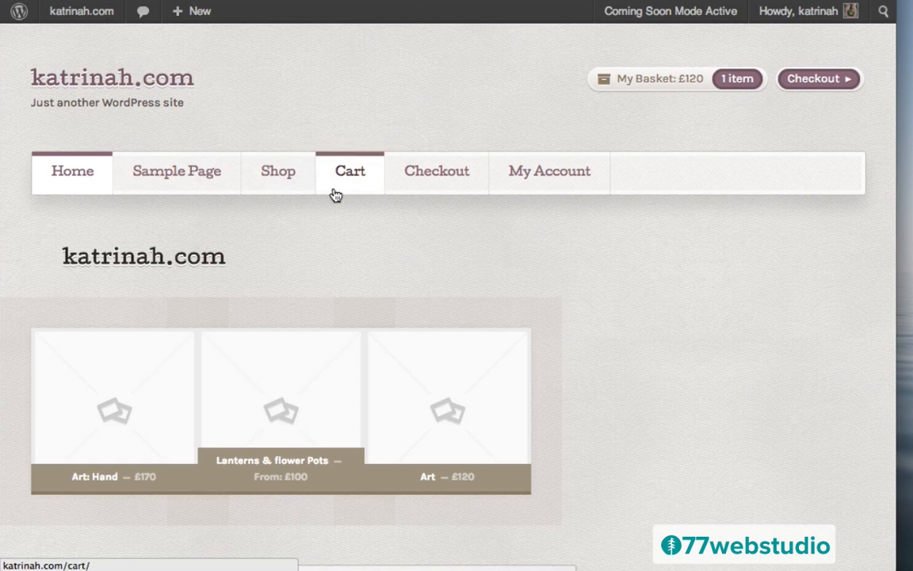
mouse_move(525, 200)
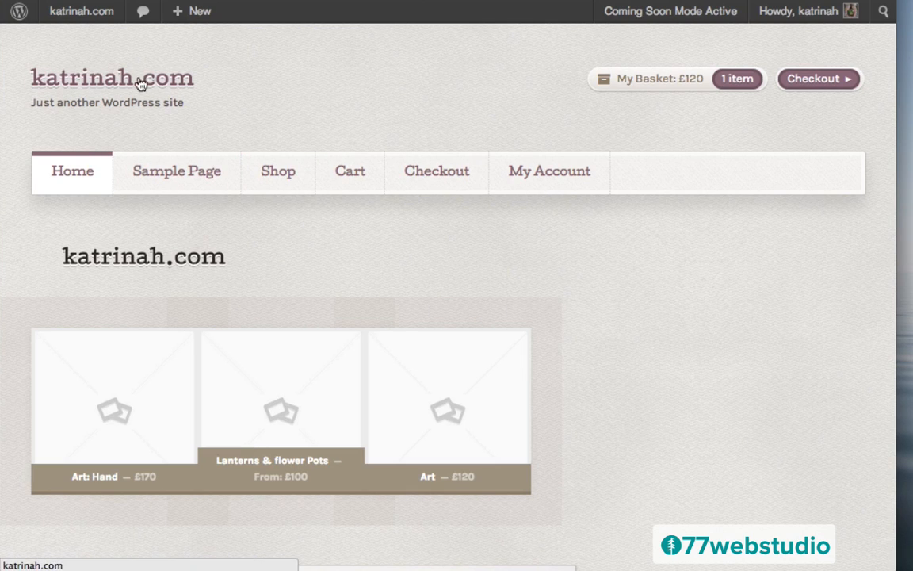
- Return to the admin Dashboard from the site-name menu
mouse_move(61, 10)
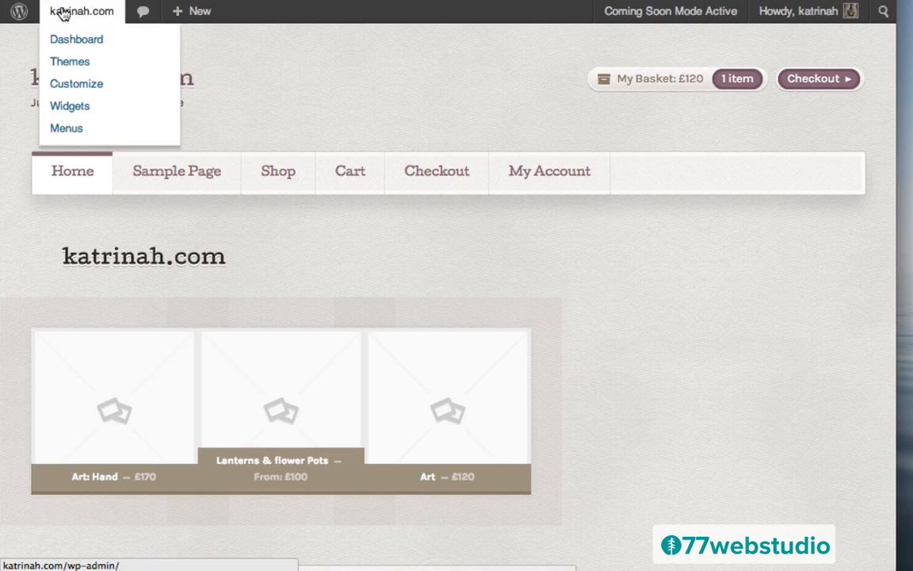
click(68, 41)
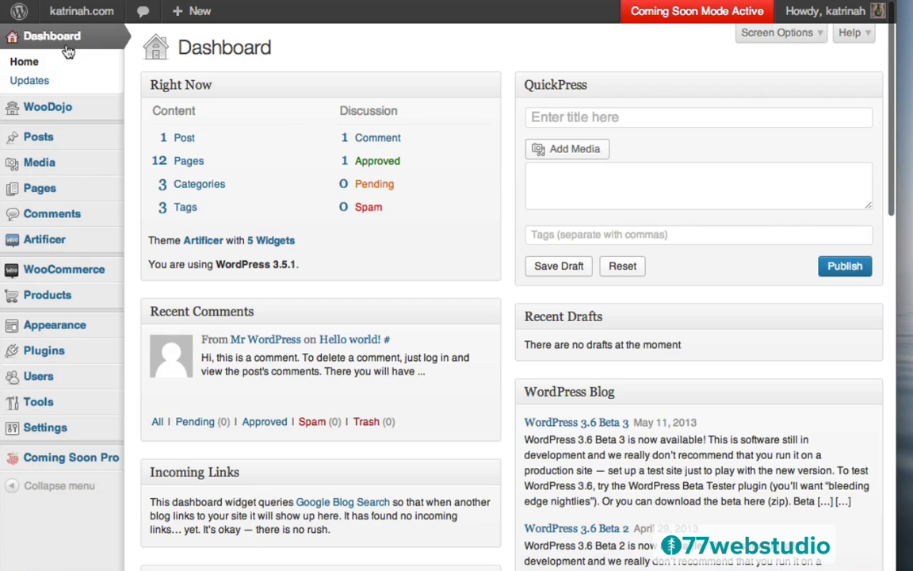
mouse_move(62, 243)
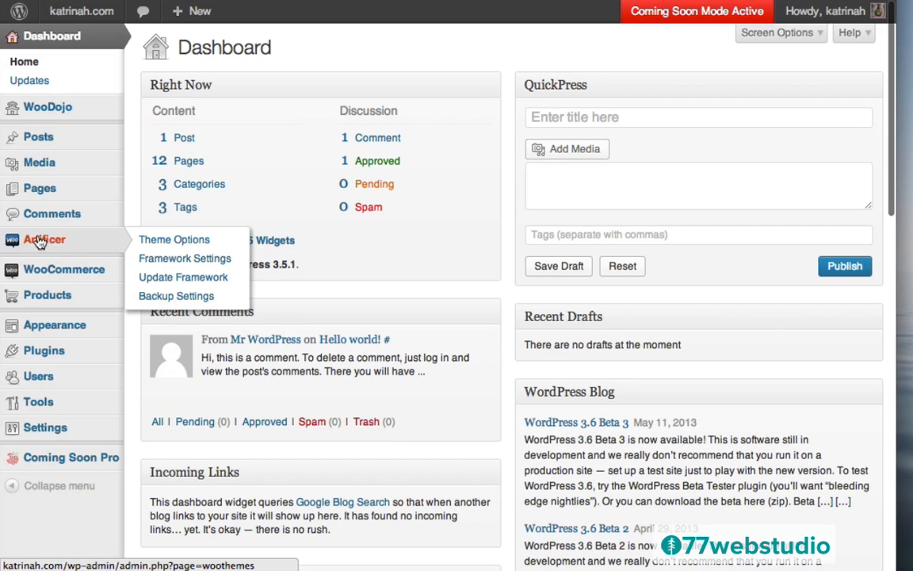
- Open the Artificer Theme Options at General Settings
click(39, 243)
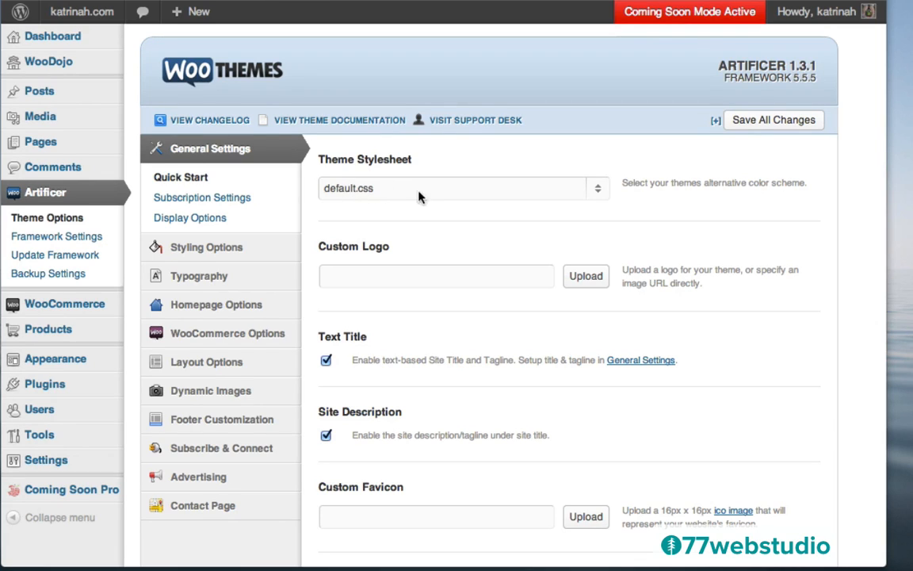
click(358, 191)
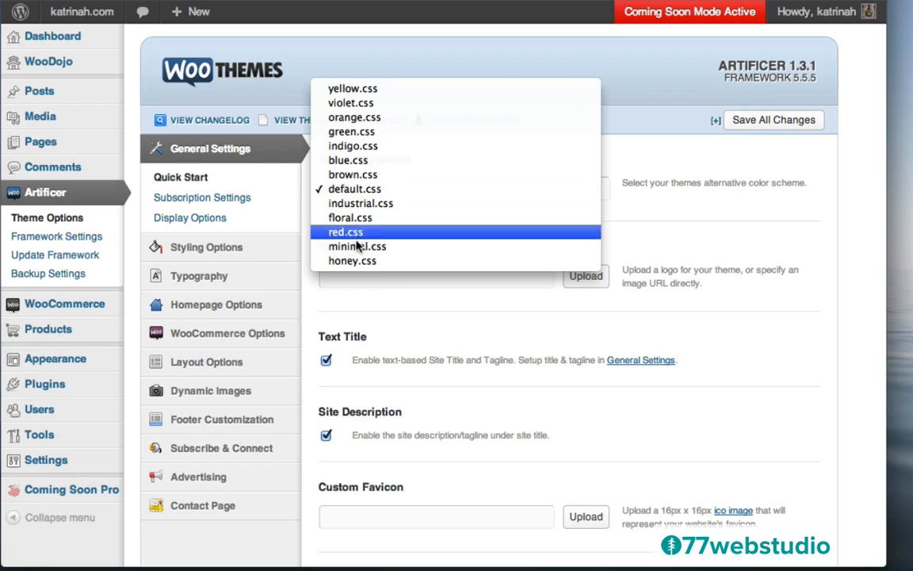
click(348, 190)
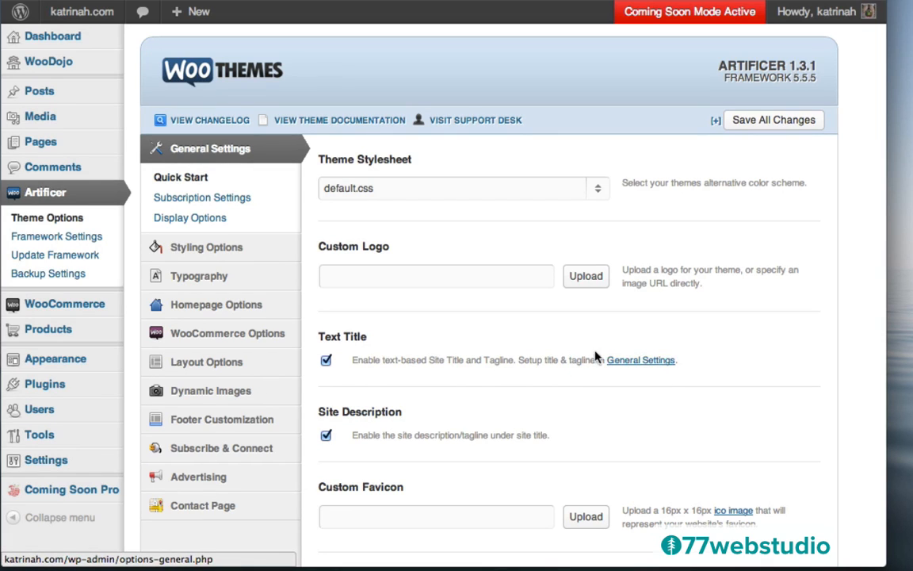
- Save all Artificer option changes and go to the site's General Settings
click(770, 123)
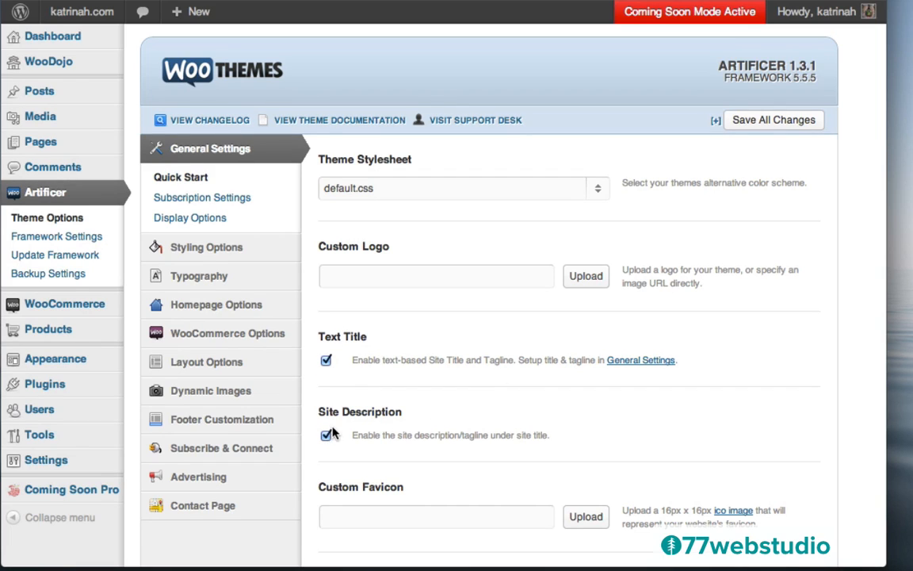
click(635, 361)
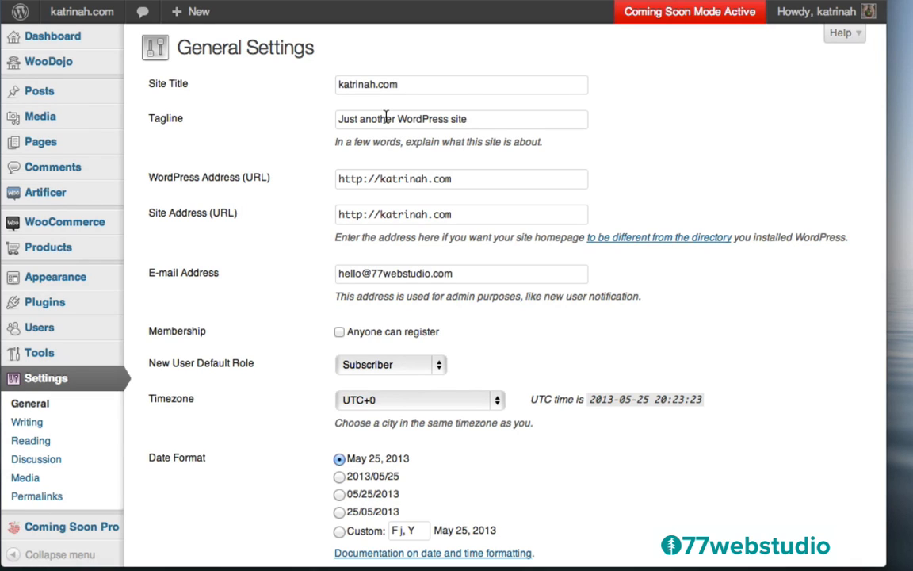
- Clear the 'Just another WordPress site' tagline to empty and save the settings
drag(473, 119, 345, 111)
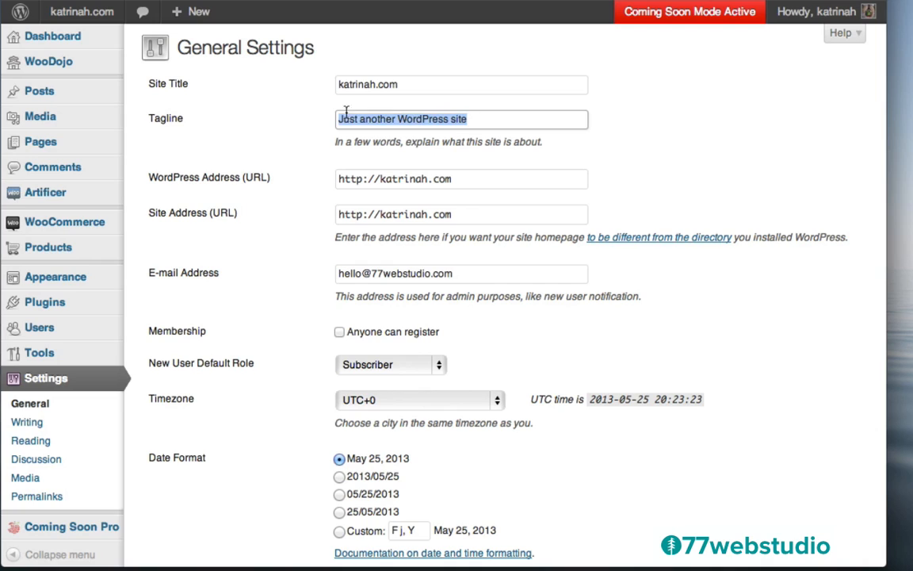
key(BackSpace)
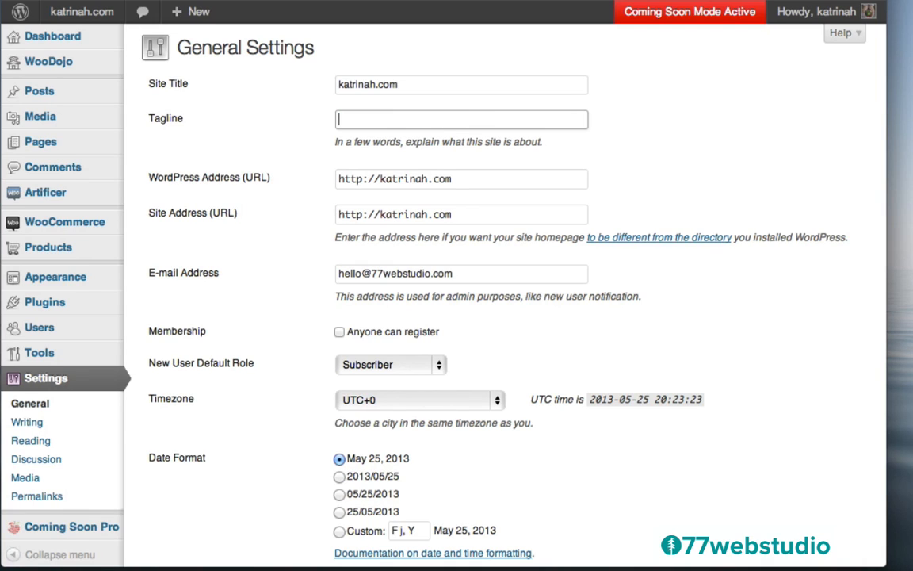
click(301, 145)
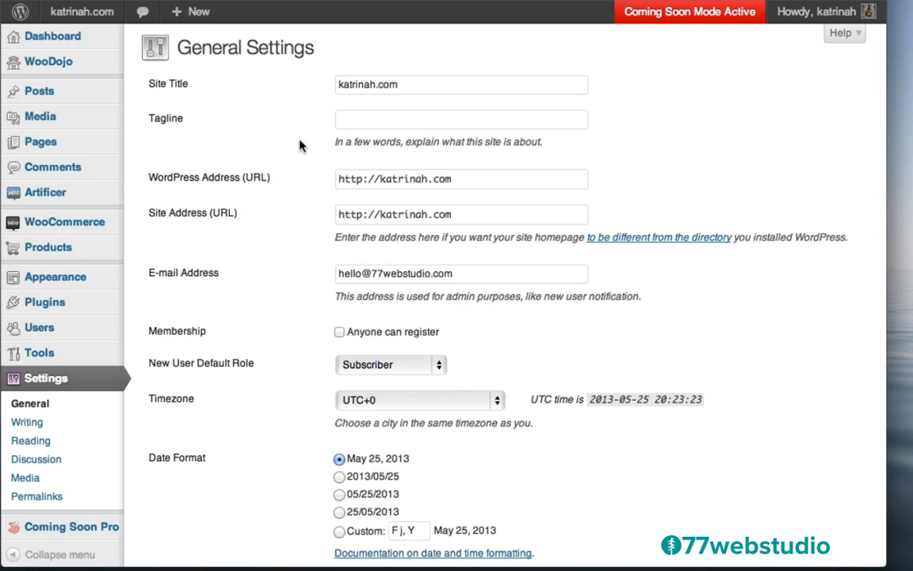
click(354, 119)
text(add you tagline)
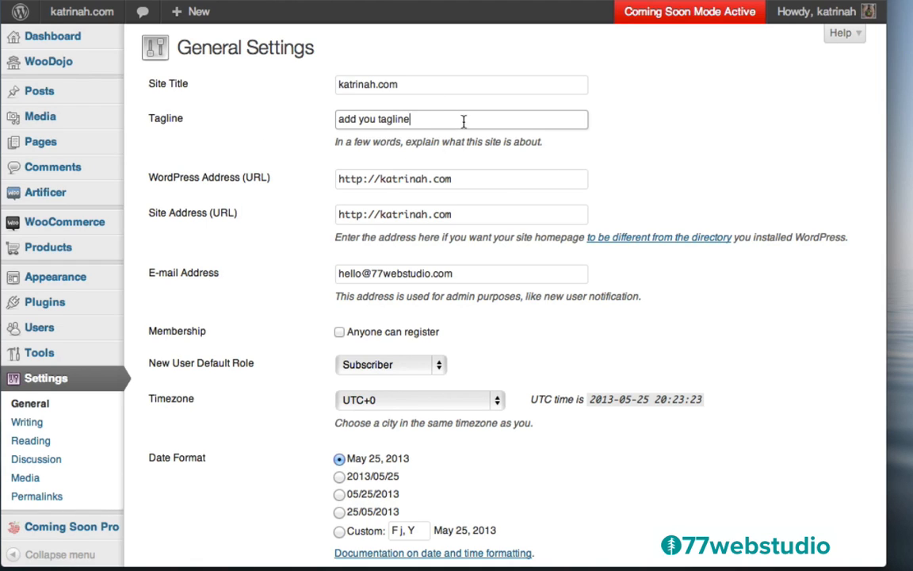
drag(473, 117, 321, 117)
key(BackSpace)
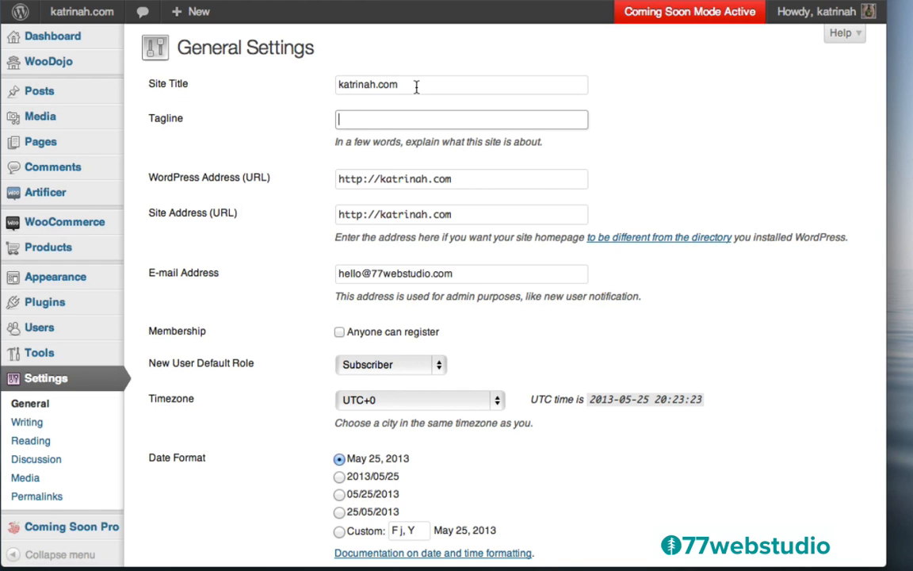
scroll(278, 218, down, 5)
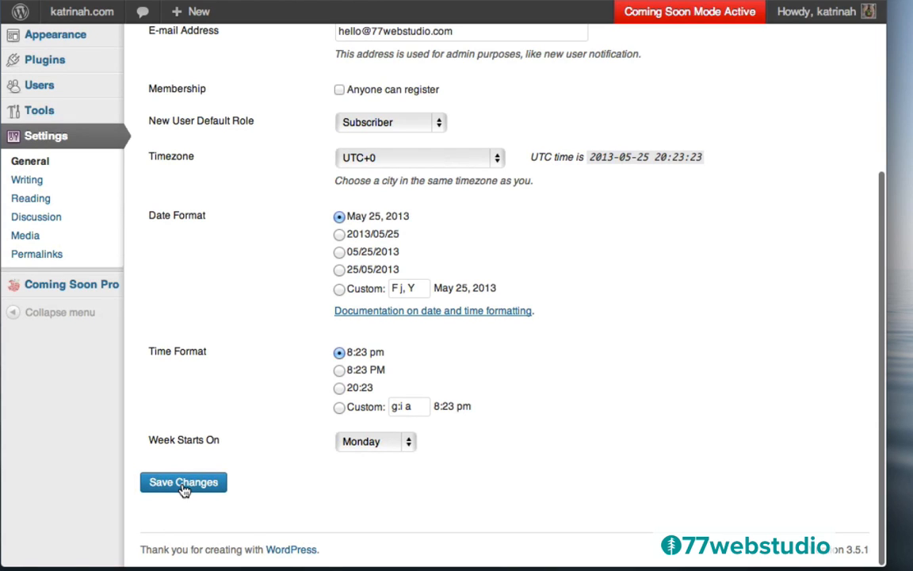
click(183, 485)
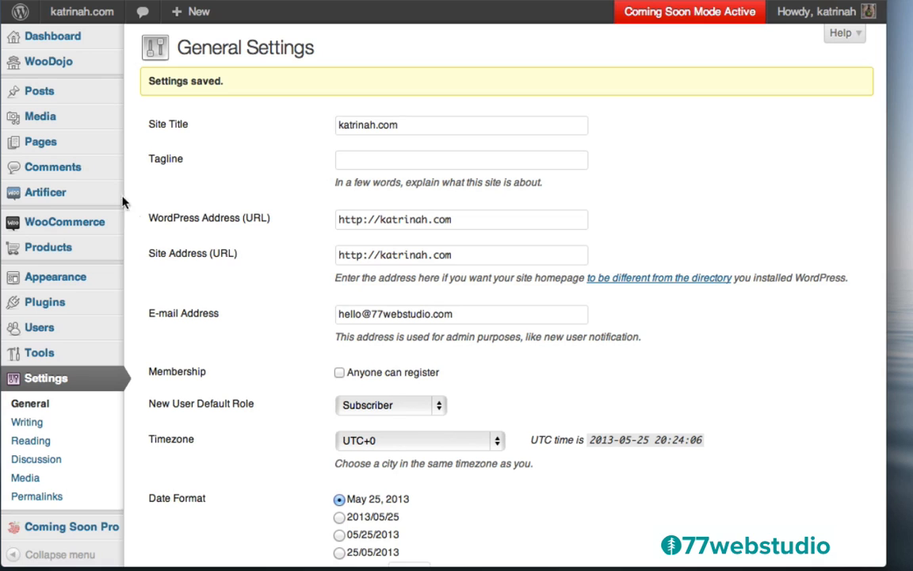
mouse_move(62, 190)
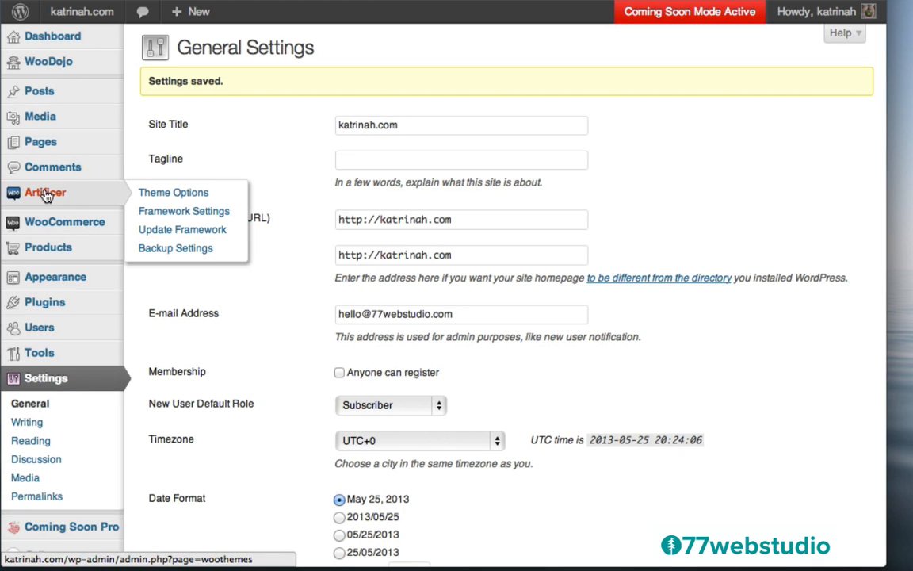
- From the Artificer theme options, begin uploading a Custom Logo
click(46, 194)
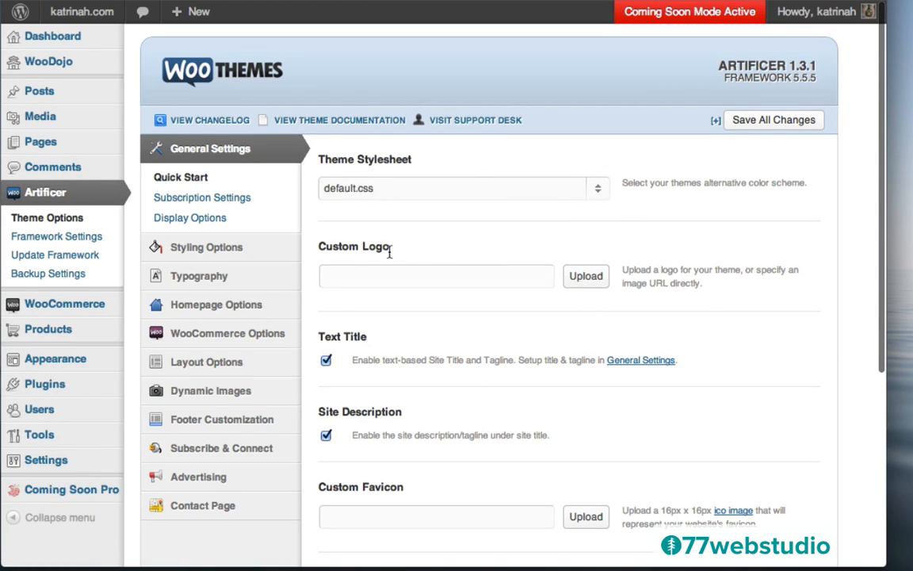
click(587, 279)
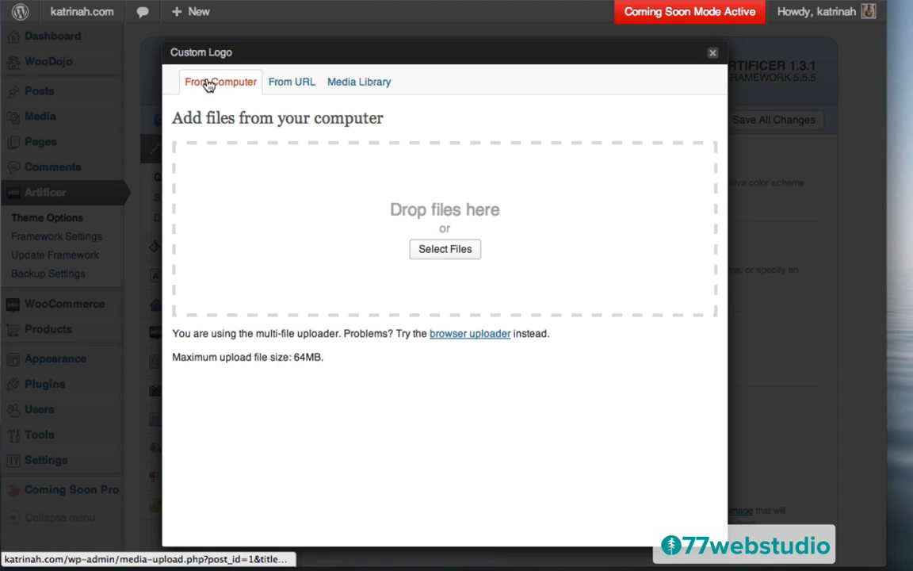
- Upload logo.png from the artificer images folder into the Custom Logo window
click(445, 250)
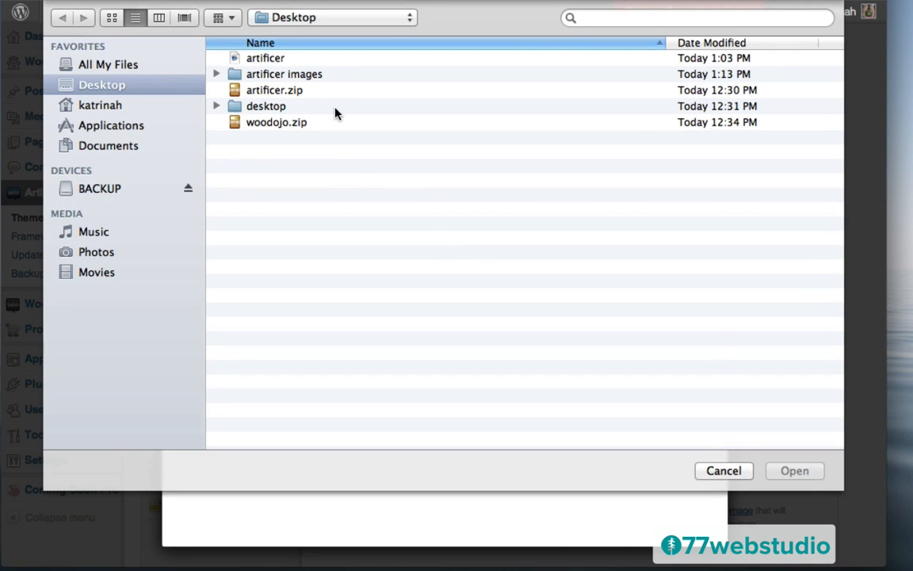
double_click(255, 74)
click(252, 74)
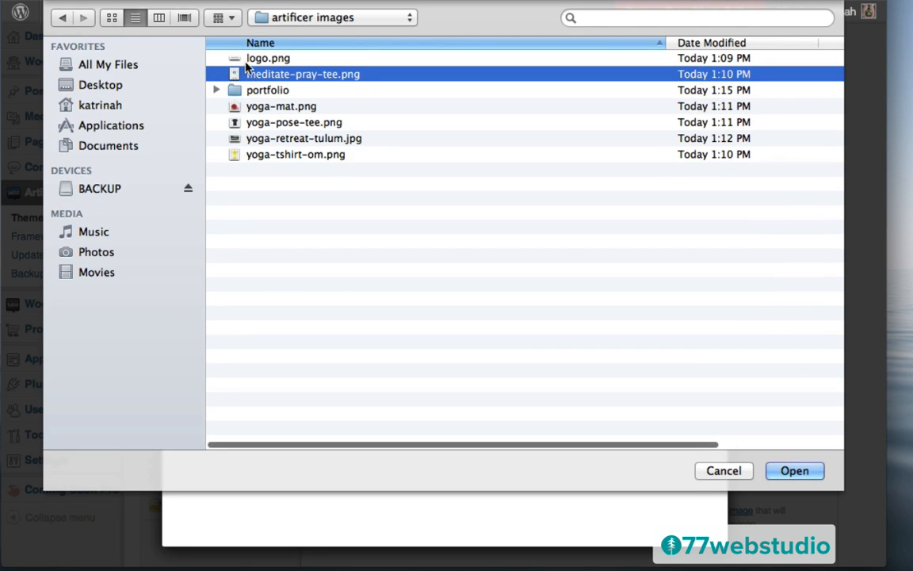
click(248, 61)
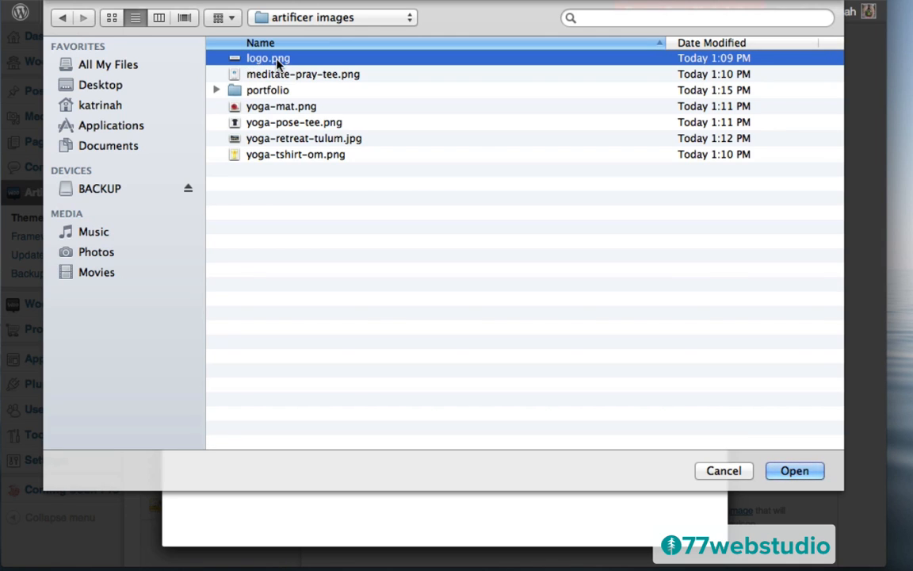
click(792, 471)
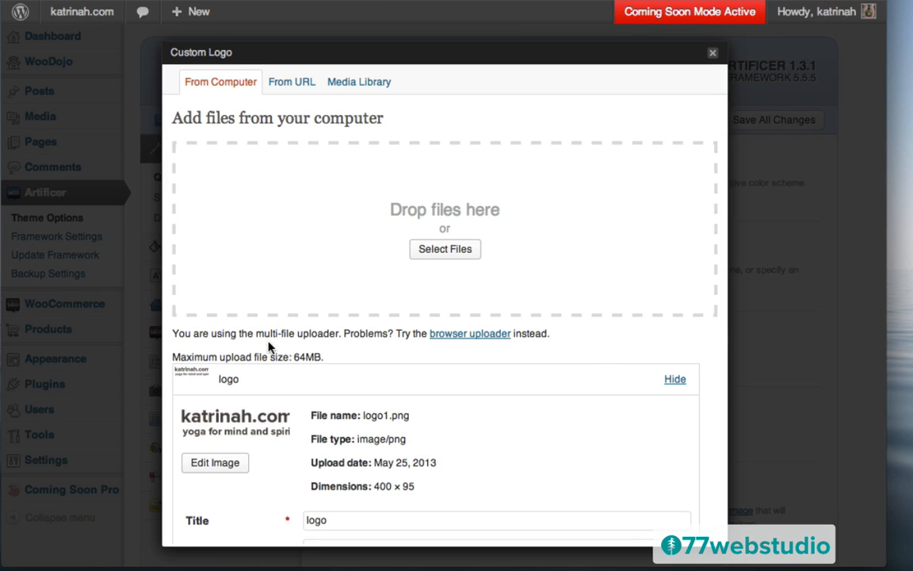
- Set the logo image's title and alternative text to katrinah.com
scroll(521, 386, down, 6)
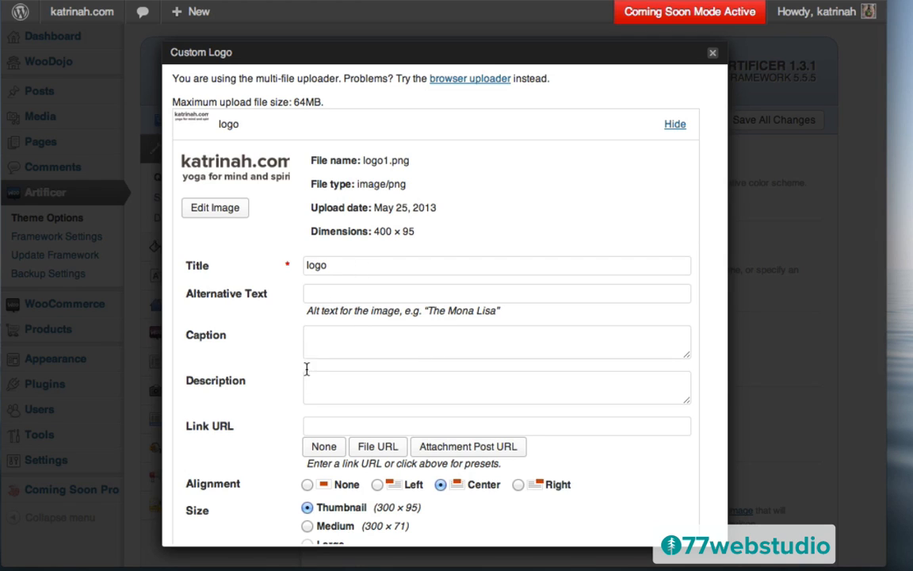
click(357, 268)
key(super+a)
text(K)
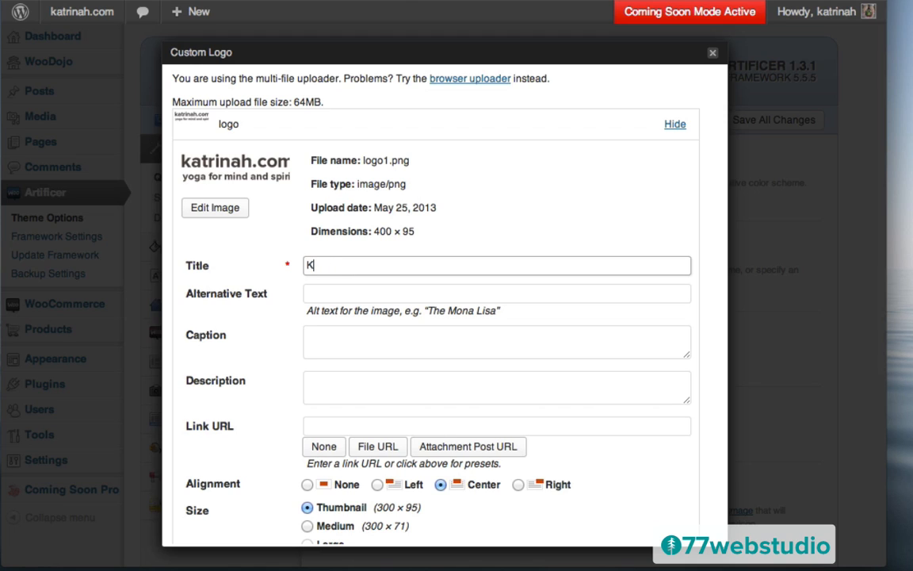
text(atrinah.)
key(super+a)
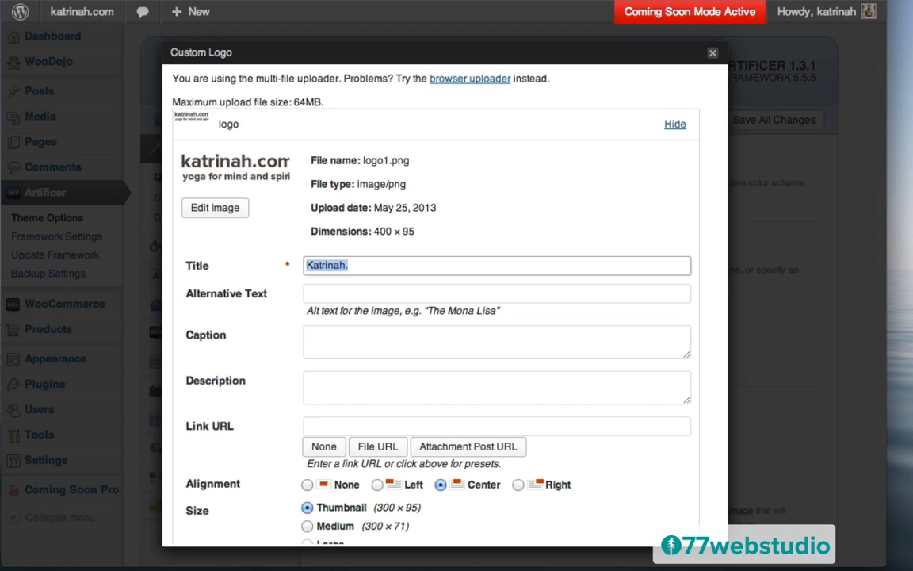
text(katrianh.co)
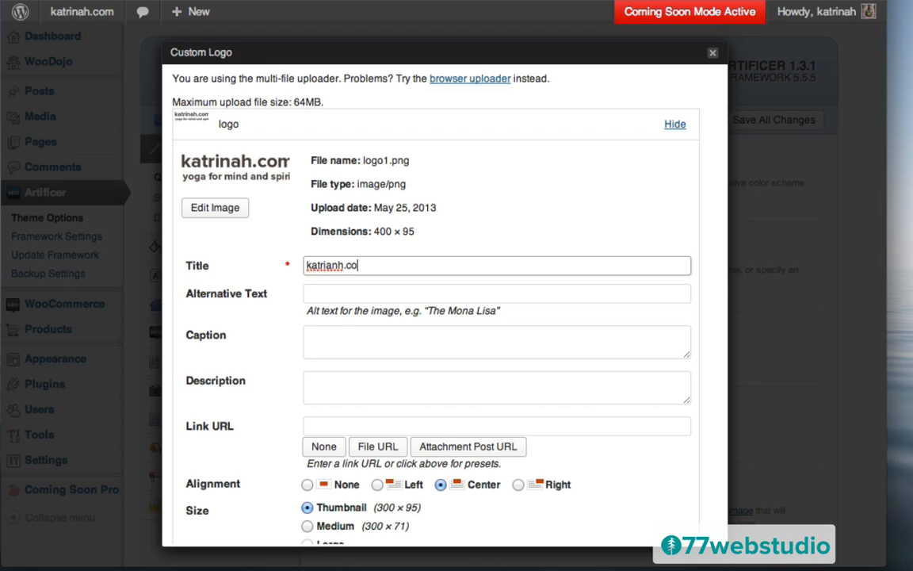
text(m)
key(super+a)
text(katrinah.com)
key(super+a)
key(super+c)
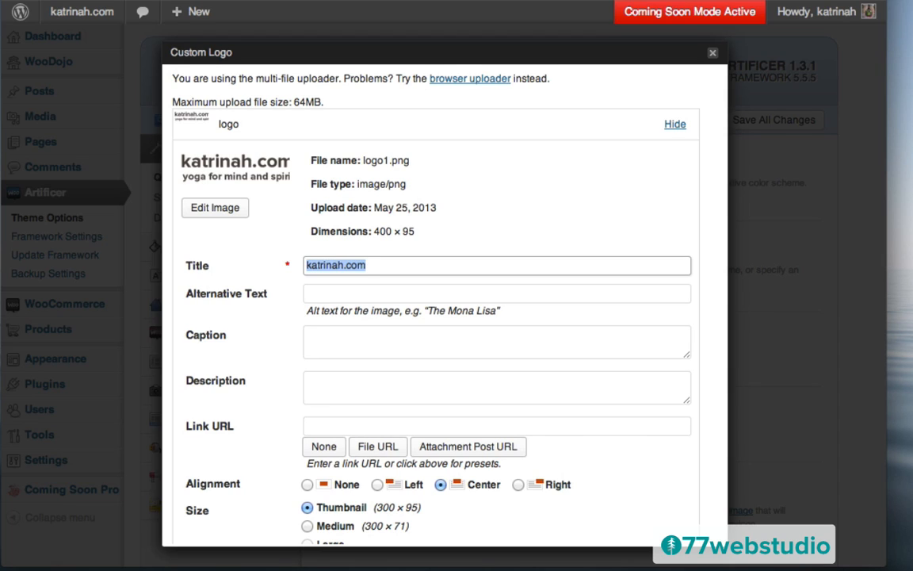
click(333, 293)
key(super+v)
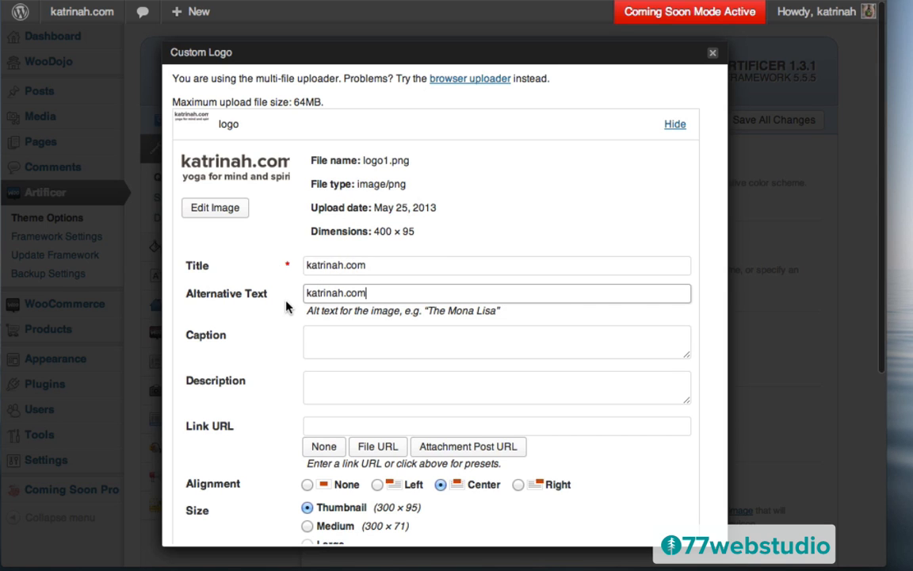
- Choose Full Size and apply the image as the Custom Logo
scroll(286, 306, down, 3)
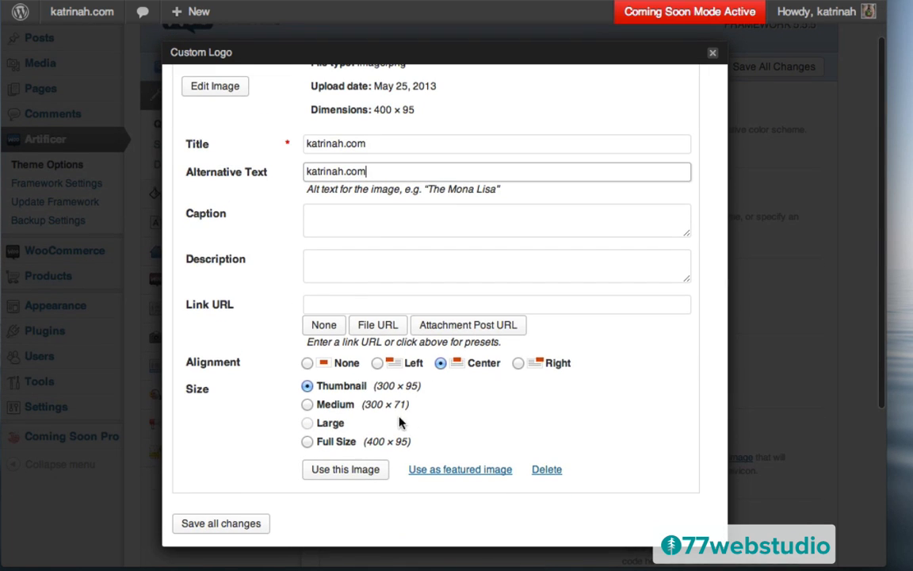
click(307, 440)
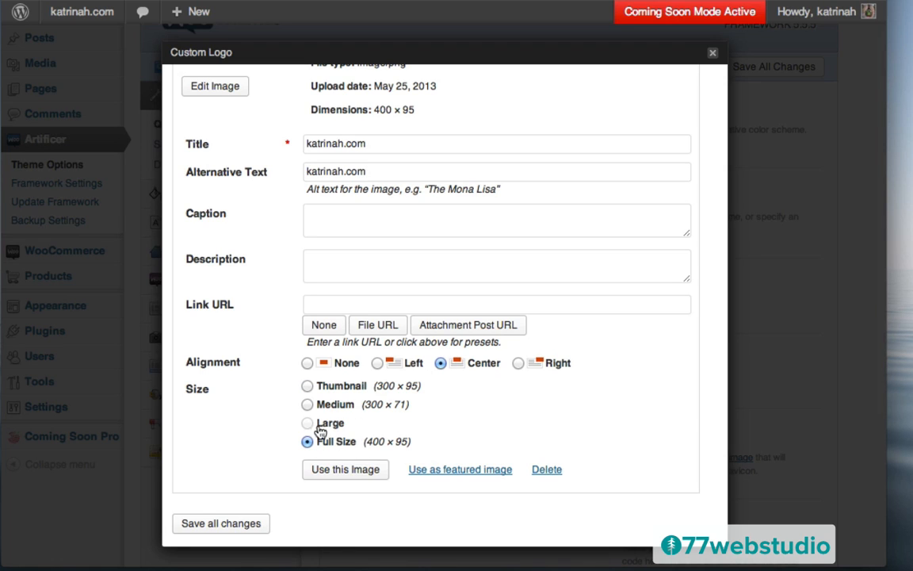
click(332, 470)
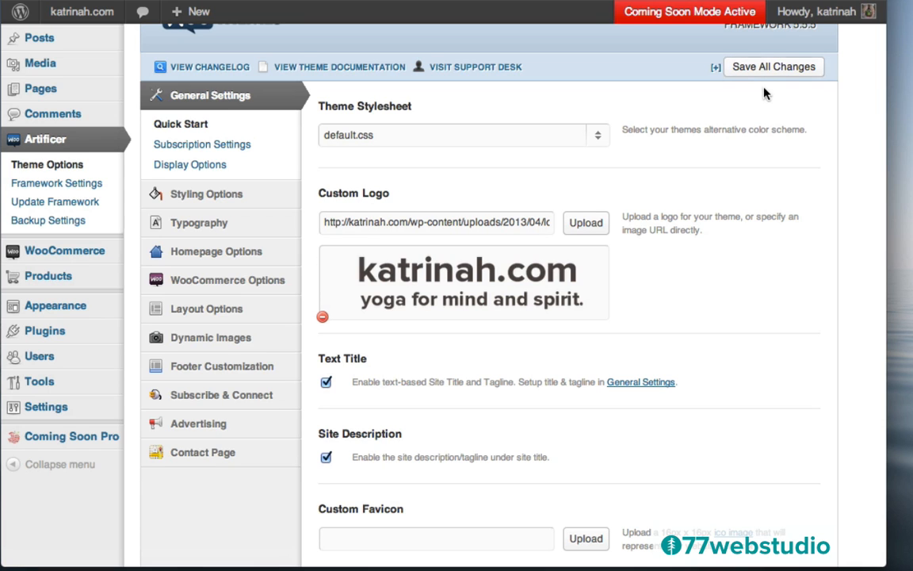
- Save All Changes in the WooThemes panel to store the katrinah.com Custom Logo
scroll(759, 100, up, 1)
scroll(759, 100, up, 2)
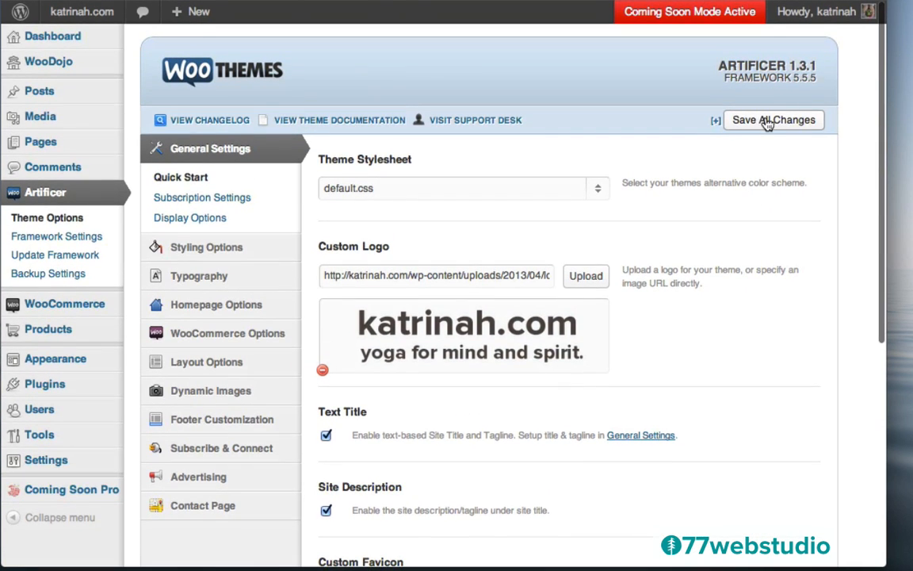
click(767, 121)
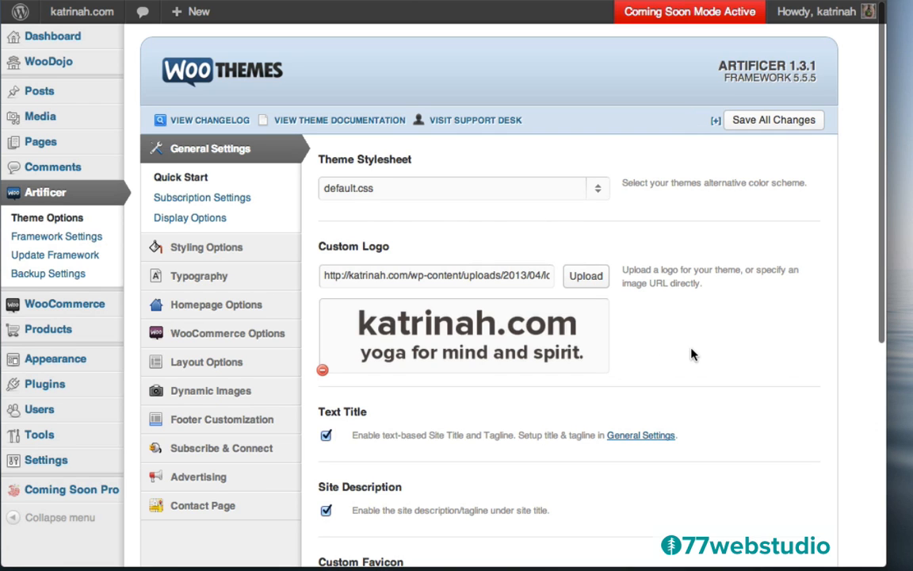
scroll(683, 345, down, 5)
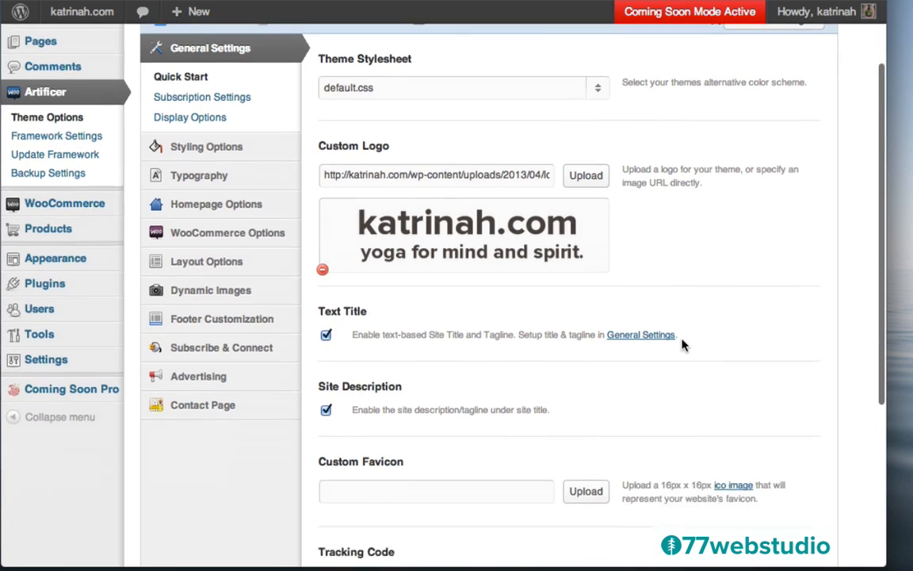
scroll(682, 345, down, 2)
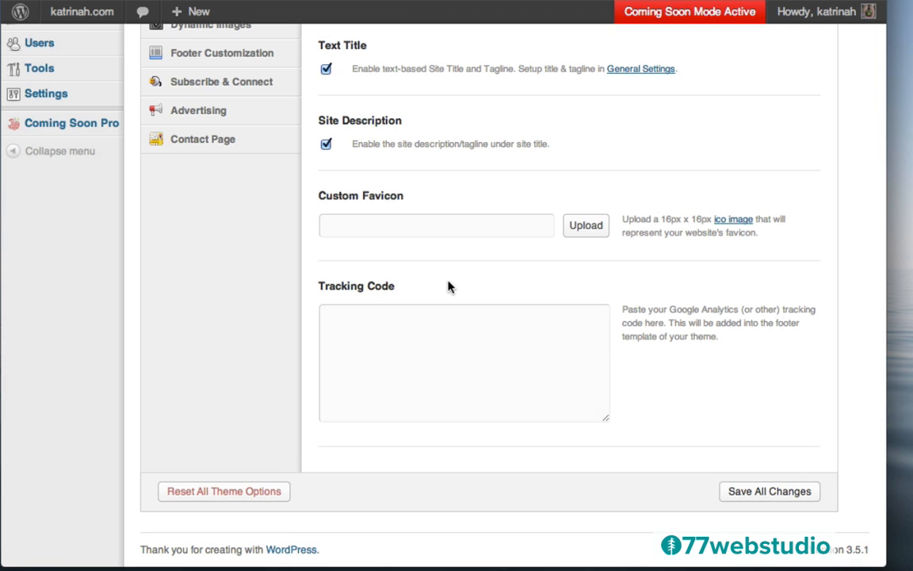
- Scroll back to the top of the Artificer Theme Options page
scroll(443, 230, up, 5)
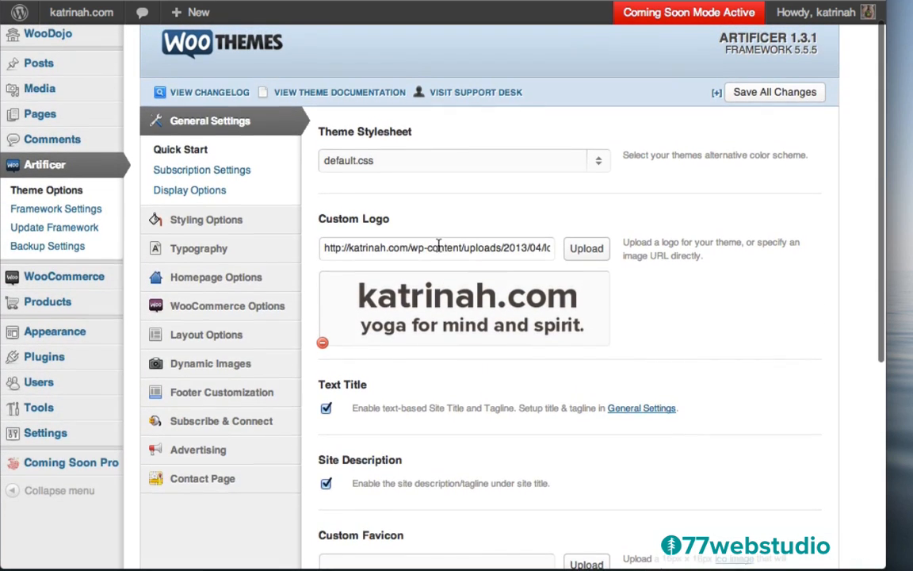
scroll(428, 254, up, 1)
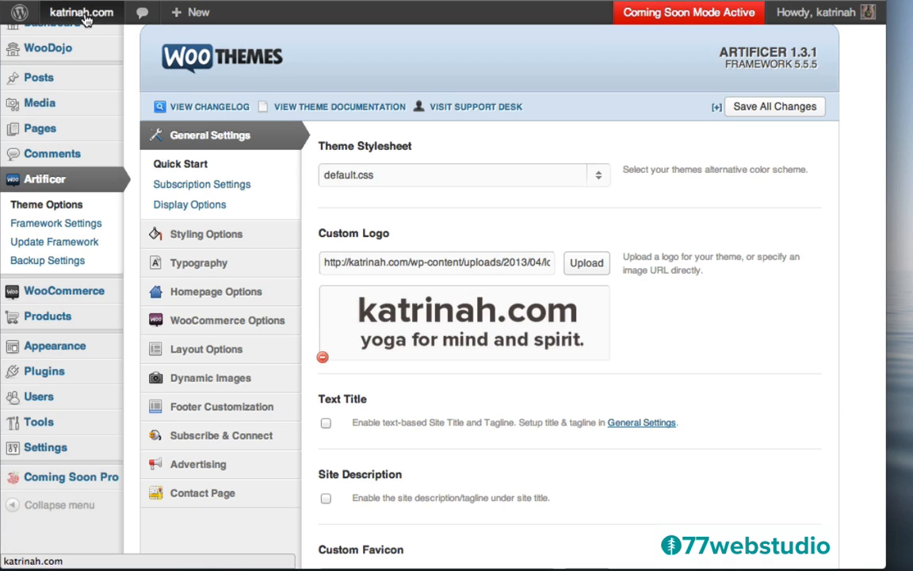
- Visit the live katrinah.com site and check the logo and tagline on the home page
mouse_move(75, 23)
click(72, 40)
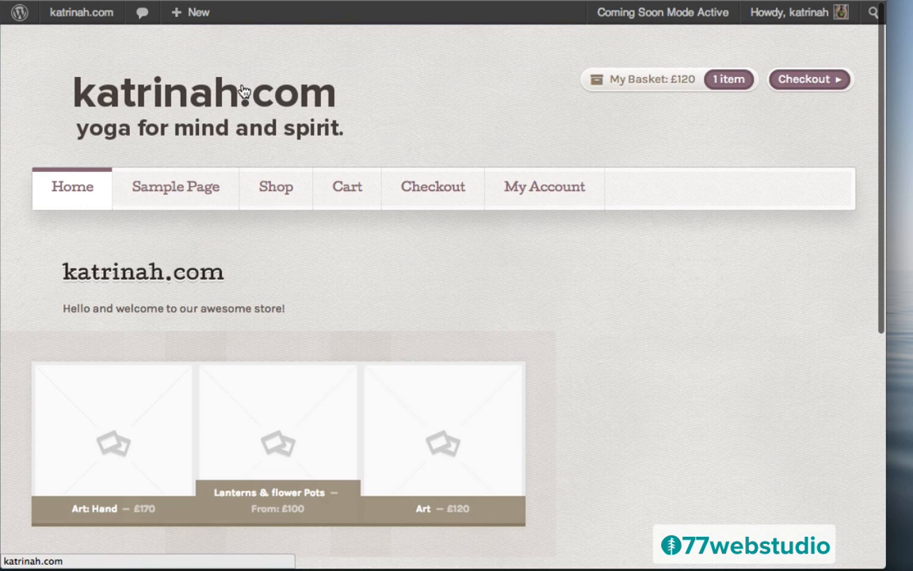
scroll(722, 381, down, 5)
scroll(722, 380, up, 5)
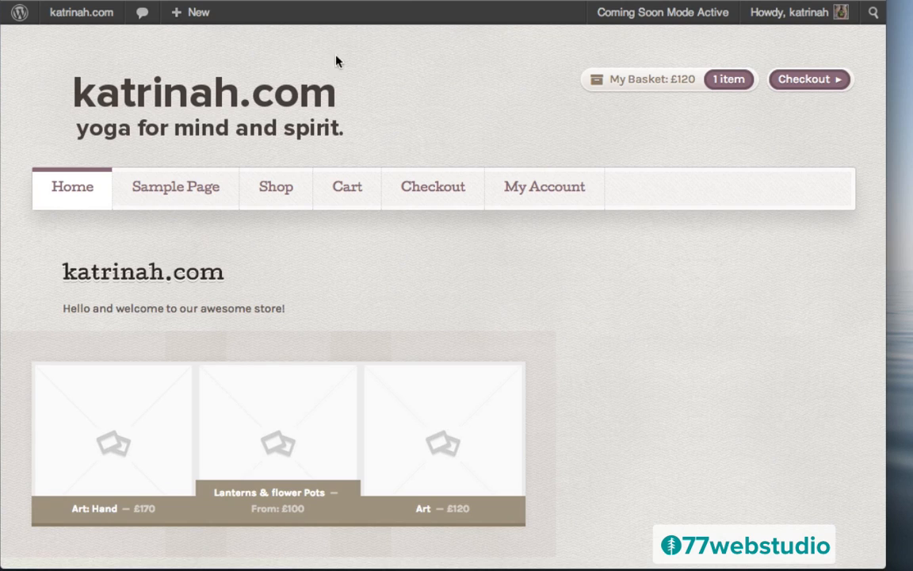
mouse_move(69, 19)
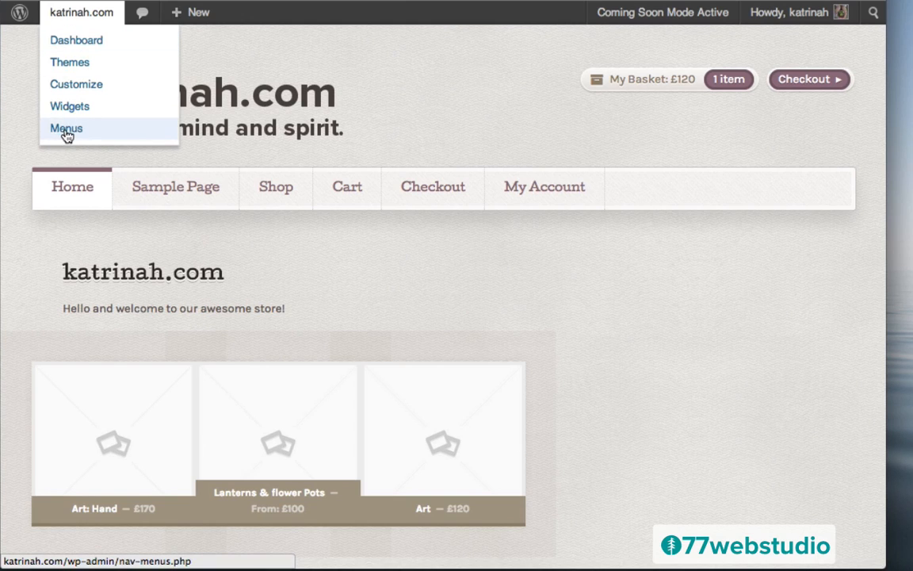
- From the dashboard, create a new menu named Top Menu under Appearance > Menus
click(75, 44)
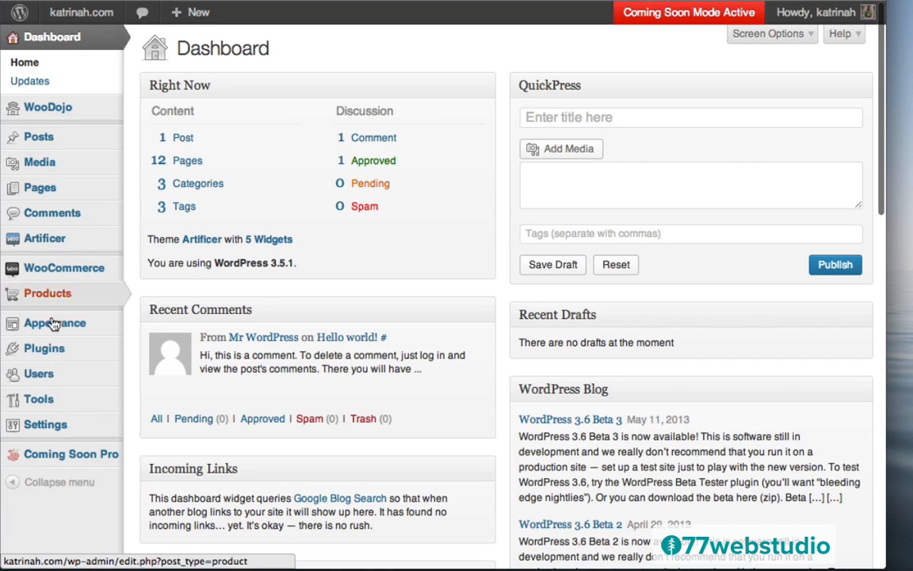
mouse_move(62, 327)
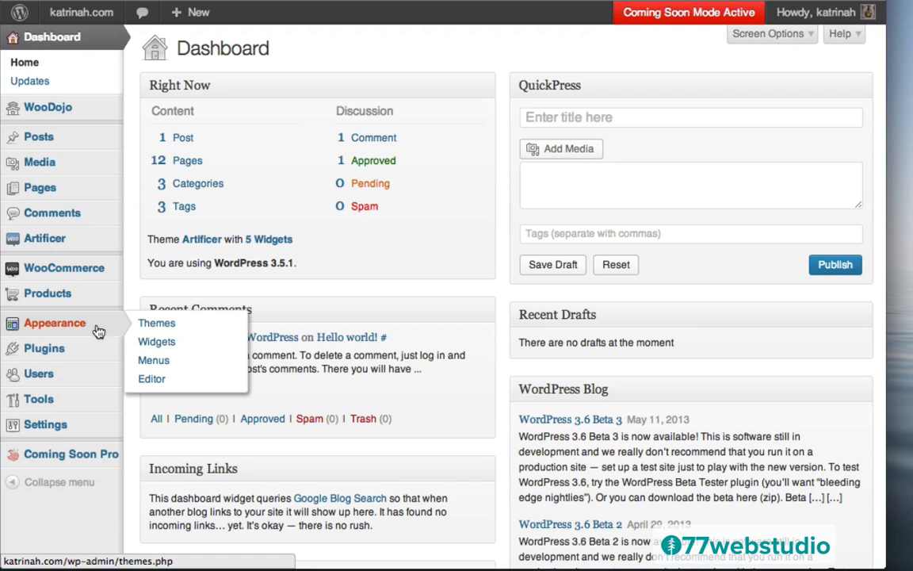
click(155, 360)
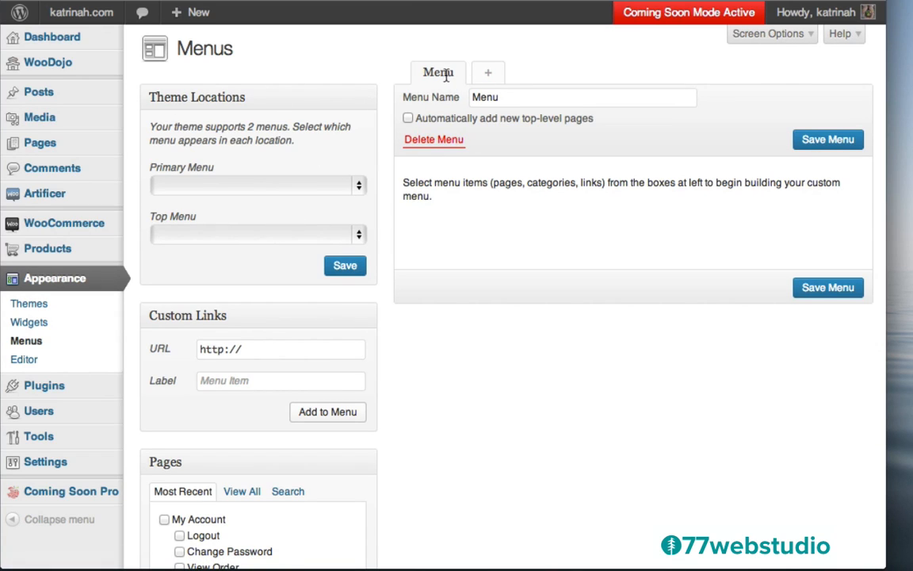
click(491, 75)
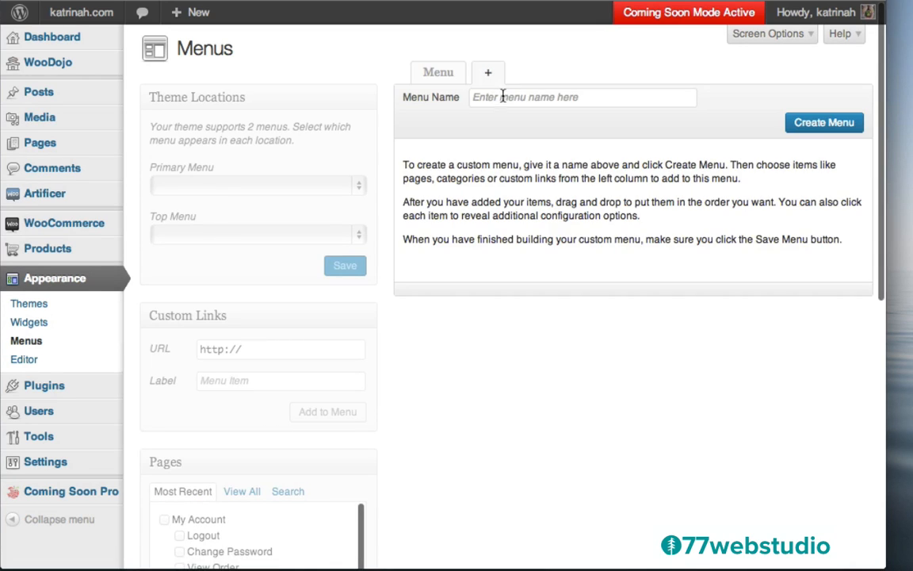
click(494, 98)
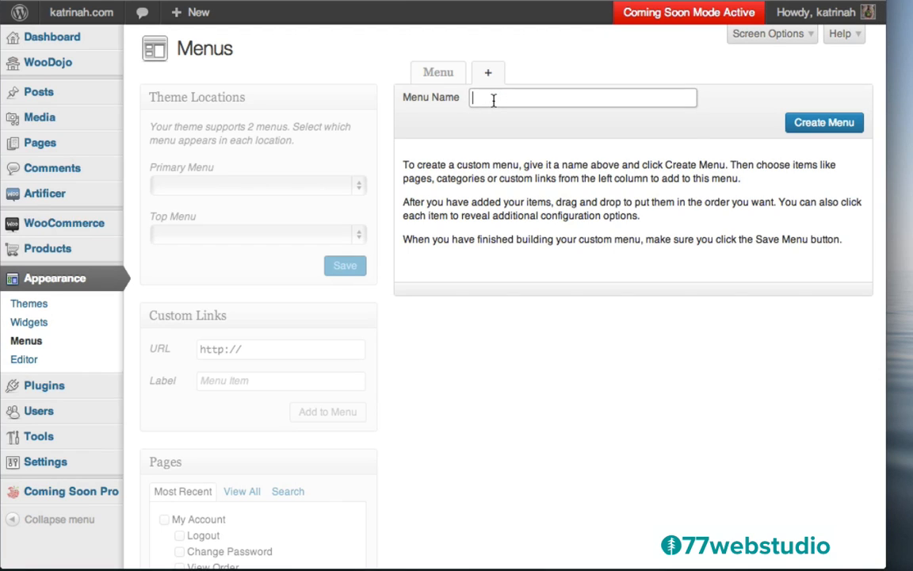
text(Top Menu)
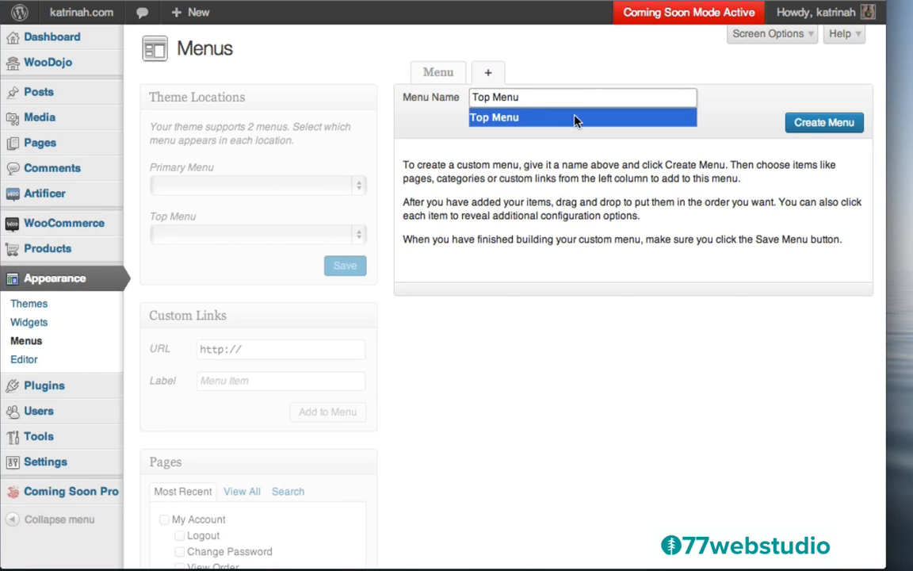
click(516, 117)
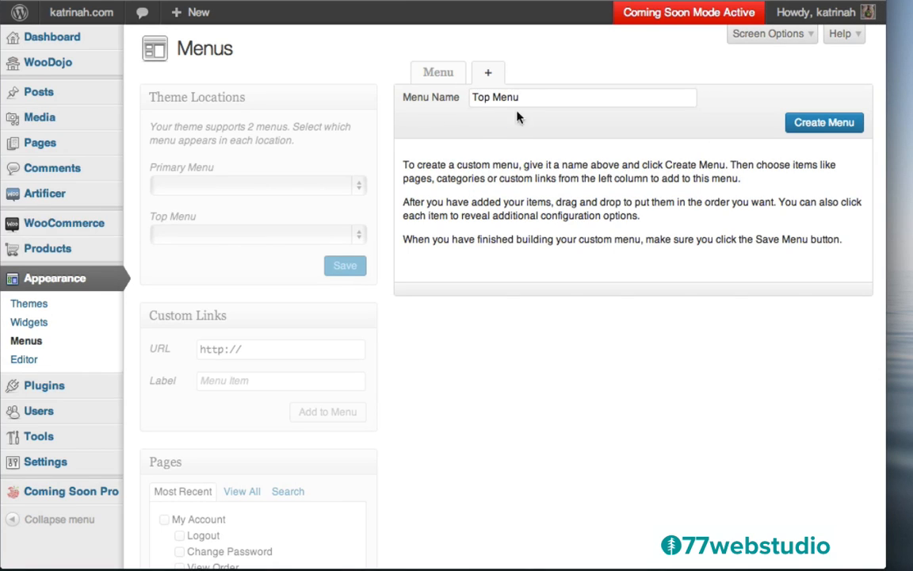
click(828, 125)
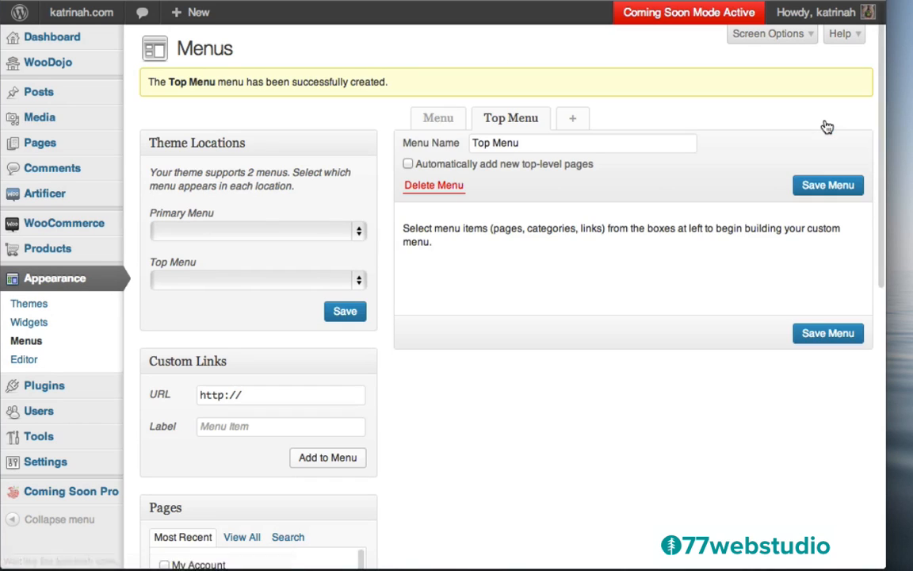
- Assign Menu to the Primary Menu location and Top Menu to the Top Menu location, then save
click(438, 123)
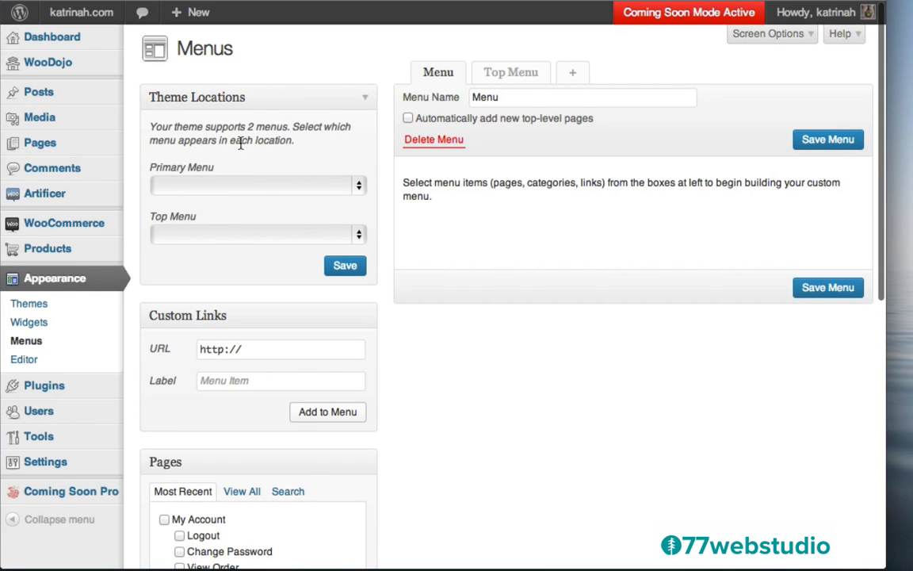
click(192, 187)
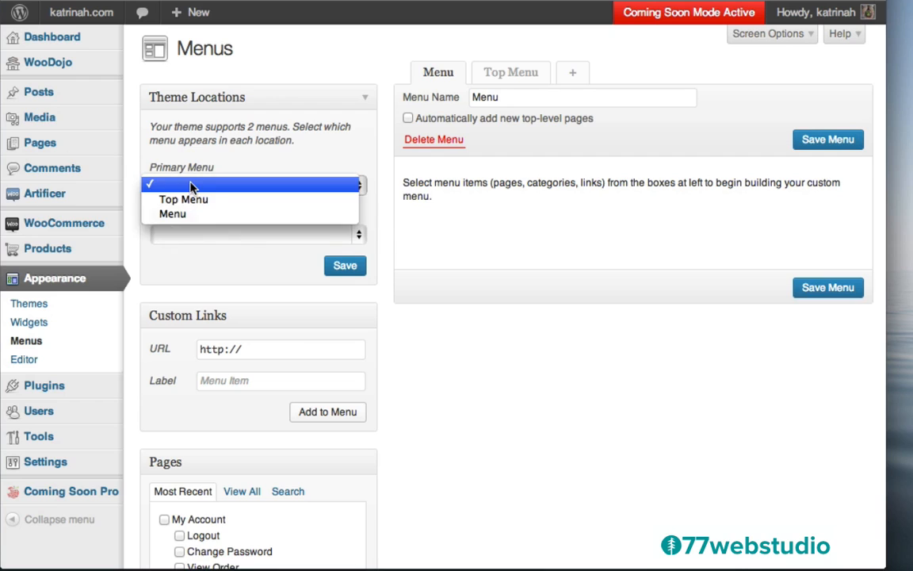
click(189, 215)
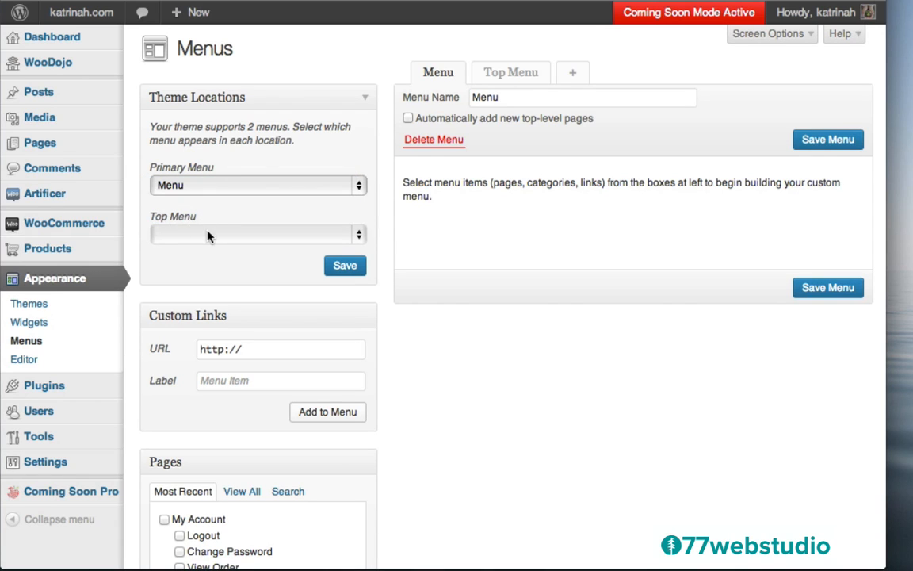
click(208, 236)
click(198, 250)
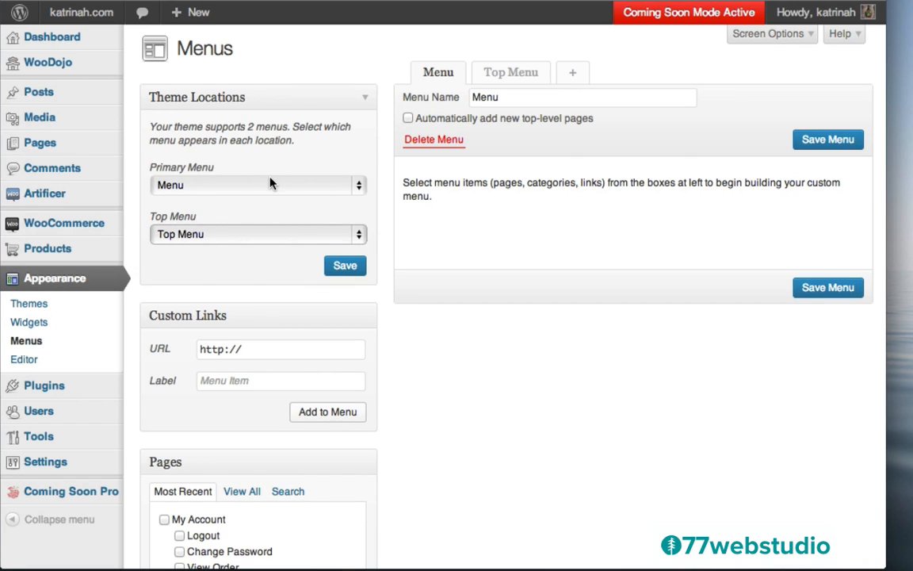
click(343, 268)
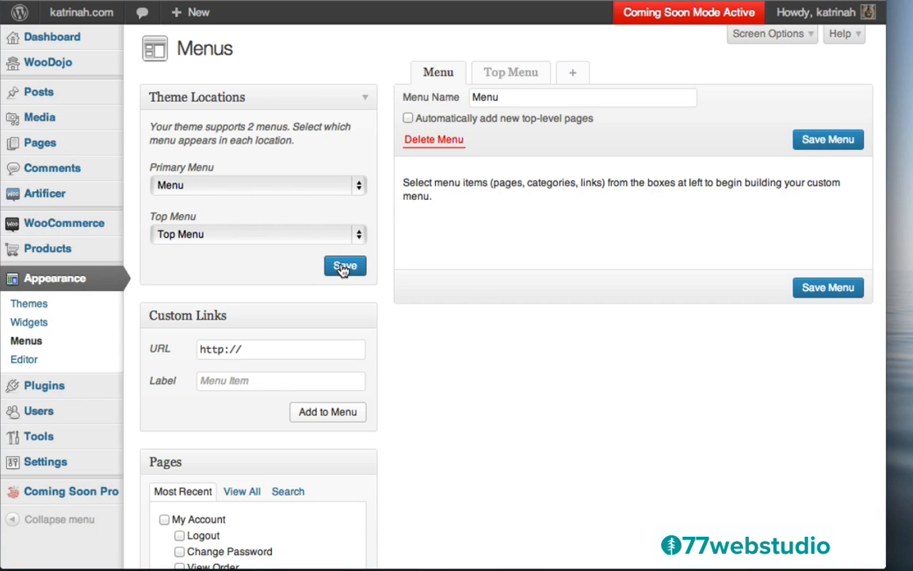
- Look over the Menus screen, then open the All Pages list of 12 pages
scroll(460, 377, down, 5)
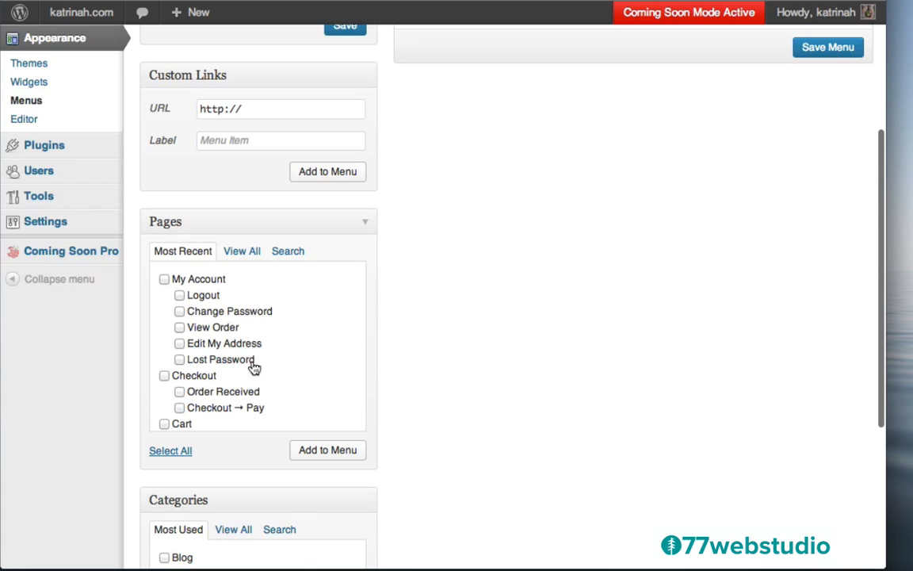
scroll(450, 299, down, 3)
scroll(450, 299, up, 10)
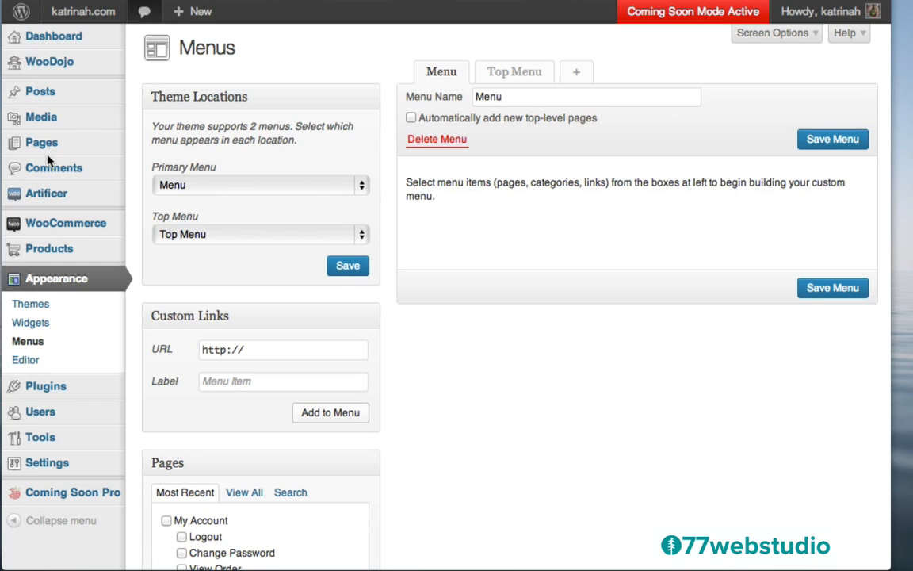
mouse_move(57, 147)
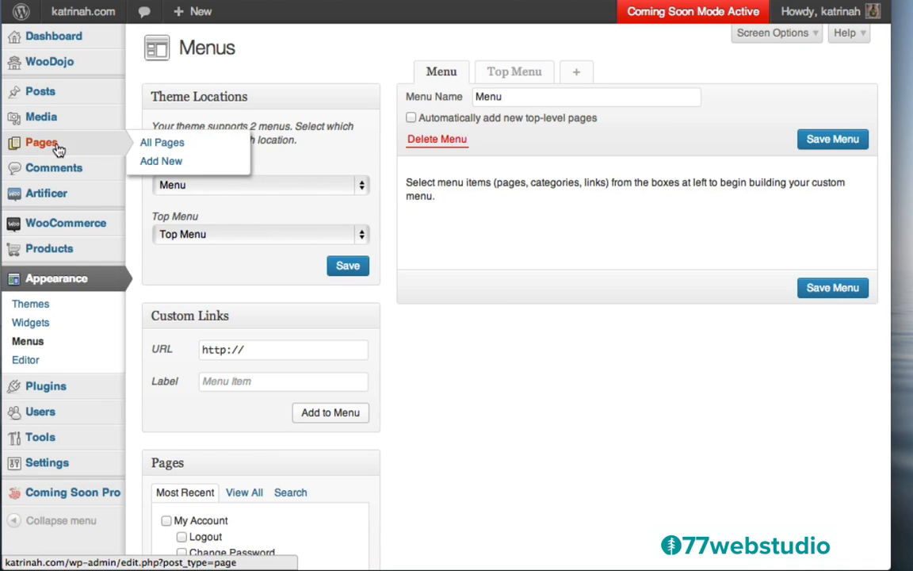
click(47, 149)
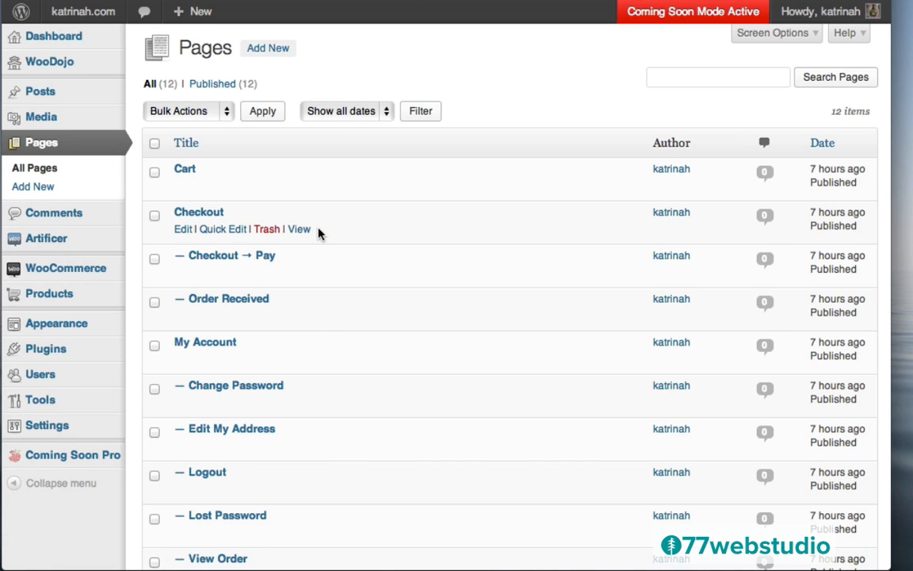
- Create a new page titled About and paste two Lorem ipsum paragraphs into its body
click(268, 56)
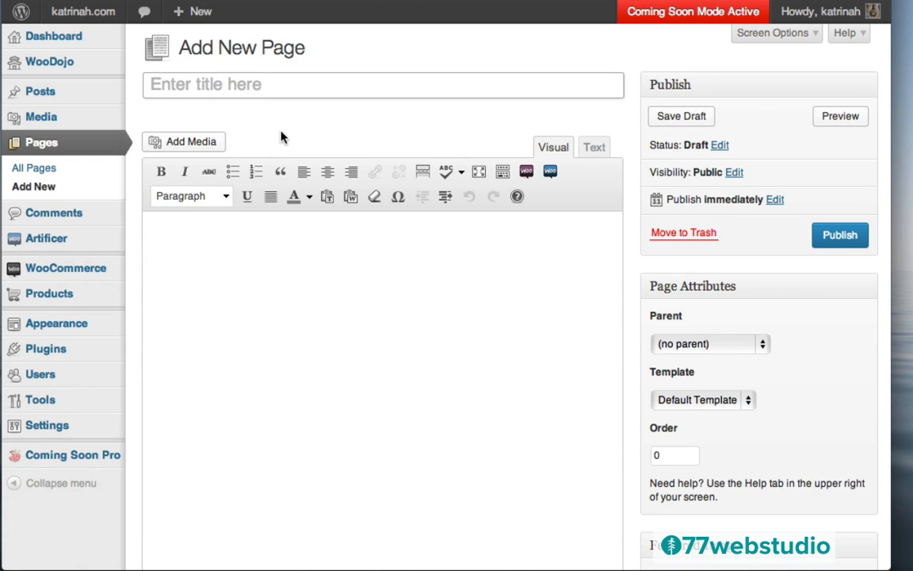
text(About)
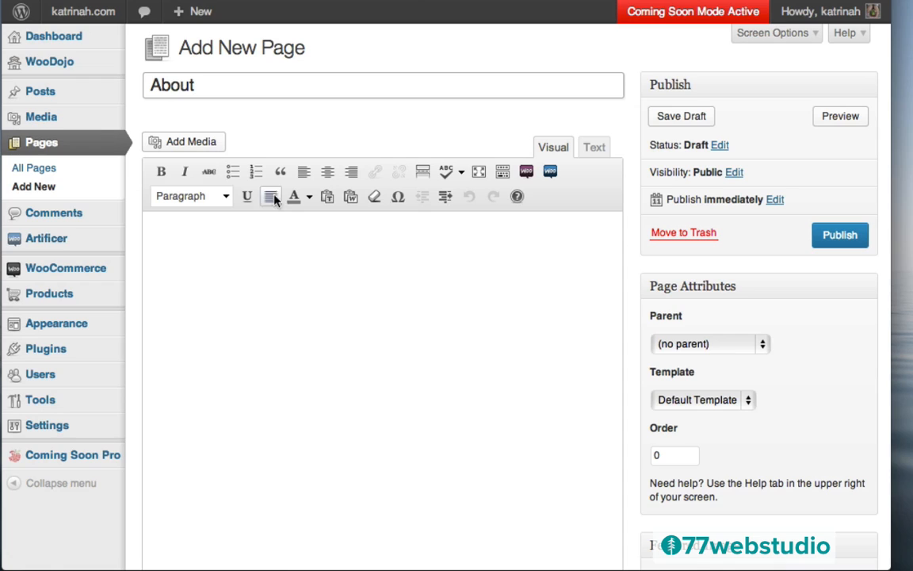
click(230, 258)
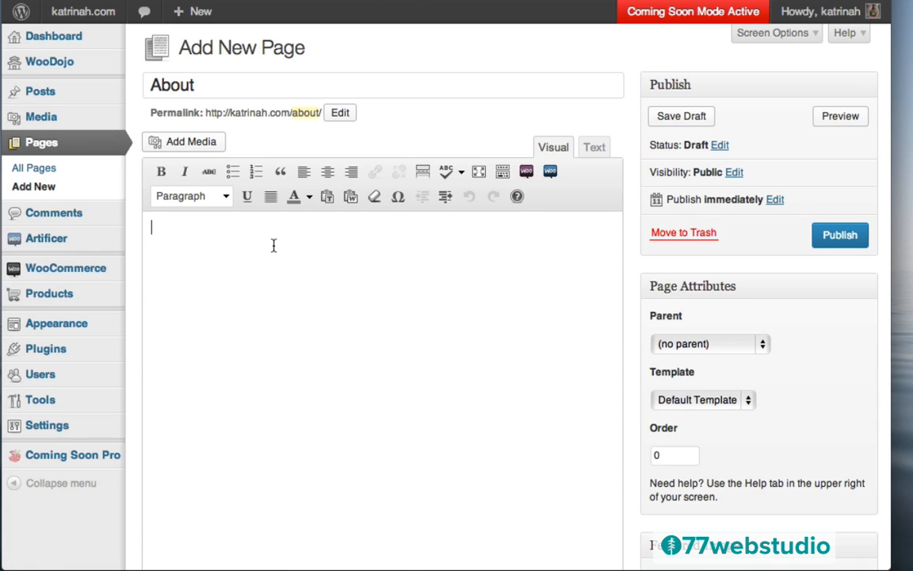
text(Lorem ipsum dolor sit amet, consectetur adipisicing elit, sed do eiusmod tempor incididunt ut labore et dolore magna aliqua. Ut enim ad minim veniam, quis nostrud exercitation ullamco laboris nisi ut aliquip ex ea commodo consequat. Duis aute irure dolor in reprehenderit in voluptate velit esse cillum dolore eu fugiat nulla pariatur. Excepteur sint occaecat cupidatat non proident, sunt in culpa qui officia deserunt mollit anim id est laborum.)
key(Return)
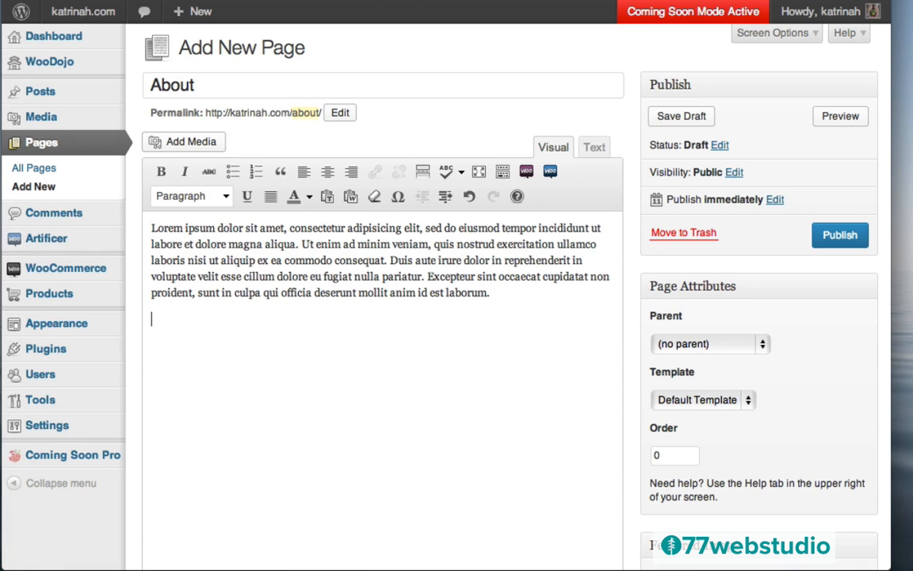
text(Lorem ipsum dolor sit amet, consectetur adipisicing elit, sed do eiusmod tempor incididunt ut labore et dolore magna aliqua. Ut enim ad minim veniam, quis nostrud exercitation ullamco laboris nisi ut aliquip ex ea commodo consequat. Duis aute irure dolor in reprehenderit in voluptate velit esse cillum dolore eu fugiat nulla pariatur. Excepteur sint occaecat cupidatat non proident, sunt in culpa qui officia deserunt mollit anim id est laborum.)
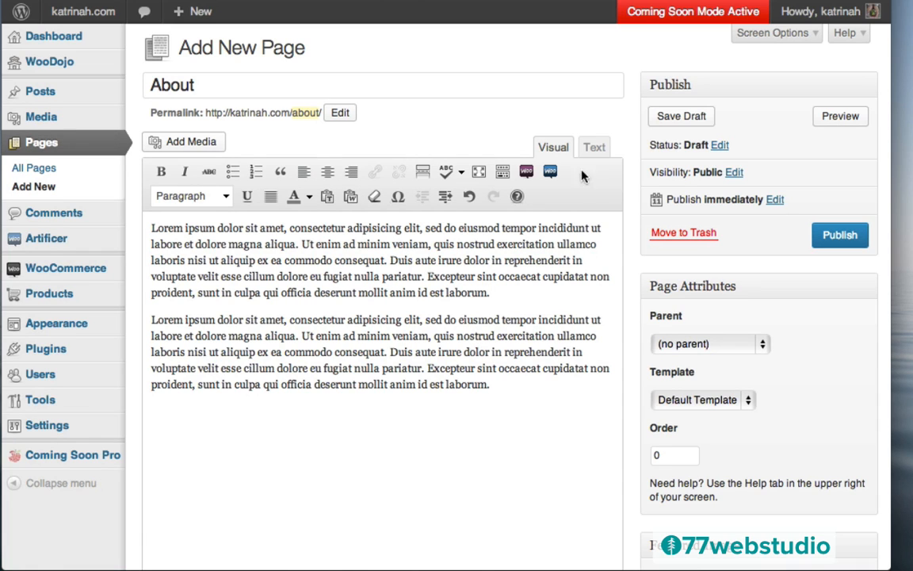
click(501, 175)
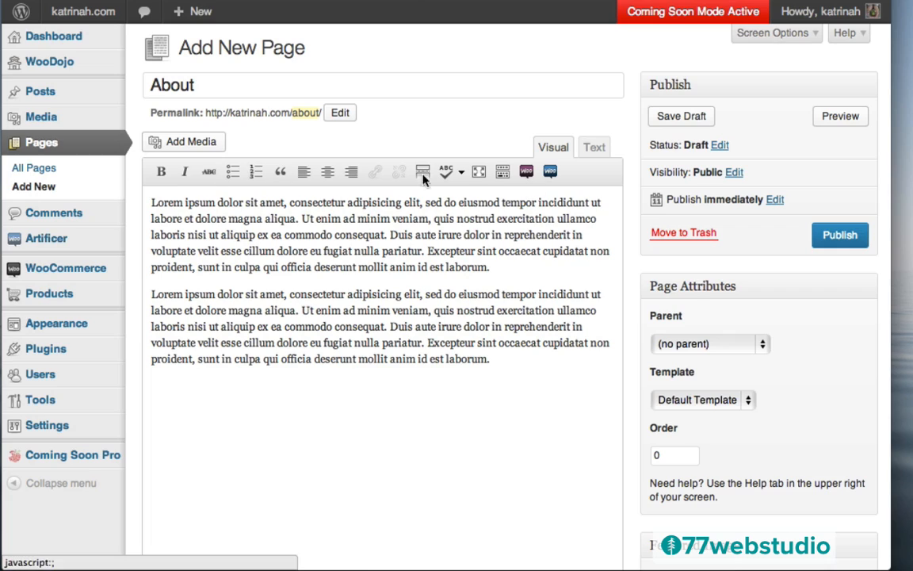
click(502, 172)
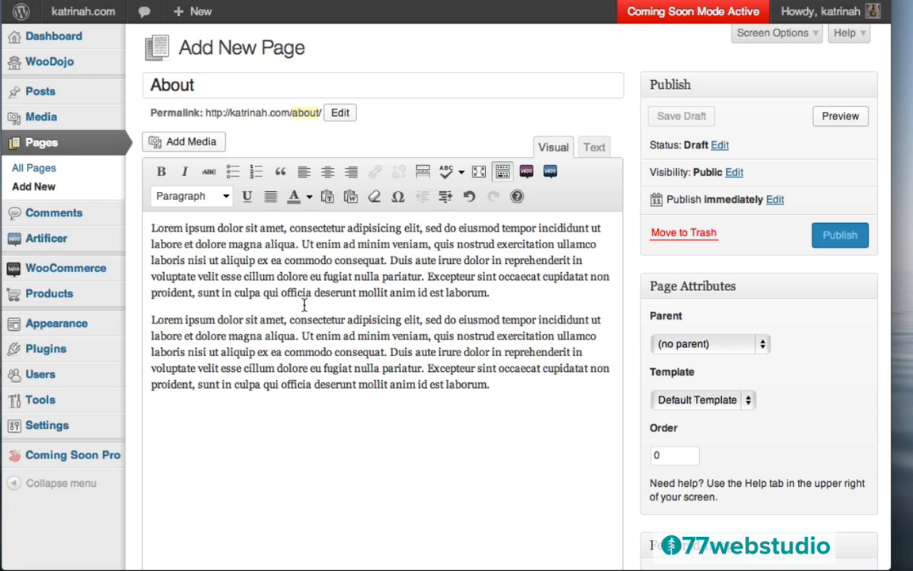
- Bold the opening words 'Lorem ipsum dolor sit amet', then remove the bold again
drag(283, 228, 139, 227)
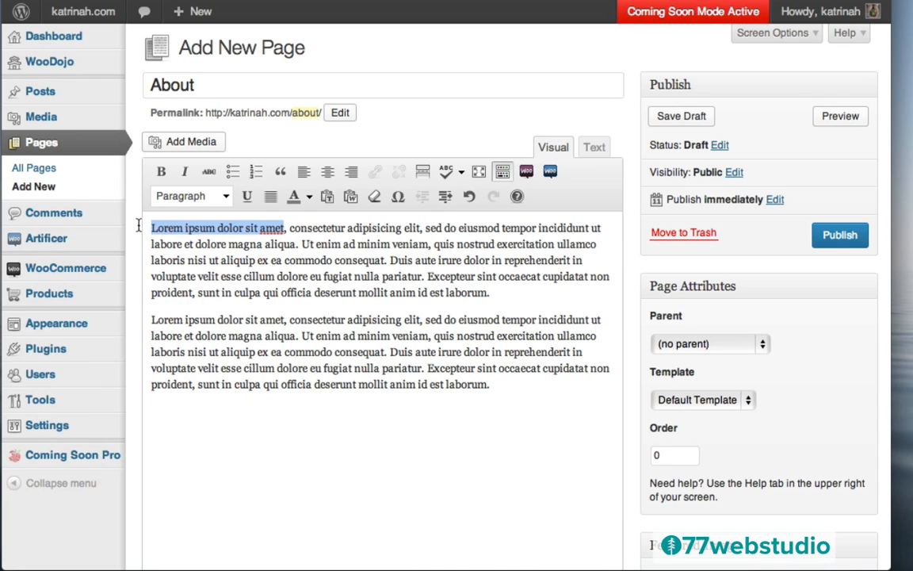
click(162, 173)
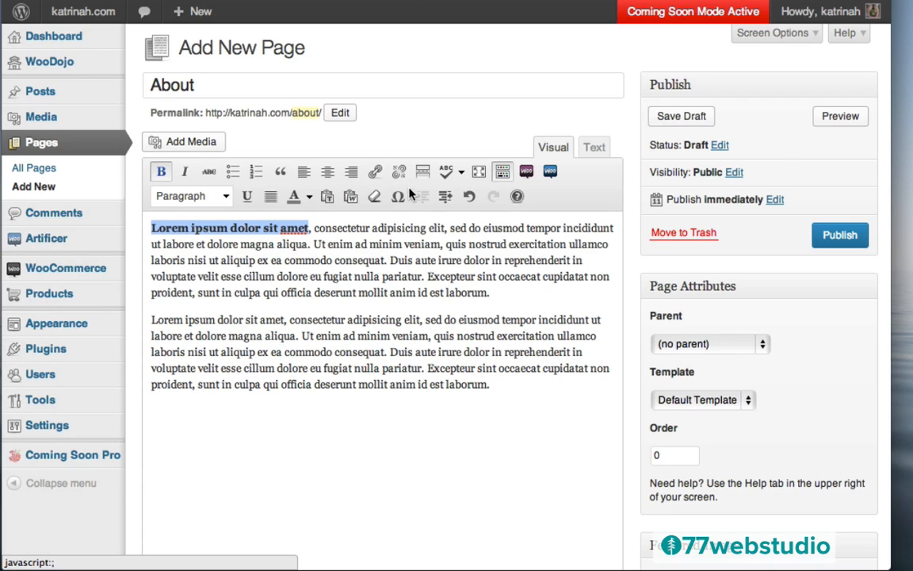
click(275, 244)
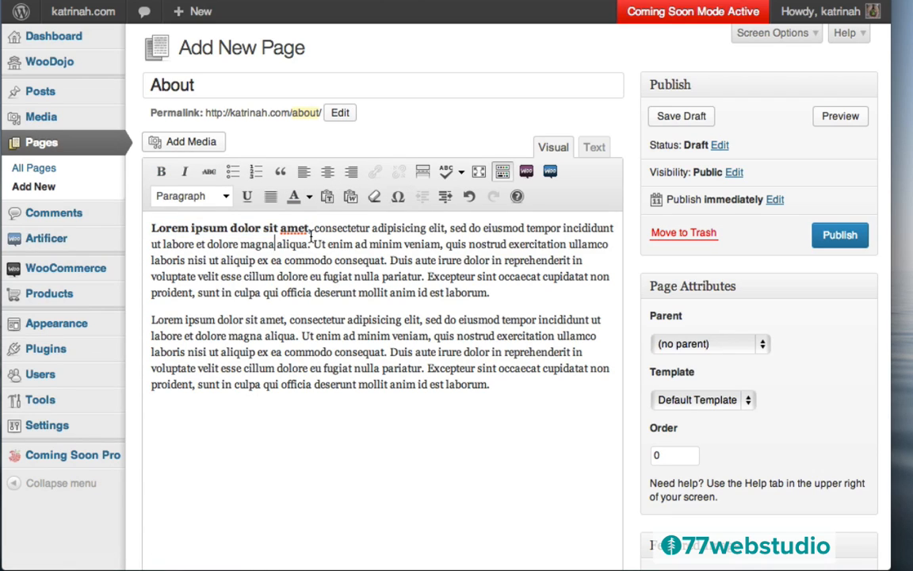
drag(309, 228, 142, 226)
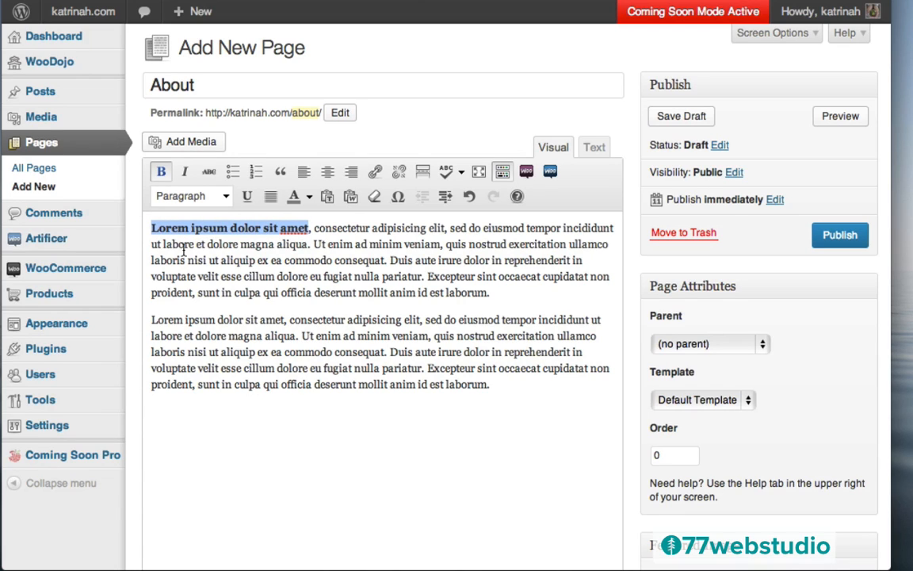
click(376, 197)
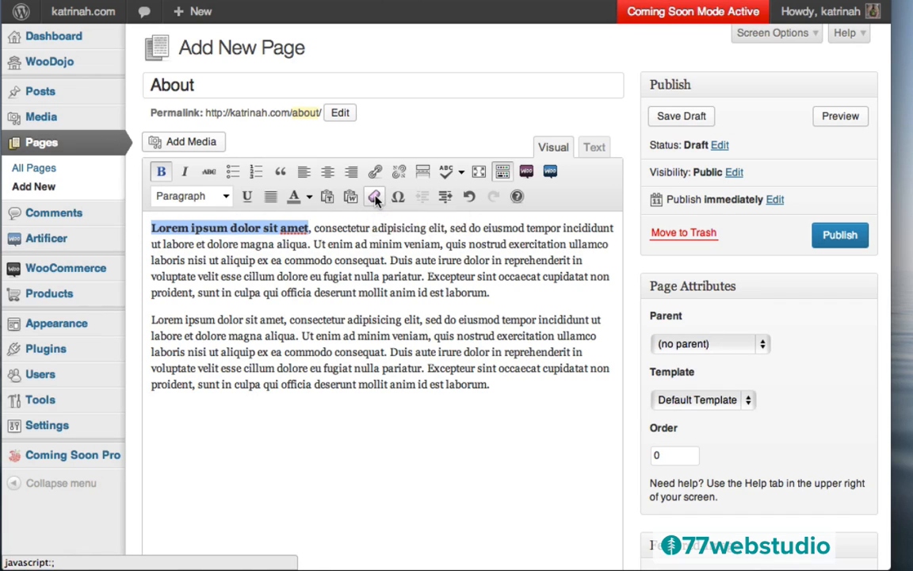
- Insert an empty line above the first paragraph and open the Add Media window
click(151, 229)
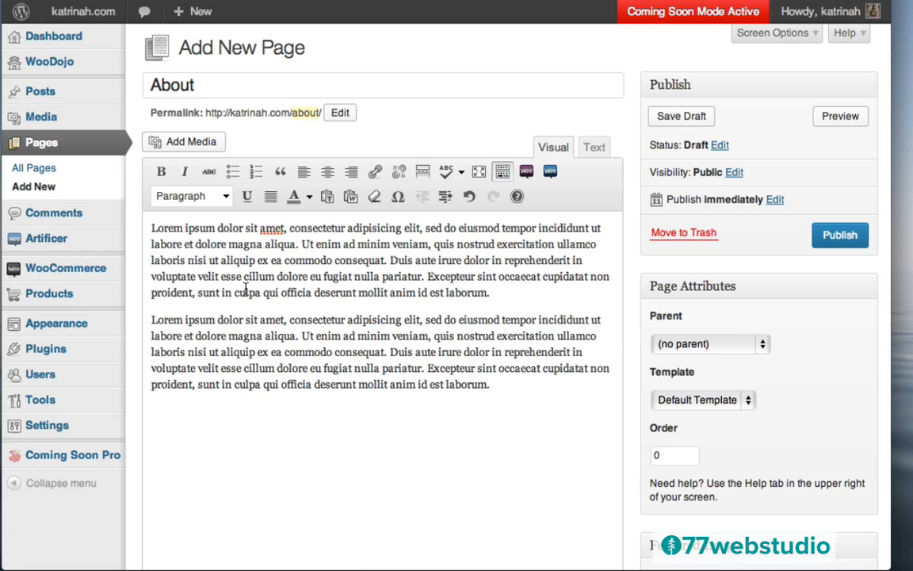
key(Return)
click(163, 229)
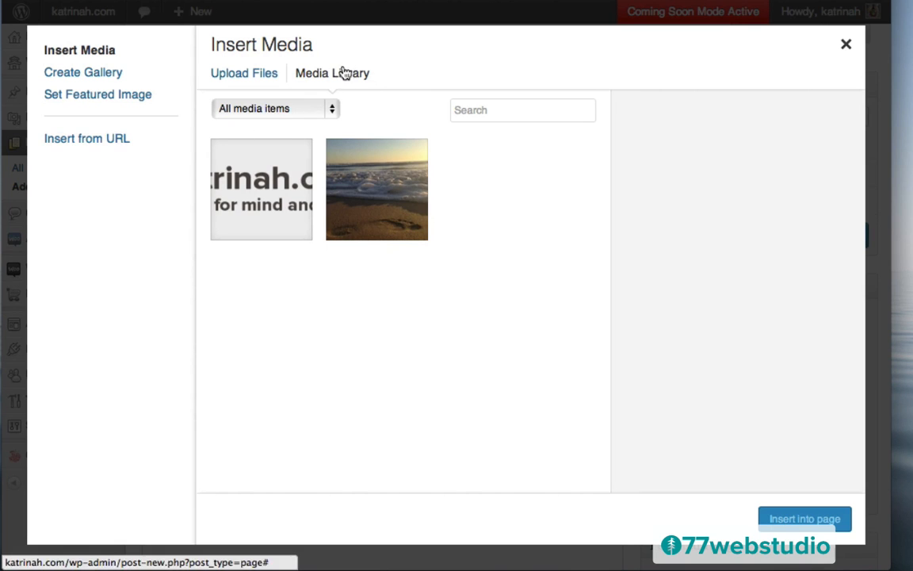
- Upload pic2.jpg from the computer into the media library
click(236, 77)
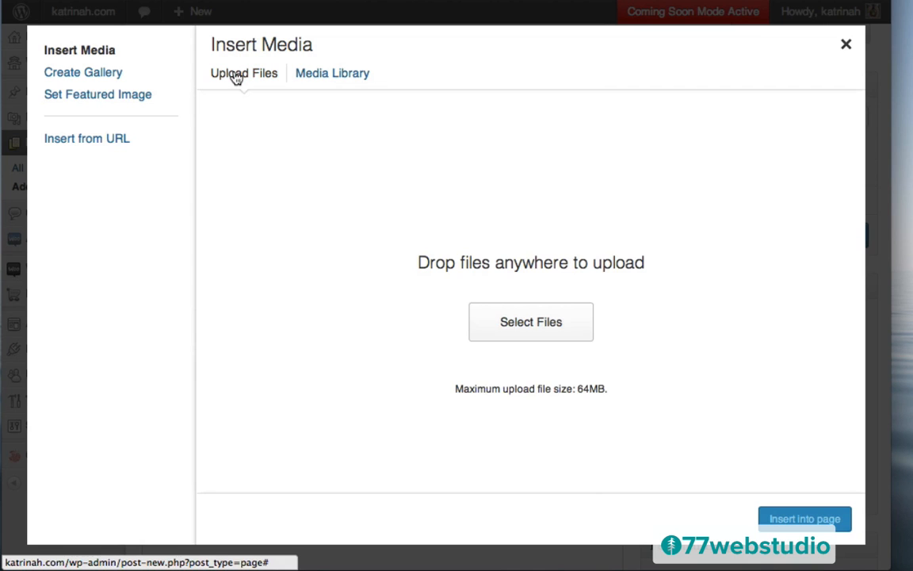
click(541, 326)
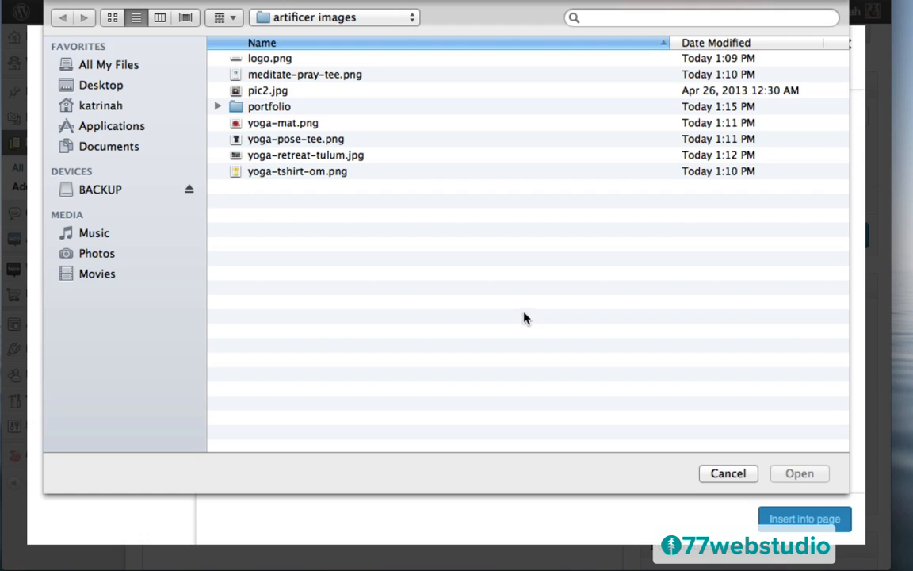
click(266, 93)
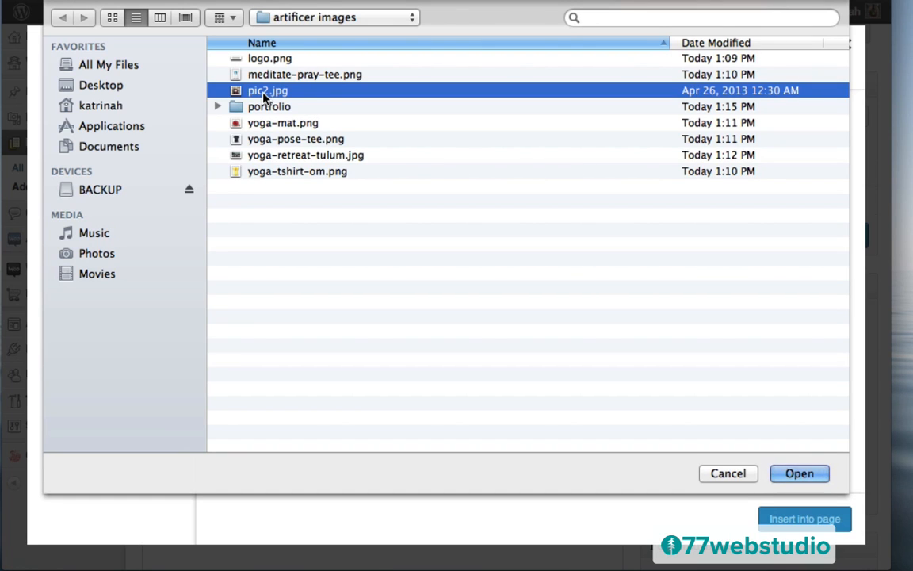
click(796, 474)
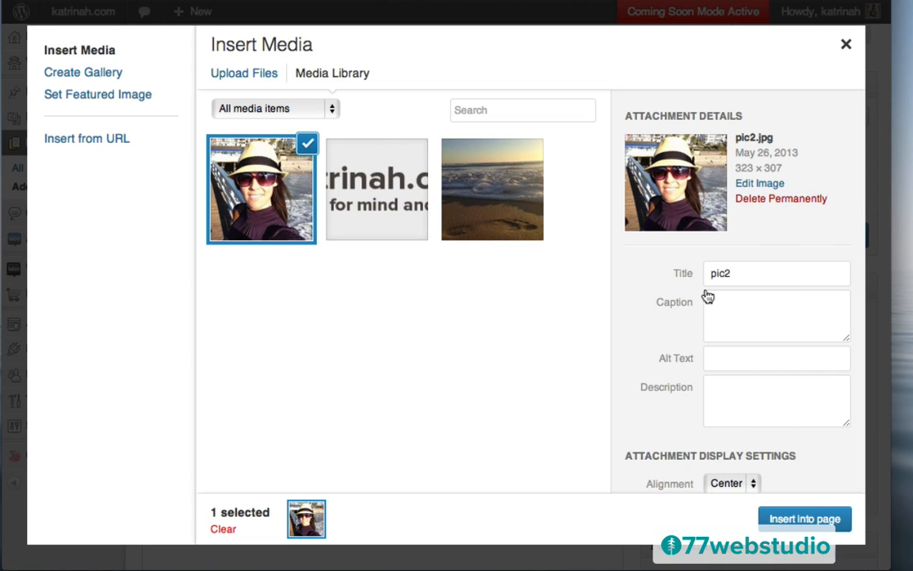
- Set the photo's title and alt text to katrinah.com
click(738, 274)
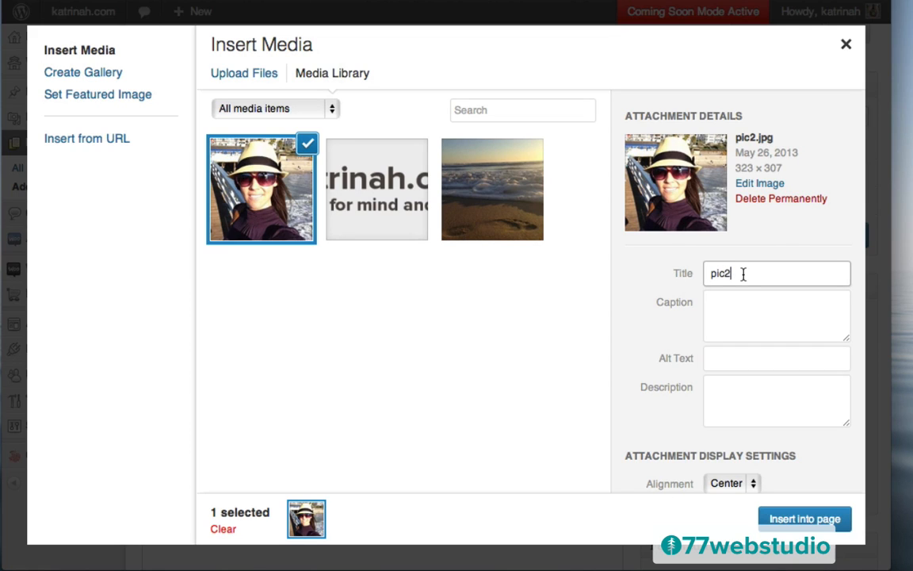
key(super+a)
text(katrinah.com)
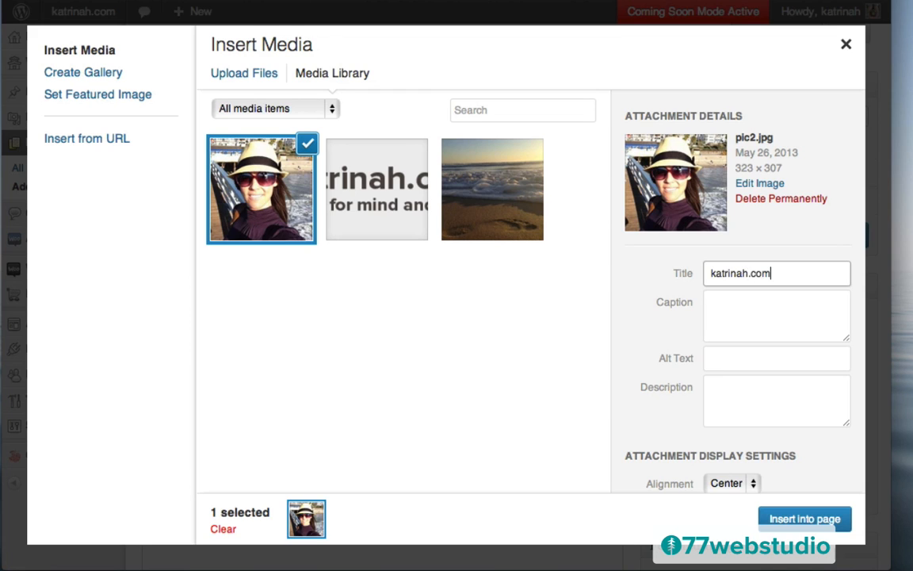
key(super+a)
key(super+c)
click(714, 363)
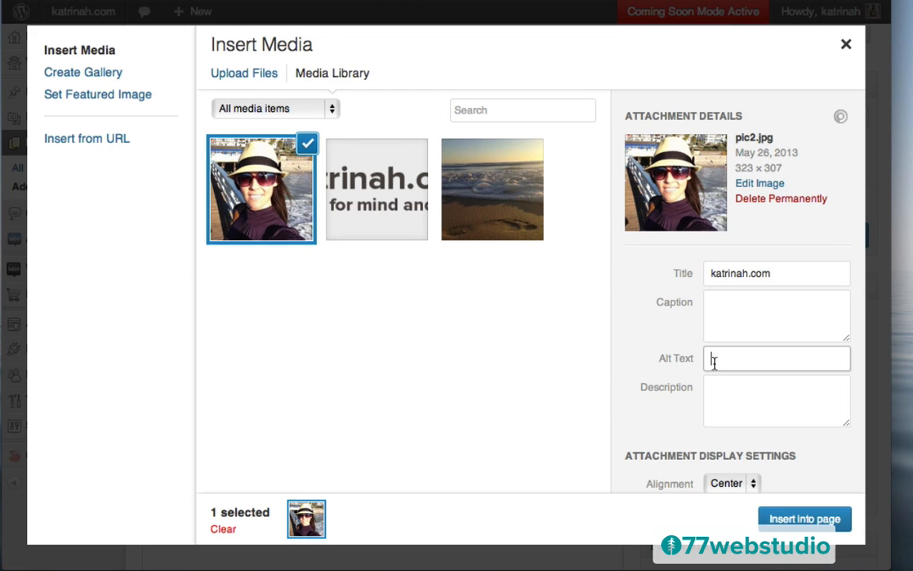
key(super+v)
- Insert the photo into the page left-aligned at Medium 300 × 285 size
scroll(676, 401, down, 2)
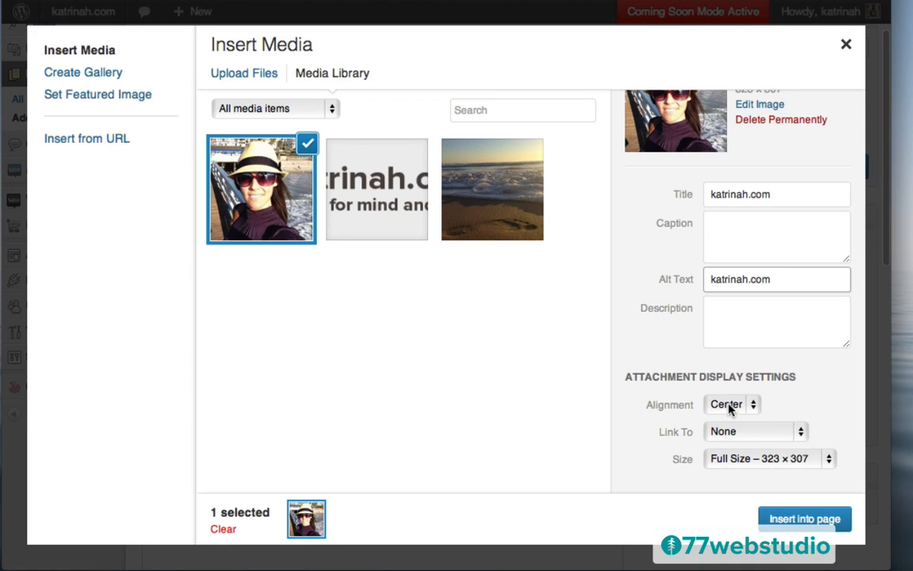
click(731, 405)
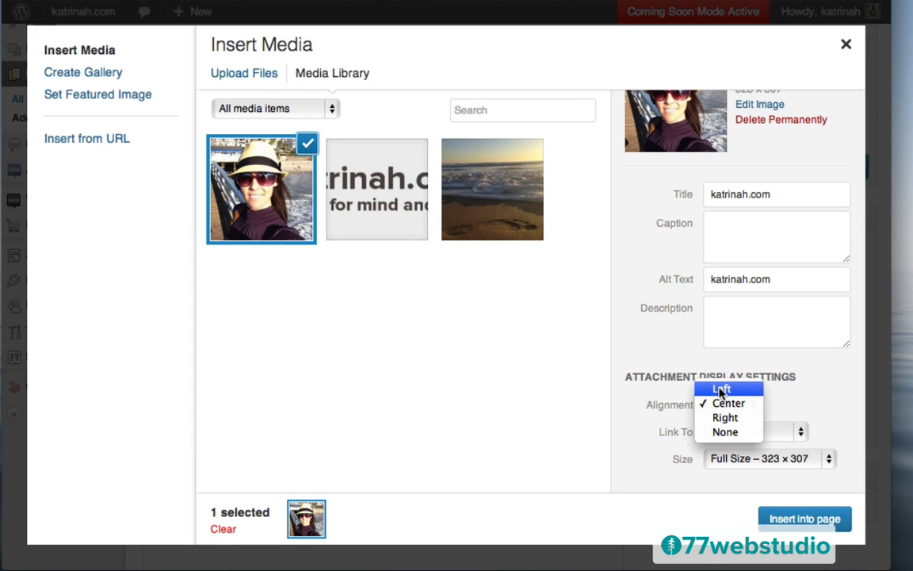
click(721, 390)
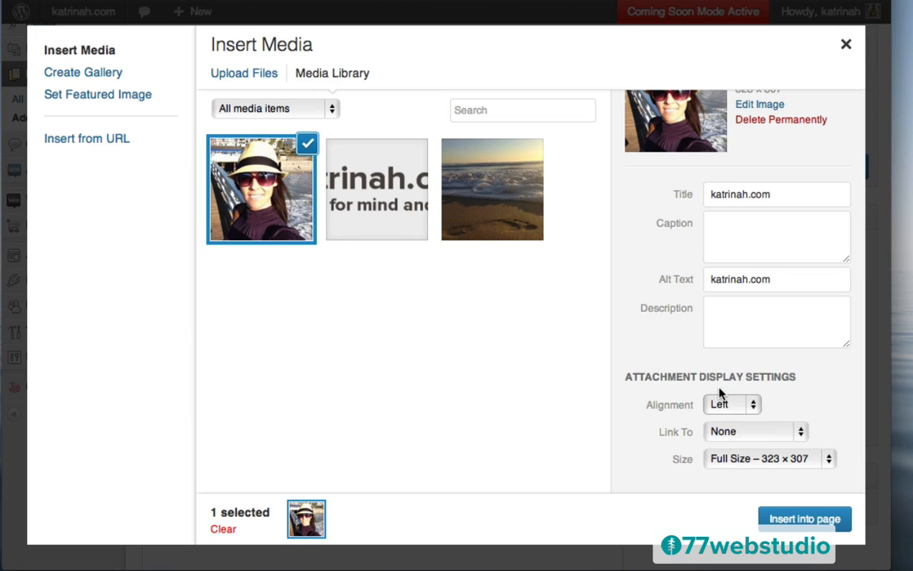
click(739, 462)
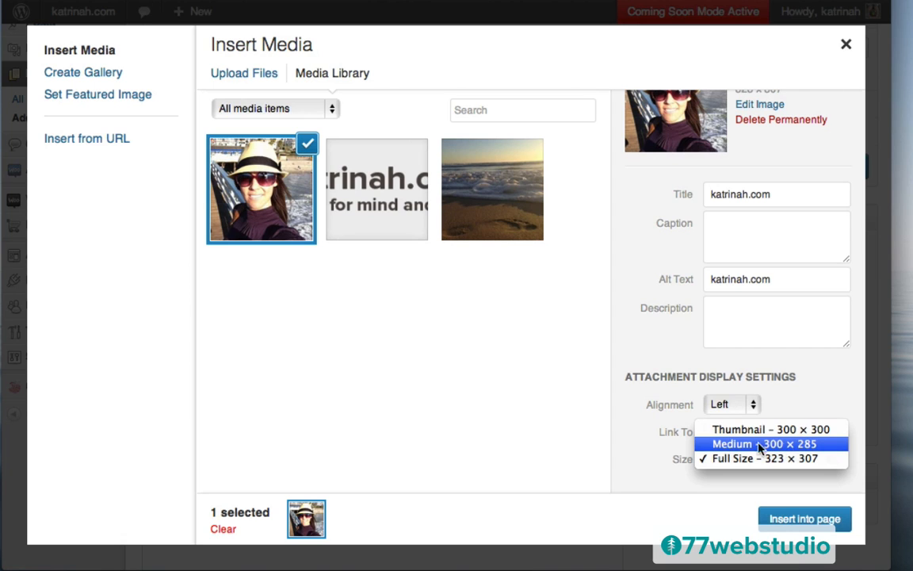
click(728, 446)
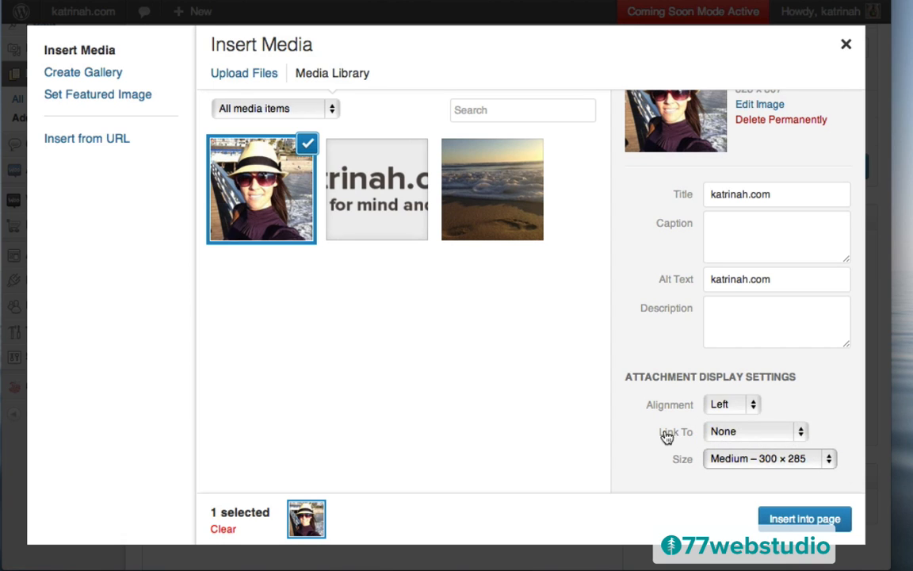
click(785, 519)
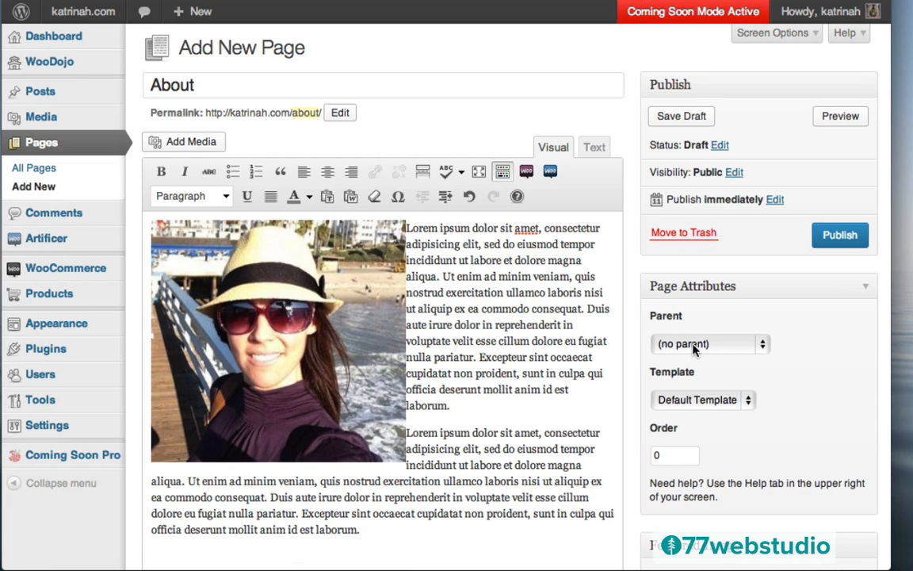
- Apply the Full Width template to the About page
click(672, 401)
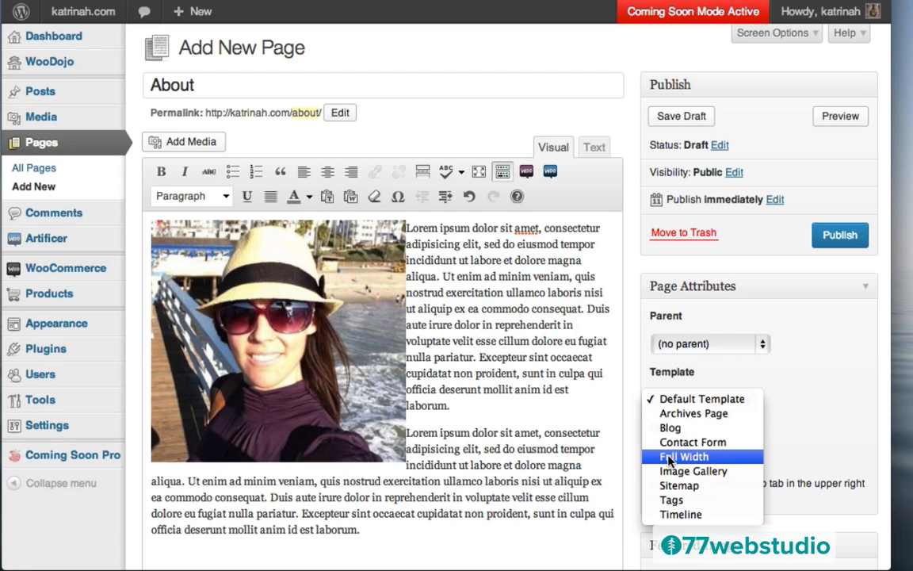
click(670, 460)
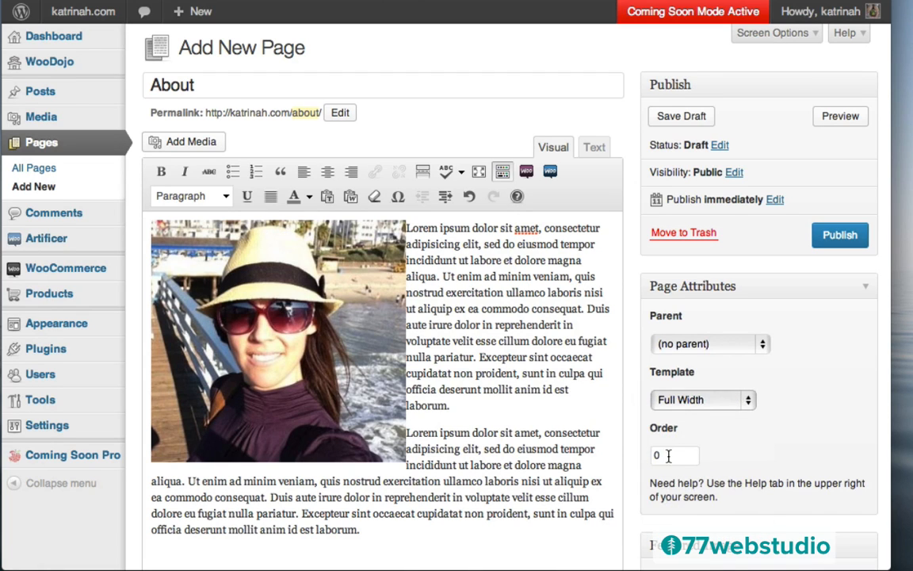
scroll(622, 435, down, 15)
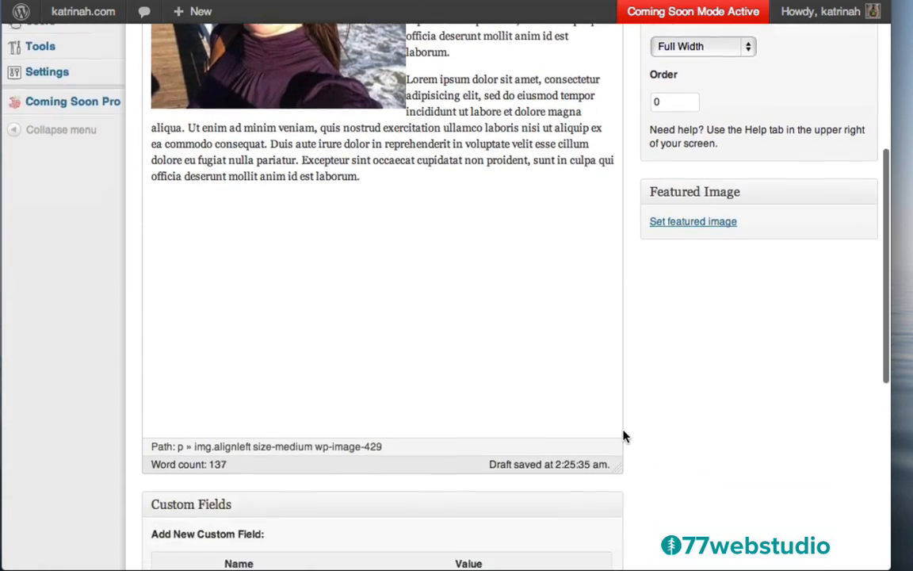
scroll(623, 435, down, 2)
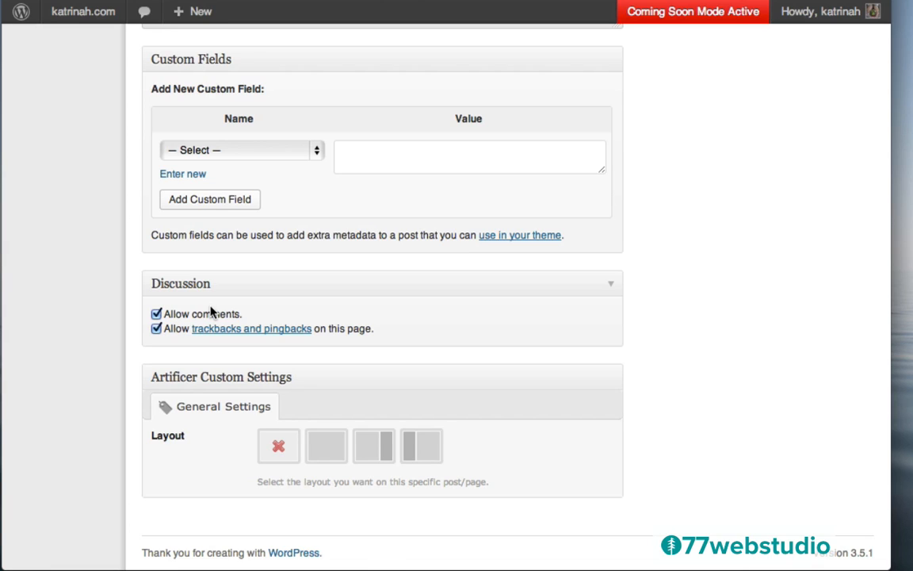
- Turn off comments and trackbacks for the page, then open Screen Options
click(156, 329)
scroll(408, 302, up, 15)
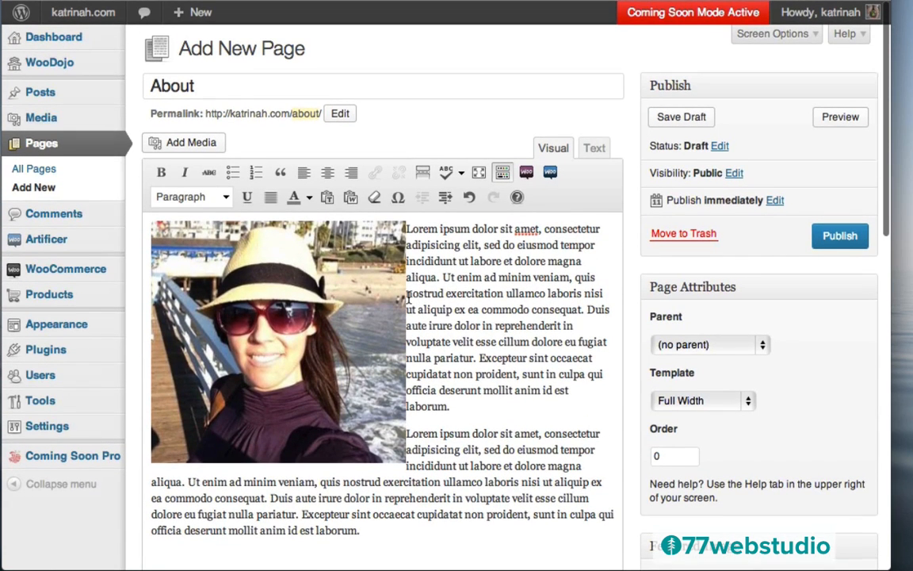
click(754, 36)
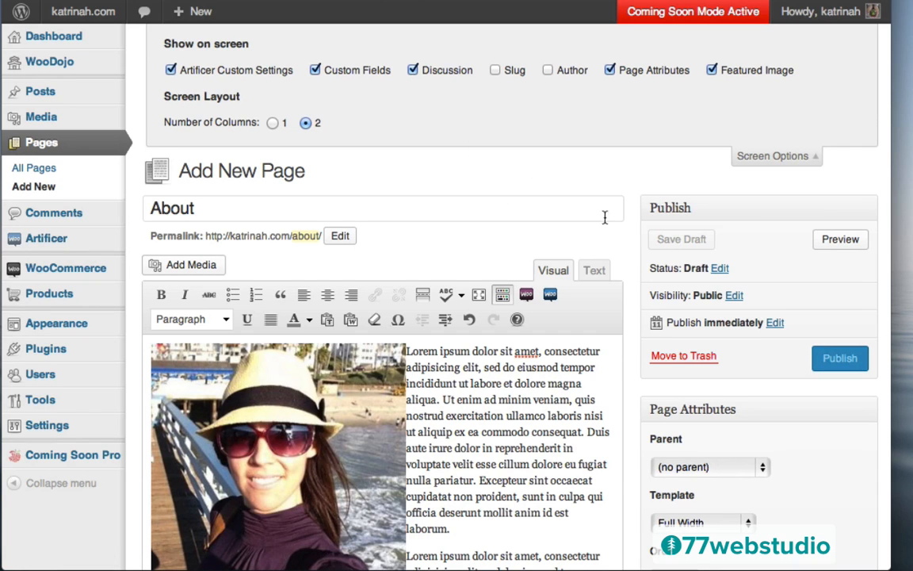
scroll(644, 264, down, 15)
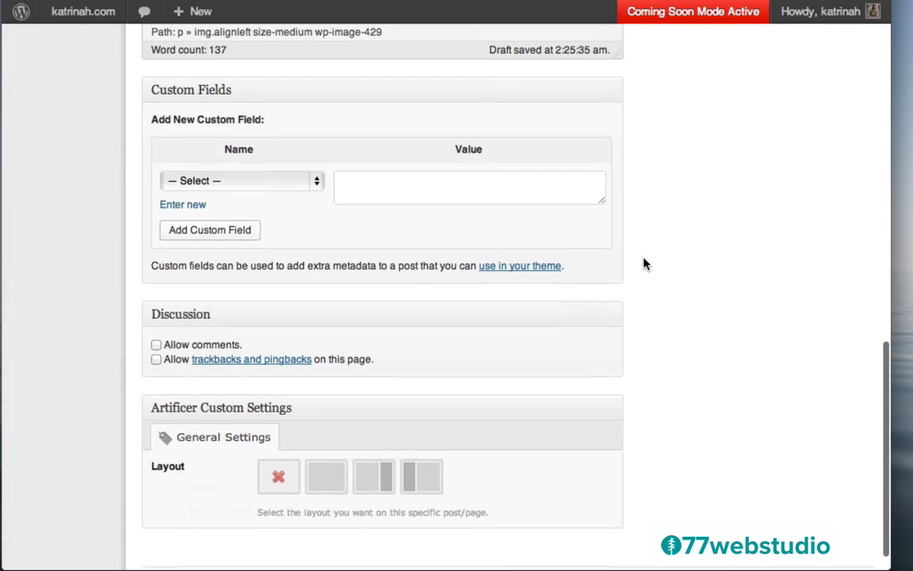
scroll(692, 241, up, 15)
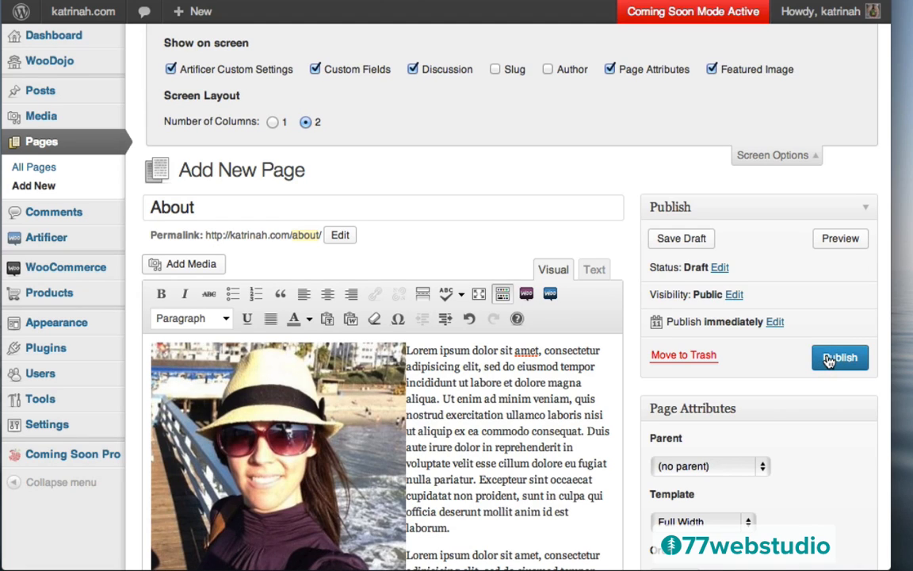
- Publish the About page and check it live, photo beside the Lorem ipsum text
click(828, 361)
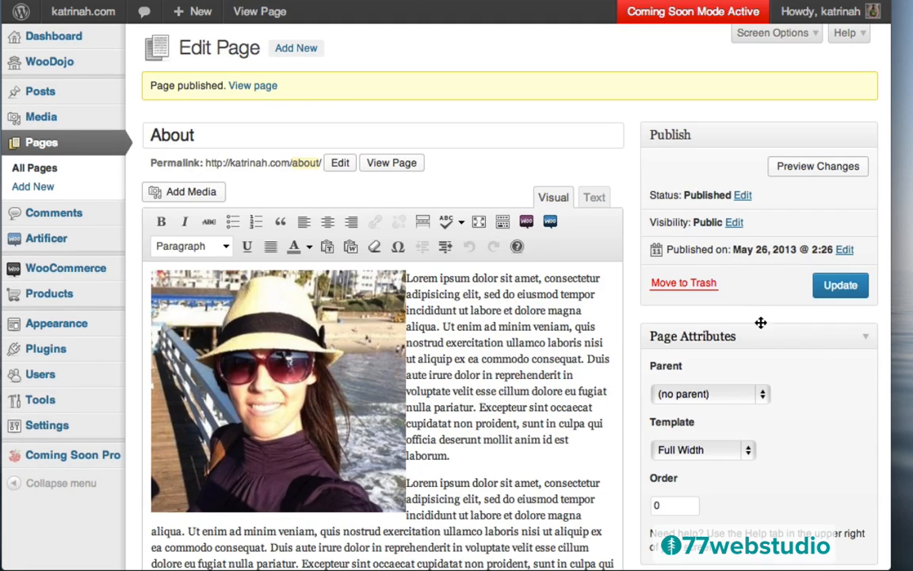
click(246, 91)
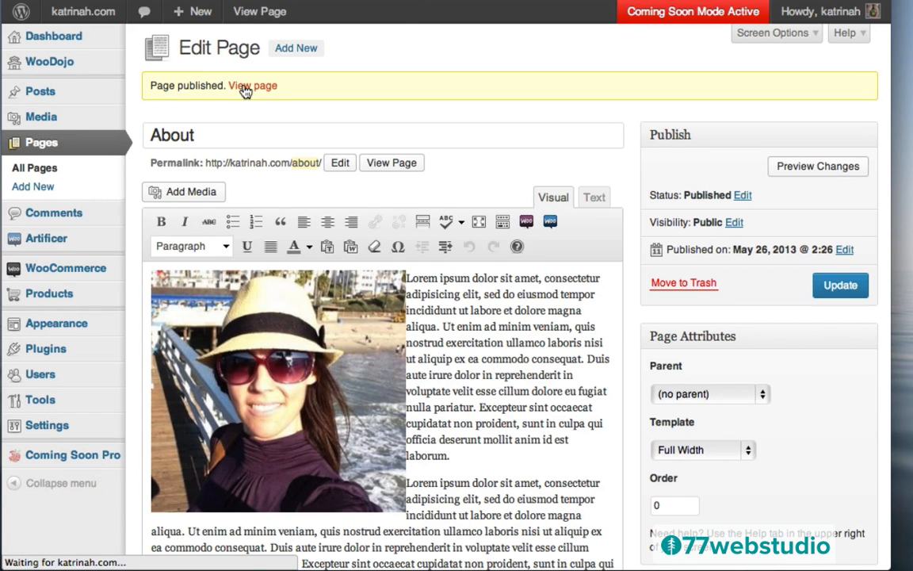
scroll(477, 346, down, 5)
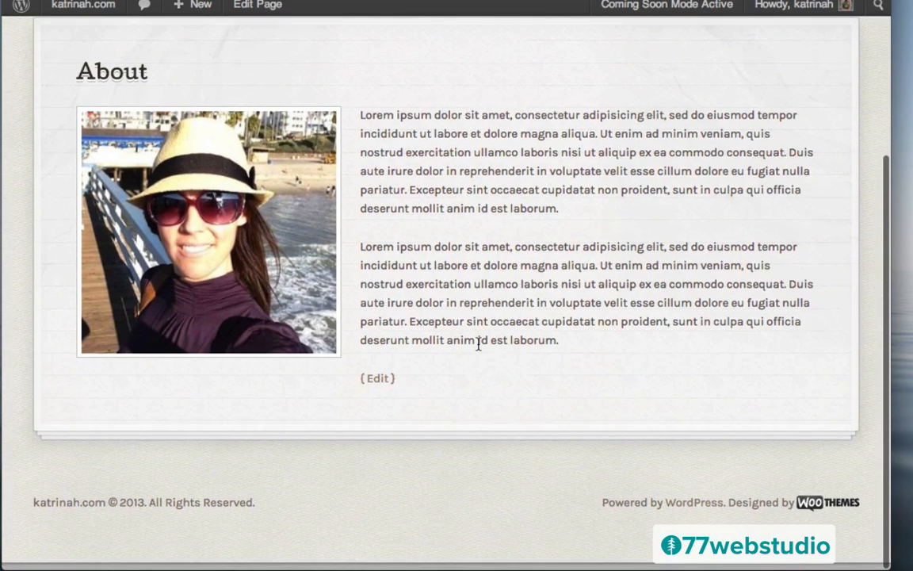
scroll(477, 344, up, 5)
scroll(491, 401, down, 5)
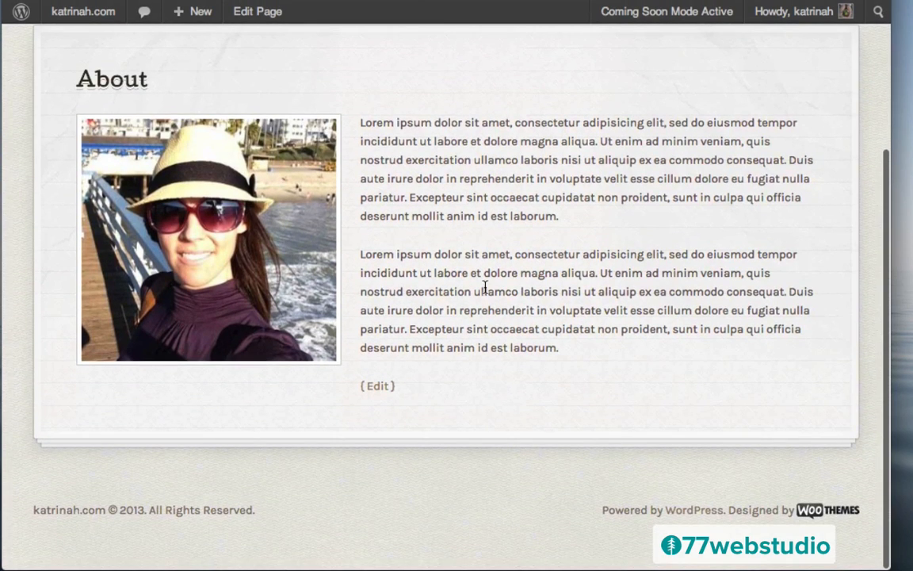
scroll(485, 287, up, 5)
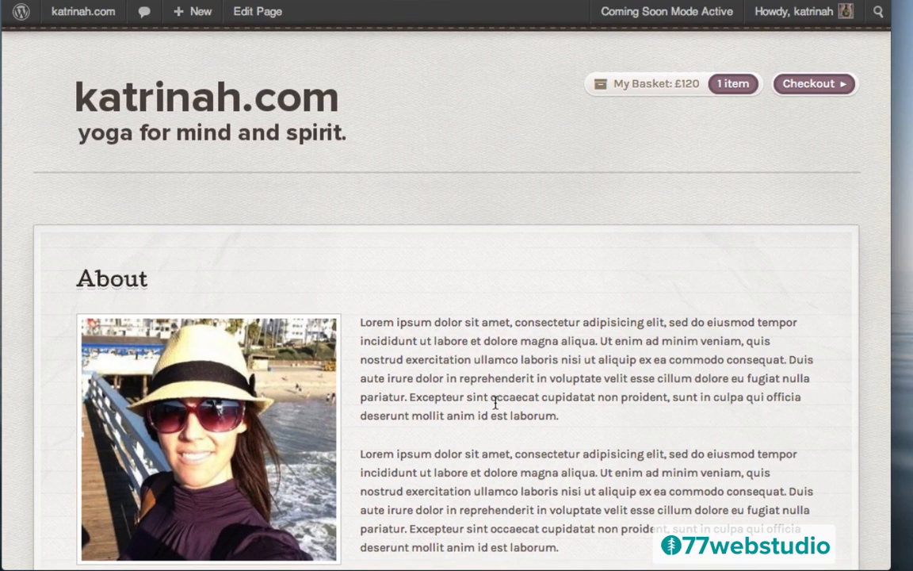
mouse_move(190, 13)
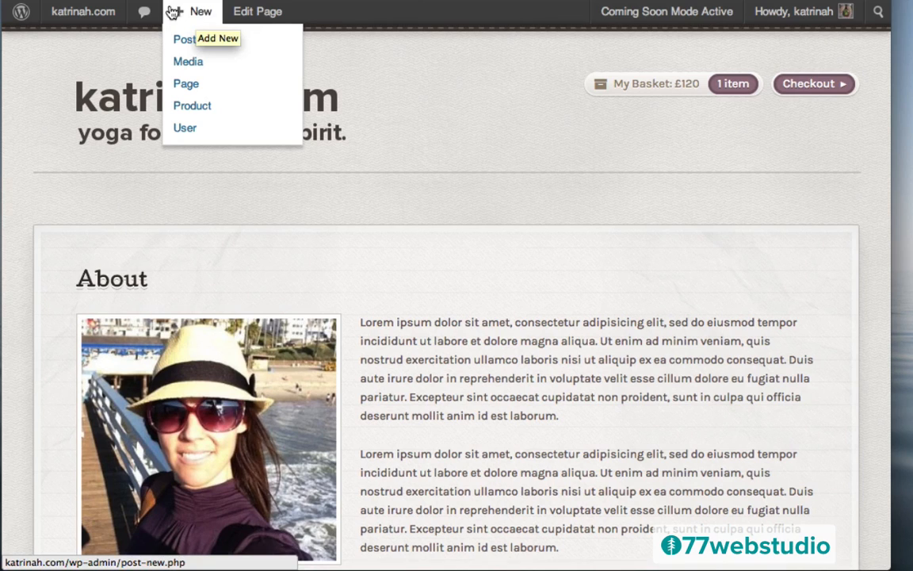
- Start a new page titled Contact using the Contact Form template
click(191, 90)
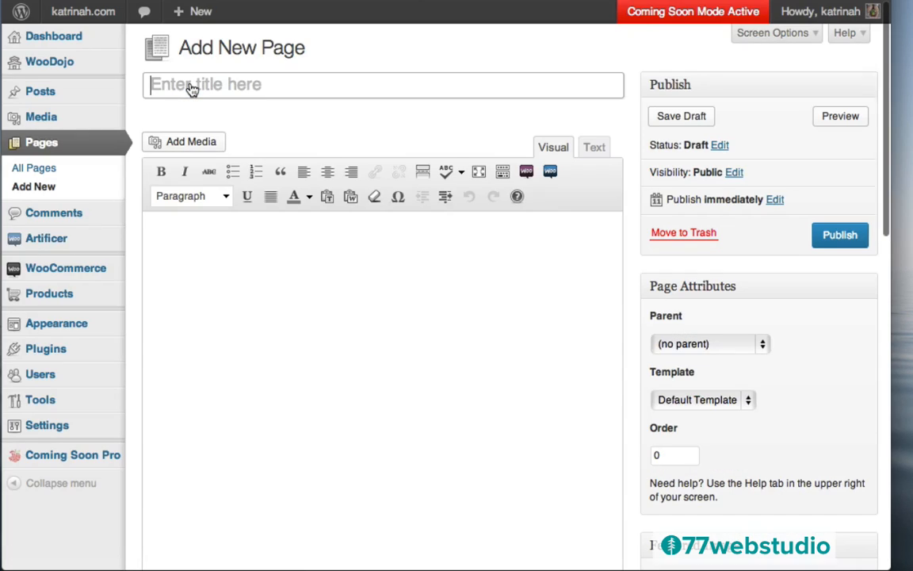
text(Contact)
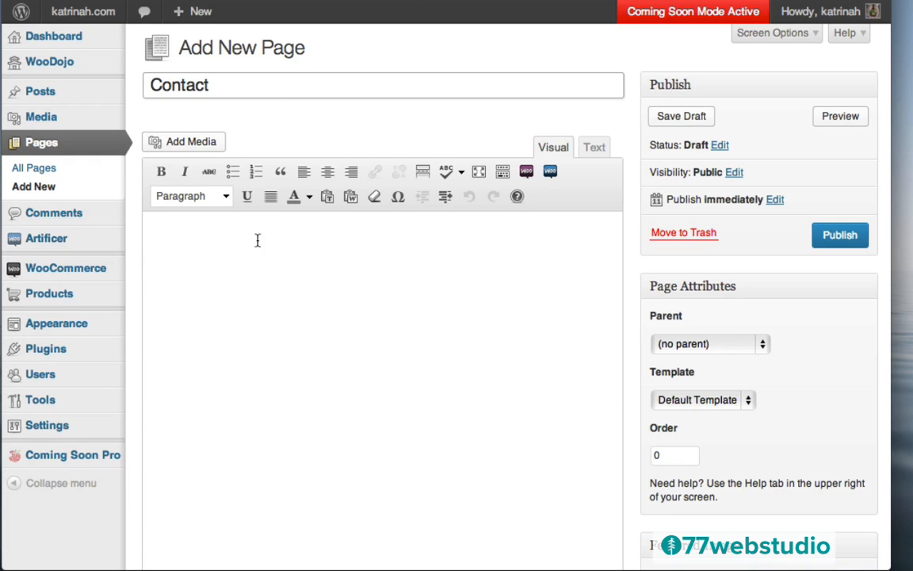
click(214, 246)
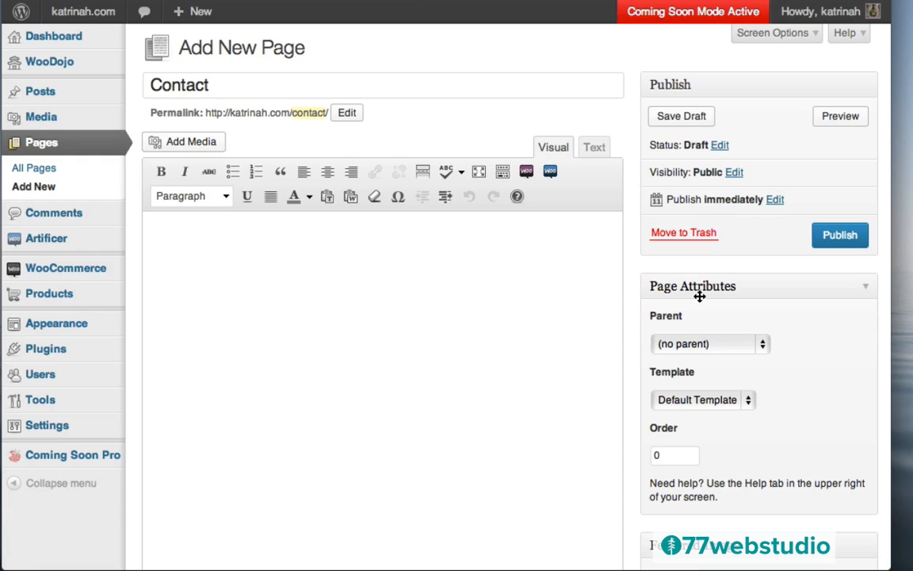
click(698, 399)
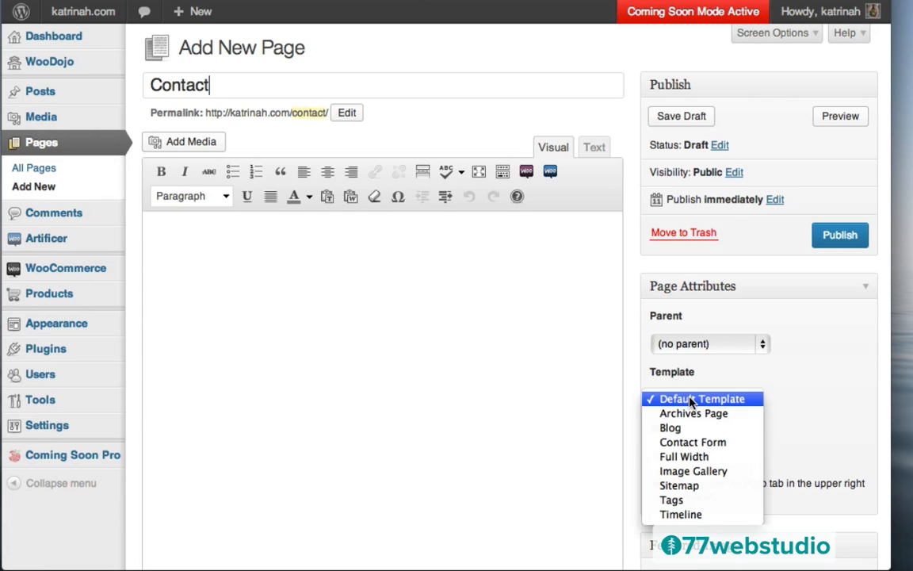
click(694, 441)
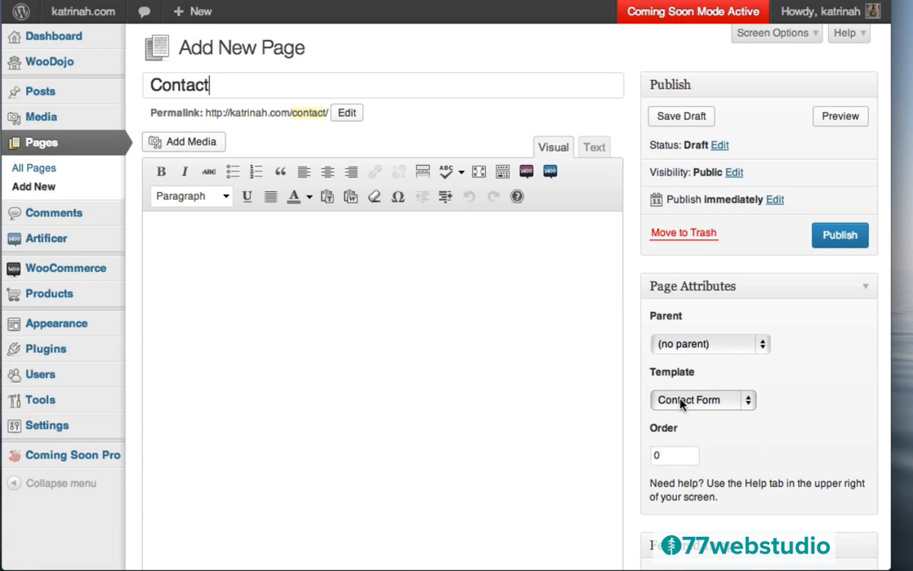
- Turn off comments and pingbacks, publish the Contact page and view it live
scroll(639, 448, down, 10)
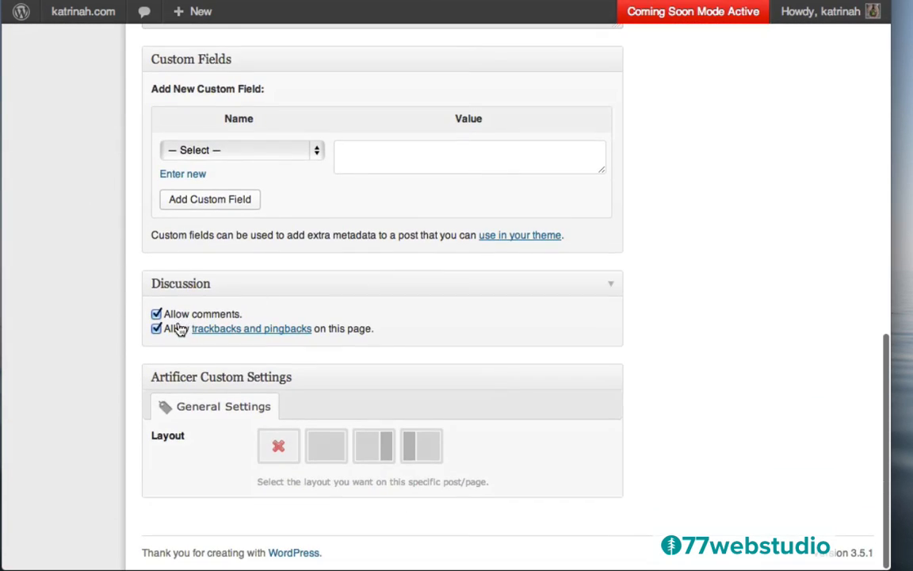
click(156, 314)
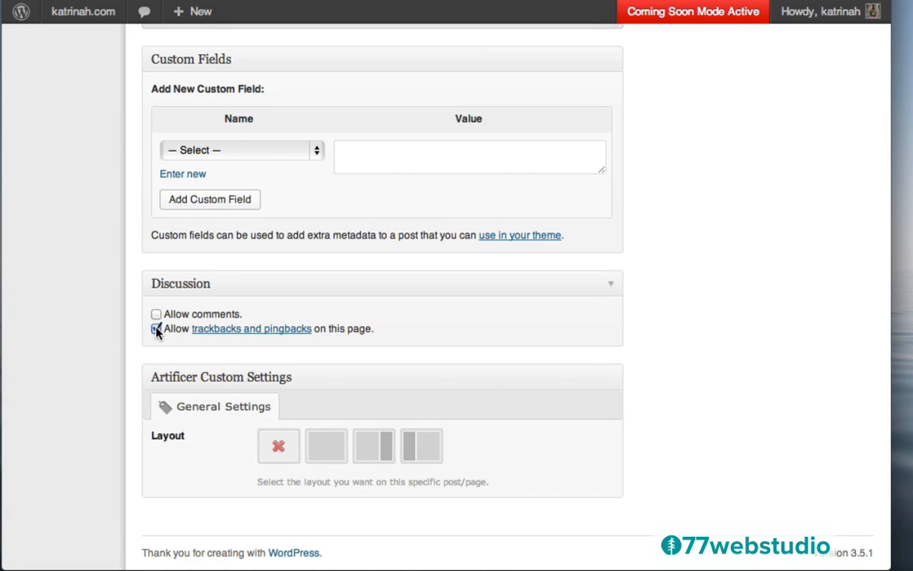
click(157, 328)
scroll(756, 165, up, 10)
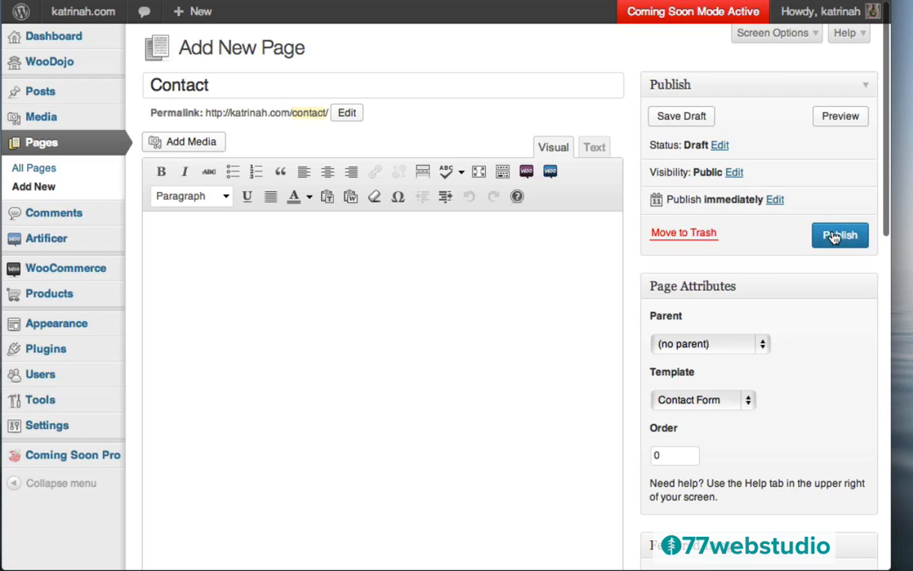
click(834, 236)
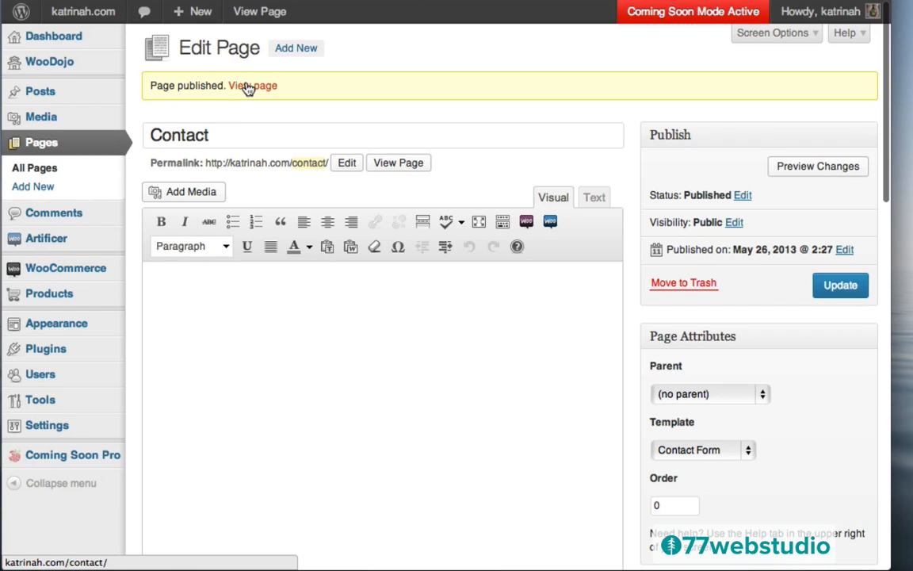
click(249, 87)
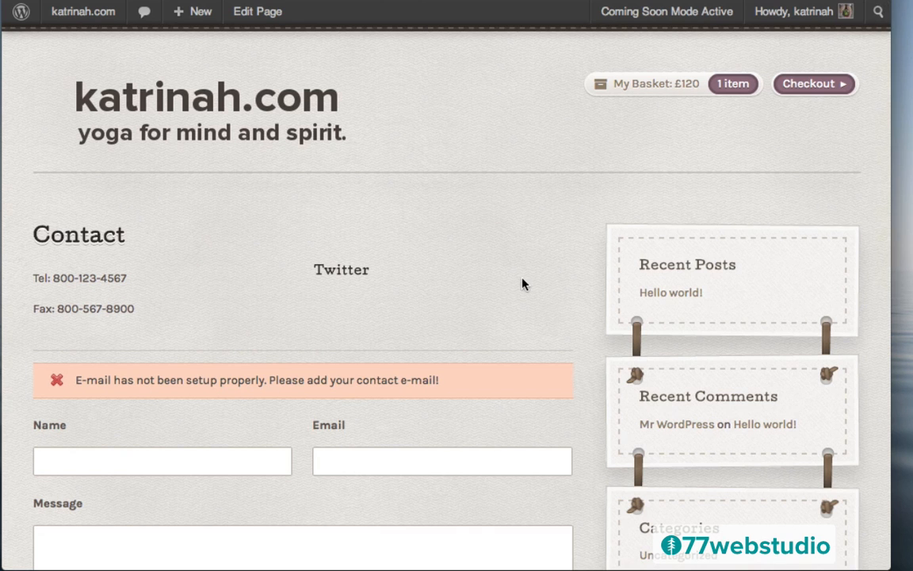
- Scroll through the live Contact page to review its phone, fax, contact form and missing-e-mail warning
scroll(521, 283, down, 10)
scroll(521, 279, down, 1)
scroll(521, 281, up, 7)
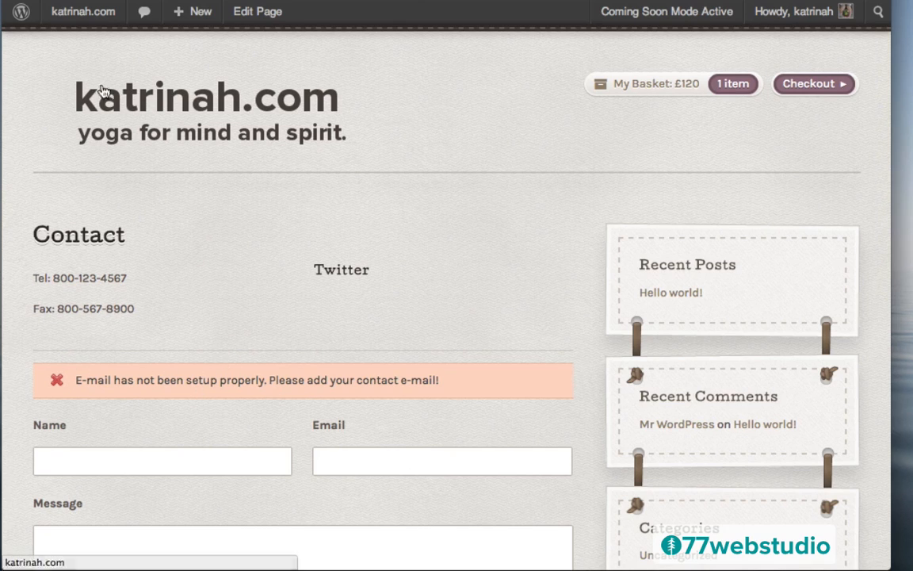
- Go from the dashboard to the Artificer Theme Options Contact Page settings
mouse_move(61, 21)
click(66, 43)
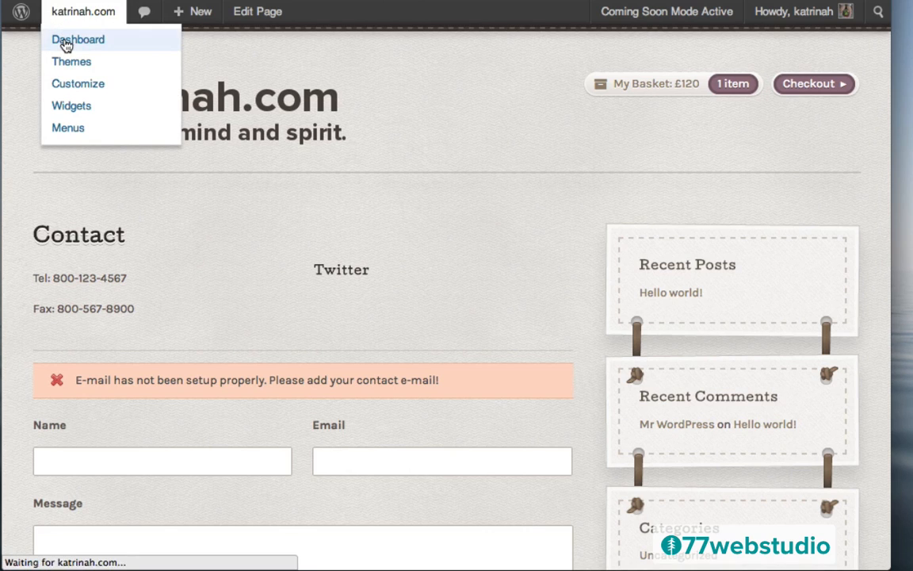
mouse_move(52, 243)
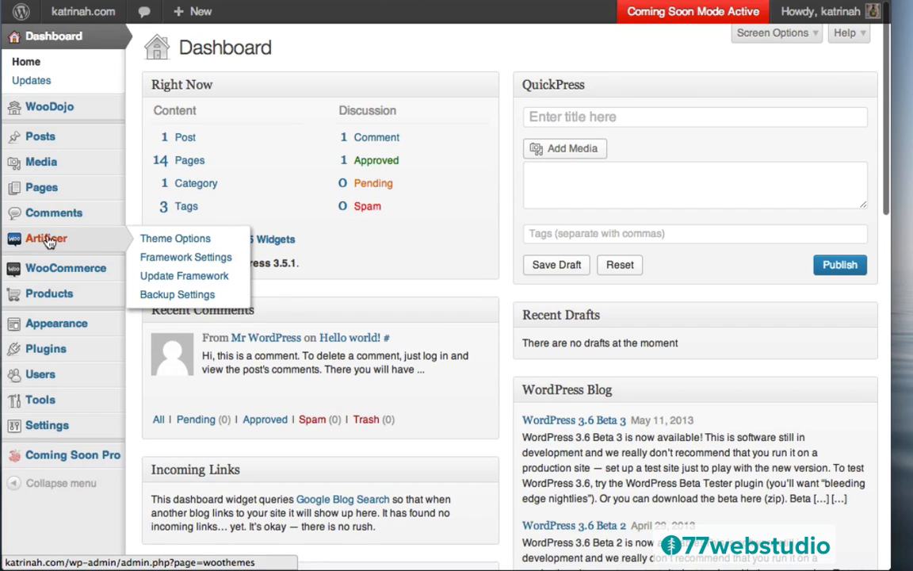
click(58, 243)
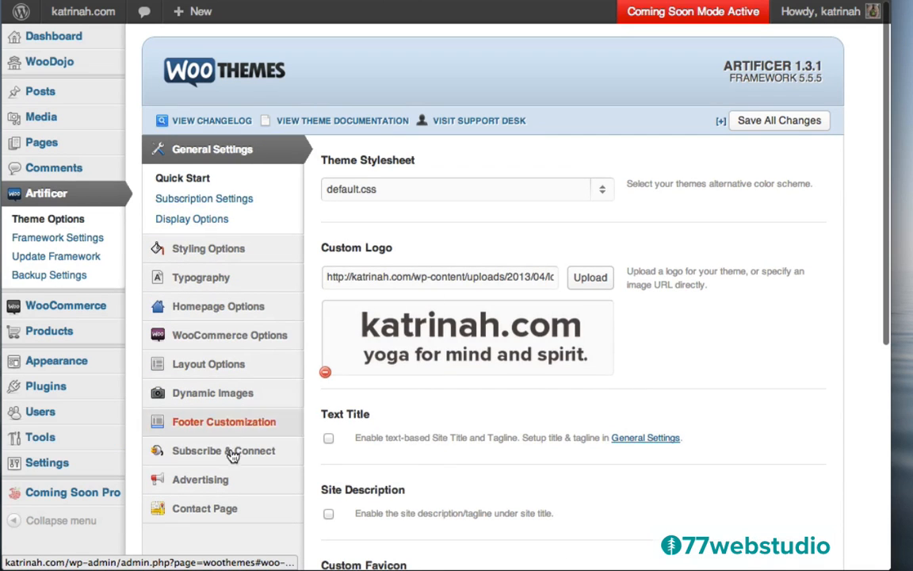
mouse_move(247, 464)
mouse_move(202, 504)
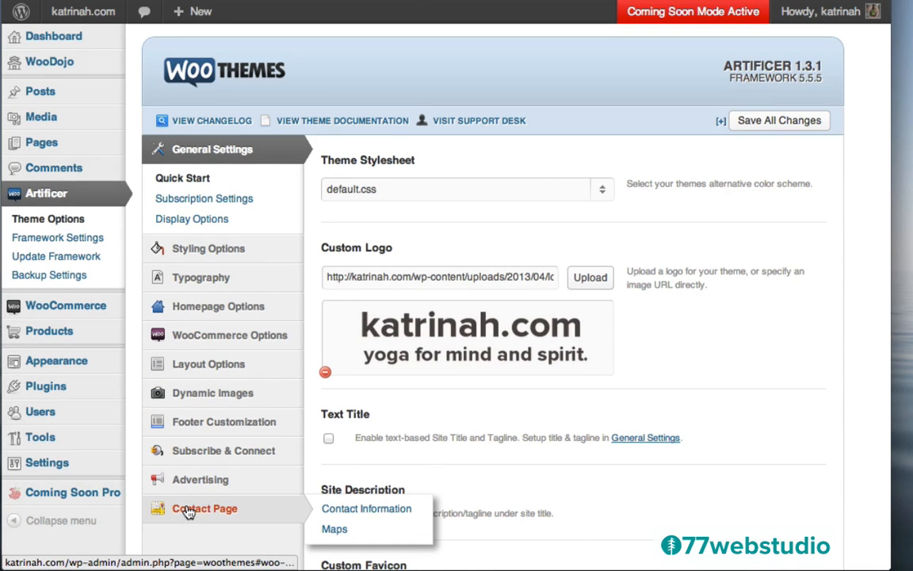
click(189, 511)
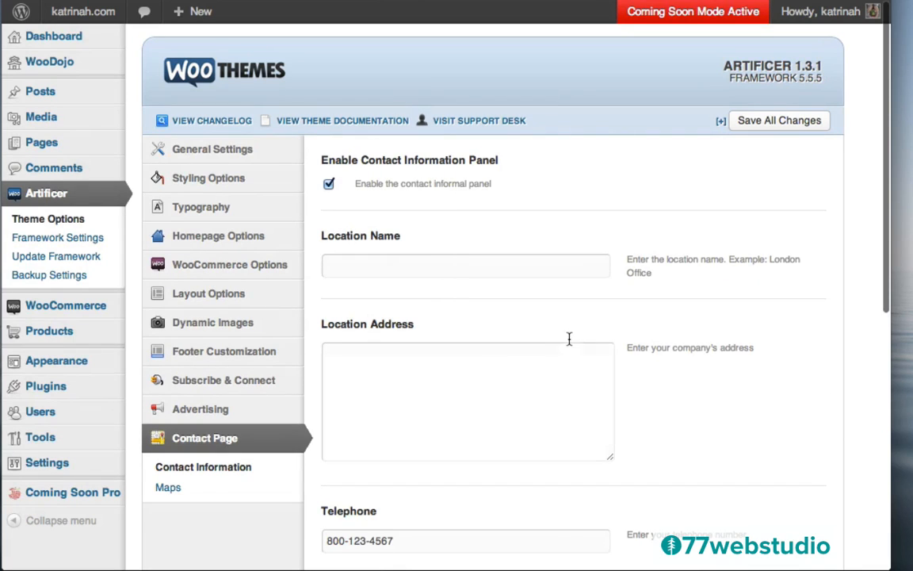
scroll(561, 337, down, 5)
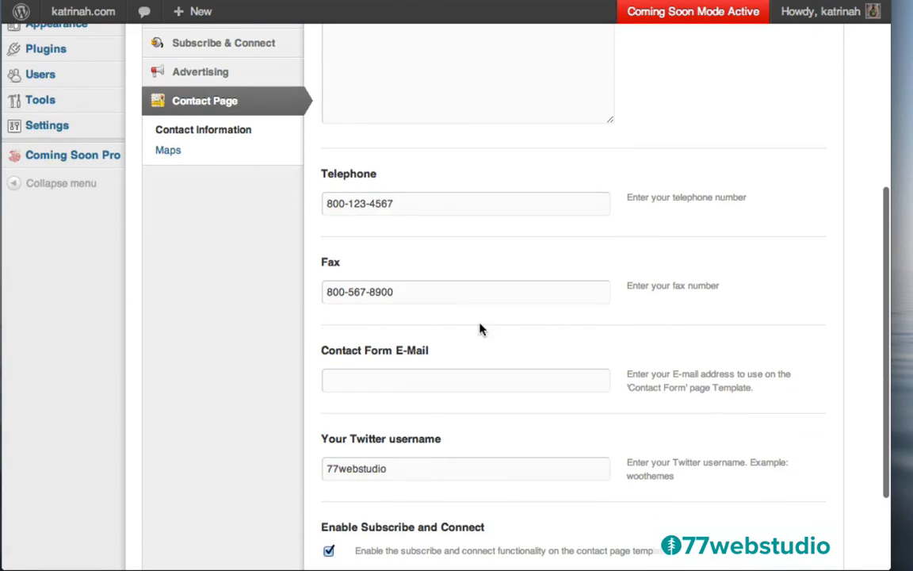
scroll(479, 326, down, 1)
scroll(480, 325, down, 1)
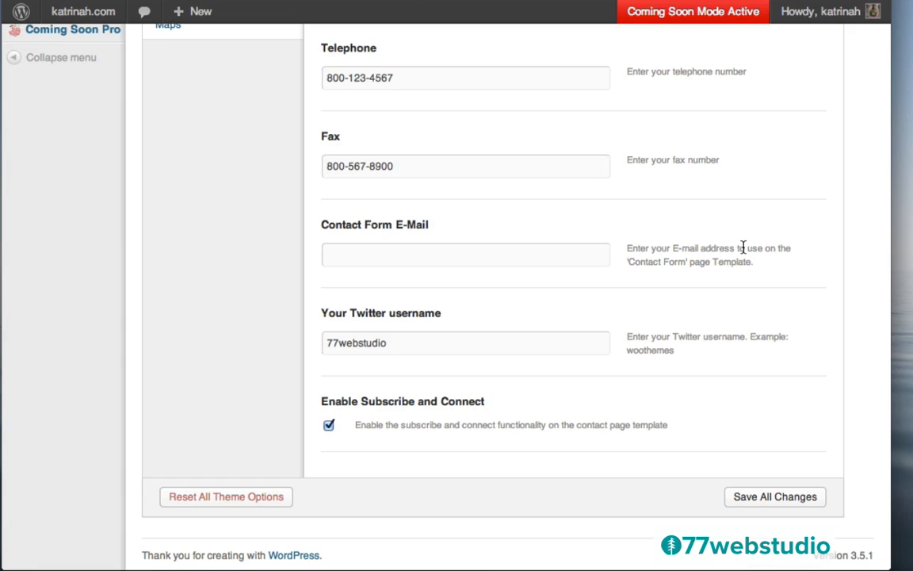
- Enter the site's contact e-mail address in Contact Form E-Mail and save all changes
click(368, 254)
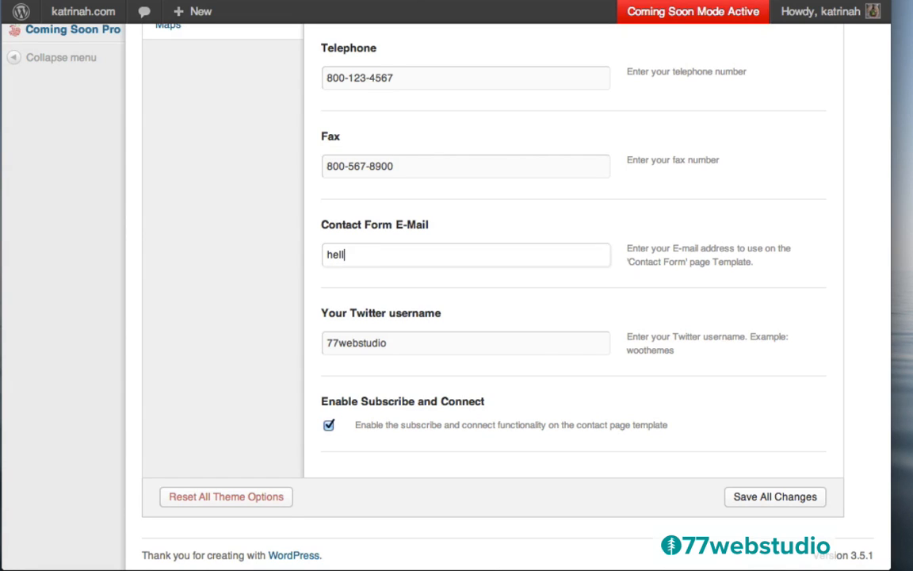
click(763, 500)
scroll(557, 369, up, 6)
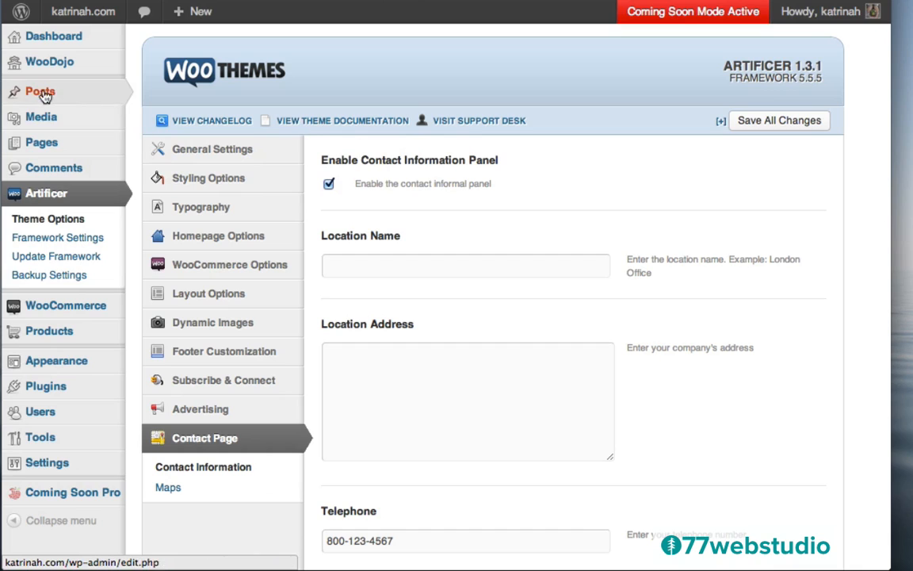
- View the live Contact page from All Pages to confirm the contact e-mail now appears
click(40, 144)
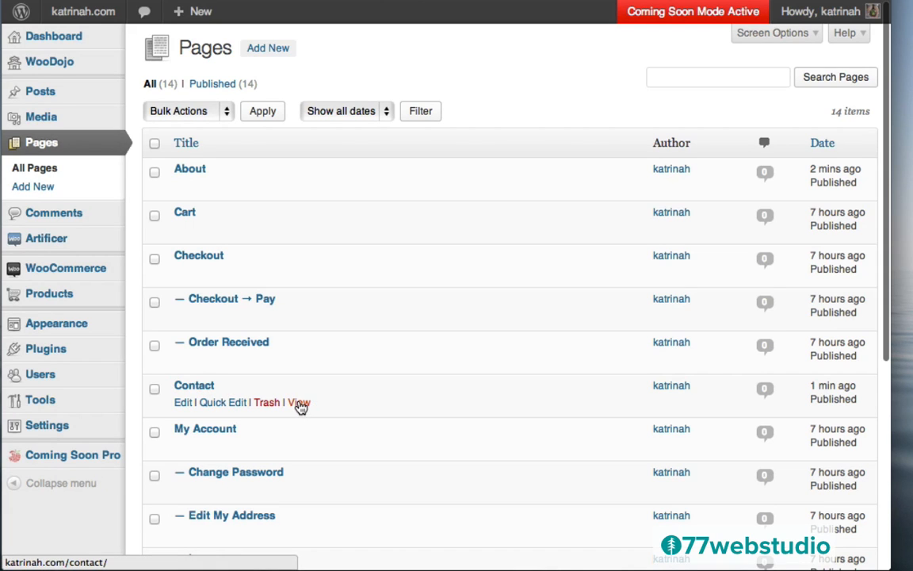
click(300, 403)
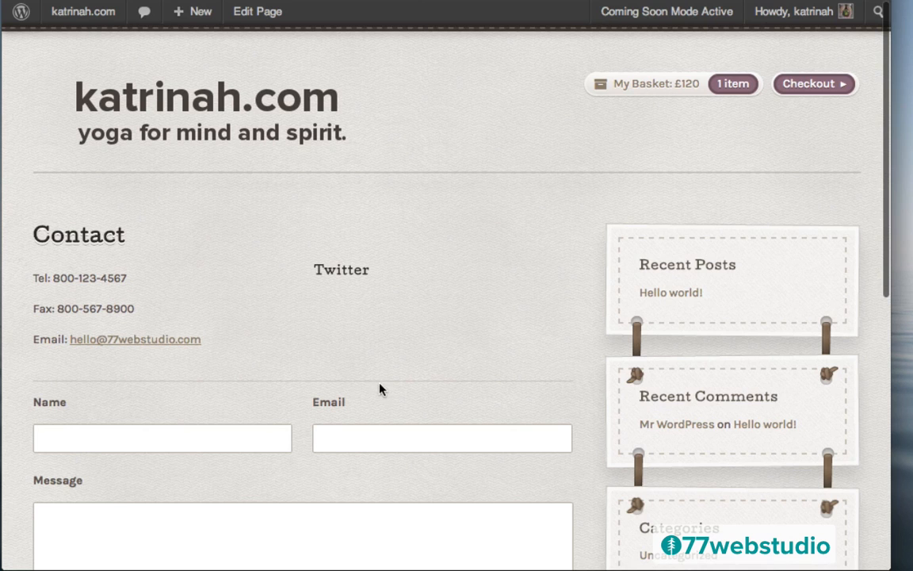
scroll(551, 323, down, 3)
scroll(550, 317, down, 4)
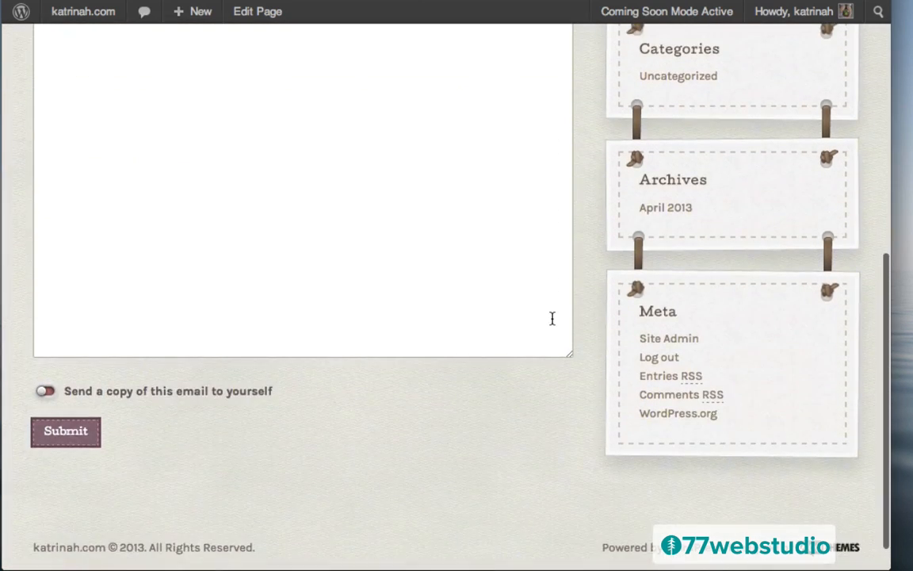
scroll(491, 311, up, 10)
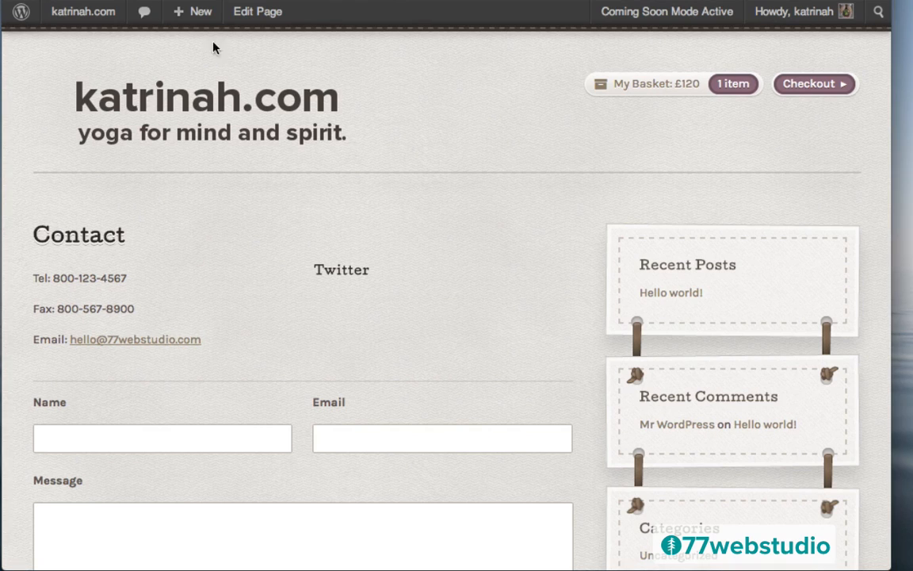
mouse_move(189, 15)
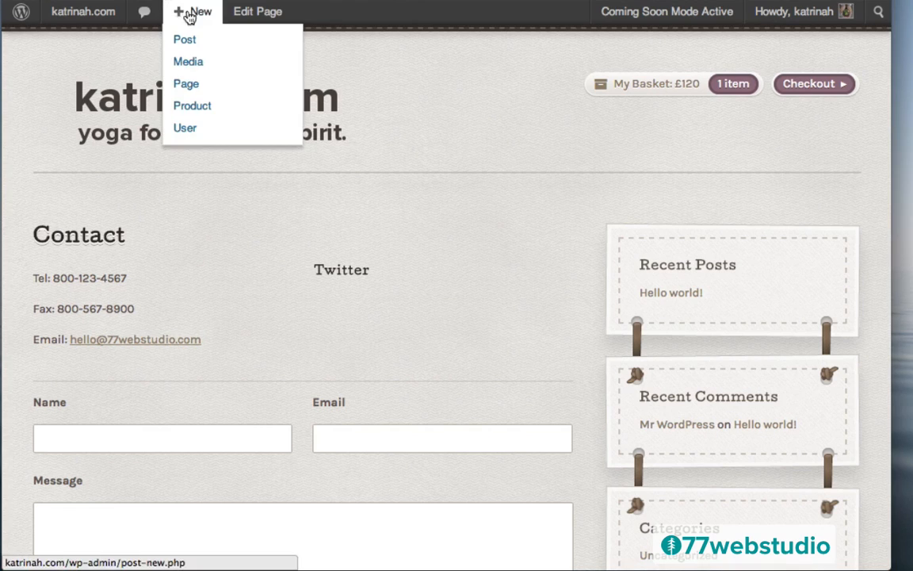
- Create a new page titled 'Blog' using the Blog template
click(193, 88)
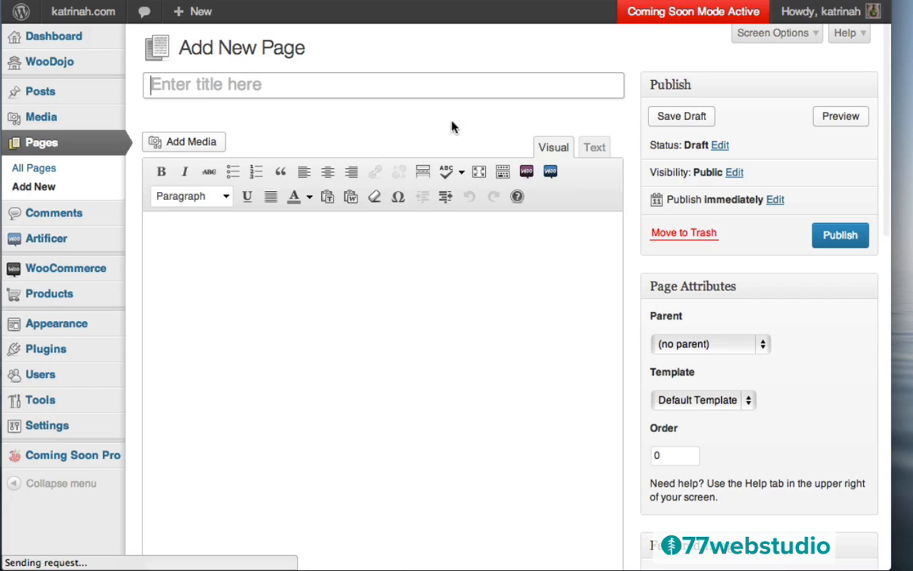
click(188, 86)
text(Blog)
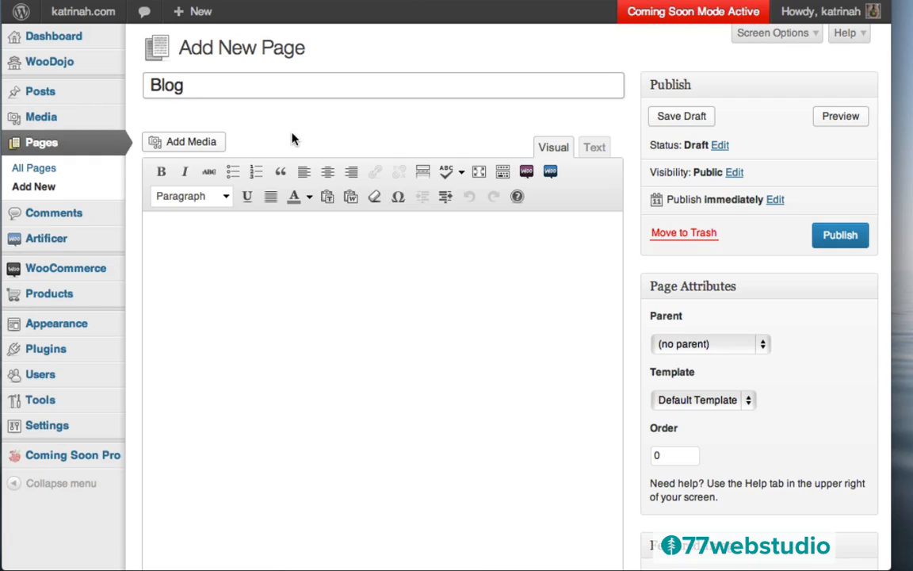
click(292, 134)
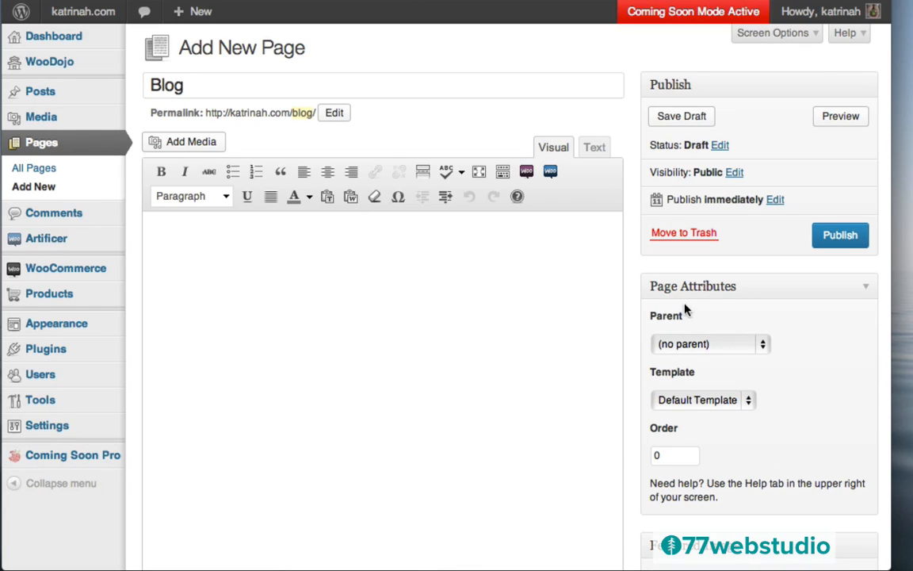
click(672, 404)
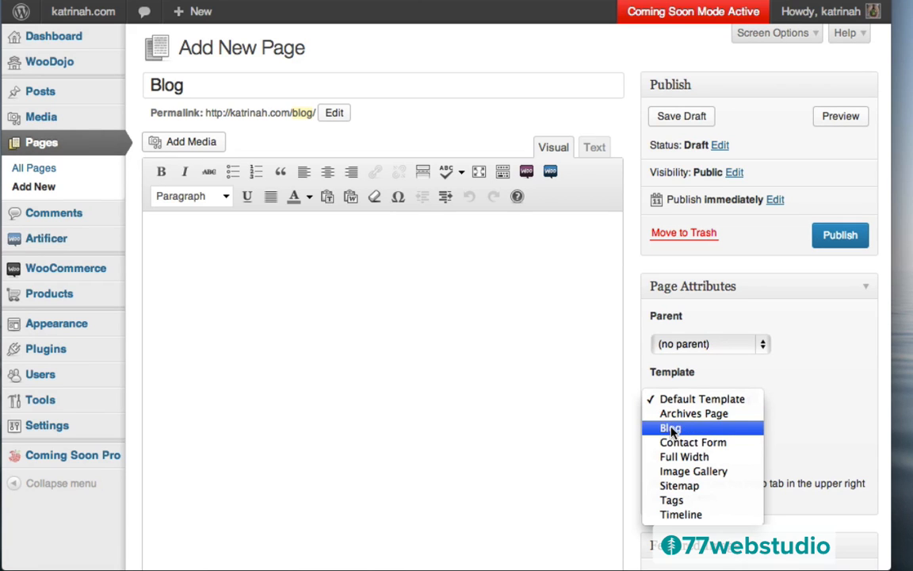
click(670, 428)
- Turn off comments and trackbacks on the Blog page and publish it
scroll(638, 394, down, 10)
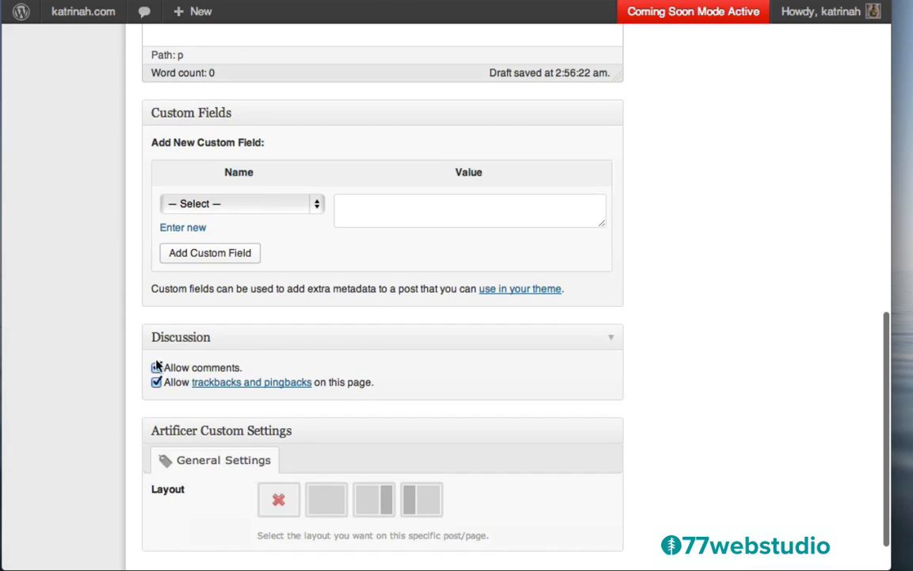
click(155, 368)
click(156, 382)
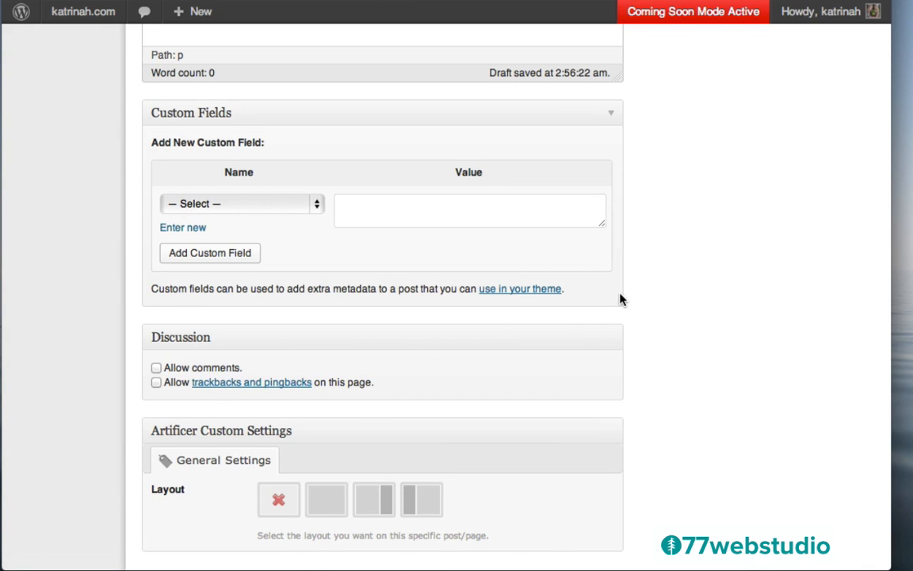
scroll(620, 298, up, 5)
scroll(620, 298, up, 7)
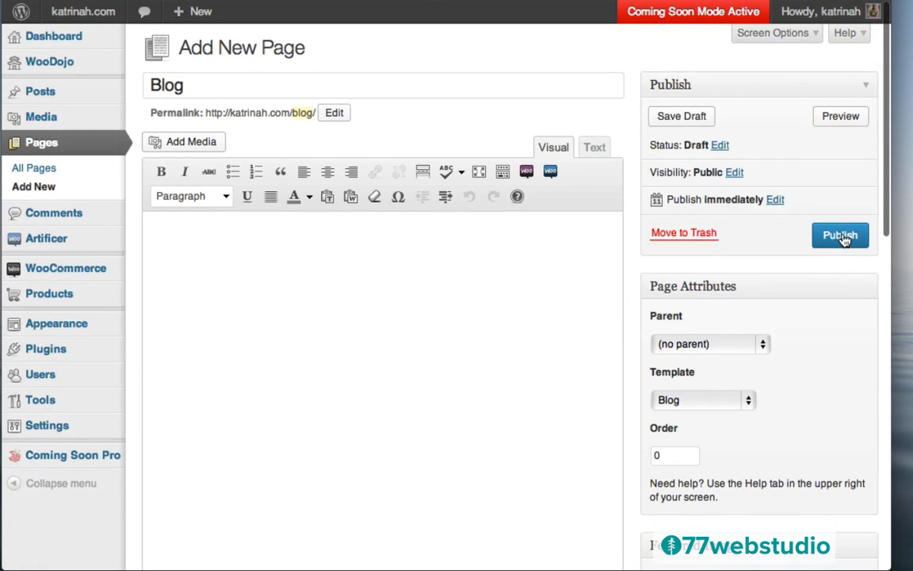
click(840, 238)
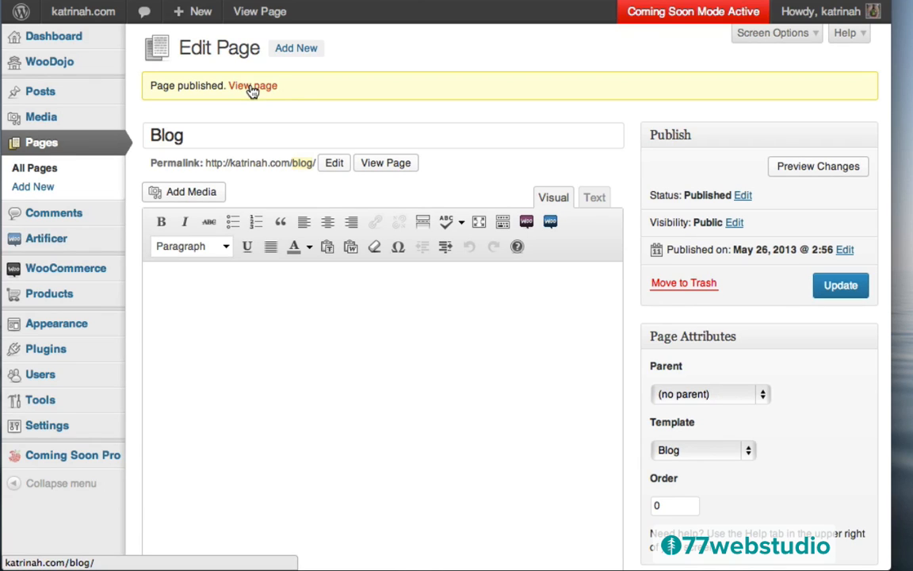
- View the published Blog page on the live site, listing the 'Hello world!' post
click(252, 85)
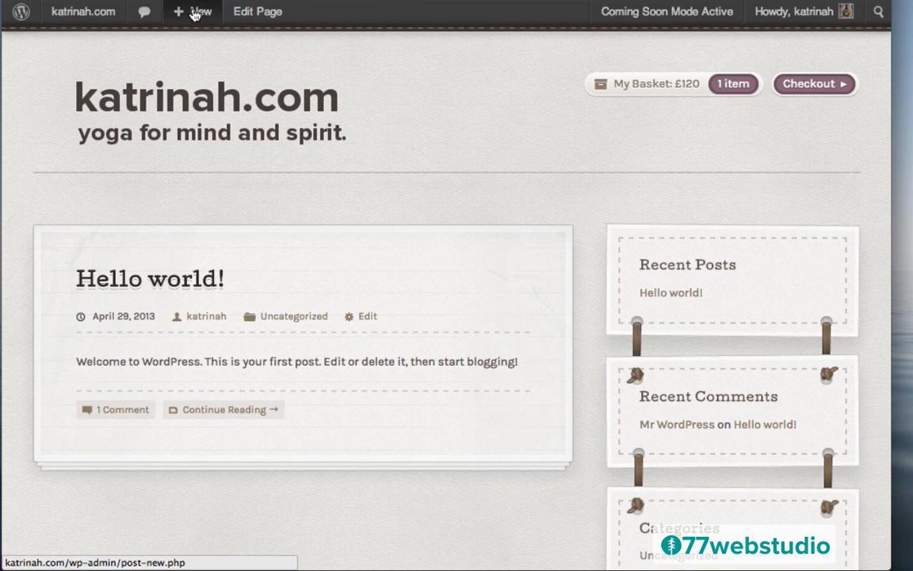
- Create a 'Portfolio' page with the Full Width template, trackbacks off, saved as draft
mouse_move(193, 16)
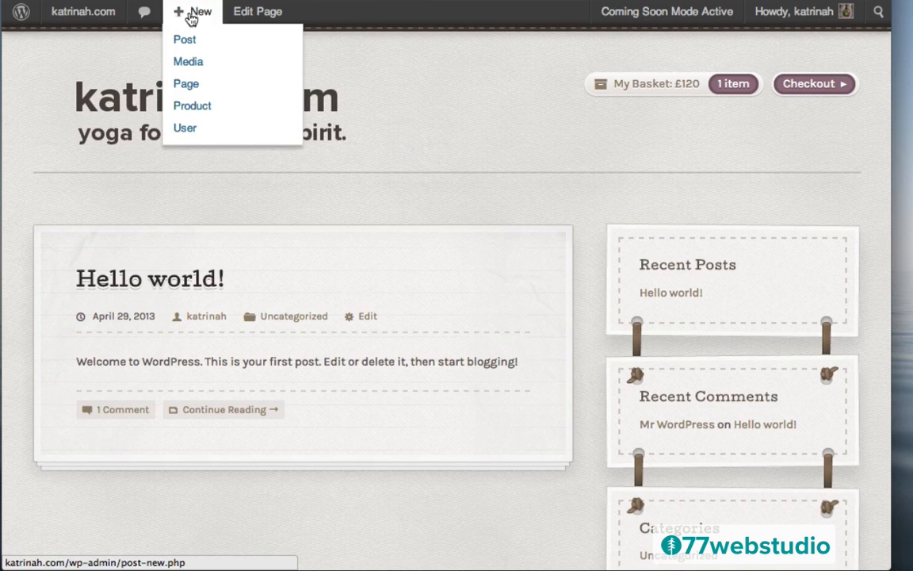
click(188, 89)
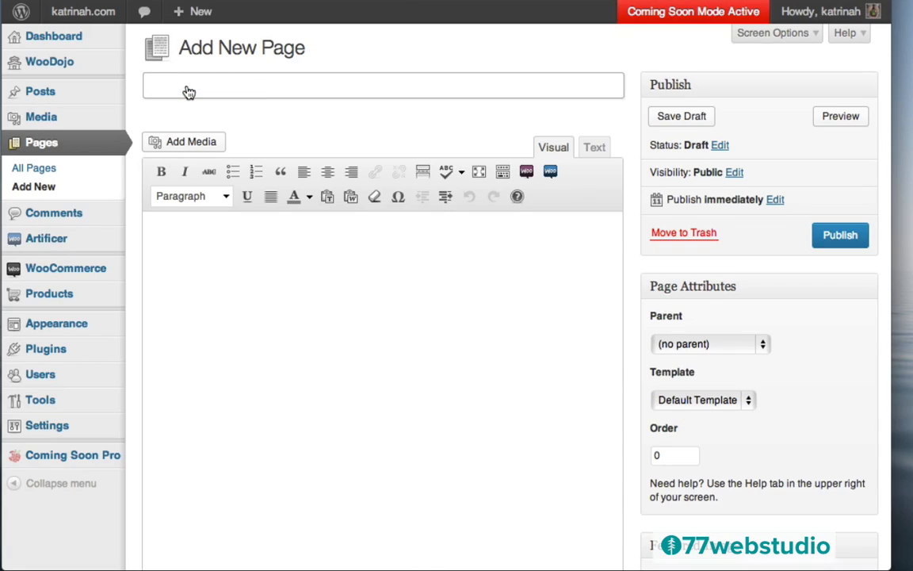
text(Portfolio)
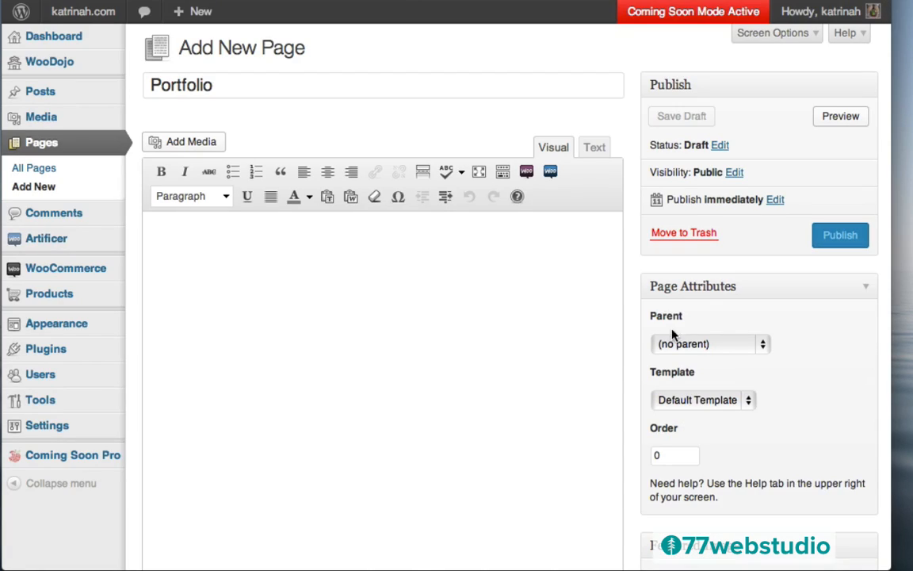
click(686, 400)
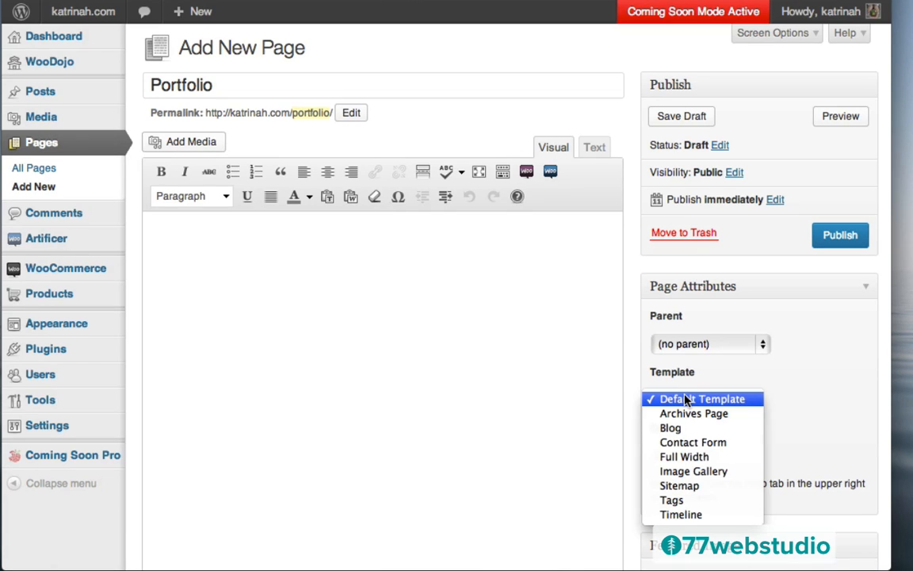
click(670, 457)
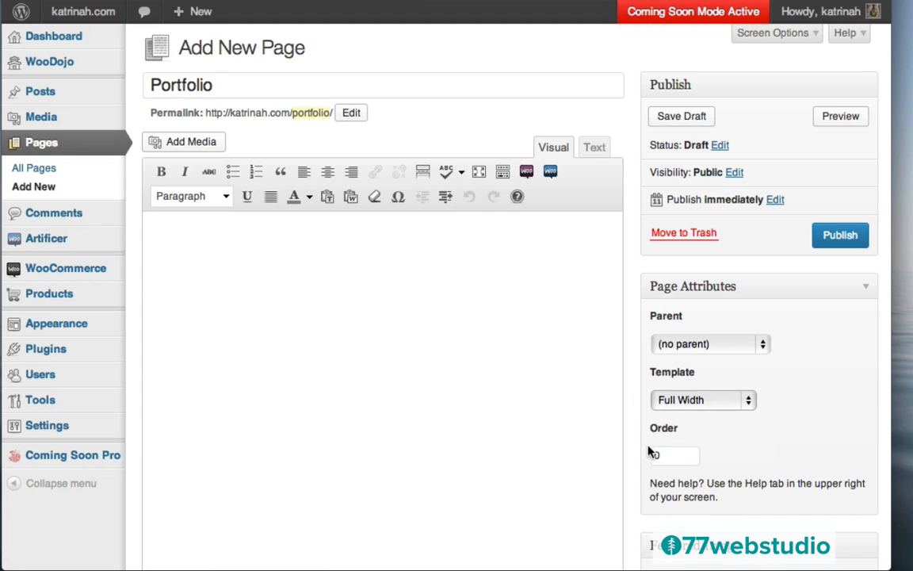
scroll(632, 442, down, 10)
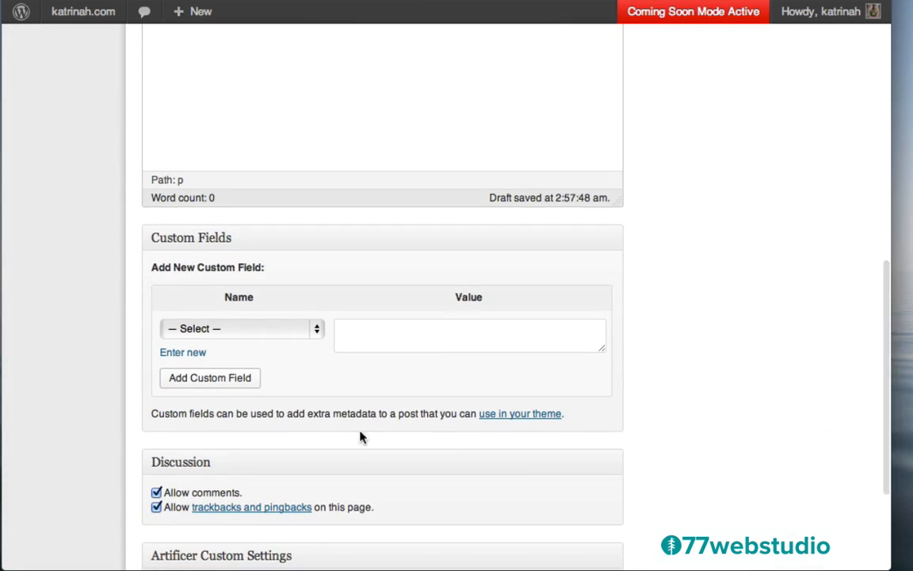
click(156, 508)
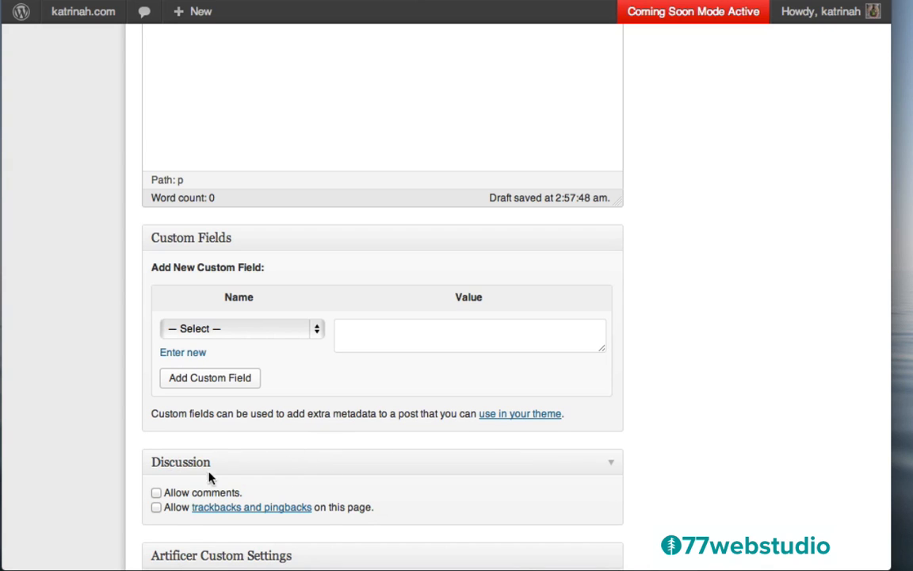
scroll(715, 206, up, 15)
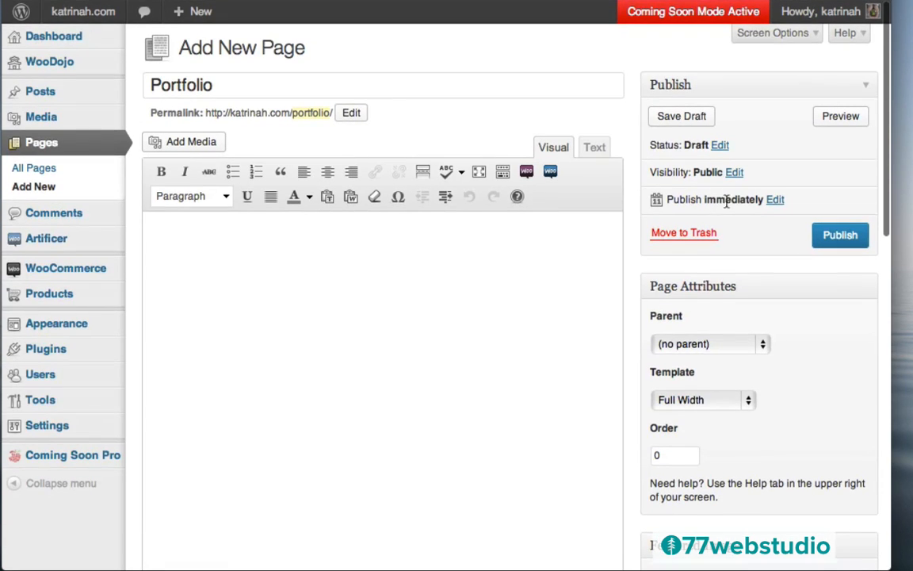
click(682, 118)
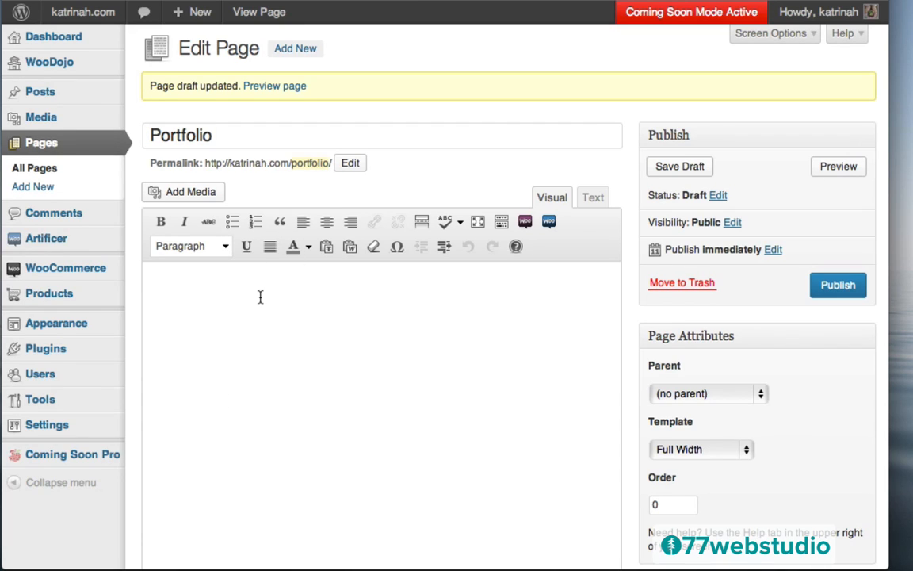
mouse_move(60, 356)
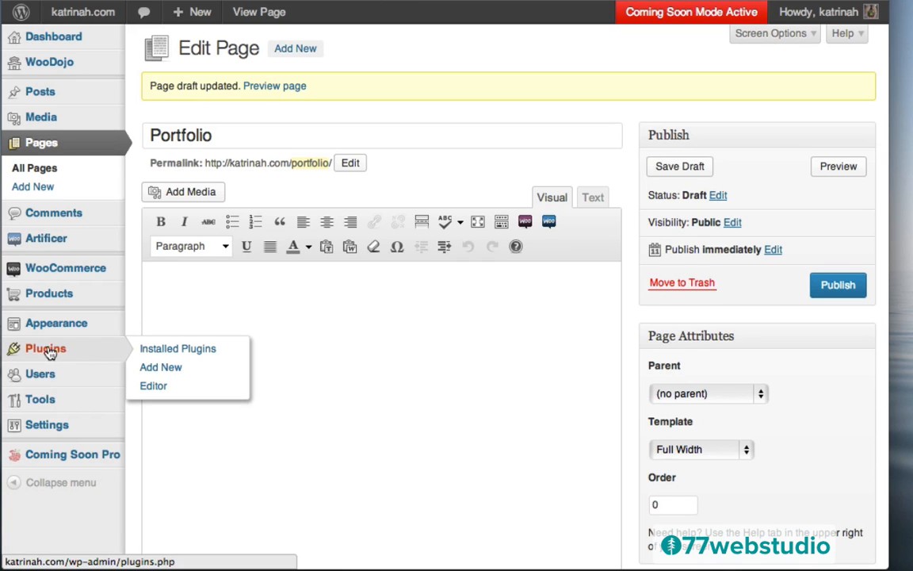
- Search the plugin directory for 'jetpack' and install Jetpack by WordPress.com 2.2.5
click(48, 354)
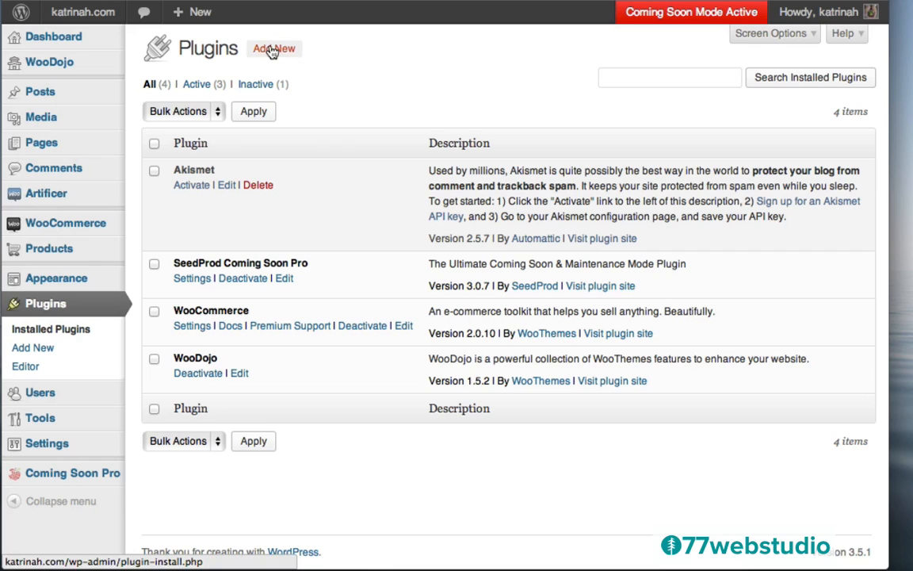
click(270, 52)
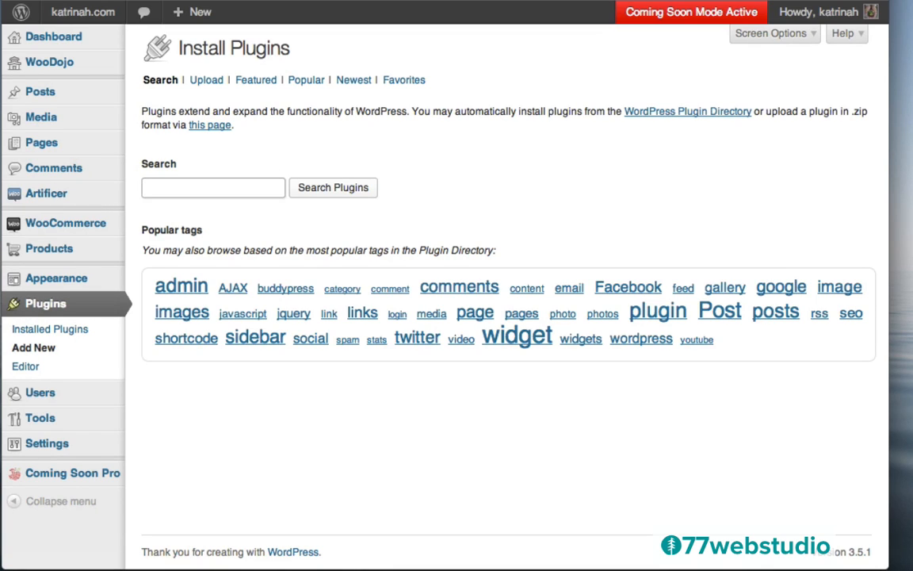
text(jet)
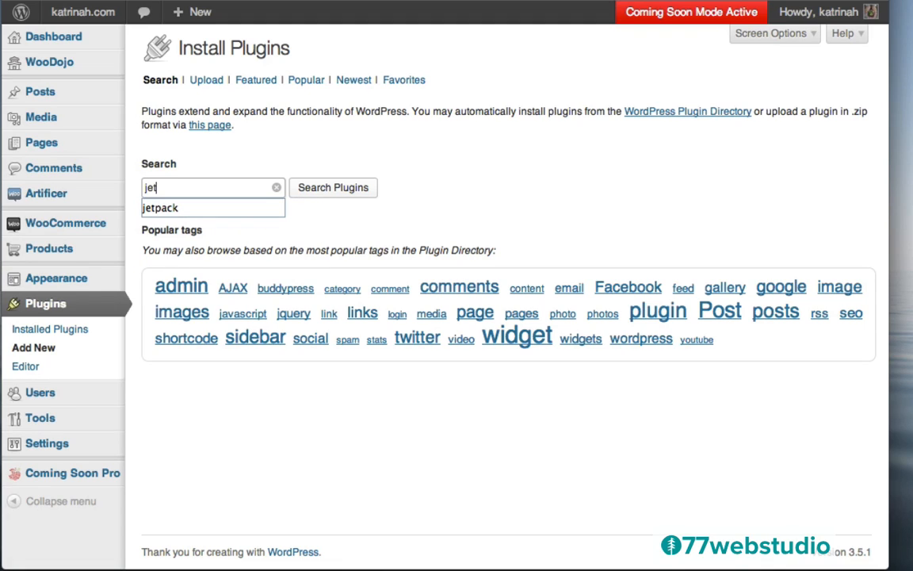
click(176, 207)
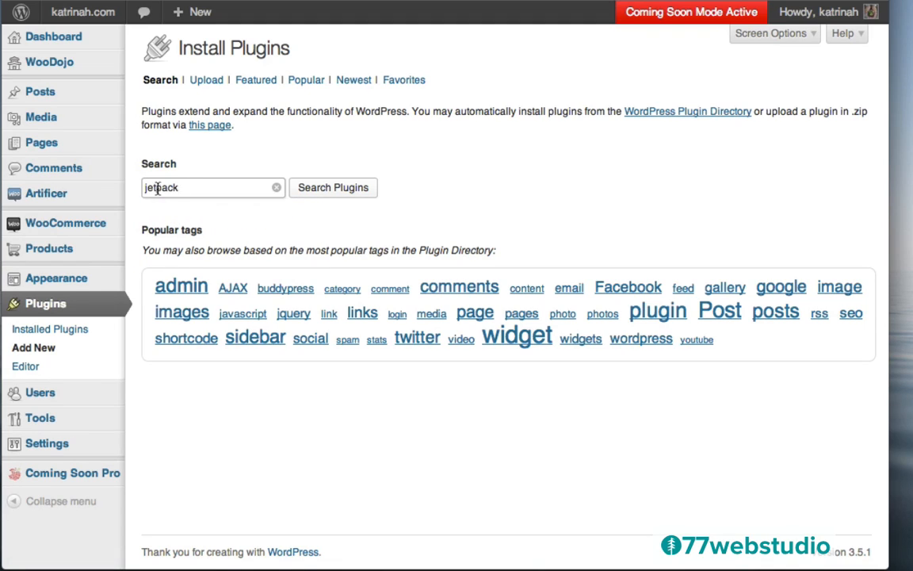
click(336, 193)
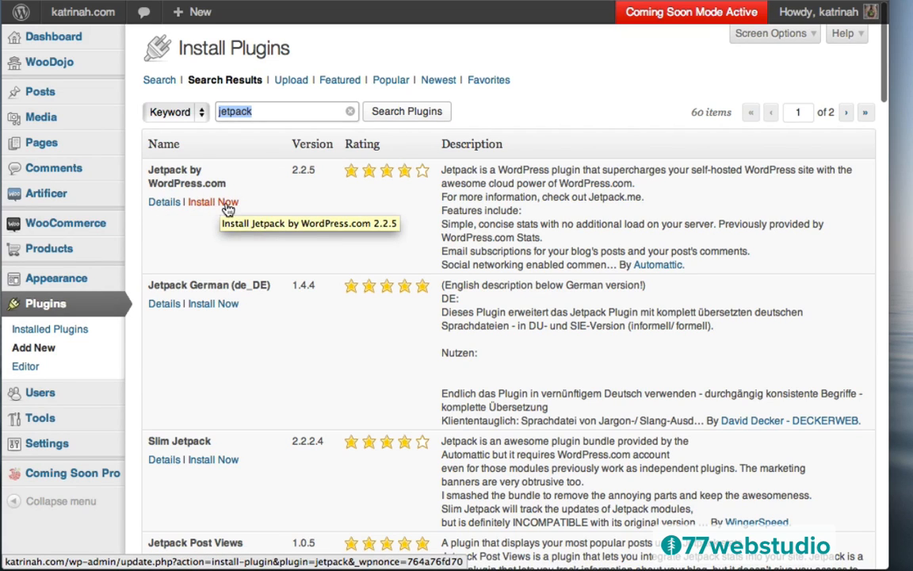
click(162, 204)
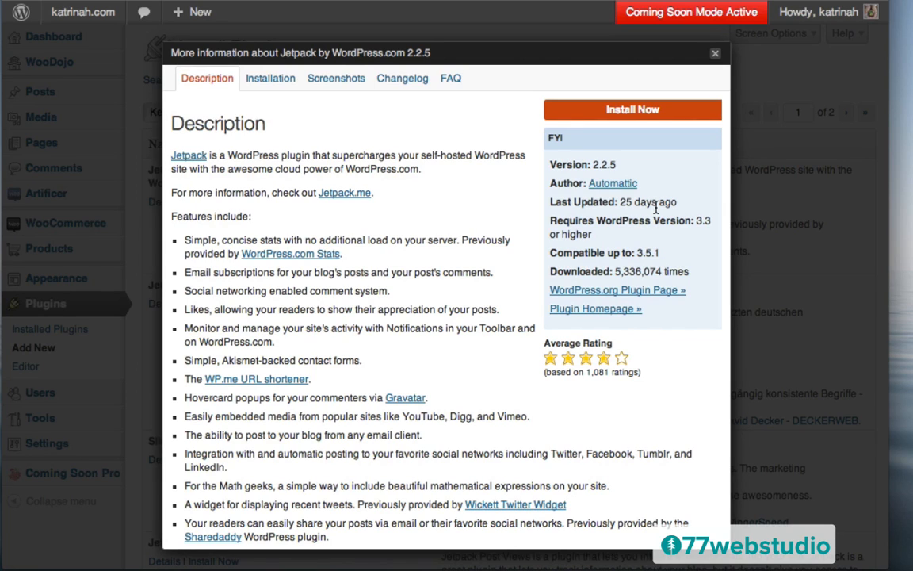
mouse_move(656, 207)
click(628, 111)
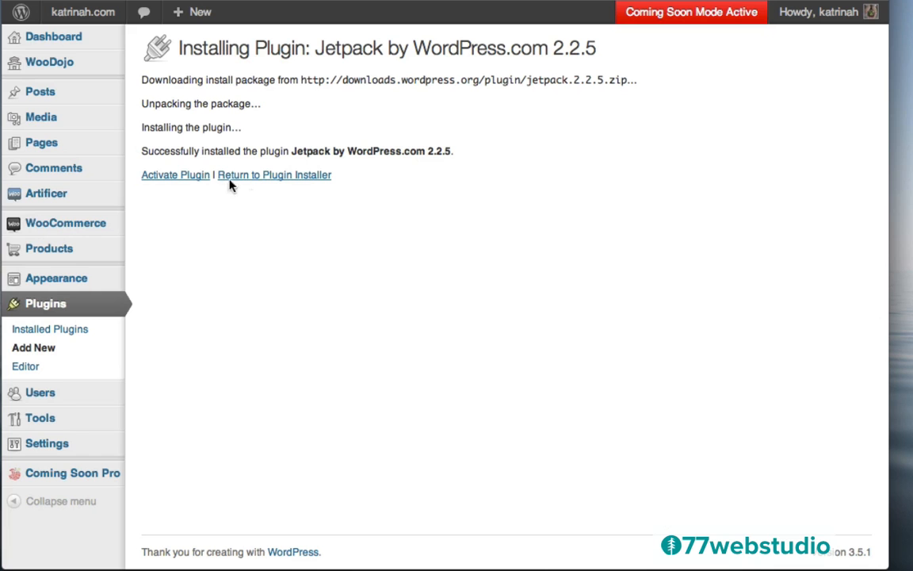
- Activate Jetpack and start its Connect to WordPress.com authorization from the Jetpack page
click(170, 181)
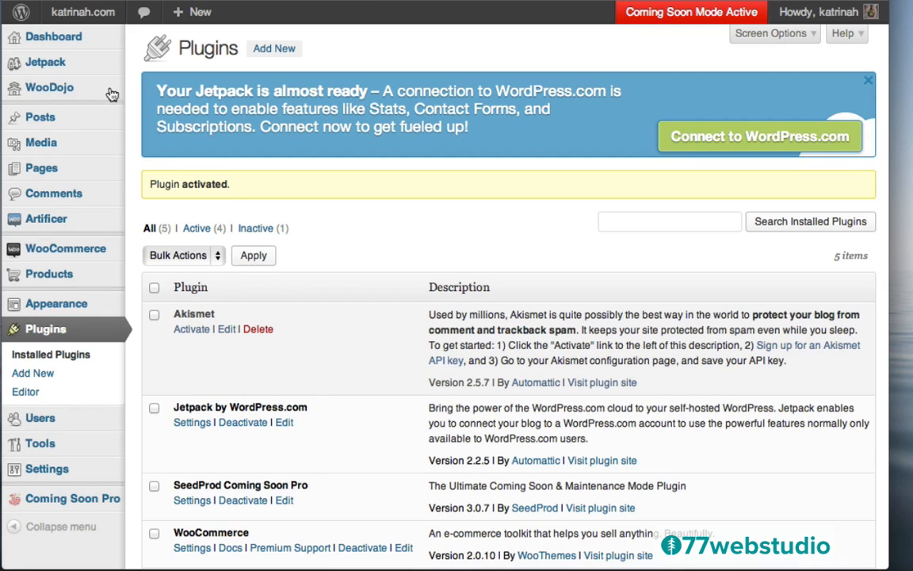
click(45, 65)
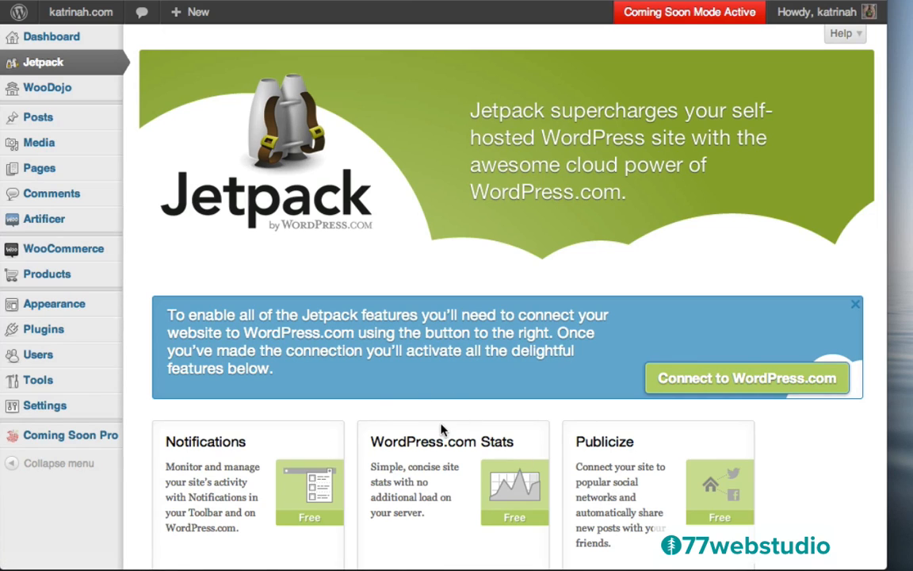
click(739, 381)
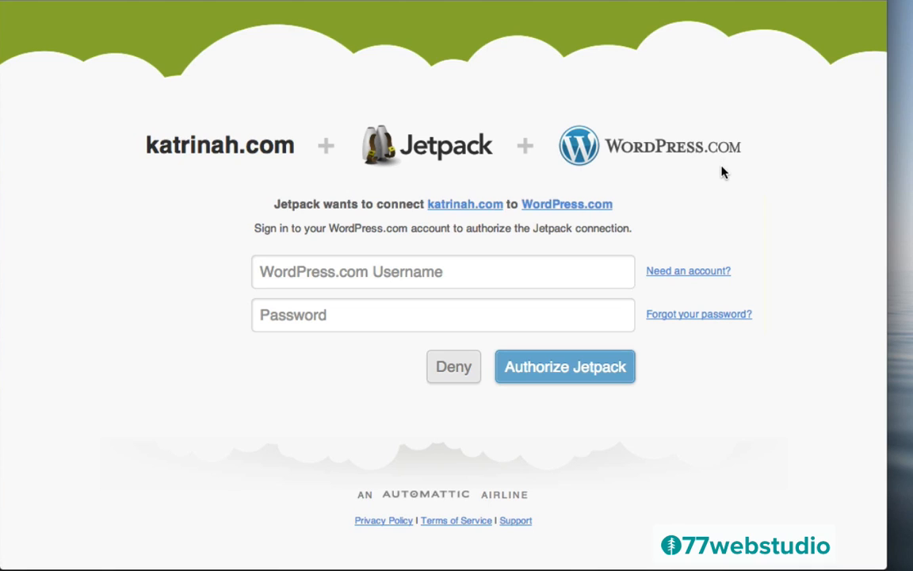
- Sign up for just a WordPress.com username, enter username and password, and authorize Jetpack
click(685, 274)
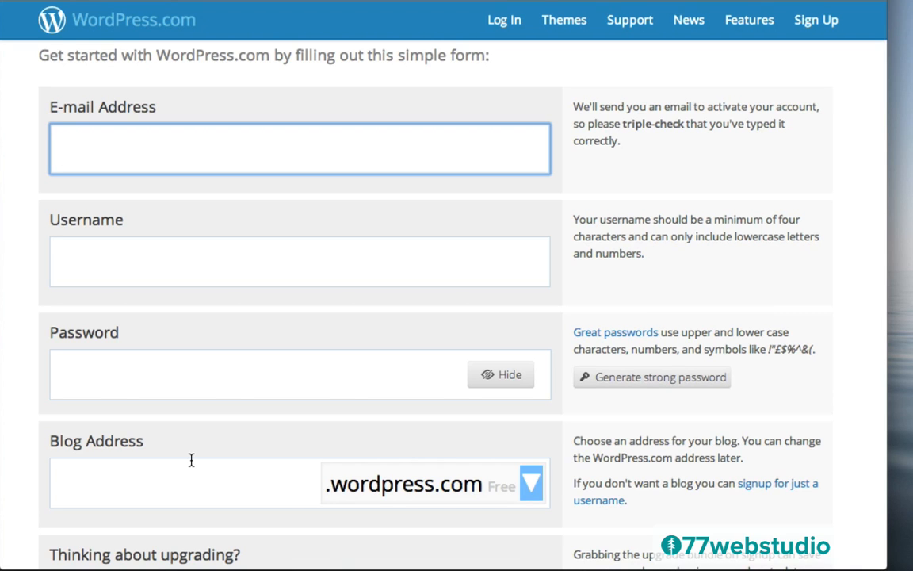
scroll(822, 392, down, 2)
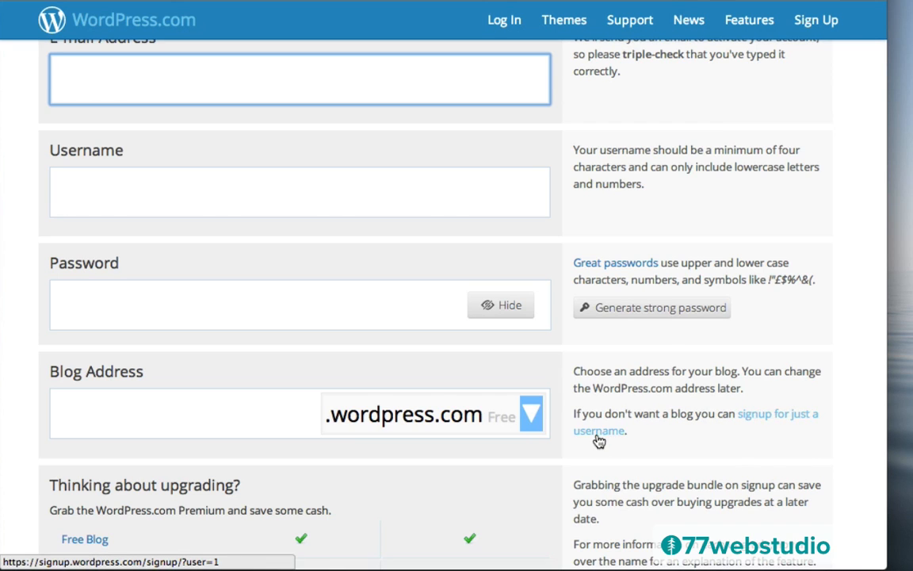
click(750, 414)
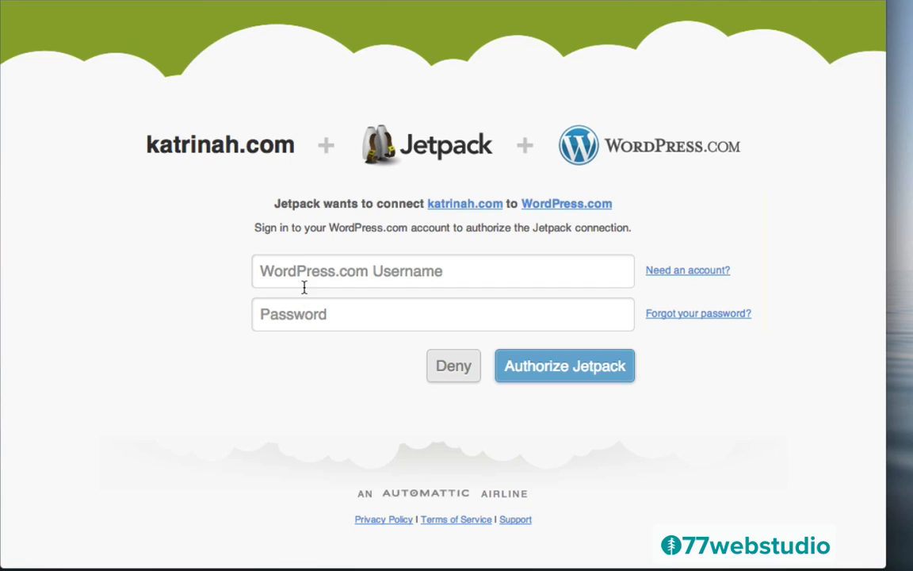
click(284, 271)
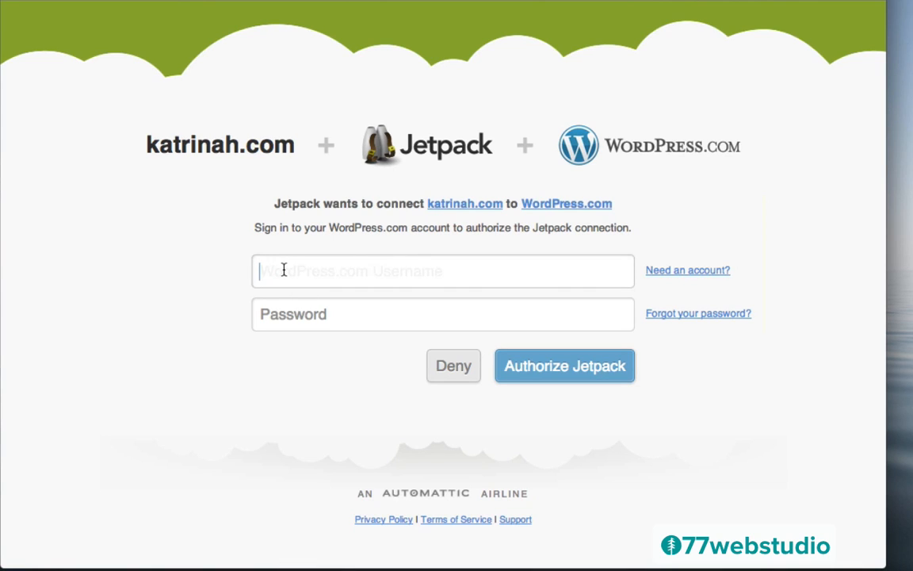
text(katrinasf)
key(Tab)
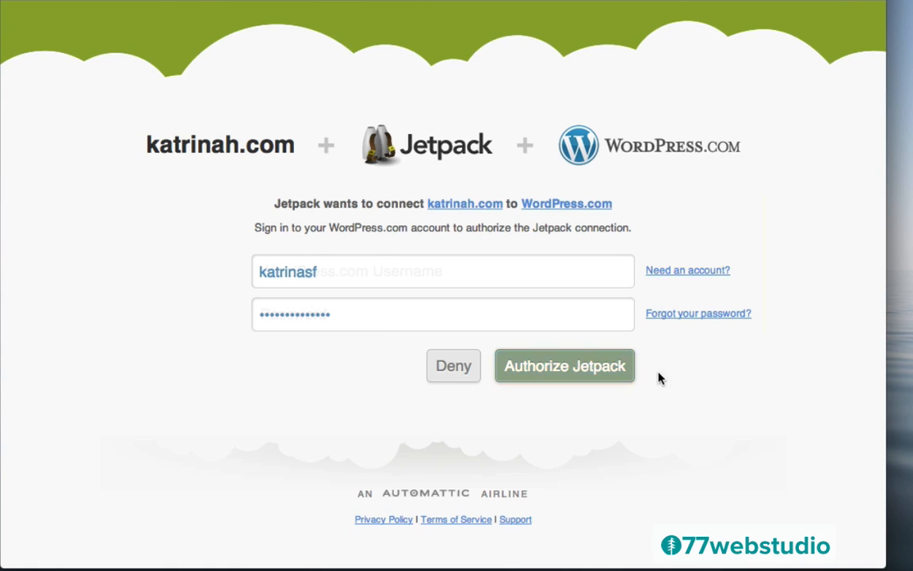
click(564, 368)
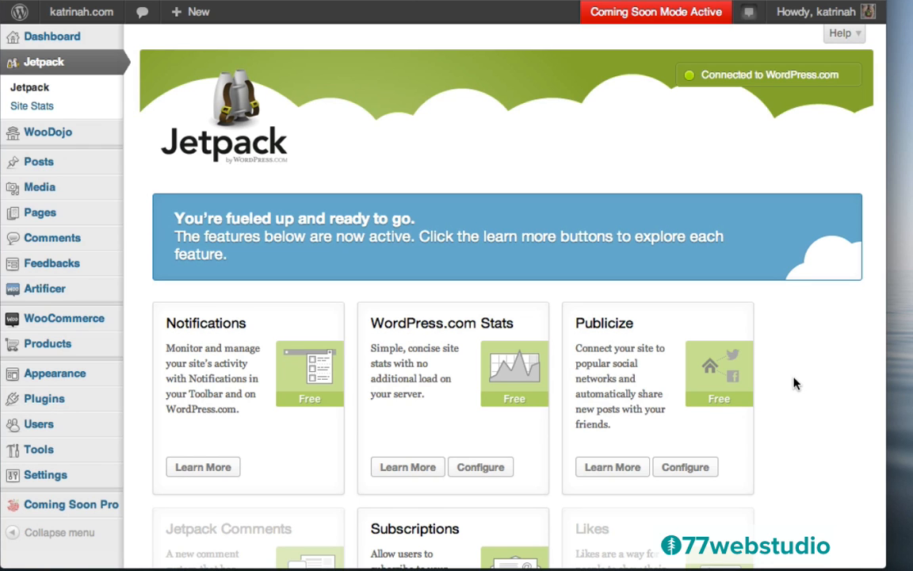
- Activate the Jetpack Comments module from the Jetpack modules grid
scroll(796, 384, down, 5)
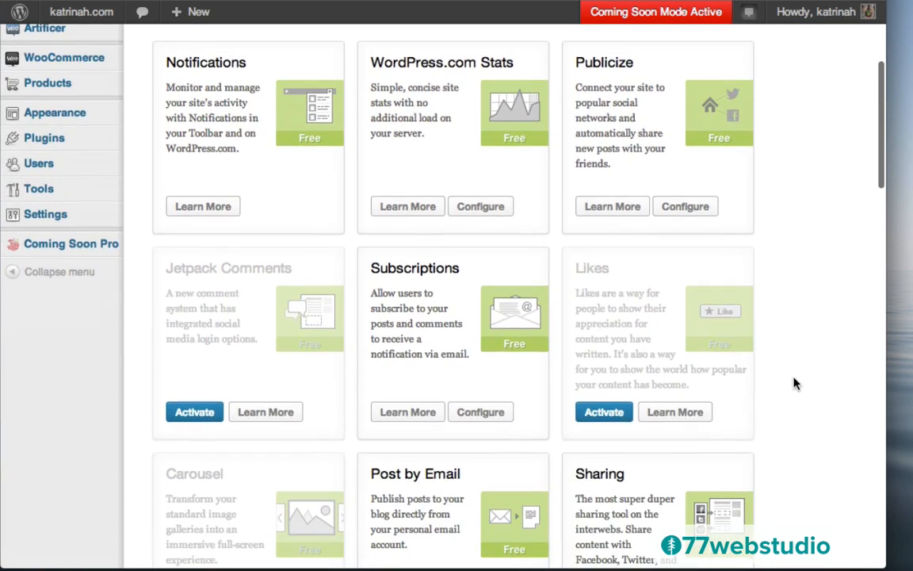
scroll(794, 384, down, 2)
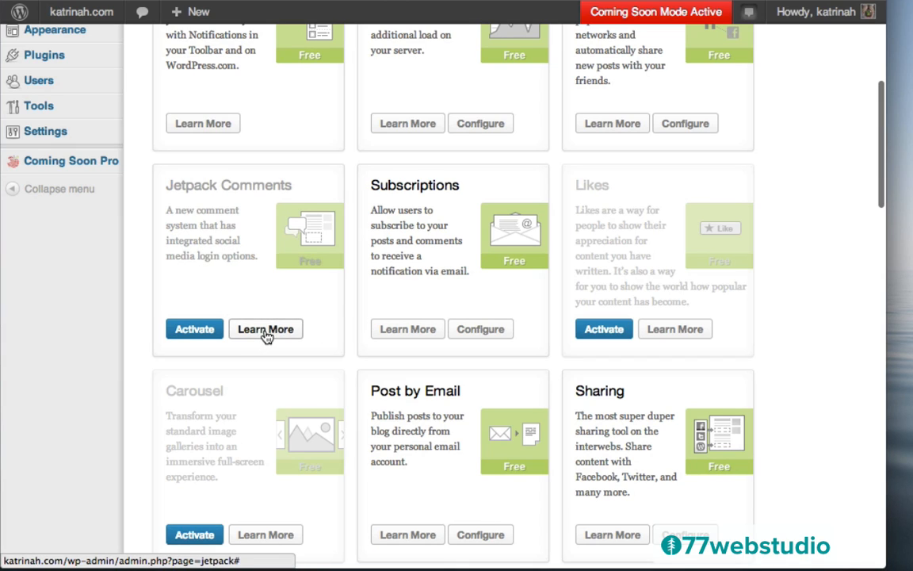
click(183, 331)
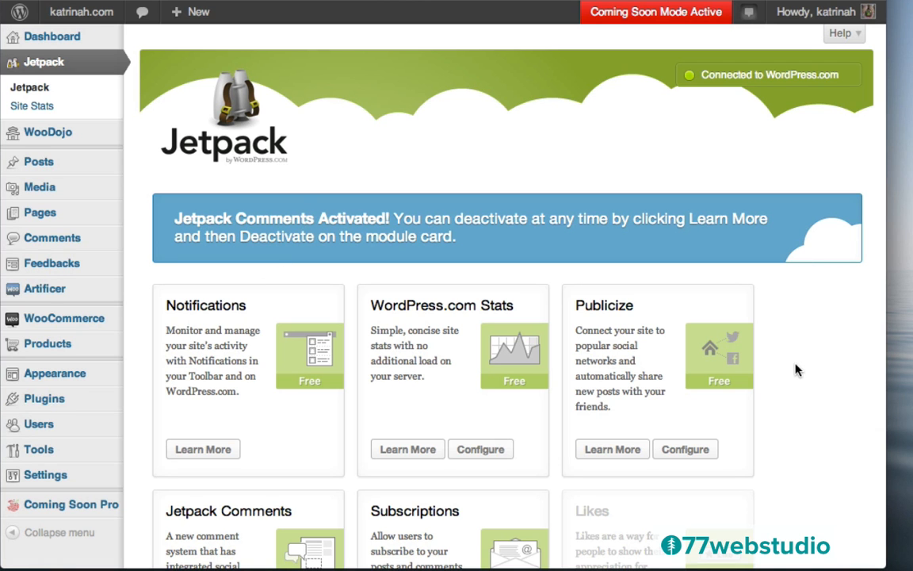
scroll(795, 369, down, 5)
scroll(795, 372, down, 4)
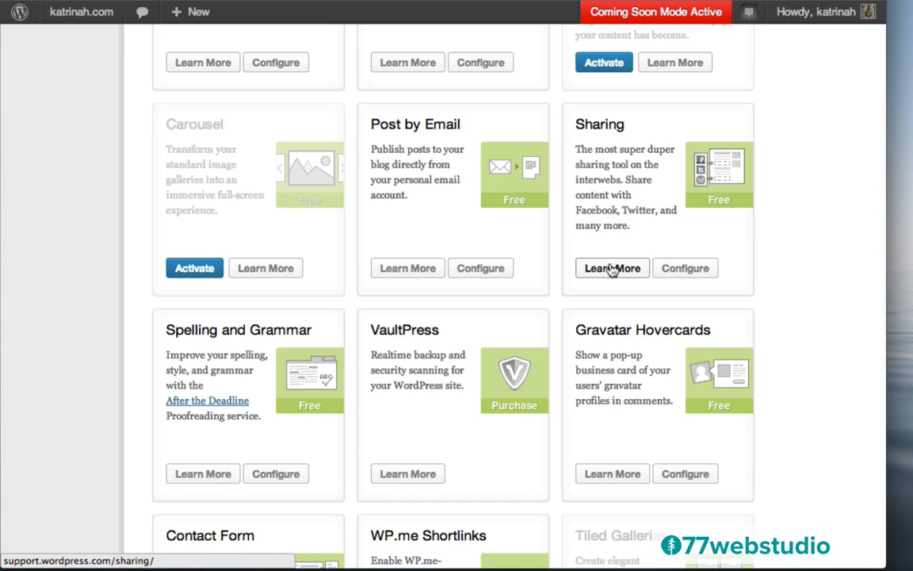
- Open the Sharing module's configuration and scroll down to the list of sharing services
click(674, 272)
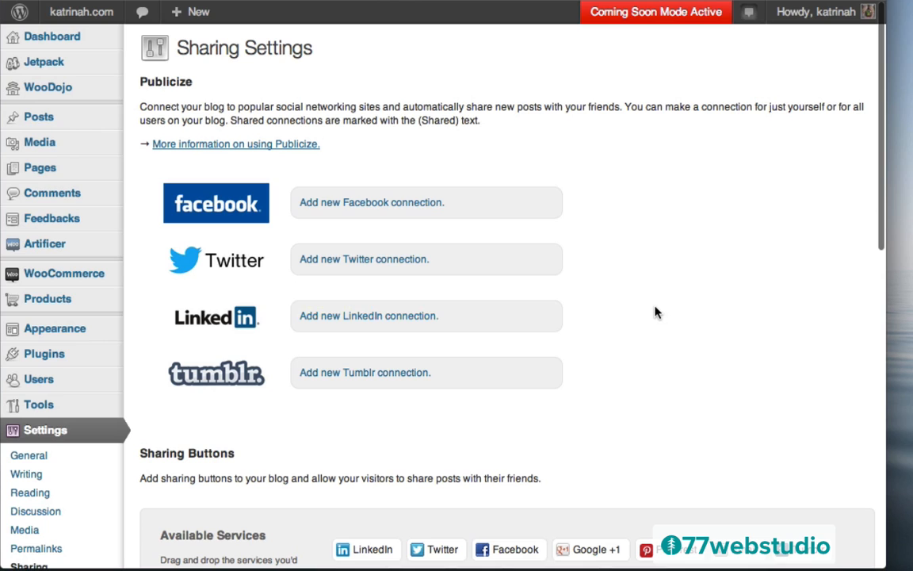
scroll(656, 312, down, 10)
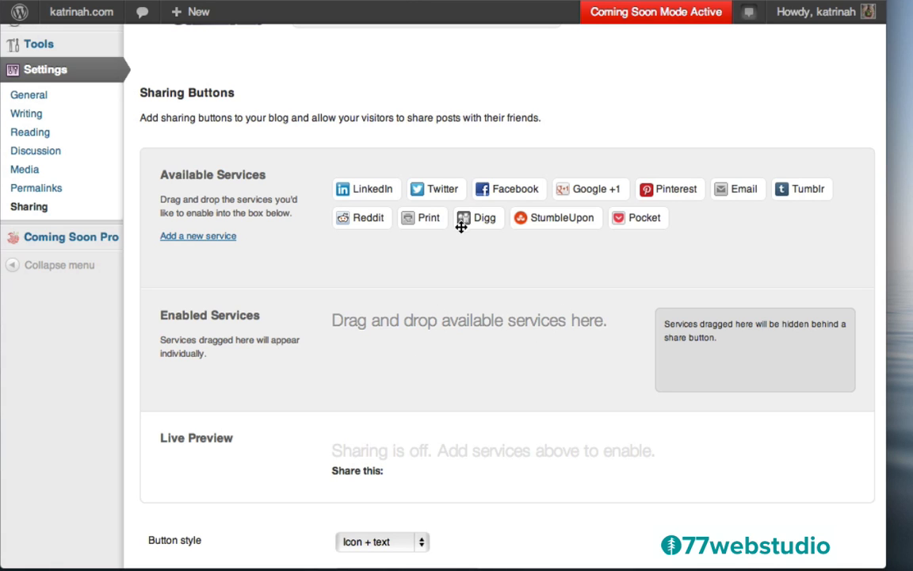
- Make Facebook, Google +1, Twitter and LinkedIn enabled share buttons
drag(492, 191, 354, 364)
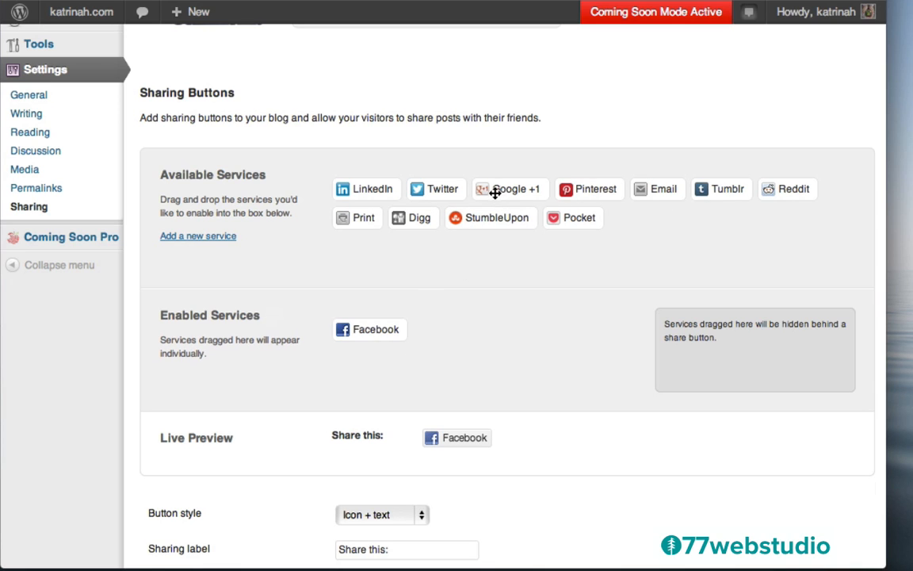
drag(491, 190, 435, 332)
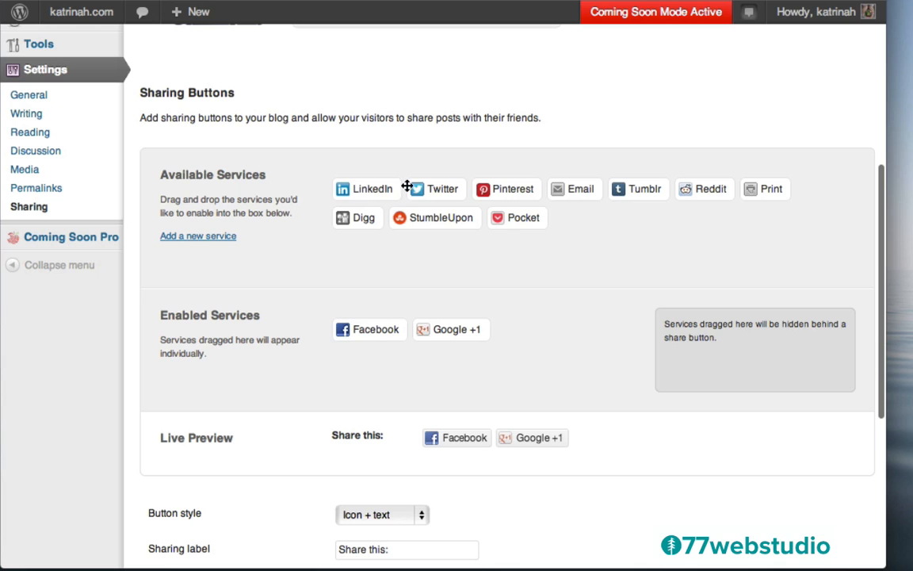
drag(409, 185, 503, 332)
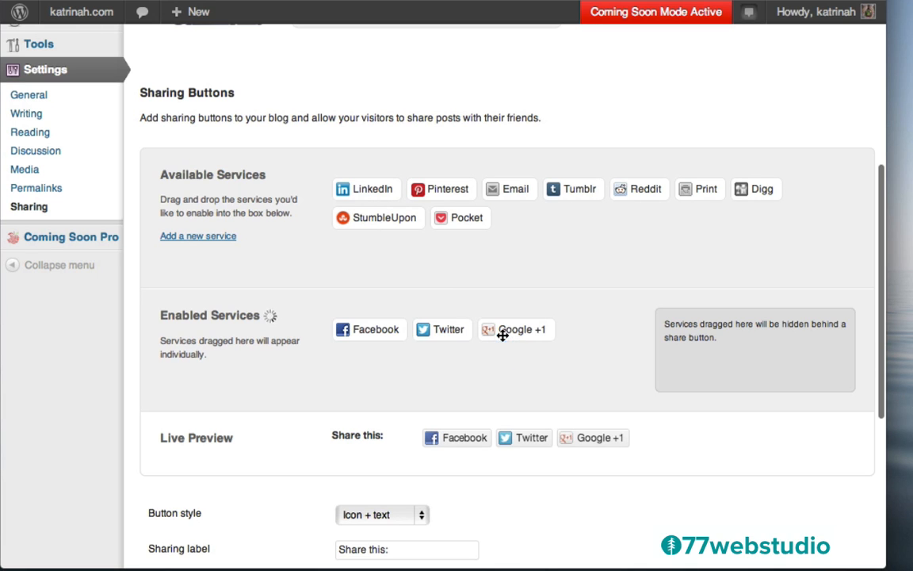
drag(363, 187, 539, 328)
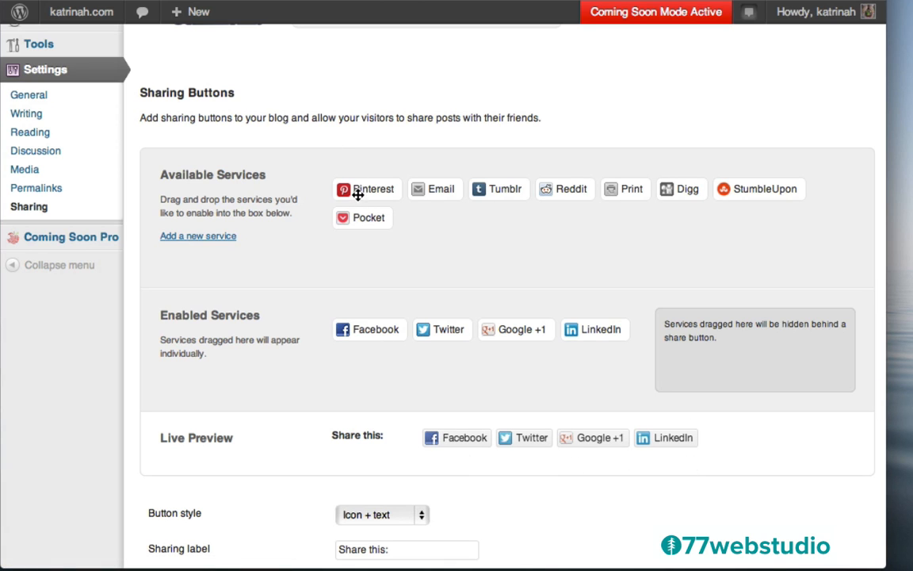
- Move Pinterest, Email, Reddit and Tumblr into the hidden services and save the sharing settings
drag(355, 189, 697, 363)
drag(360, 188, 745, 371)
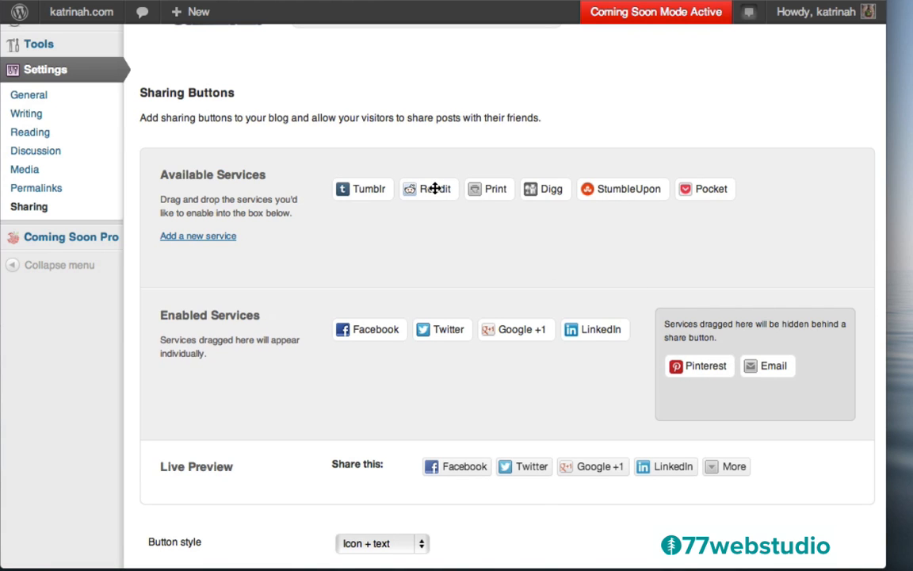
drag(432, 187, 785, 388)
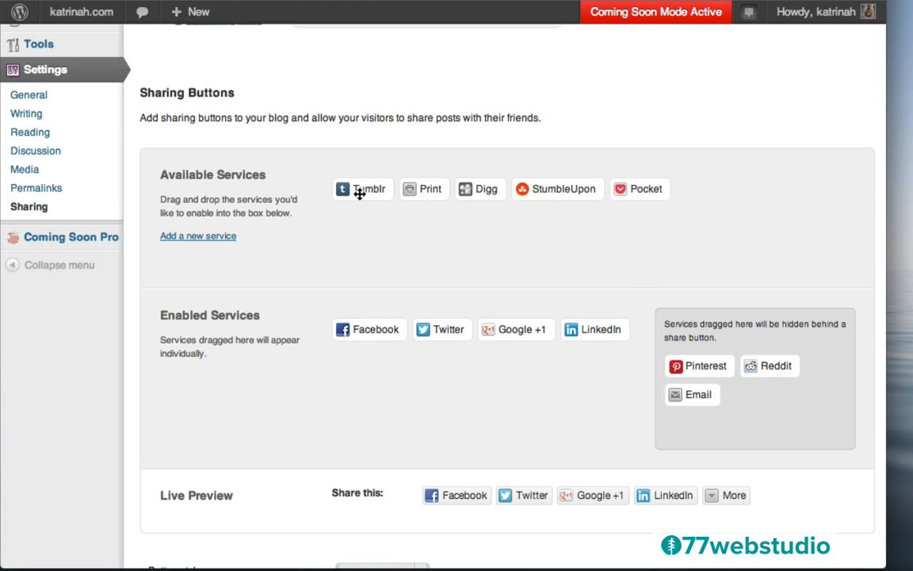
drag(359, 187, 769, 401)
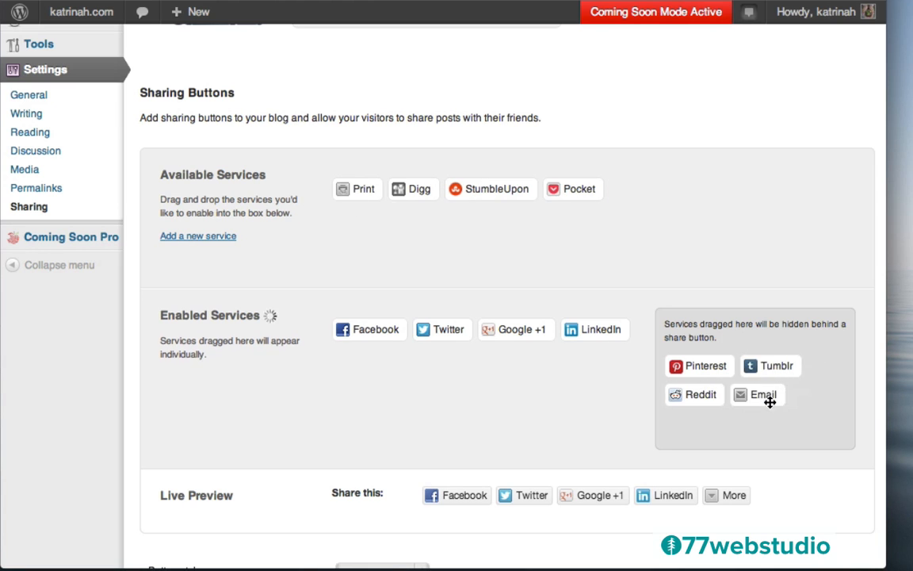
scroll(598, 430, down, 5)
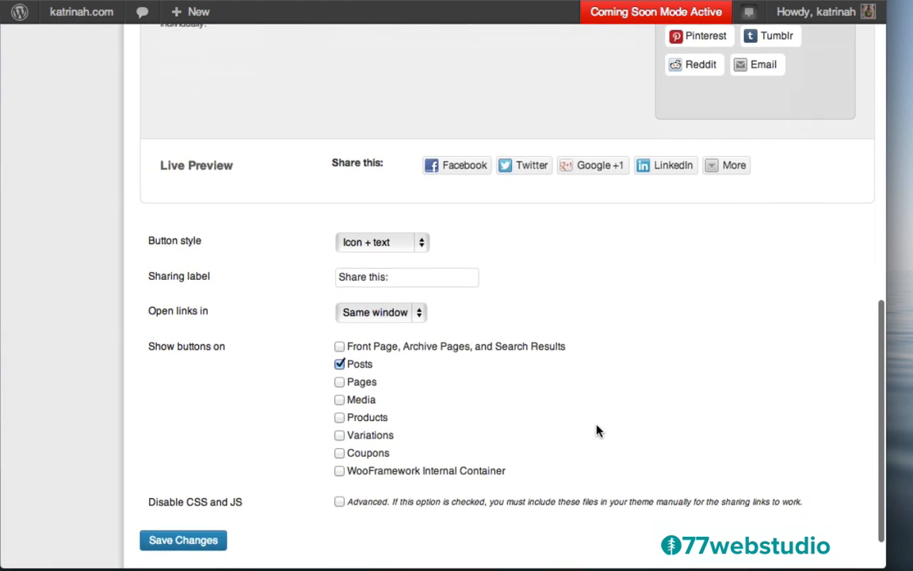
scroll(598, 431, down, 1)
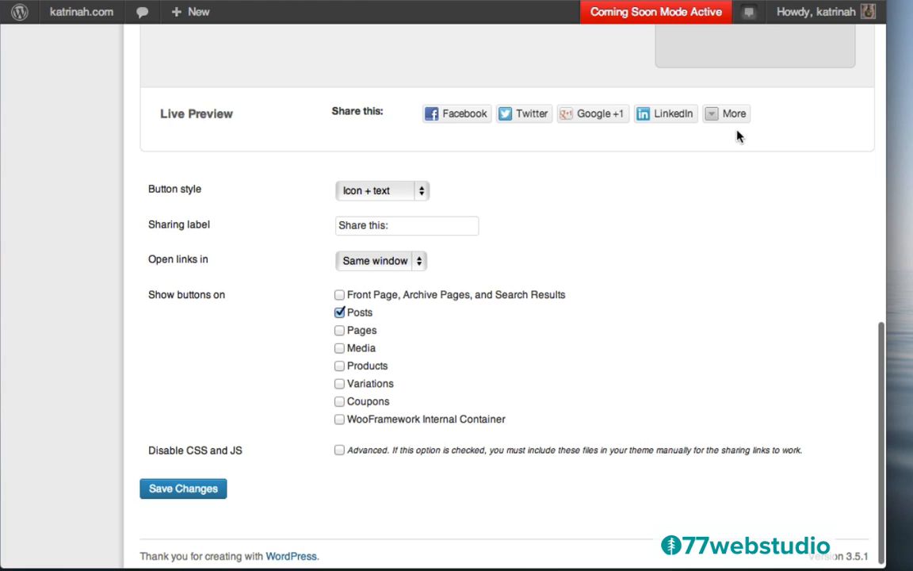
click(711, 117)
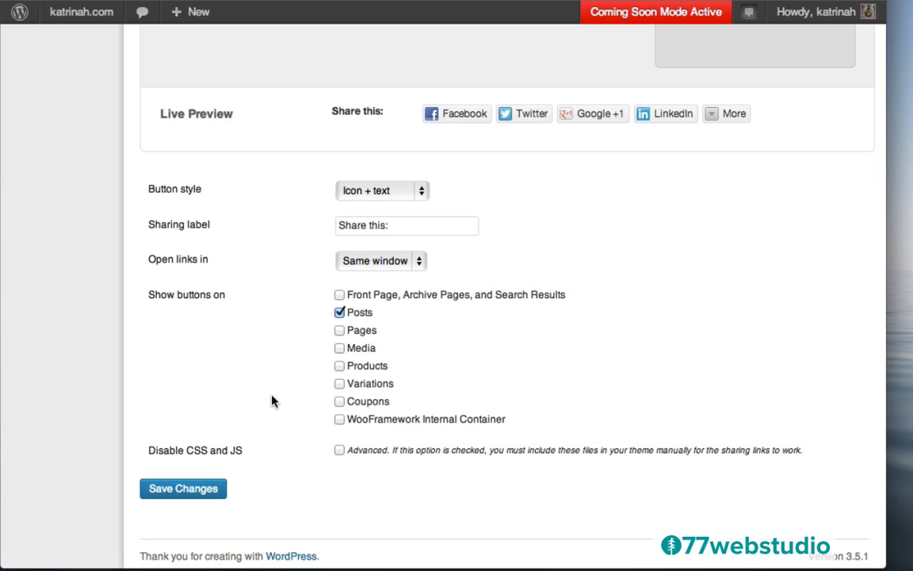
click(179, 491)
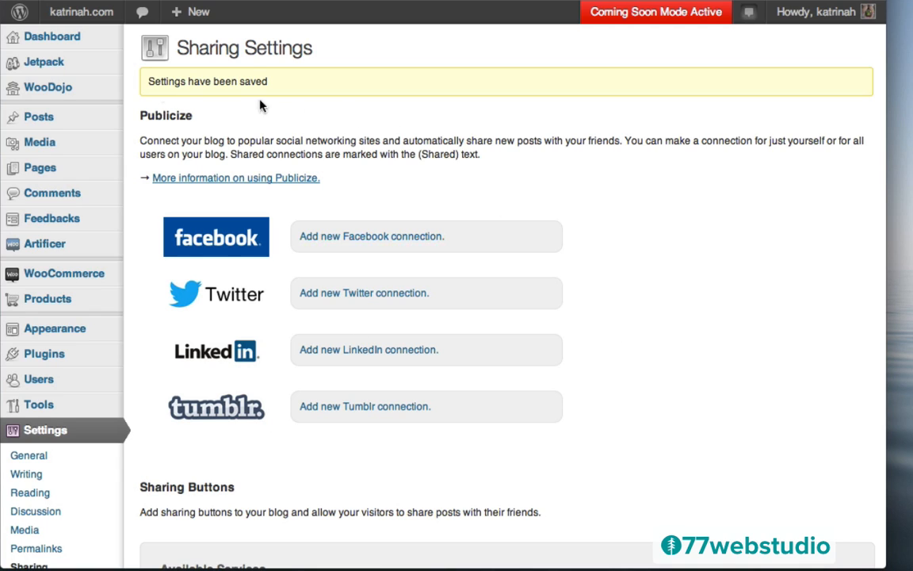
- Return to the Jetpack modules page and activate the Carousel module
mouse_move(41, 62)
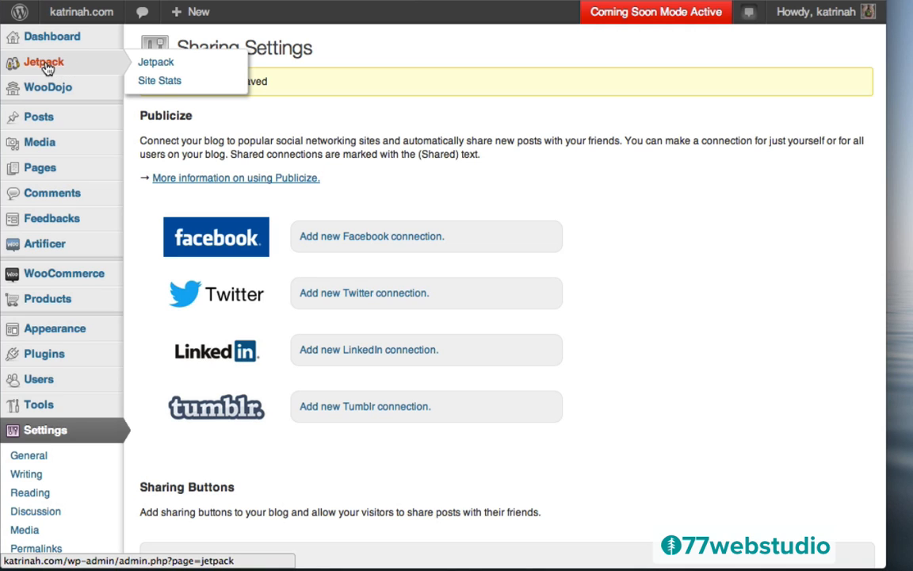
click(45, 67)
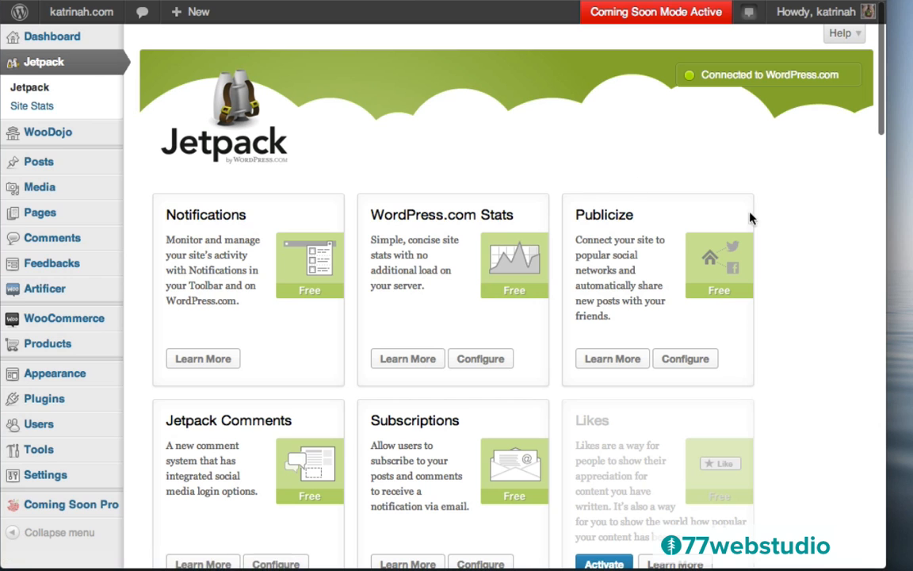
scroll(774, 300, down, 10)
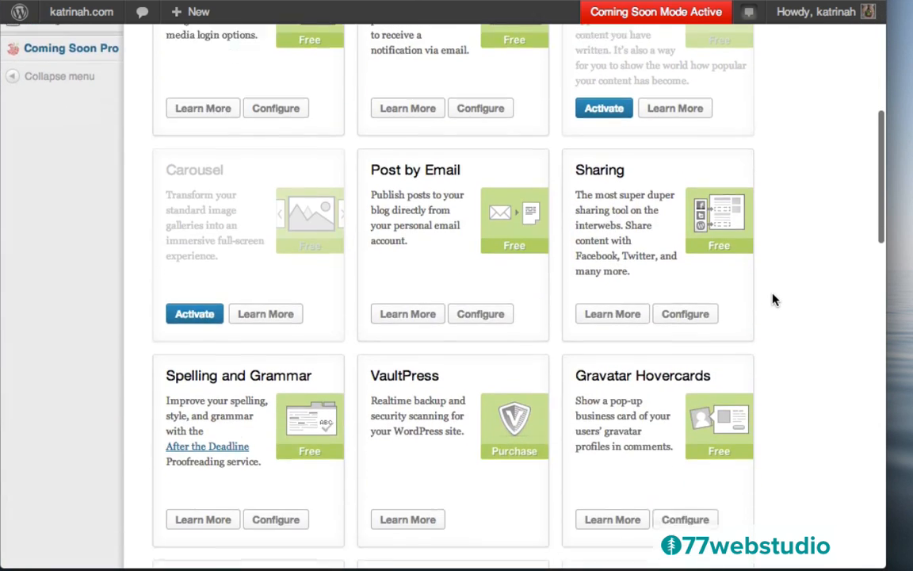
scroll(775, 299, down, 5)
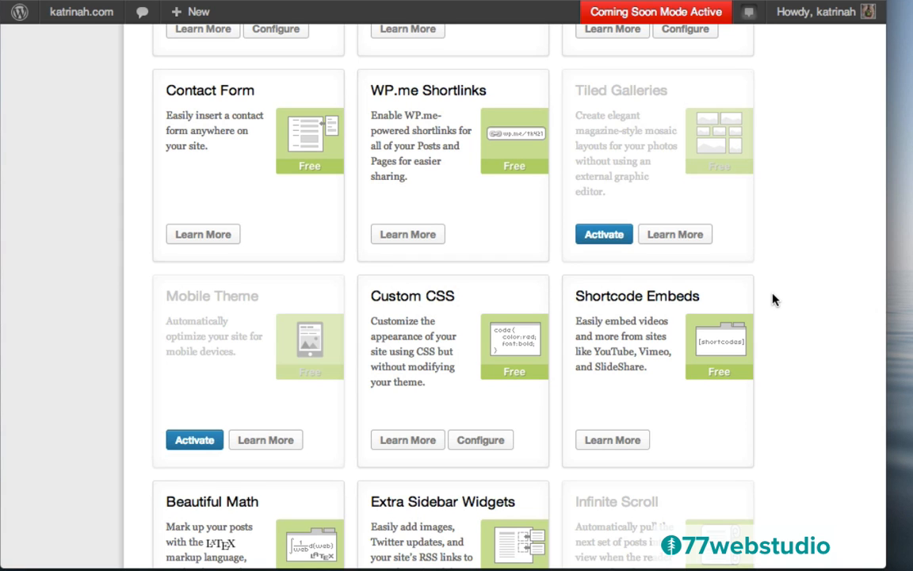
scroll(774, 299, down, 3)
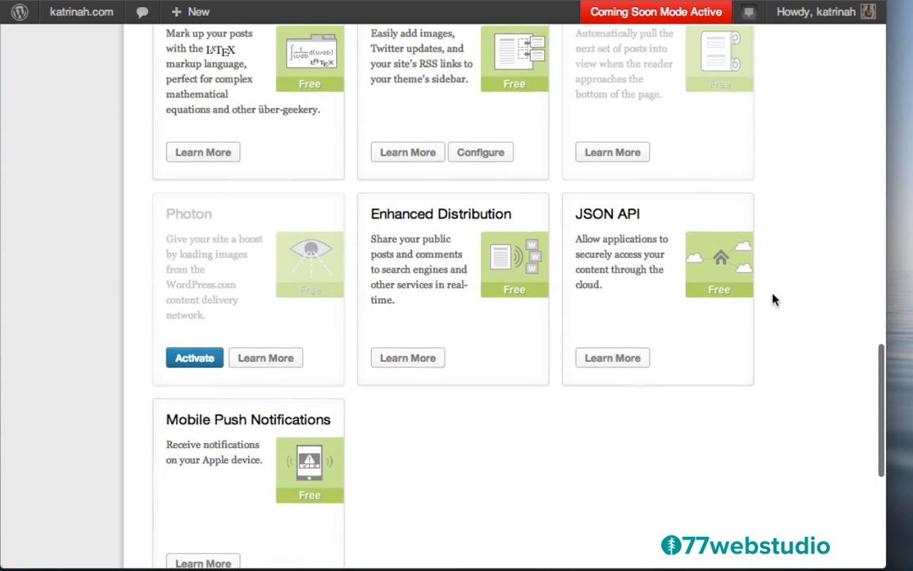
scroll(774, 299, up, 10)
scroll(774, 299, up, 5)
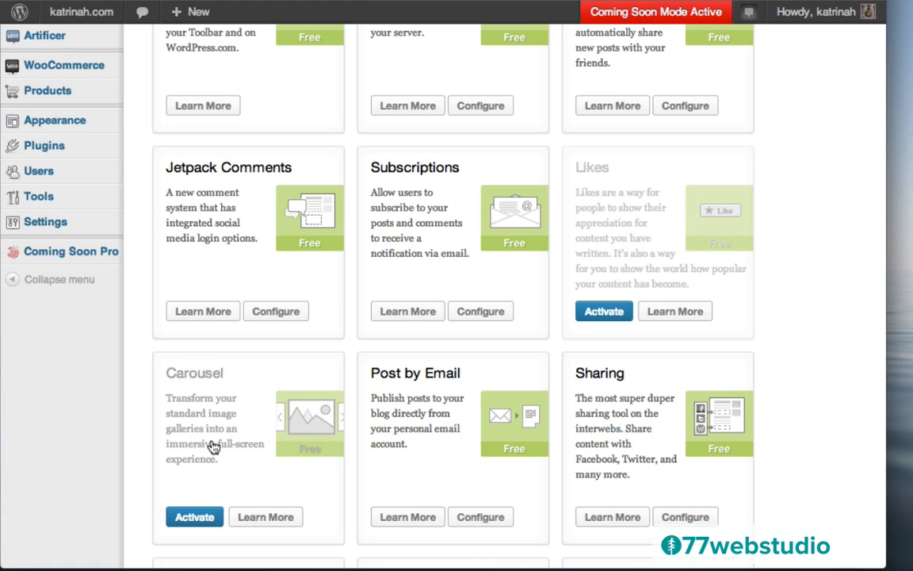
click(193, 519)
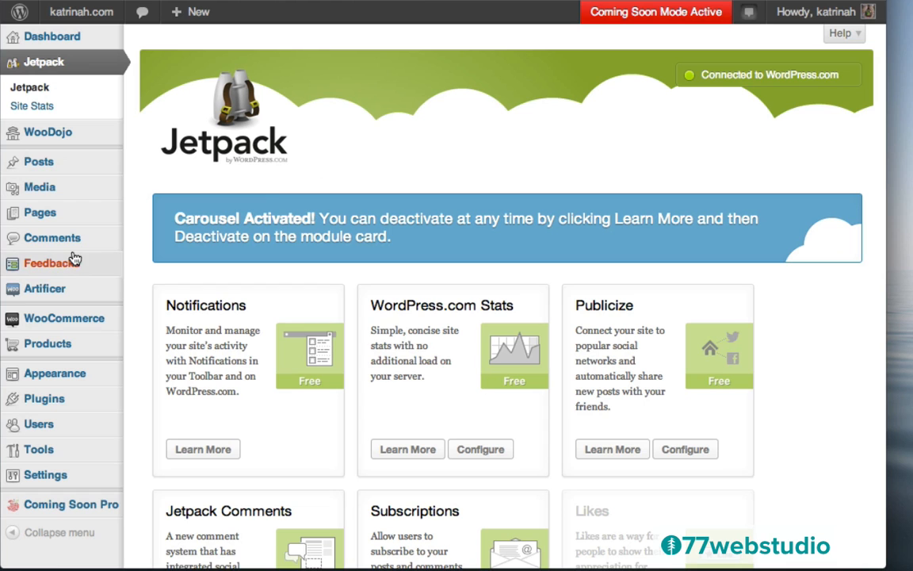
- Open the Portfolio draft from All Pages and place the cursor in its empty body
mouse_move(29, 213)
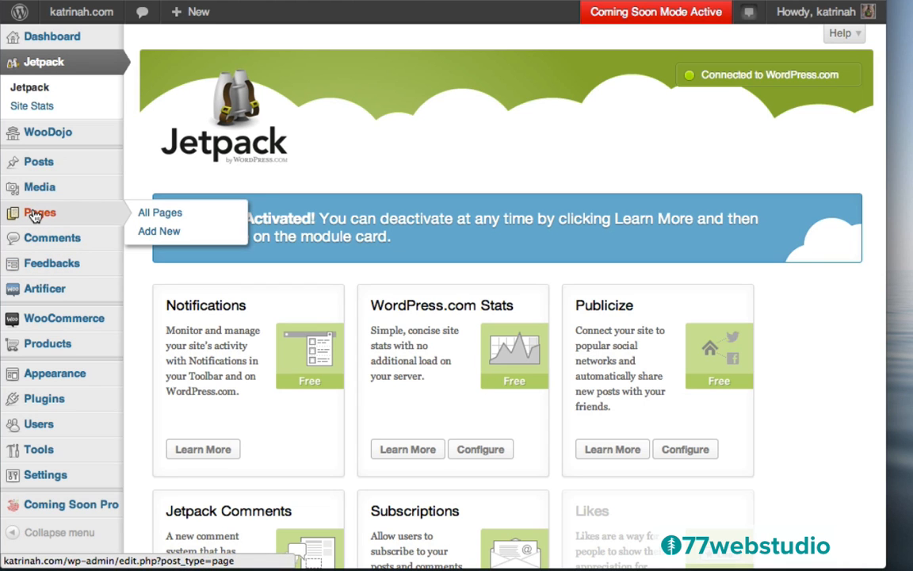
click(35, 217)
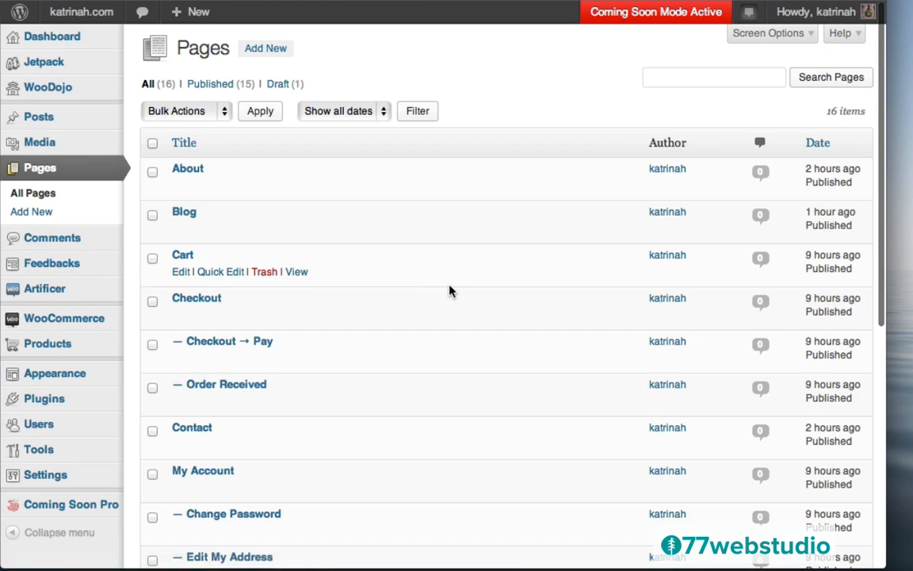
scroll(447, 292, down, 6)
mouse_move(223, 314)
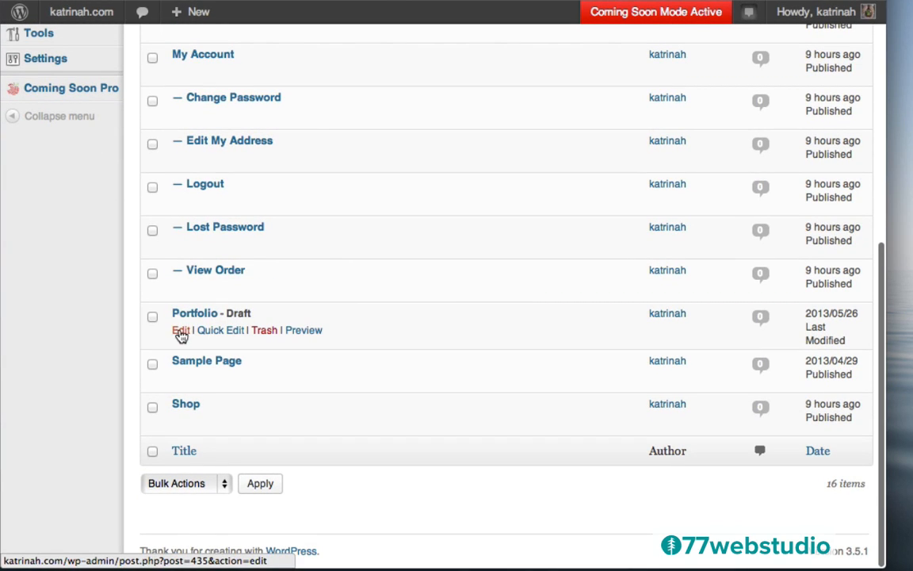
click(179, 332)
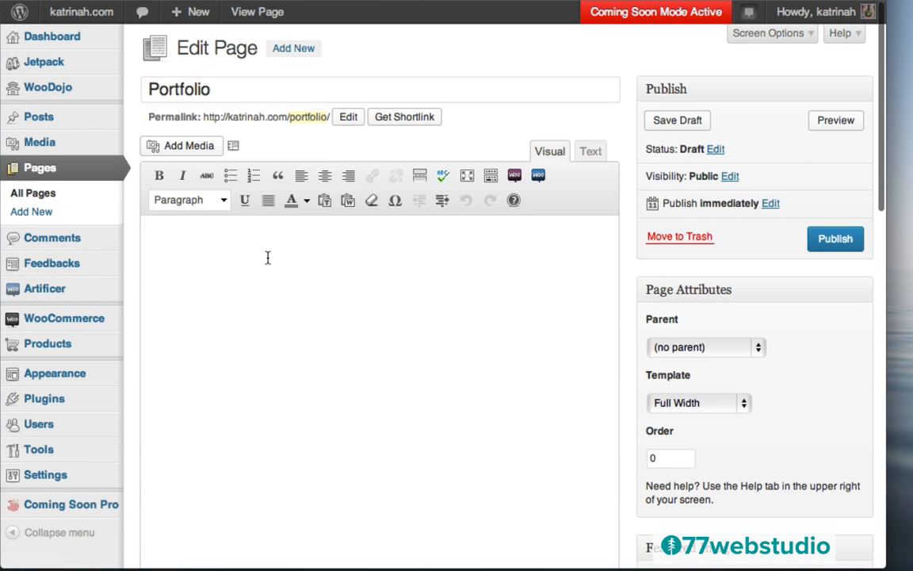
click(156, 232)
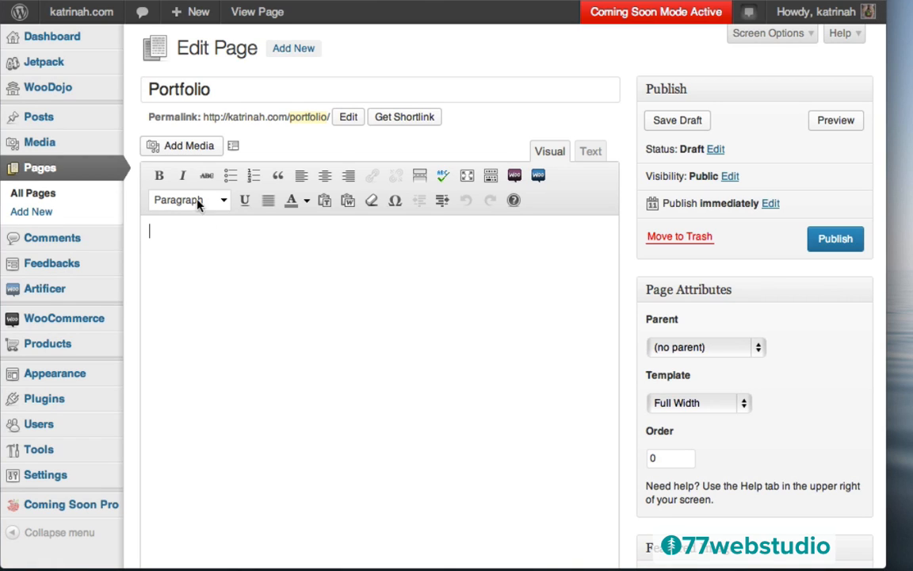
- Start a new media gallery and select all 12 images in the portfolio folder for upload
click(181, 150)
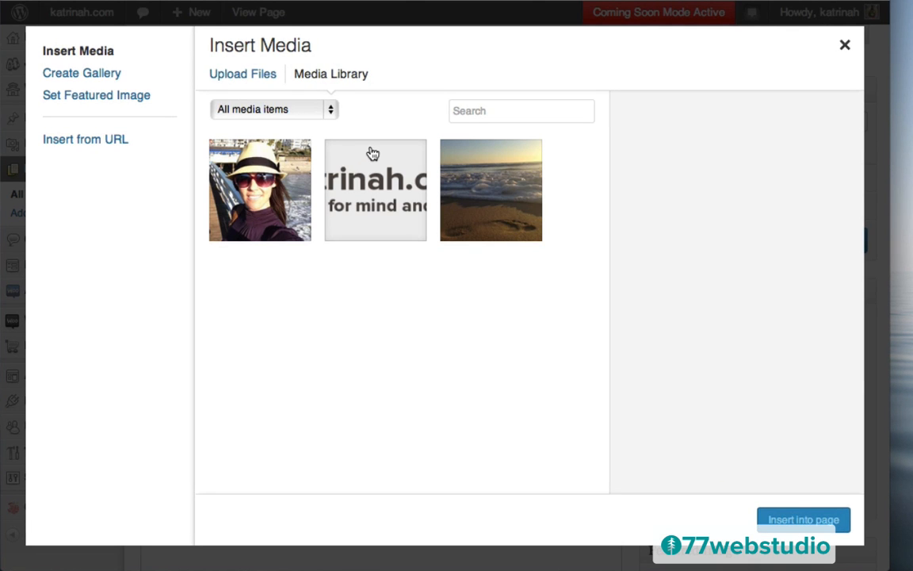
click(84, 79)
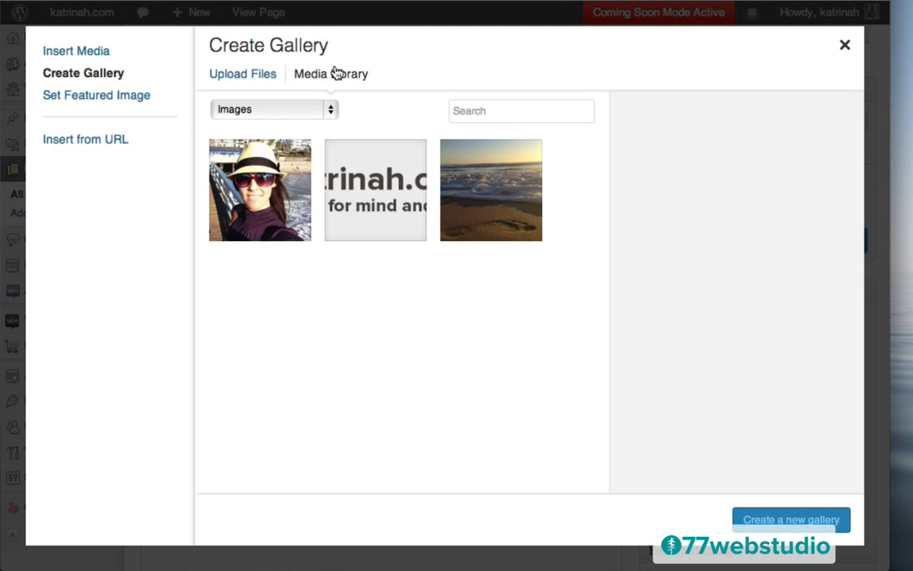
click(233, 80)
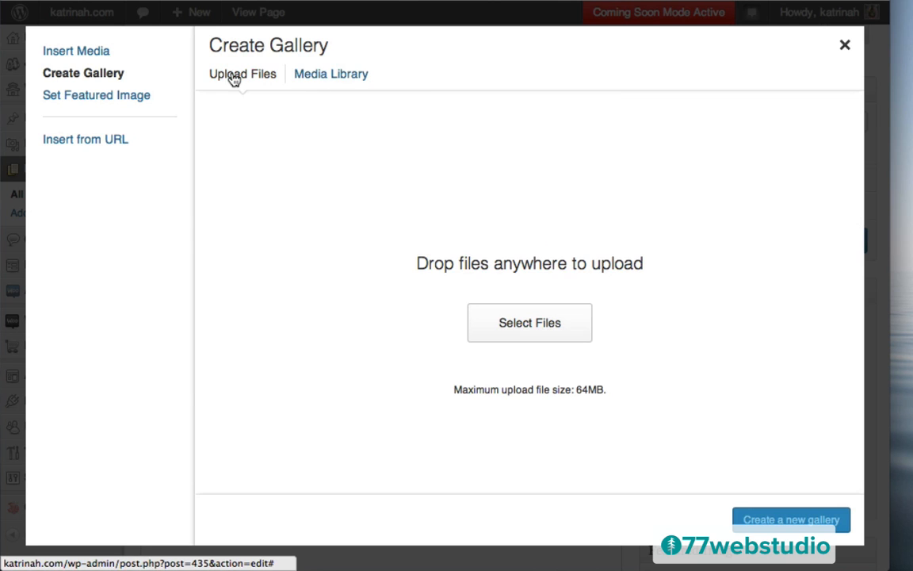
click(533, 325)
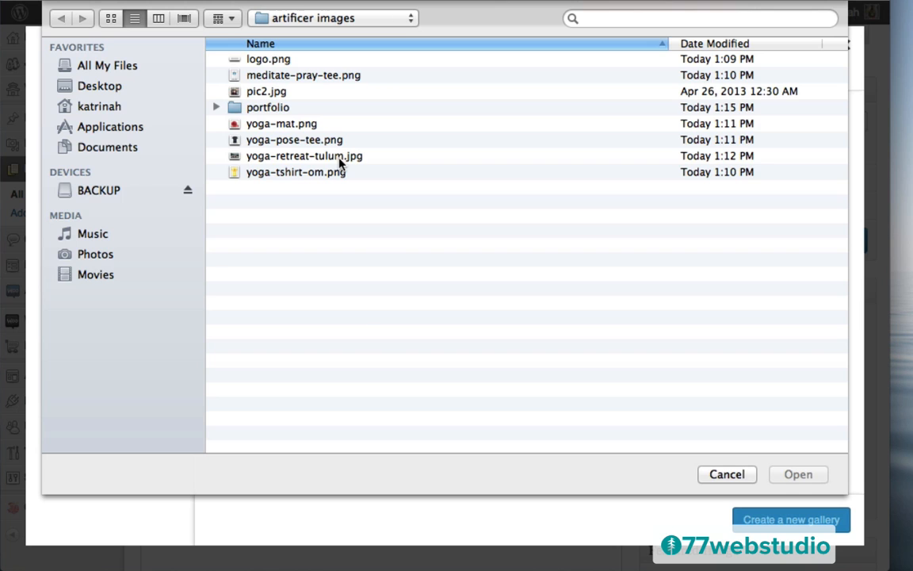
double_click(255, 110)
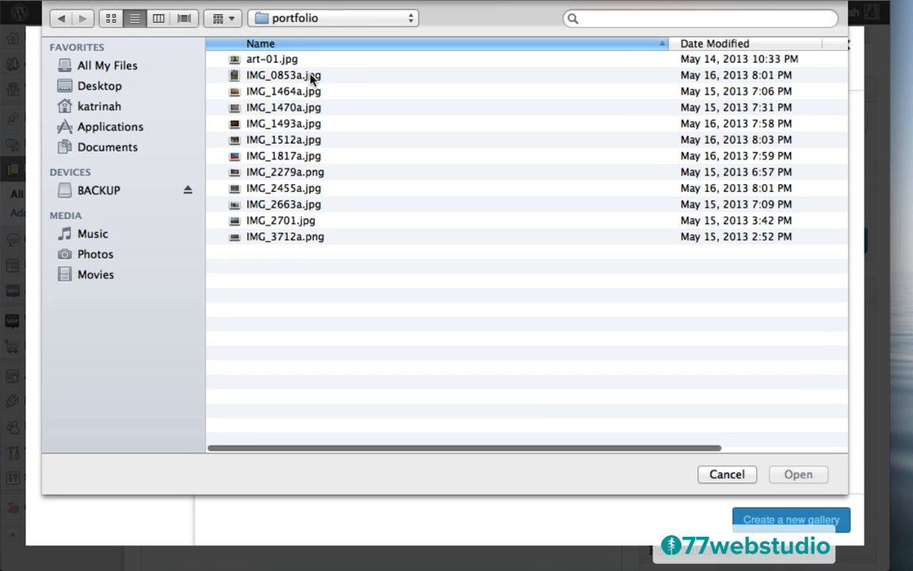
click(261, 61)
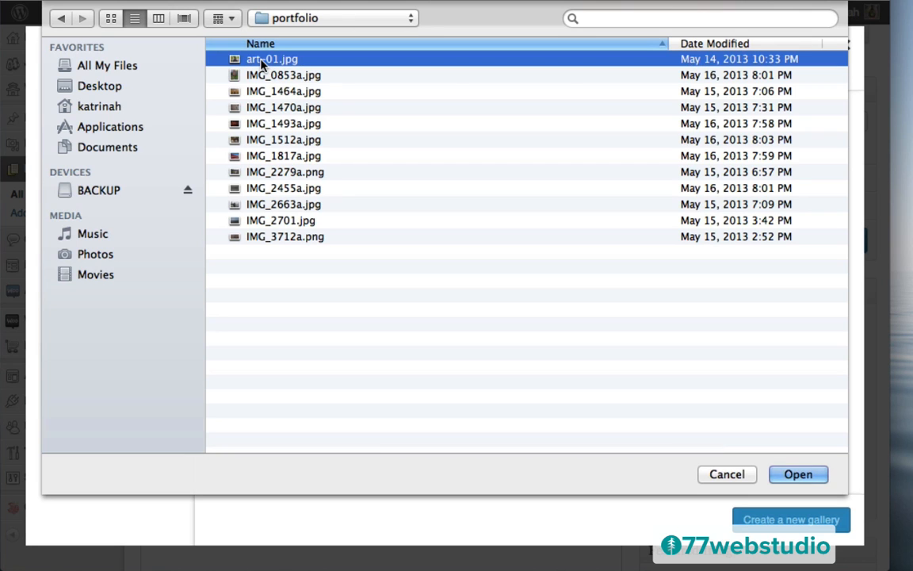
shift+click(270, 237)
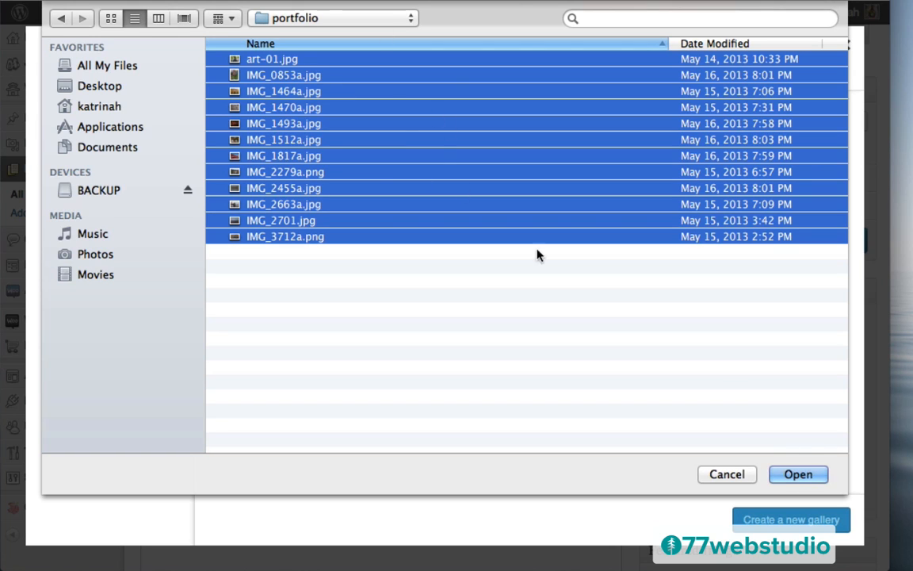
- Upload the 12 images and give the BREATHE image the title and alt text Breathe
click(798, 474)
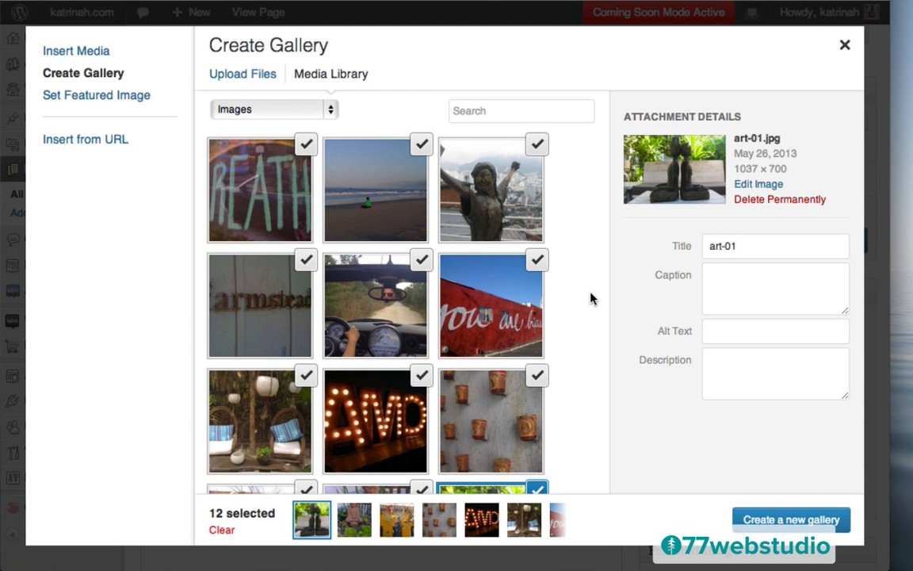
click(258, 181)
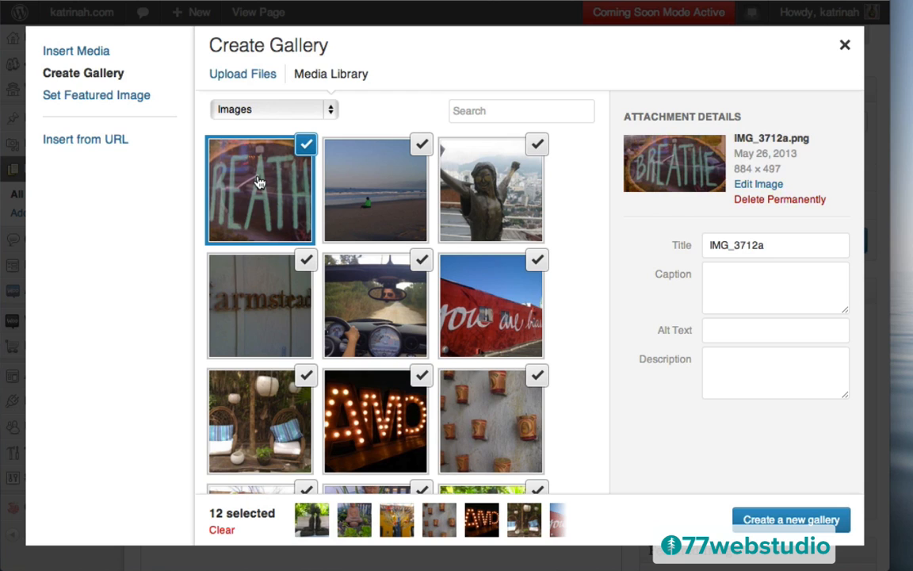
double_click(730, 246)
text(Breathe)
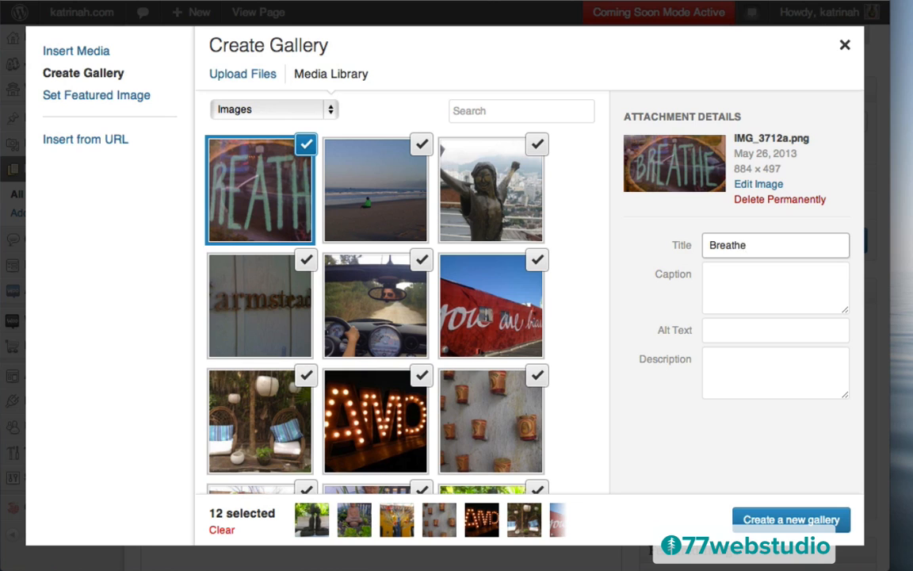
key(super+a)
key(super+c)
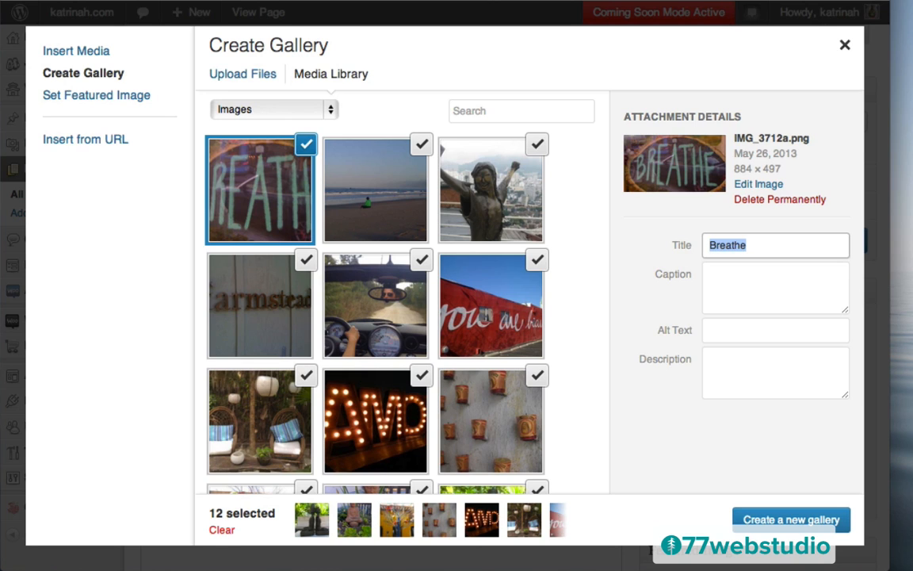
click(729, 332)
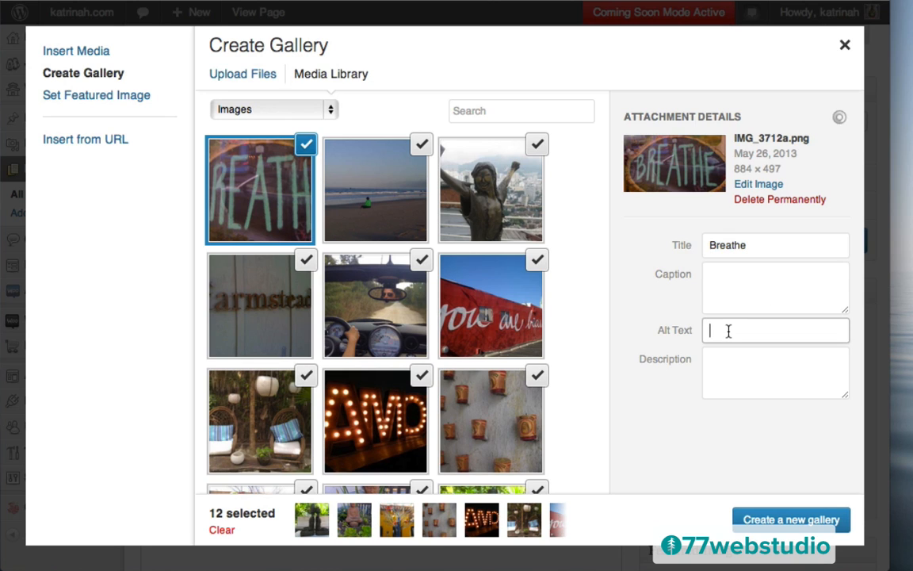
key(super+v)
- Title the beach photo Beach with alt text Beach, then create the new gallery
click(358, 191)
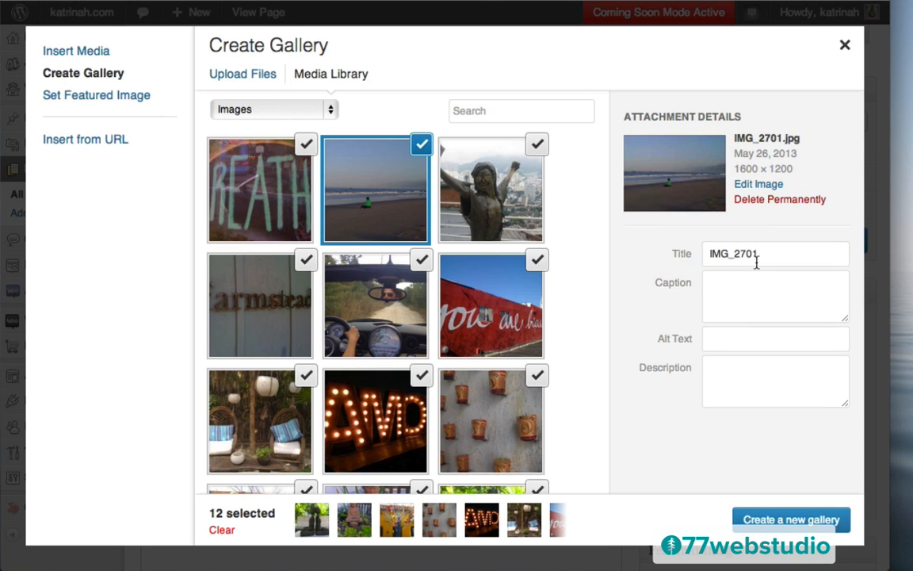
click(743, 264)
key(super+a)
text(B)
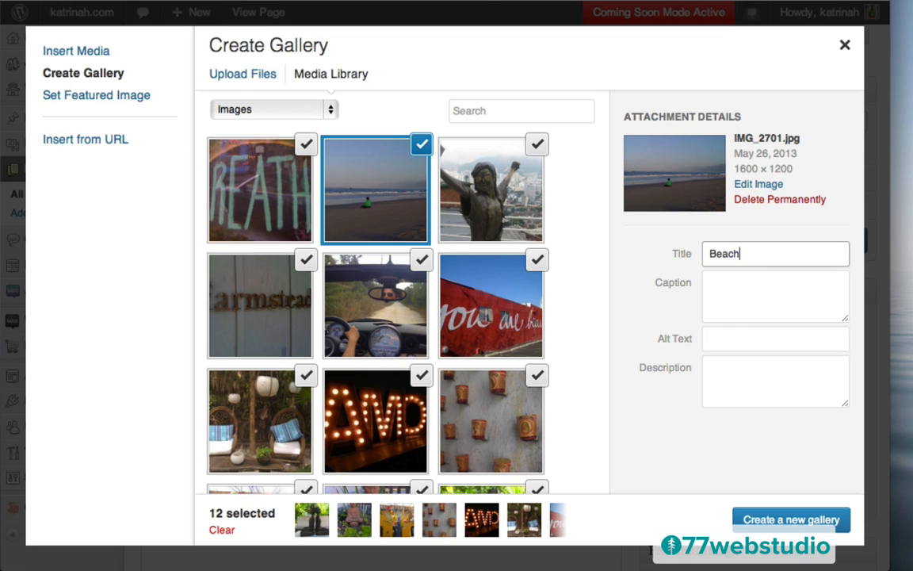
key(Tab)
key(Tab)
text(Beach)
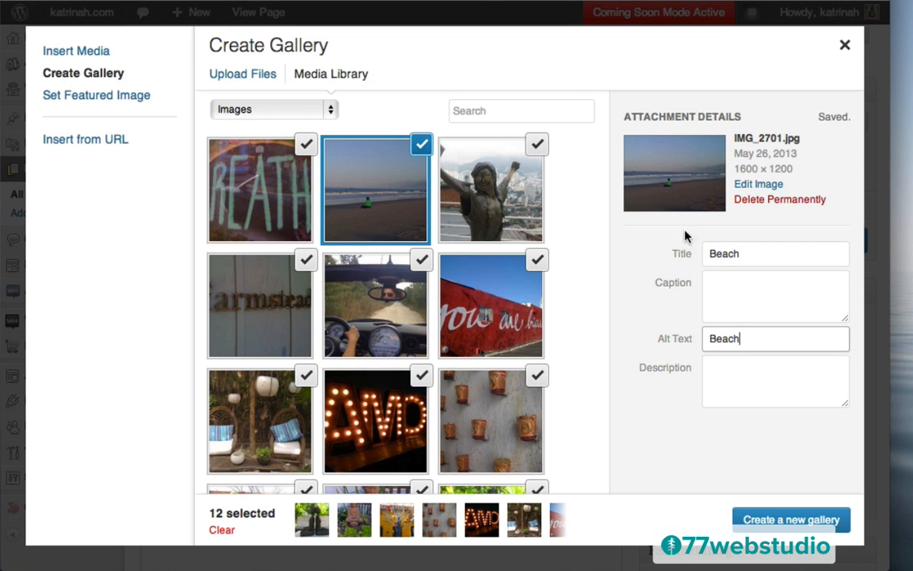
click(532, 178)
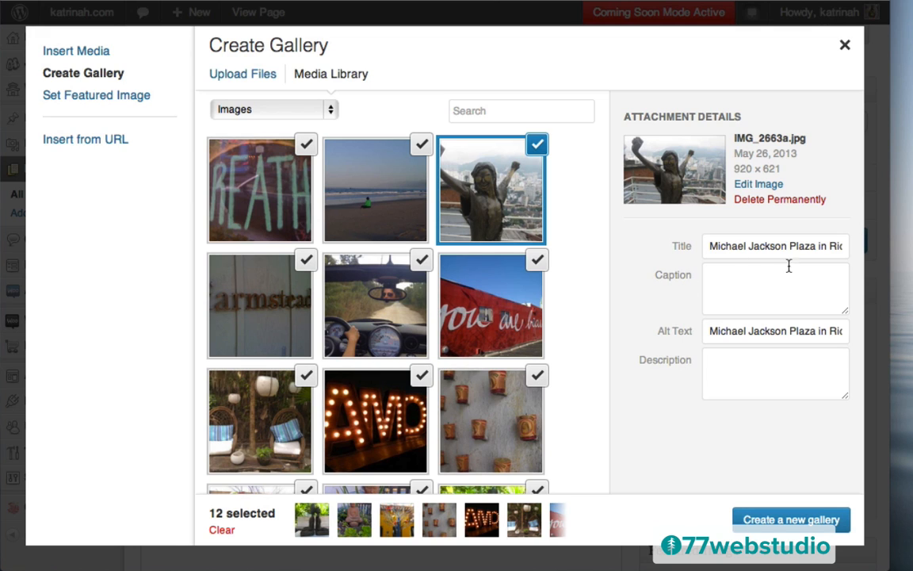
click(787, 520)
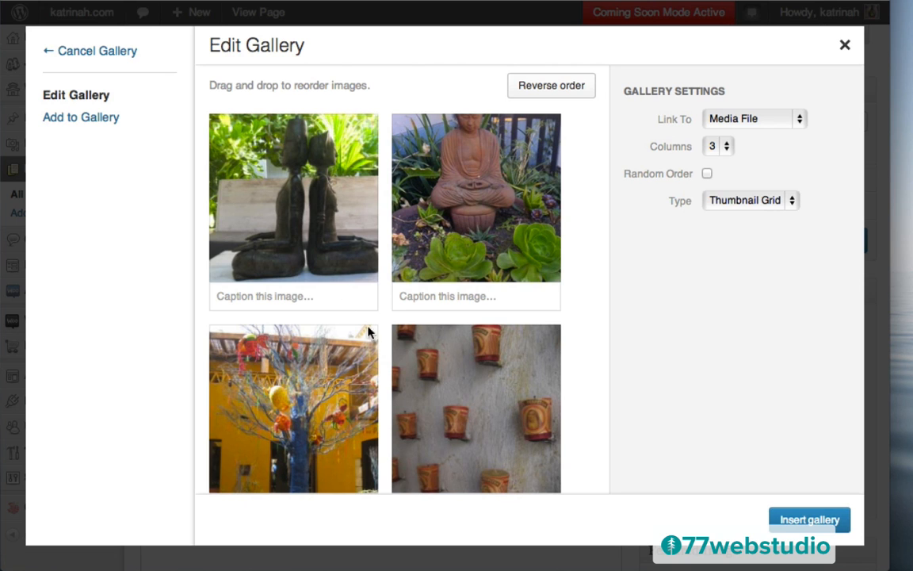
- Reorder the gallery with the car photo first, keep 3 columns, and insert it into the page
drag(475, 377, 306, 369)
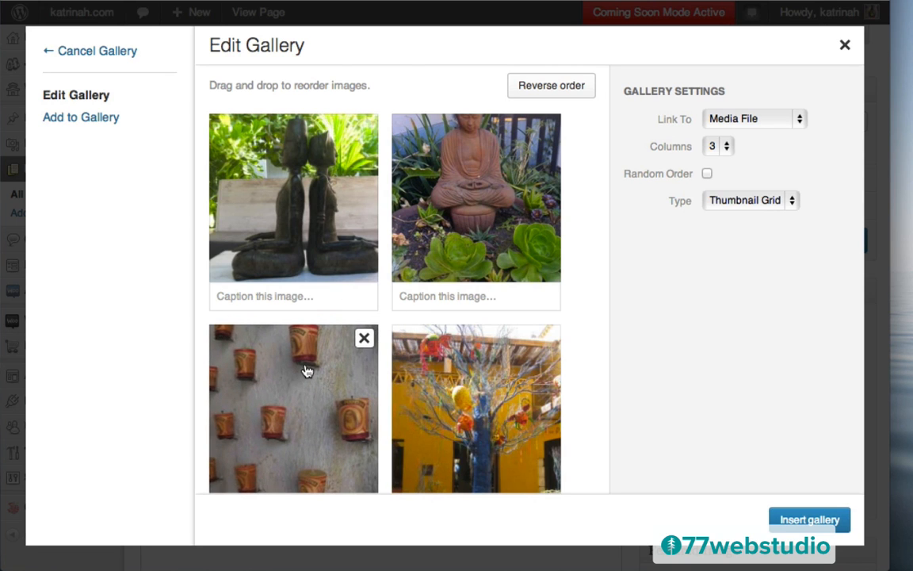
scroll(595, 351, down, 3)
scroll(595, 350, down, 3)
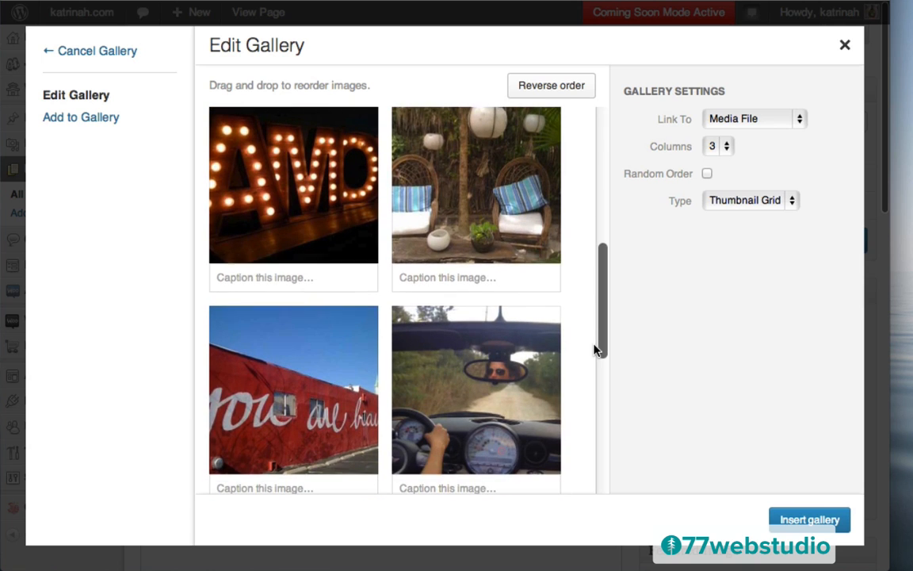
drag(481, 399, 306, 210)
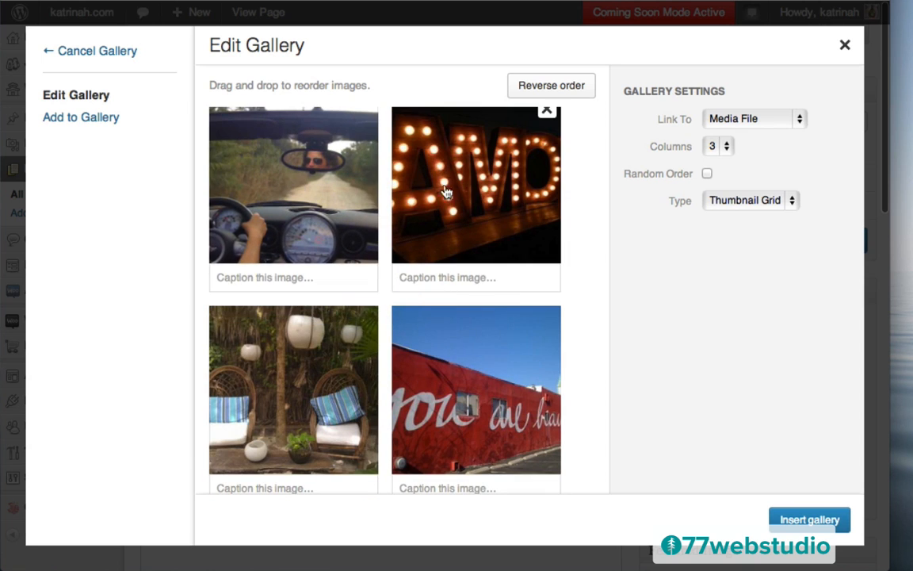
drag(465, 180, 519, 380)
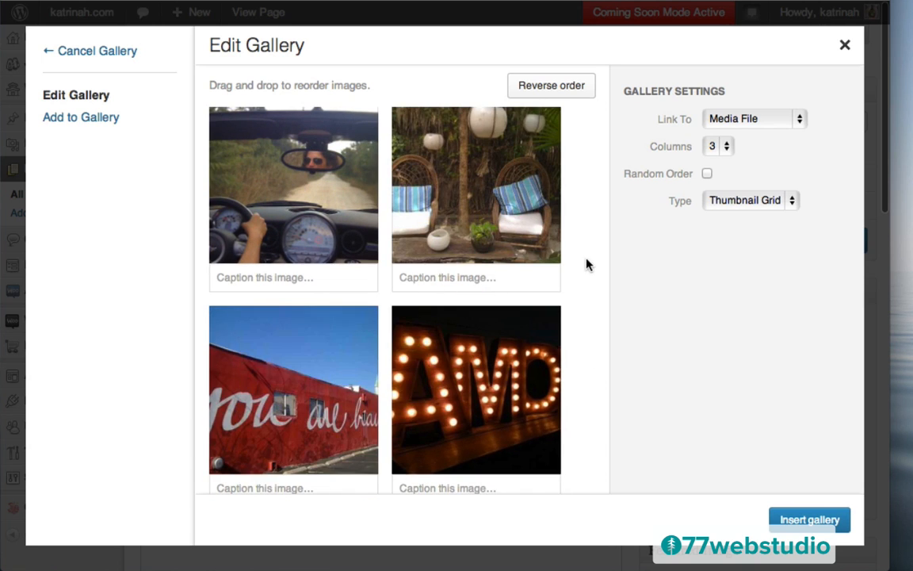
scroll(586, 265, up, 5)
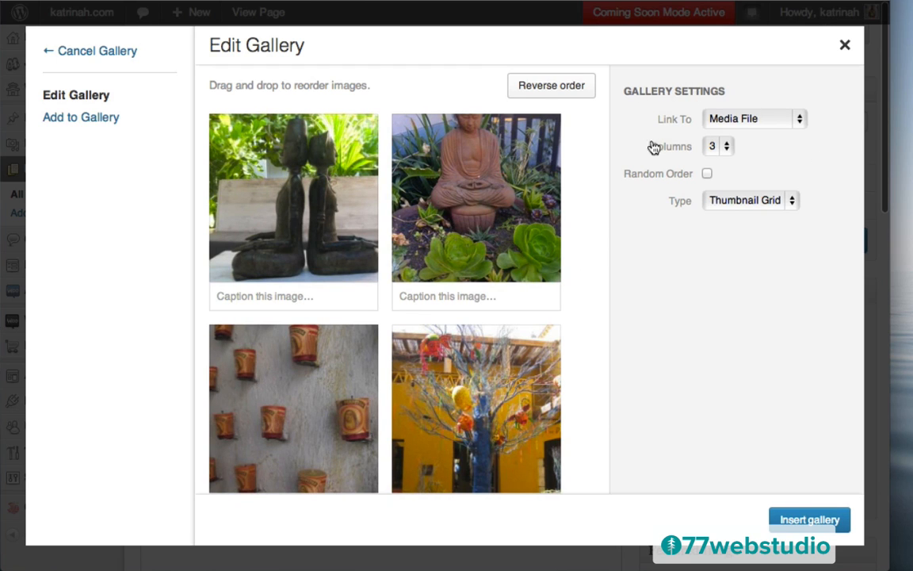
click(716, 147)
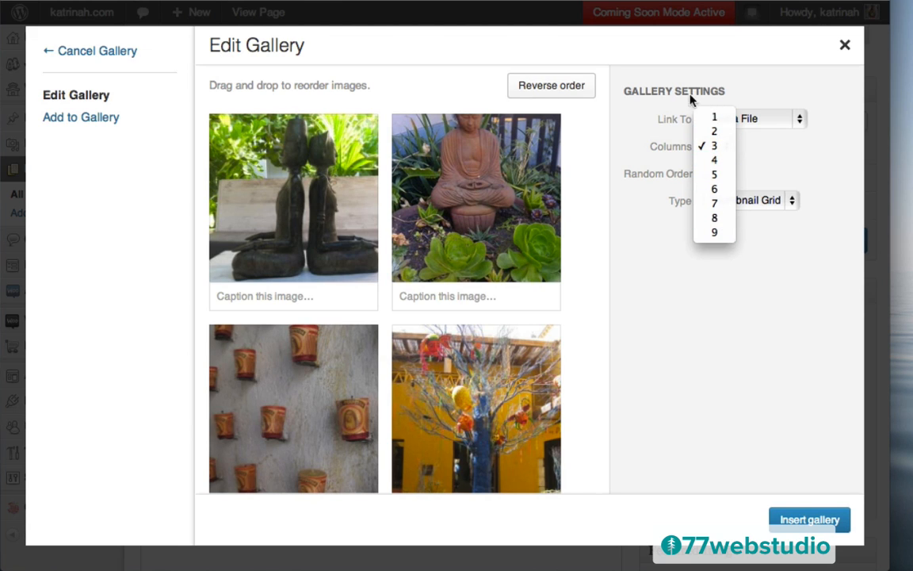
click(714, 146)
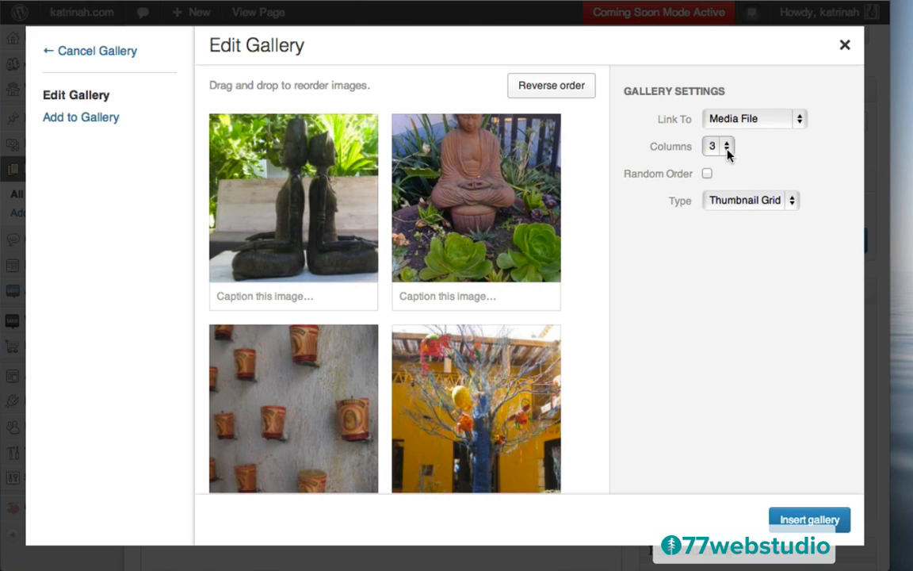
click(808, 521)
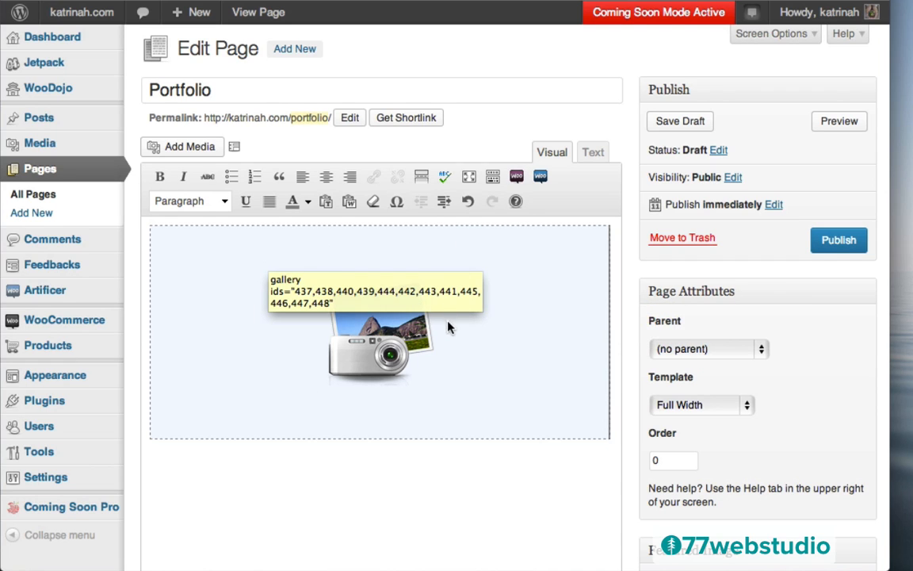
- Check the gallery shortcode in the Text view, then publish the Portfolio page and view it live
click(593, 154)
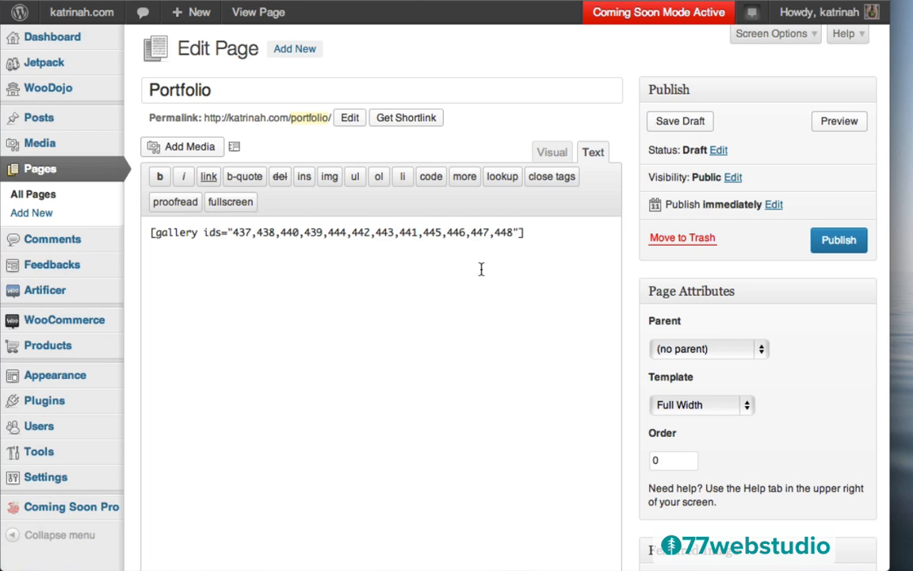
click(546, 154)
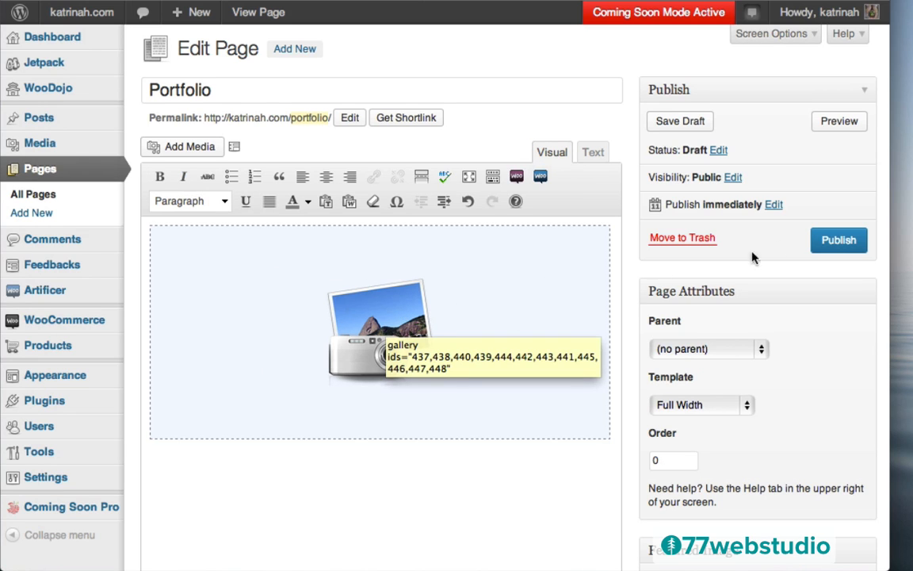
click(834, 243)
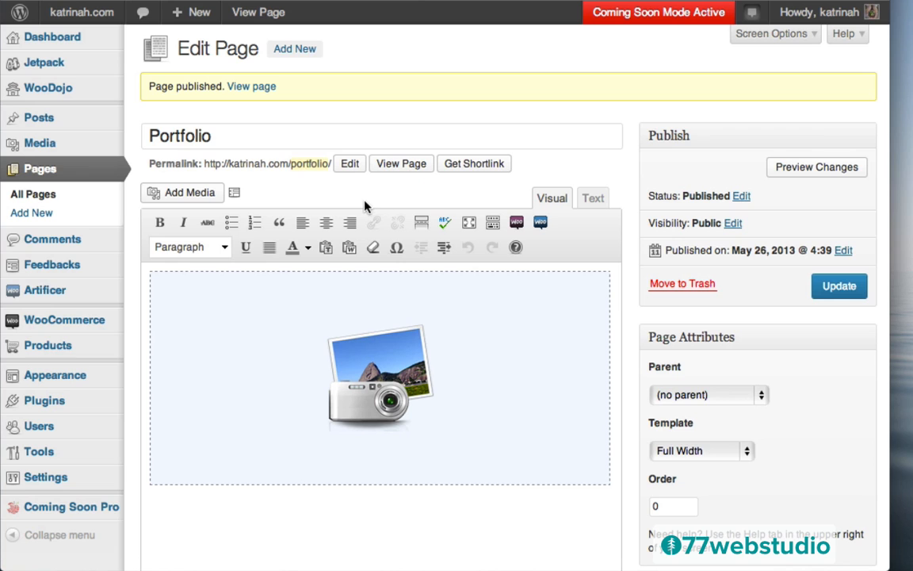
click(240, 93)
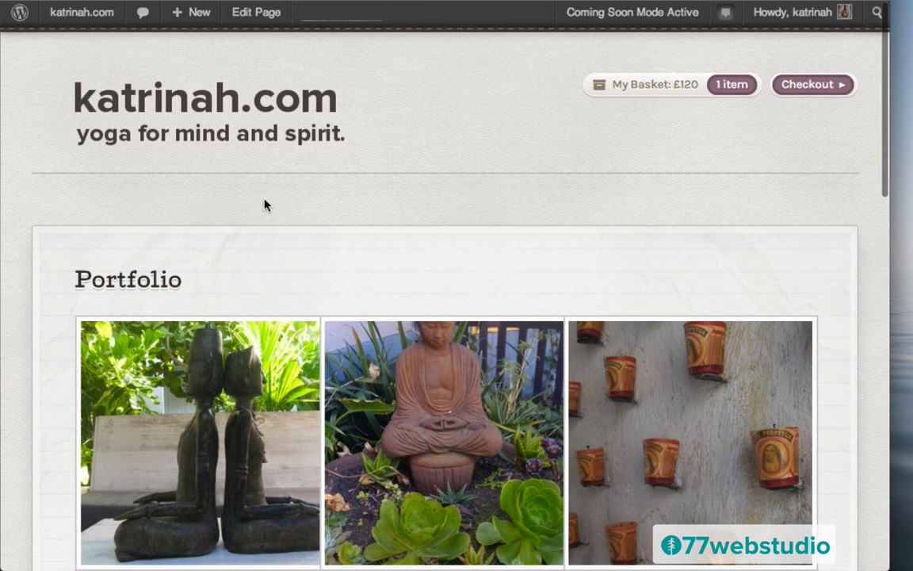
scroll(59, 397, down, 13)
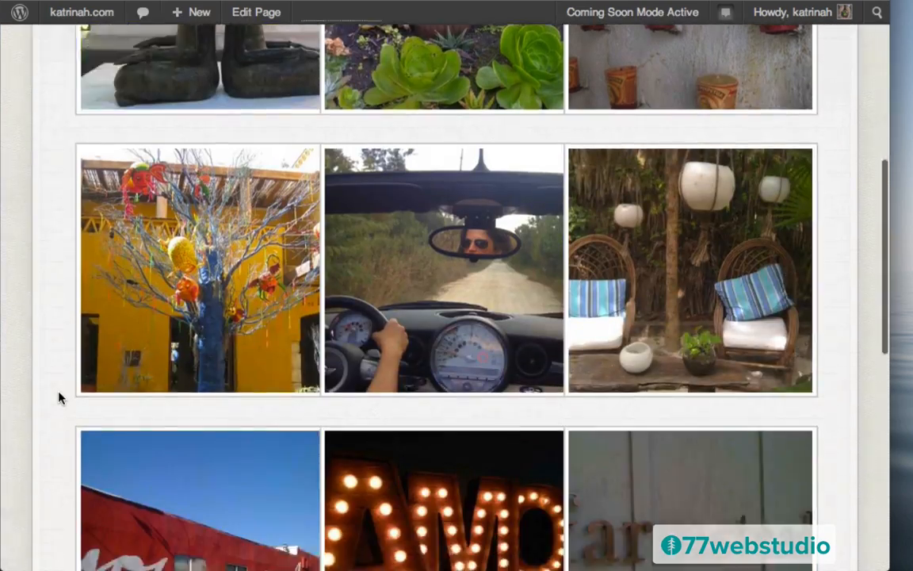
scroll(58, 397, up, 13)
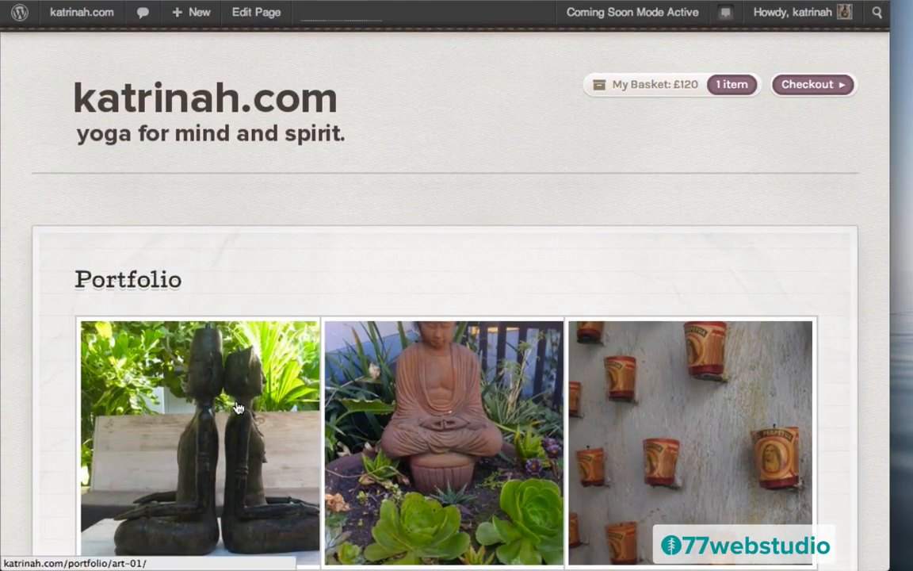
click(192, 436)
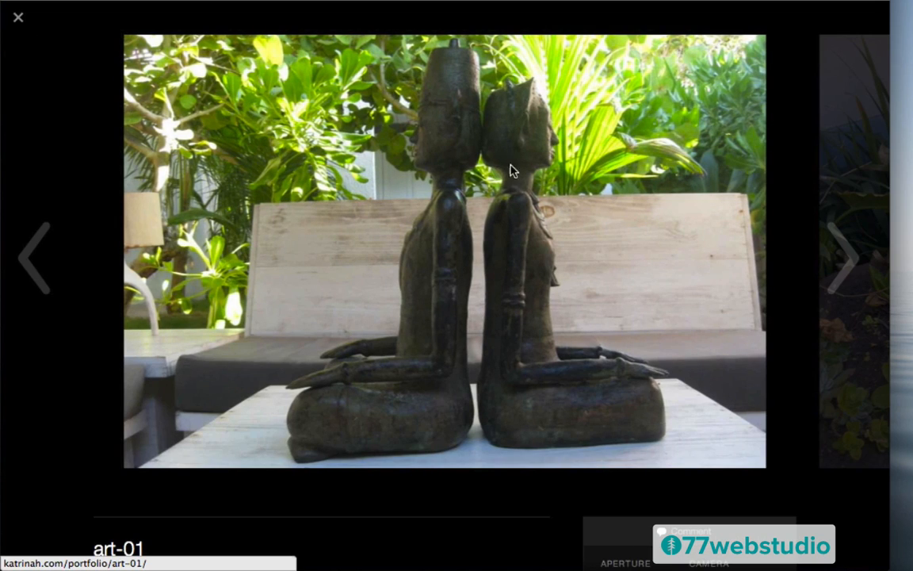
click(836, 254)
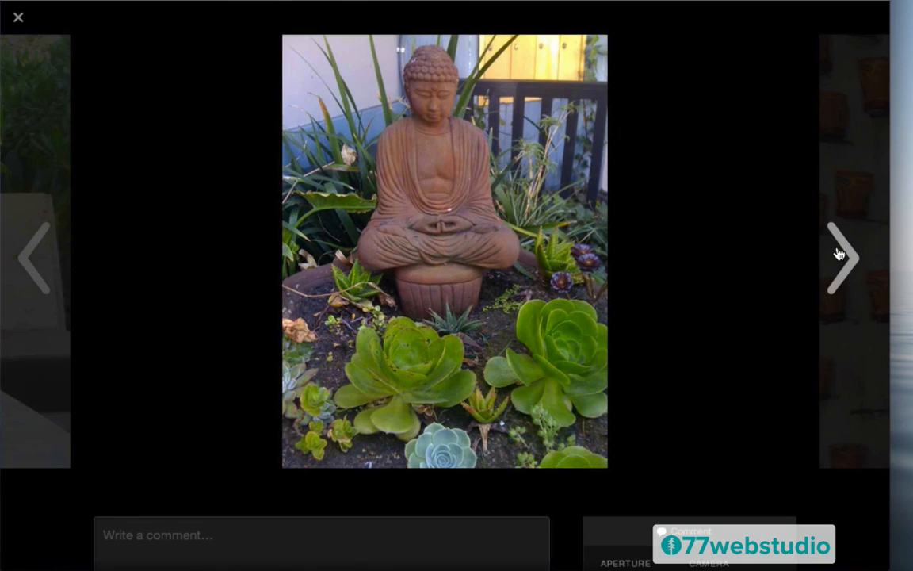
click(838, 253)
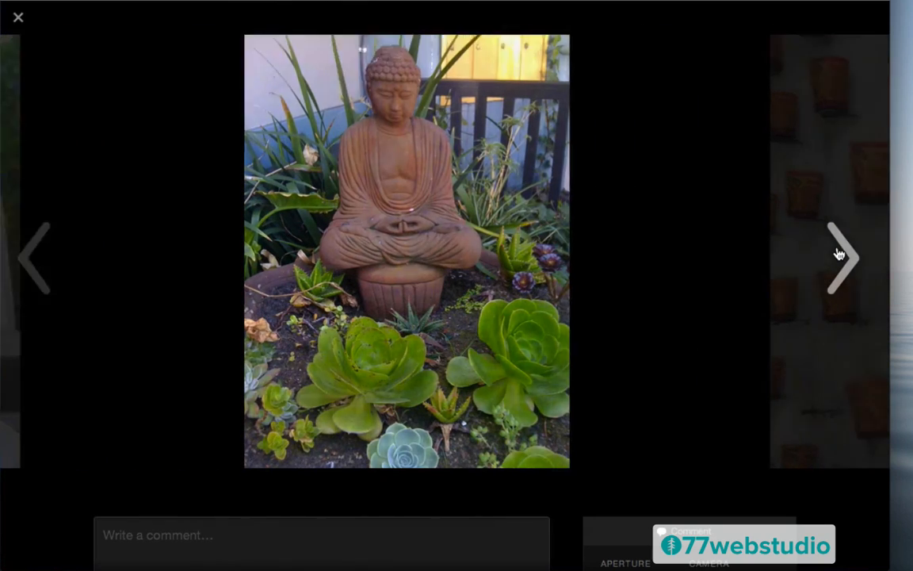
click(839, 254)
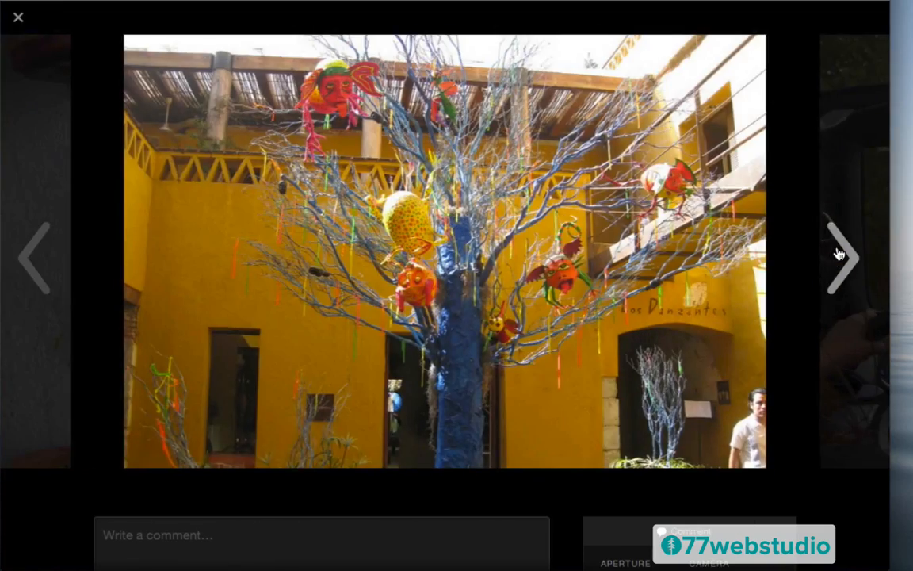
click(838, 253)
click(18, 18)
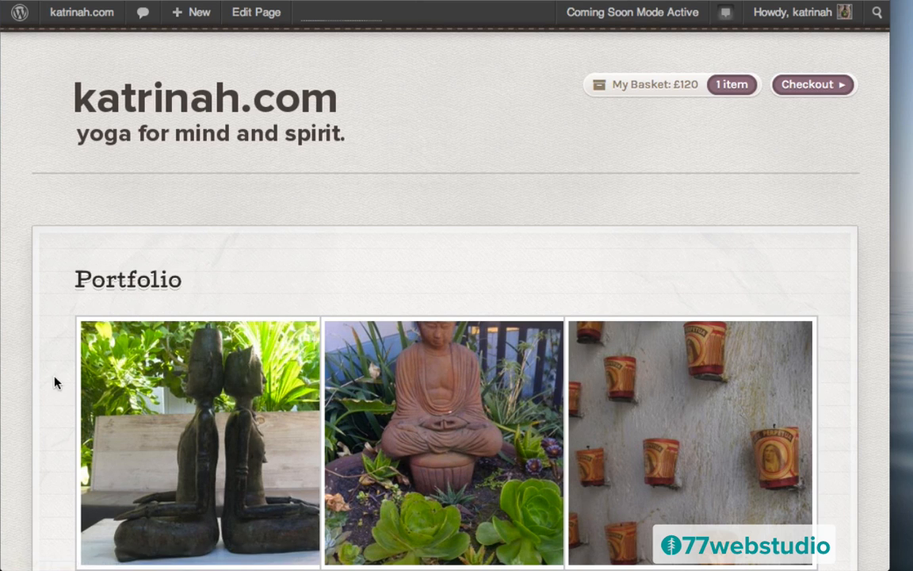
scroll(54, 382, down, 5)
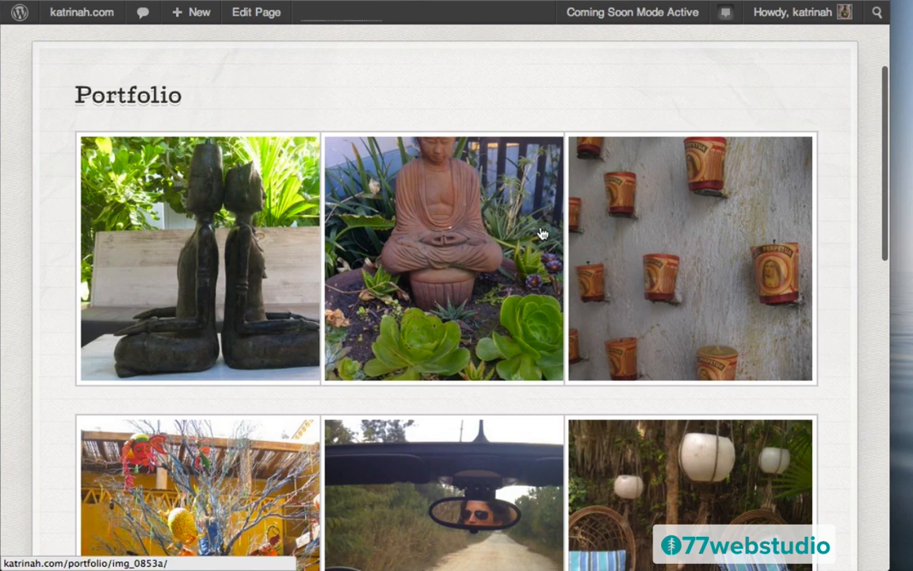
scroll(44, 232, up, 1)
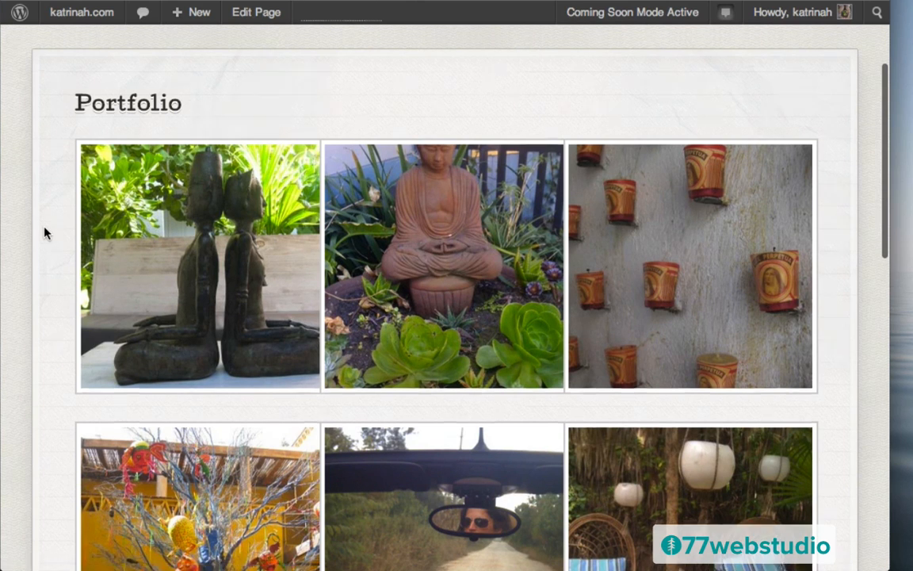
scroll(45, 232, up, 5)
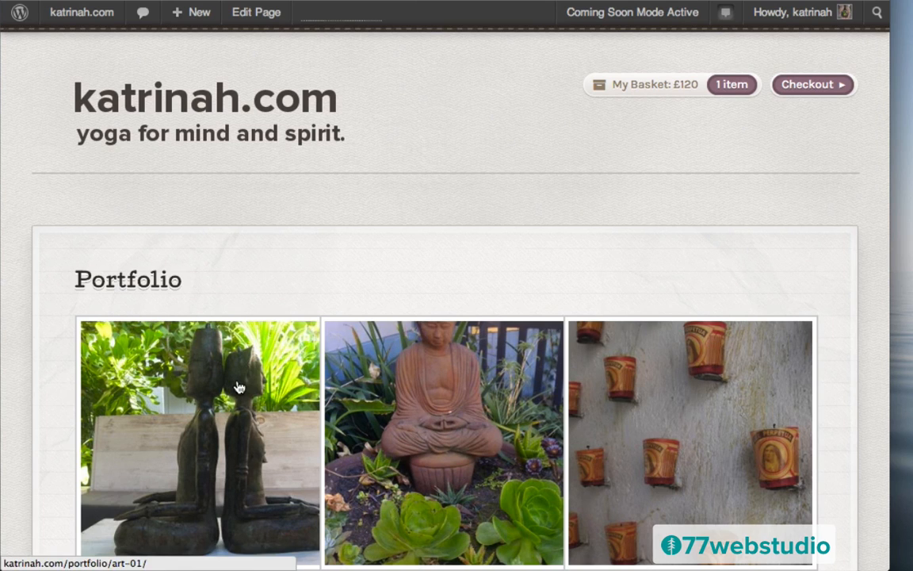
mouse_move(67, 17)
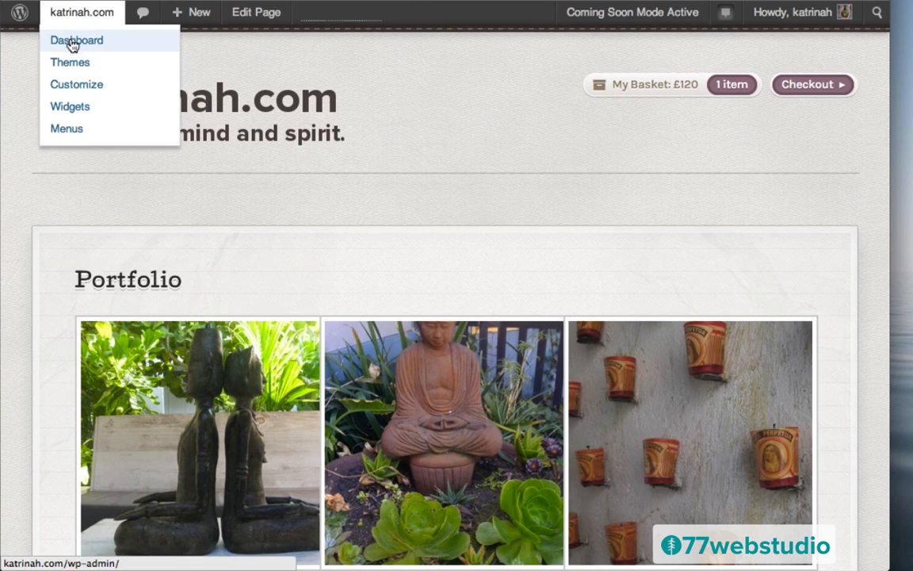
- Save Media Settings with 300×300 cropped thumbnails, 300×300 medium and 1024×1024 large sizes
click(72, 44)
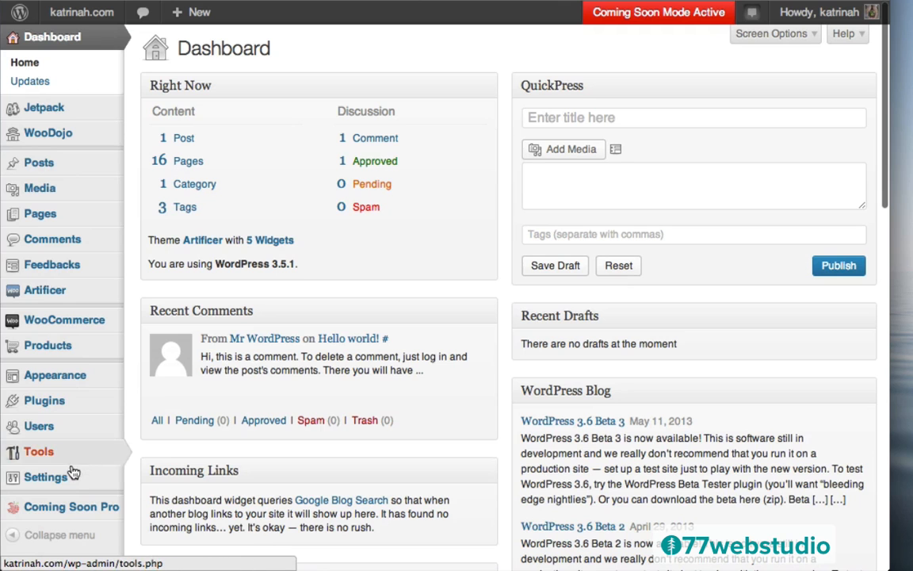
mouse_move(69, 481)
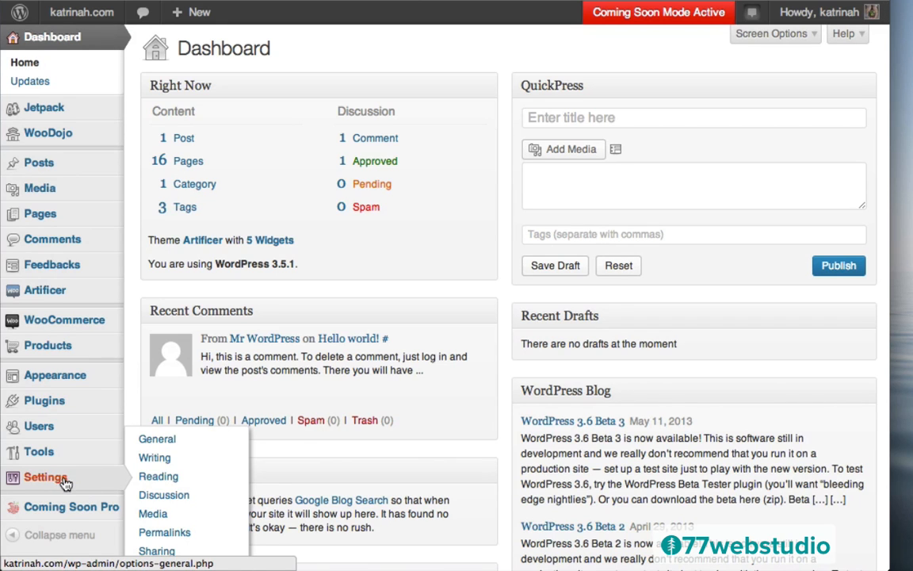
click(154, 514)
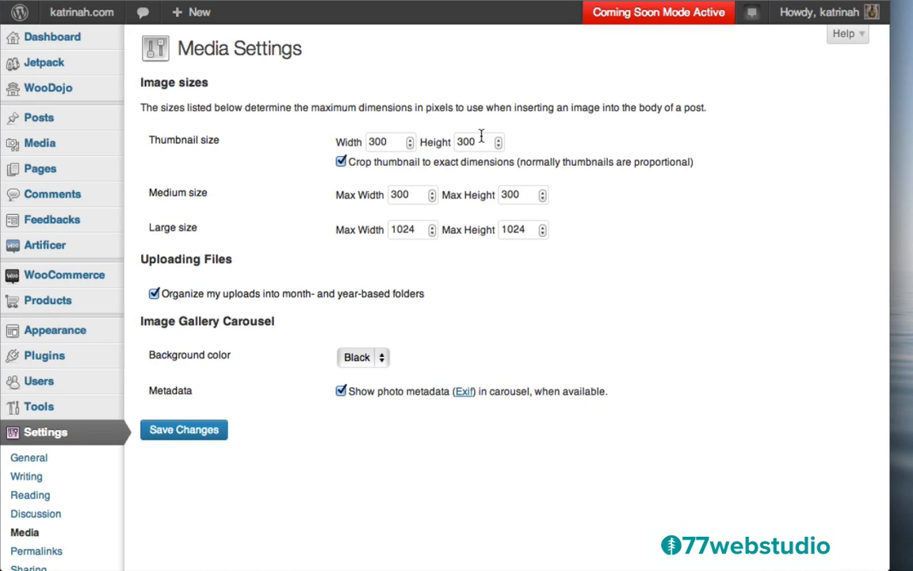
click(199, 431)
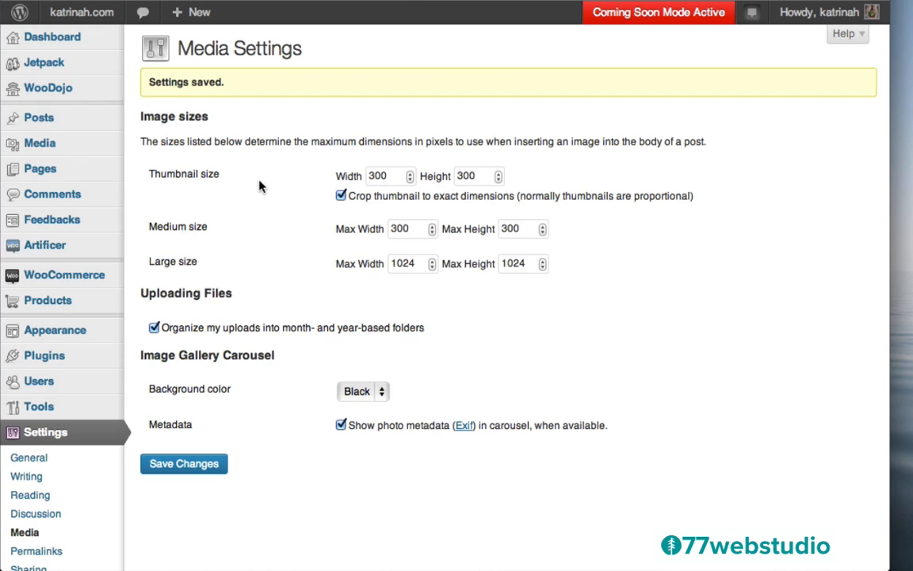
mouse_move(57, 357)
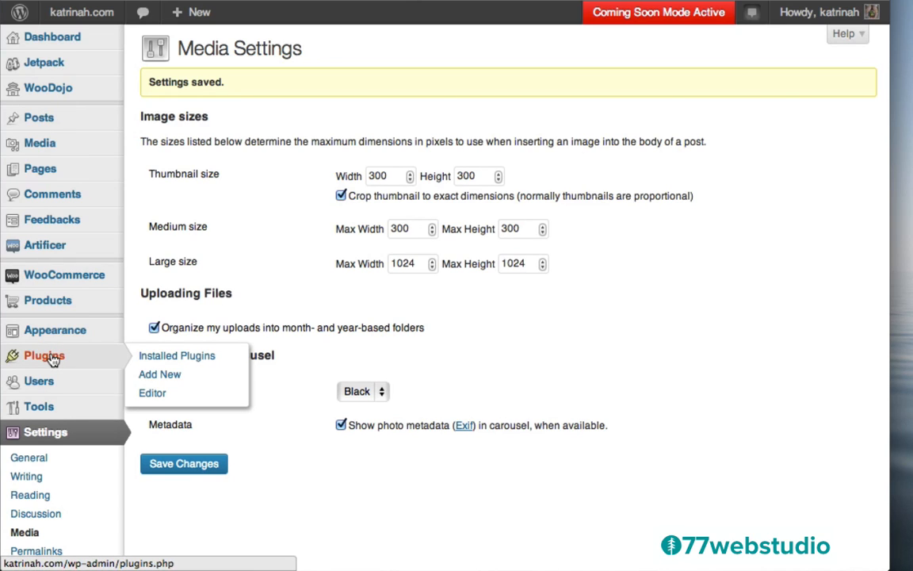
- Search the plugin directory for Regenerate Thumbnails, then install and activate version 2.2.4
click(54, 359)
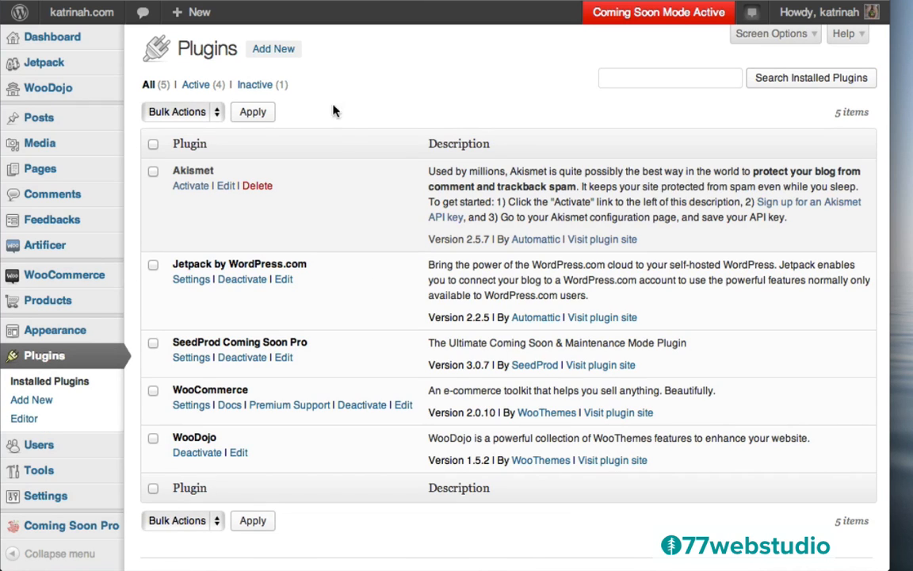
click(273, 51)
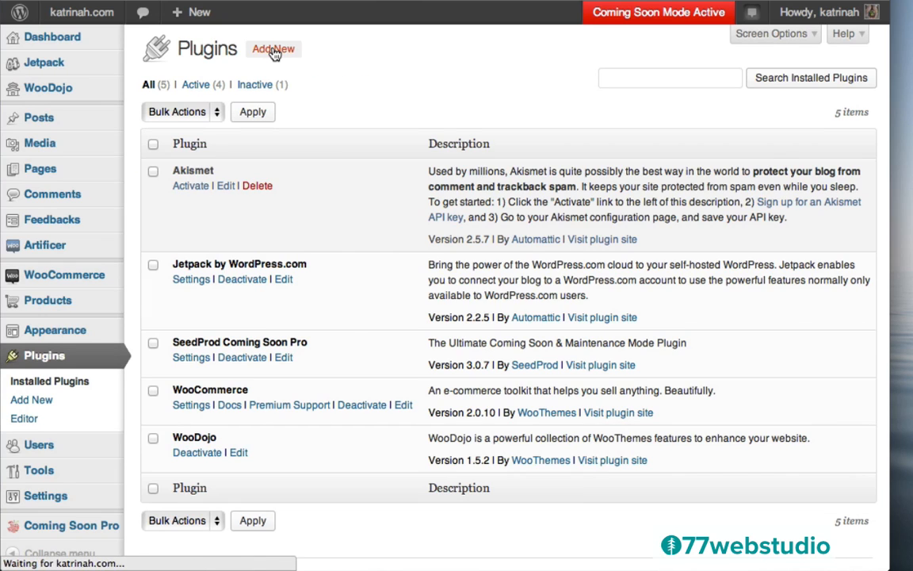
text(regener)
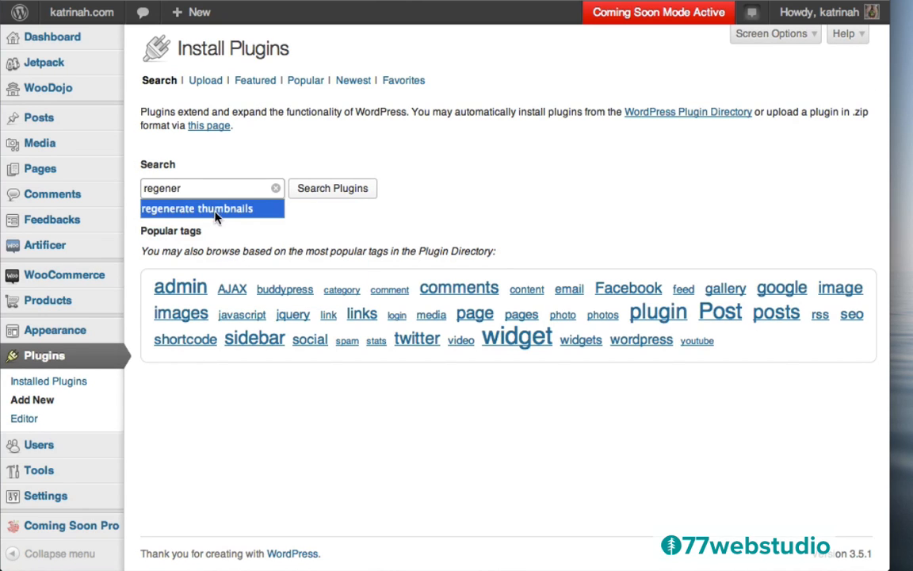
click(216, 212)
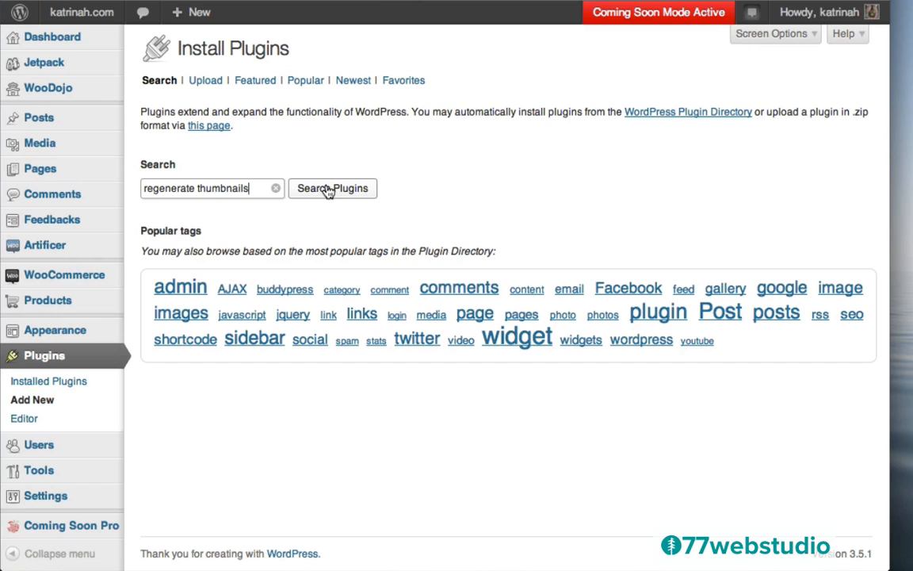
click(328, 190)
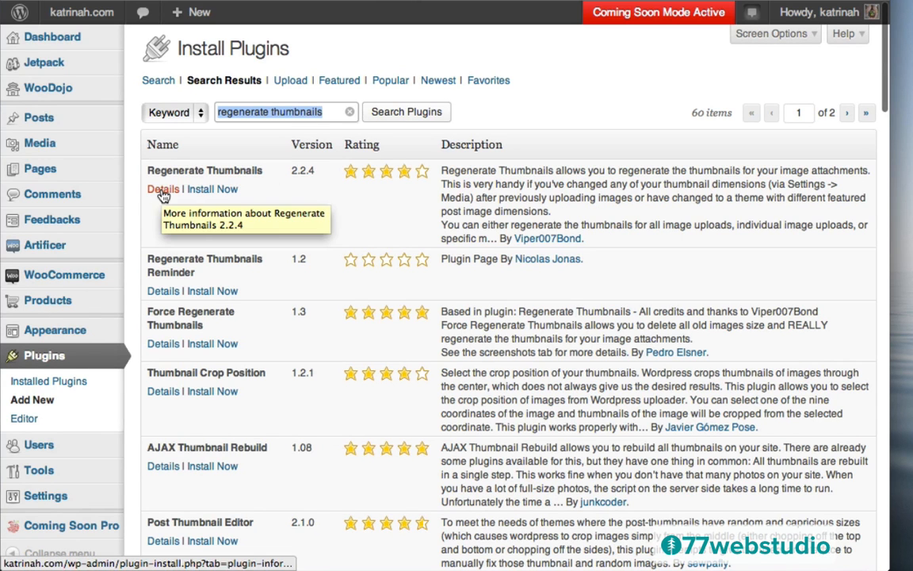
click(214, 192)
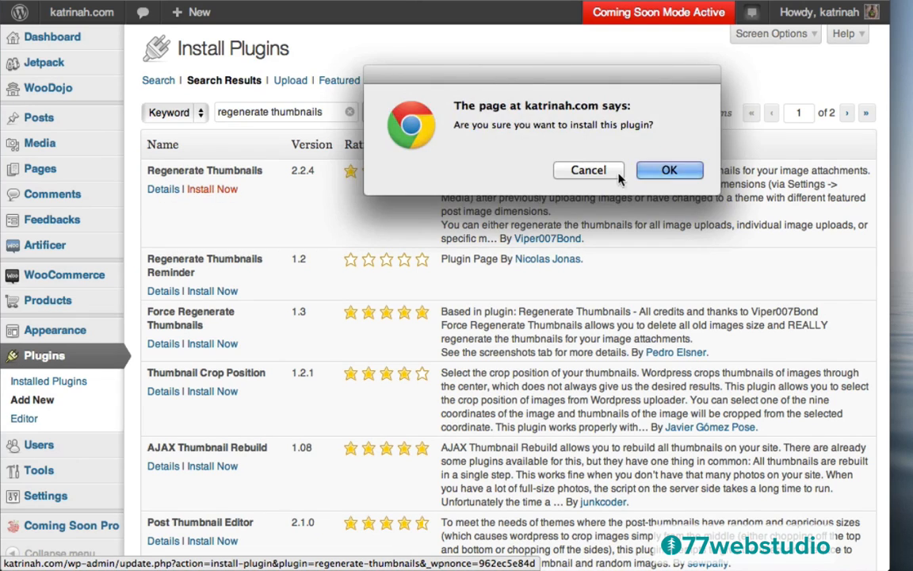
click(676, 172)
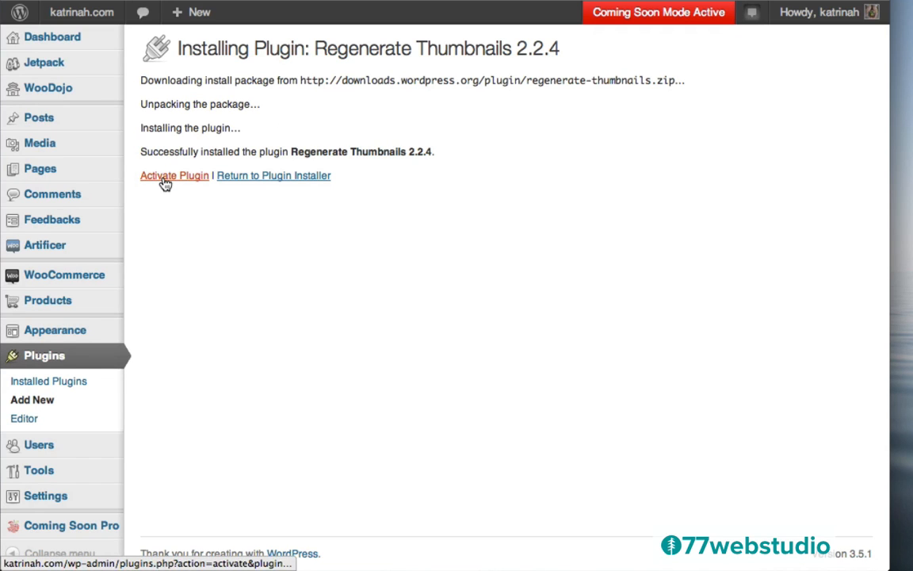
click(165, 180)
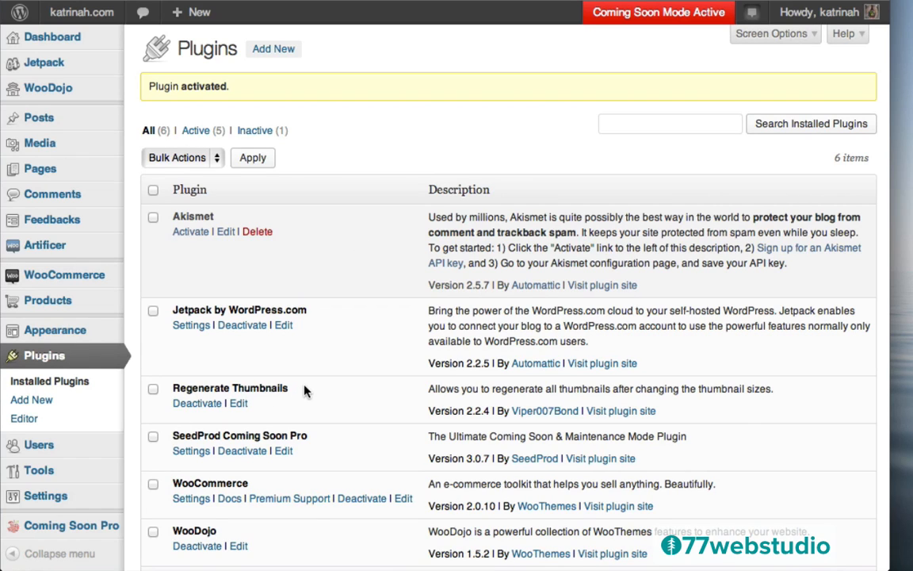
mouse_move(41, 134)
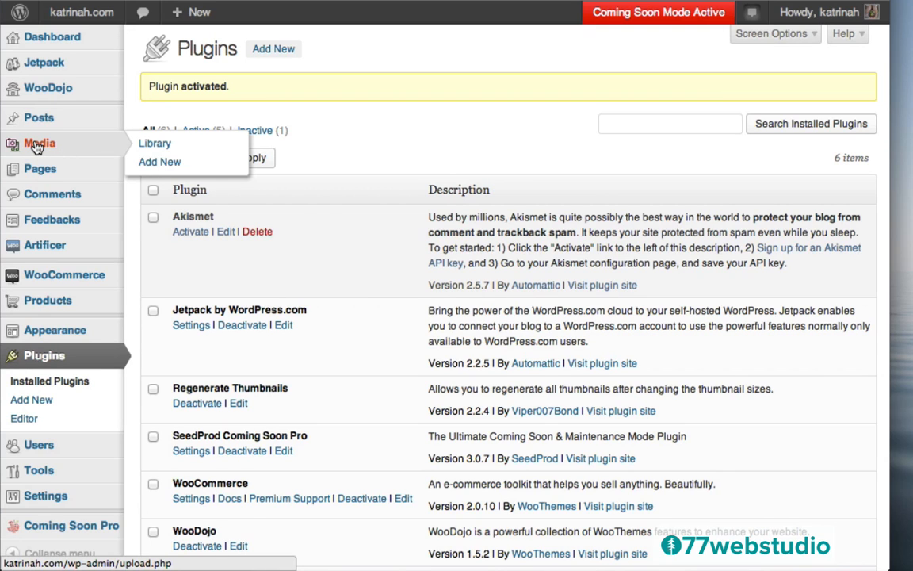
- In the Media Library, select all items except the JPG portrait, PNG logo and coming-soon background
click(37, 145)
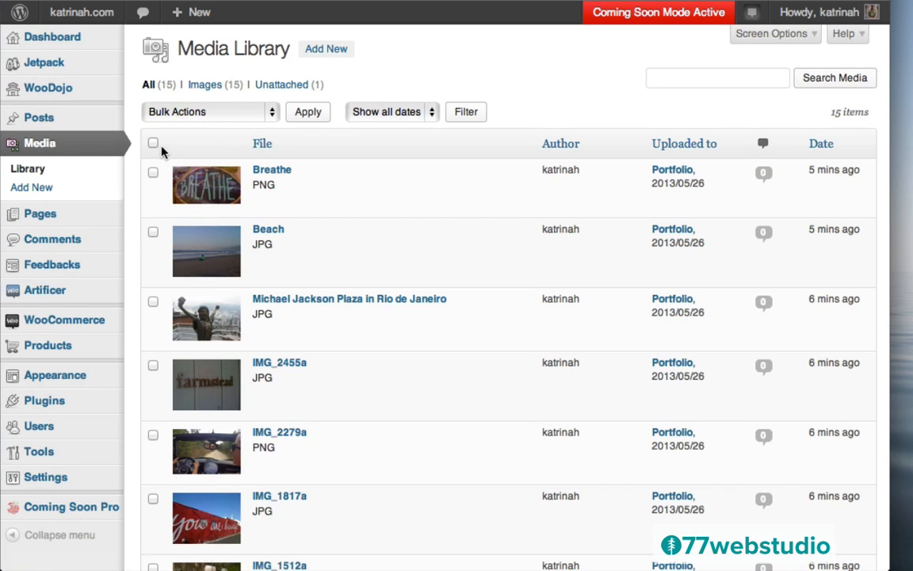
click(153, 143)
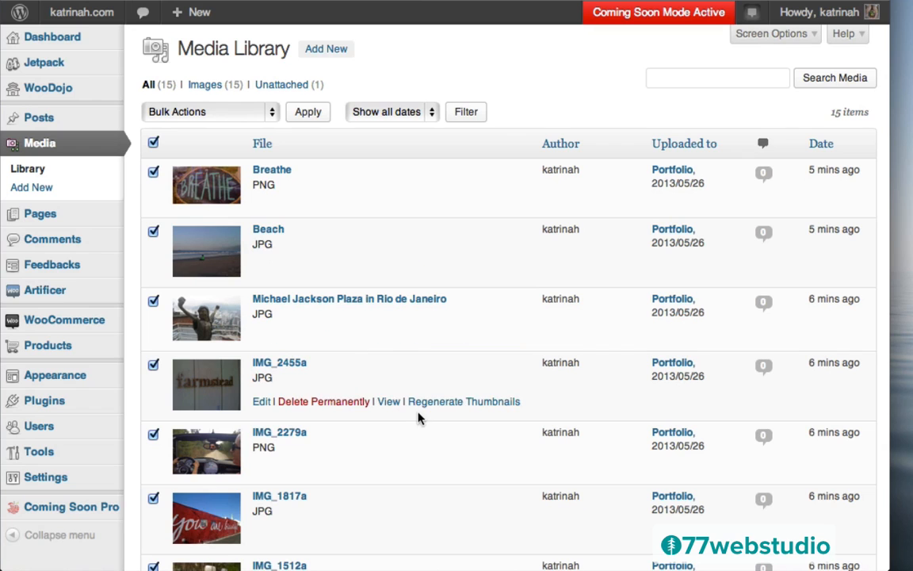
scroll(418, 418, down, 10)
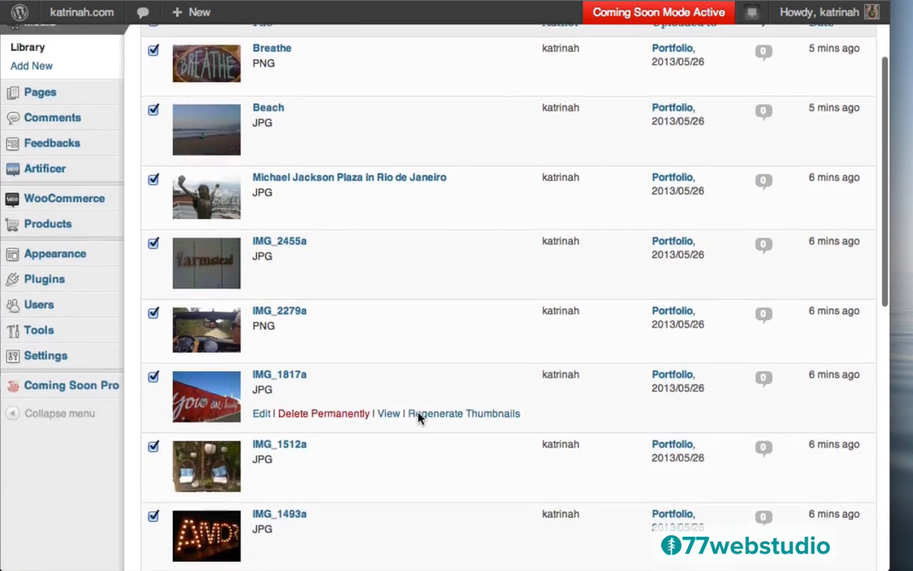
scroll(418, 418, down, 6)
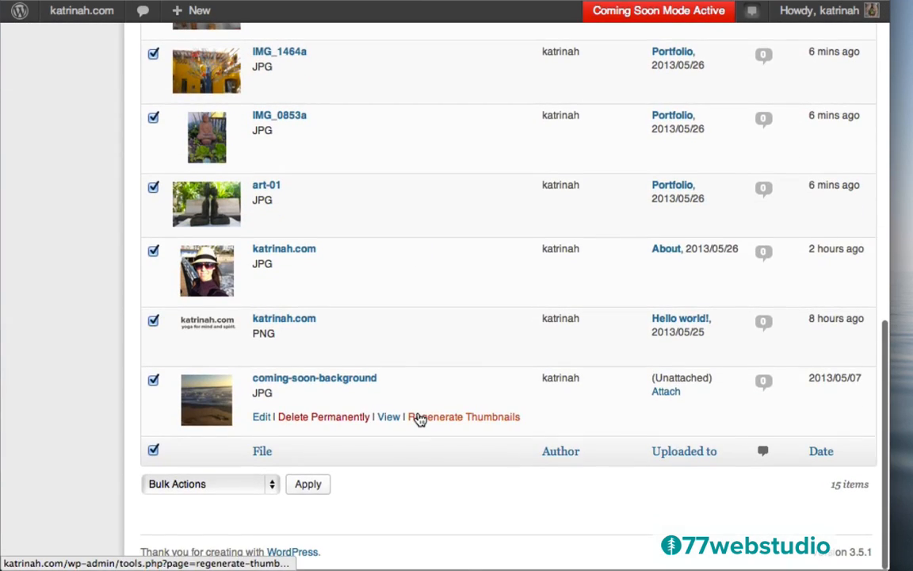
click(153, 253)
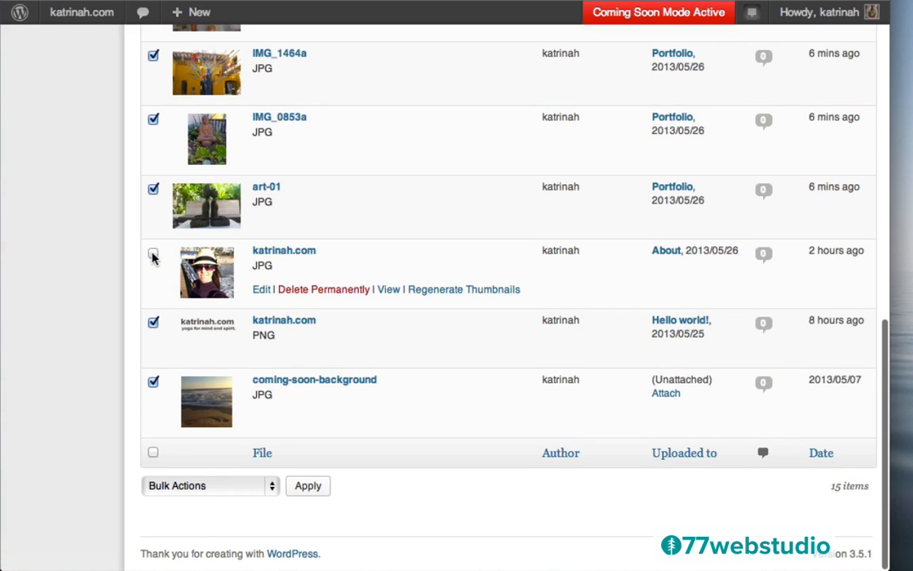
click(153, 323)
click(153, 381)
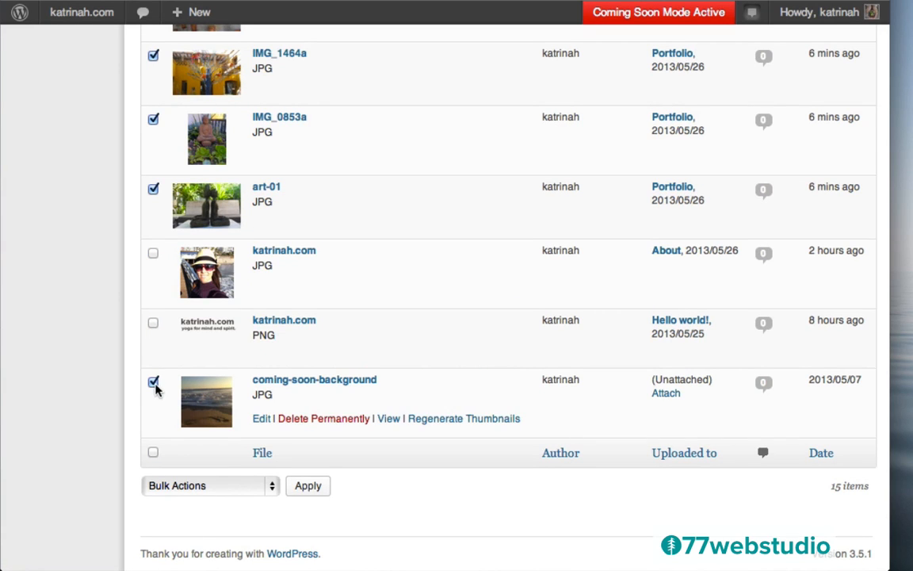
scroll(442, 276, up, 1)
scroll(442, 276, up, 10)
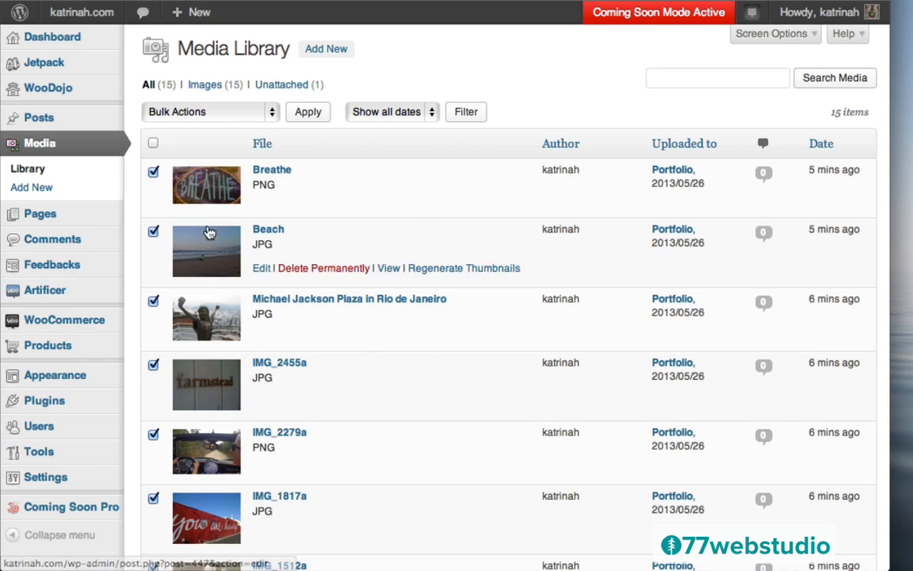
- Run the Regenerate Thumbnails bulk action on the 12 selected portfolio images
click(185, 112)
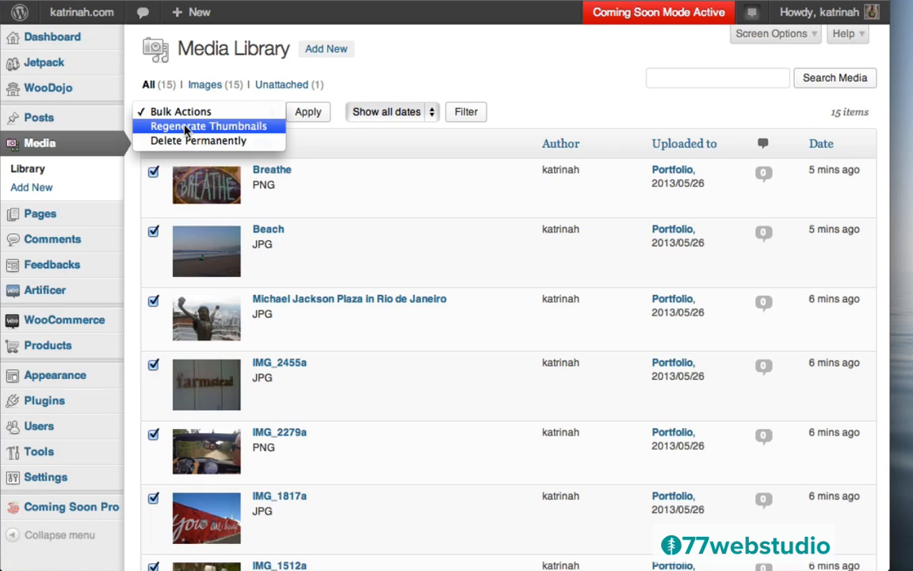
click(190, 127)
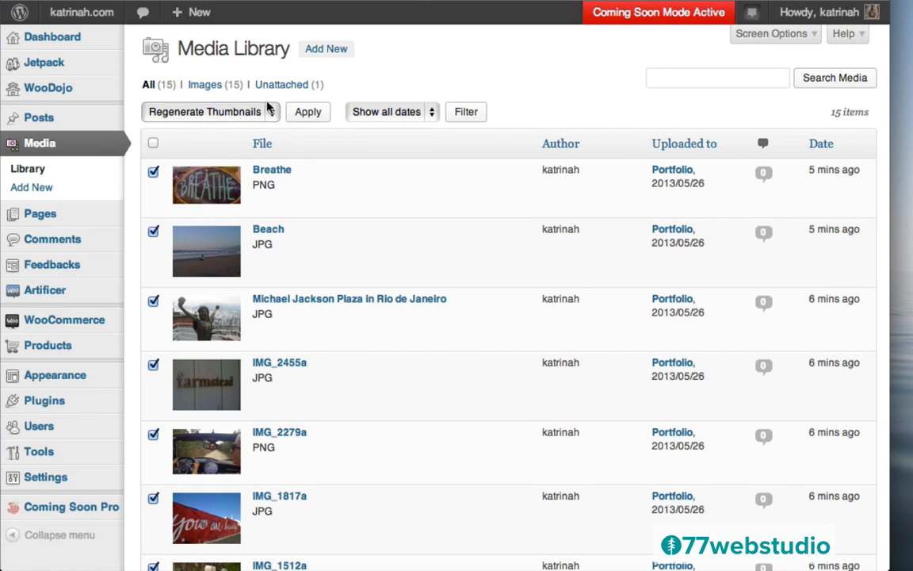
click(308, 113)
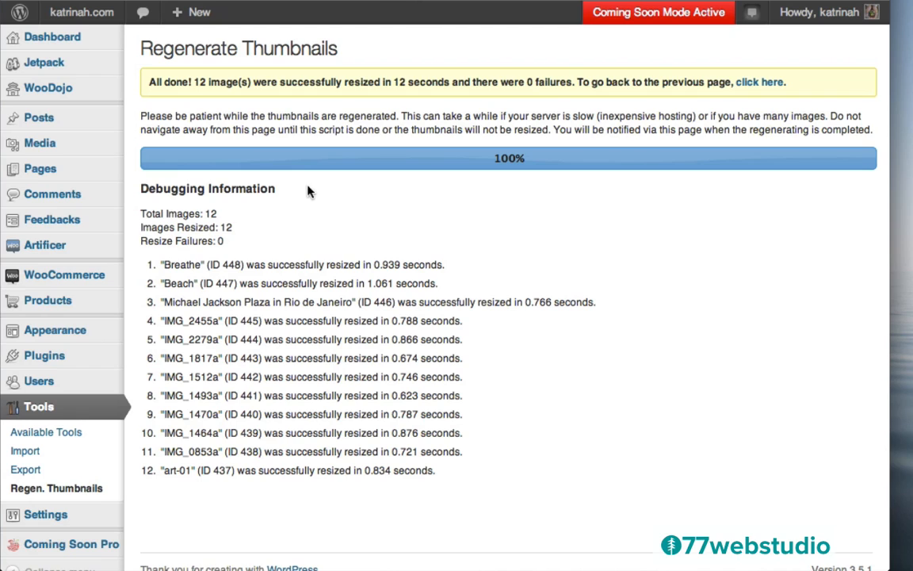
mouse_move(39, 172)
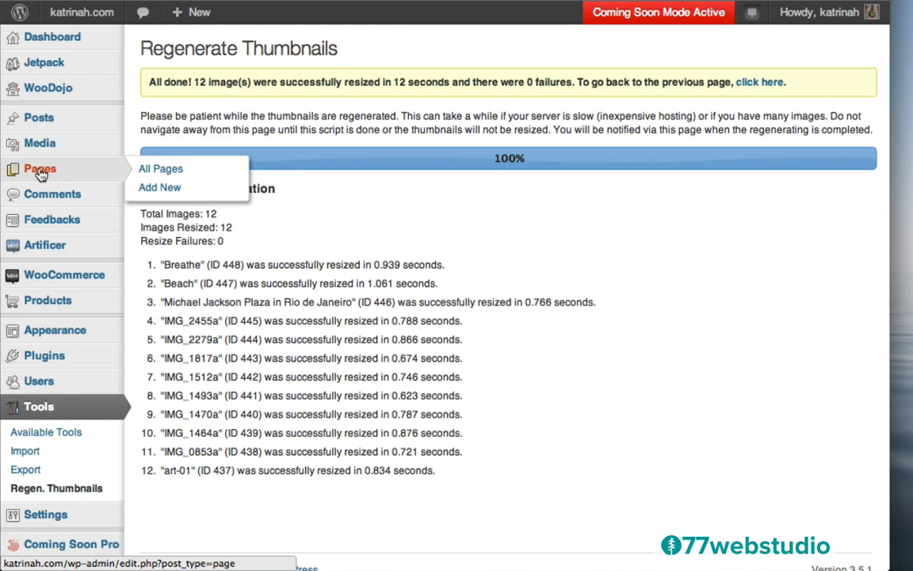
- Check the live Portfolio page's gallery of square thumbnails, then go to the katrinah.com Menus editor
click(42, 172)
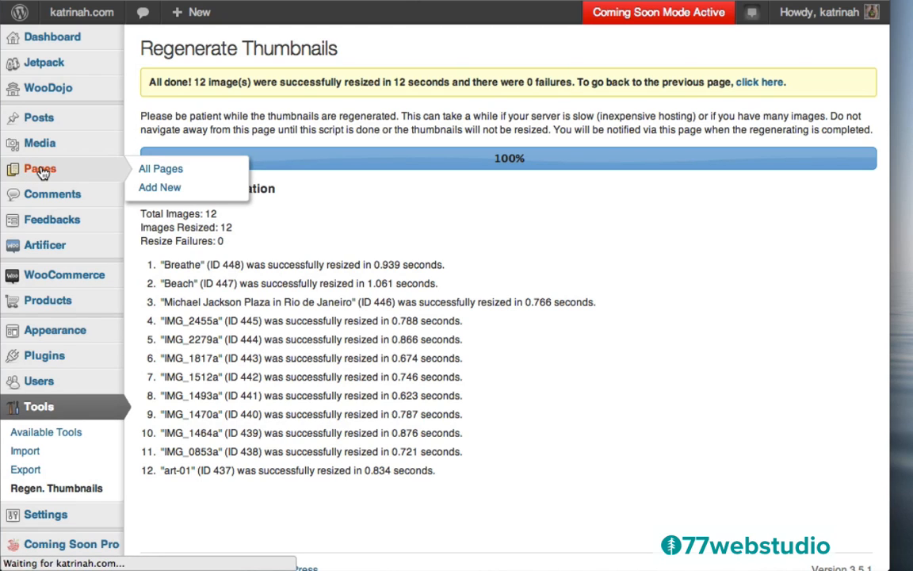
scroll(444, 326, down, 5)
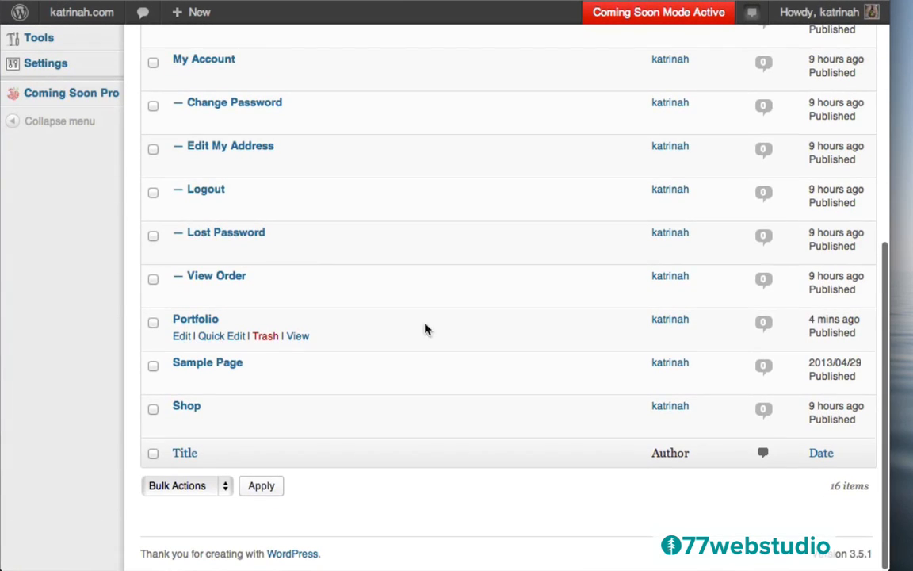
click(297, 338)
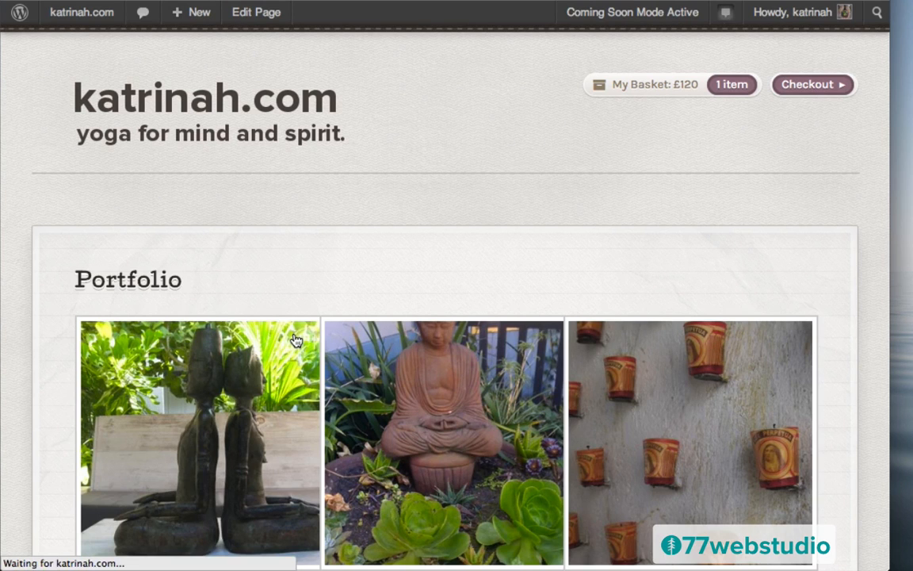
scroll(53, 332, down, 5)
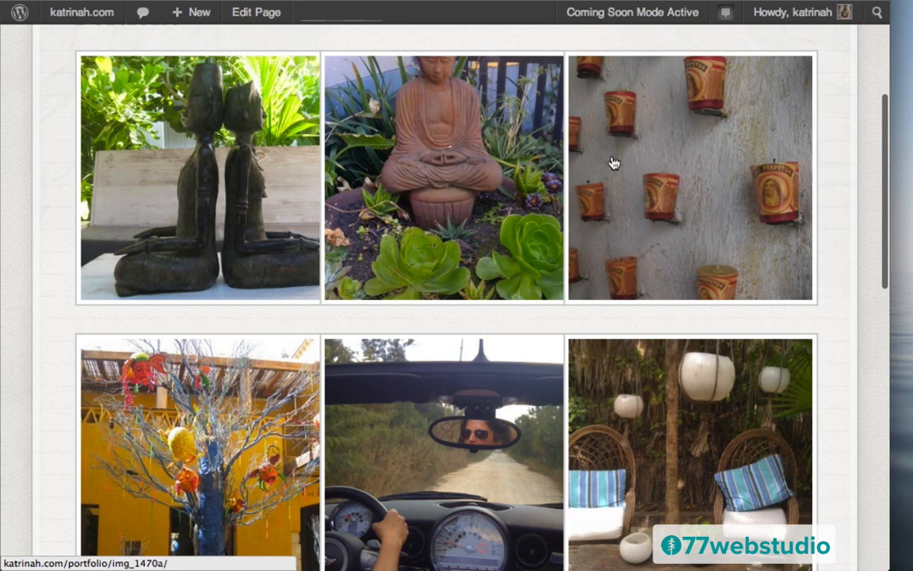
scroll(62, 366, up, 5)
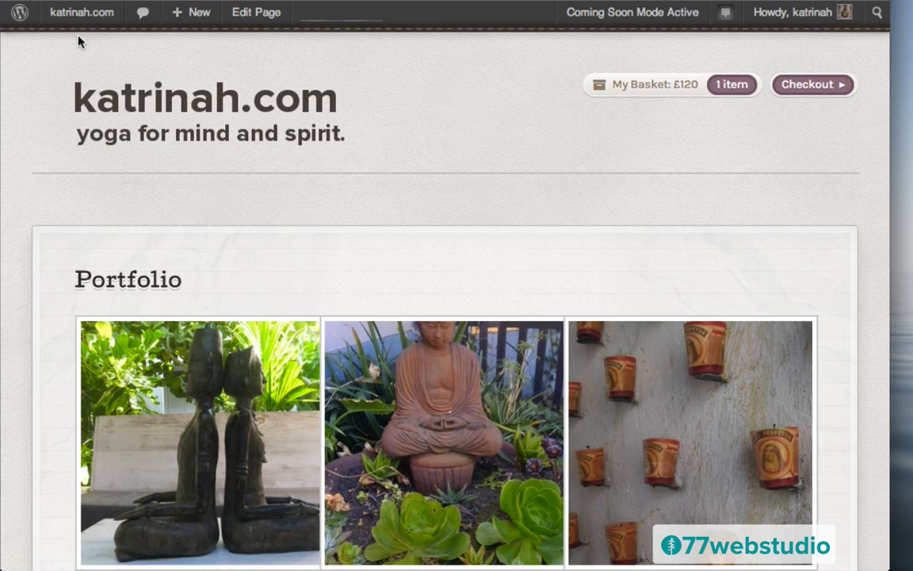
mouse_move(64, 17)
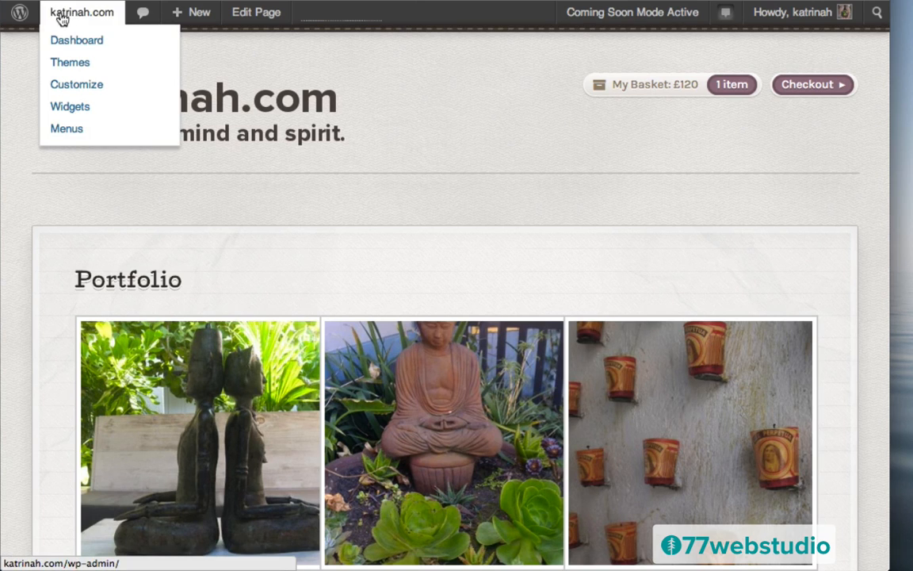
click(68, 130)
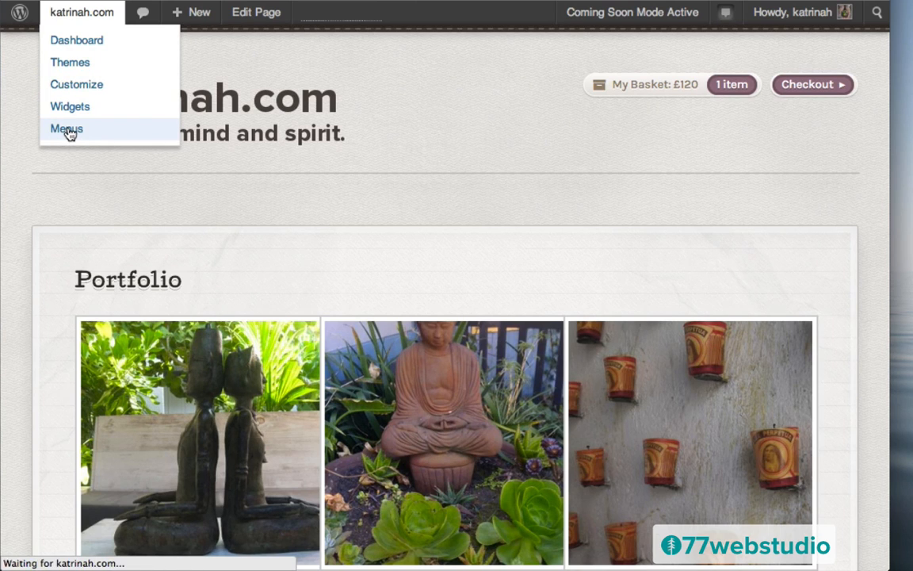
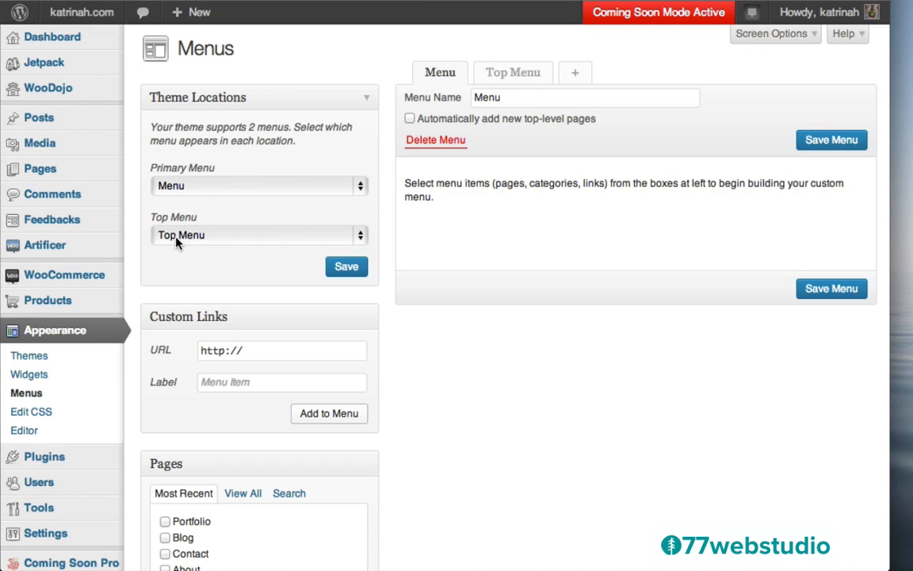
- On the Top Menu, tick Portfolio, Blog, Contact, About, Cart and Shop and add them
click(508, 75)
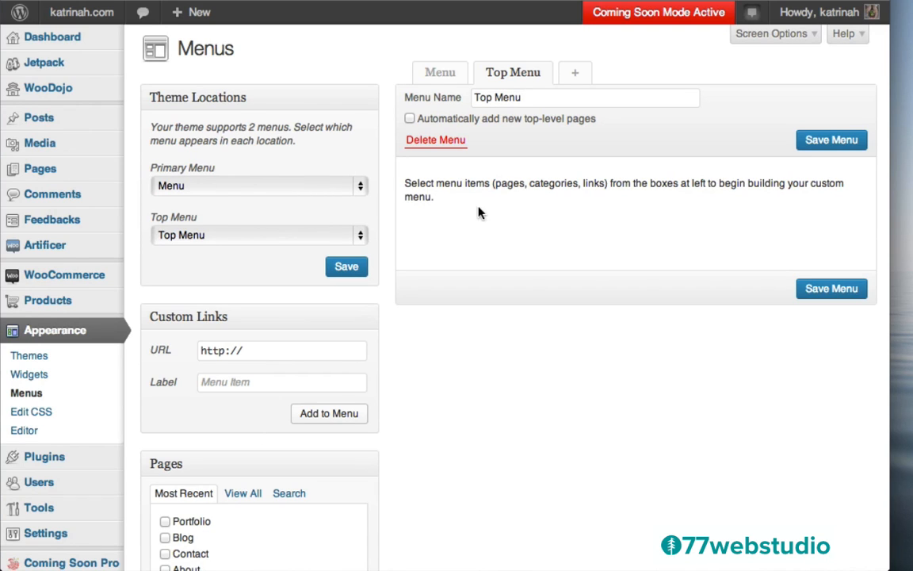
scroll(454, 340, down, 5)
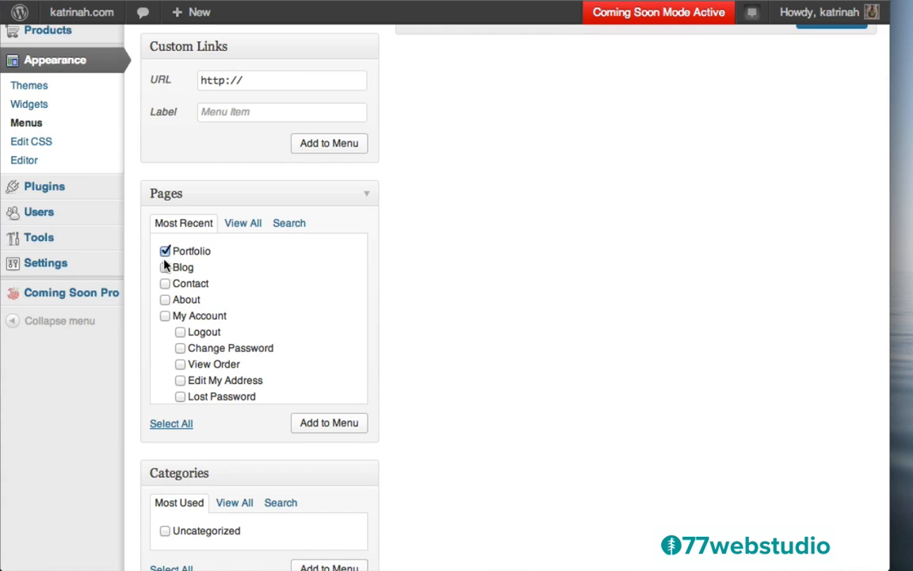
click(164, 267)
click(165, 299)
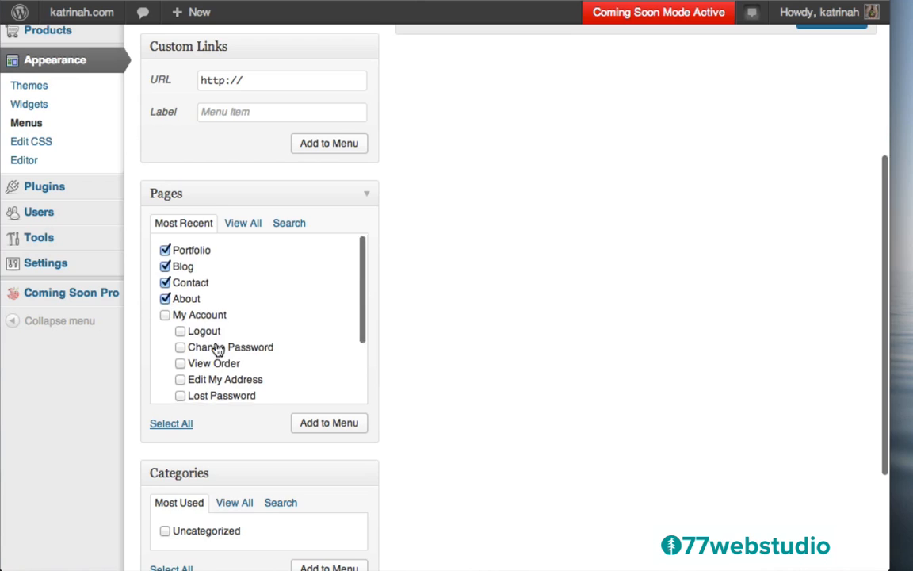
scroll(218, 347, down, 5)
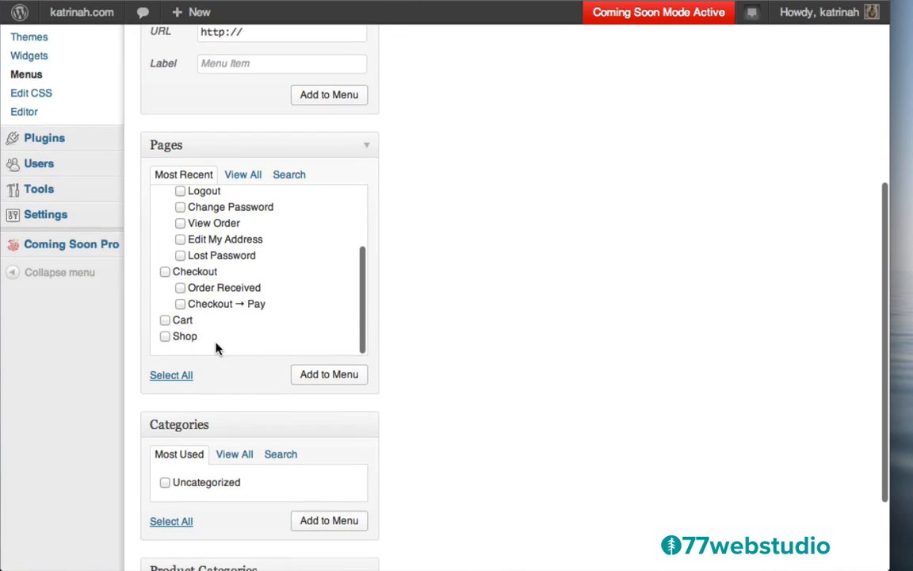
click(165, 320)
scroll(240, 253, up, 6)
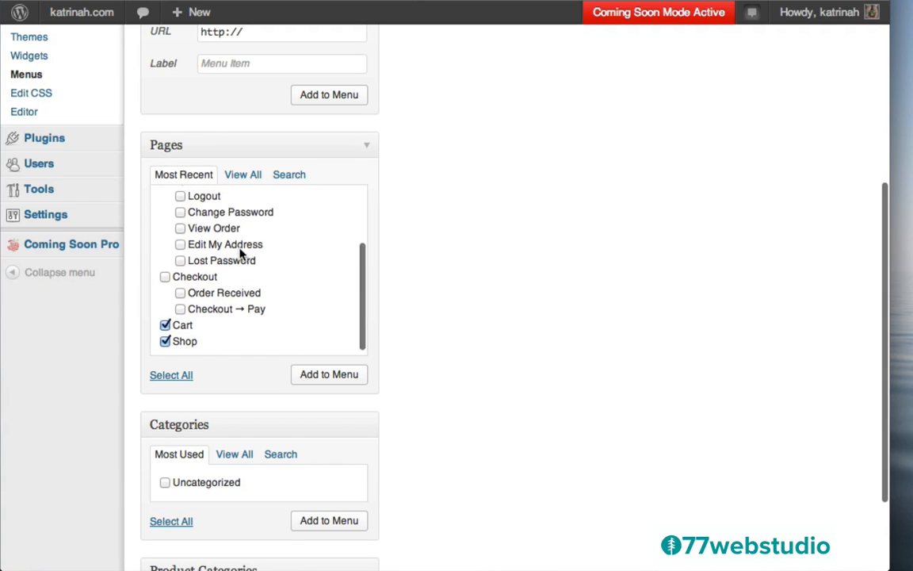
scroll(240, 249, down, 5)
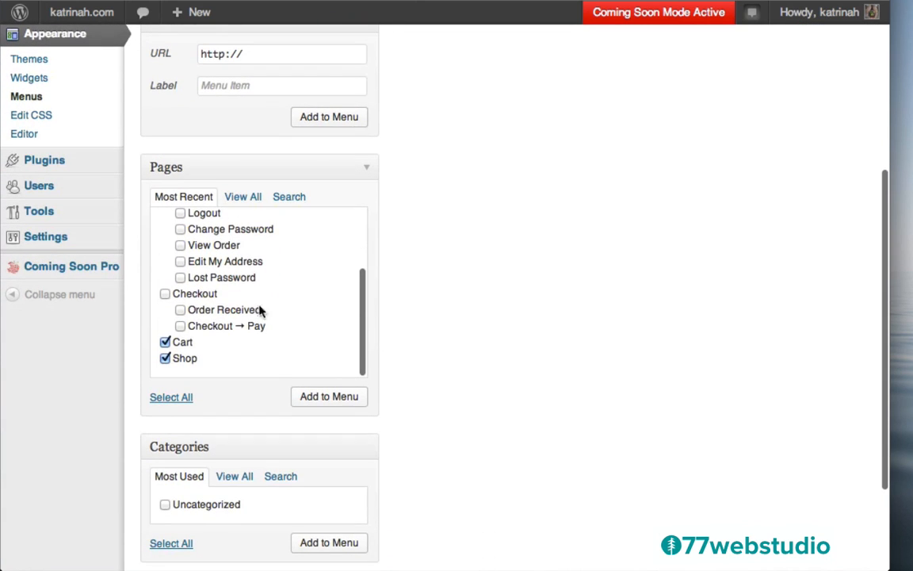
click(328, 397)
scroll(457, 232, up, 10)
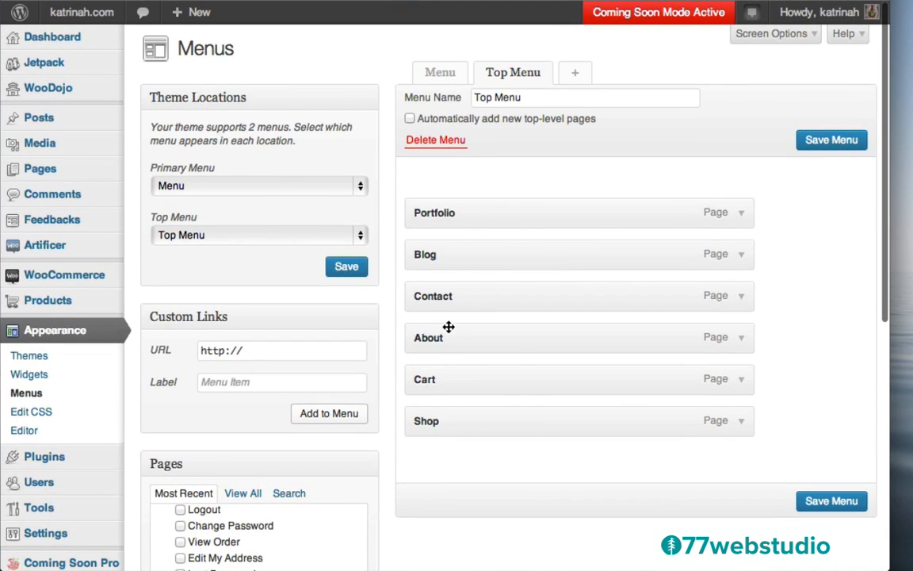
- Move Contact to the bottom and Shop to the top, Blog below Cart, and Cart second
drag(440, 296, 432, 446)
drag(438, 377, 438, 202)
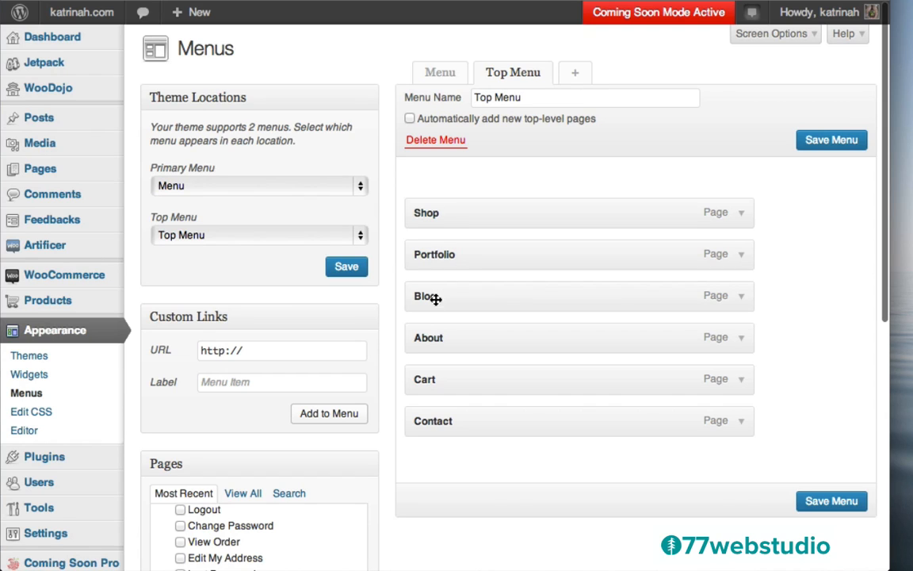
drag(428, 292, 428, 384)
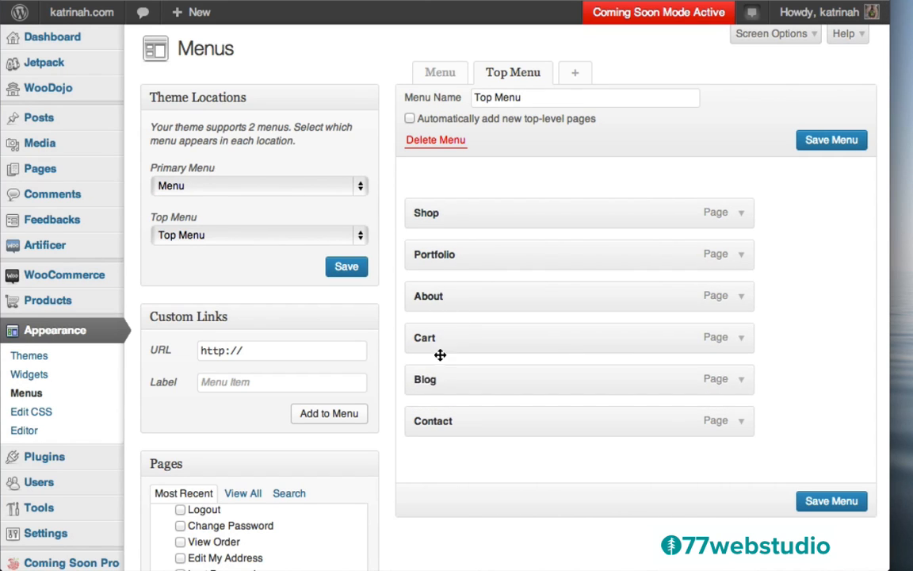
drag(435, 340, 442, 256)
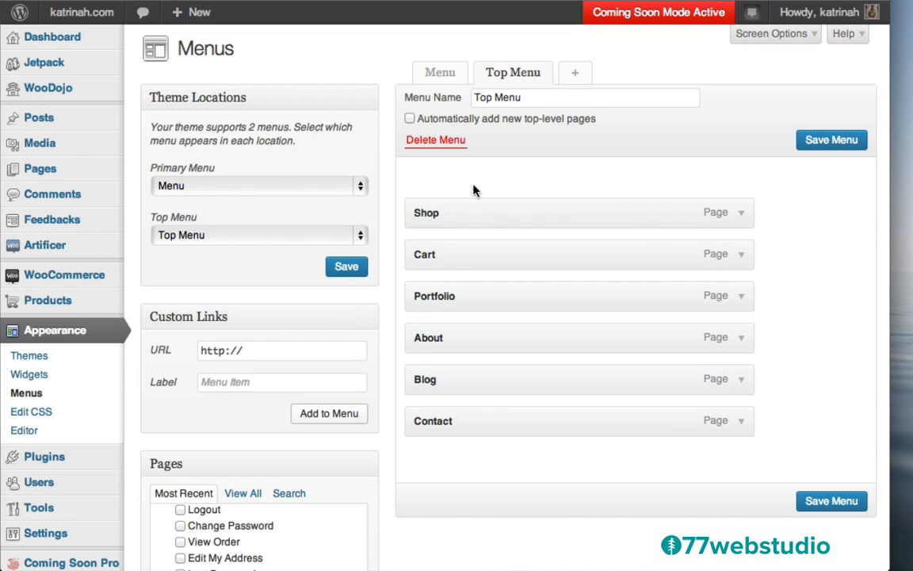
- Add a custom link labelled 'Home' pointing to the katrinah site URL
click(237, 382)
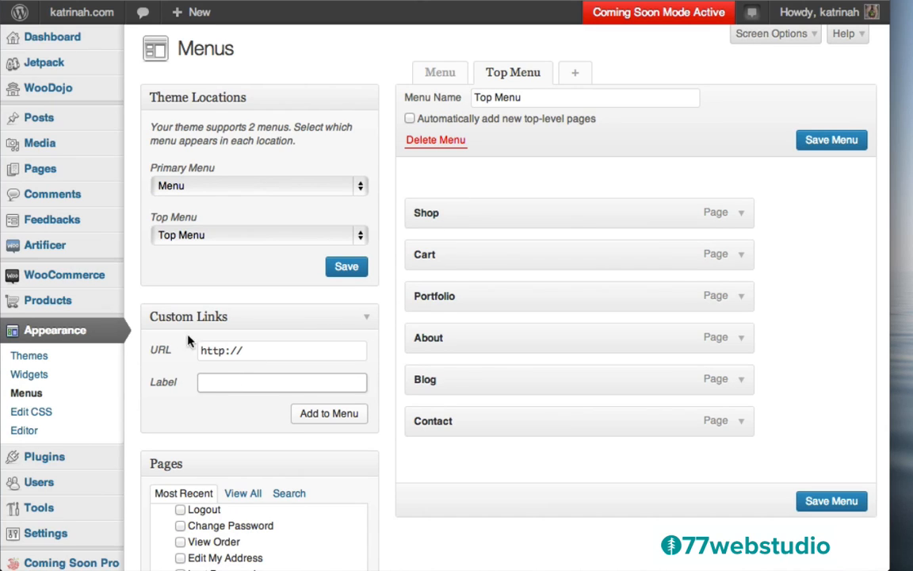
text(Home)
click(256, 350)
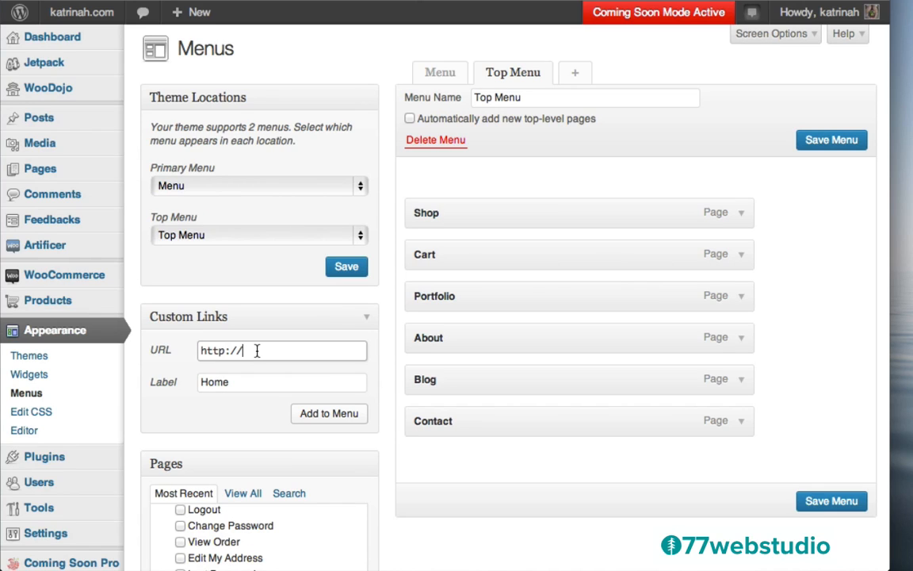
text(katrinah.com)
click(326, 415)
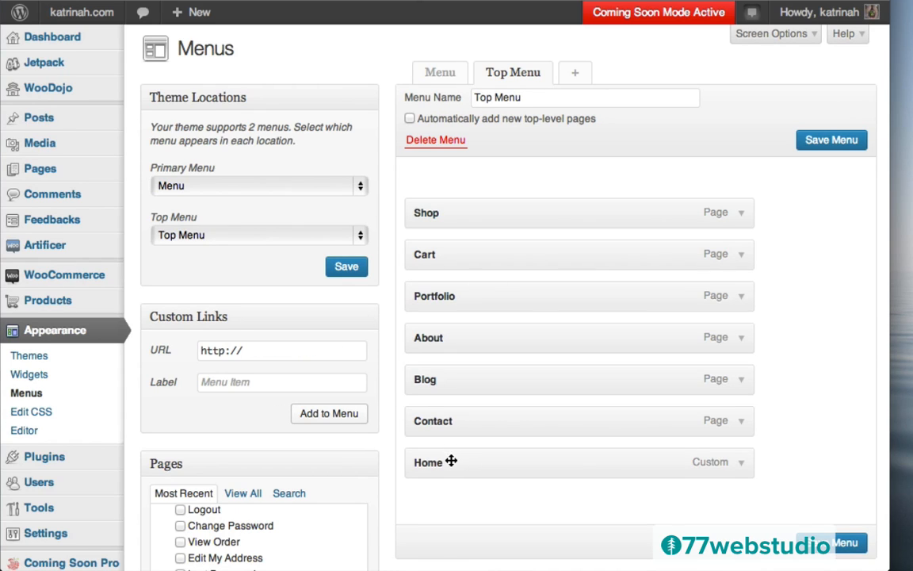
- Move Home to the top of the Top Menu and save the menu
drag(451, 461, 445, 206)
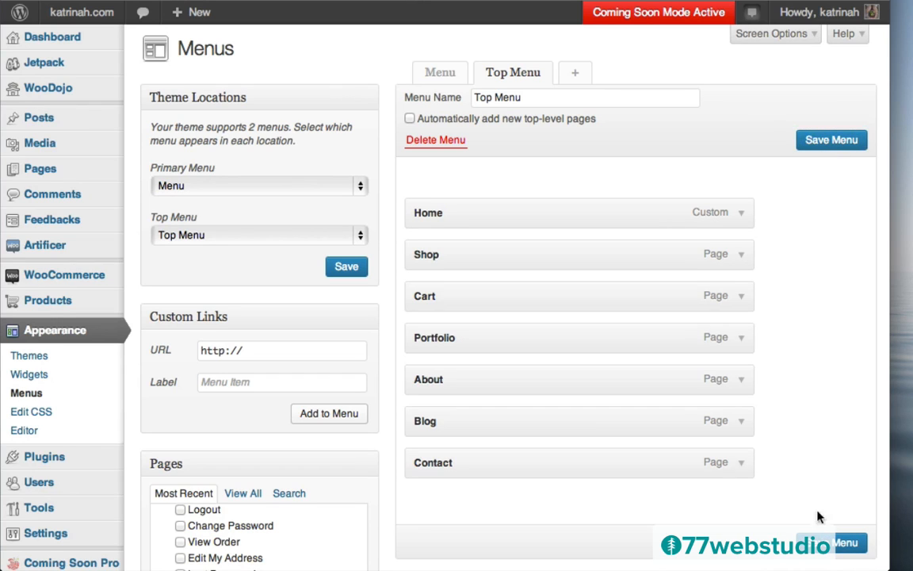
click(845, 542)
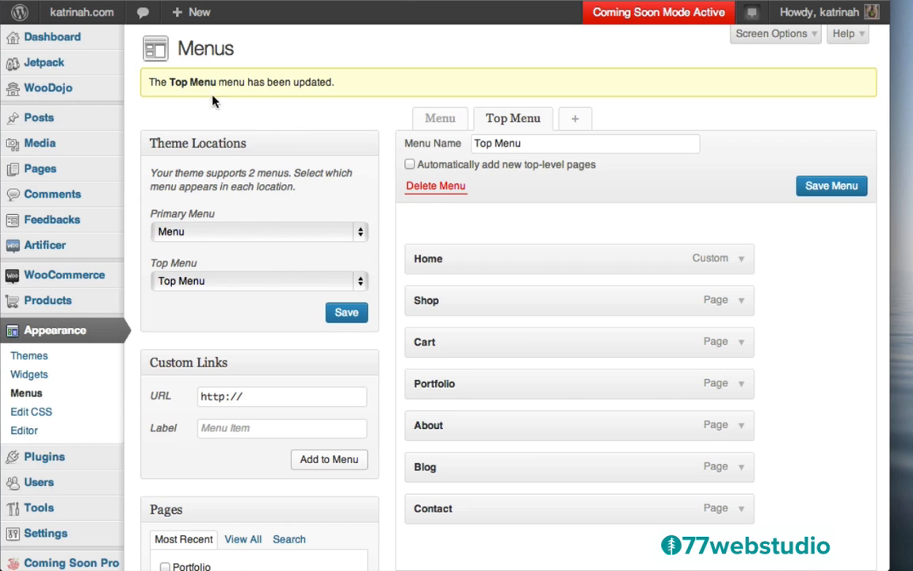
mouse_move(82, 27)
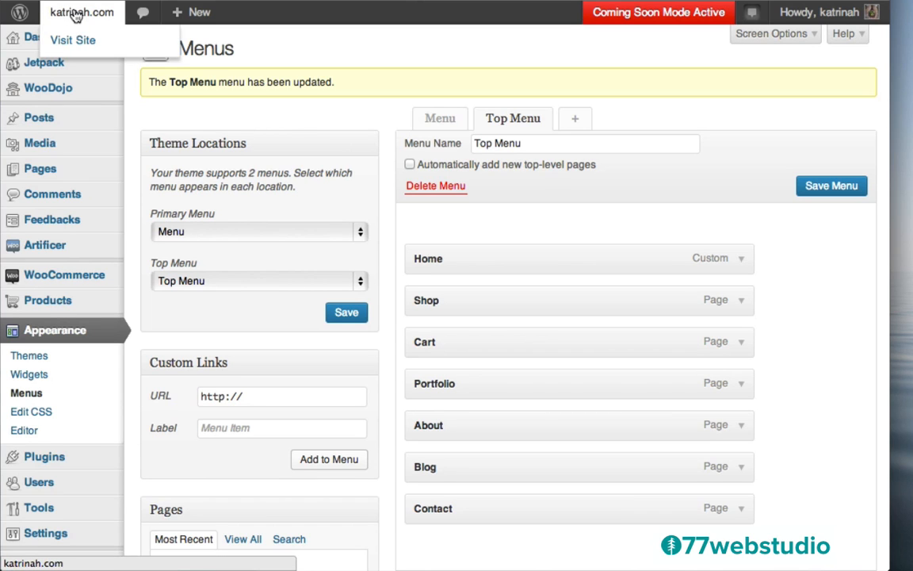
- Visit the live site and check the Home, Shop, Cart, Portfolio, About, Blog, Contact nav bar
click(83, 41)
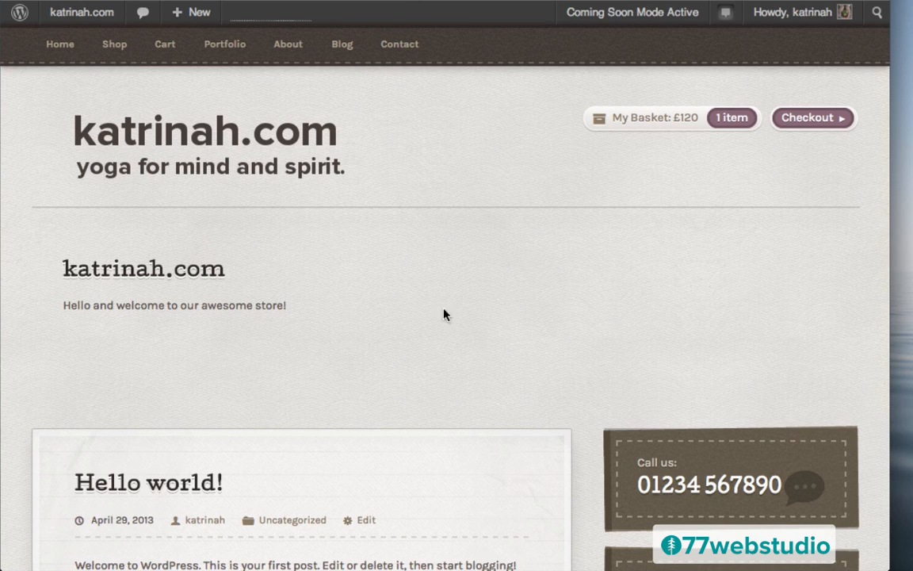
scroll(523, 302, down, 4)
scroll(522, 302, up, 3)
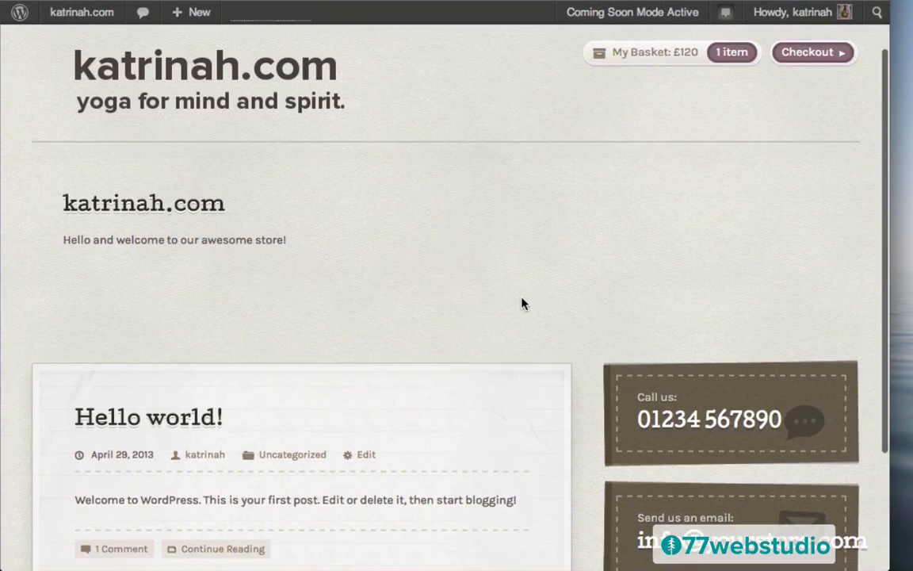
scroll(522, 302, up, 2)
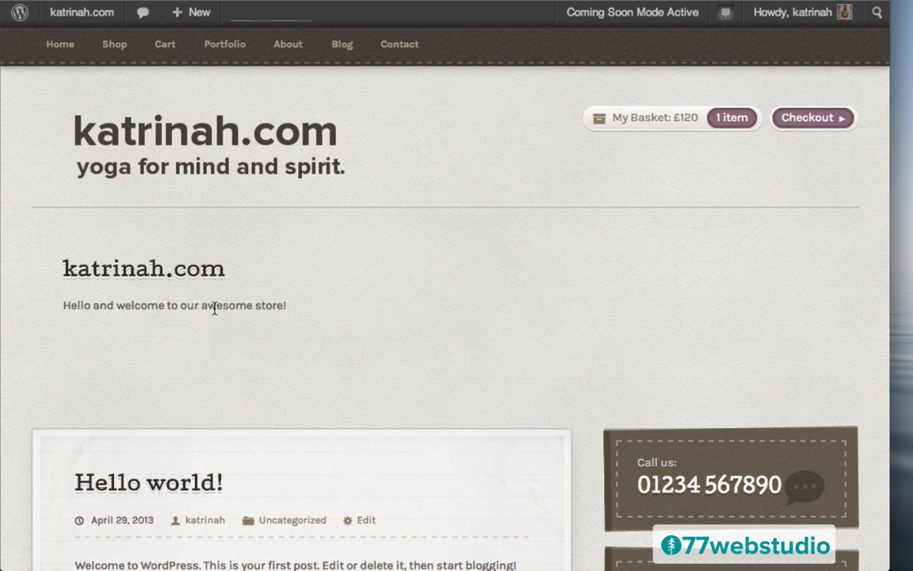
- Go back to the admin Dashboard from the site-name dropdown
mouse_move(63, 12)
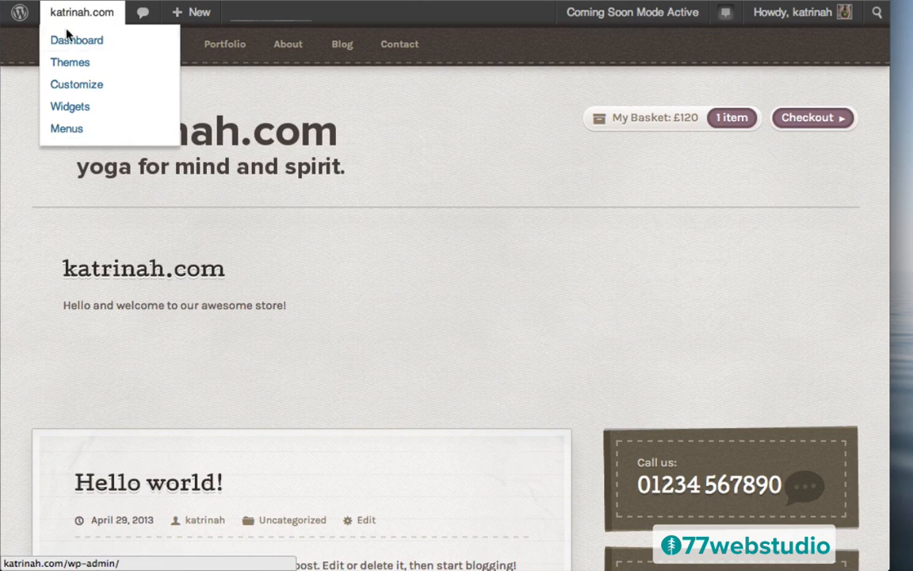
click(69, 43)
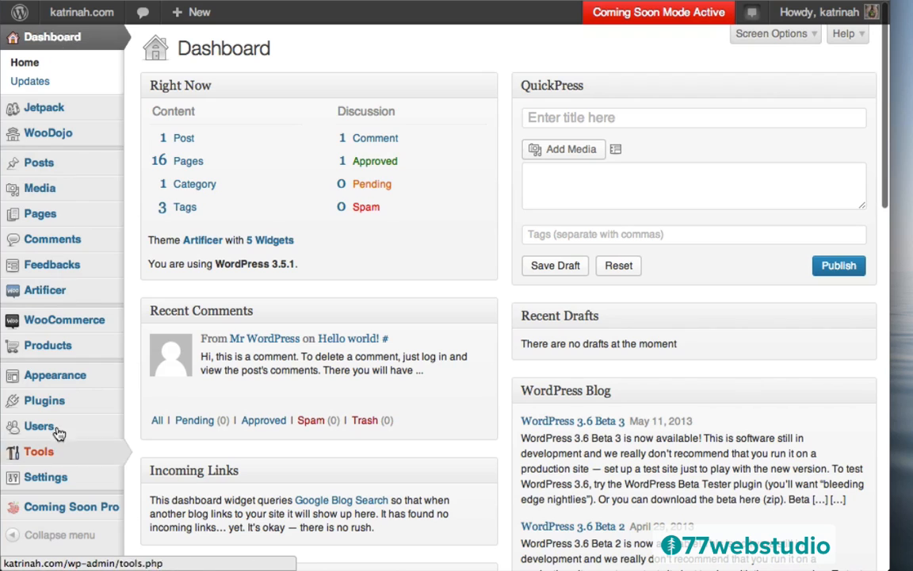
mouse_move(67, 182)
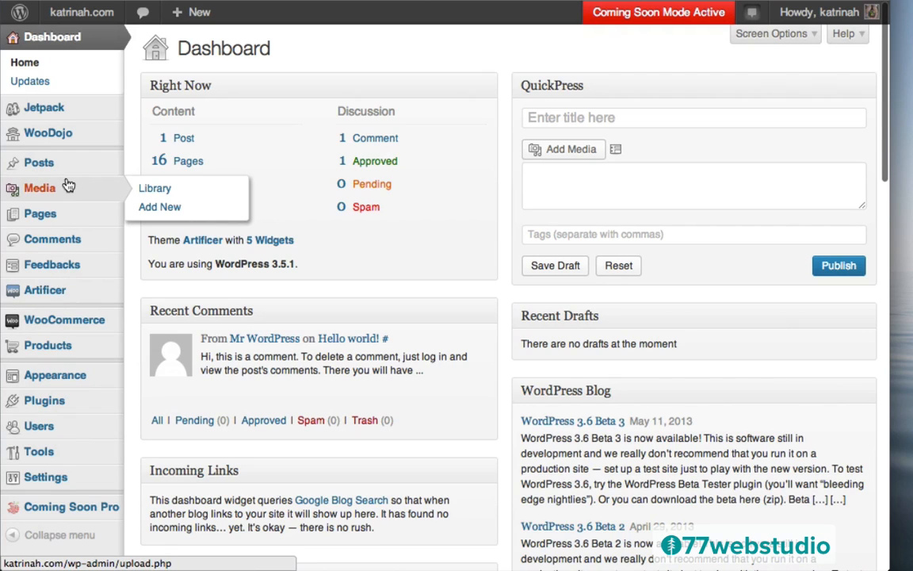
mouse_move(35, 348)
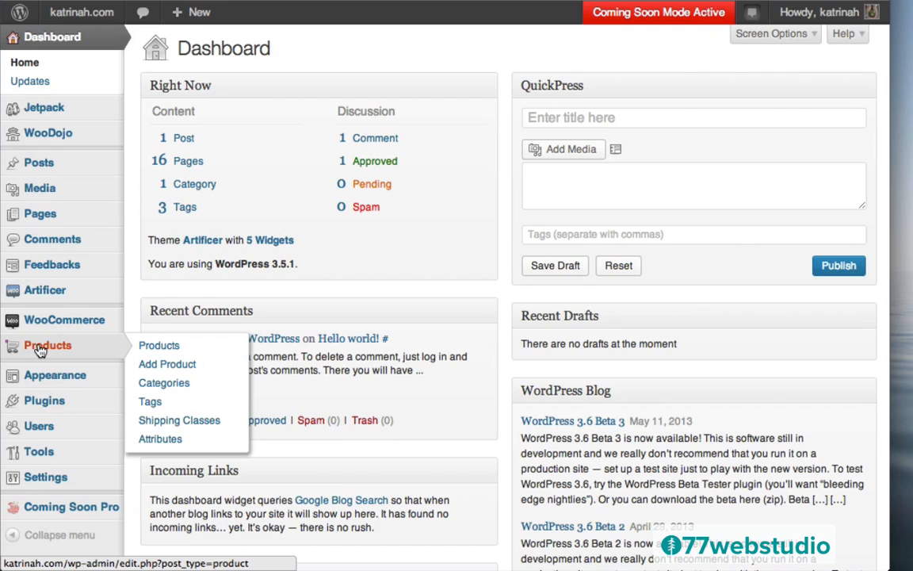
- Create a new product named 'Premium Yoga Mat' with a pasted Lorem ipsum description
click(40, 350)
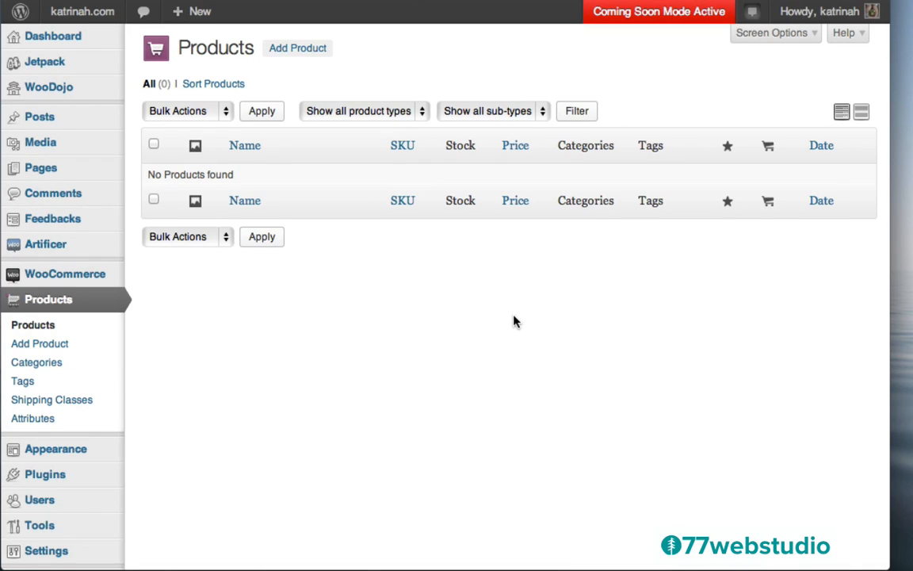
click(295, 51)
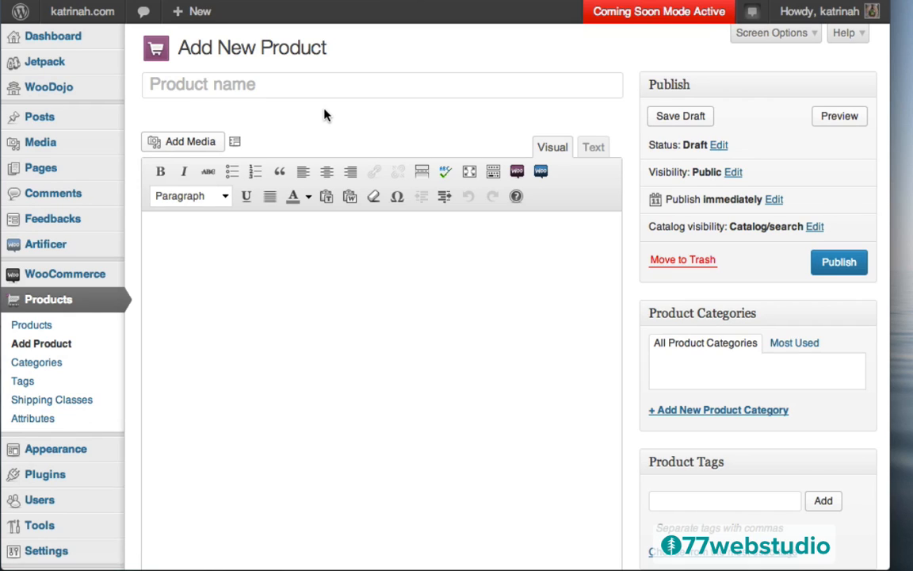
click(236, 88)
text(P)
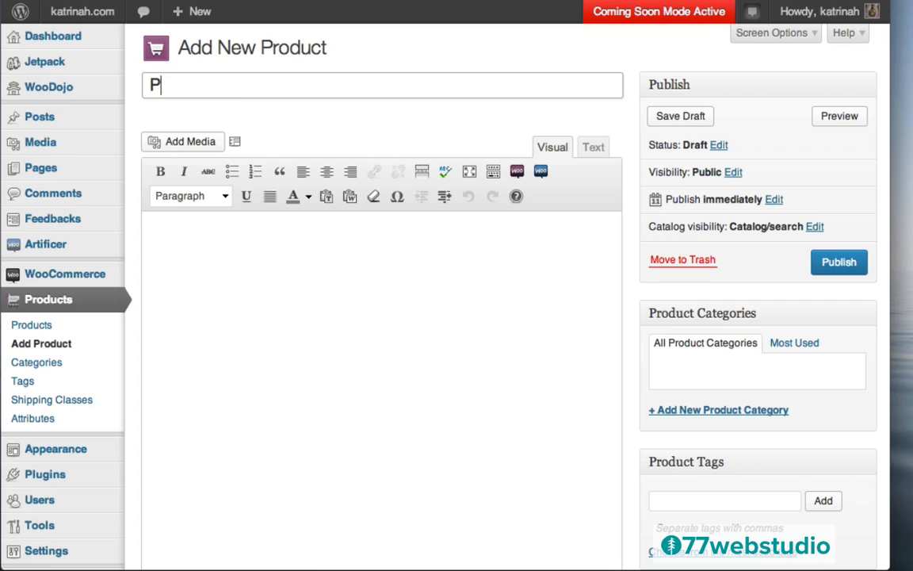
text(remium Yoga Mat)
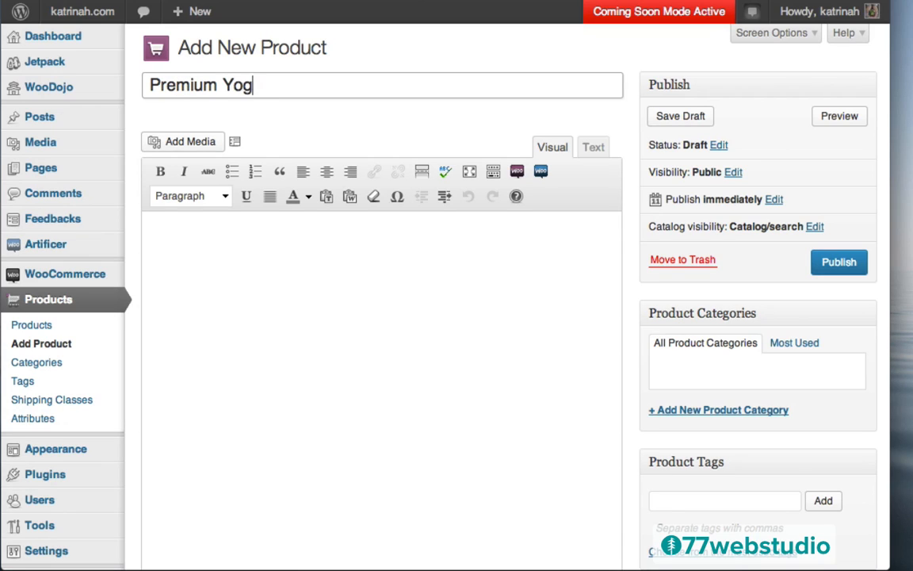
click(219, 241)
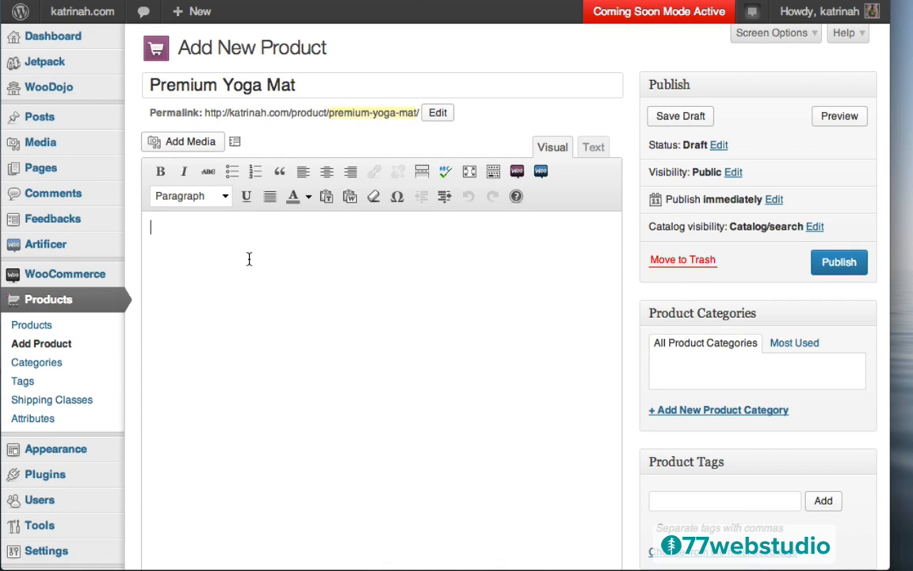
text(Lorem ipsum dolor sit amet, consectetur adipisicing elit, sed do eiusmod tempor incididunt ut labore et dolore magna aliqua. Ut enim ad minim veniam, quis nostrud exercitation ullamco laboris nisi ut aliquip ex ea commodo consequat. Duis aute irure dolor in reprehenderit in voluptate velit esse cillum dolore eu fugiat nulla pariatur. Excepteur sint occaecat cupidatat non proident, sunt in culpa qui officia deserunt mollit anim id est laborum.)
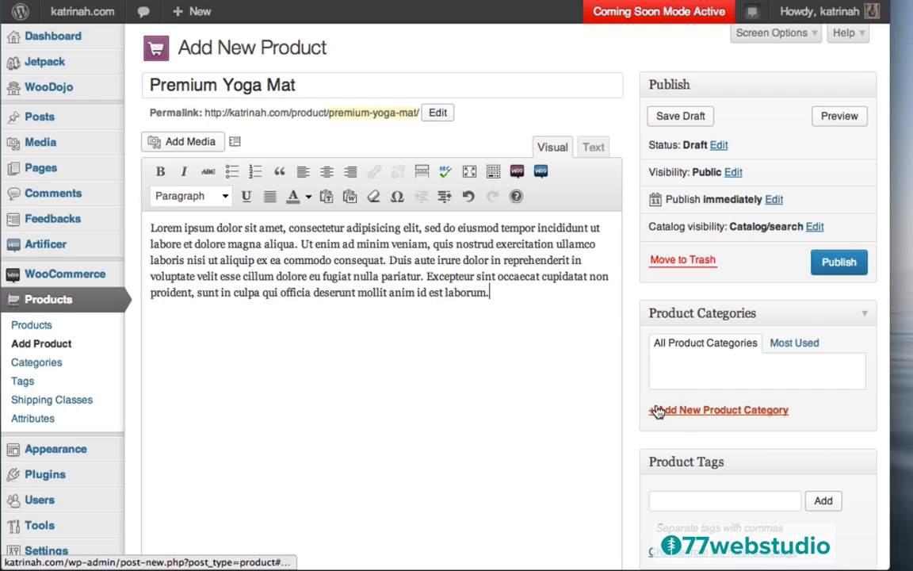
- Create a new 'Yoga' product category for the product
click(691, 413)
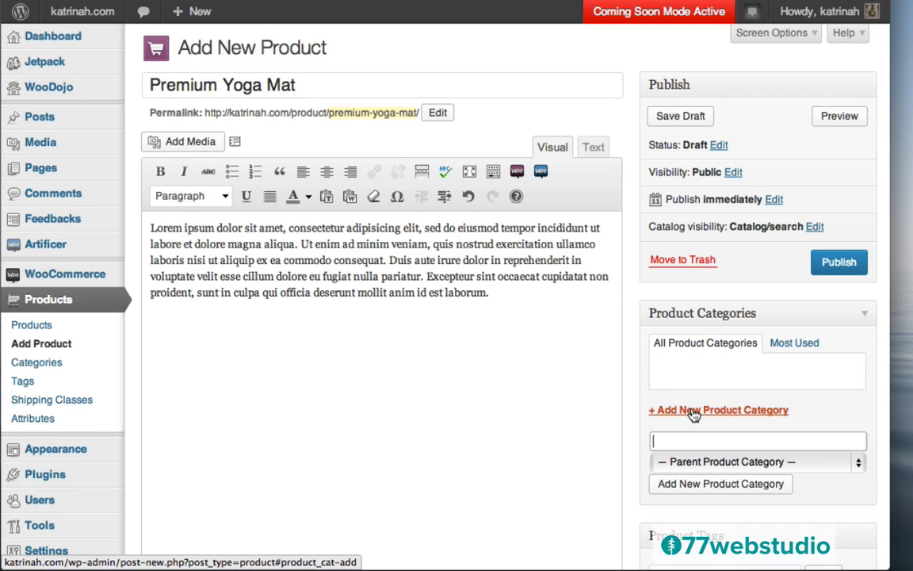
text(Yoga)
click(706, 486)
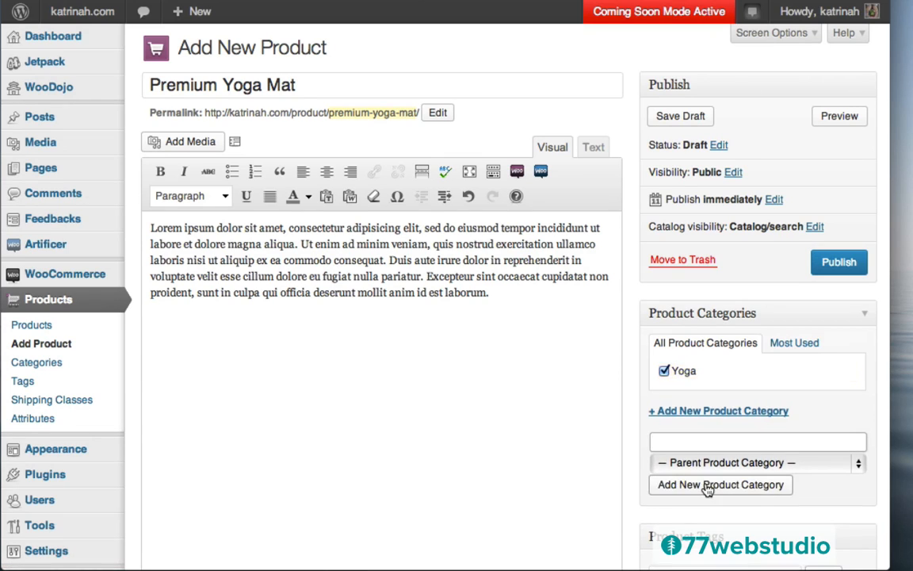
- Give the product the tag 'Yoga Mat'
scroll(744, 349, down, 5)
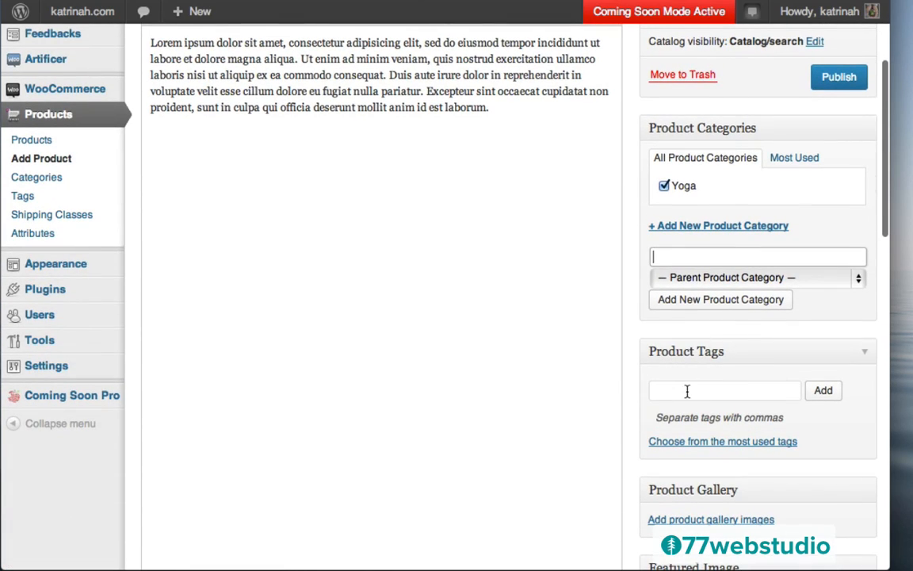
click(686, 389)
text(Yoga Mat)
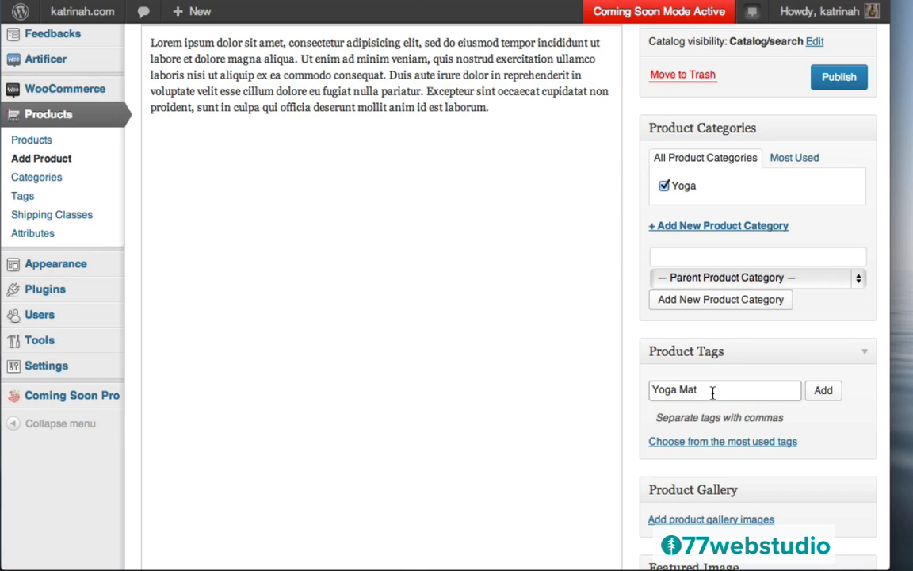
text(, Other Yoga Mat)
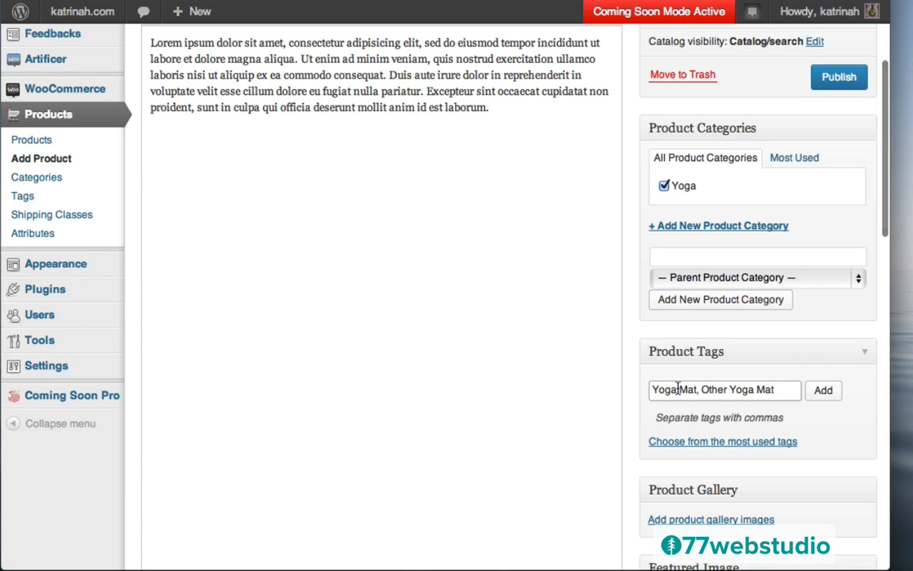
drag(679, 388, 782, 386)
key(BackSpace)
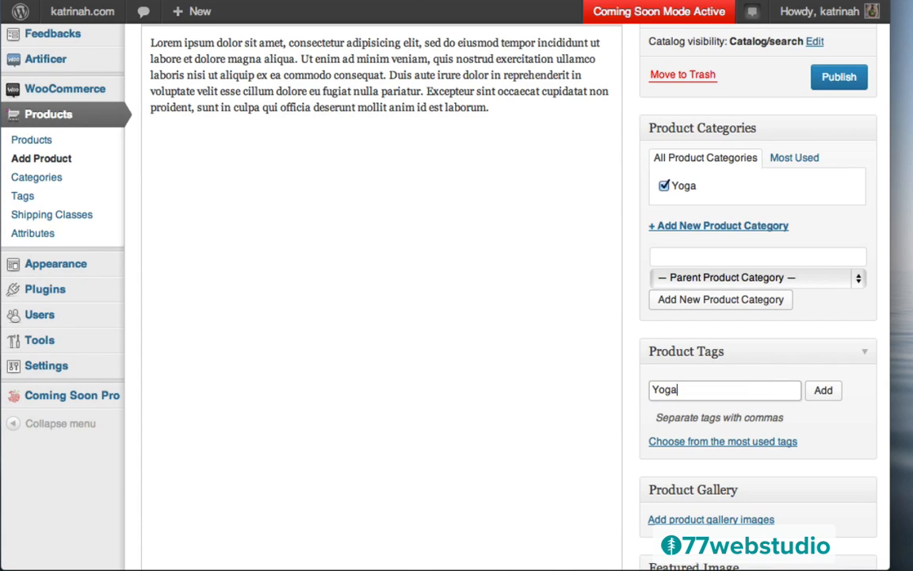
text(, M)
text(Orange)
triple_click(697, 389)
text(Yoga Mat)
click(822, 389)
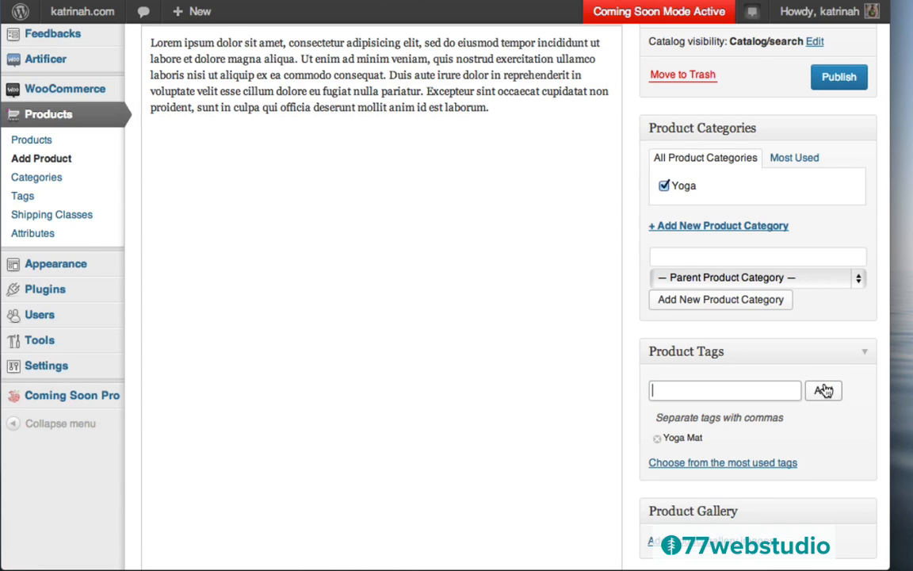
scroll(658, 436, down, 8)
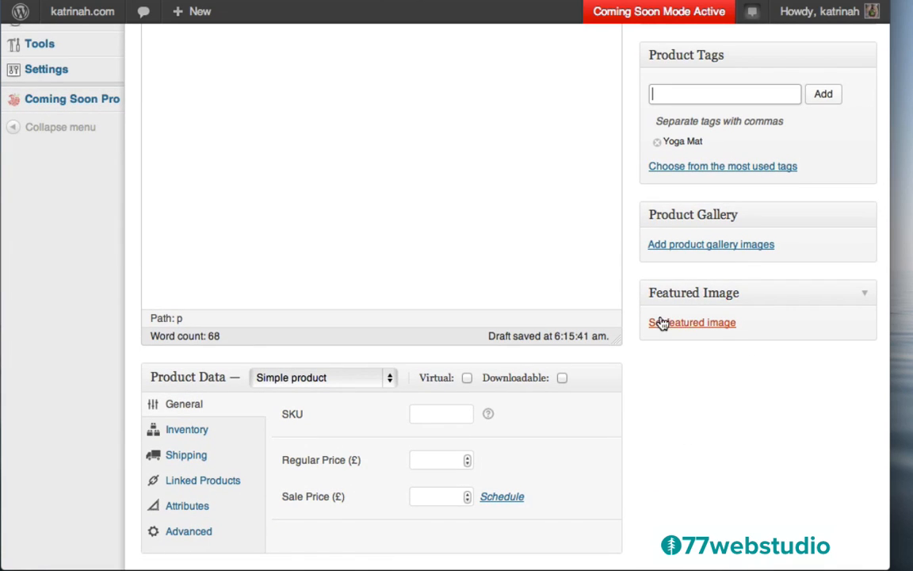
- Upload yoga-mat.png through the featured image picker
click(689, 325)
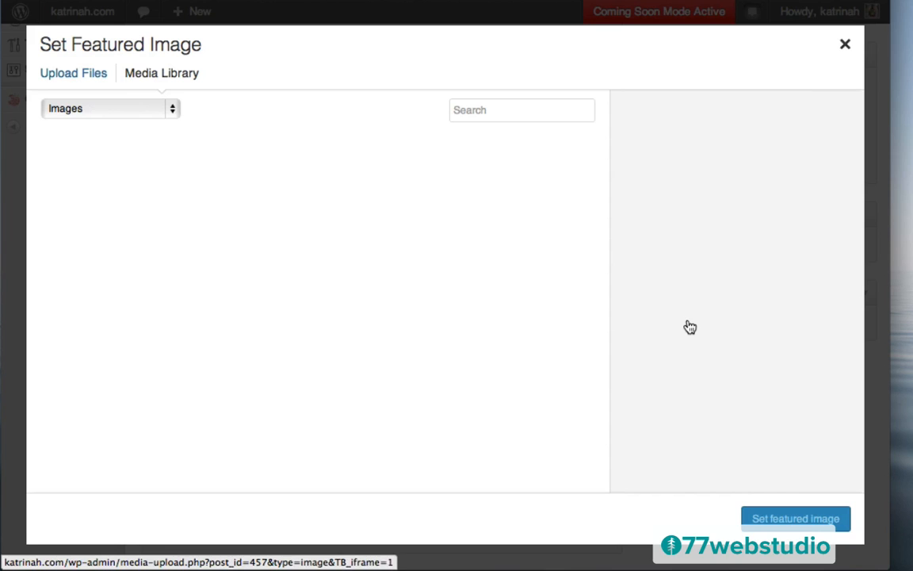
click(57, 73)
click(417, 320)
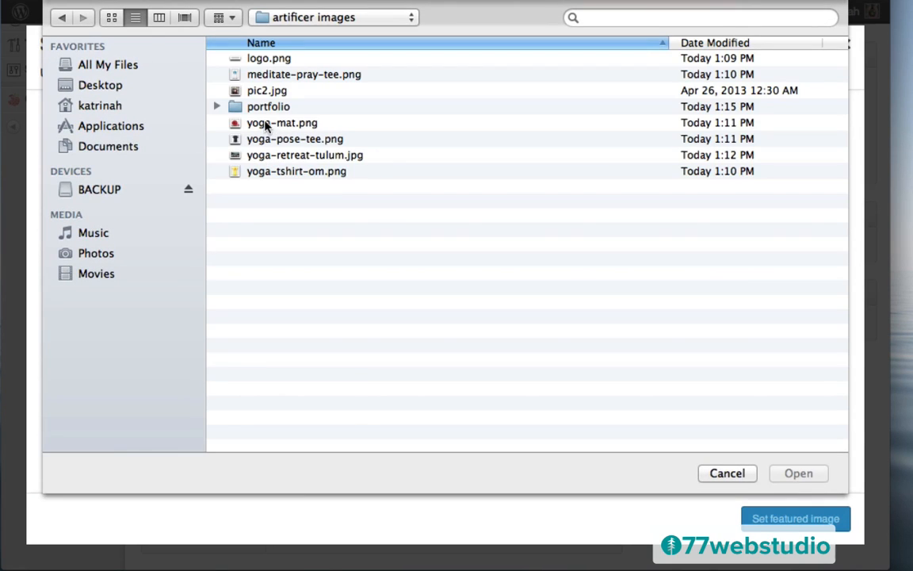
click(267, 124)
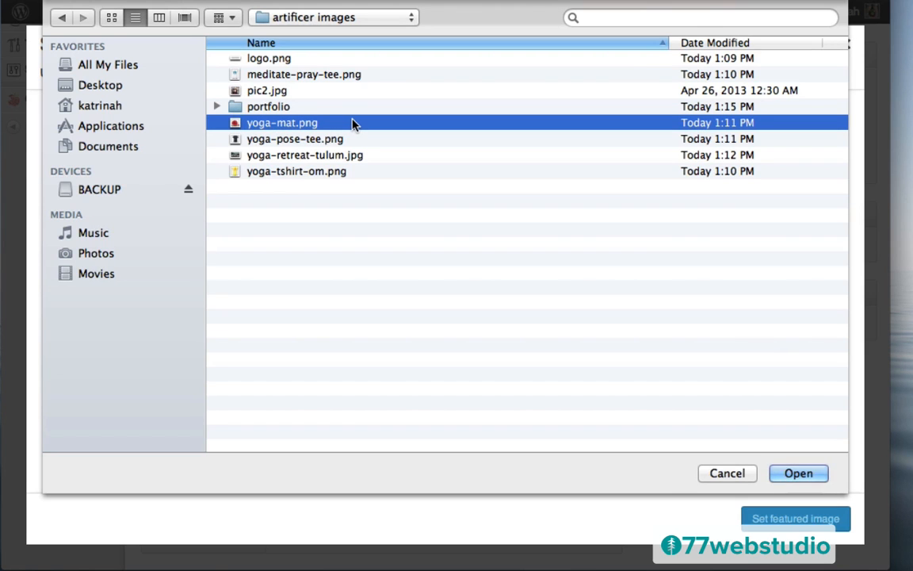
click(799, 473)
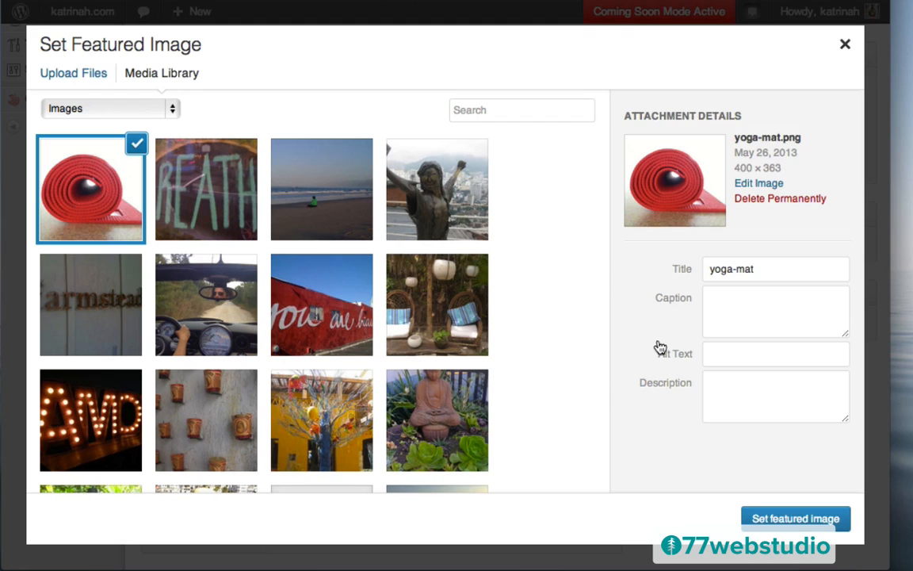
- Set the image's title and alt text to 'Yoga Mat' and make it the featured image
click(720, 272)
key(super+a)
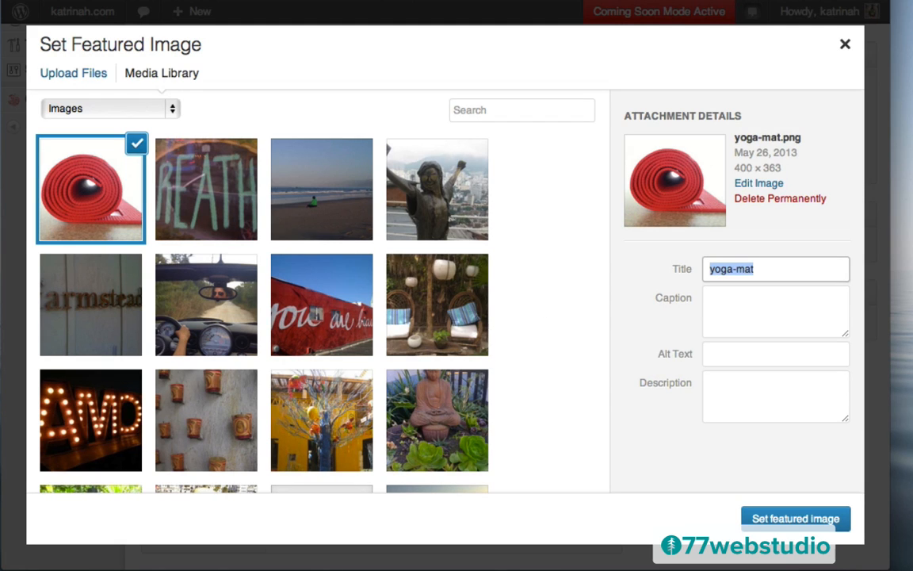
key(super+v)
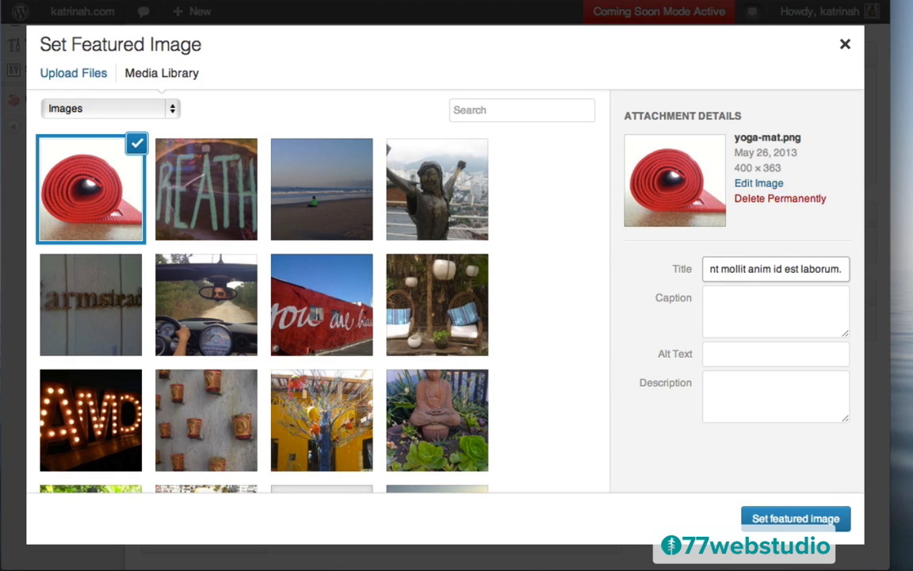
key(super+a)
text(Yoga Mat)
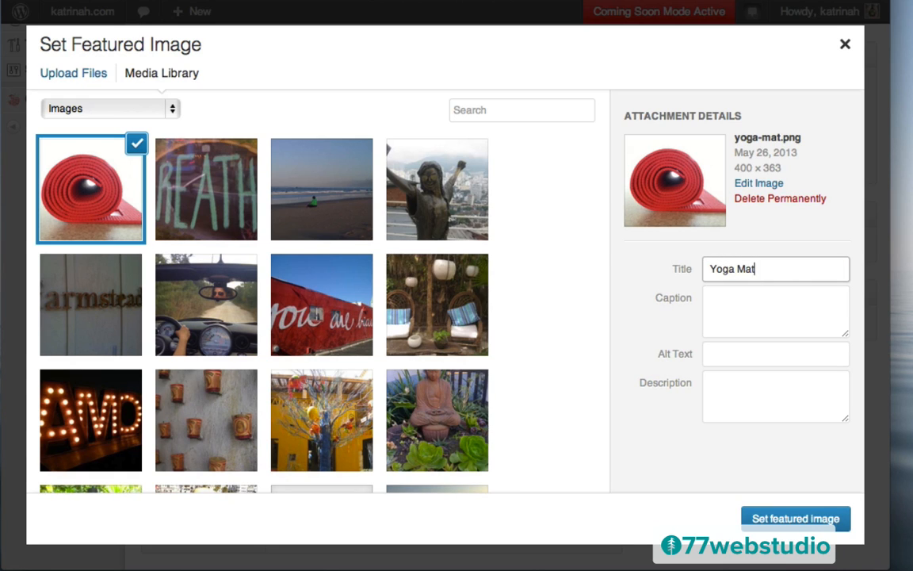
click(717, 353)
text(Y)
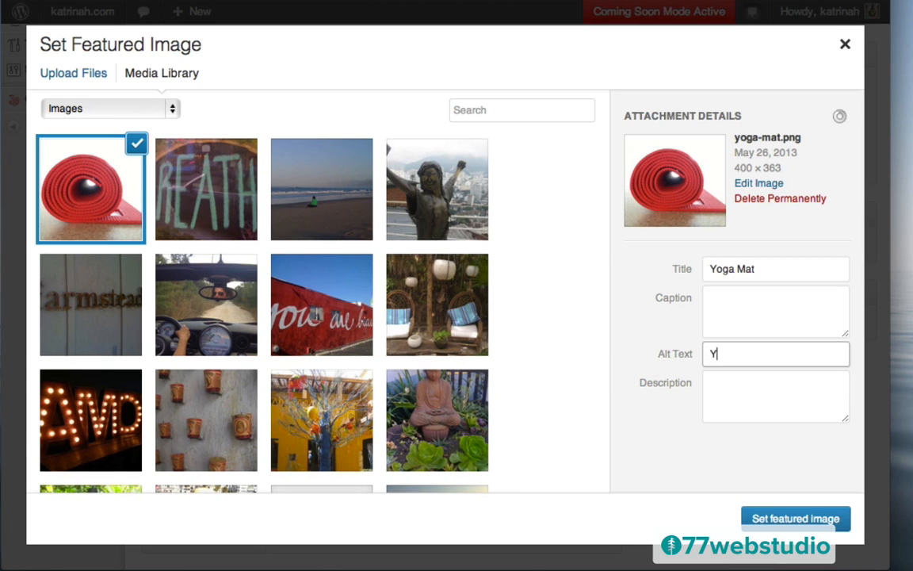
text(oga Mat)
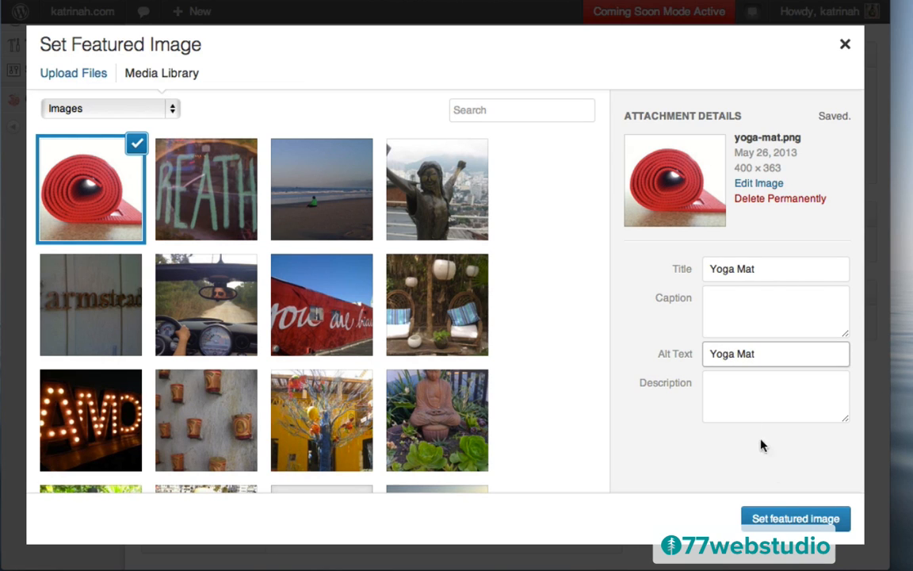
click(775, 519)
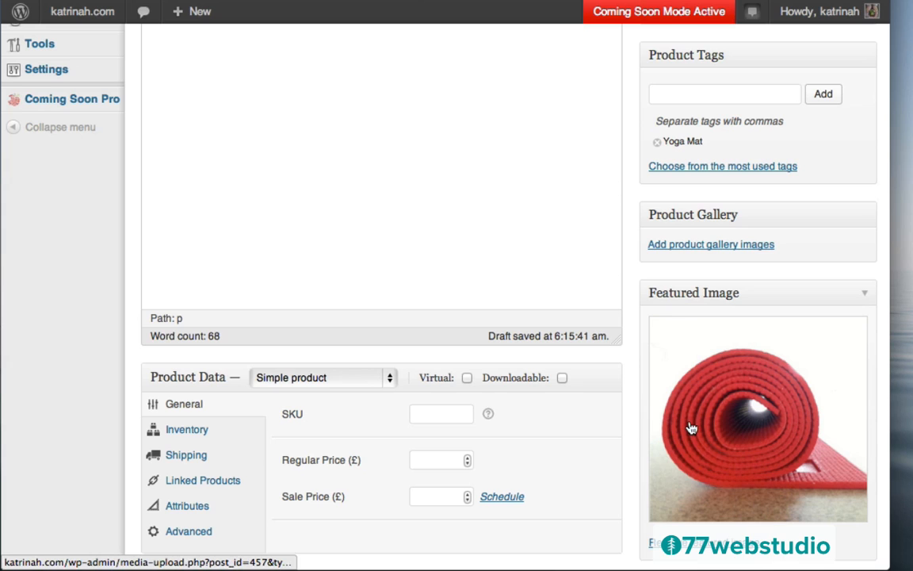
scroll(697, 372, down, 5)
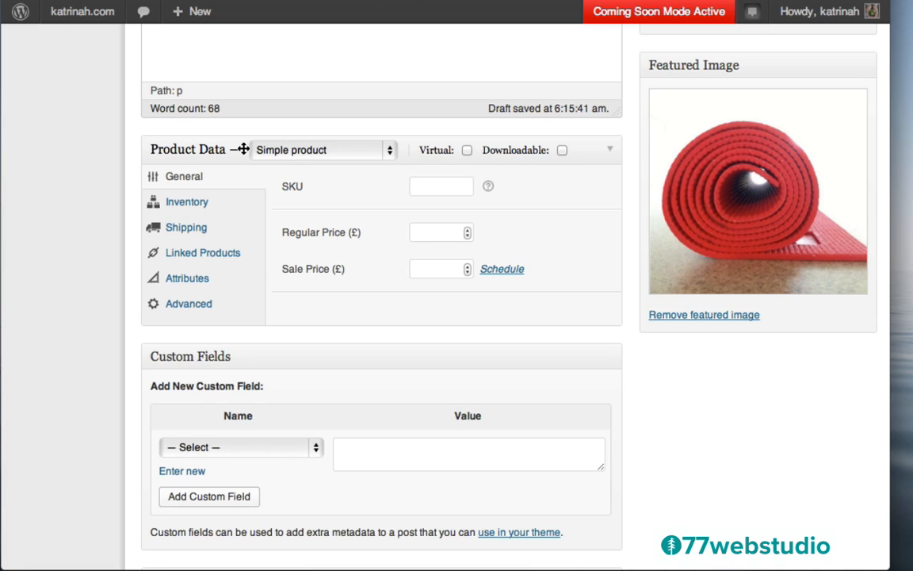
click(306, 152)
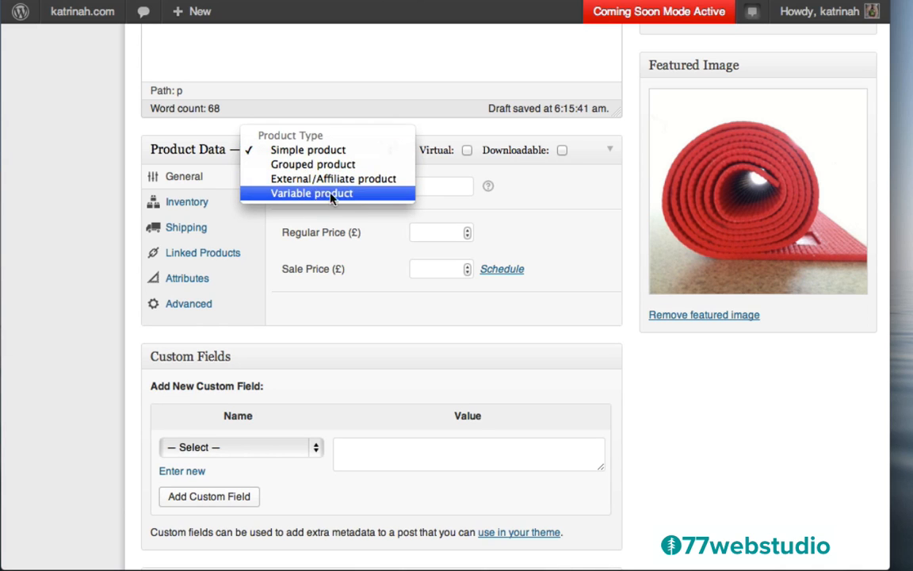
click(277, 151)
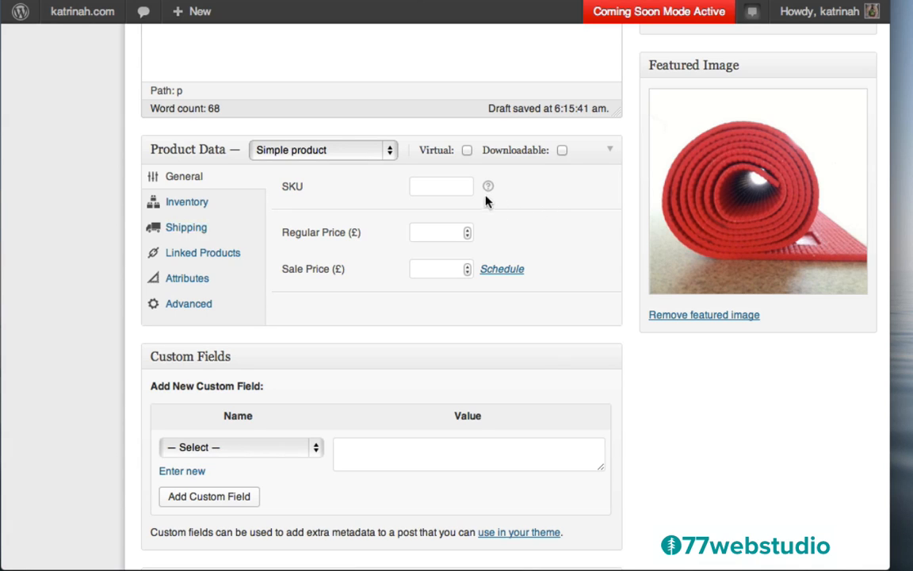
- Set the regular price to 40 and the sale price to 30
mouse_move(488, 191)
click(434, 234)
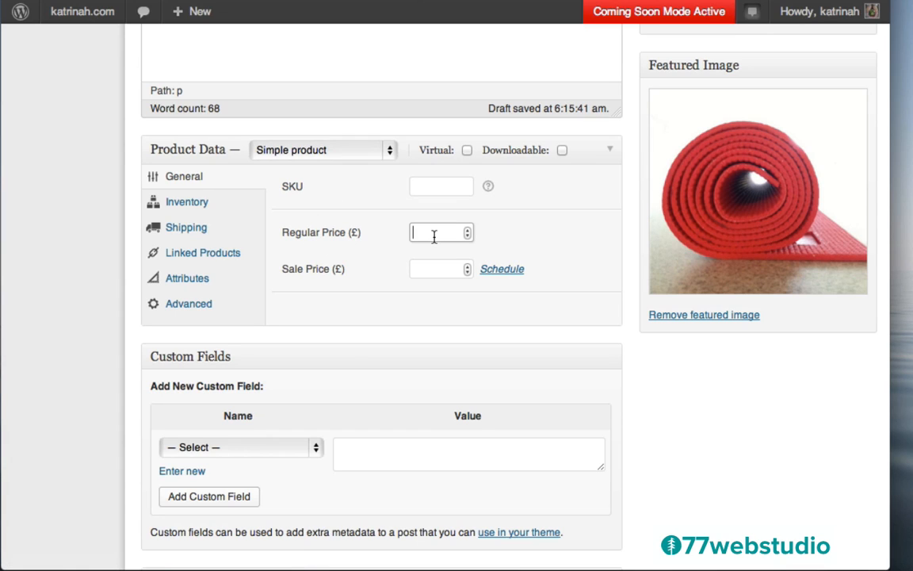
text(40)
click(523, 228)
click(430, 269)
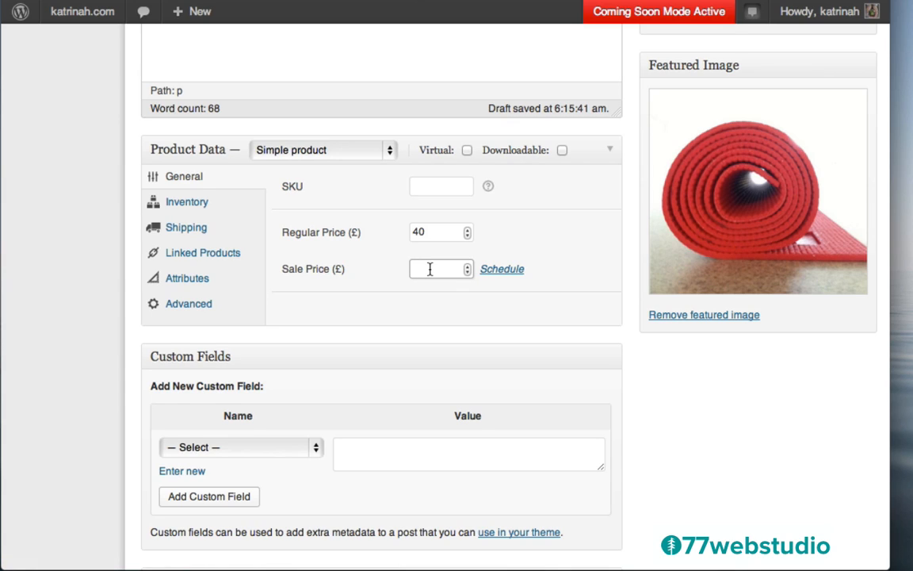
text(30)
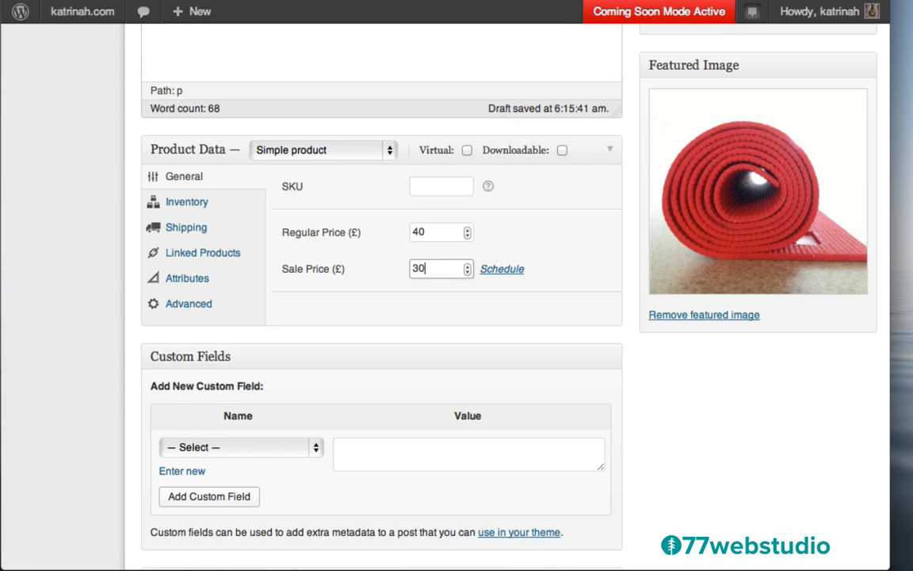
- Schedule the sale to run from 2013-05-25 to 2013-05-28
click(501, 269)
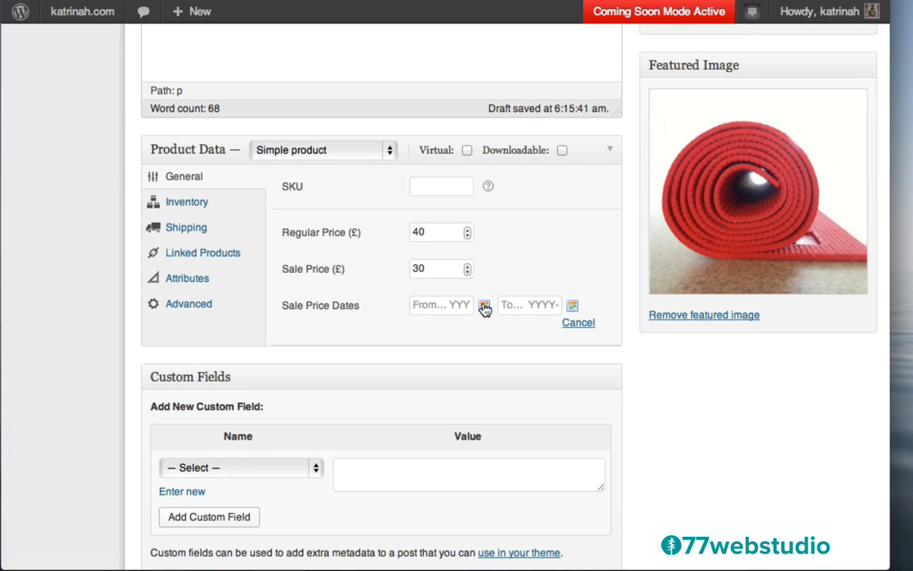
click(483, 306)
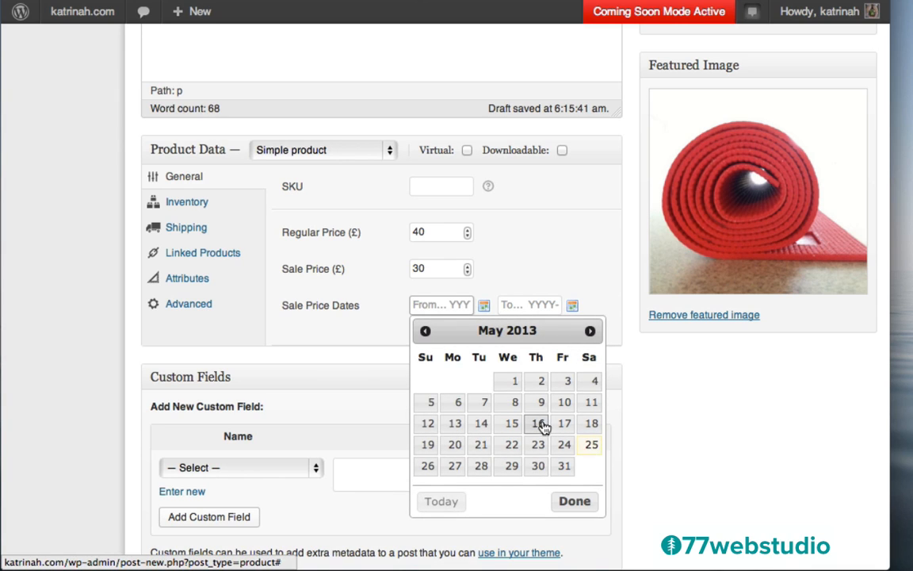
click(592, 451)
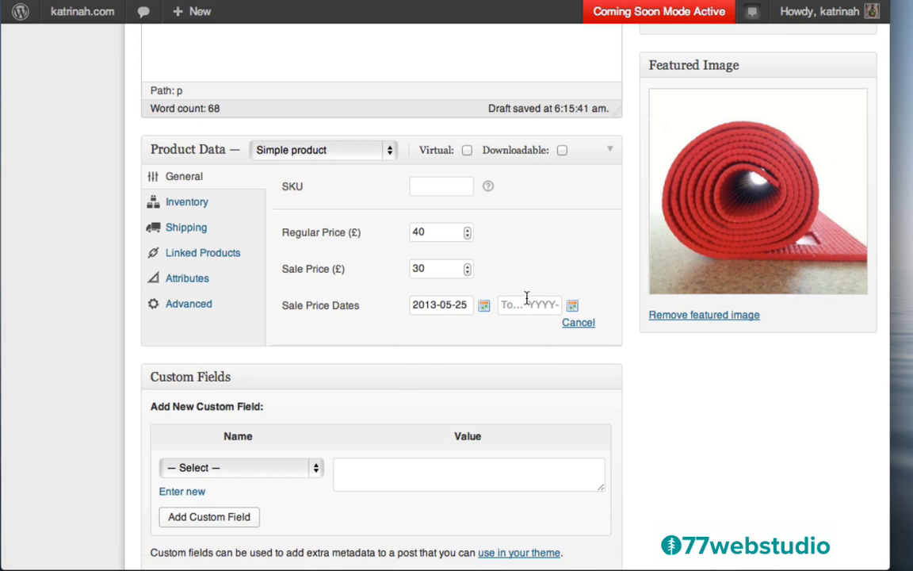
click(575, 309)
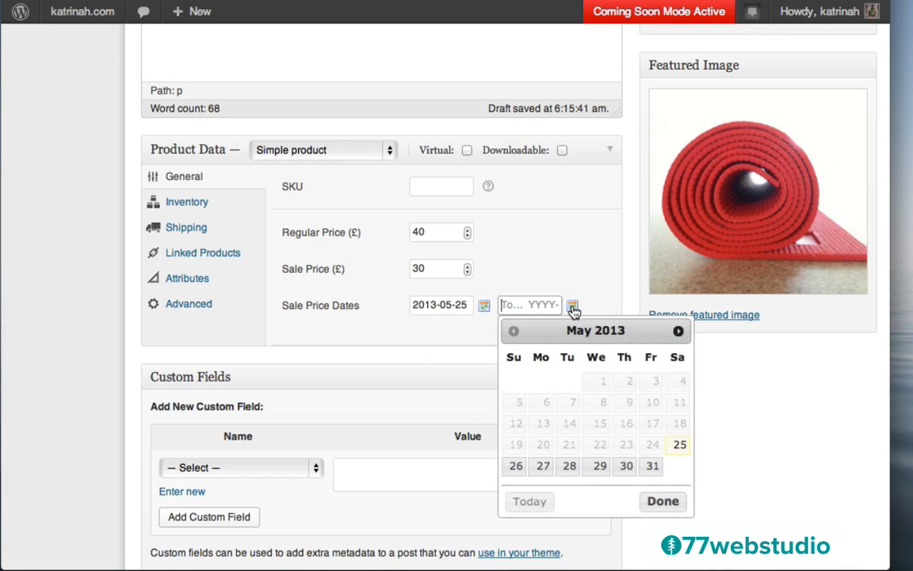
click(568, 465)
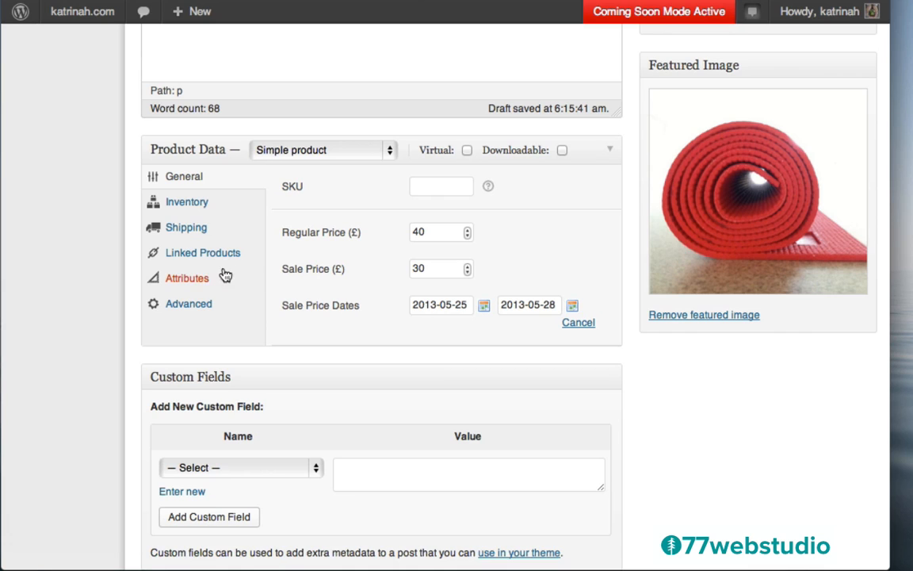
- Add a custom 'Color' attribute with values Orange | Grey | Red, visible on the product page
click(177, 281)
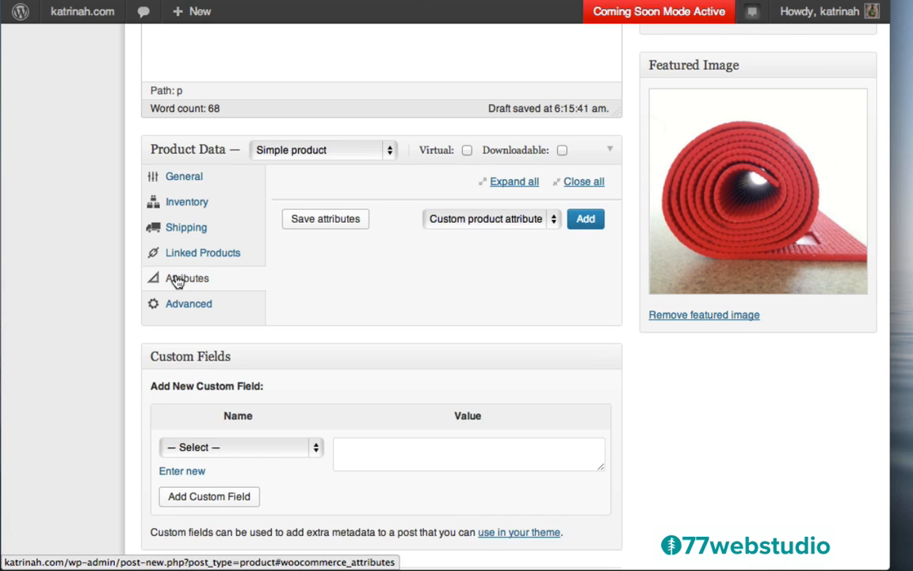
click(586, 221)
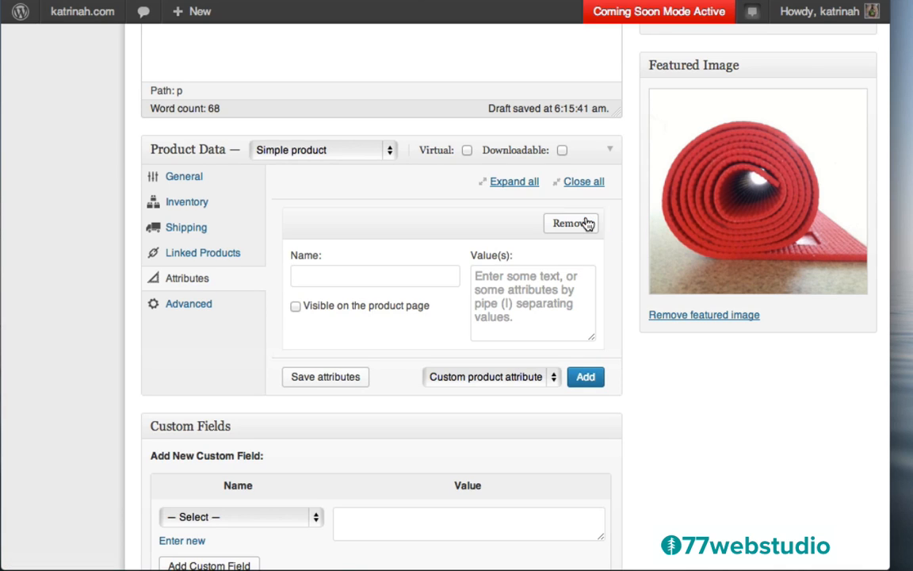
click(316, 275)
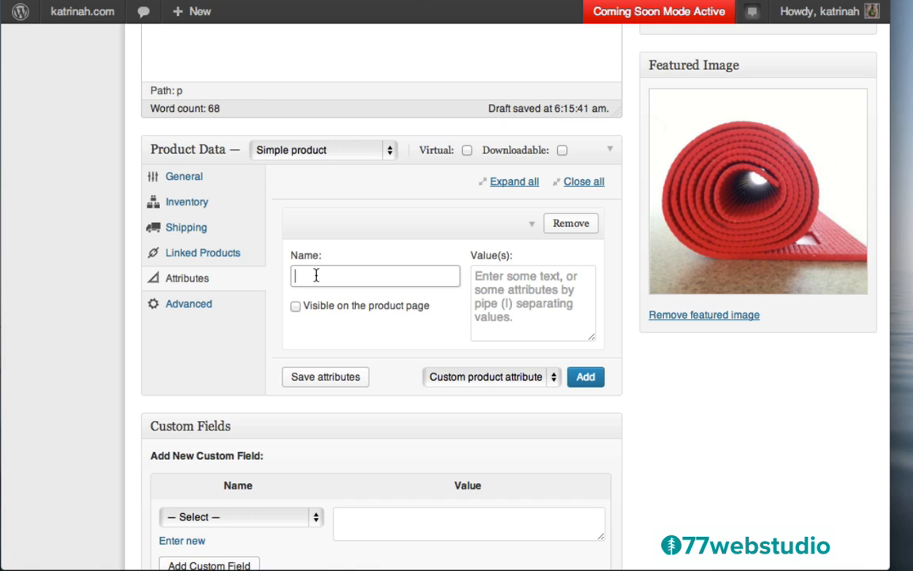
text(Colro)
key(BackSpace)
key(BackSpace)
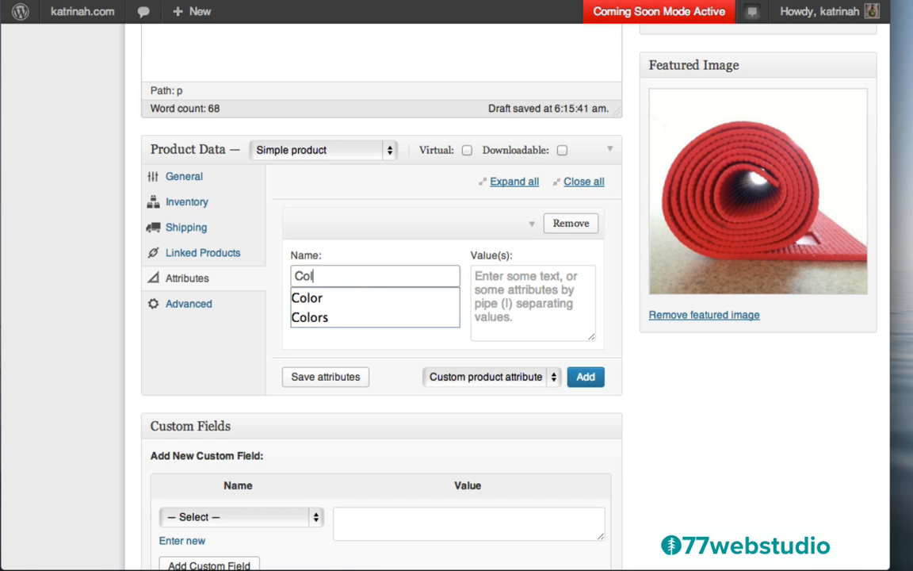
text(or)
click(508, 284)
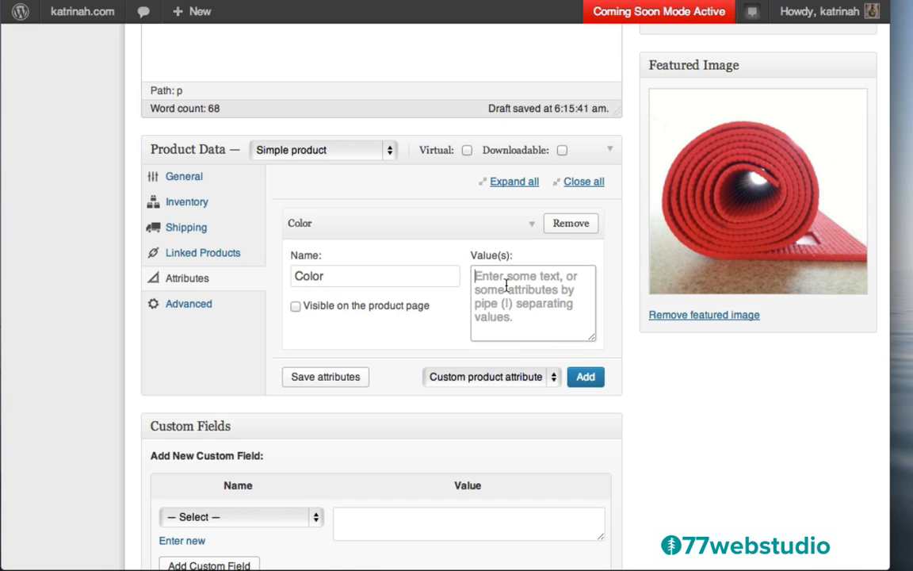
text(Orange)
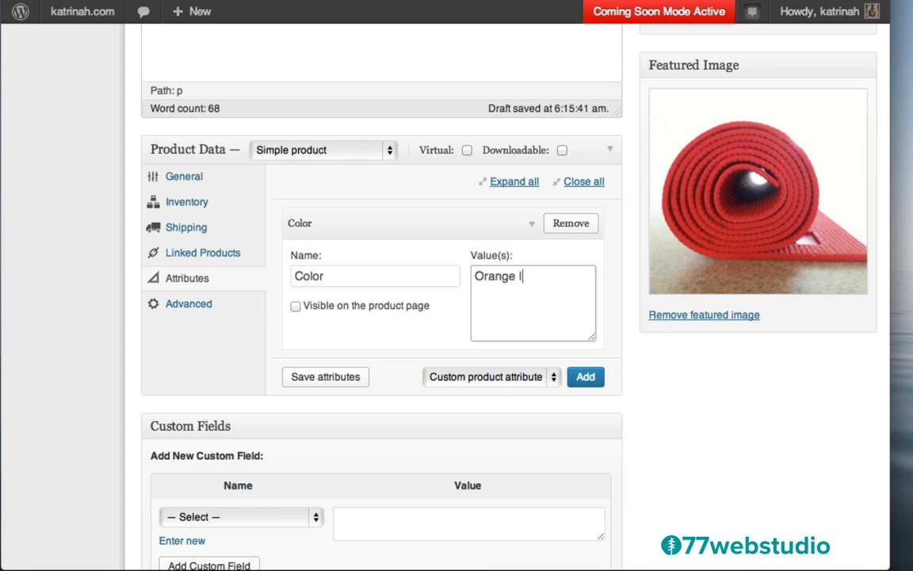
text( | Grey | Red)
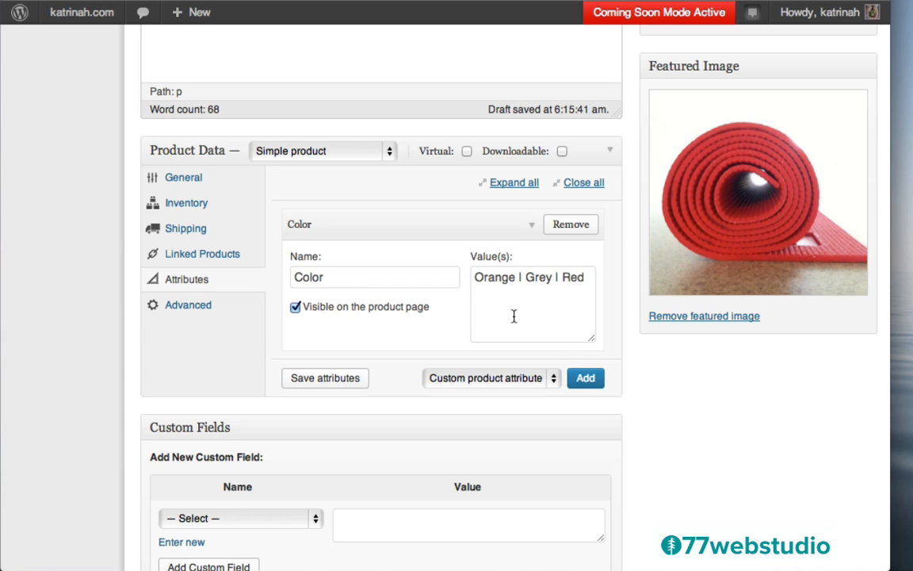
click(294, 308)
- Copy the description's first Lorem ipsum sentence into the Product Short Description
scroll(734, 407, down, 5)
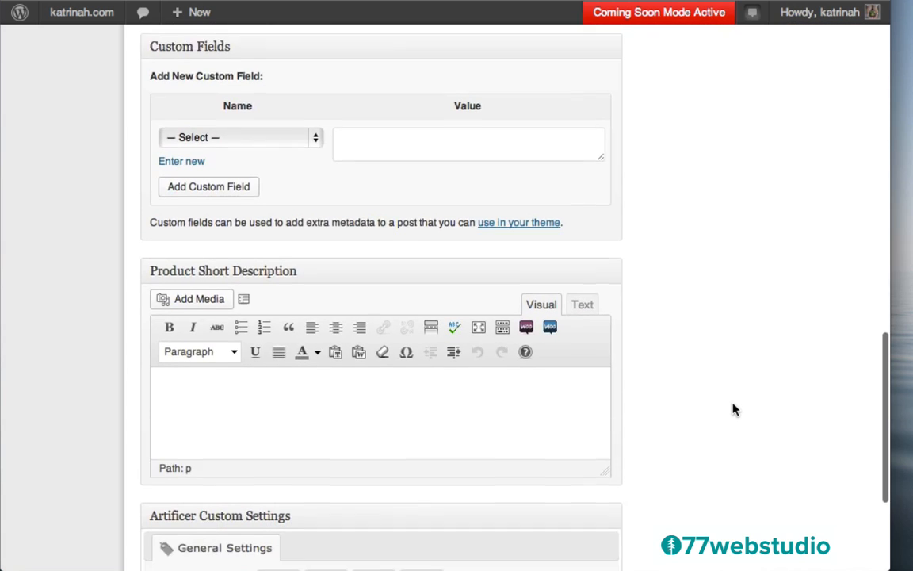
scroll(734, 407, down, 2)
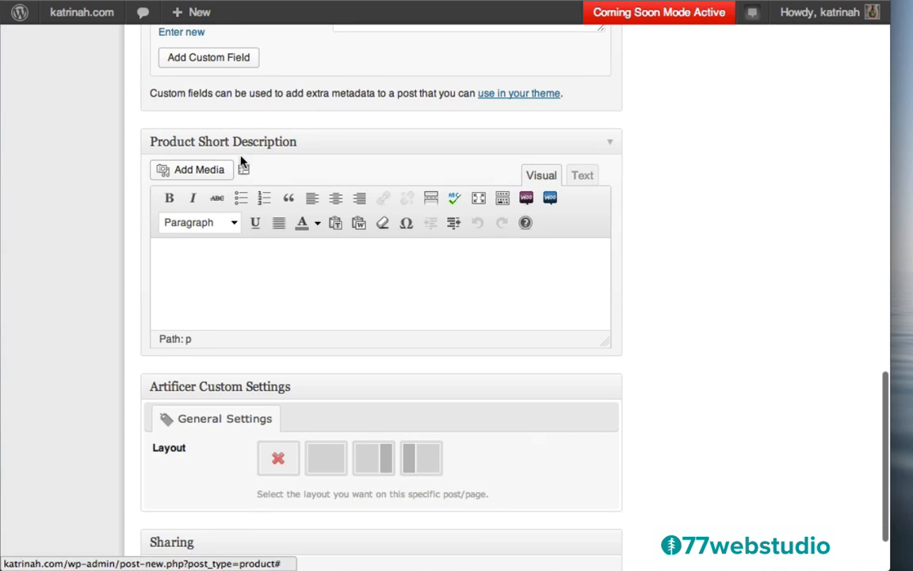
scroll(727, 159, up, 15)
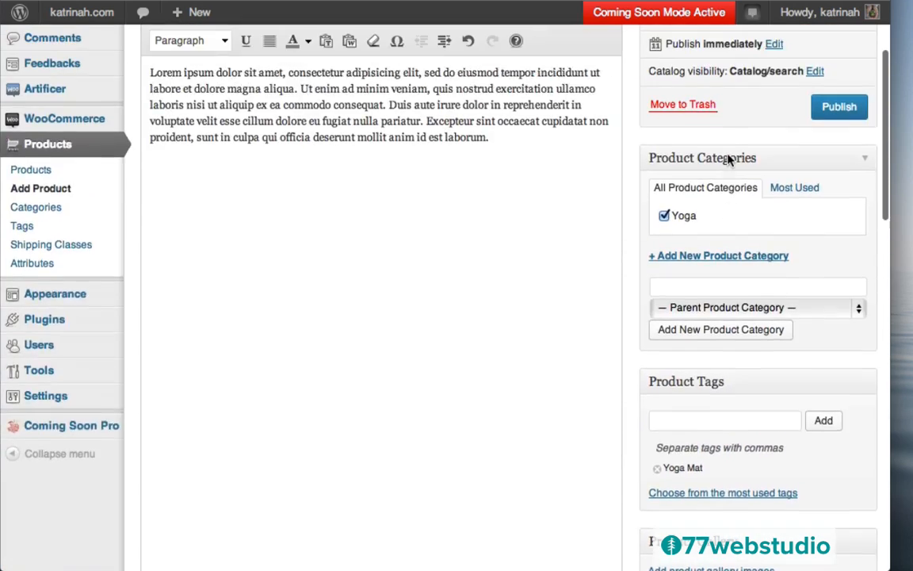
scroll(729, 159, up, 3)
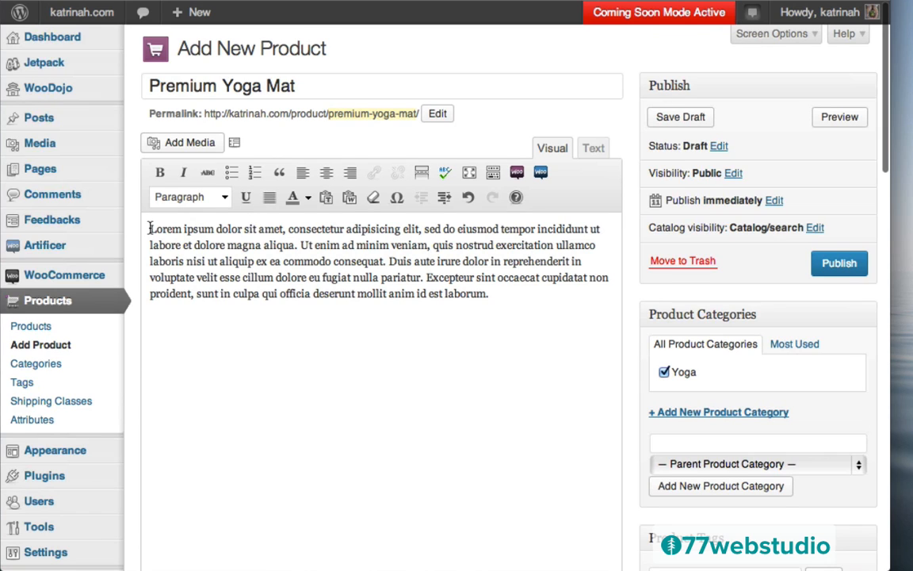
drag(150, 228, 297, 245)
key(ctrl+c)
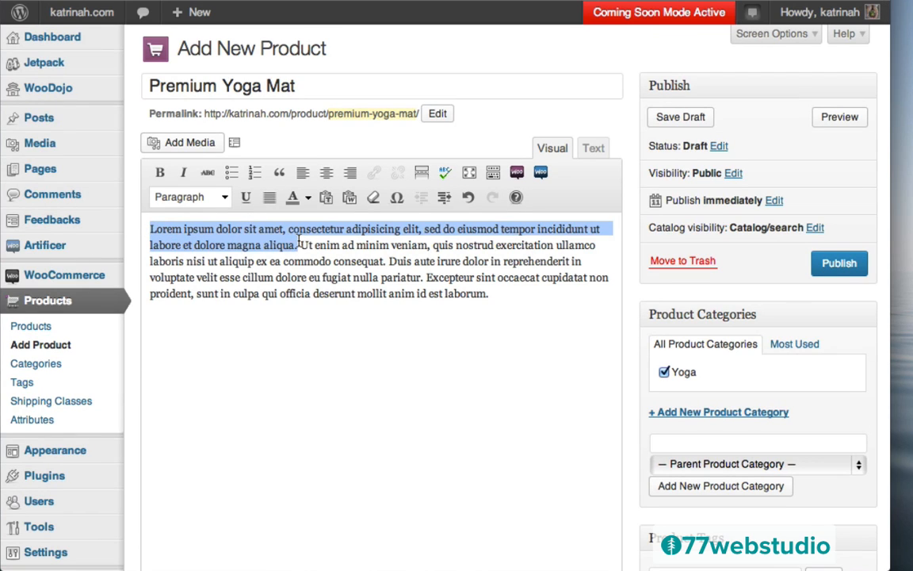
scroll(663, 403, down, 15)
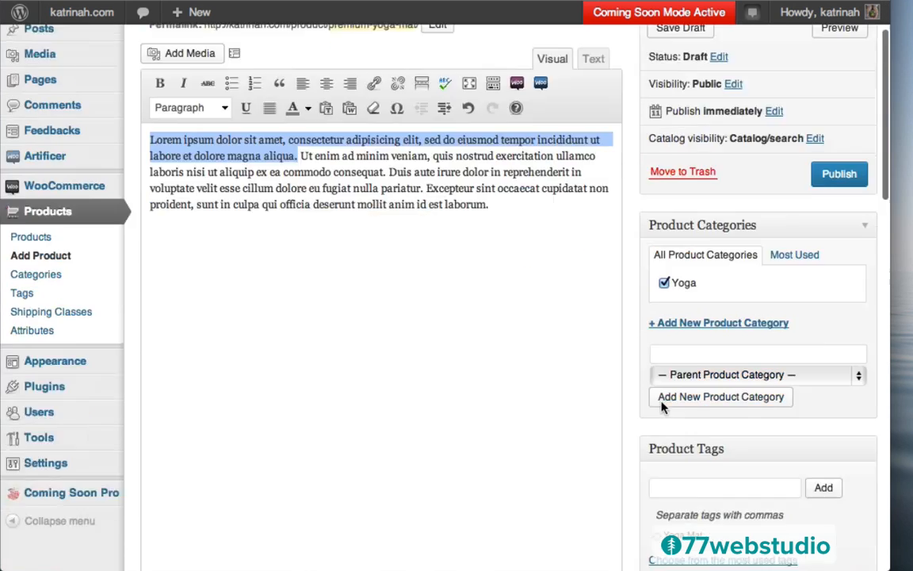
scroll(663, 408, down, 3)
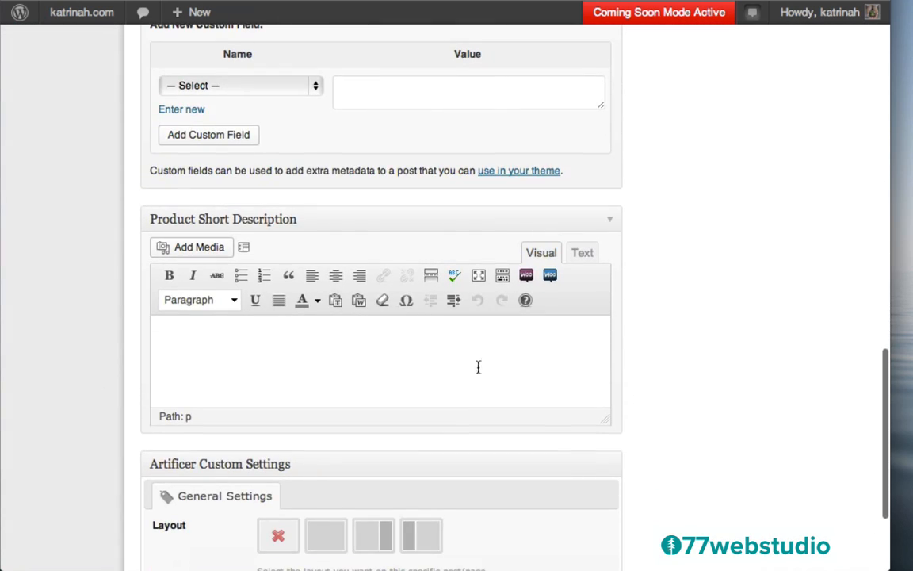
click(233, 345)
key(ctrl+v)
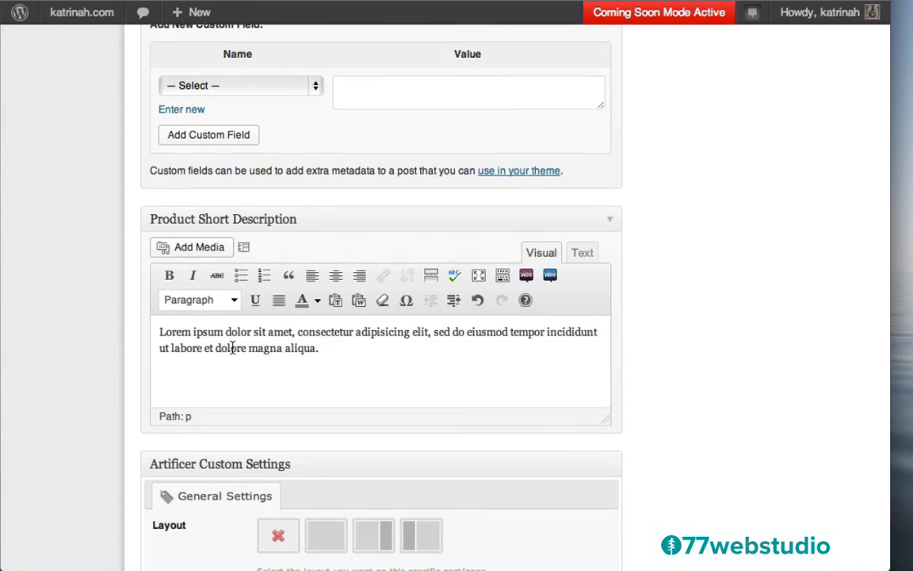
scroll(280, 313, down, 3)
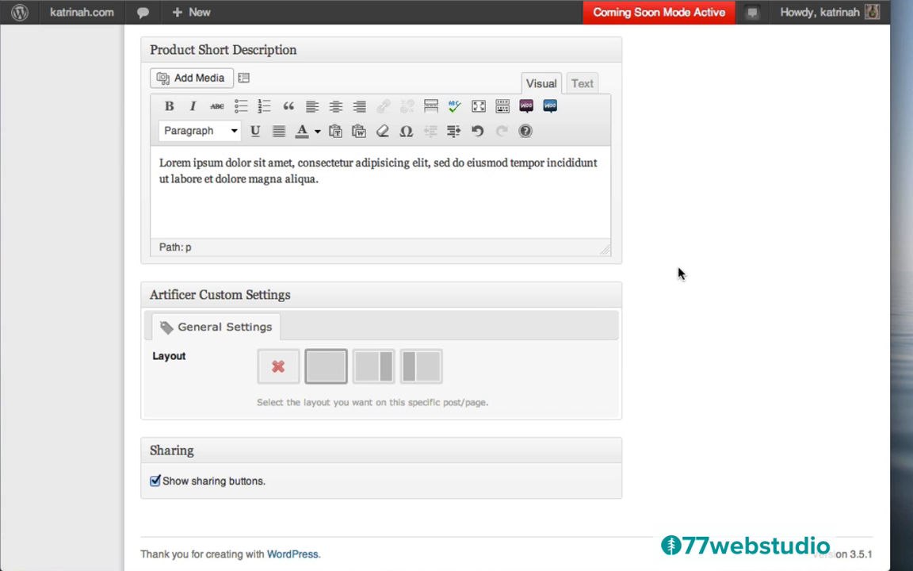
scroll(678, 271, up, 15)
- Publish the Premium Yoga Mat and start a new blank product
scroll(678, 269, up, 2)
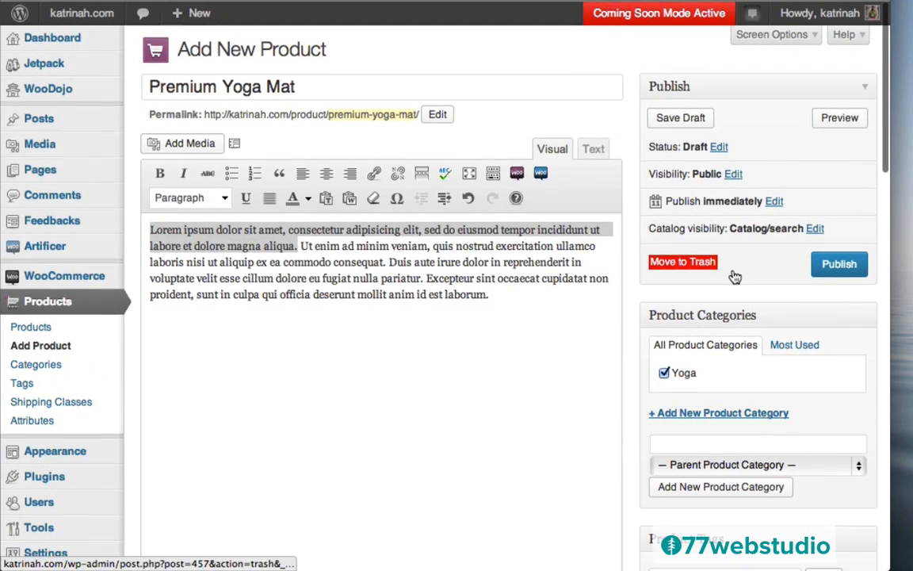
click(840, 266)
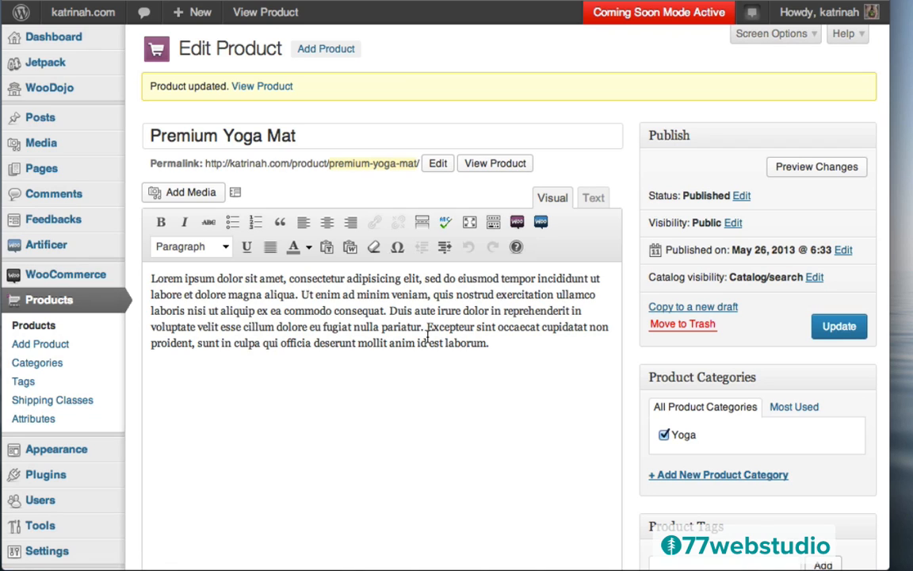
click(331, 52)
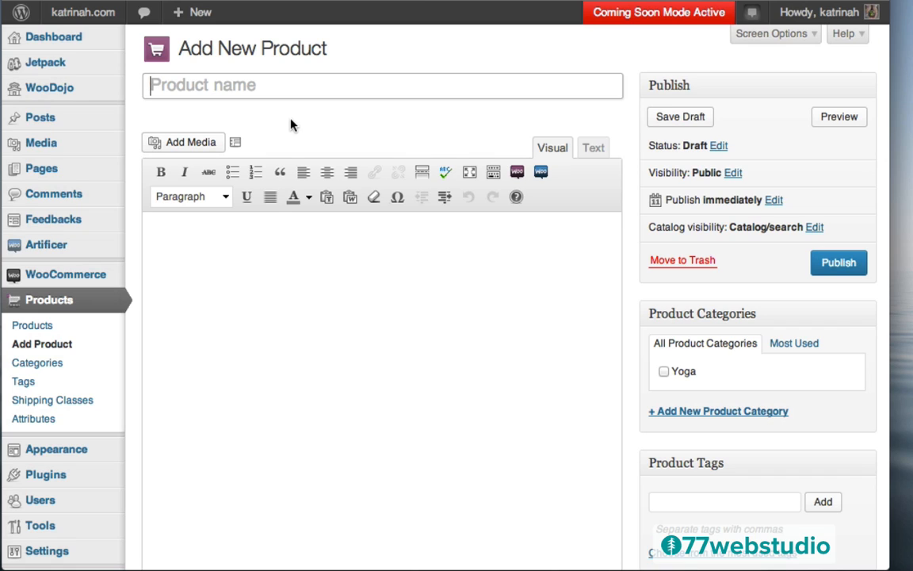
- Title the new product 'Yoga Slim Fit T' and paste Lorem ipsum text as its description
text(Yoga Slim Fit T)
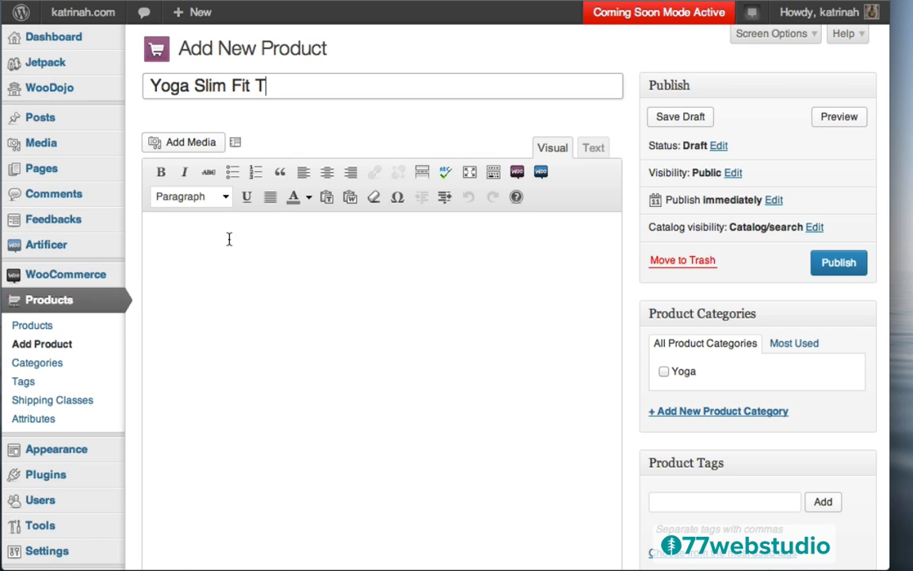
click(228, 237)
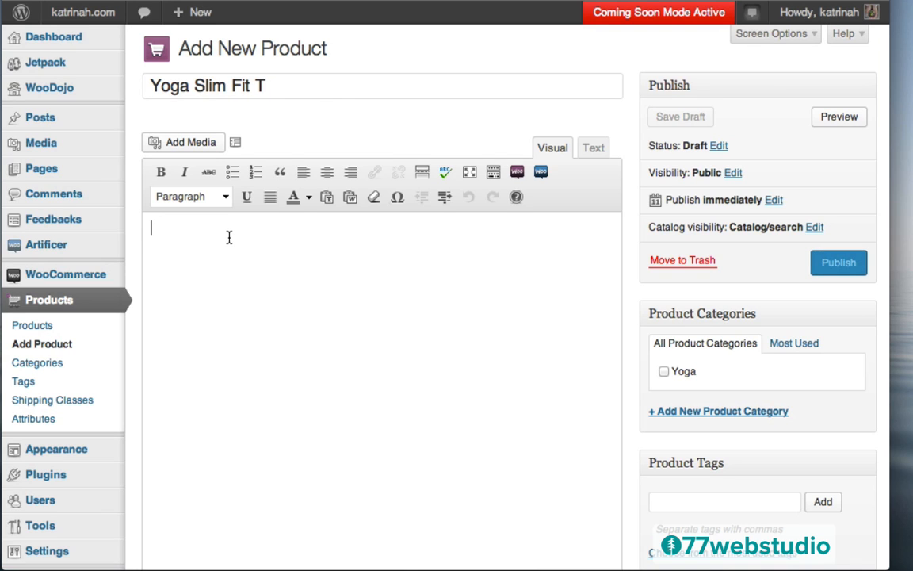
text(Lorem ipsum dolor sit amet, consectetur adipisicing elit, sed do eiusmod tempor incididunt ut labore et dolore magna aliqua. Ut enim ad minim veniam, quis nostrud exercitation ullamco laboris nisi ut aliquip ex ea commodo consequat. Duis aute irure dolor in reprehenderit in voluptate velit esse cillum dolore eu fugiat nulla pariatur. Excepteur sint occaecat cupidatat non proident, sunt in culpa qui officia deserunt mollit anim id est laborum.)
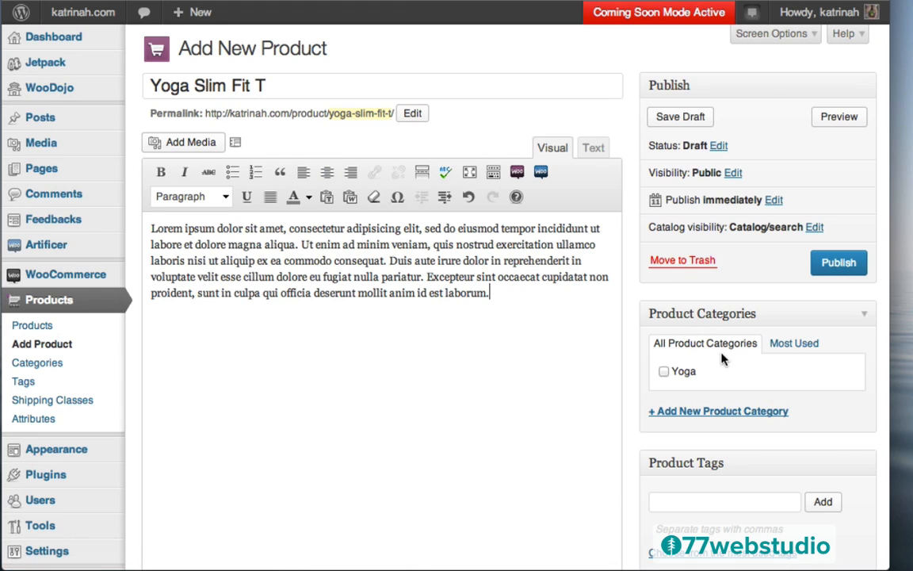
- Put Yoga Slim Fit T in the Yoga category and add the T-Shirt tag
click(664, 371)
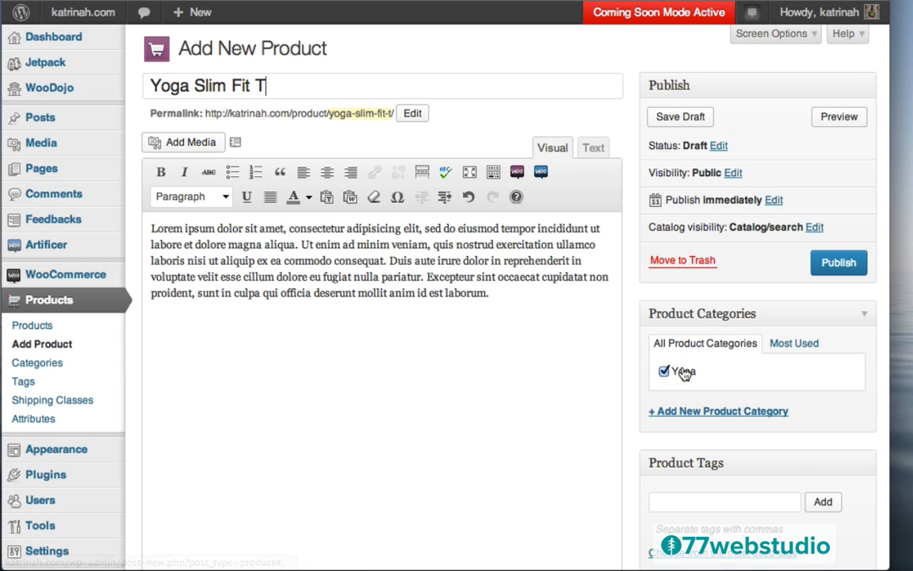
scroll(634, 363, down, 5)
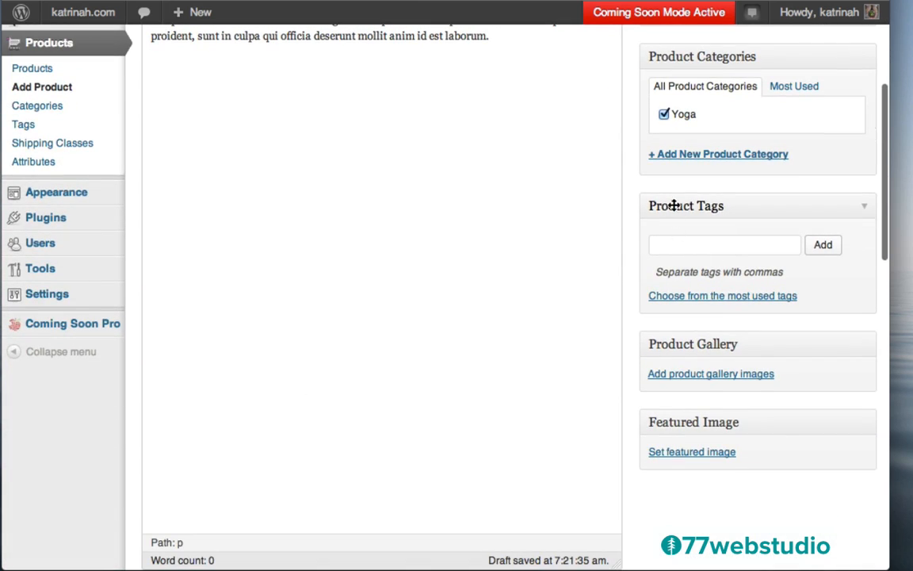
click(671, 244)
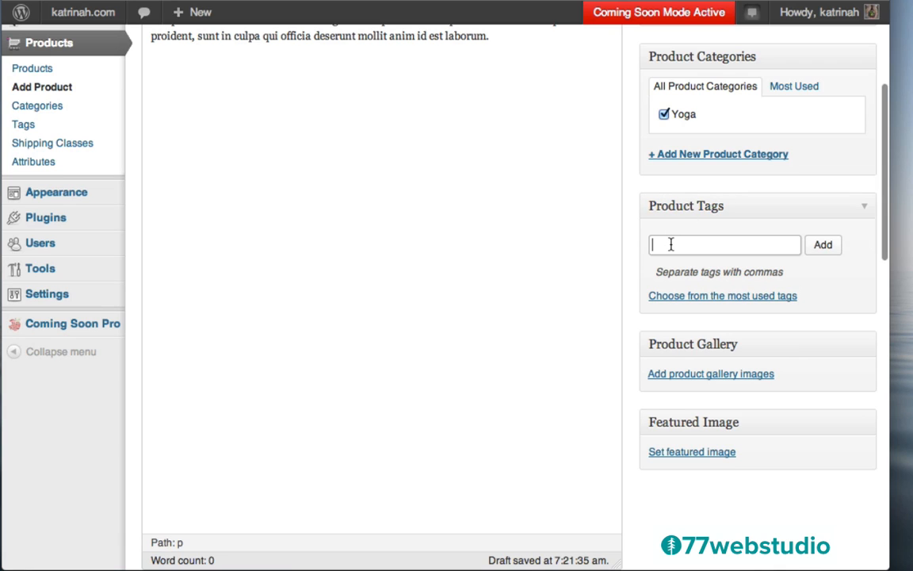
text(T-Shirt)
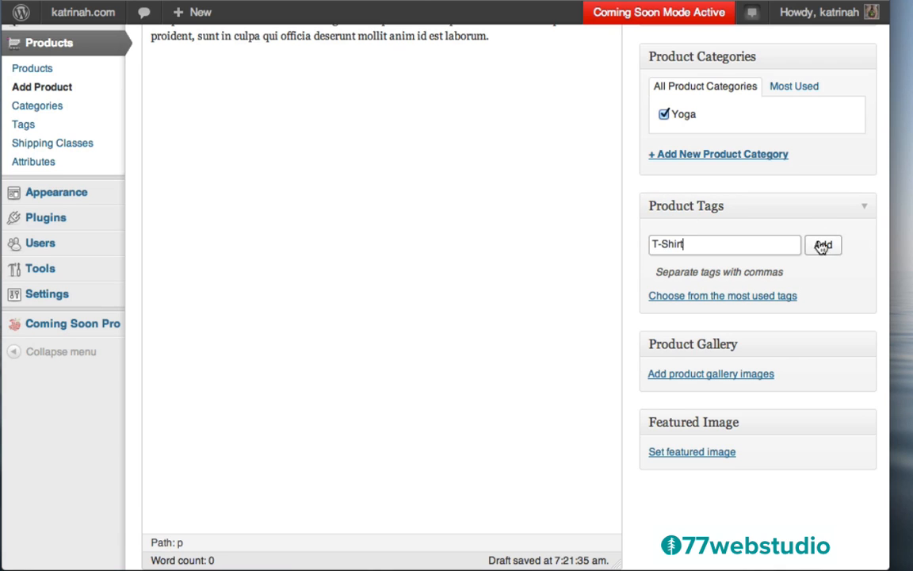
click(825, 247)
scroll(792, 270, down, 5)
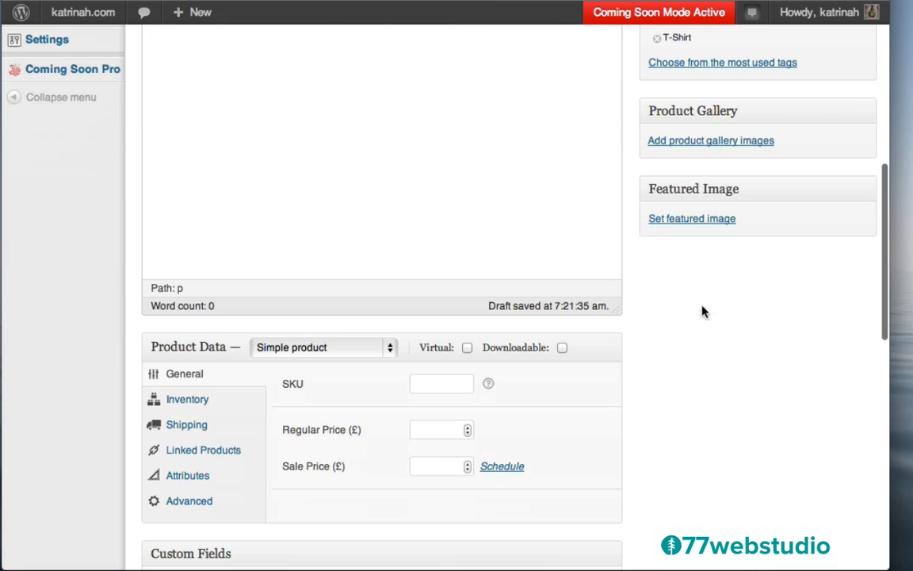
- Upload yoga-pose-tee.png, title it Yoga Slim Fit T, and set it as the featured image
click(685, 224)
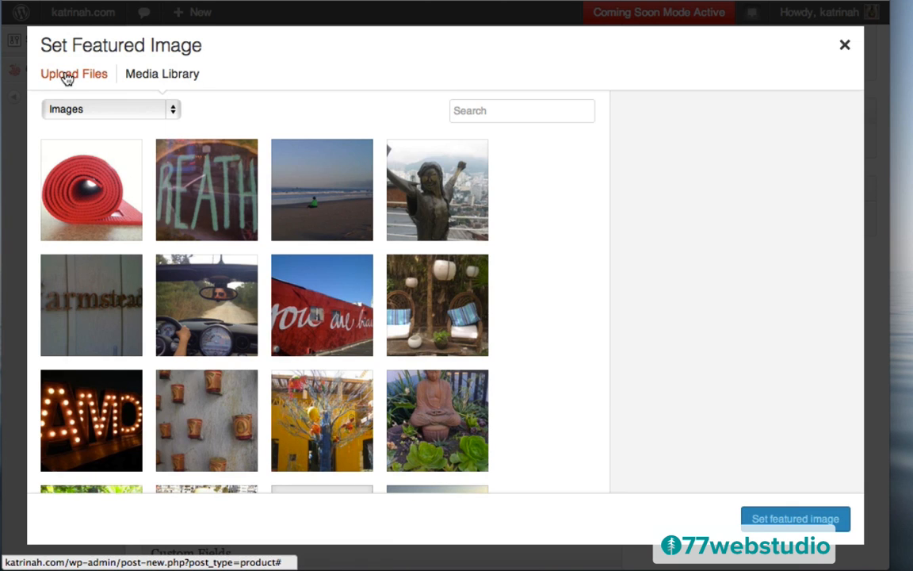
click(67, 79)
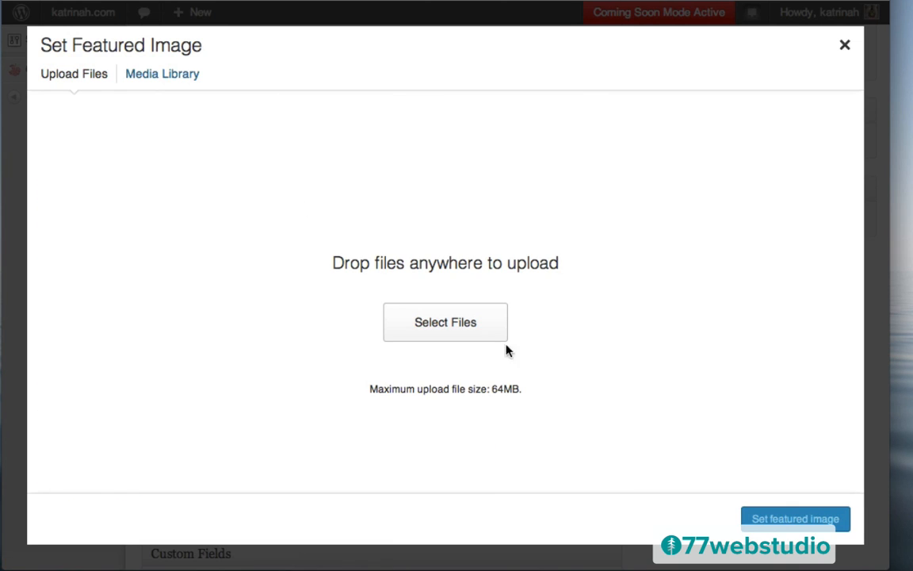
click(443, 330)
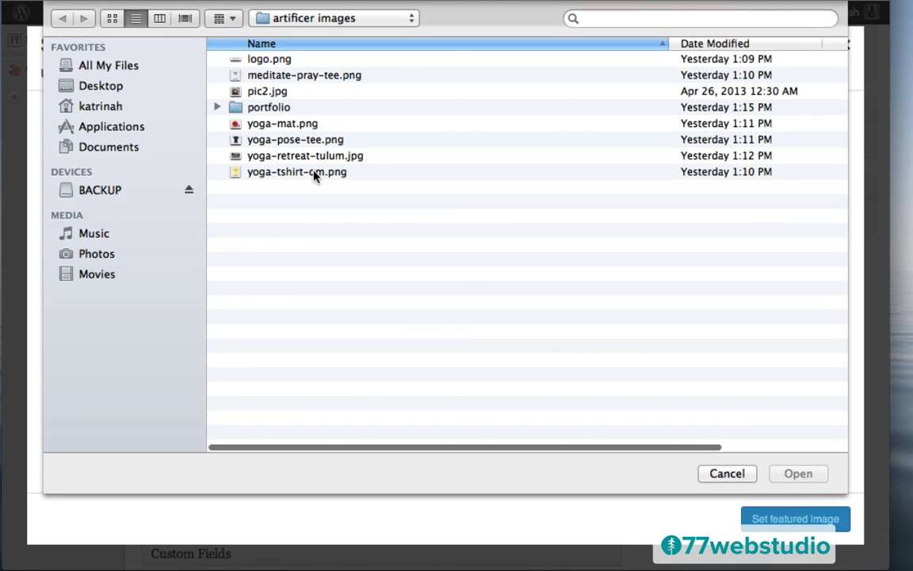
click(261, 143)
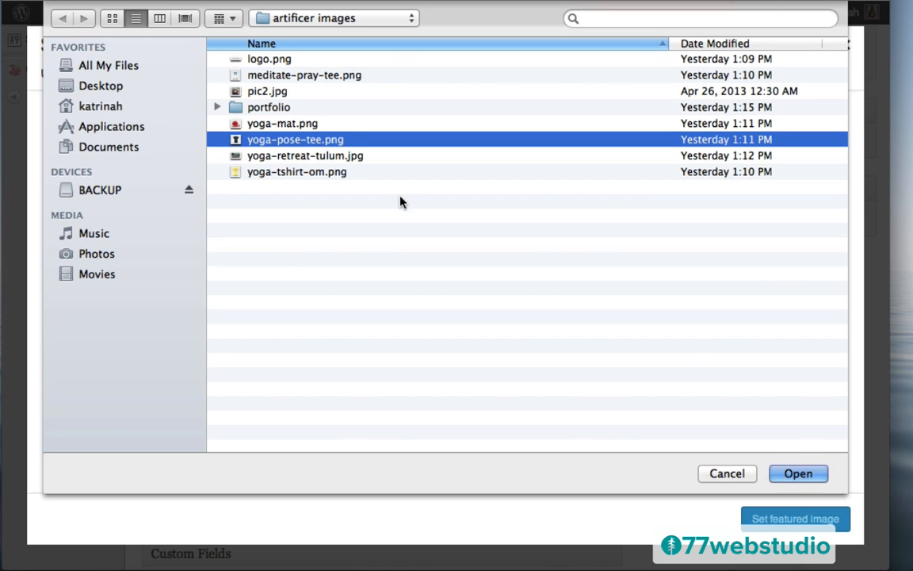
click(798, 475)
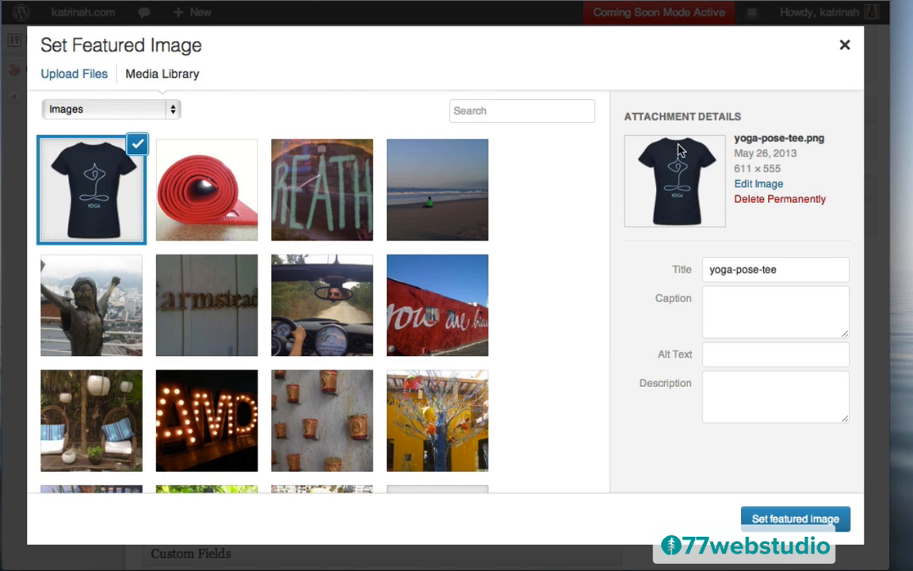
triple_click(723, 269)
text(Yoga Slim Fit T)
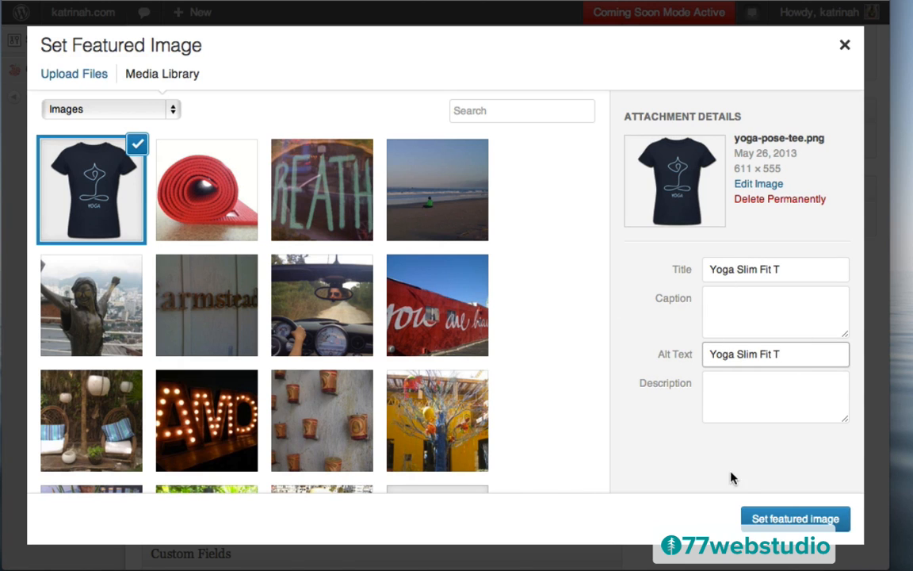
click(794, 520)
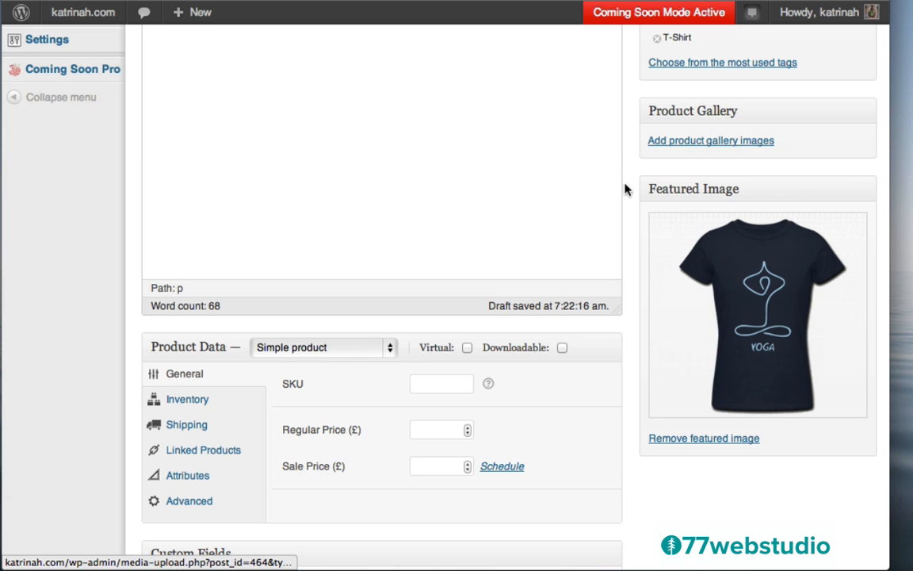
- Change the product data type to Variable product
scroll(702, 296, down, 5)
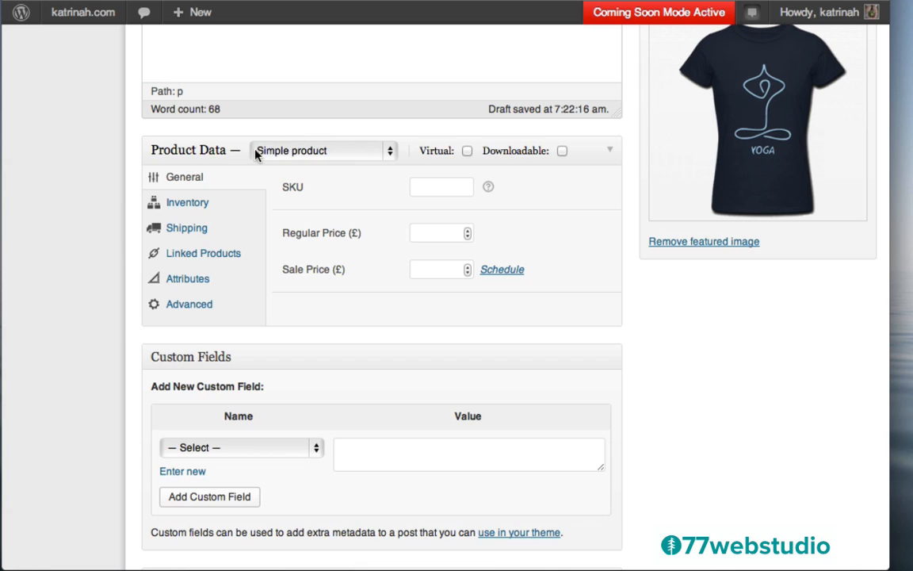
click(295, 158)
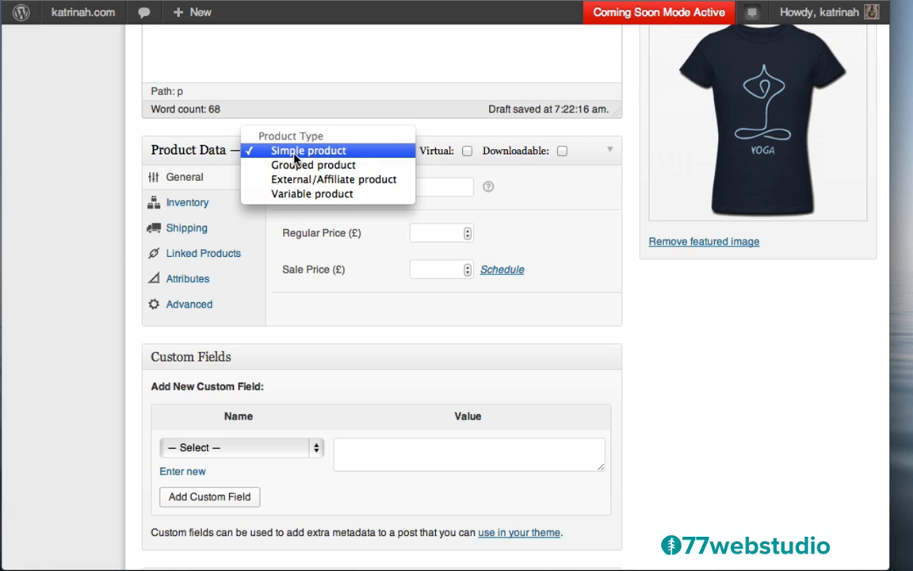
click(285, 198)
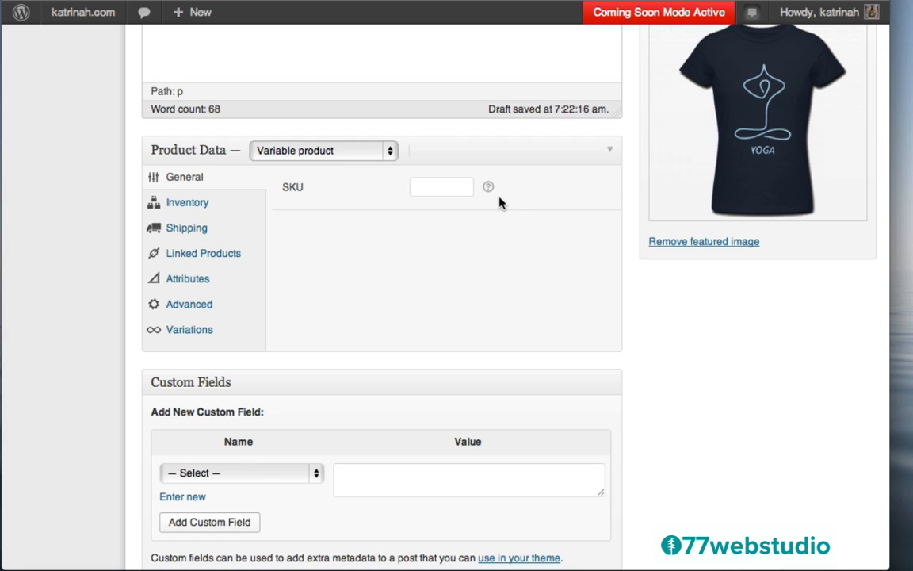
mouse_move(489, 189)
- Review the Inventory and Shipping settings, then view the Linked Products up-sells and cross-sells
click(192, 206)
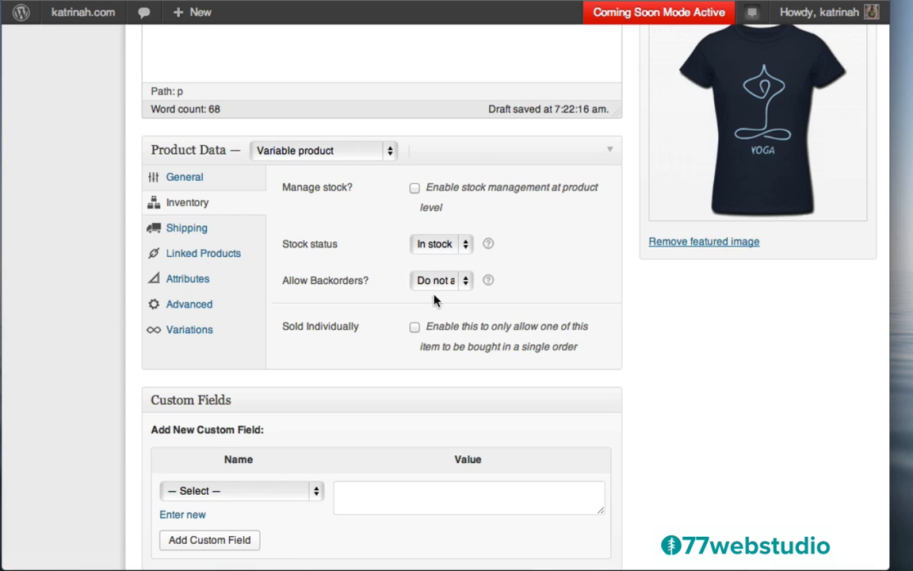
click(185, 229)
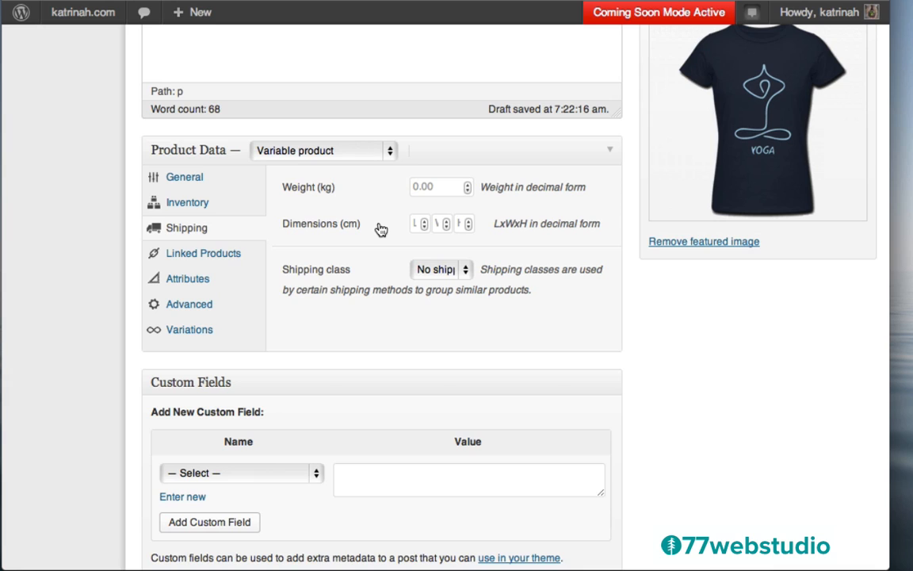
click(181, 254)
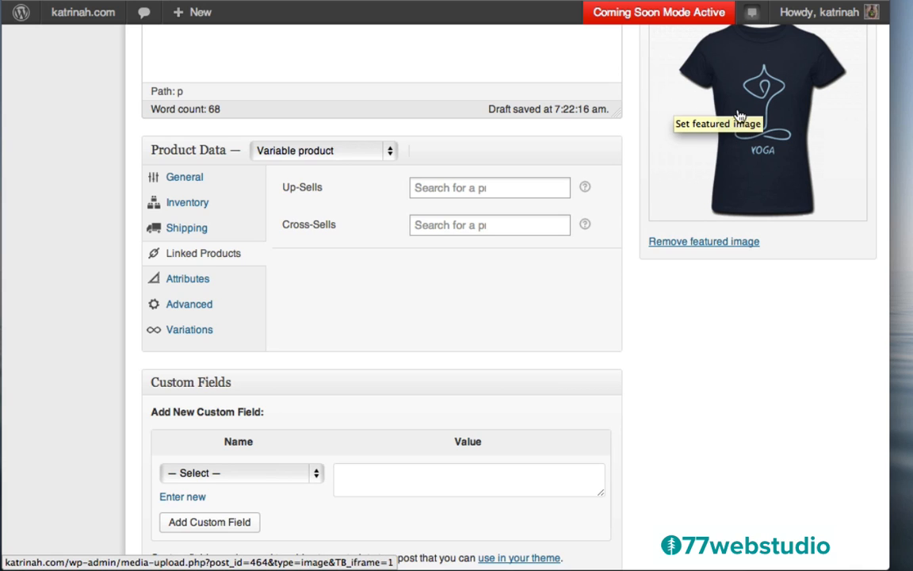
mouse_move(585, 191)
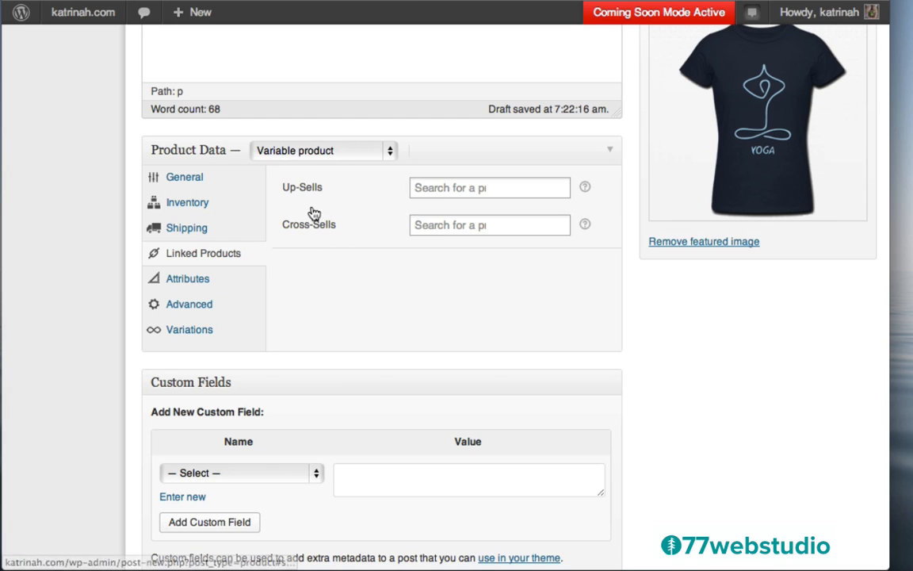
- Add a Color attribute with values Navy | White | Grey, visible and used for variations, and save it
click(187, 281)
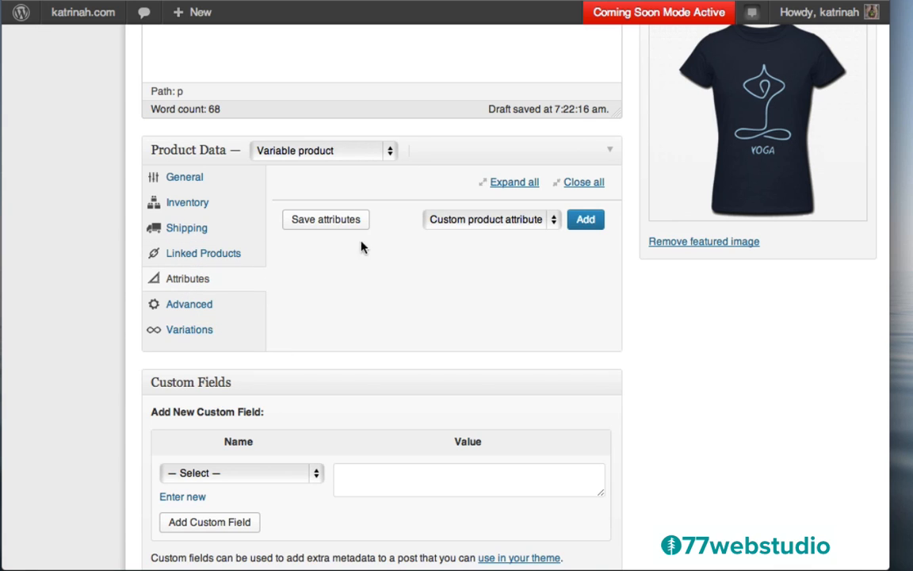
click(584, 221)
click(306, 274)
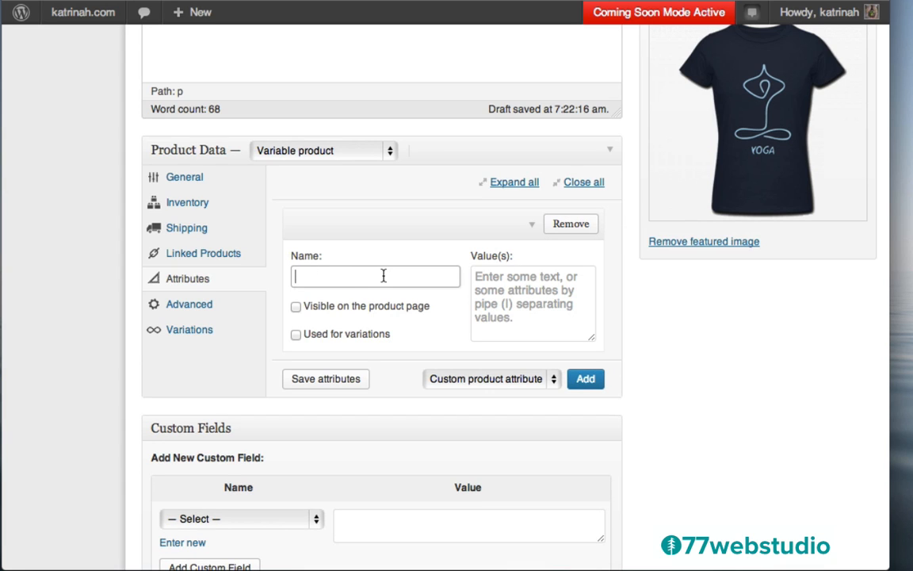
text(Color)
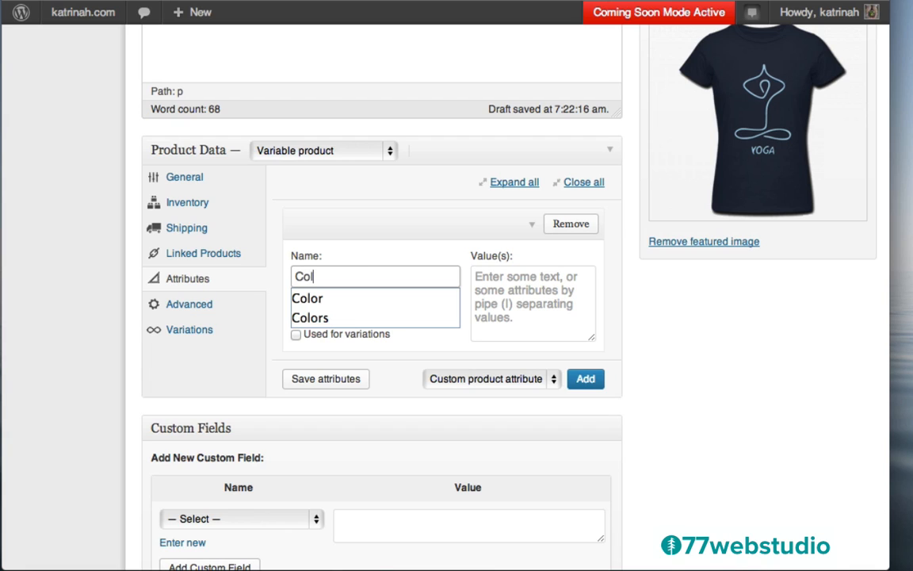
click(521, 277)
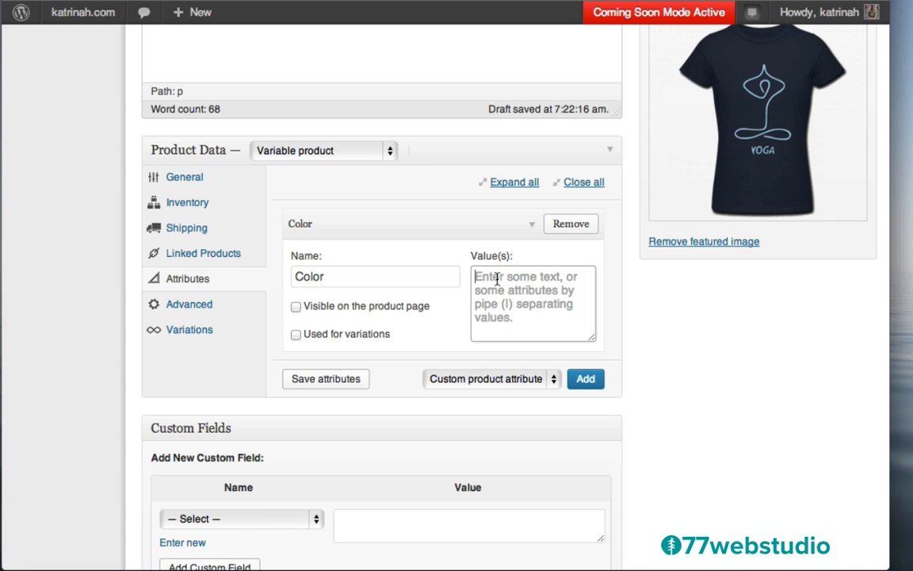
text(Nav)
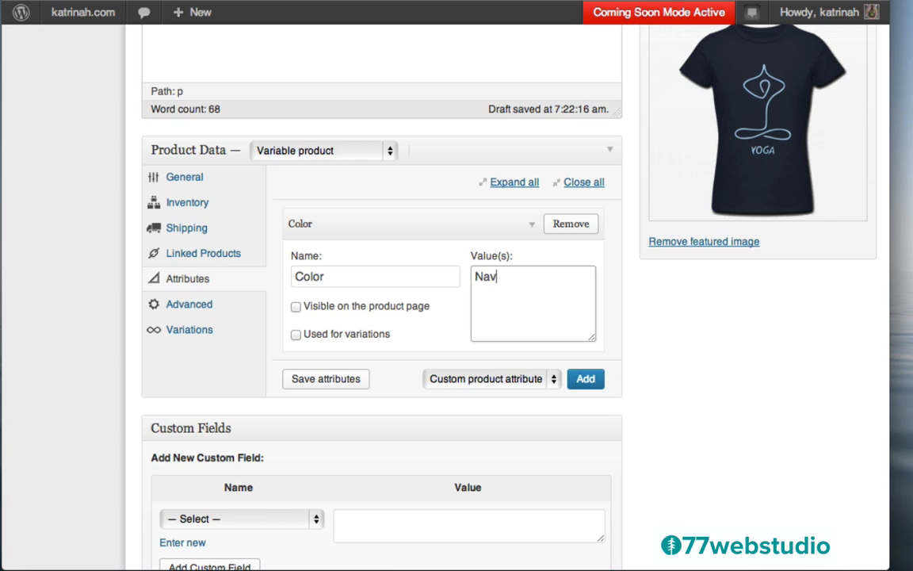
text(y | White | Grey)
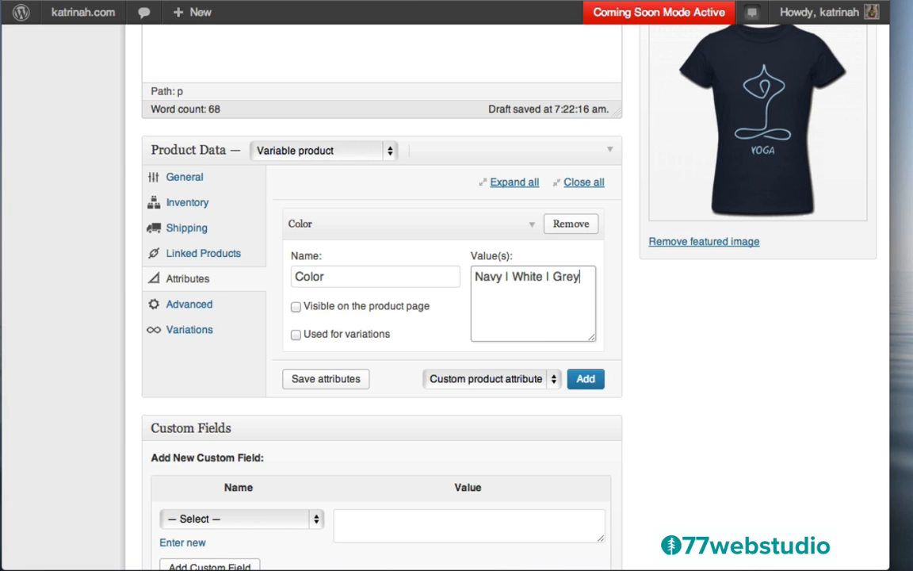
click(297, 308)
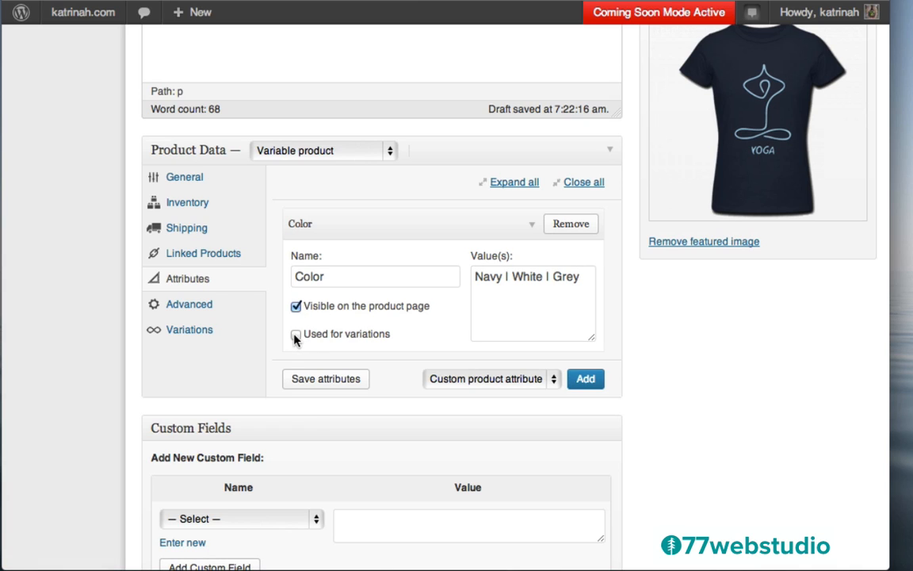
click(295, 336)
click(317, 381)
- Add a visible Size attribute with values Small | Medium | Large and save the attributes
click(587, 381)
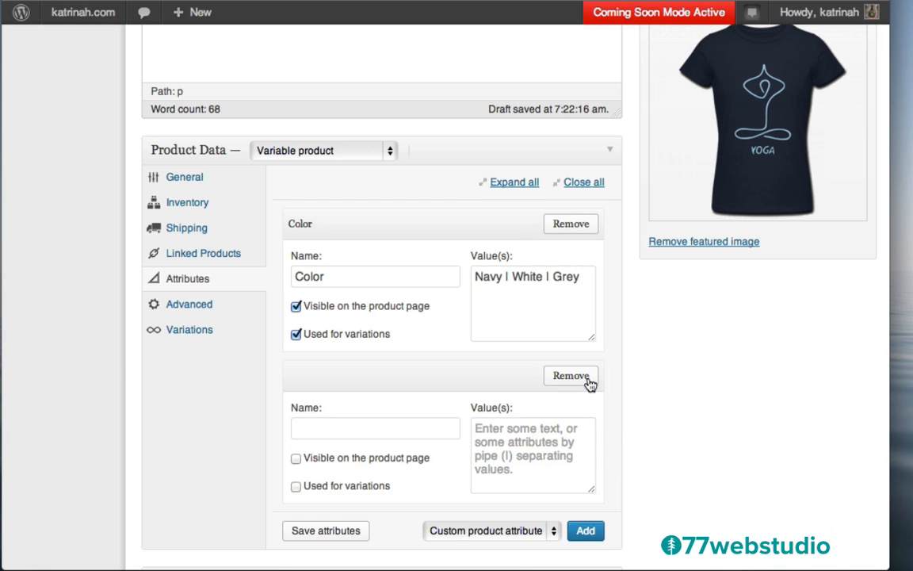
click(346, 428)
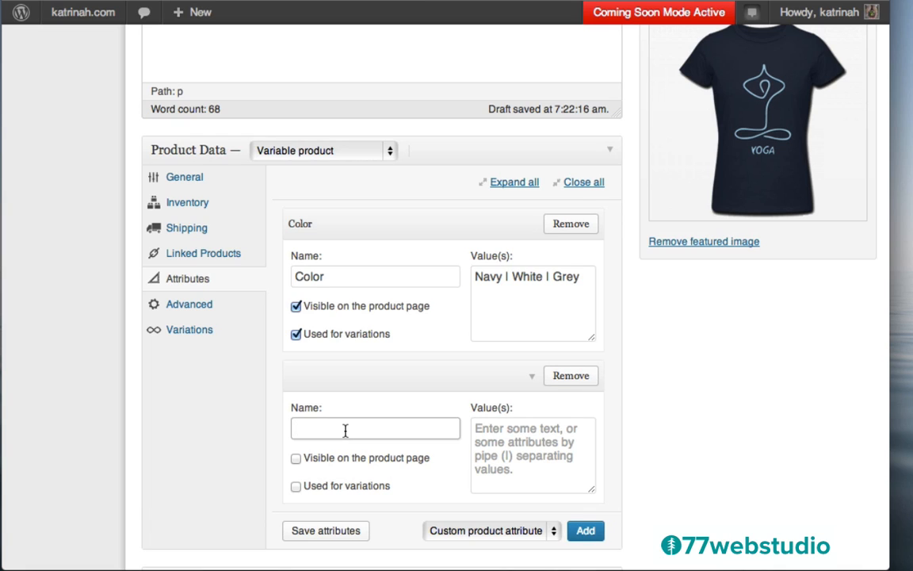
text(Size)
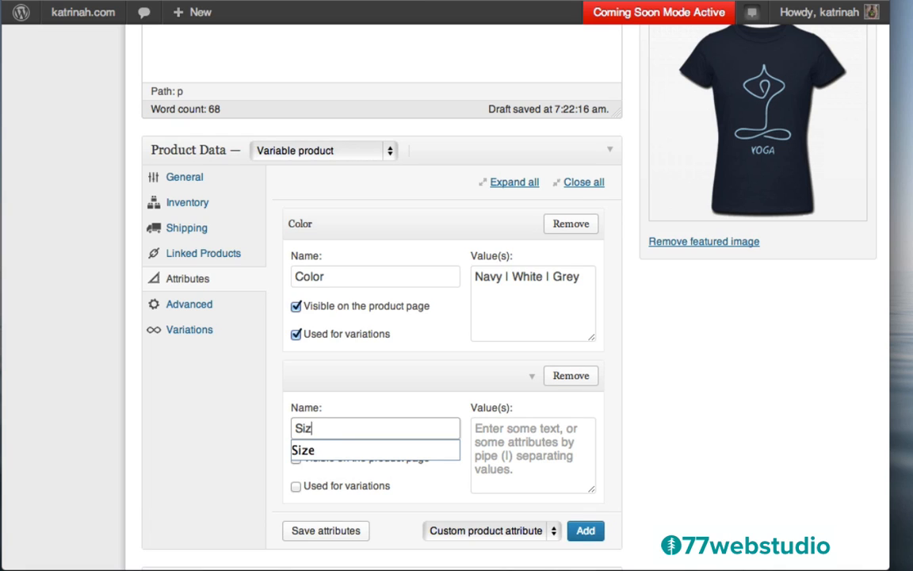
click(507, 446)
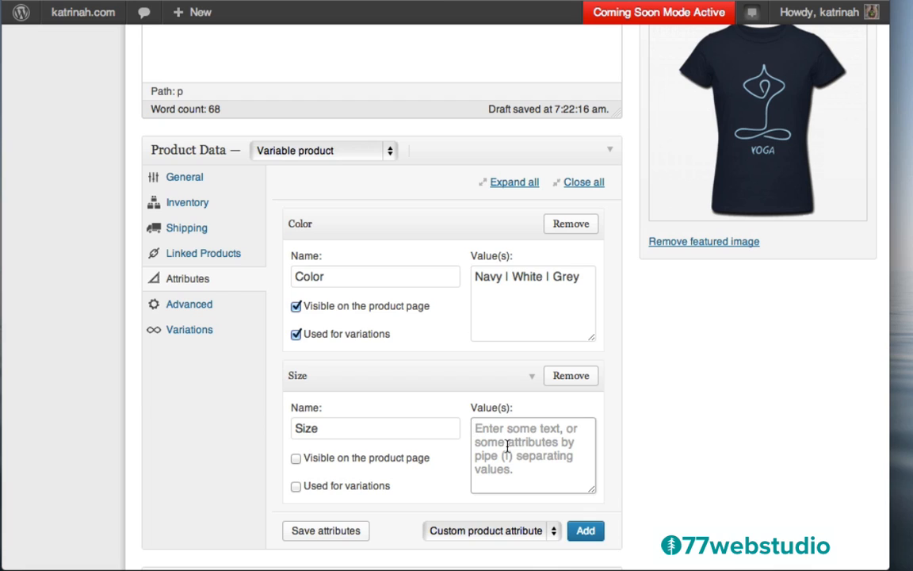
text(S)
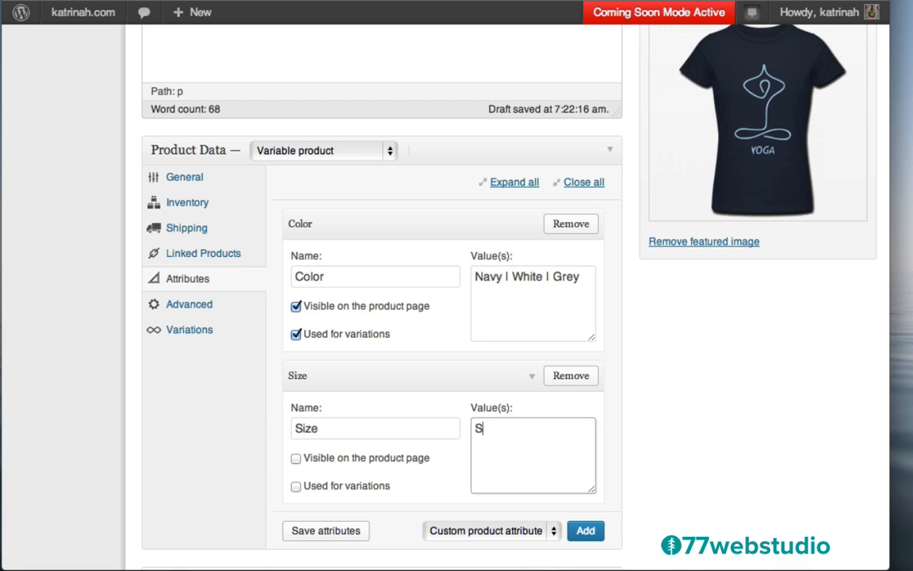
text(male | Medium | Large)
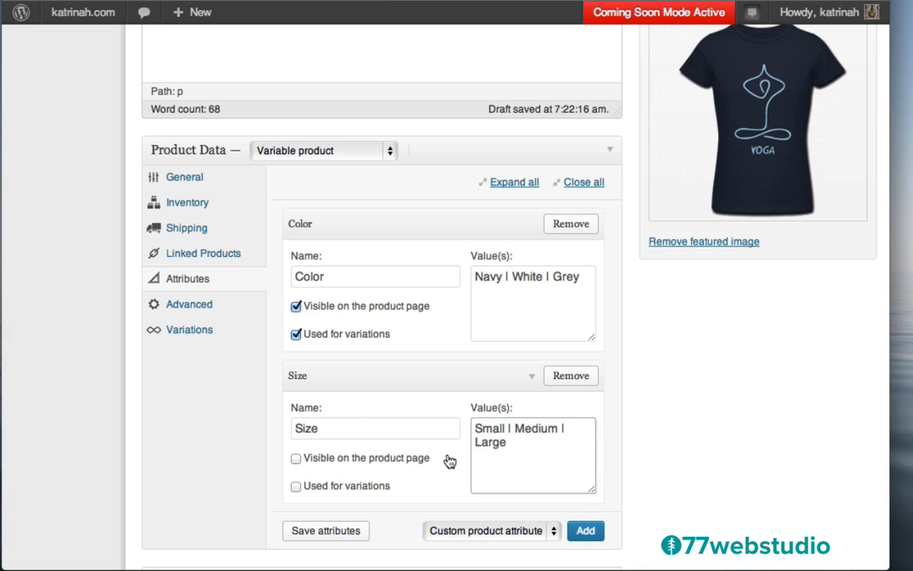
click(295, 458)
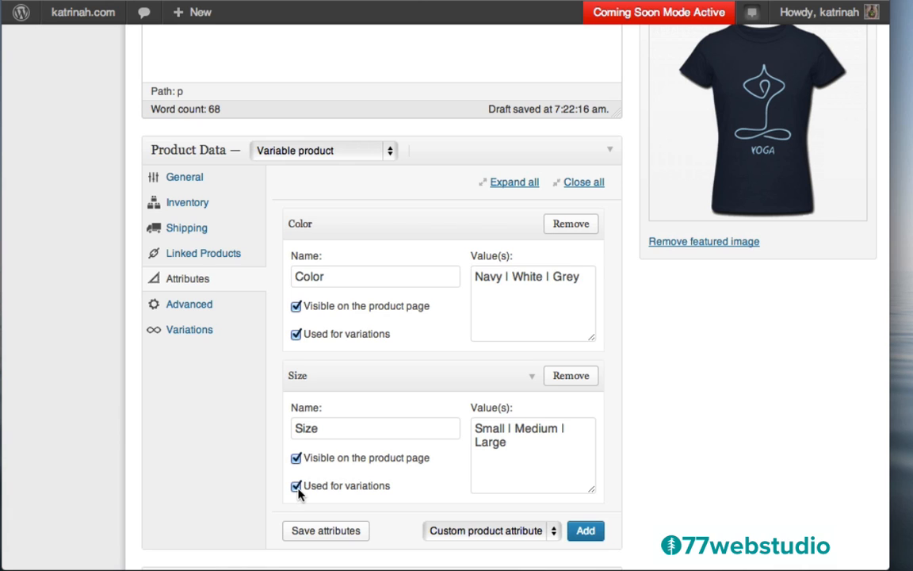
click(326, 531)
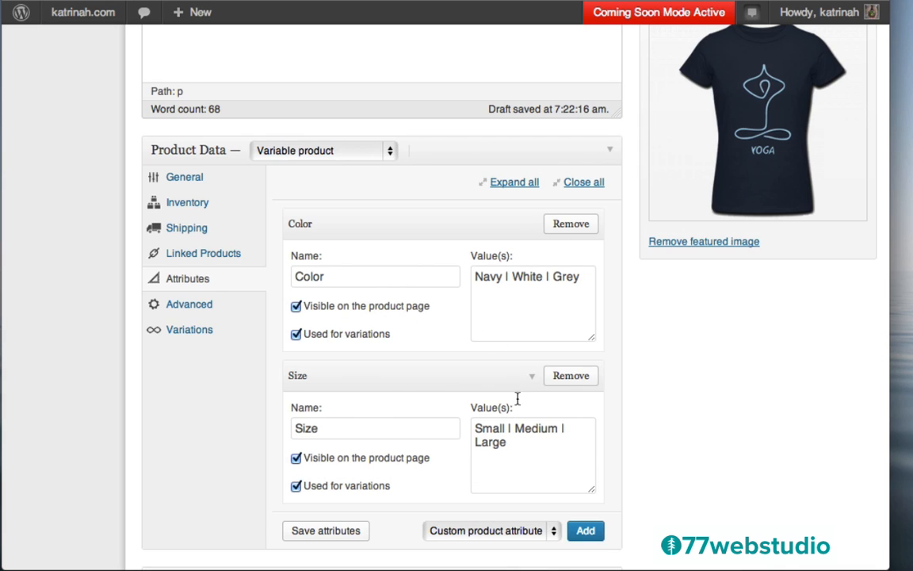
- Set the variation default selections to Navy and Small
click(181, 336)
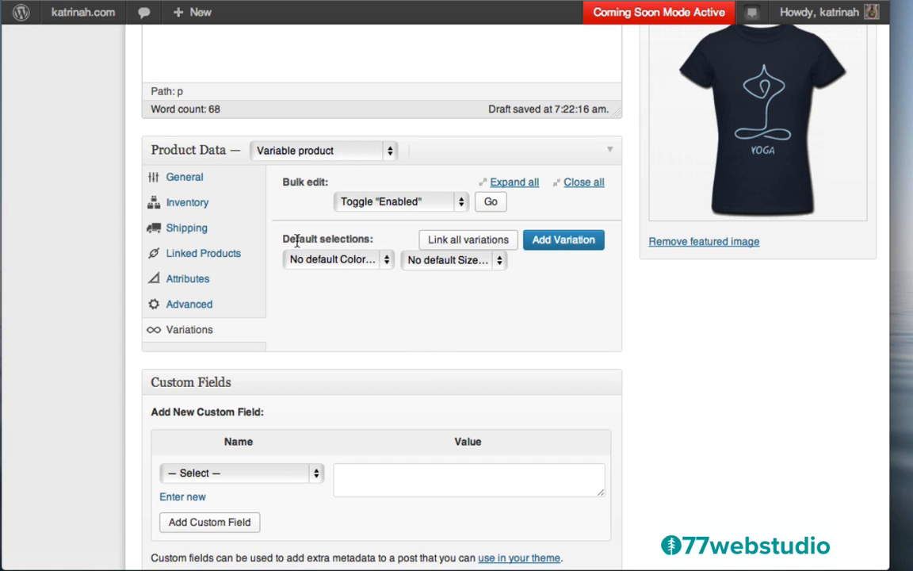
click(328, 264)
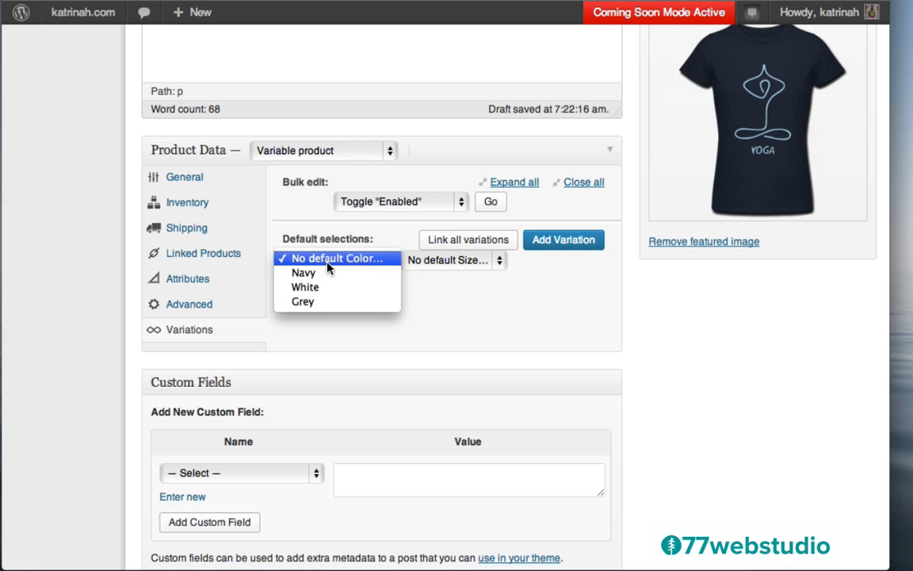
click(332, 273)
click(454, 264)
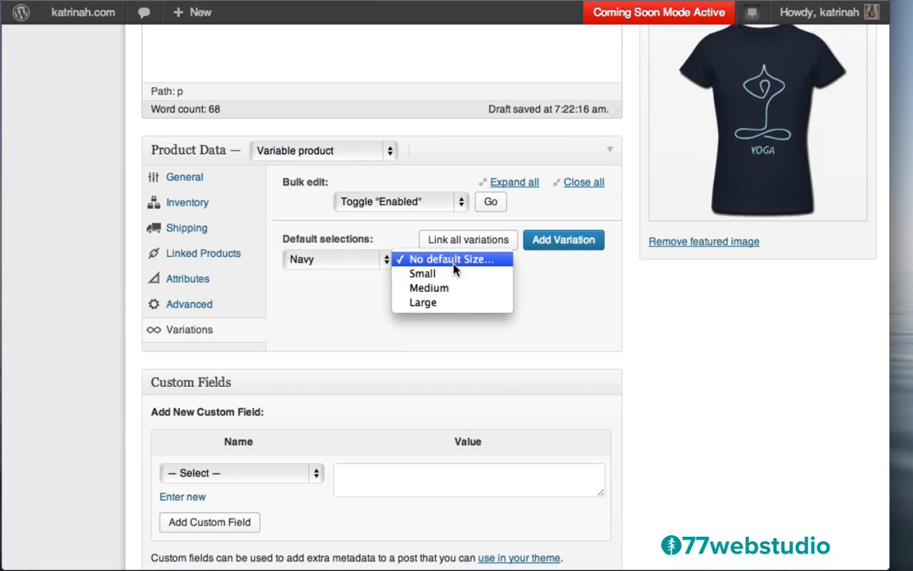
click(456, 272)
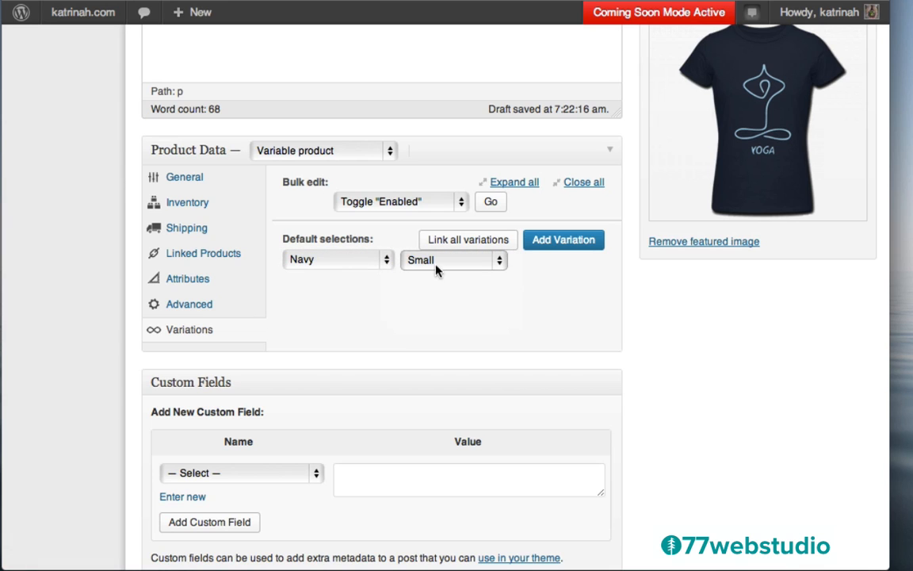
- Add a Navy Small variation priced £40
click(548, 243)
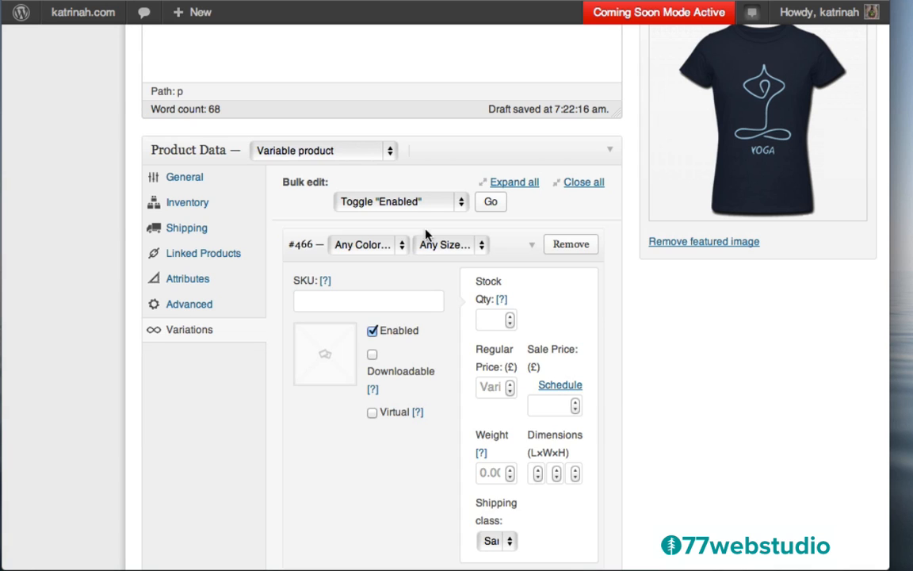
click(358, 248)
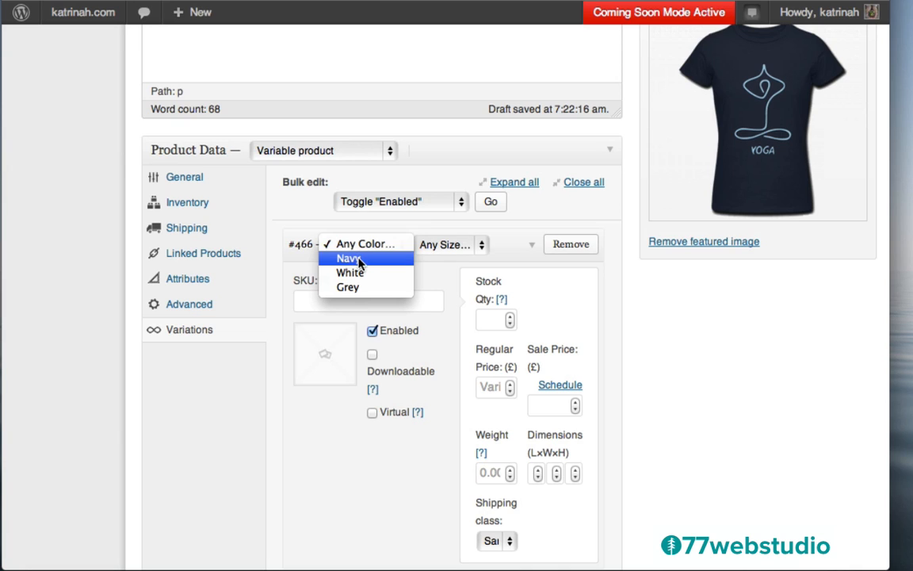
click(352, 257)
click(443, 248)
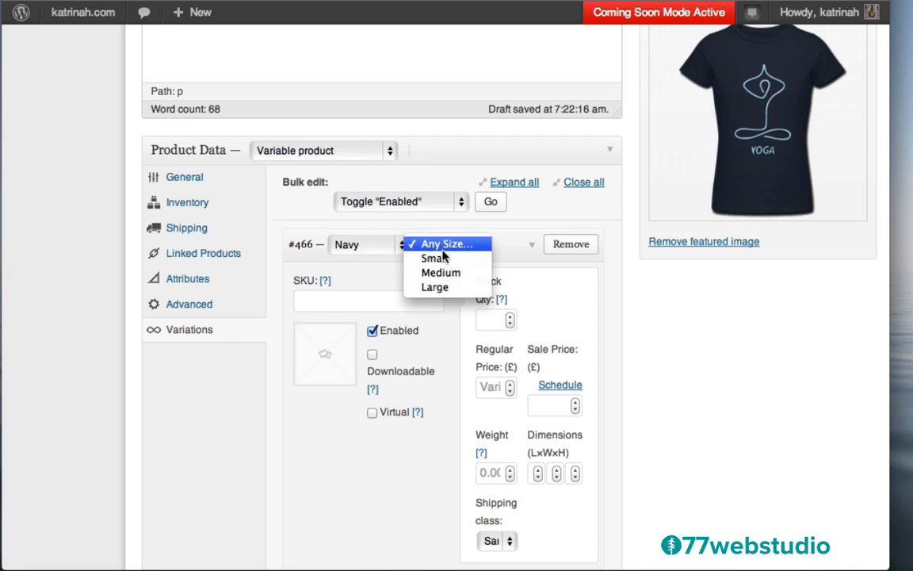
click(442, 259)
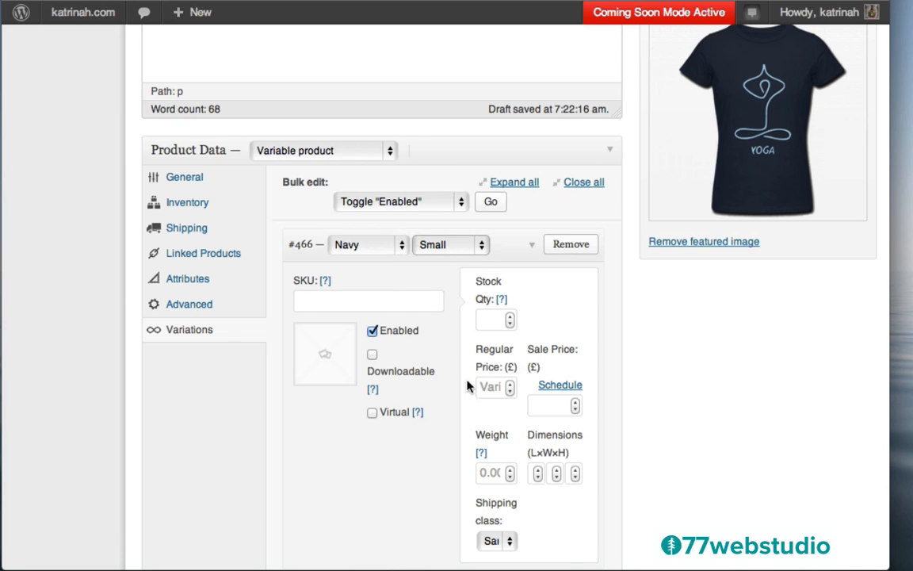
click(487, 388)
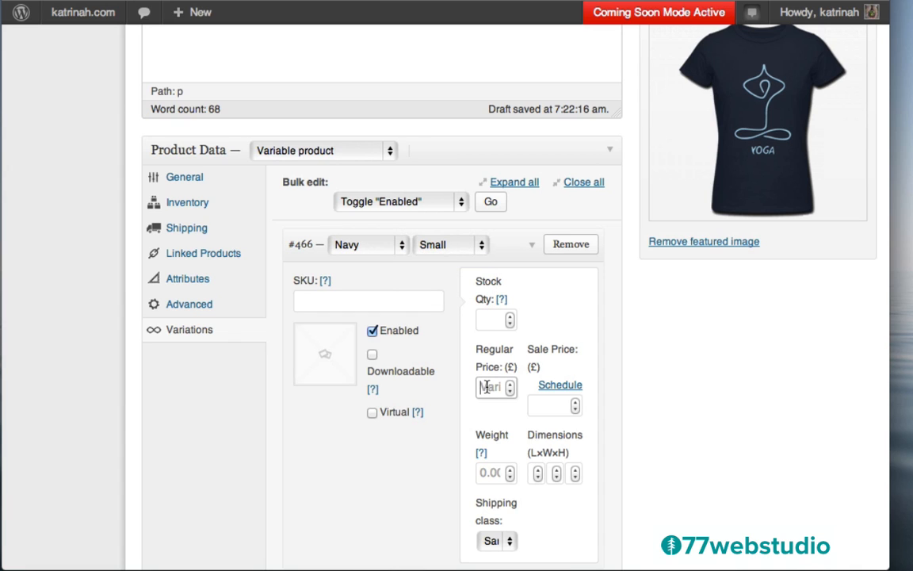
text(40)
scroll(607, 396, down, 5)
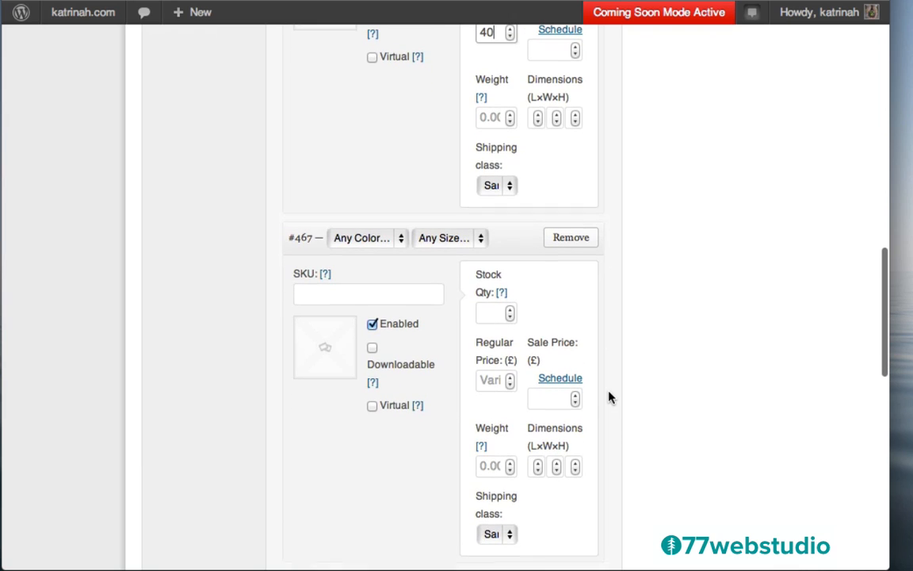
- Set the next variation to Navy Medium and enter its regular price
click(359, 238)
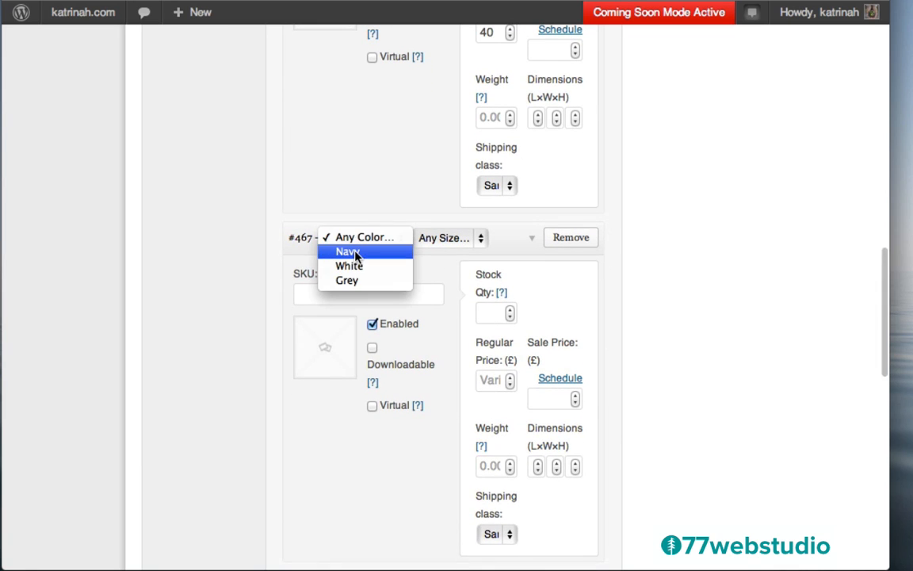
click(355, 252)
click(474, 239)
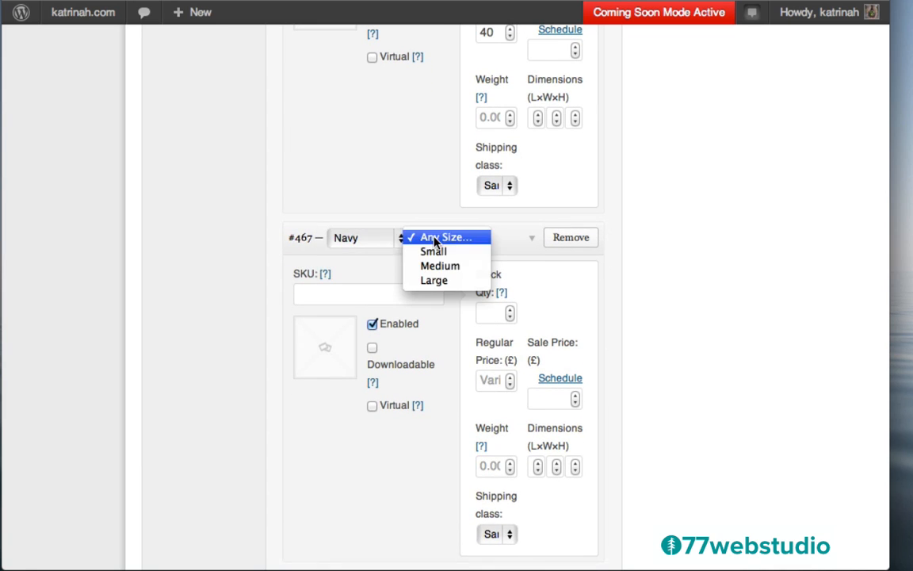
click(439, 267)
click(489, 380)
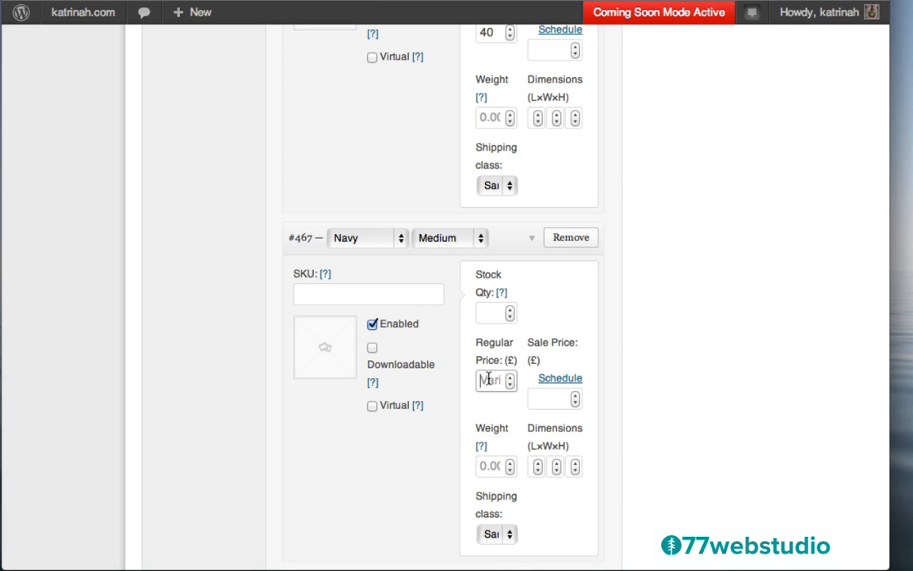
text(40)
scroll(617, 421, down, 5)
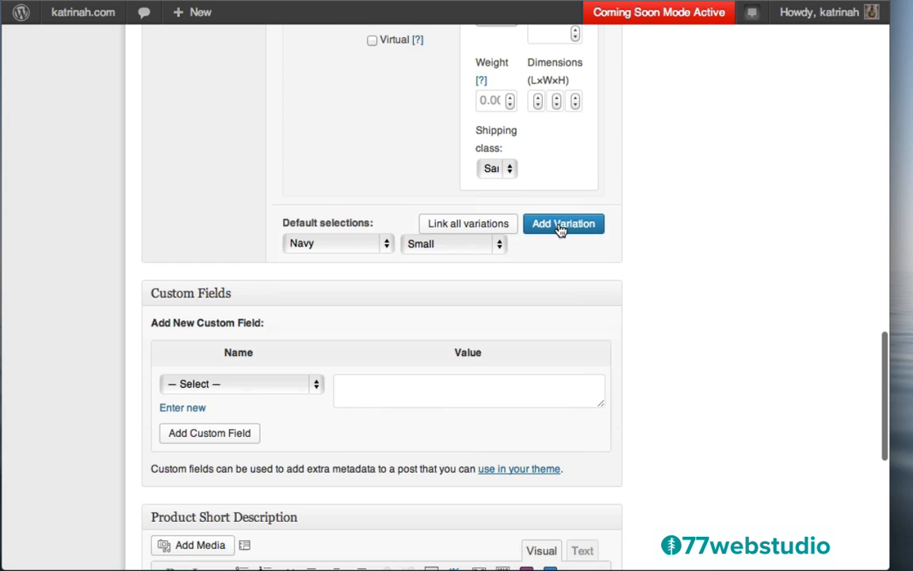
- Add a Navy Large variation with a regular price of 40
click(561, 226)
click(353, 194)
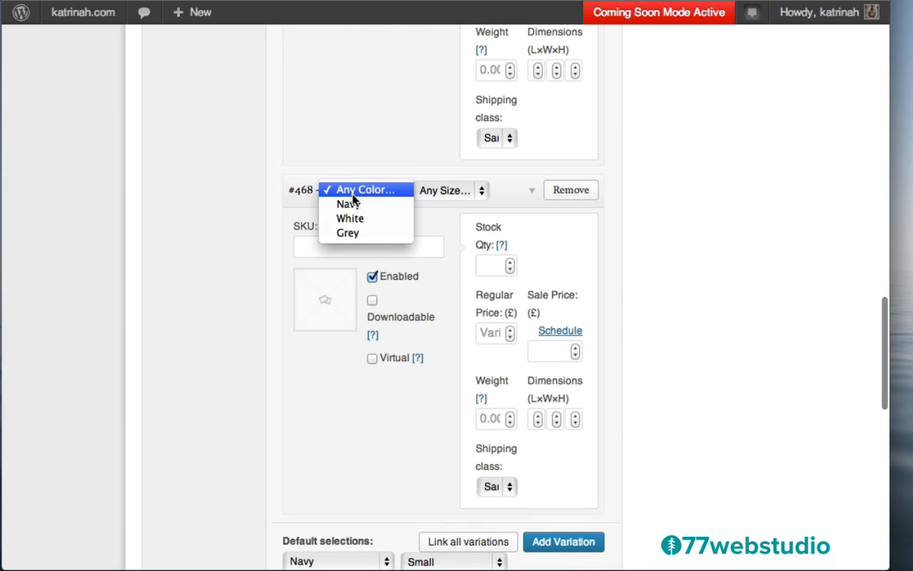
click(347, 203)
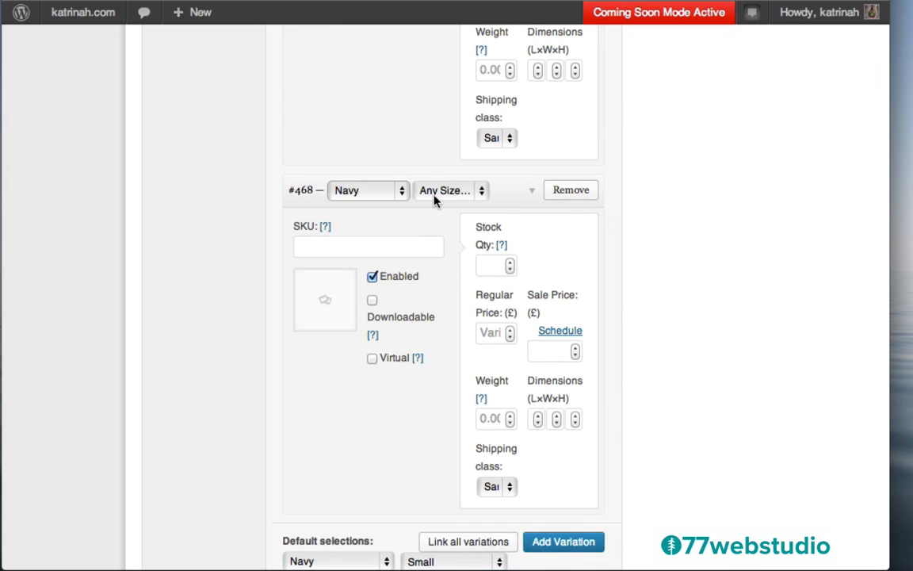
click(434, 200)
click(436, 232)
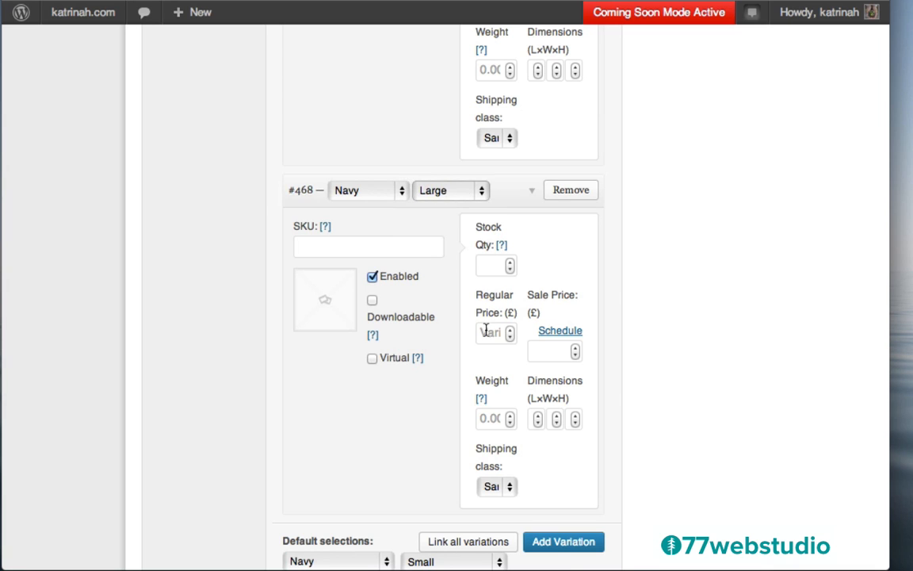
click(486, 331)
text(40)
scroll(754, 373, down, 1)
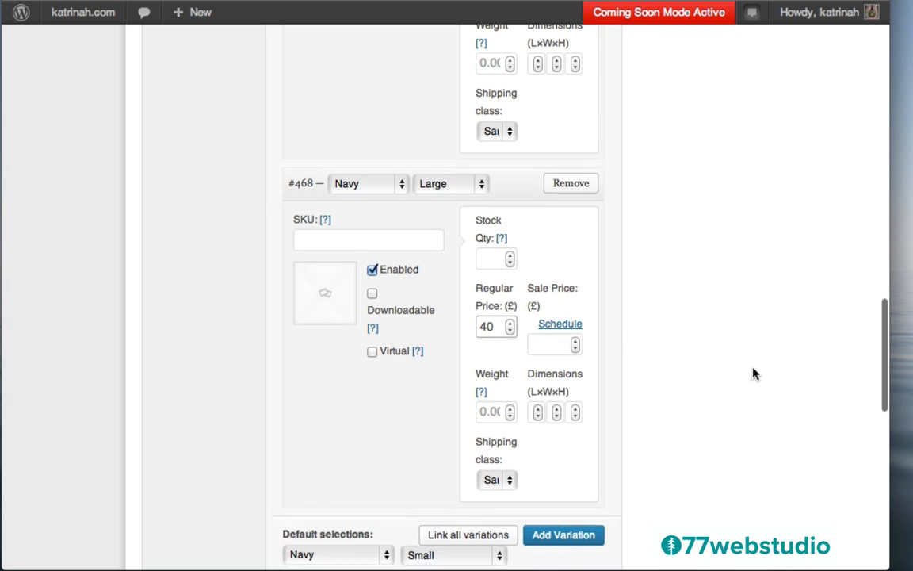
scroll(754, 373, down, 3)
- Add a White Small variation with a regular price of 40
click(552, 331)
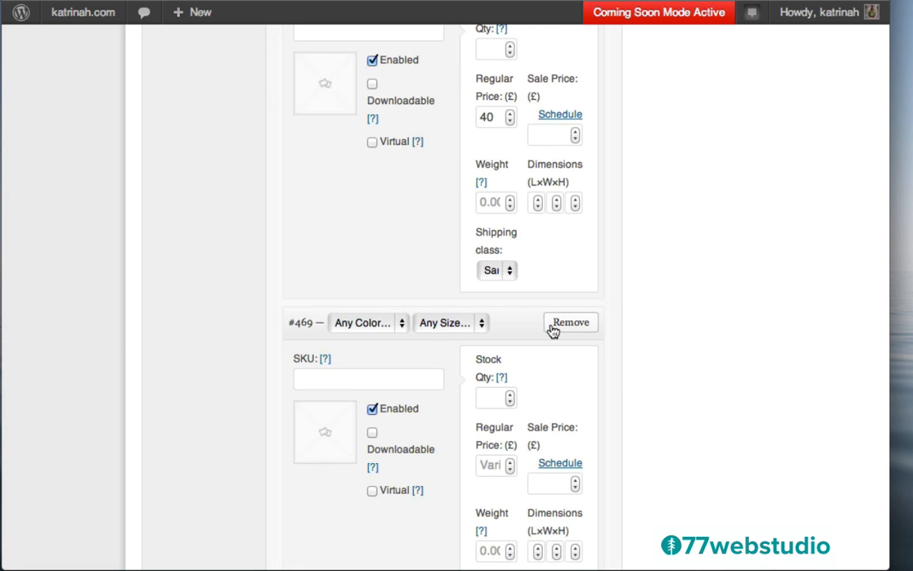
click(348, 323)
click(353, 350)
click(432, 328)
click(436, 340)
click(489, 465)
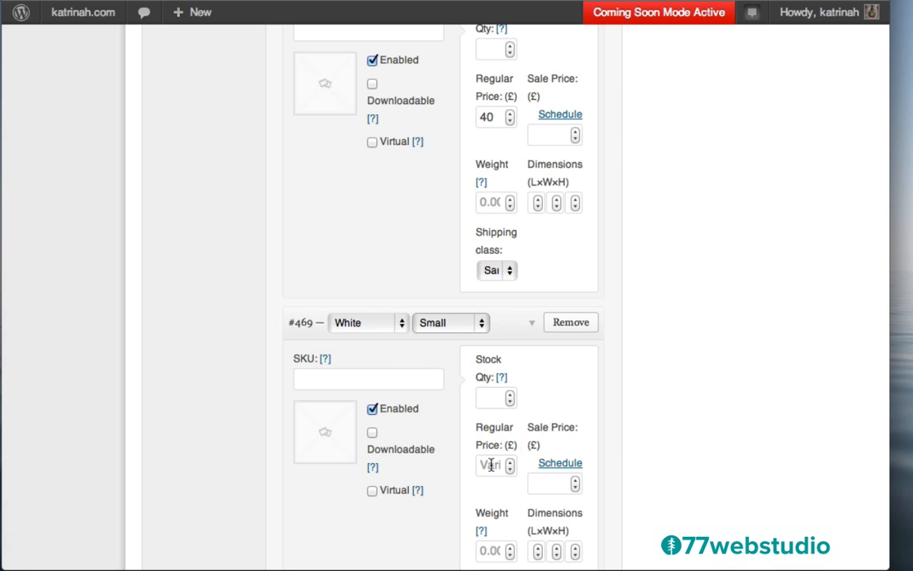
text(40)
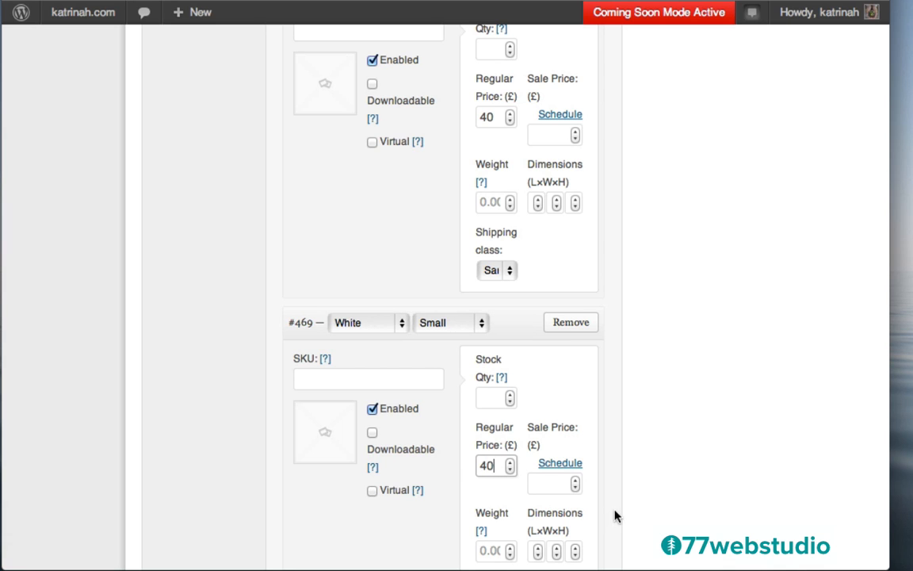
scroll(615, 514, down, 10)
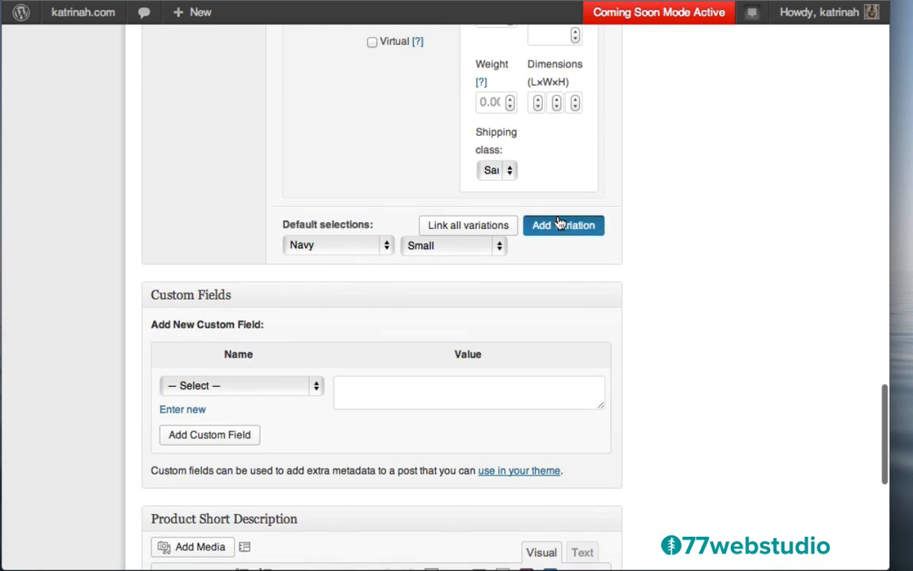
- Add a White Medium variation with a regular price of 40
click(560, 225)
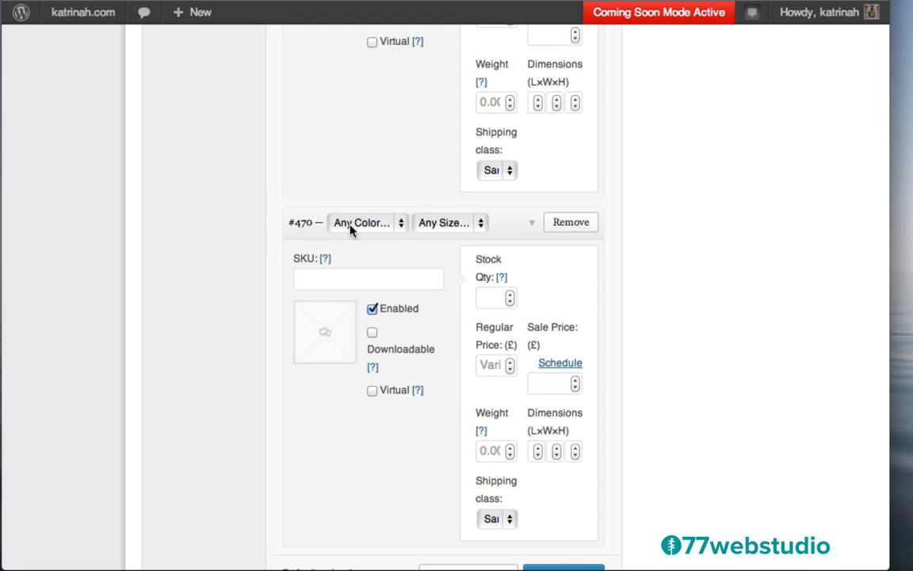
click(373, 223)
click(372, 252)
click(429, 225)
click(440, 252)
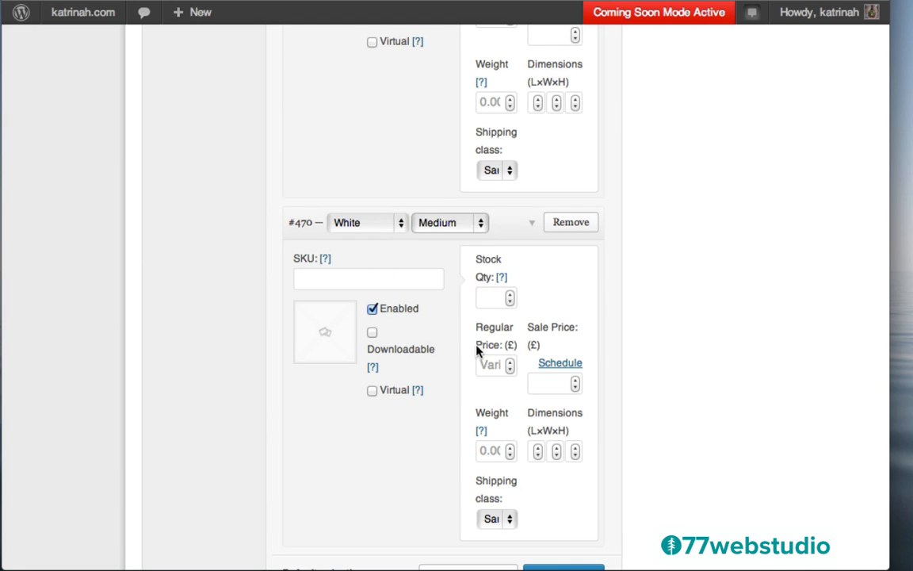
click(487, 363)
text(40)
scroll(632, 400, down, 5)
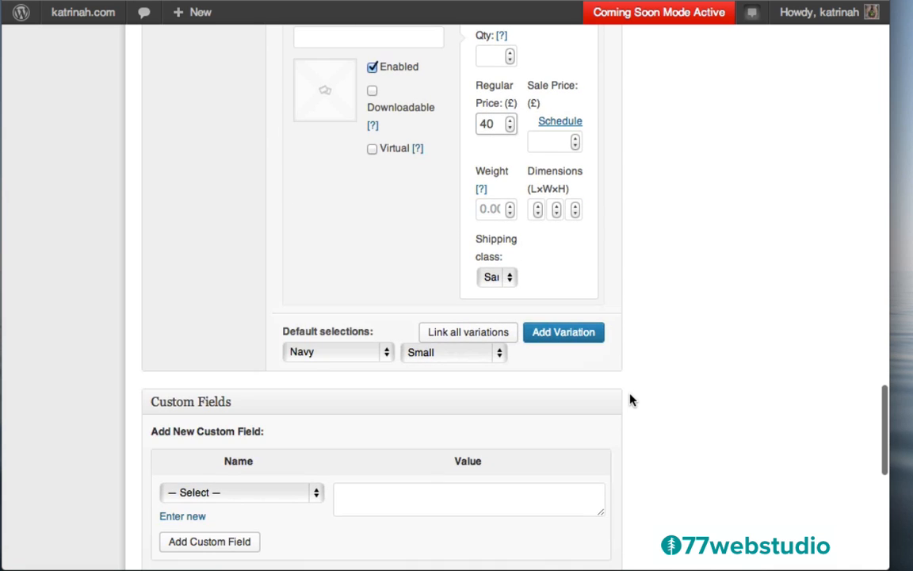
- Add a White Large variation with a regular price of 40
click(550, 334)
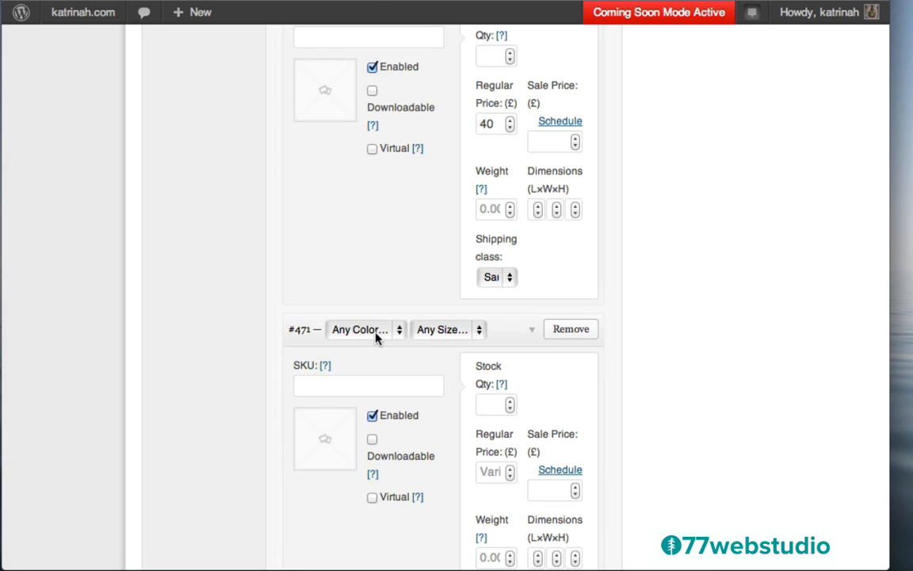
click(378, 337)
click(366, 361)
click(432, 336)
click(436, 371)
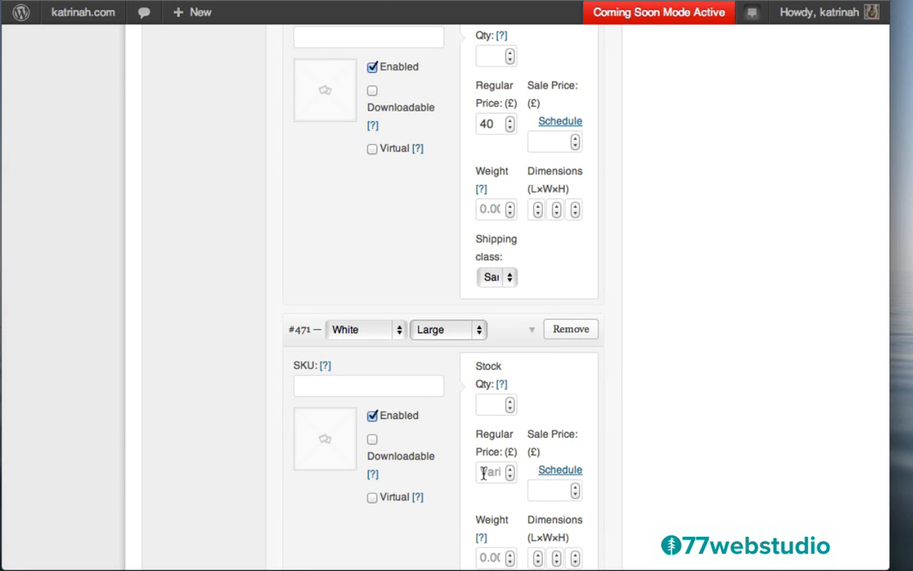
click(483, 473)
text(40)
scroll(628, 485, down, 5)
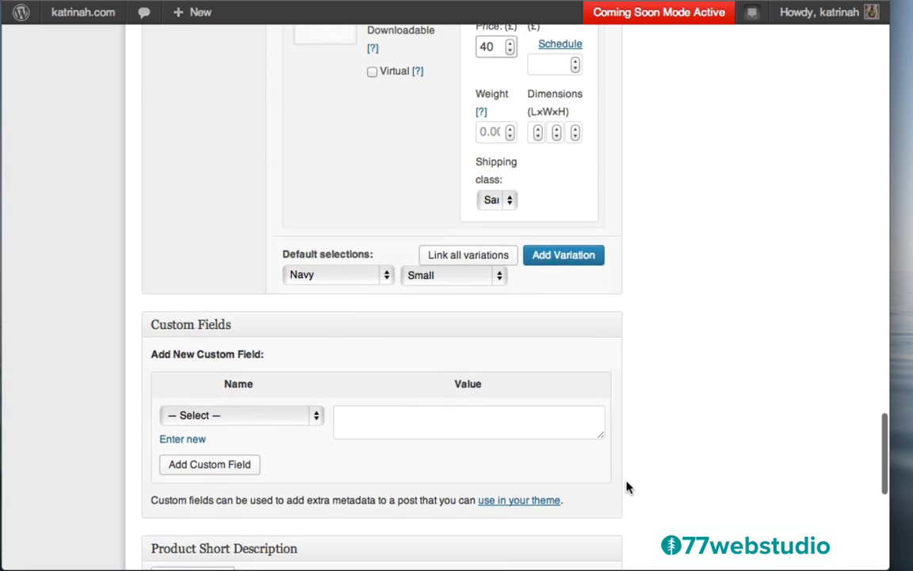
- Add variation #472 as Grey, Small with a regular price of 40
click(565, 247)
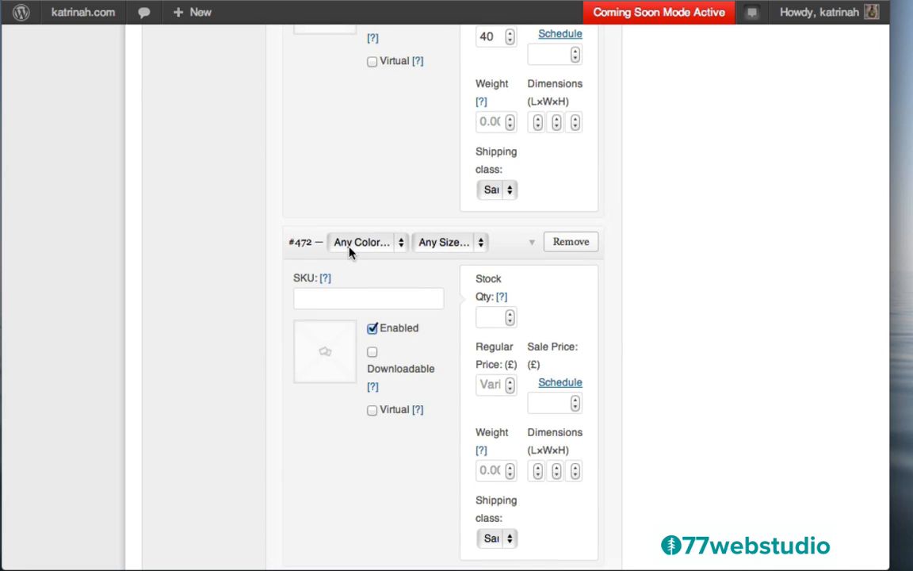
click(349, 248)
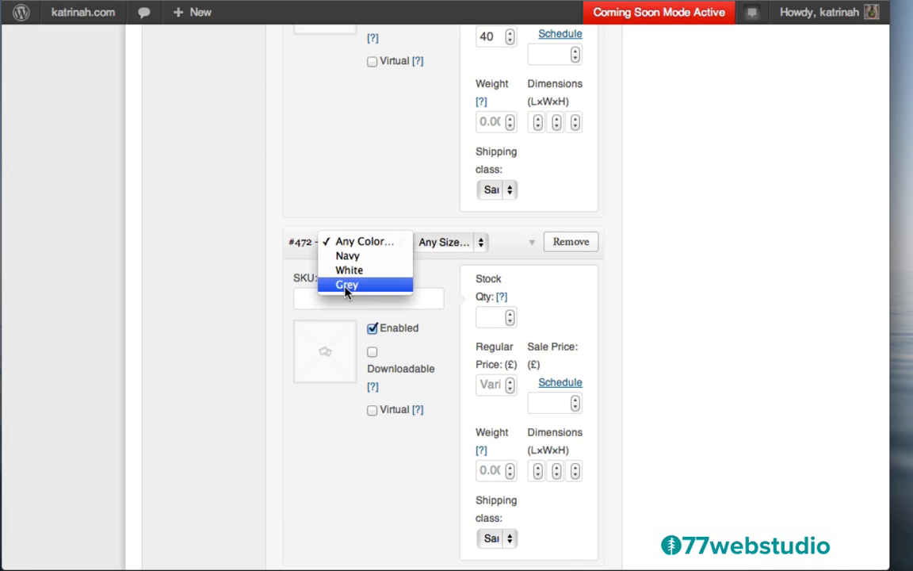
click(346, 284)
click(434, 245)
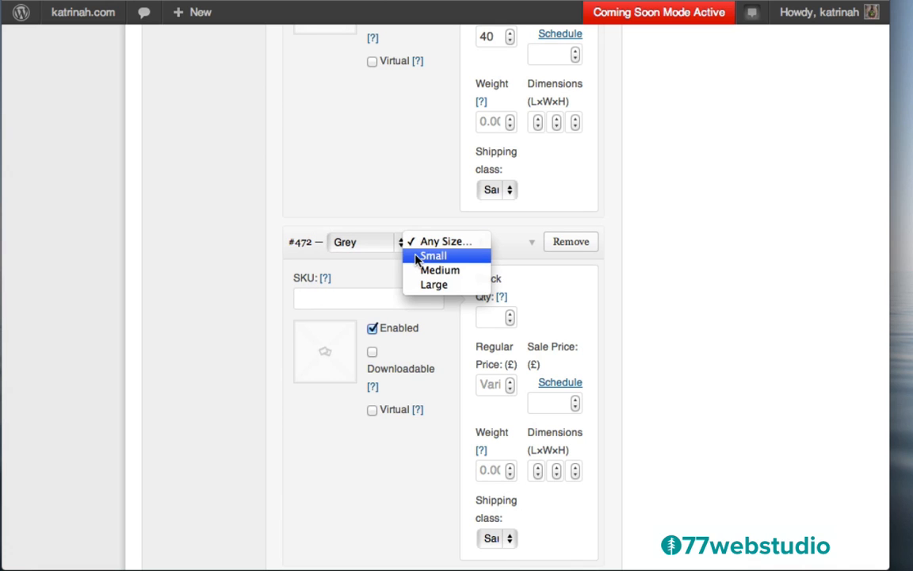
click(434, 255)
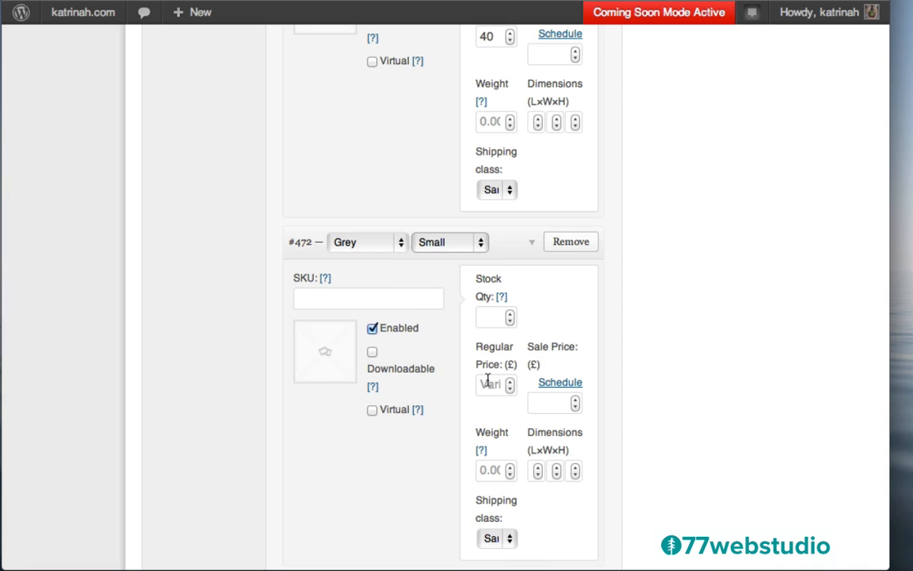
click(489, 384)
text(40)
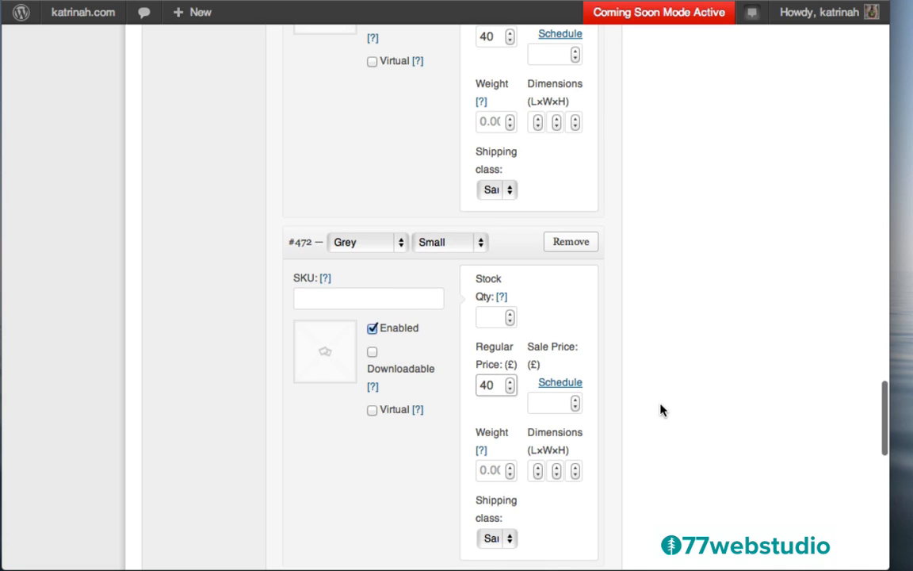
scroll(660, 410, down, 5)
- Add variation #473 as Grey, Medium with a regular price of 40
click(555, 223)
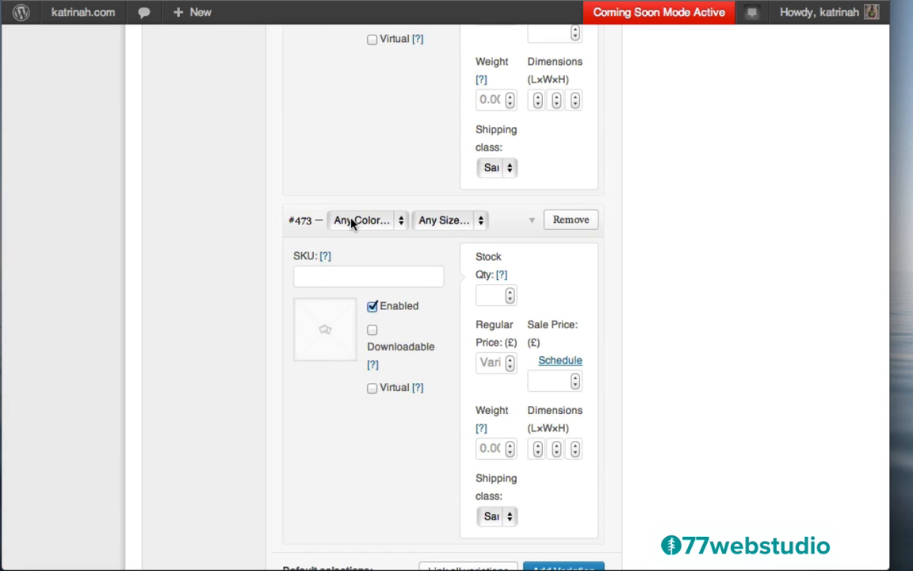
click(352, 222)
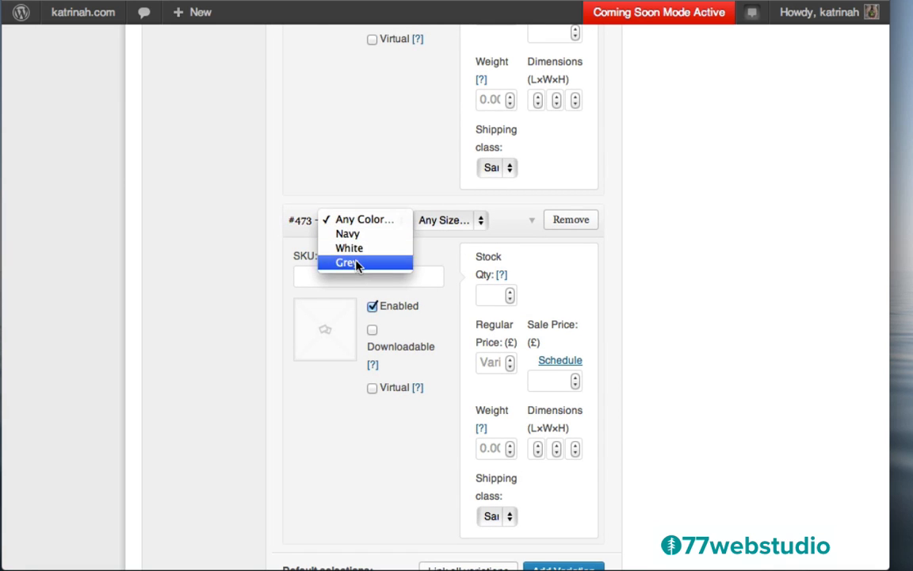
click(356, 263)
click(440, 221)
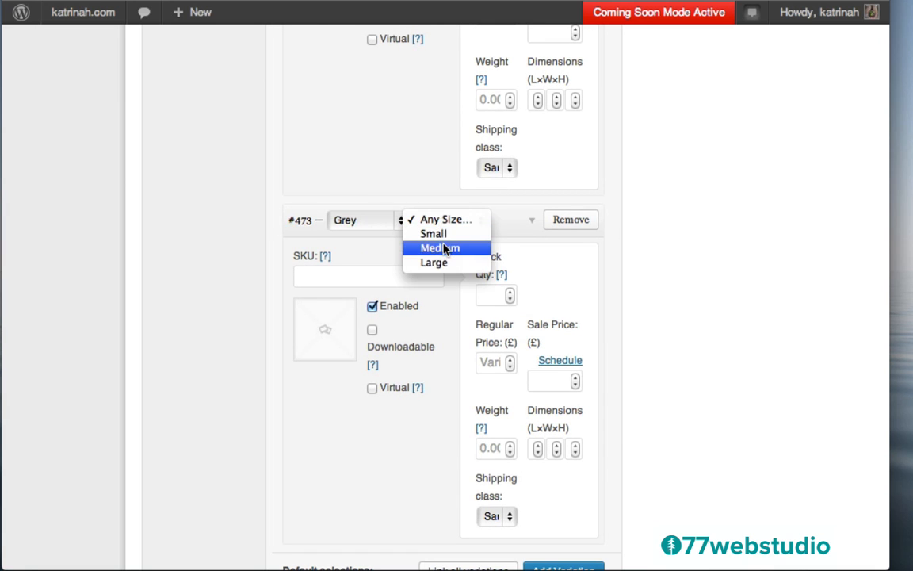
click(440, 248)
click(489, 363)
text(40)
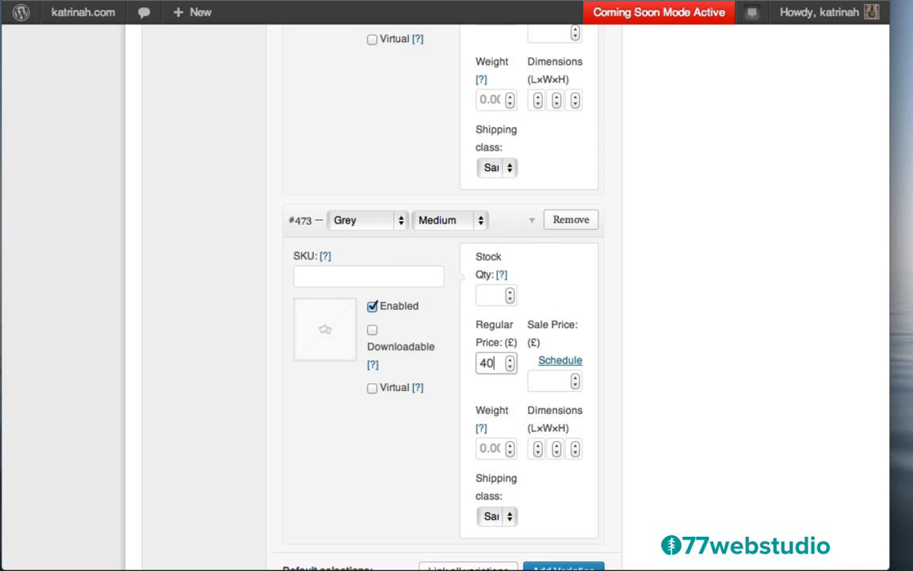
scroll(609, 389, down, 5)
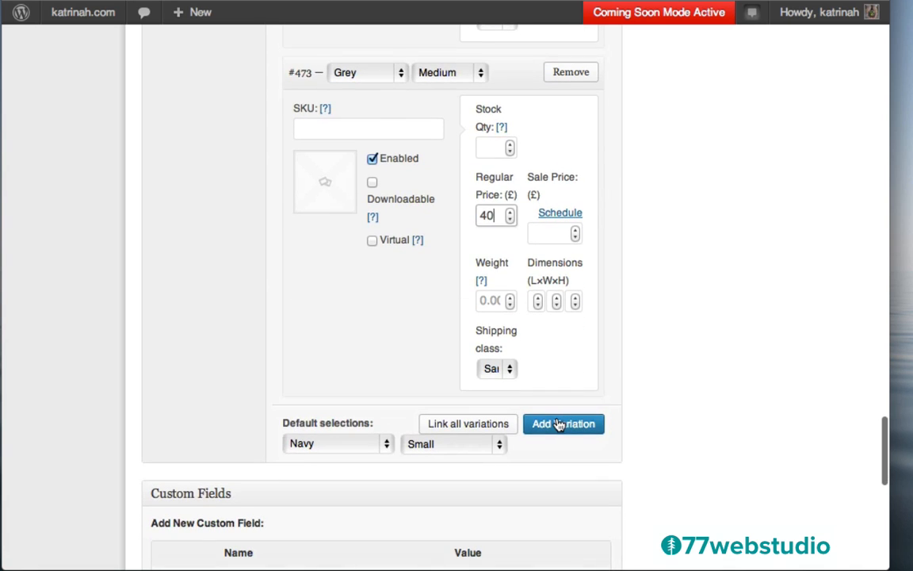
- Add variation #474 as Grey, Large with a regular price of 40
click(559, 425)
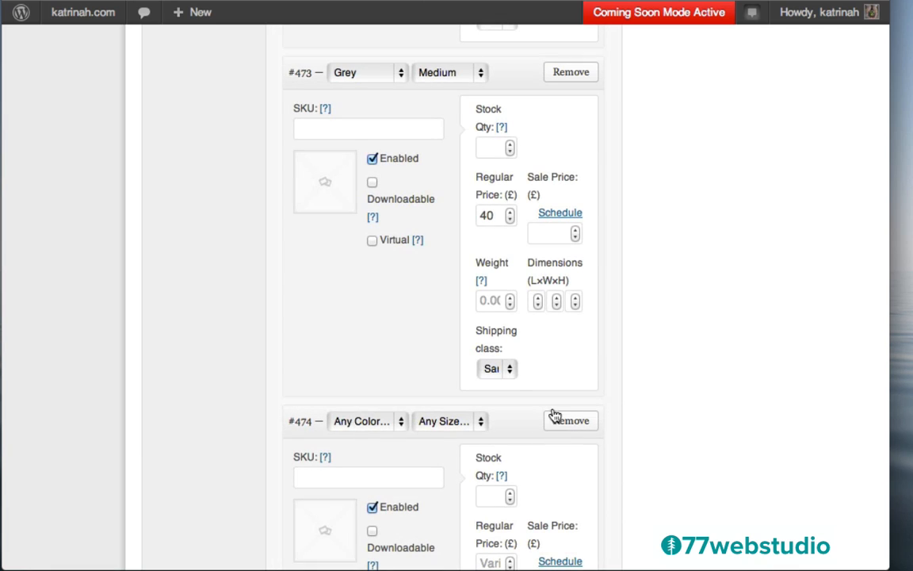
click(346, 423)
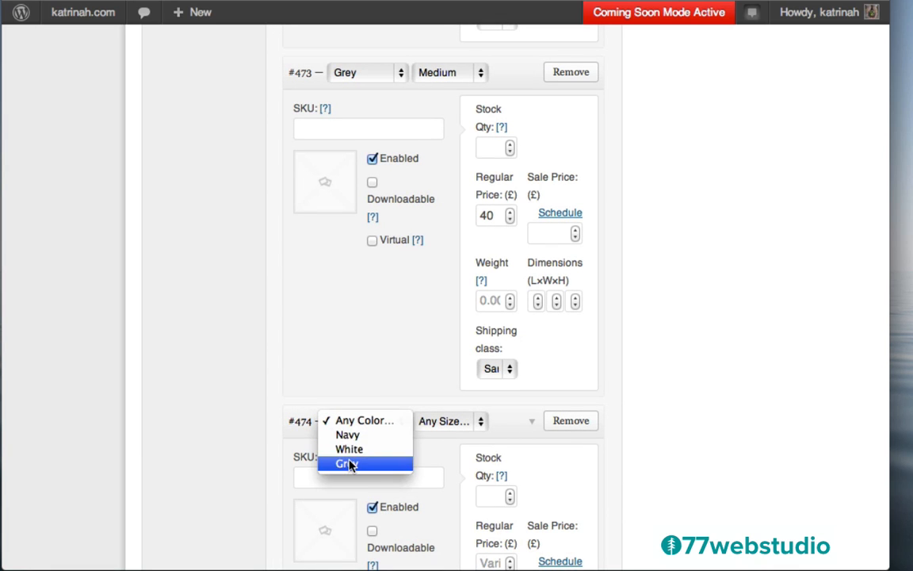
click(351, 463)
click(435, 426)
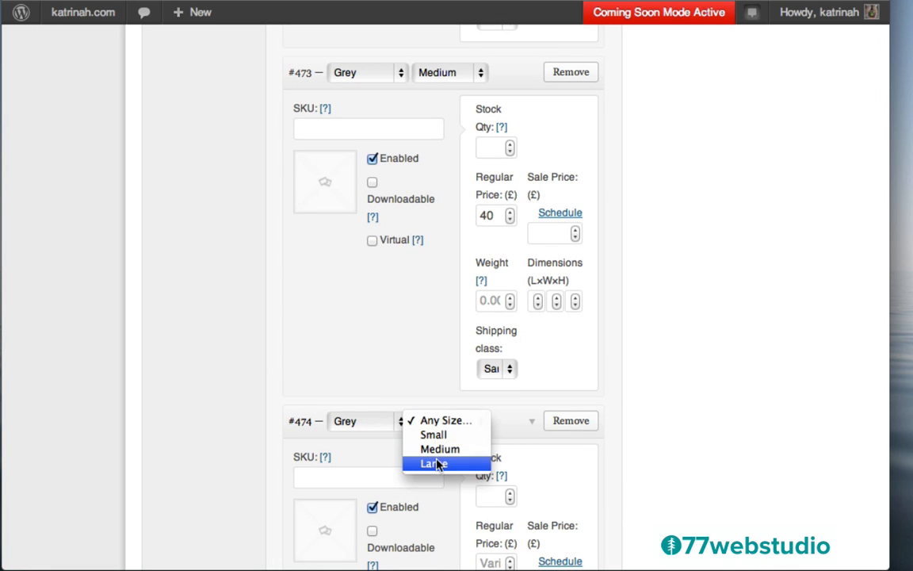
click(438, 465)
scroll(642, 417, down, 5)
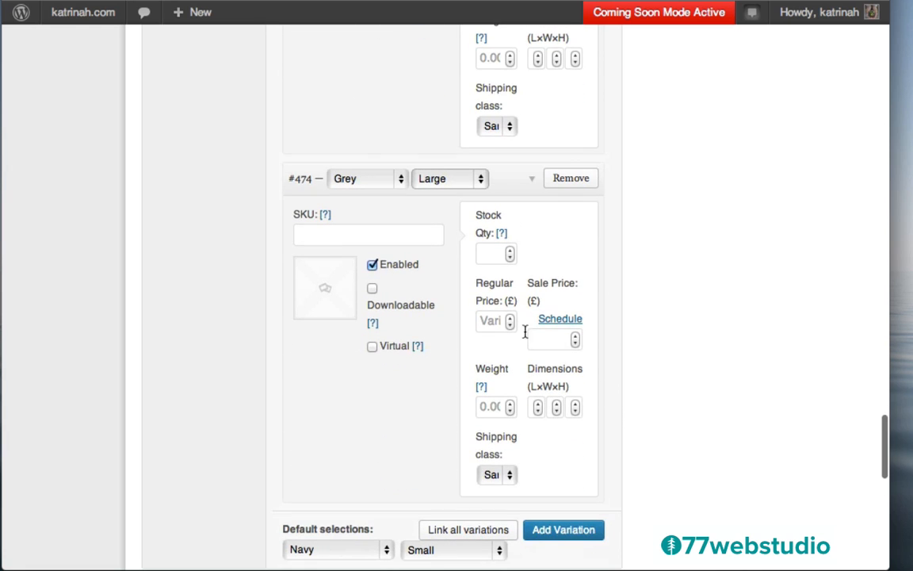
click(492, 315)
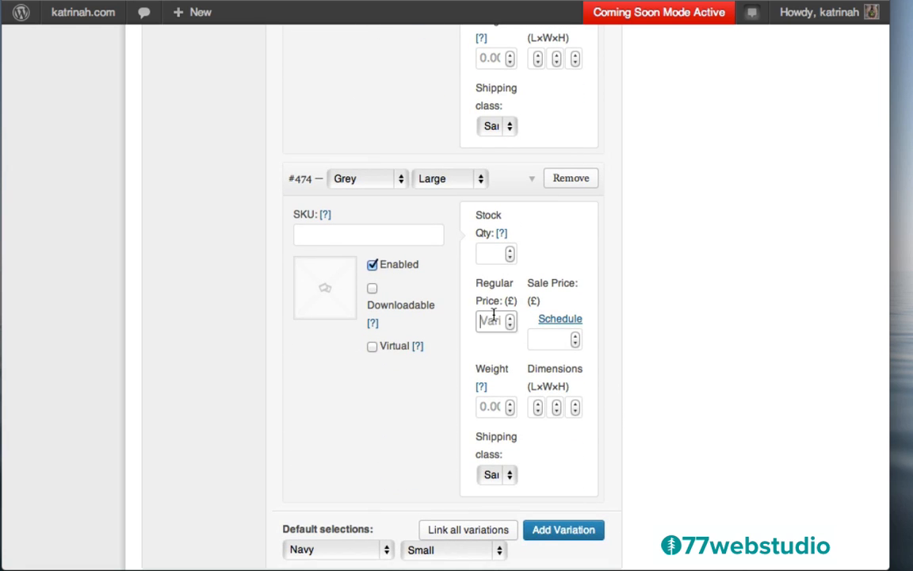
text(40)
scroll(668, 363, down, 4)
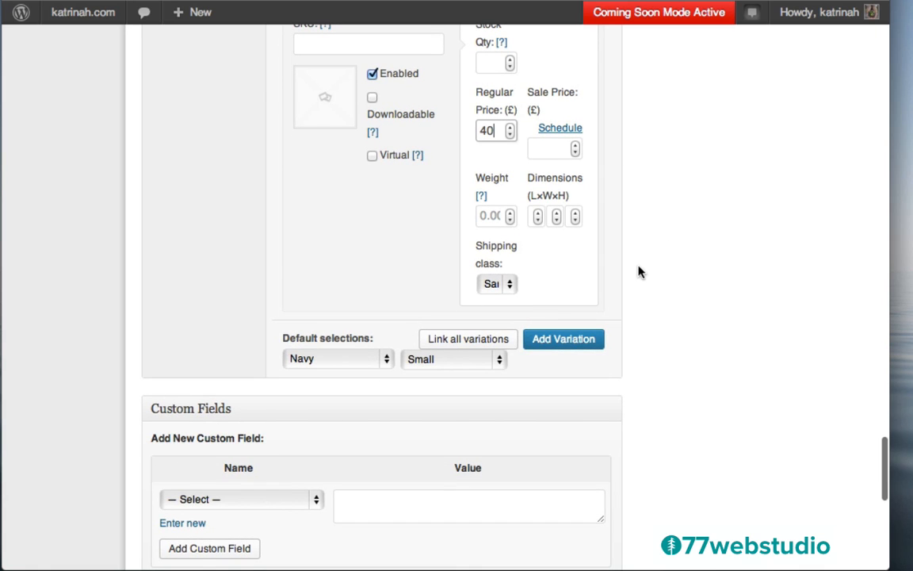
scroll(672, 246, up, 10)
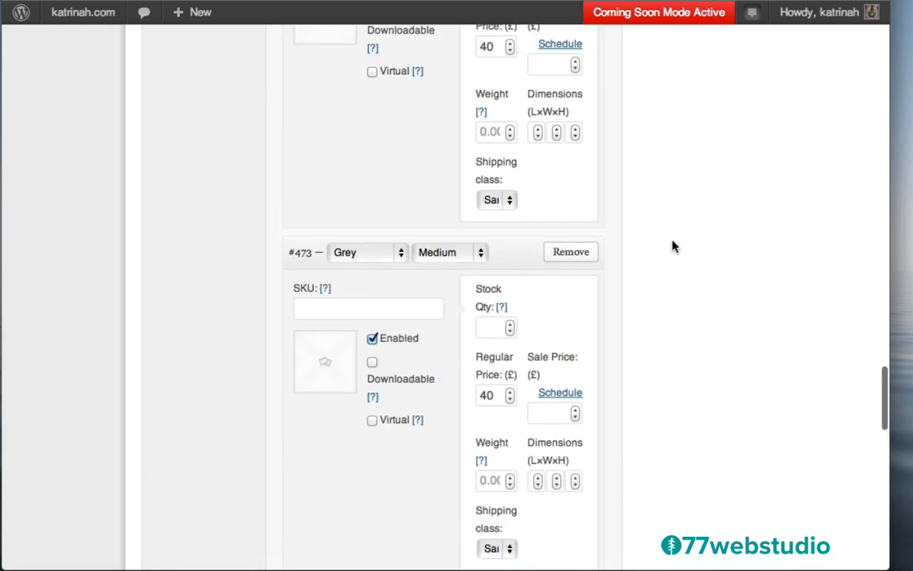
scroll(672, 247, up, 20)
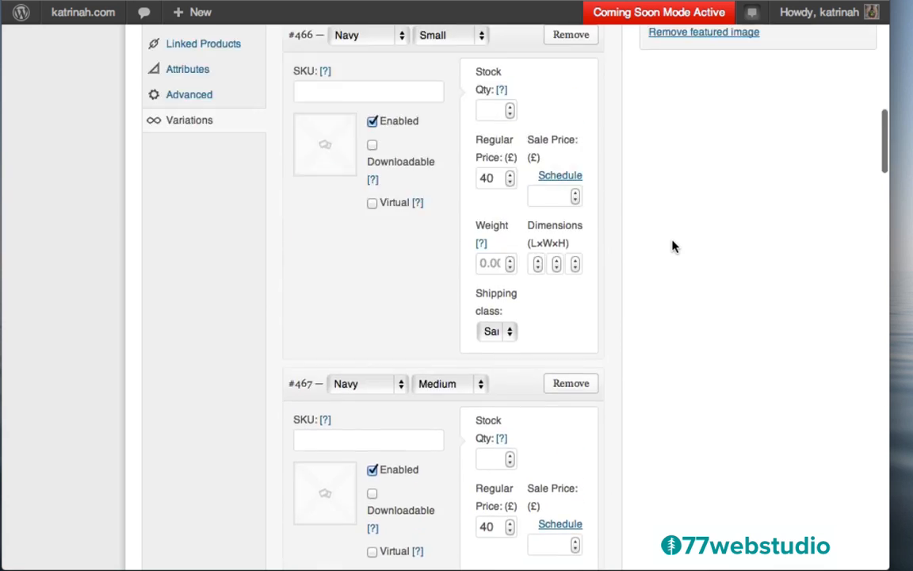
- Copy the description's first two Lorem ipsum sentences into the Product Short Description
scroll(672, 246, up, 20)
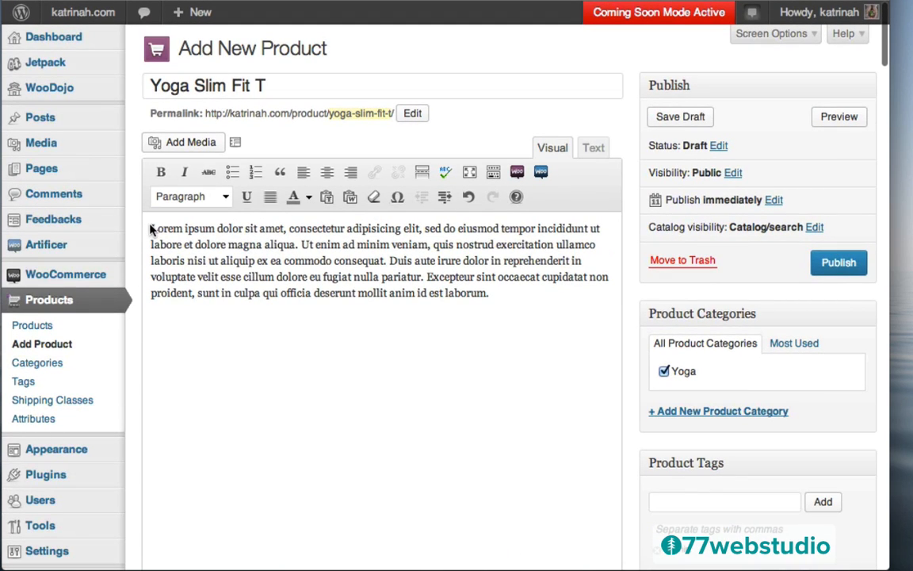
drag(152, 229, 298, 245)
key(super+c)
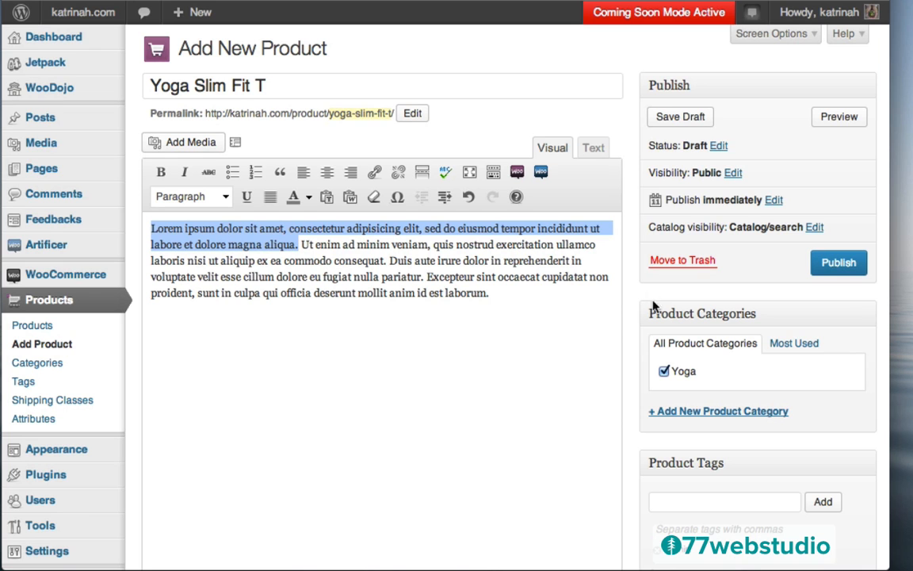
scroll(632, 326, down, 20)
scroll(631, 330, down, 20)
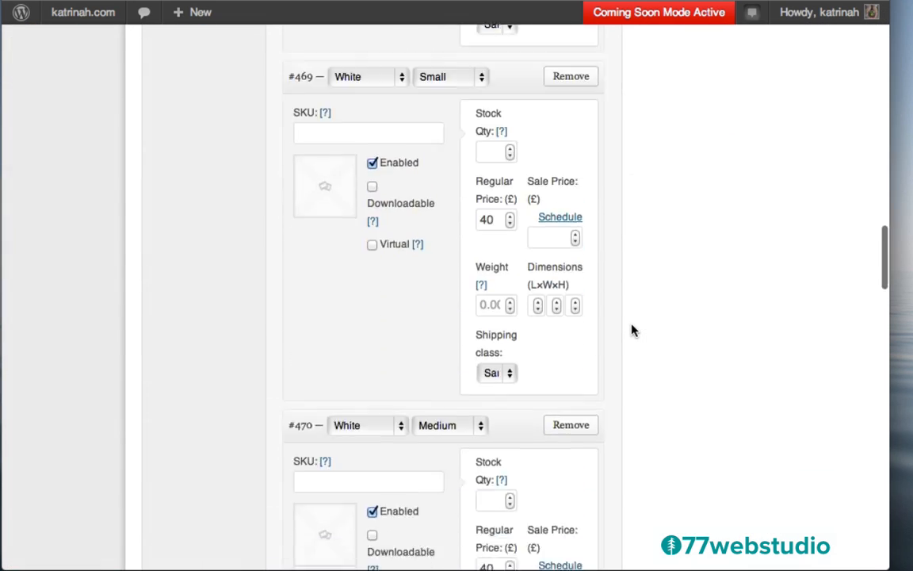
scroll(631, 329, down, 10)
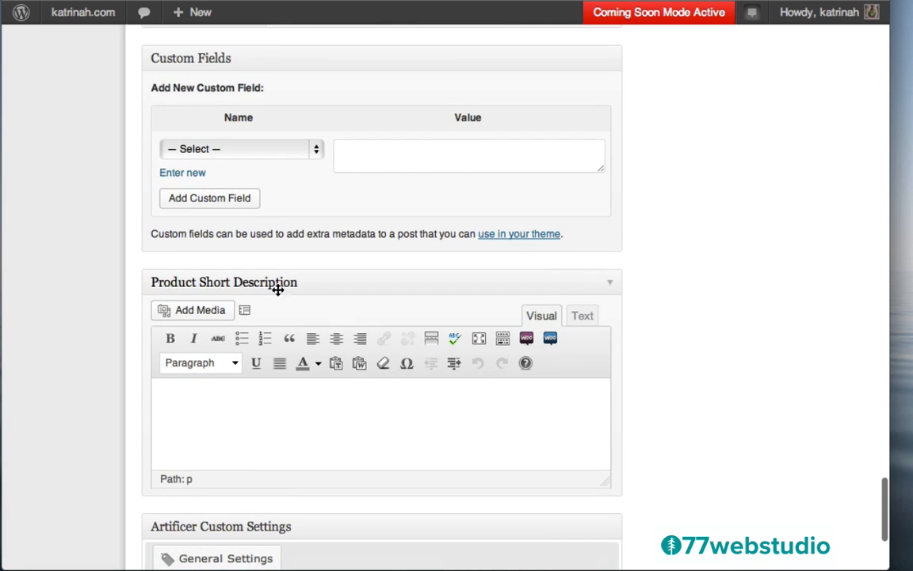
click(185, 406)
key(super+v)
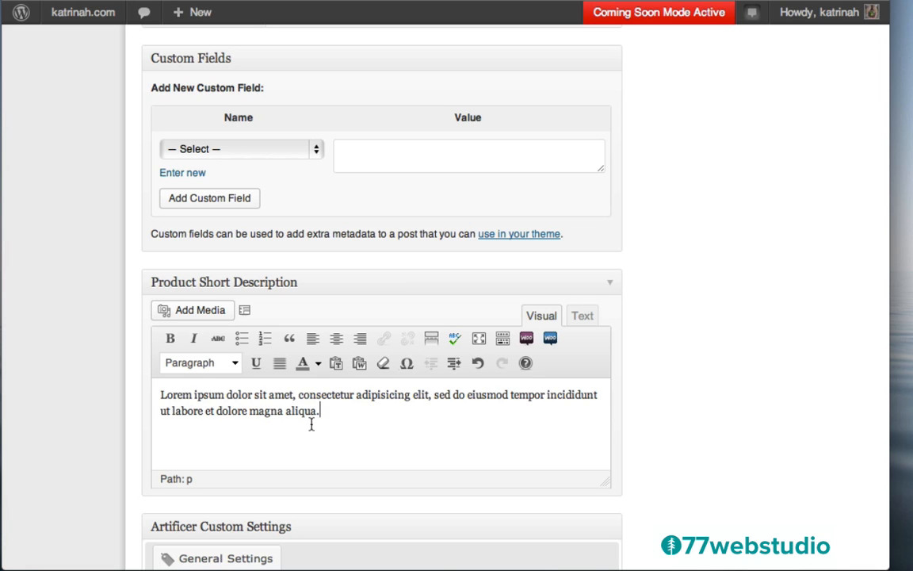
- Set the Artificer Custom Settings layout to full width
scroll(689, 377, down, 3)
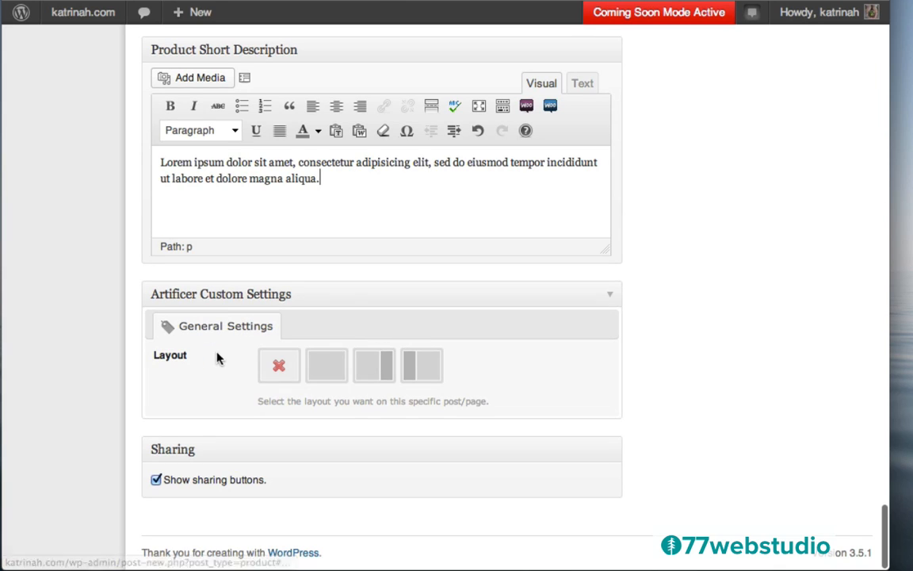
click(363, 375)
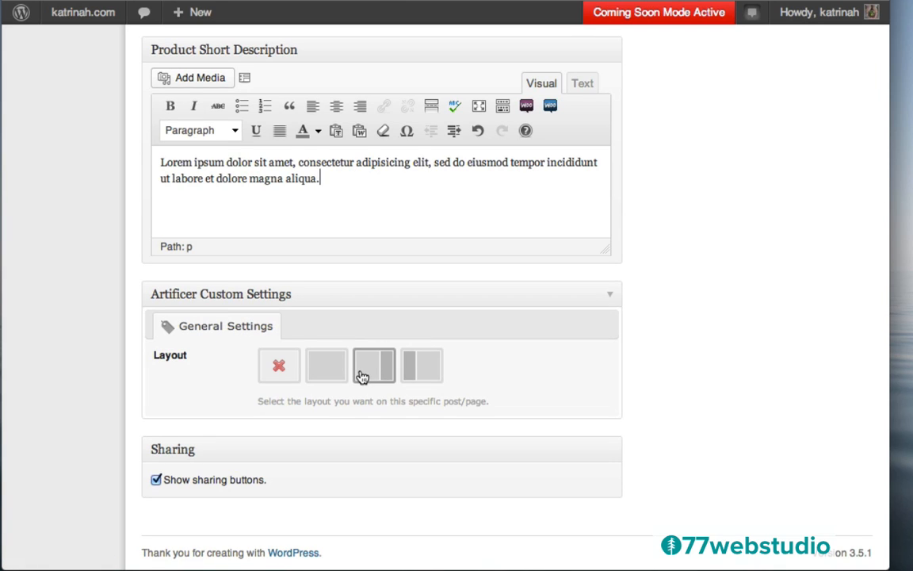
click(329, 372)
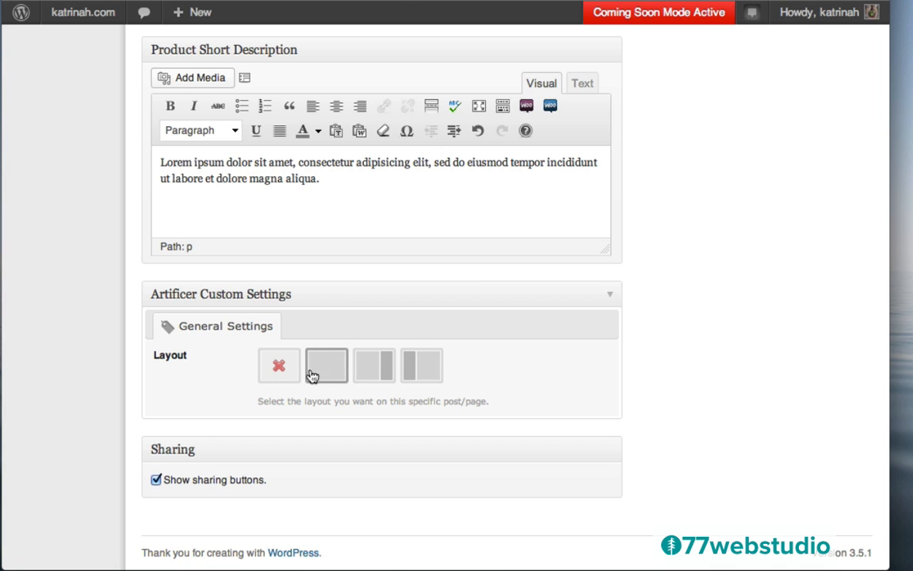
scroll(723, 249, up, 15)
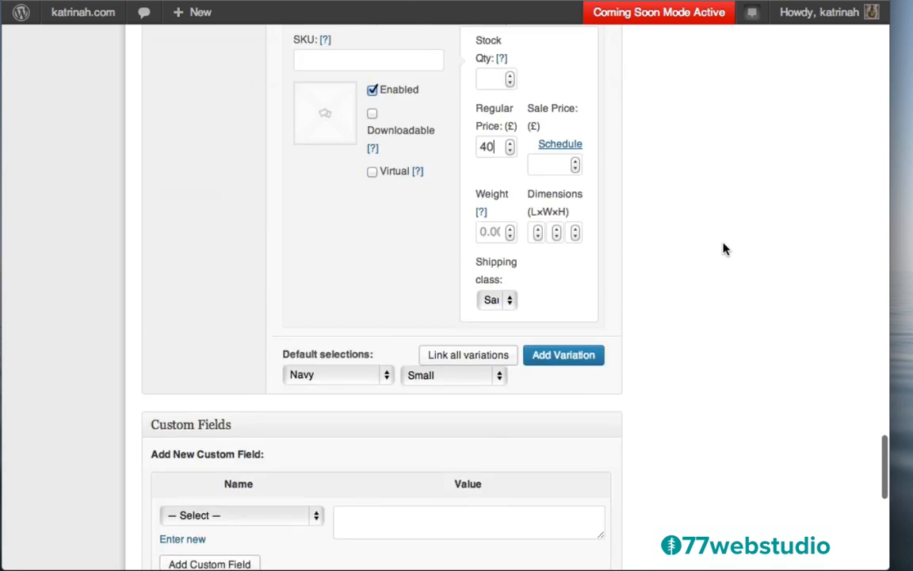
scroll(724, 249, up, 15)
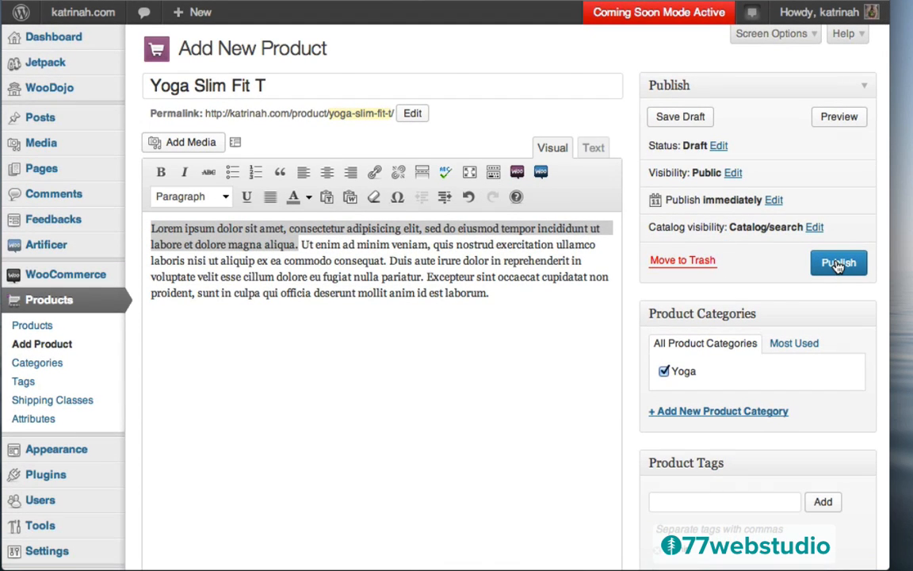
- Publish Yoga Slim Fit T and view its live page with Color, Size and £40 price
click(838, 264)
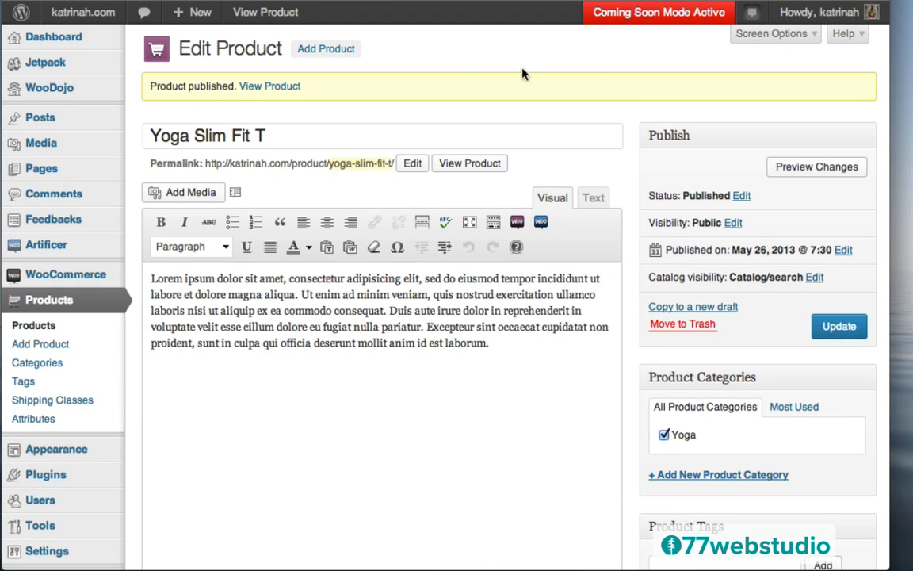
click(267, 89)
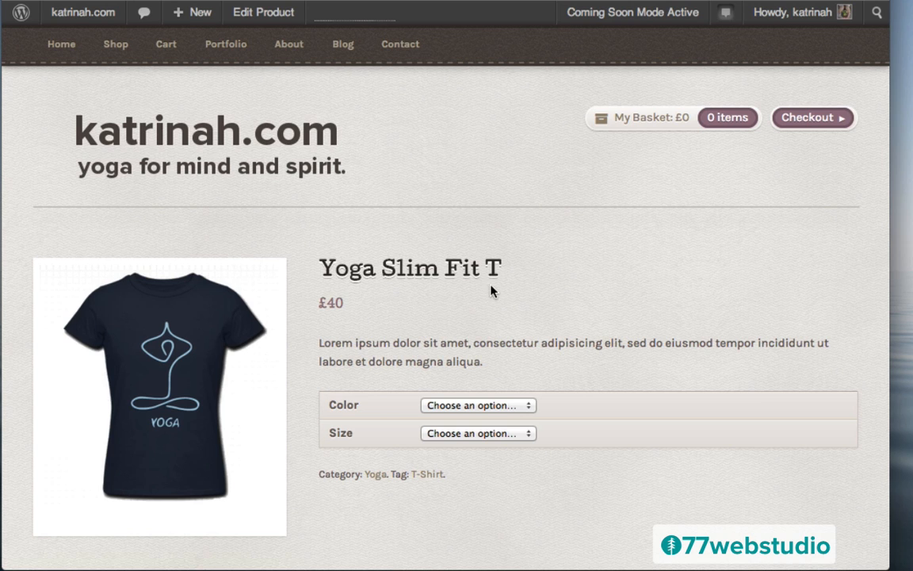
scroll(581, 316, down, 5)
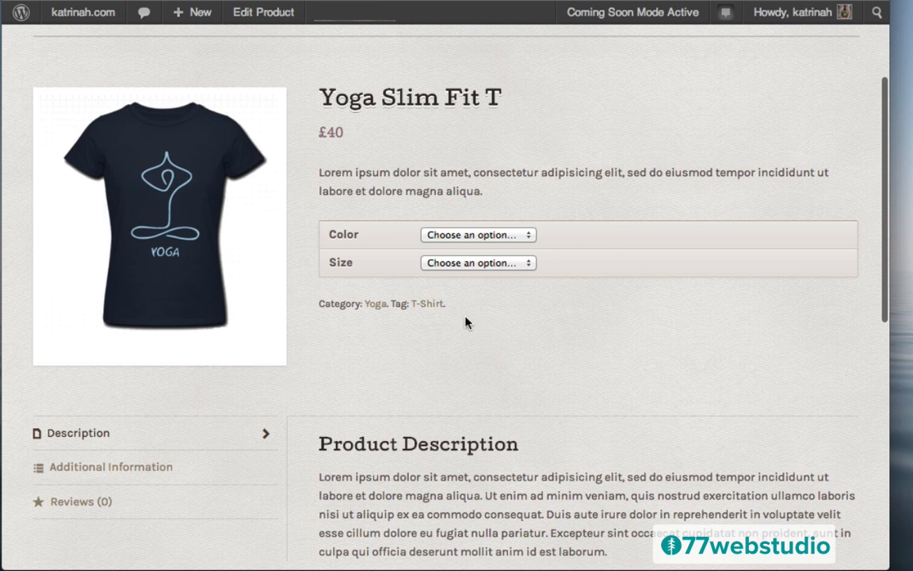
scroll(611, 296, up, 4)
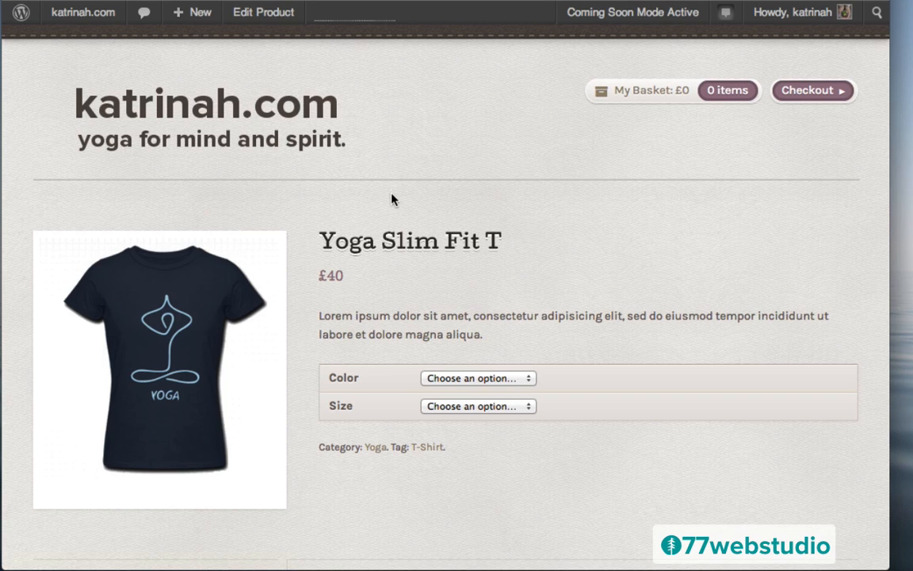
- Return to the product editor and expand the Color and Size attributes to check them
click(262, 15)
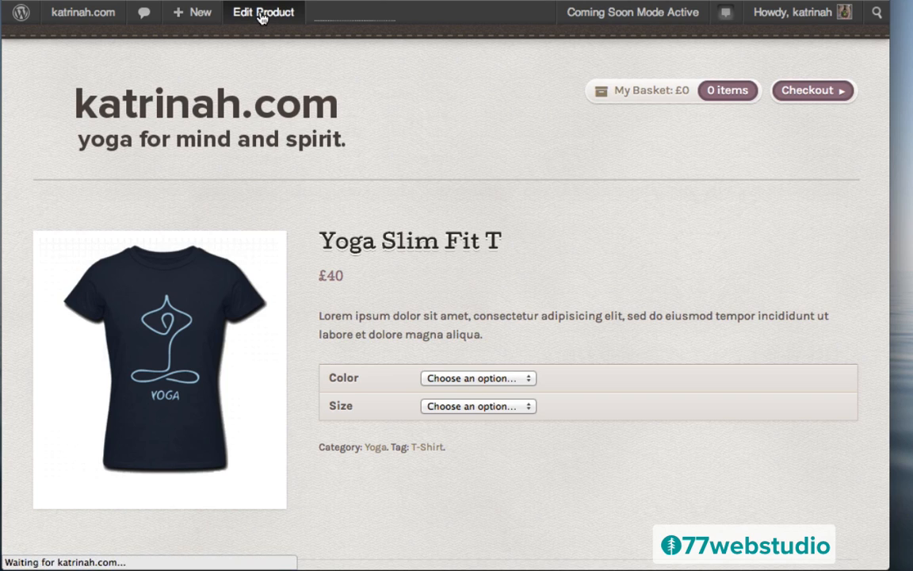
scroll(627, 394, down, 5)
scroll(627, 394, down, 10)
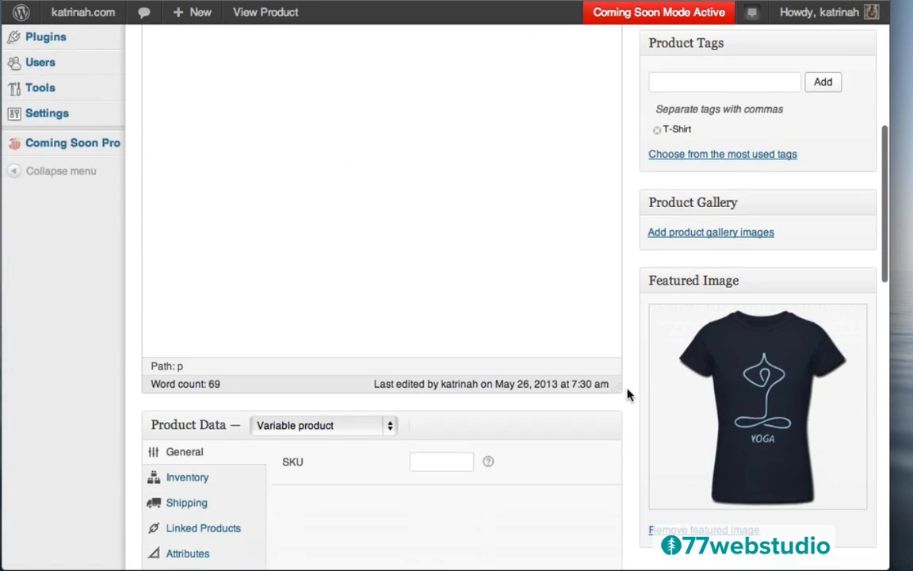
scroll(627, 394, up, 3)
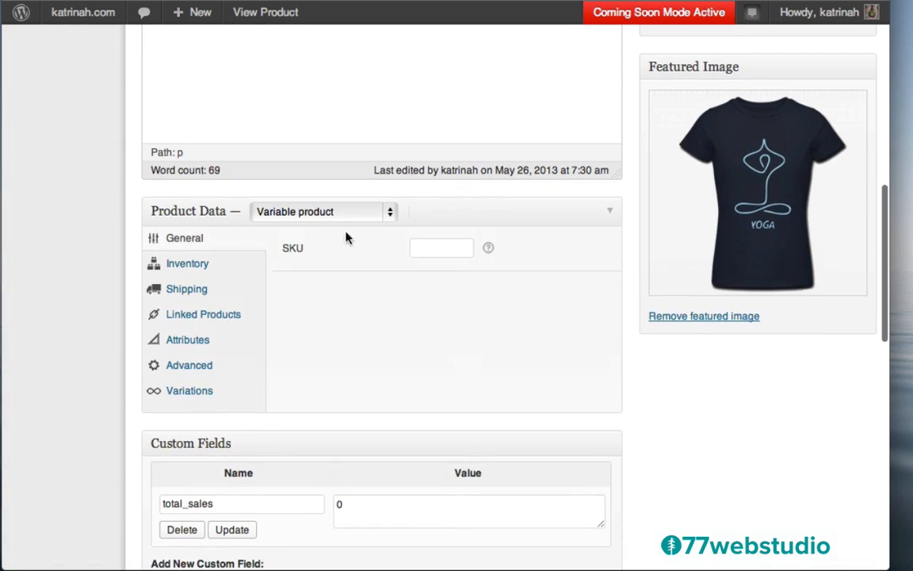
click(183, 342)
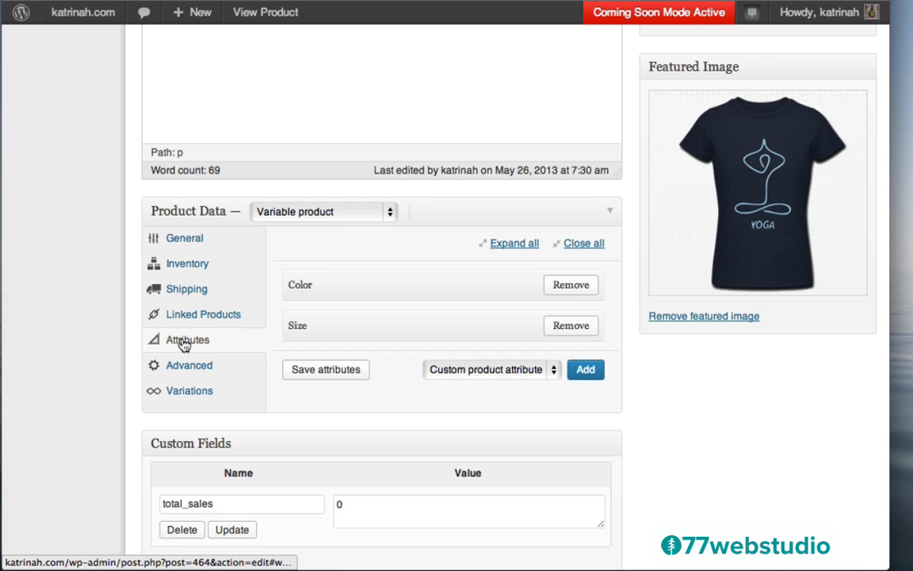
click(533, 288)
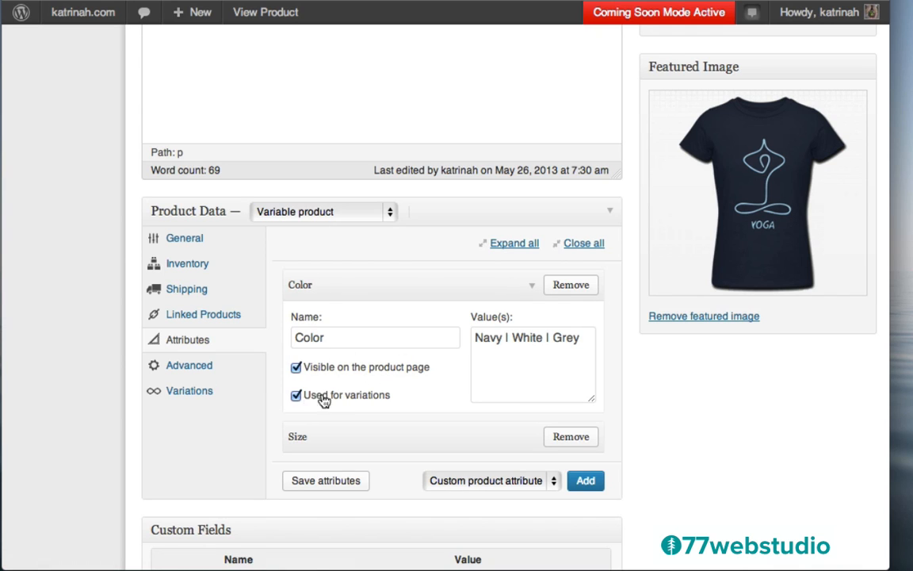
click(530, 436)
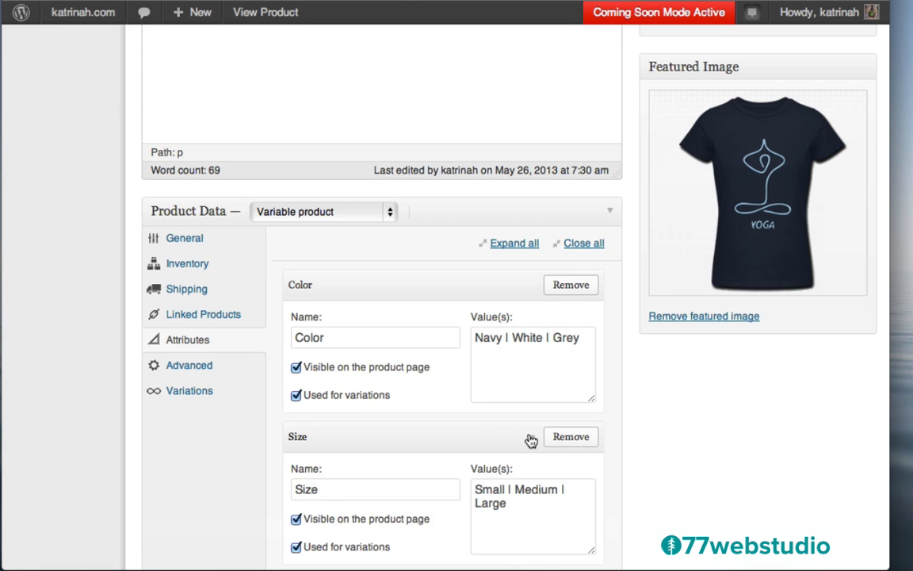
scroll(507, 428, down, 1)
scroll(479, 421, down, 5)
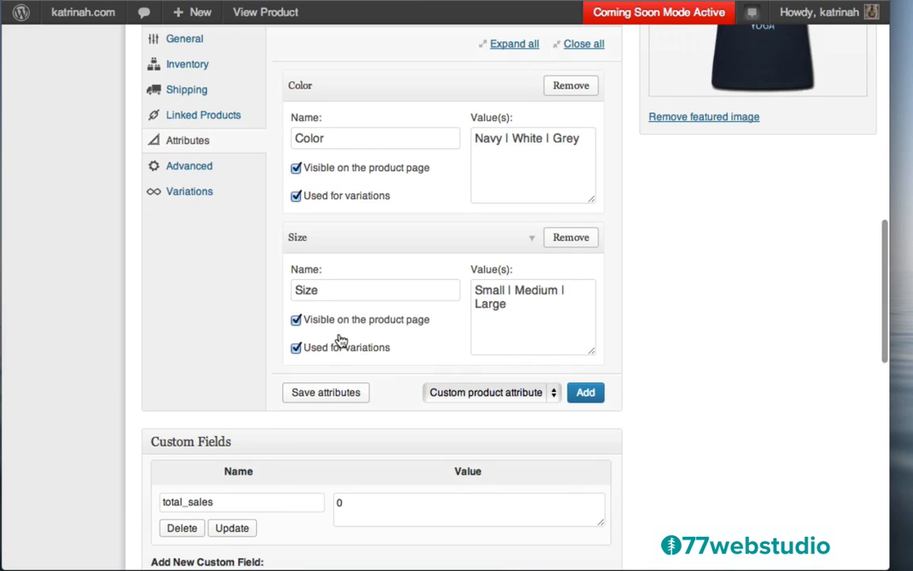
- Review the nine variations, noting #466 is still Any Color and Any Size
click(176, 197)
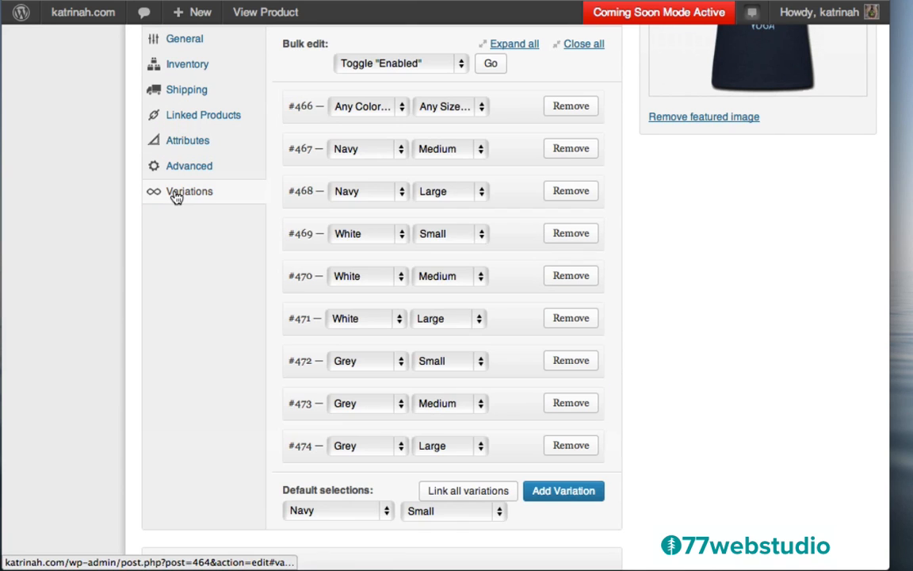
scroll(428, 301, up, 5)
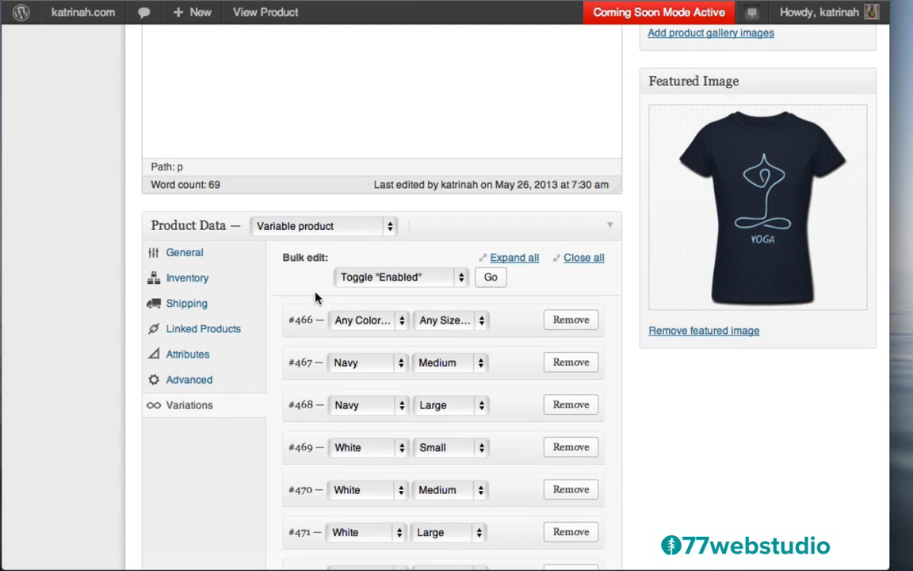
scroll(453, 383, down, 3)
scroll(454, 383, down, 2)
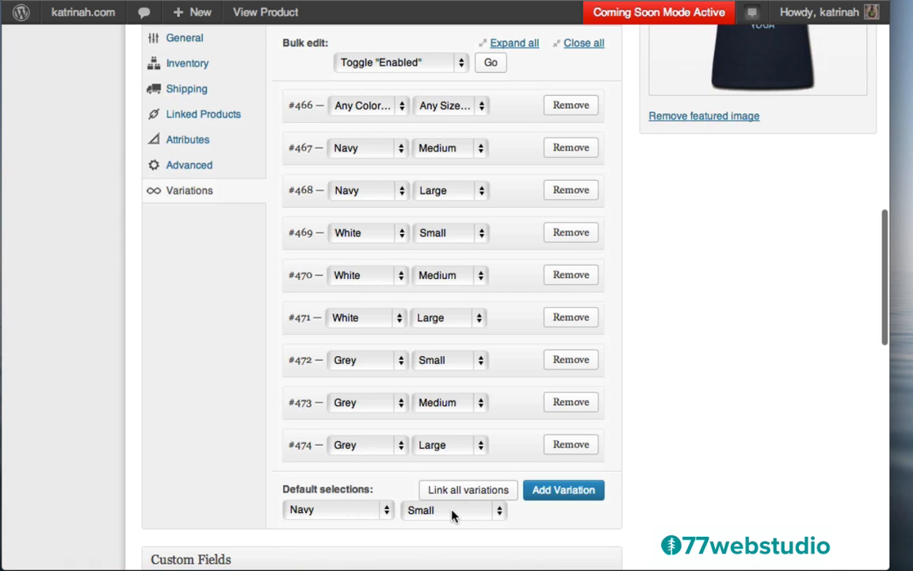
scroll(471, 302, up, 2)
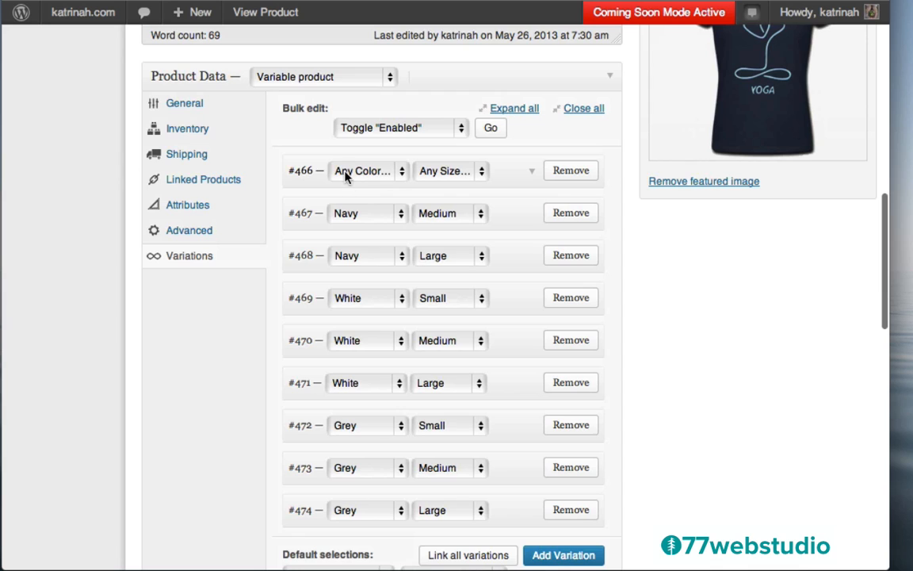
- Set variation #466 to Navy, Small with a regular price of 40
click(534, 176)
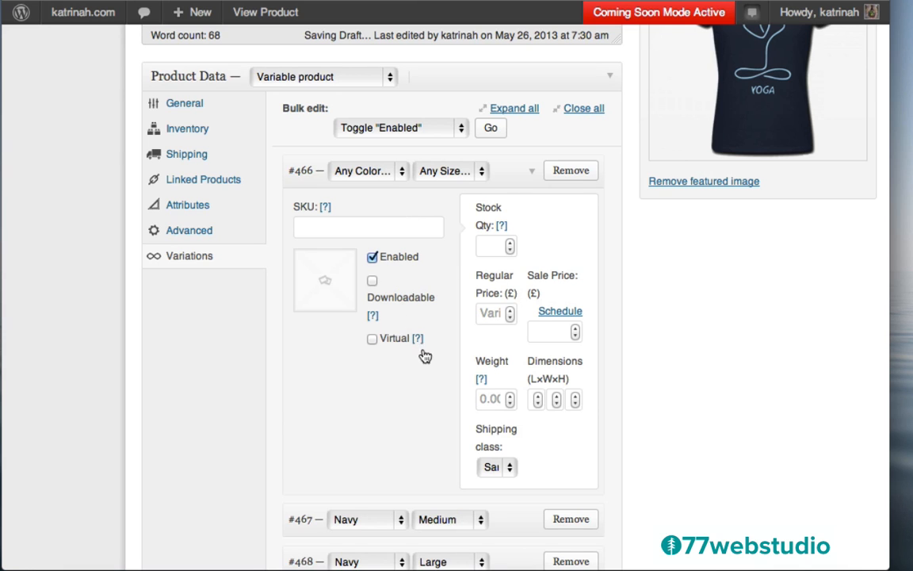
scroll(424, 358, down, 5)
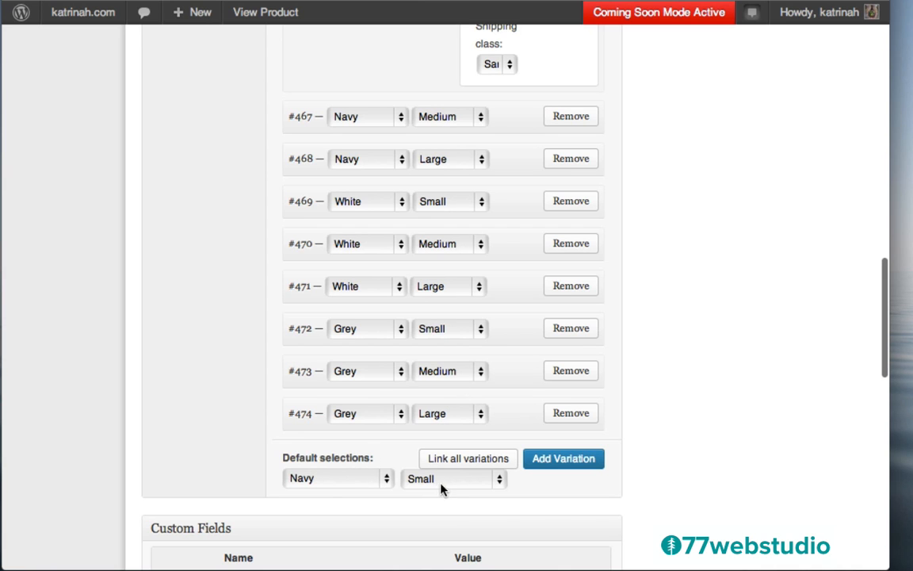
scroll(510, 273, up, 10)
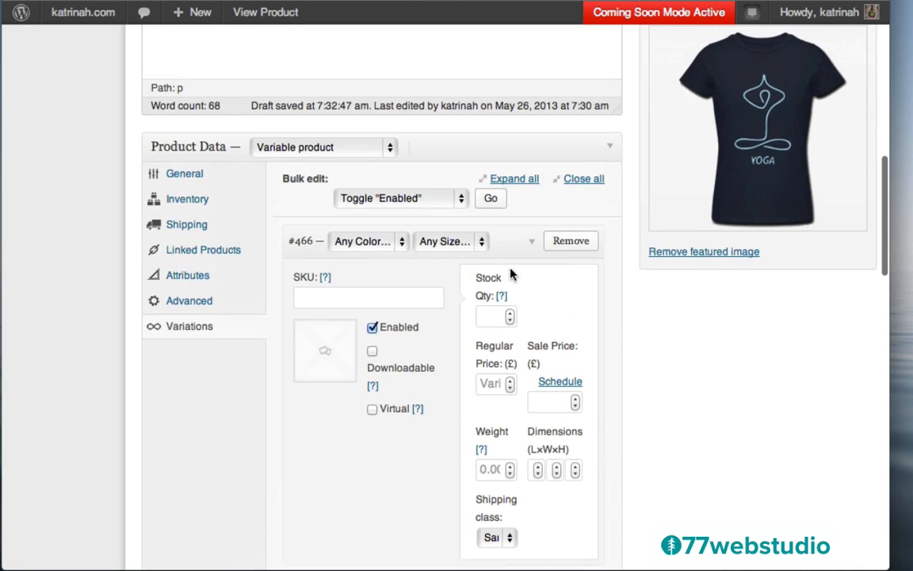
scroll(510, 273, down, 2)
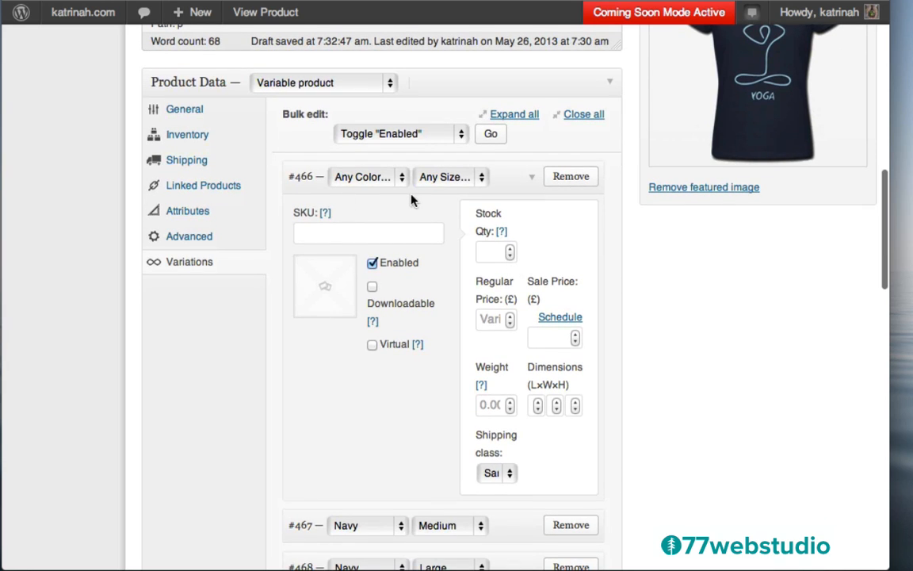
click(355, 181)
click(351, 190)
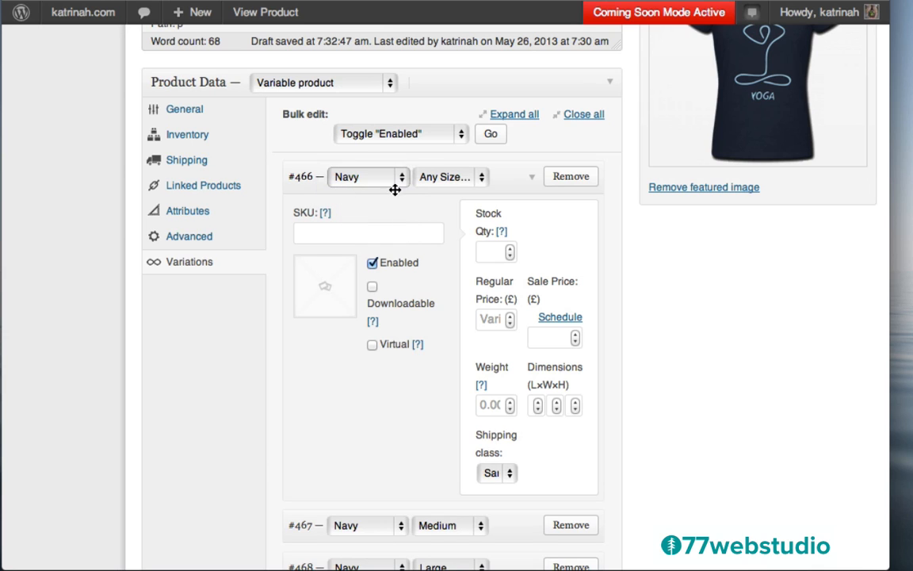
click(440, 176)
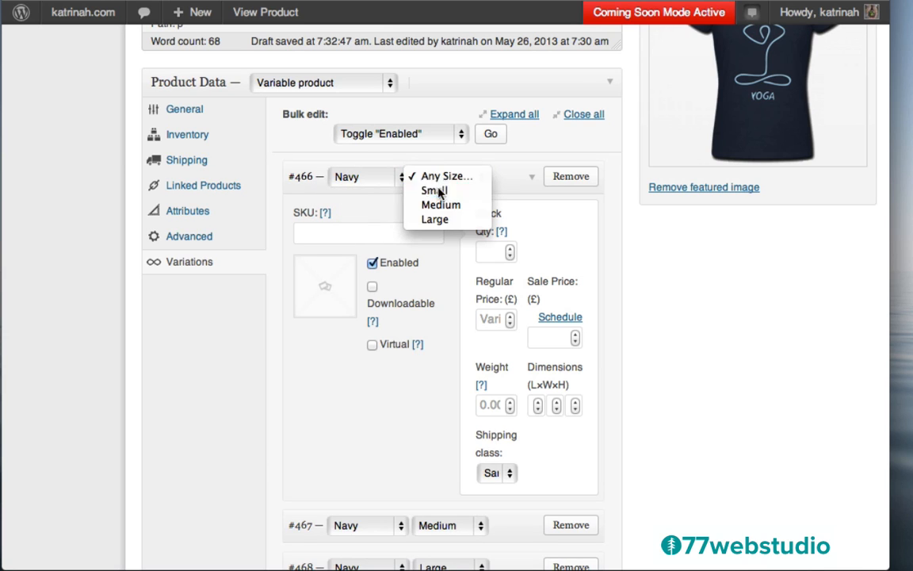
click(439, 188)
click(487, 319)
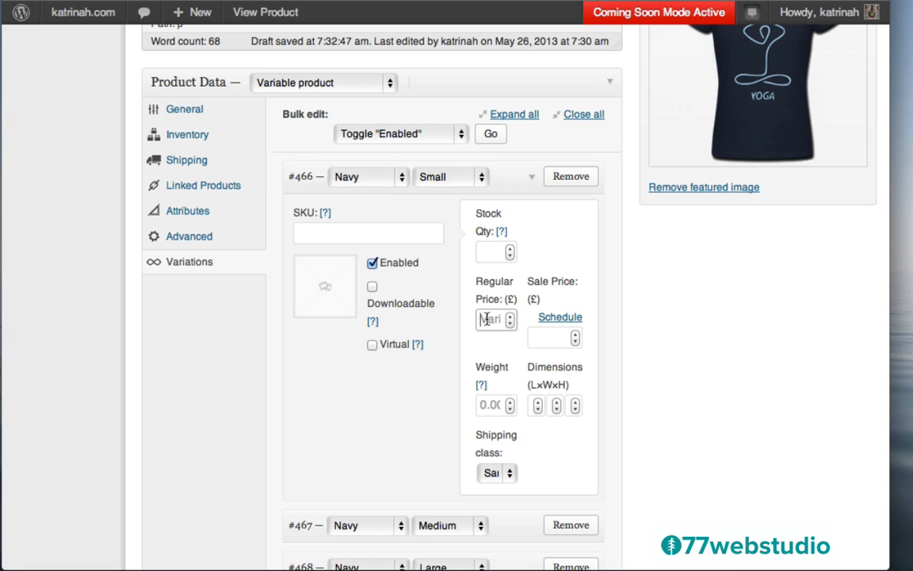
text(40)
scroll(432, 372, down, 5)
scroll(430, 368, up, 4)
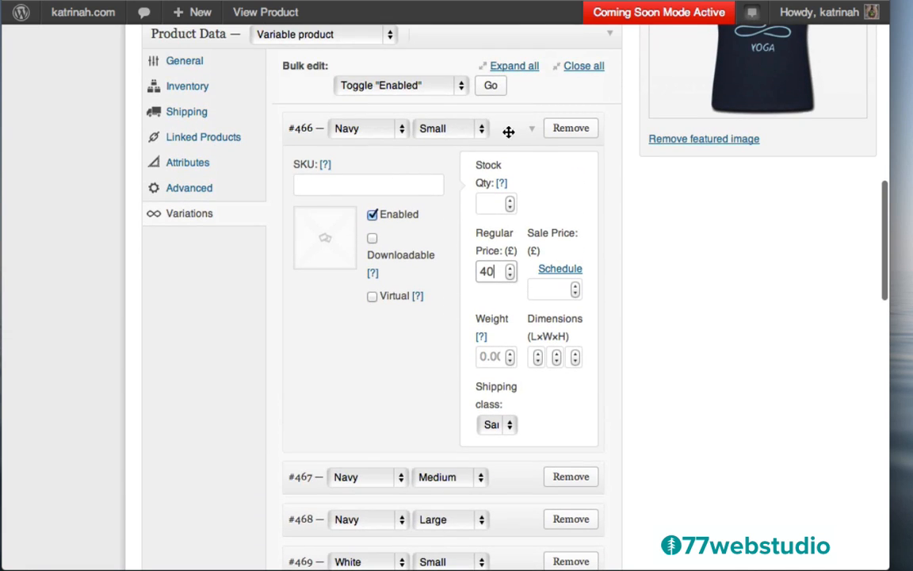
click(529, 131)
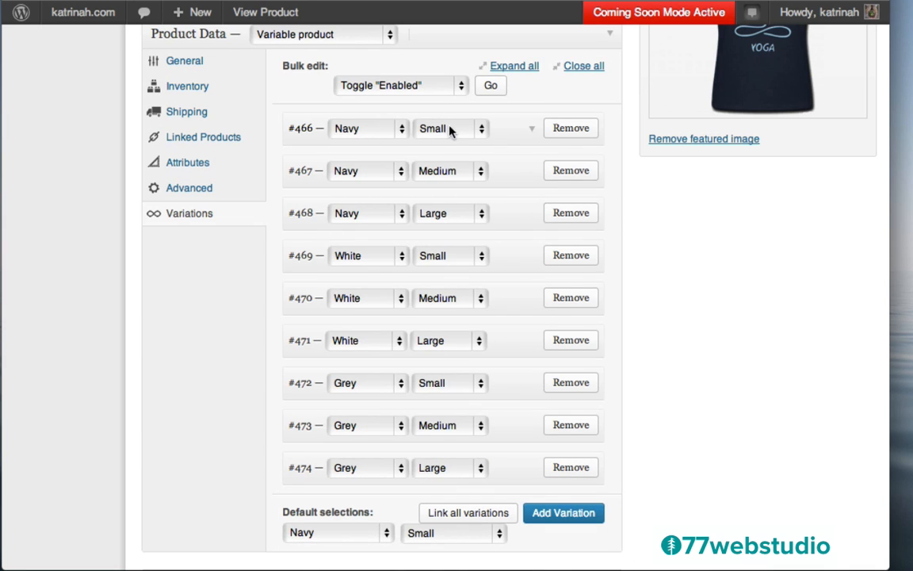
- Update Yoga Slim Fit T and view the updated live product page
scroll(406, 179, up, 1)
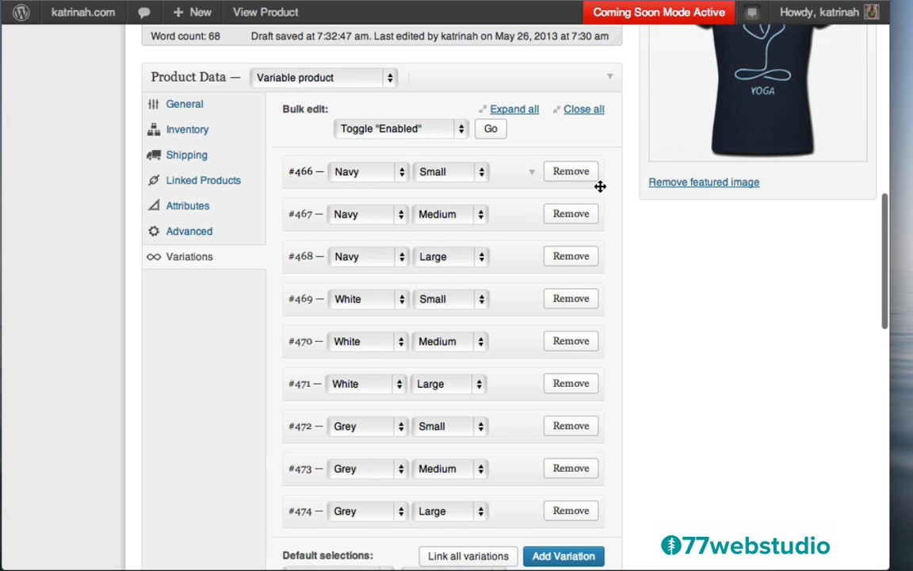
scroll(600, 185, up, 15)
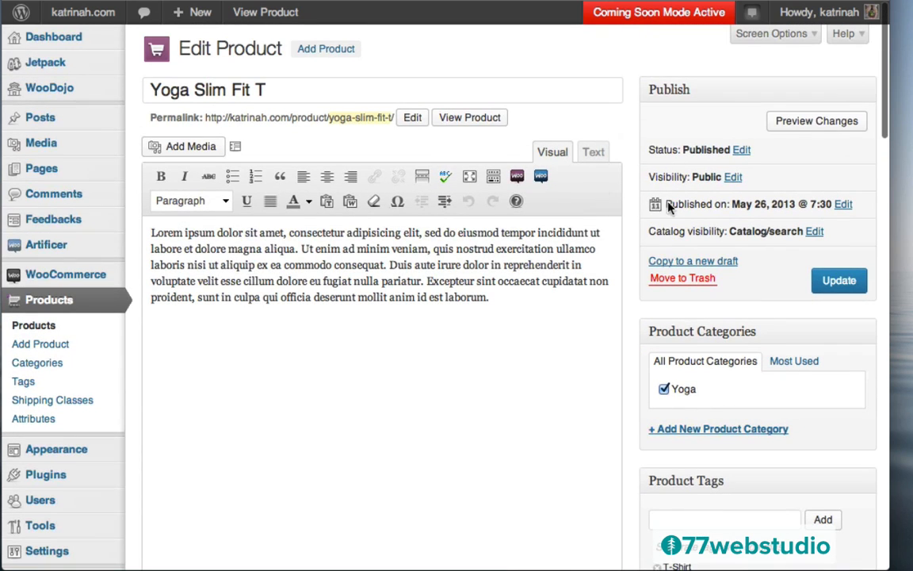
scroll(836, 282, down, 1)
click(833, 258)
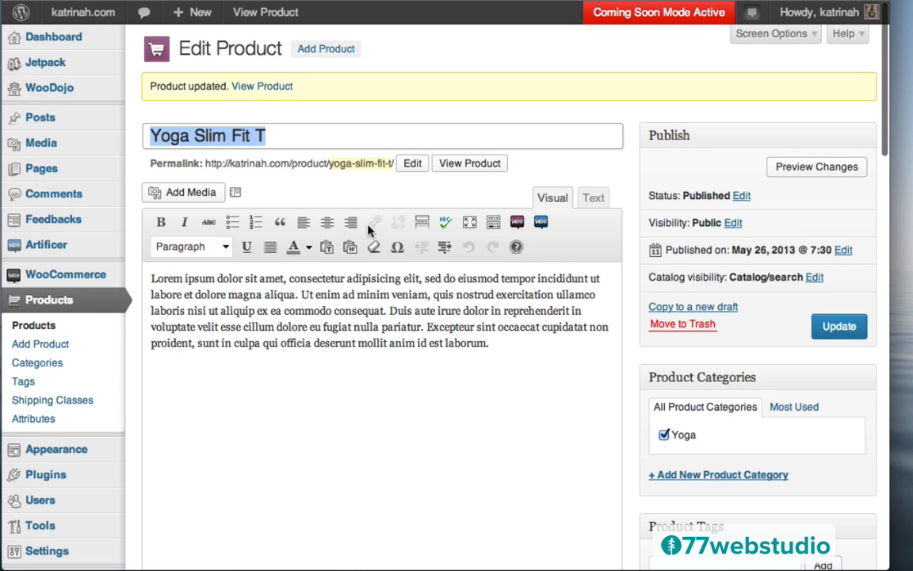
click(263, 89)
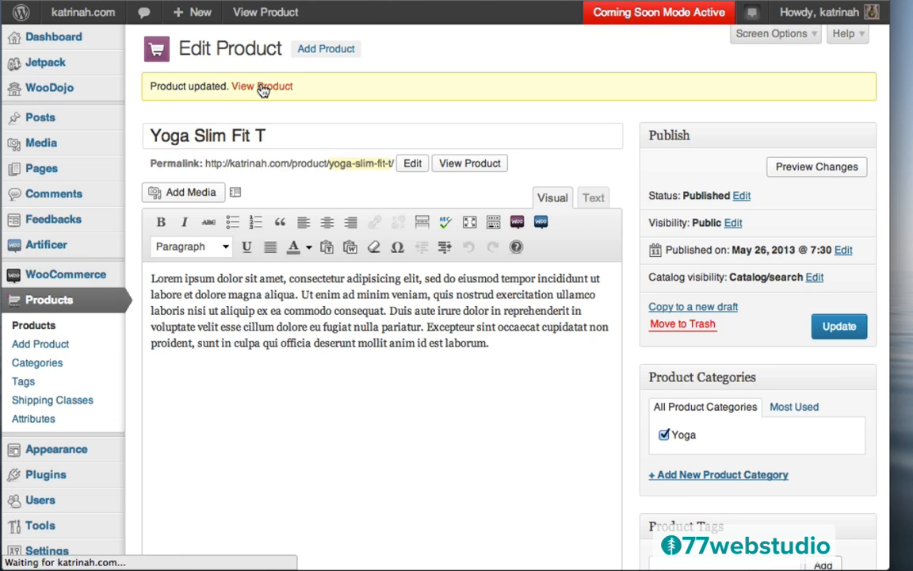
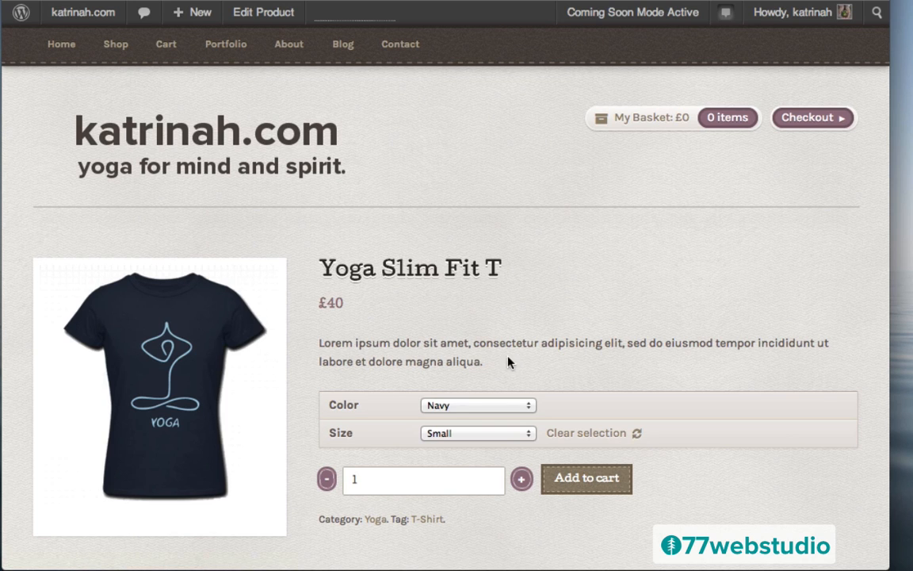
- Check the Navy and Small options on Yoga Slim Fit T, then its Additional Information and Reviews
scroll(521, 359, down, 5)
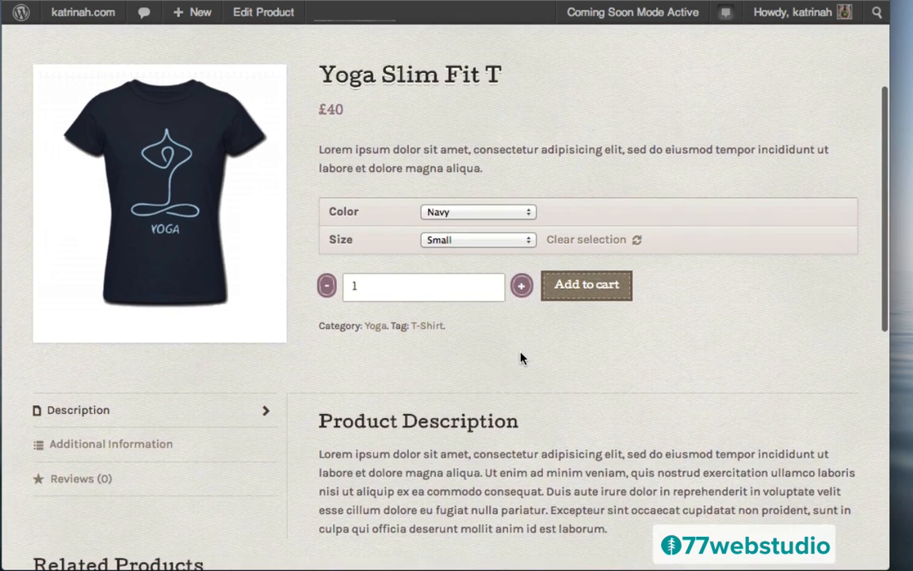
click(439, 213)
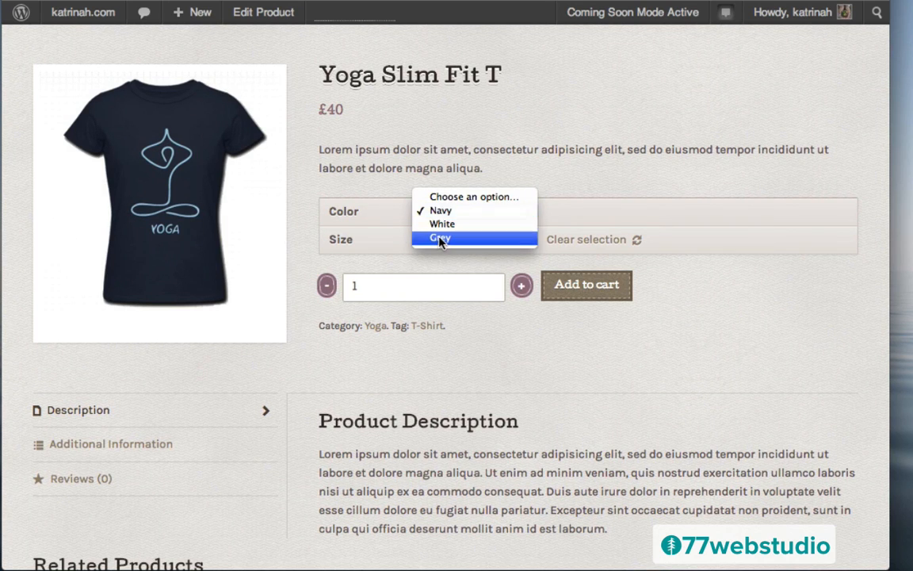
click(353, 167)
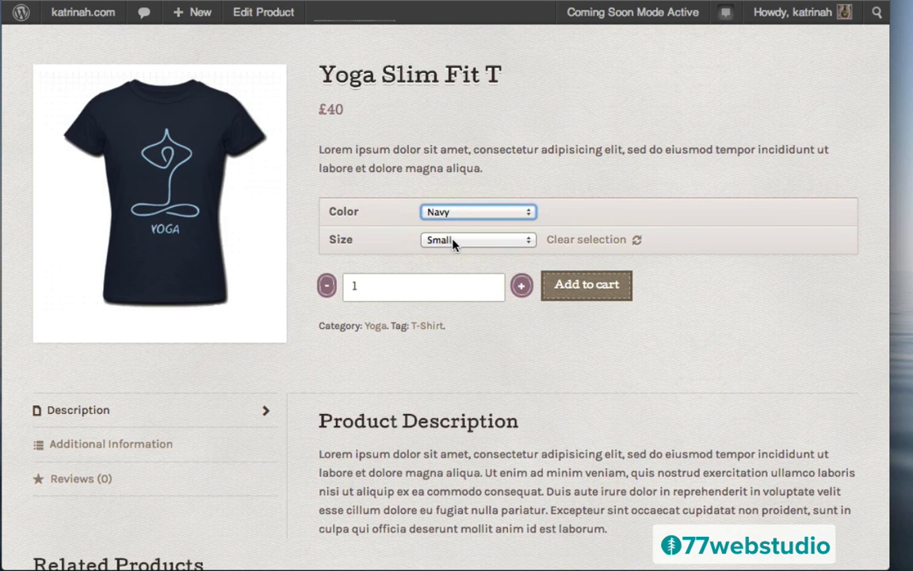
click(442, 240)
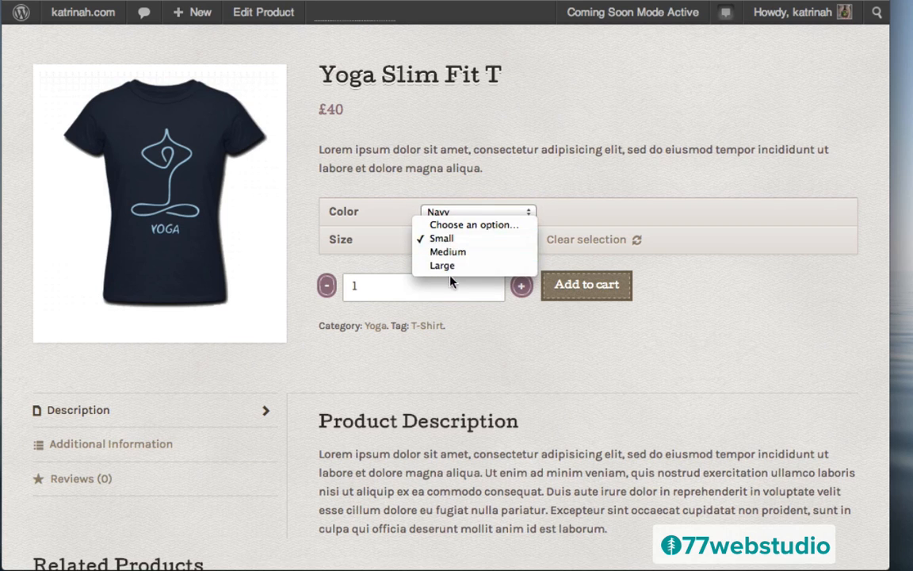
click(450, 340)
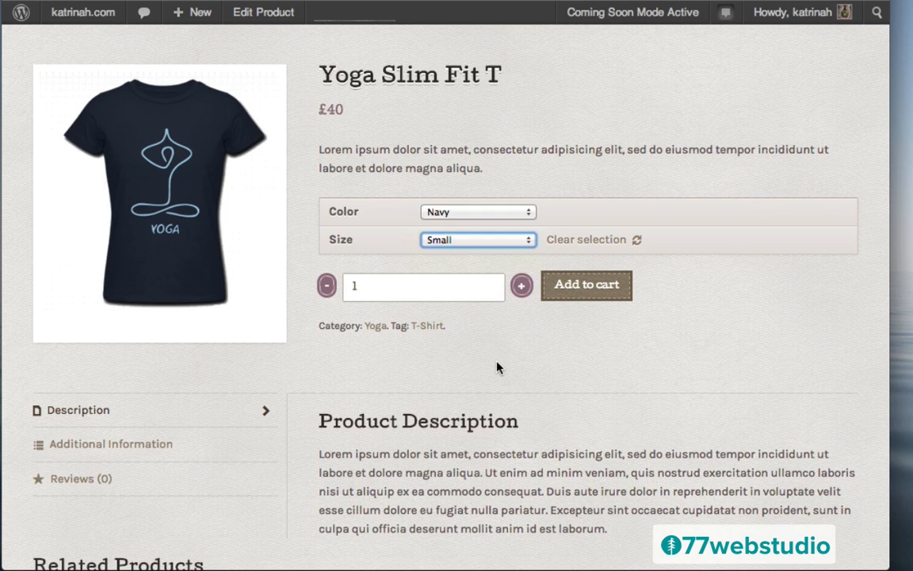
scroll(497, 367, down, 5)
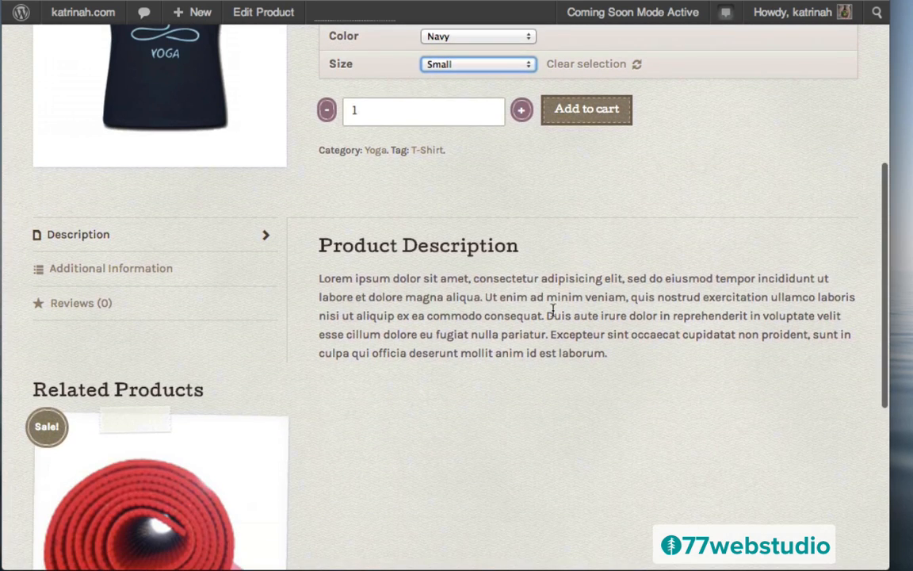
click(87, 271)
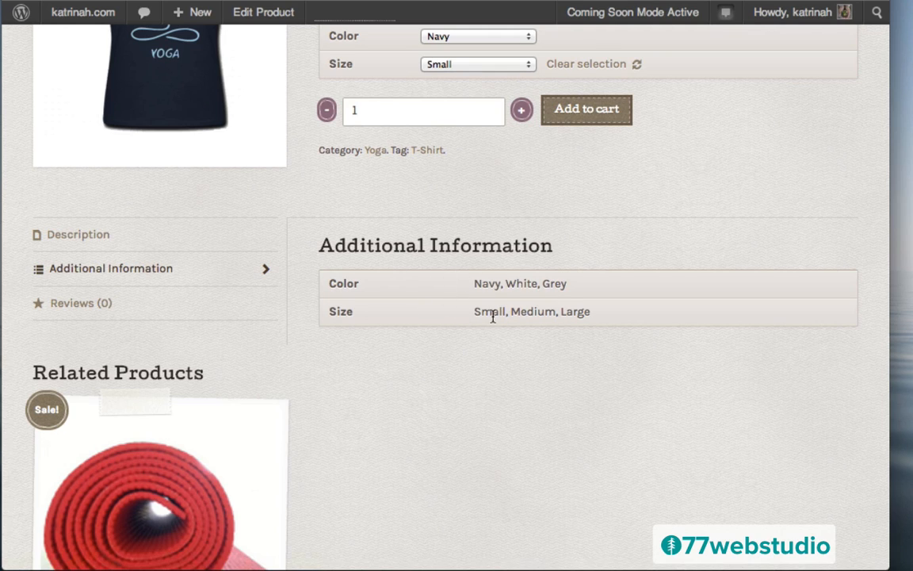
click(73, 306)
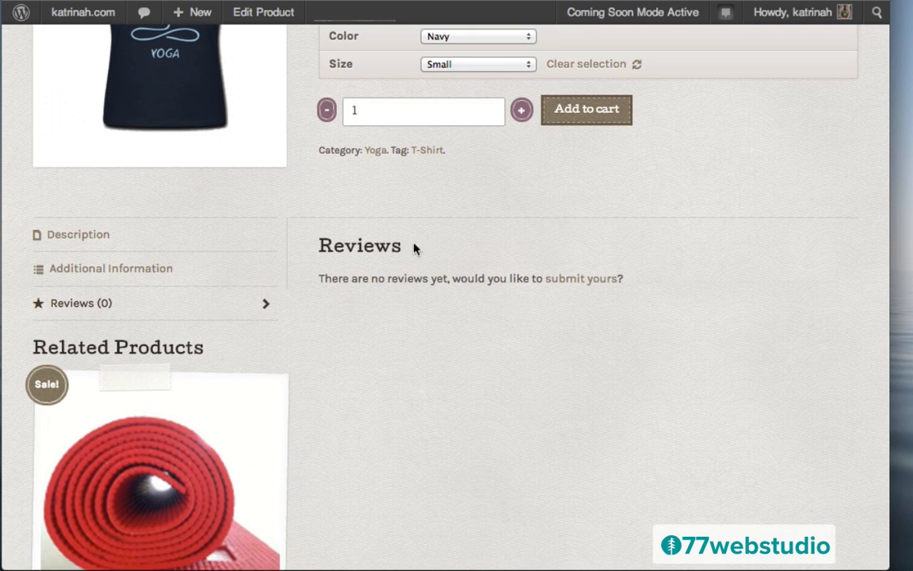
scroll(440, 358, down, 3)
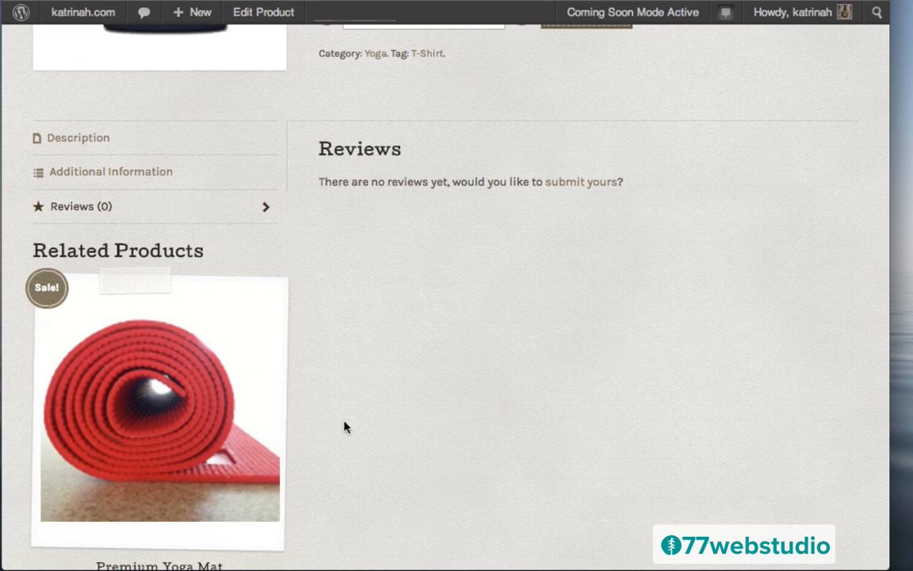
scroll(399, 283, up, 10)
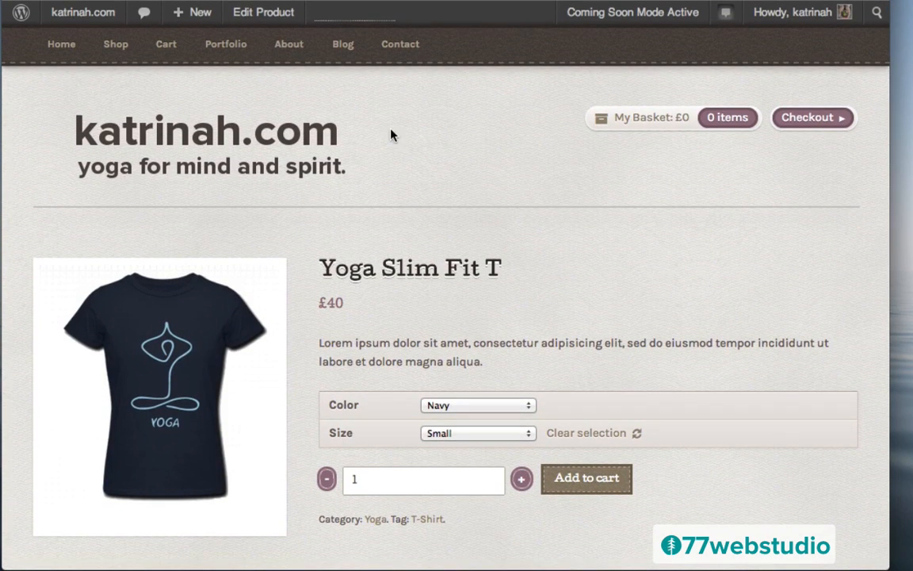
- Start a new product titled 'E-Book: Yoga for Beginners' with a pasted Lorem ipsum description
mouse_move(198, 15)
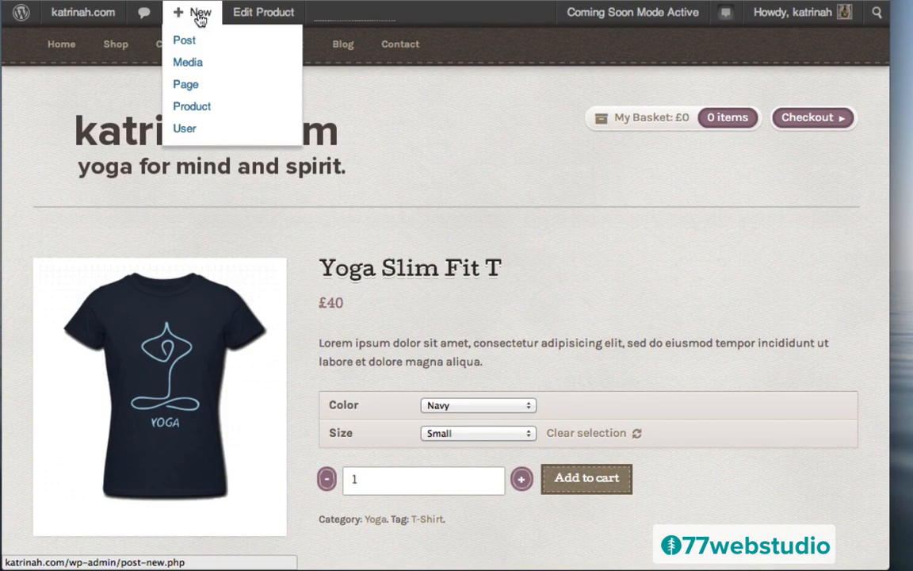
click(191, 108)
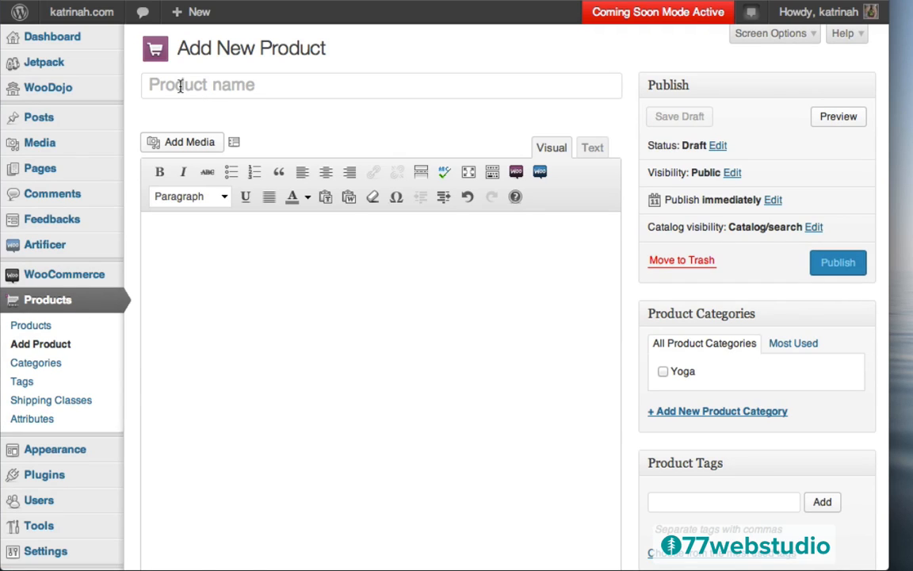
click(180, 86)
text(E-Book: Yoga for Beginners)
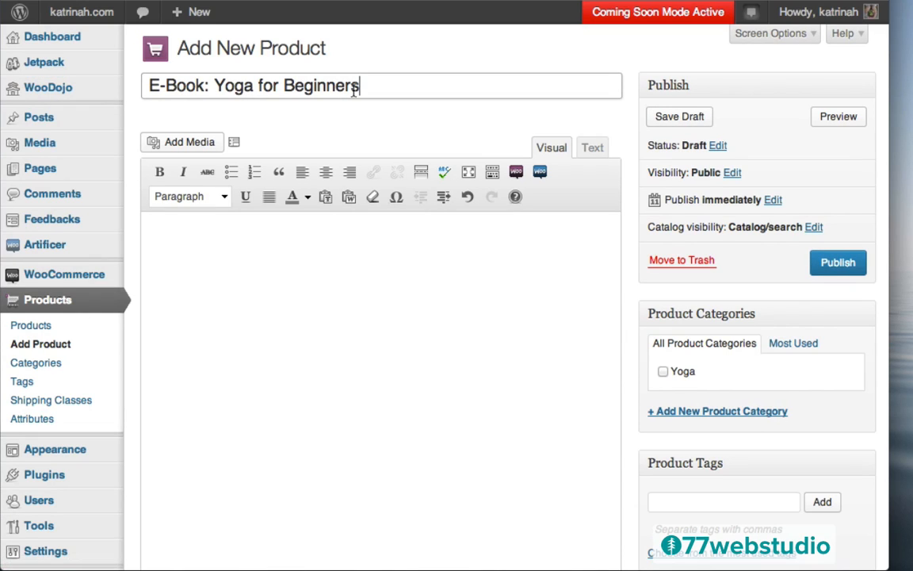
click(188, 246)
text(Lorem ipsum dolor sit amet, consectetur adipisicing elit, sed do eiusmod tempor incididunt ut labore et dolore magna aliqua. Ut enim ad minim veniam, quis nostrud exercitation ullamco laboris nisi ut aliquip ex ea commodo consequat. Duis aute irure dolor in reprehenderit in voluptate velit esse cillum dolore eu fugiat nulla pariatur. Excepteur sint occaecat cupidatat non proident, sunt in culpa qui officia deserunt mollit anim id est laborum.)
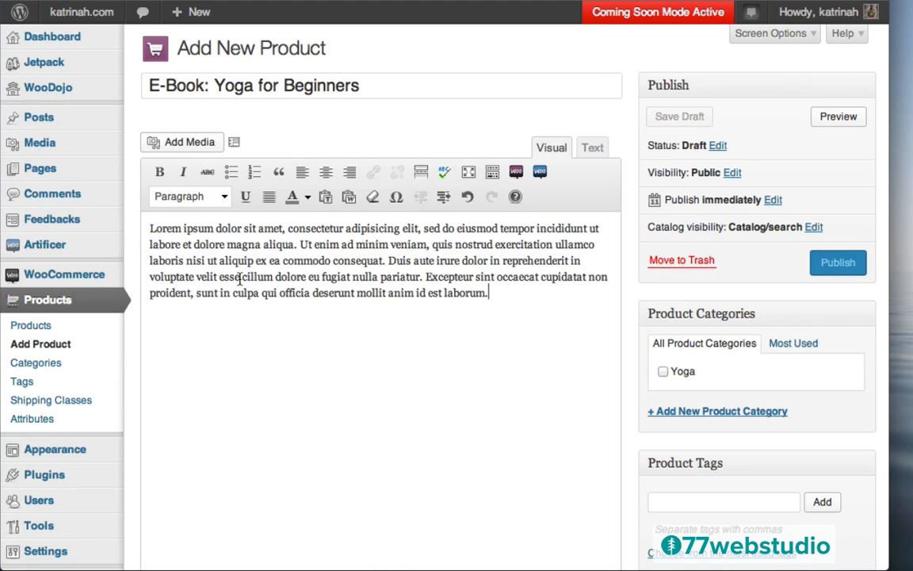
- Put the product in the Yoga category and a newly created Ebook category
click(663, 372)
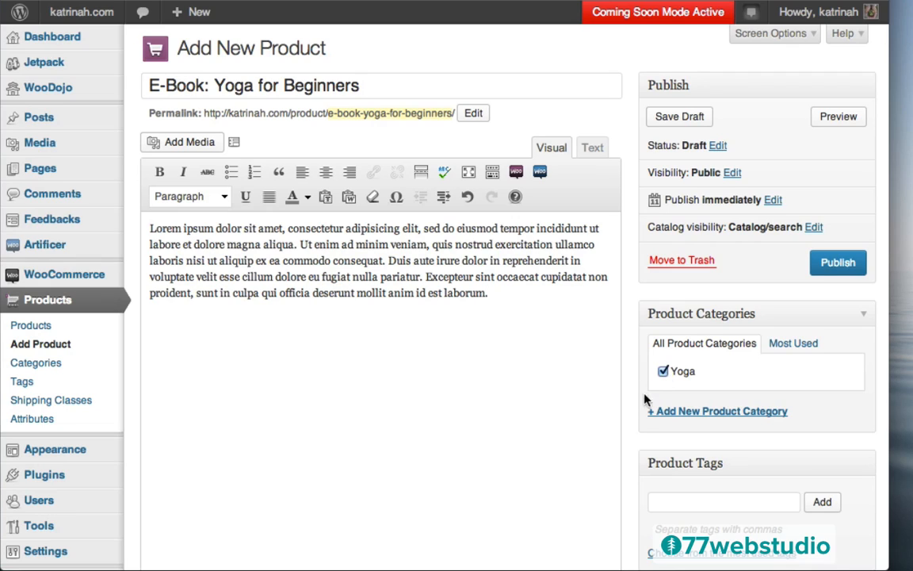
click(695, 416)
text(E)
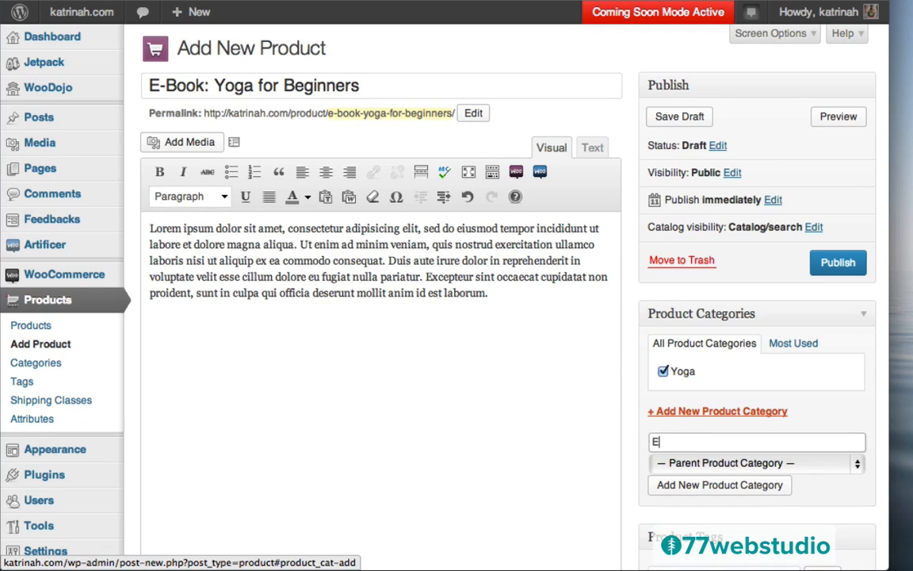
text(book)
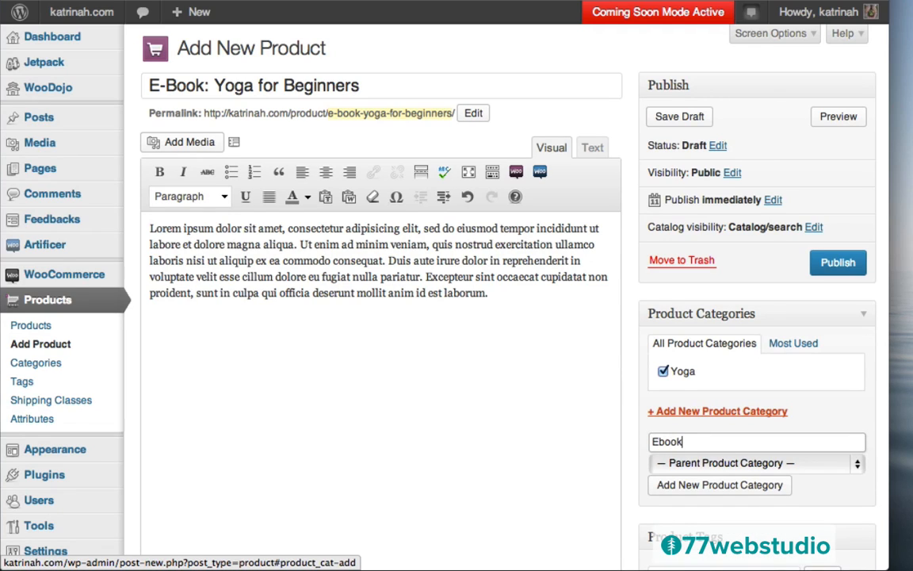
click(691, 486)
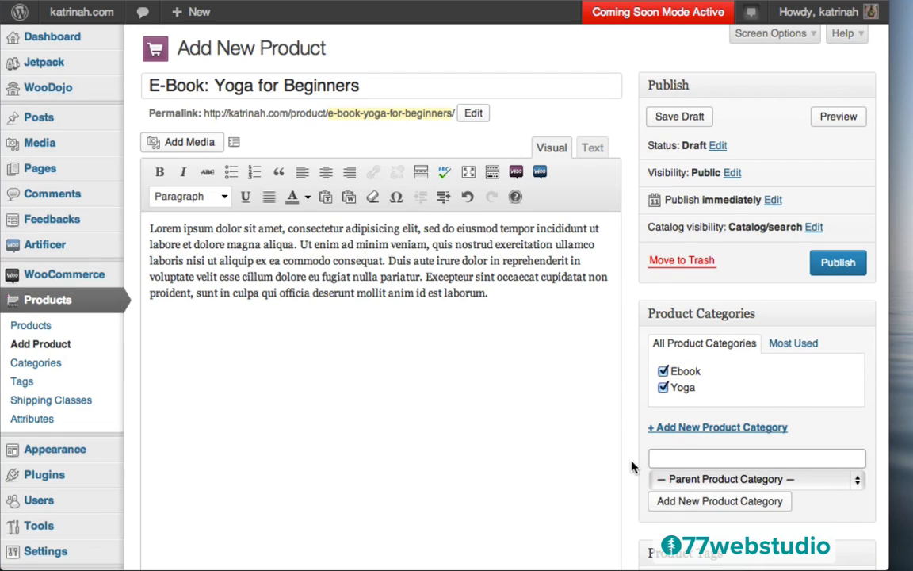
- Add the product tags E-Book and Yoga
scroll(632, 466, down, 3)
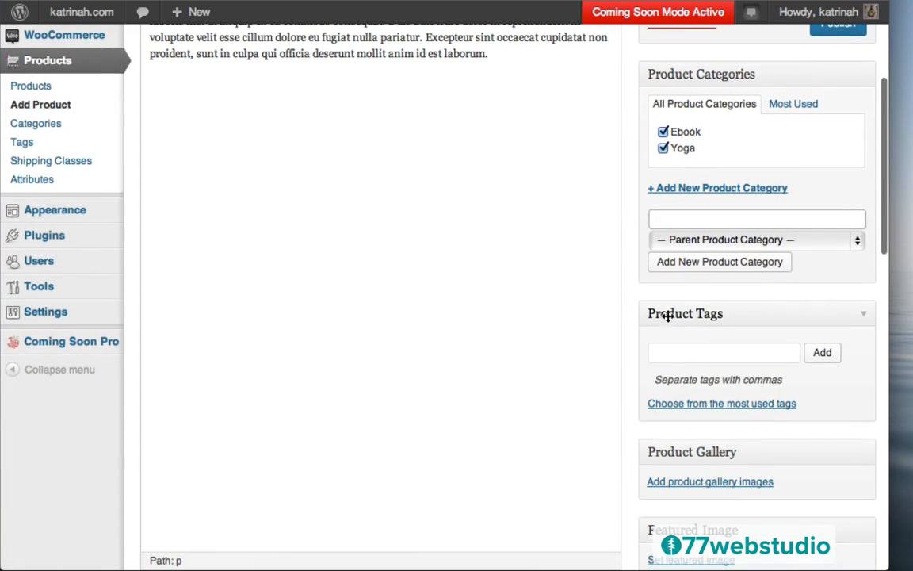
click(670, 354)
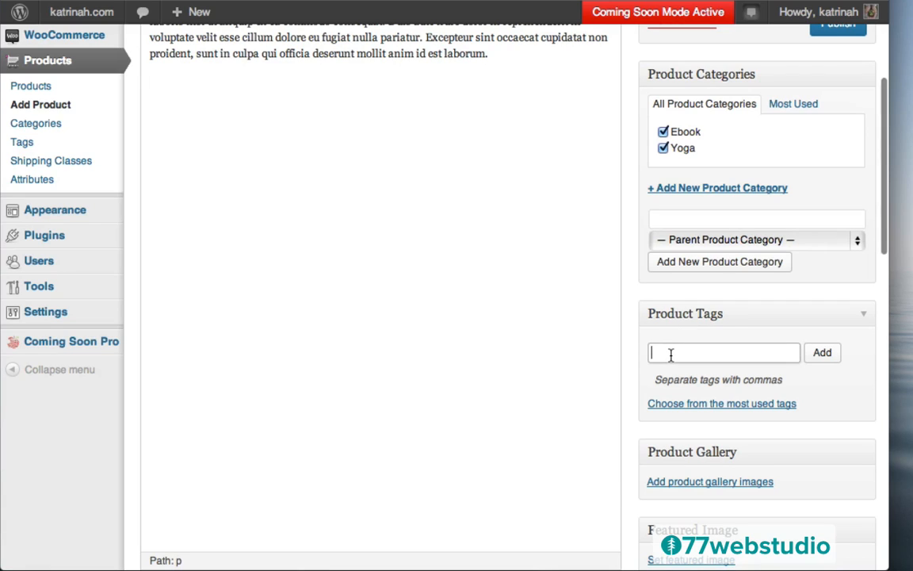
text(E-Book,)
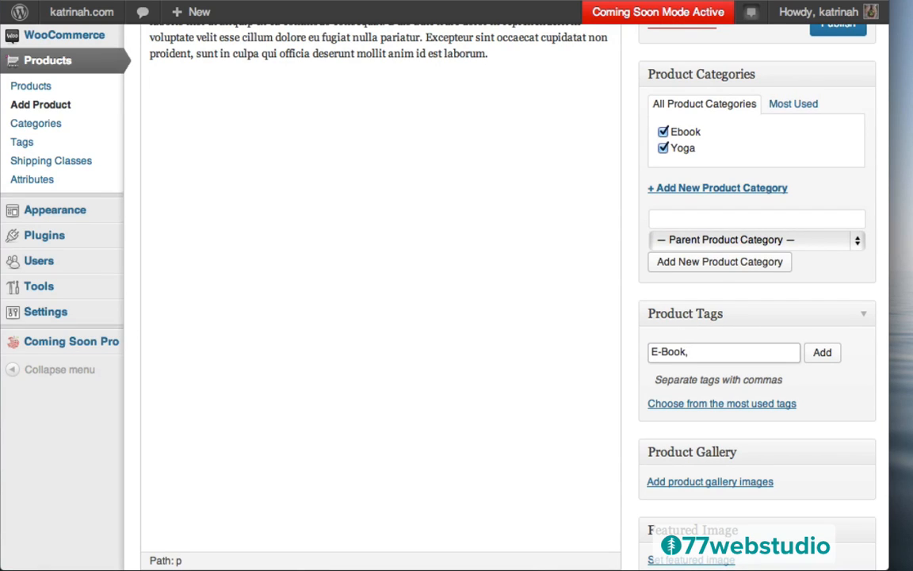
text( Yoga)
click(824, 350)
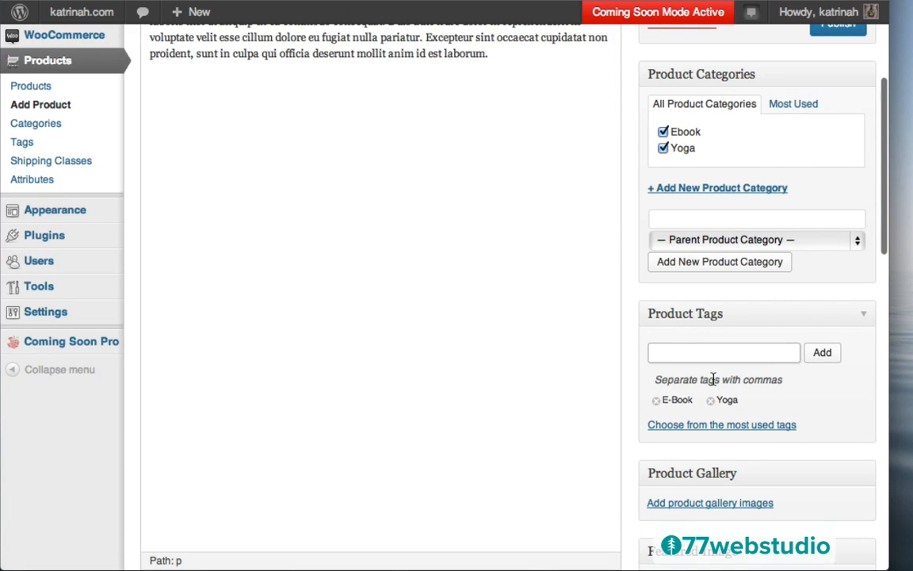
scroll(642, 388, down, 1)
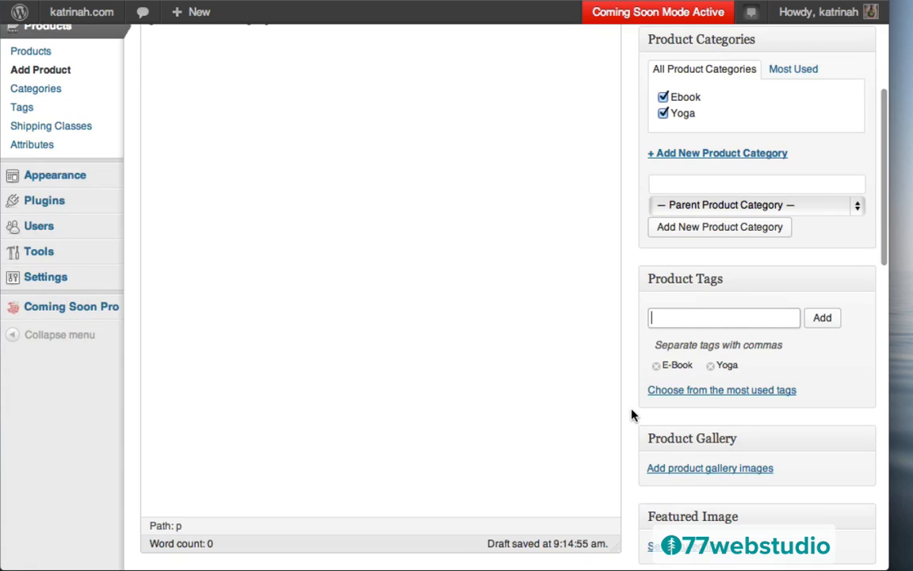
scroll(631, 414, down, 10)
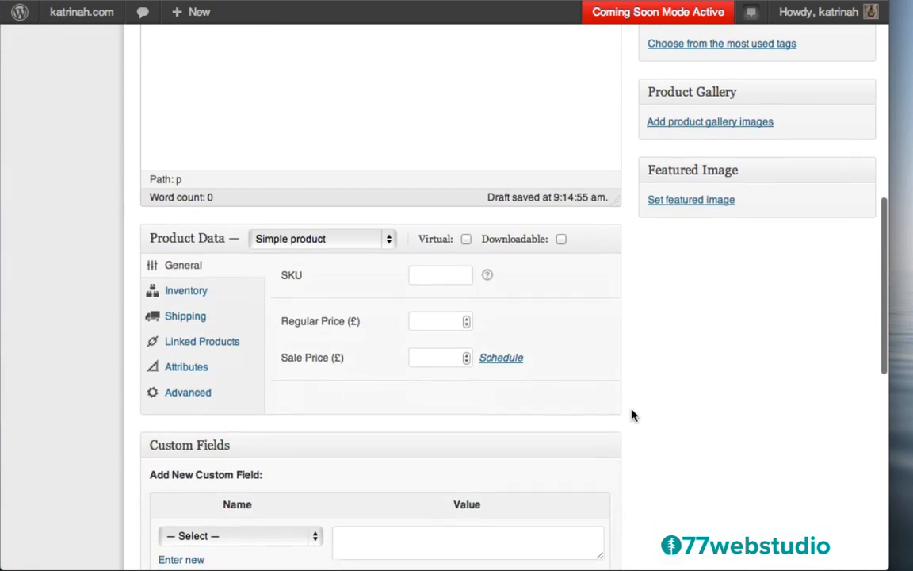
scroll(631, 413, down, 1)
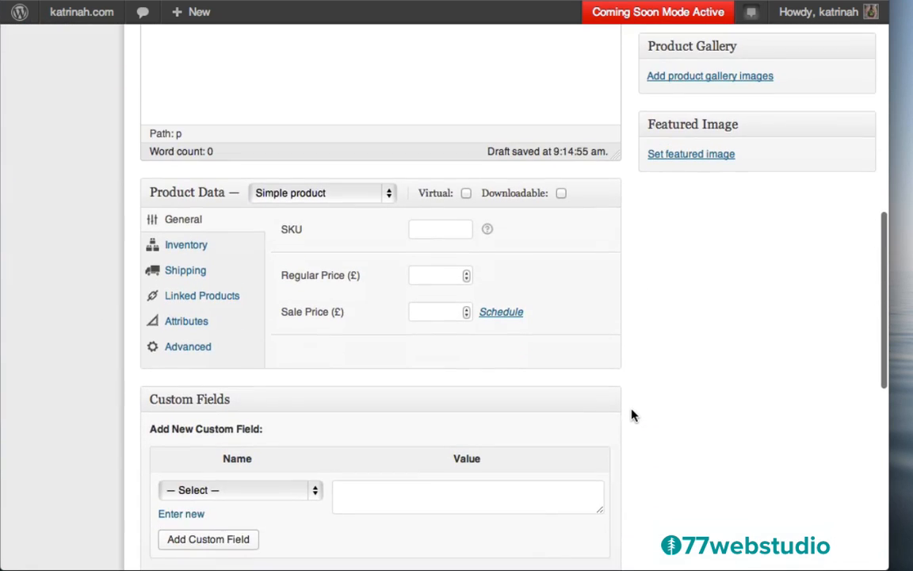
- Upload e-book.jpg, retitle it 'E-Book: Yoga for Beginners' and set it as the featured image
click(680, 157)
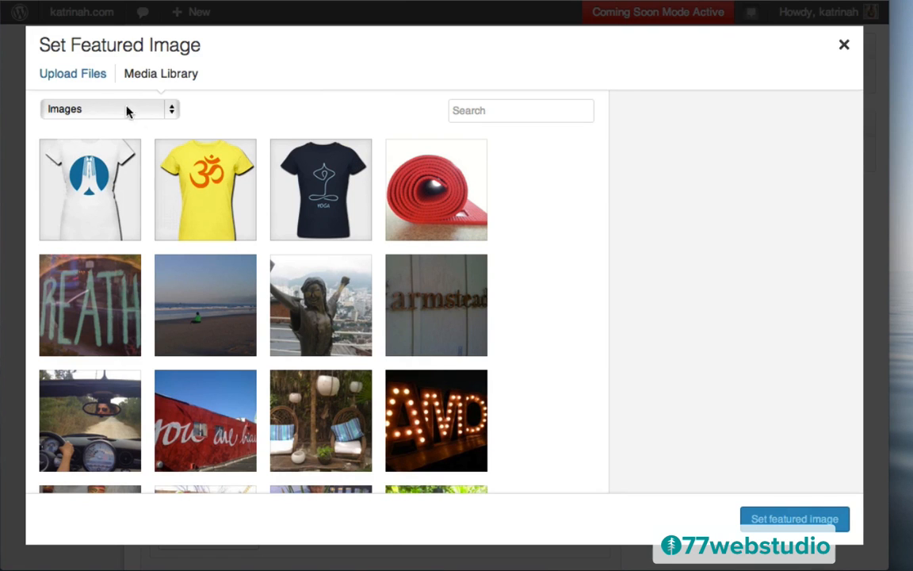
click(65, 78)
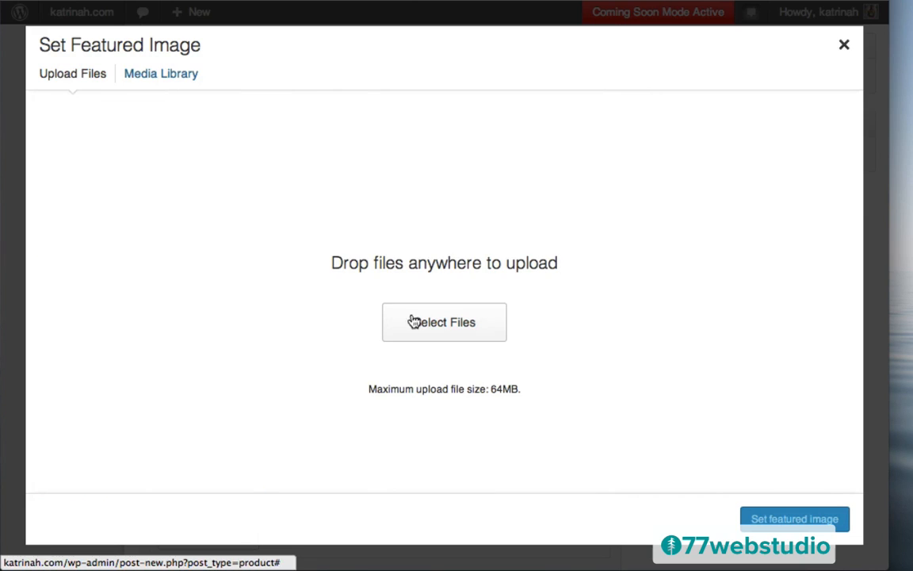
click(442, 325)
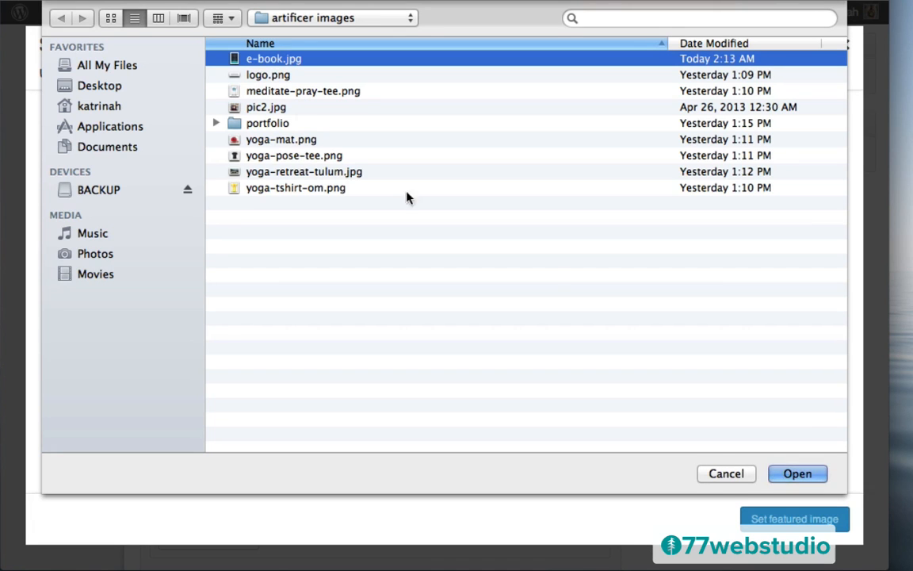
click(797, 474)
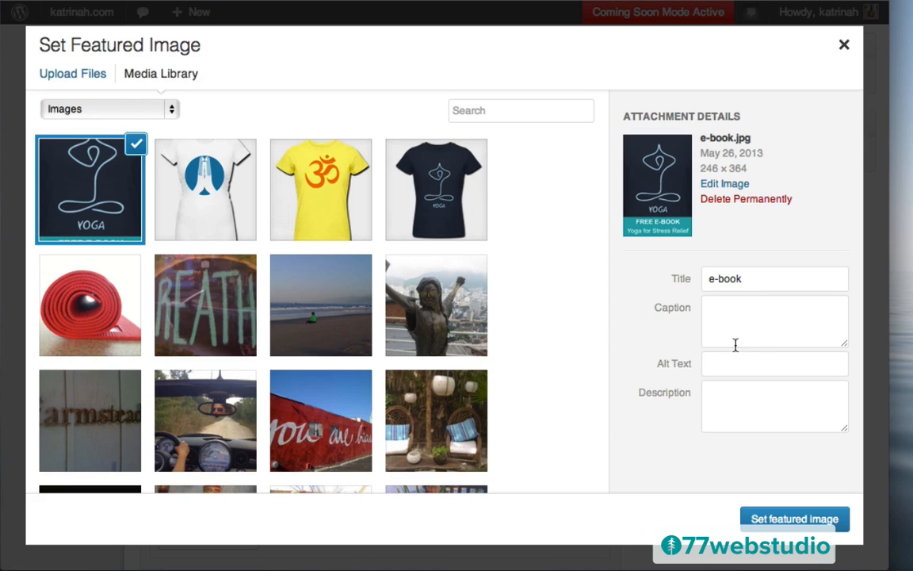
click(730, 276)
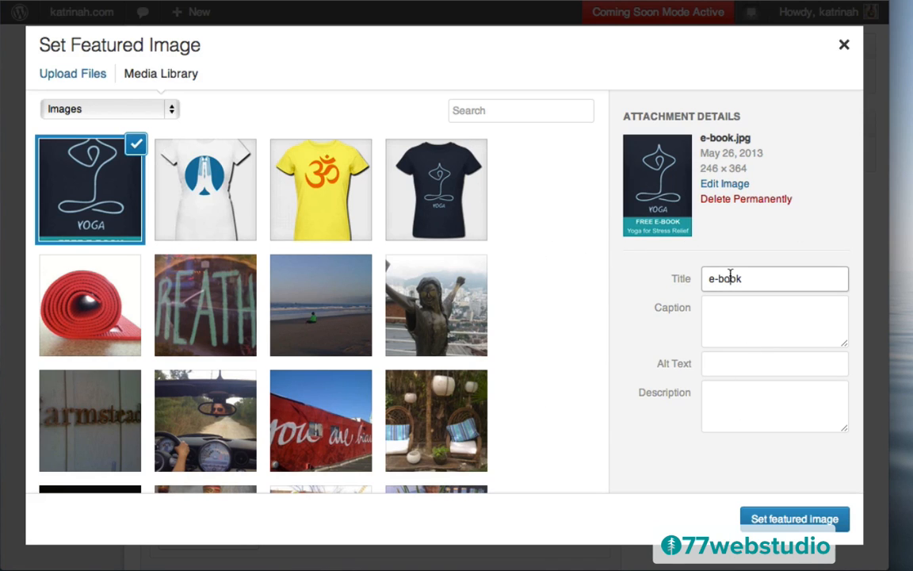
triple_click(730, 276)
text(E-Book: Yoga for Beginners)
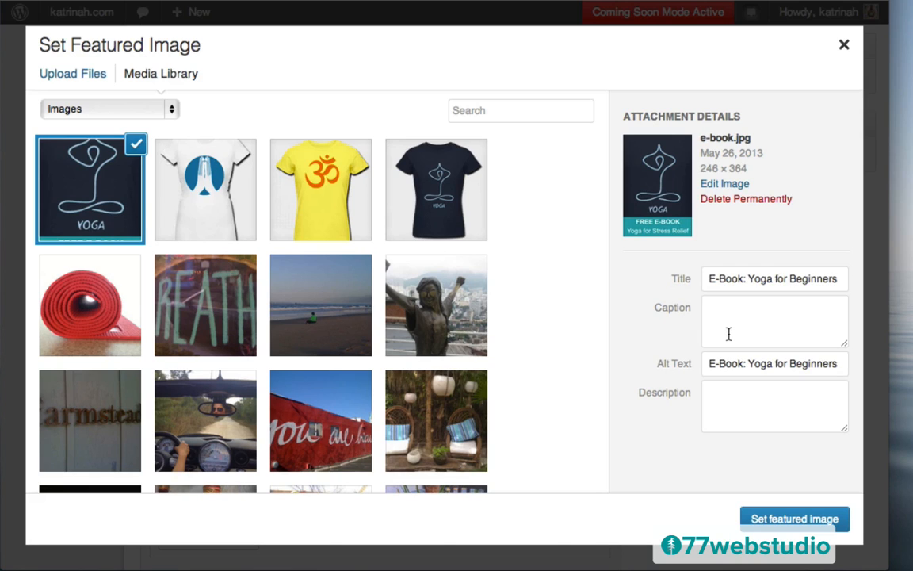
click(791, 519)
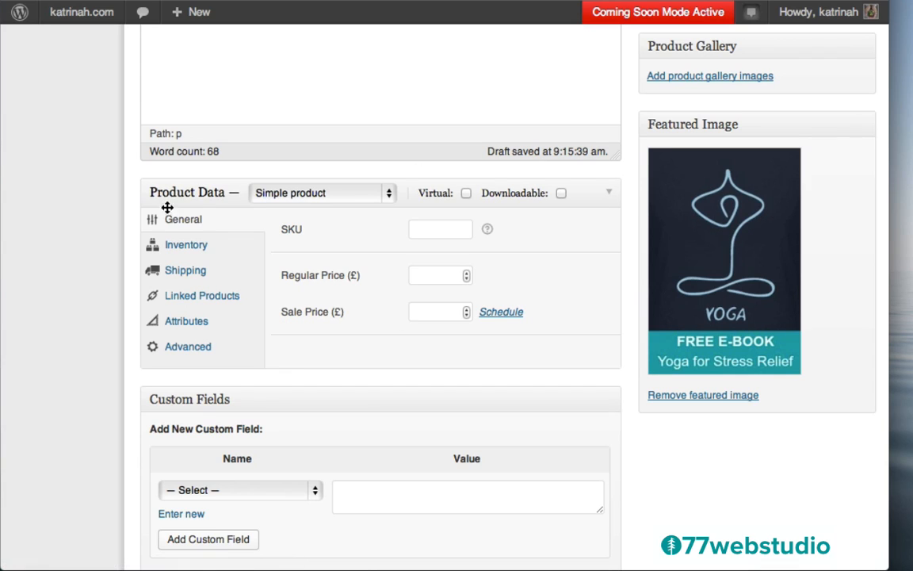
- Keep Simple product, tick Downloadable, set regular price 0 and save the draft
click(308, 194)
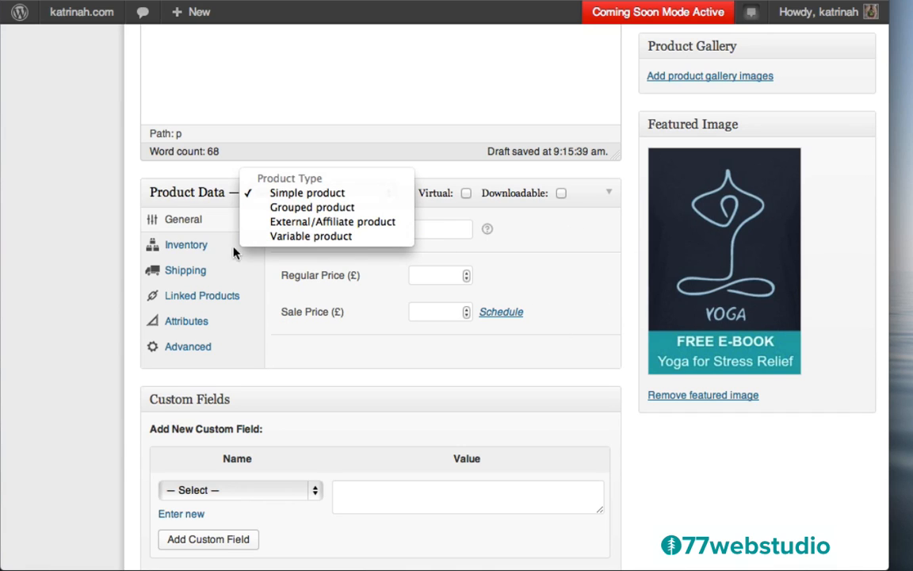
click(542, 248)
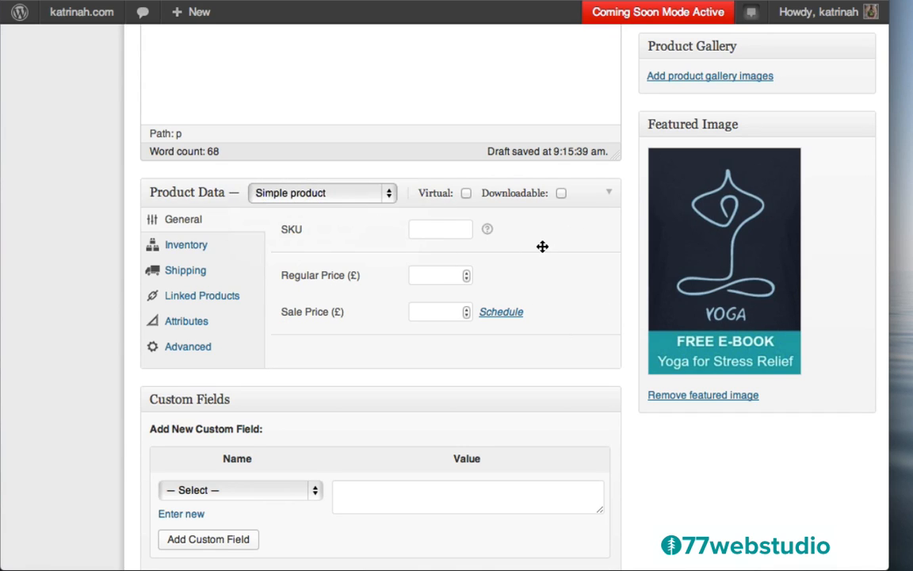
click(560, 193)
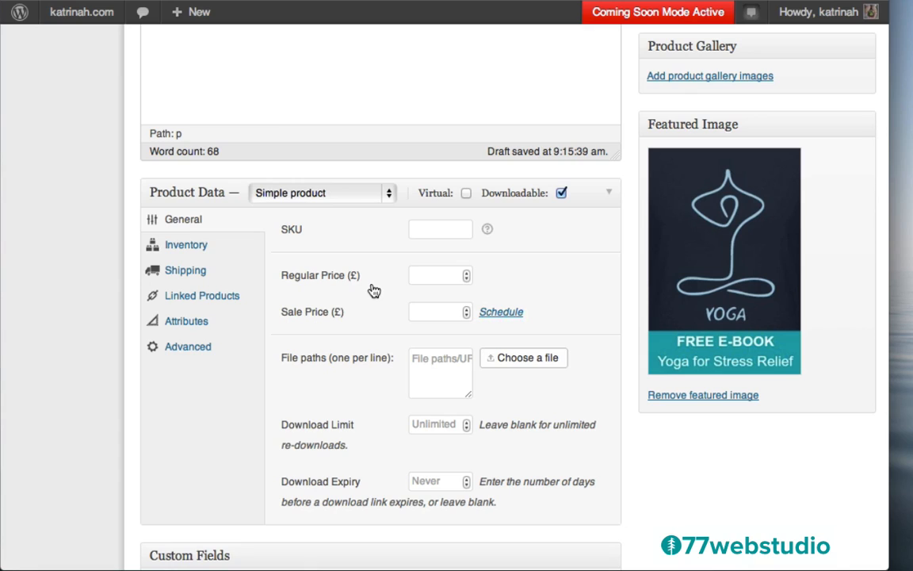
click(441, 275)
text(0)
scroll(373, 318, down, 1)
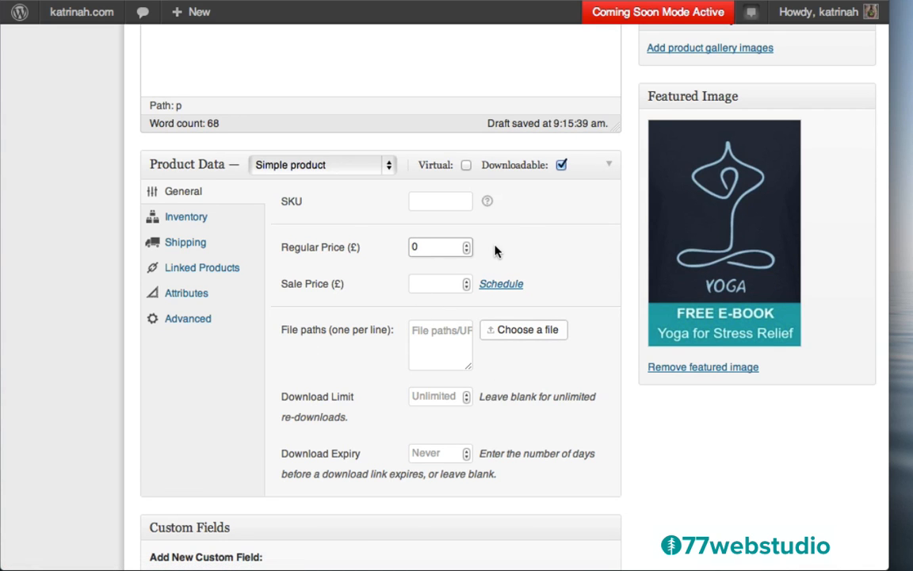
scroll(495, 251, up, 10)
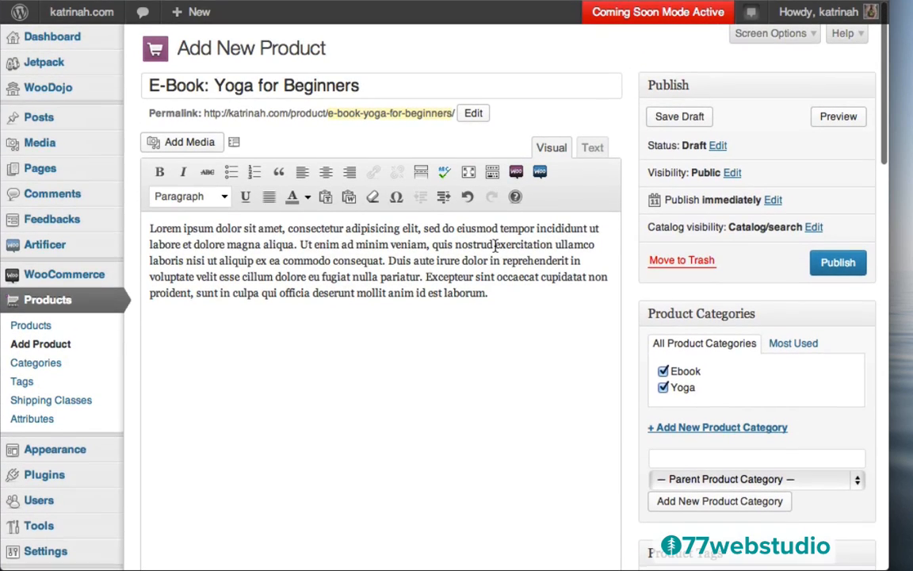
click(668, 117)
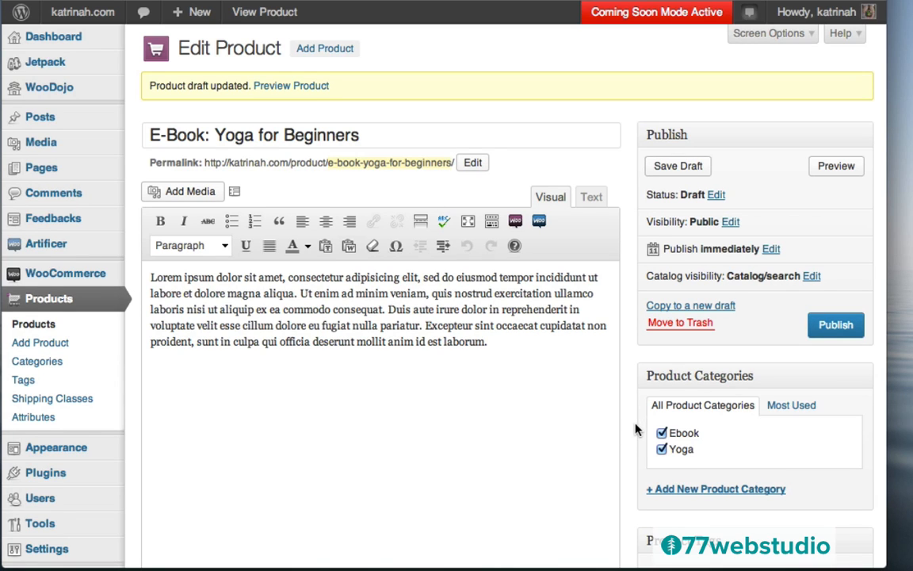
scroll(635, 428, down, 10)
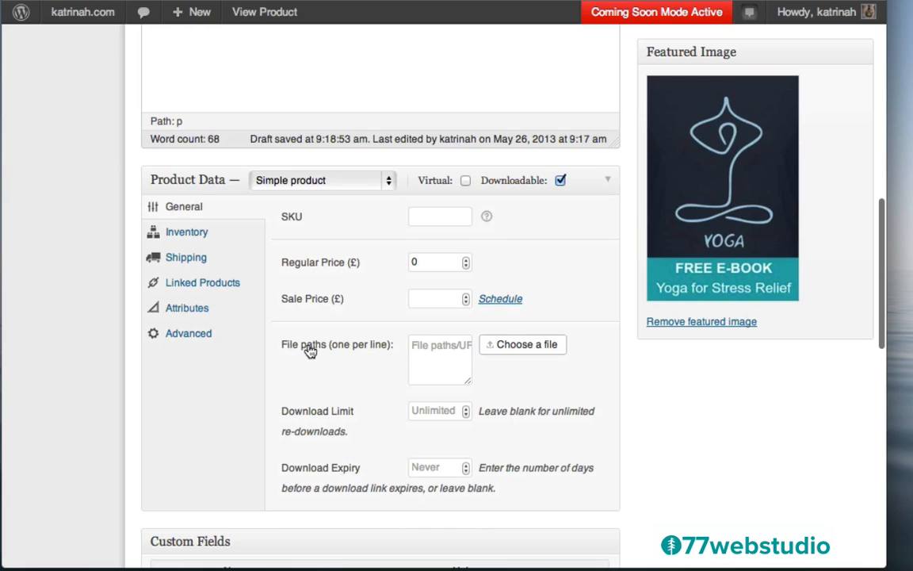
- Upload Yoga-for-Beginners-Ebook, retitle it 'Yoga for Beginners Ebook', and insert its URL as the download file
click(517, 349)
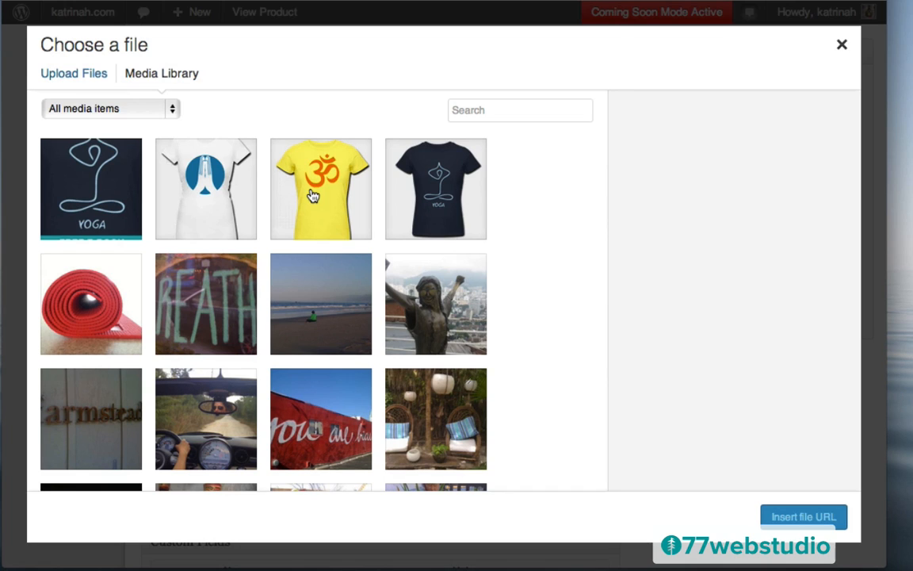
click(69, 79)
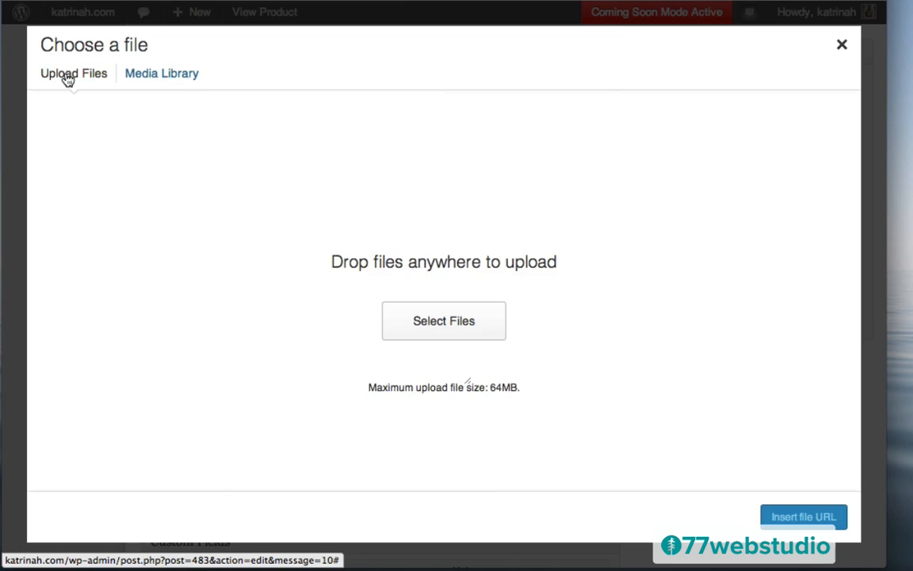
click(443, 322)
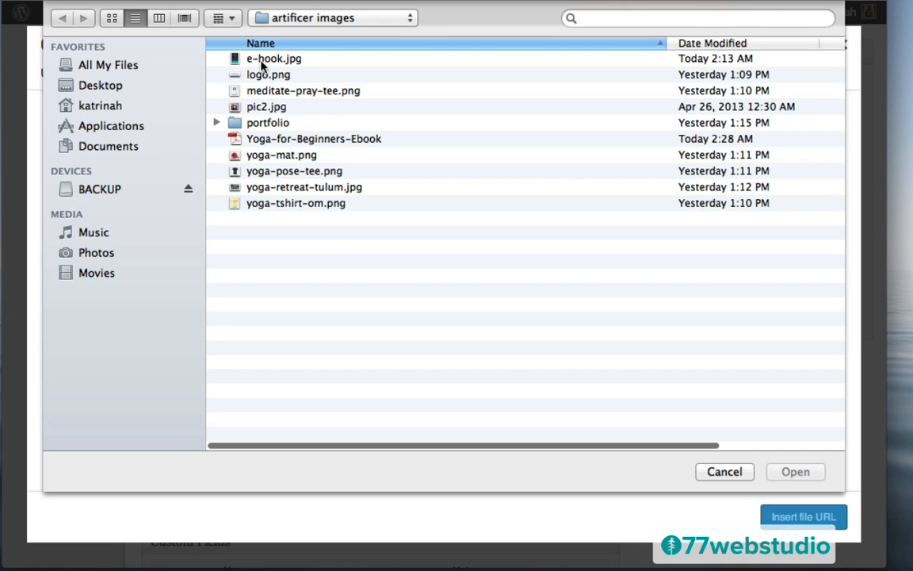
click(266, 140)
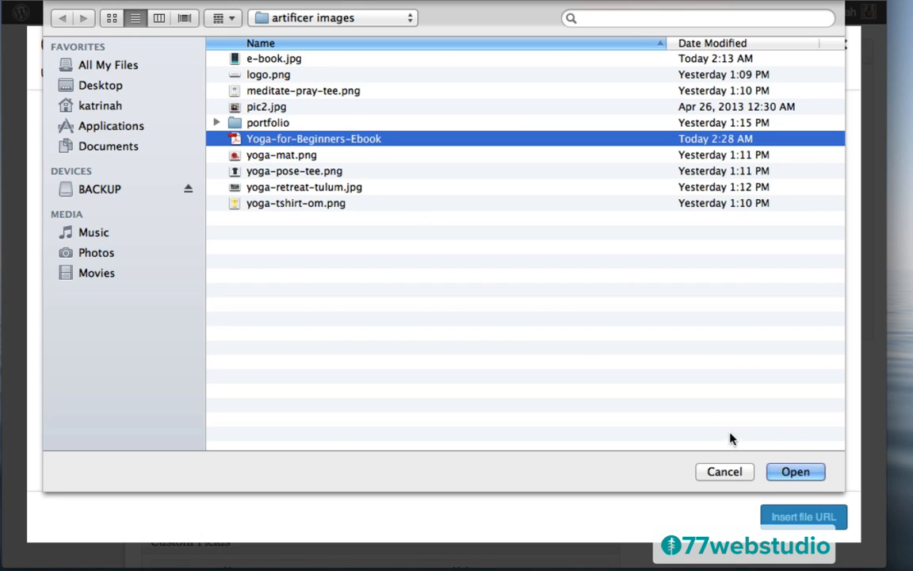
click(792, 471)
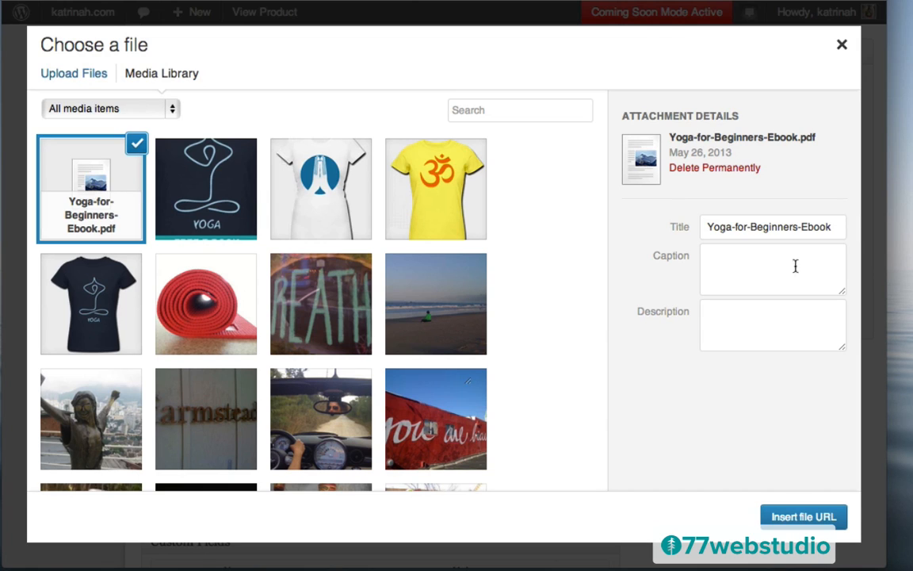
click(736, 228)
key(BackSpace)
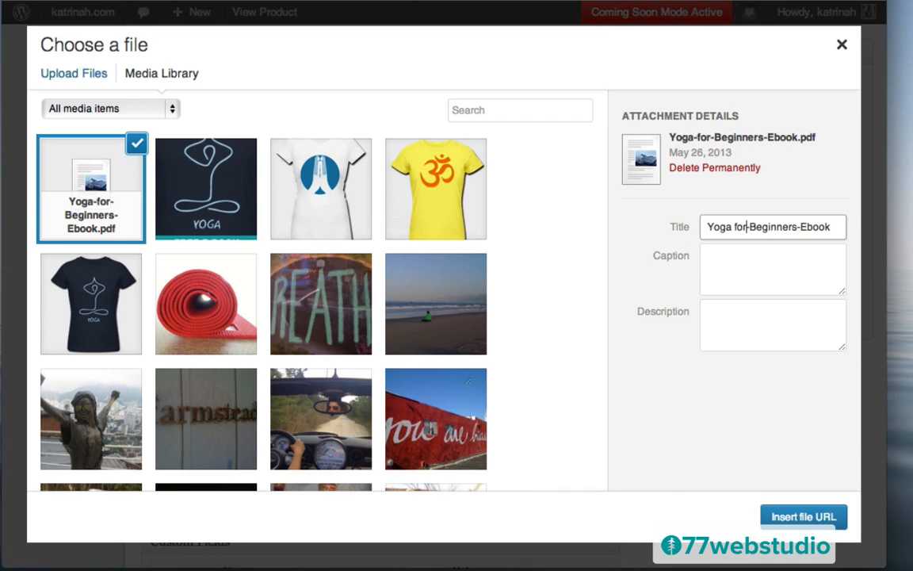
key(Right)
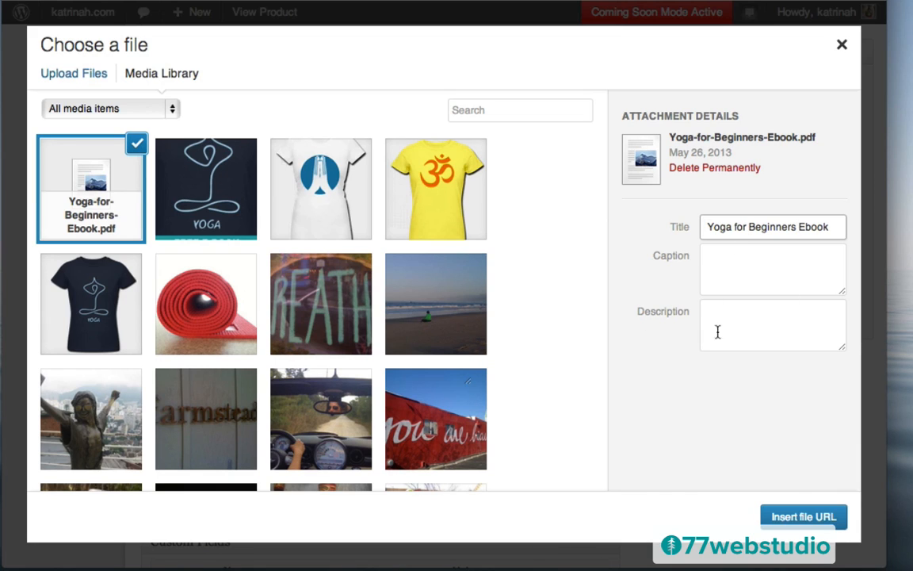
click(803, 516)
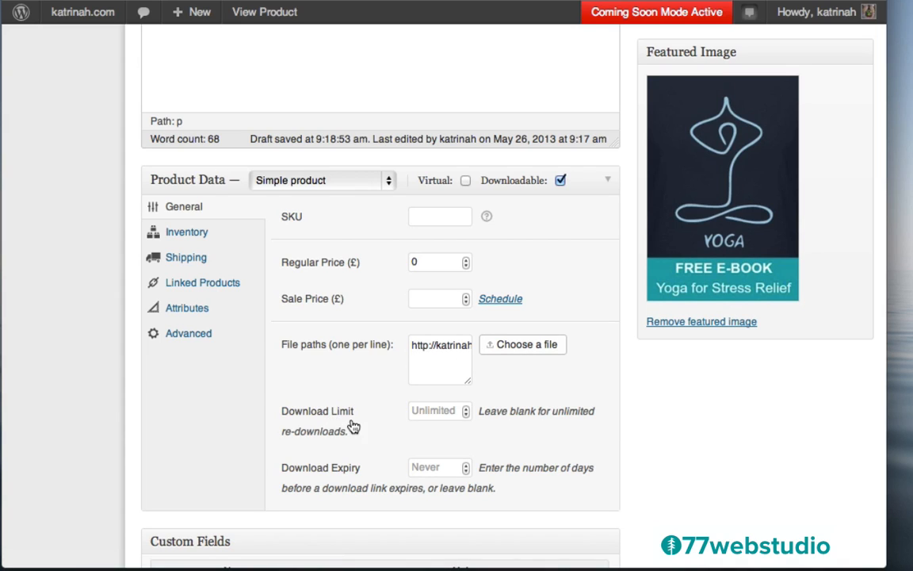
- Leave the download limit blank so downloads stay unlimited
click(466, 414)
click(466, 407)
key(BackSpace)
click(590, 256)
- Copy the description's first Lorem ipsum sentence into the Product Short Description
scroll(673, 422, down, 15)
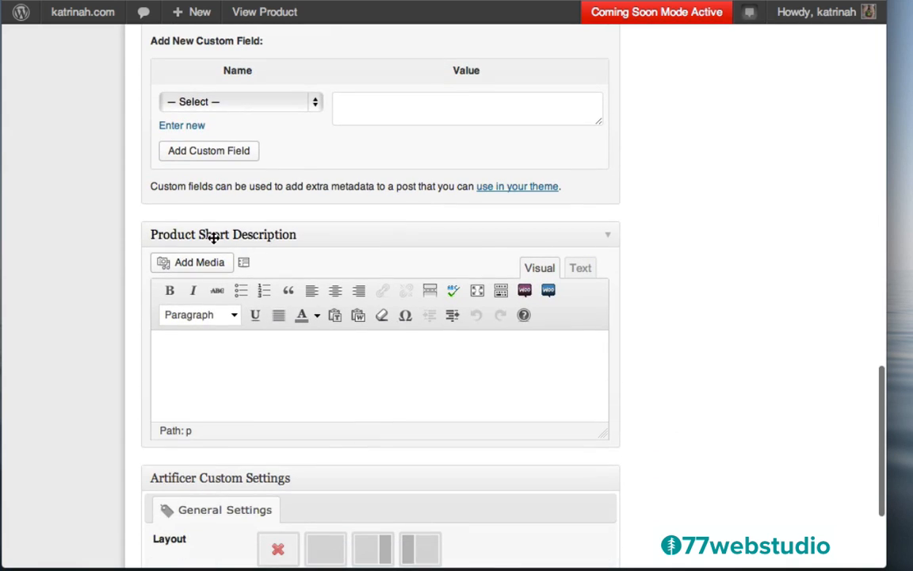
scroll(761, 134, up, 20)
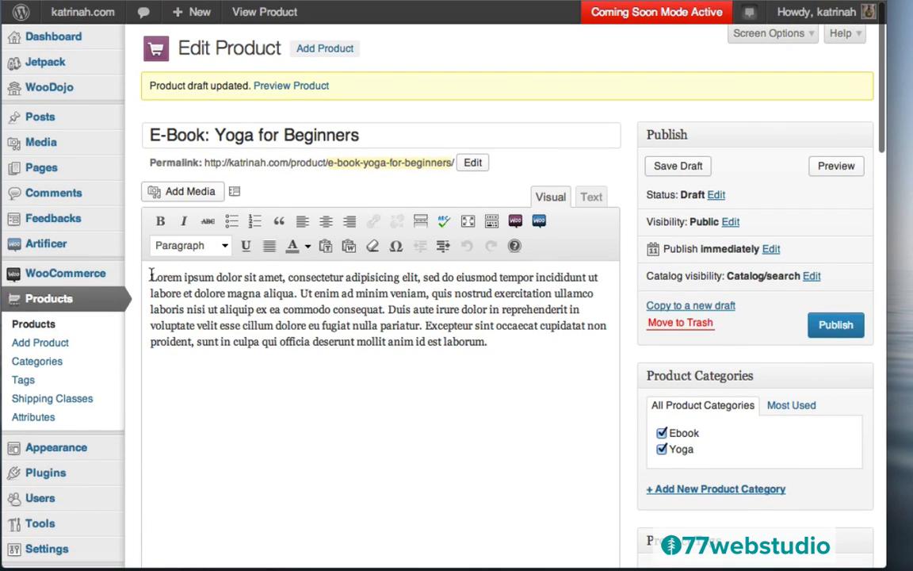
drag(150, 276, 298, 292)
key(ctrl+c)
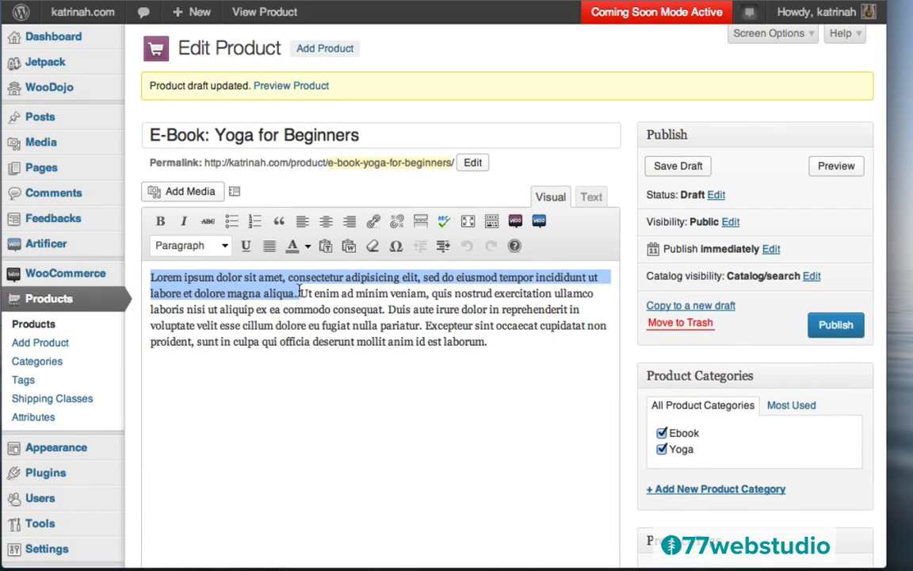
scroll(633, 403, down, 20)
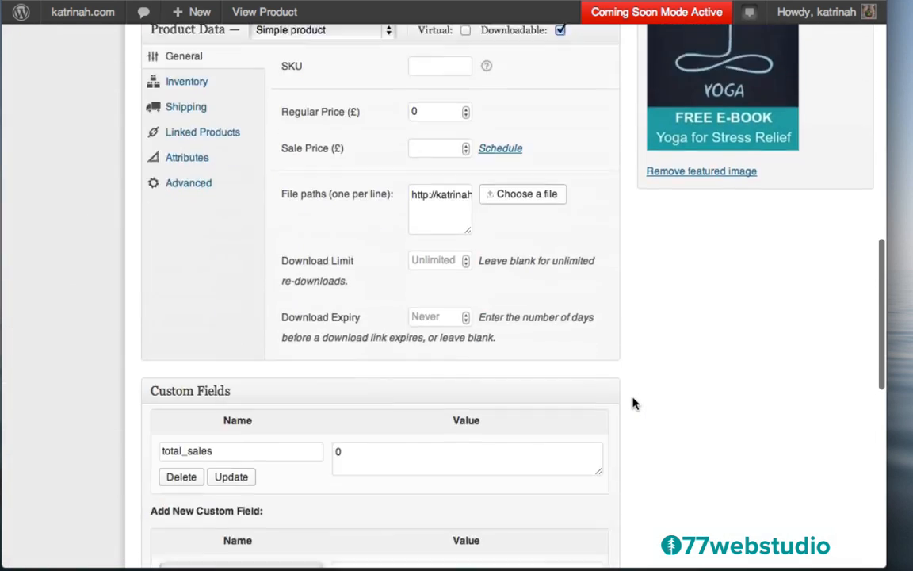
scroll(633, 403, up, 5)
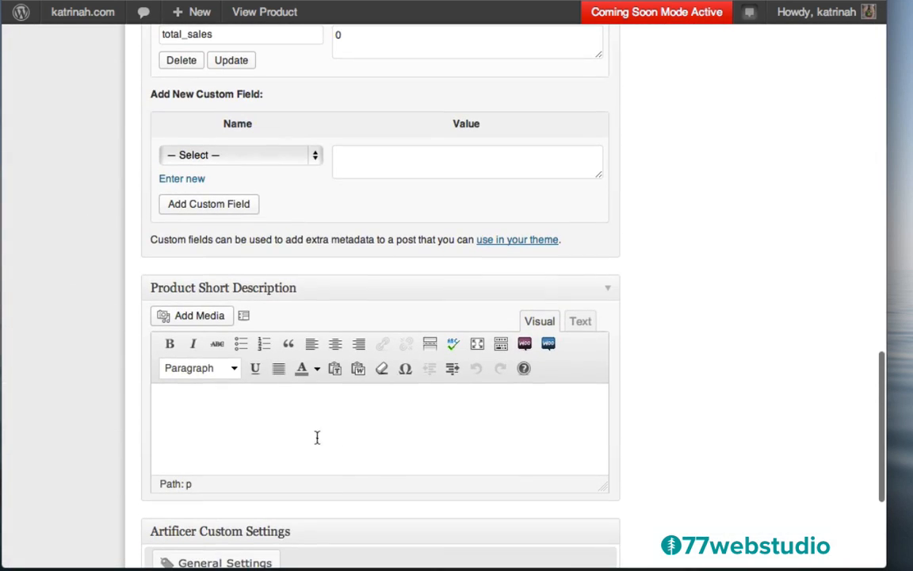
click(300, 432)
key(ctrl+v)
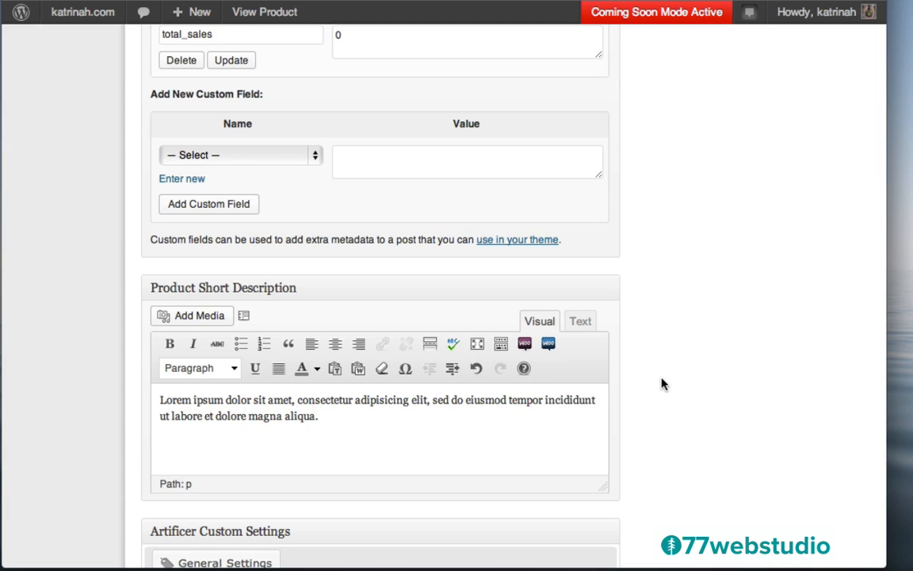
- Choose the full-width Artificer layout for the product
scroll(662, 381, down, 5)
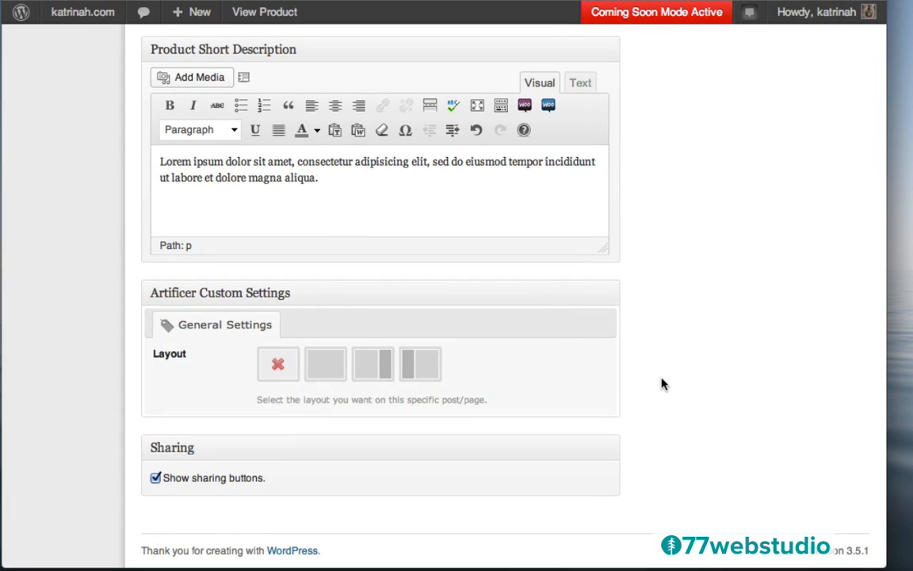
click(329, 368)
scroll(761, 222, up, 2)
scroll(760, 223, up, 15)
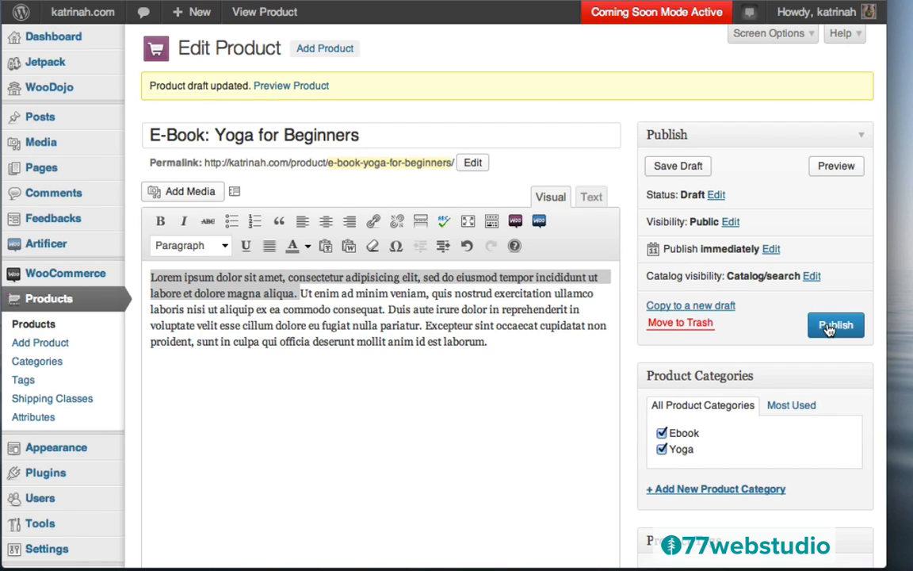
- Publish the e-book and check its live page, enlarging the image and viewing Reviews
click(828, 328)
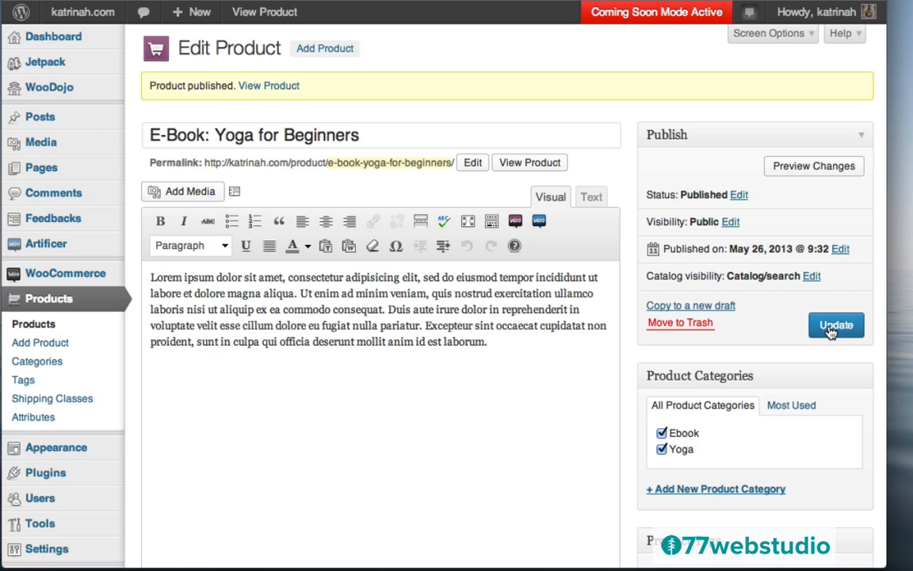
click(269, 87)
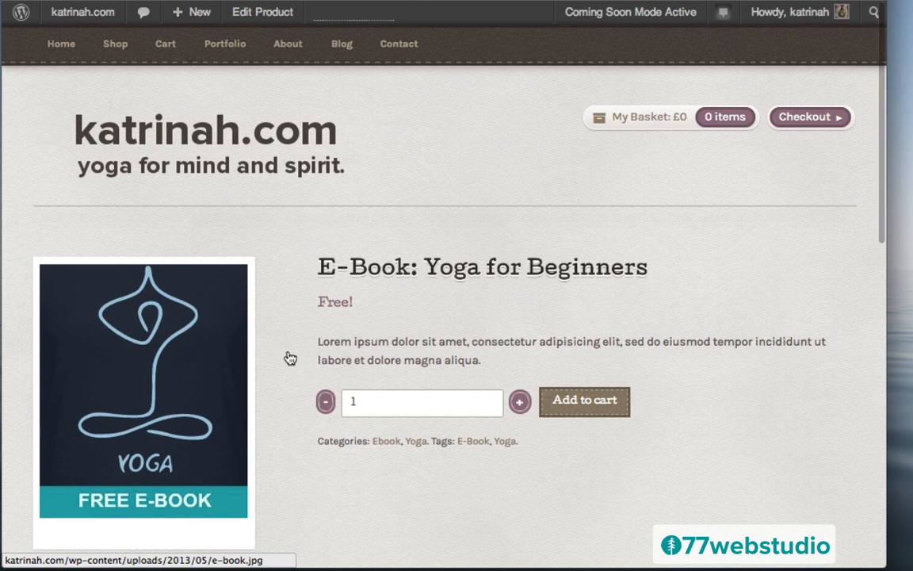
click(144, 374)
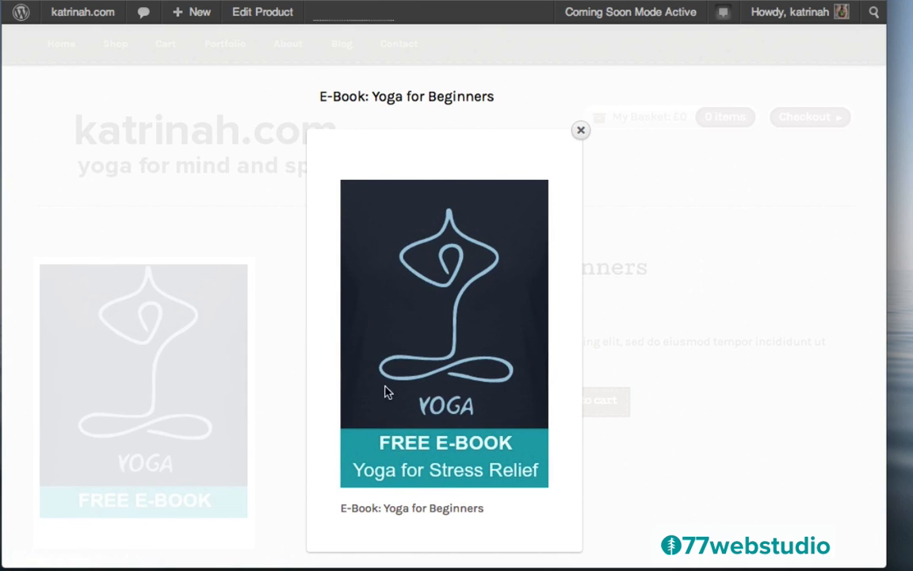
click(582, 130)
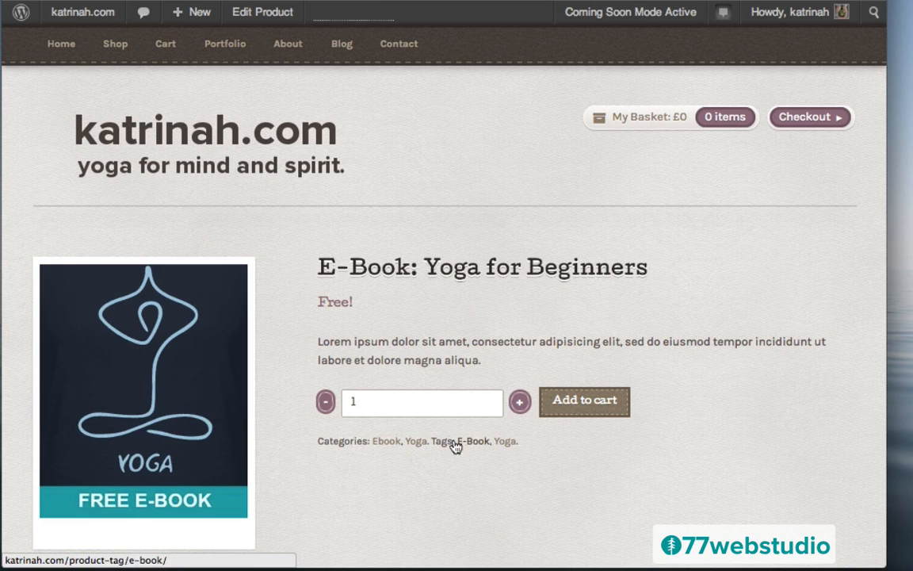
scroll(685, 458, down, 5)
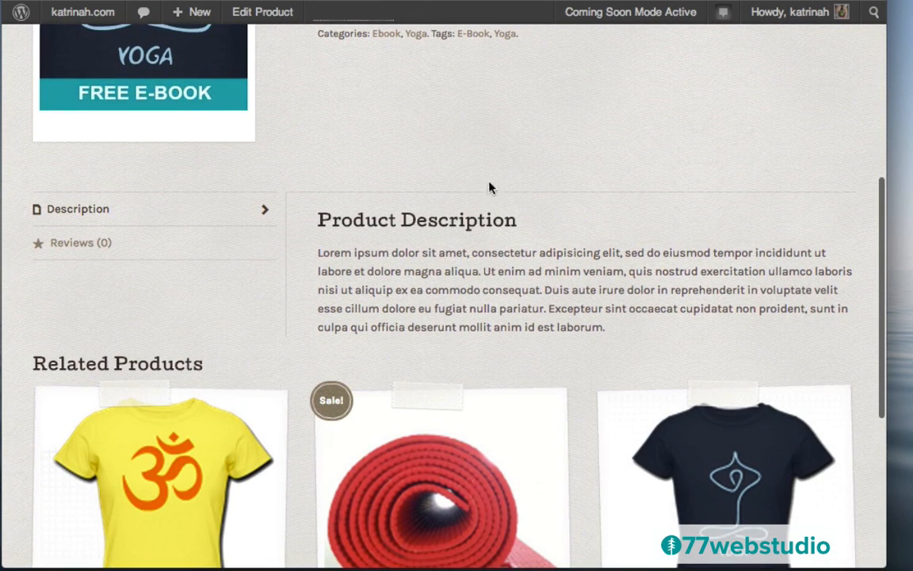
click(72, 244)
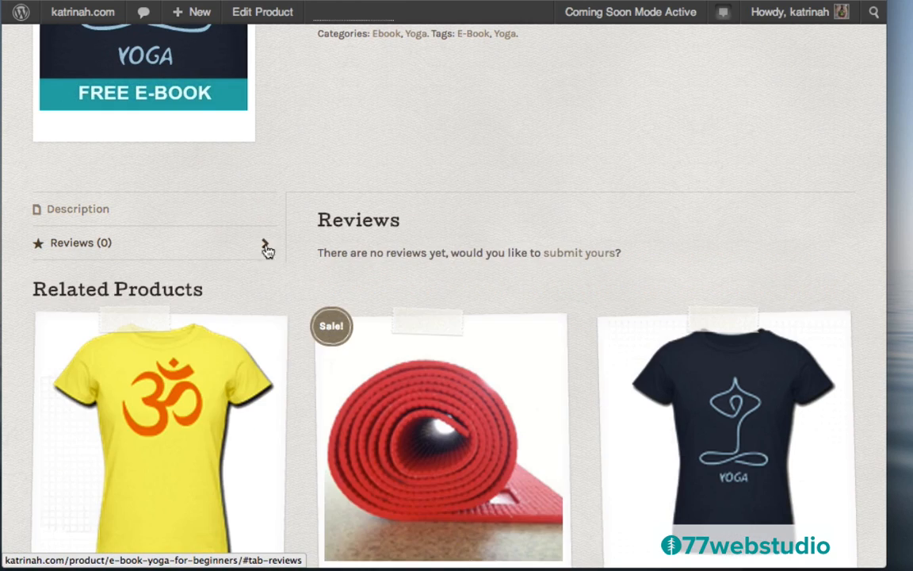
scroll(510, 217, up, 5)
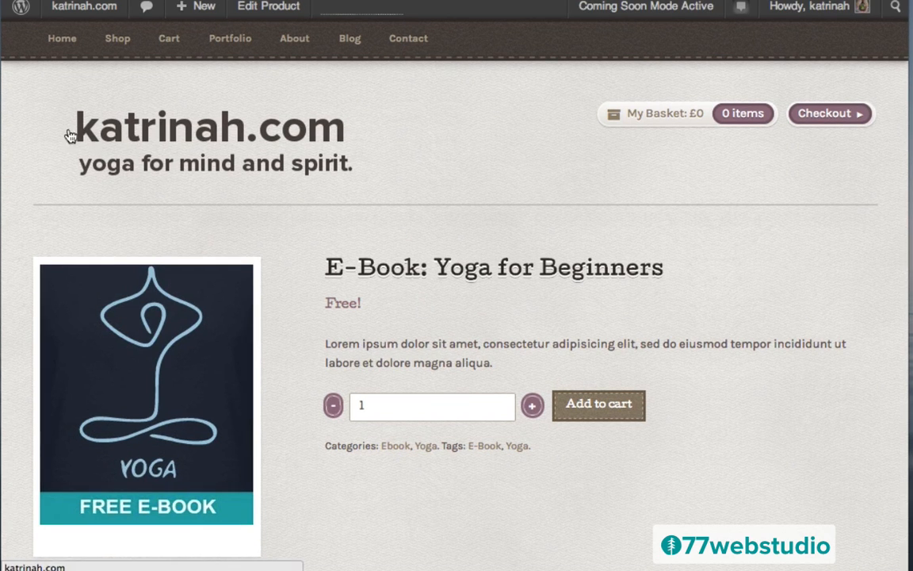
- Go from the storefront home page back to the admin Products list
click(63, 41)
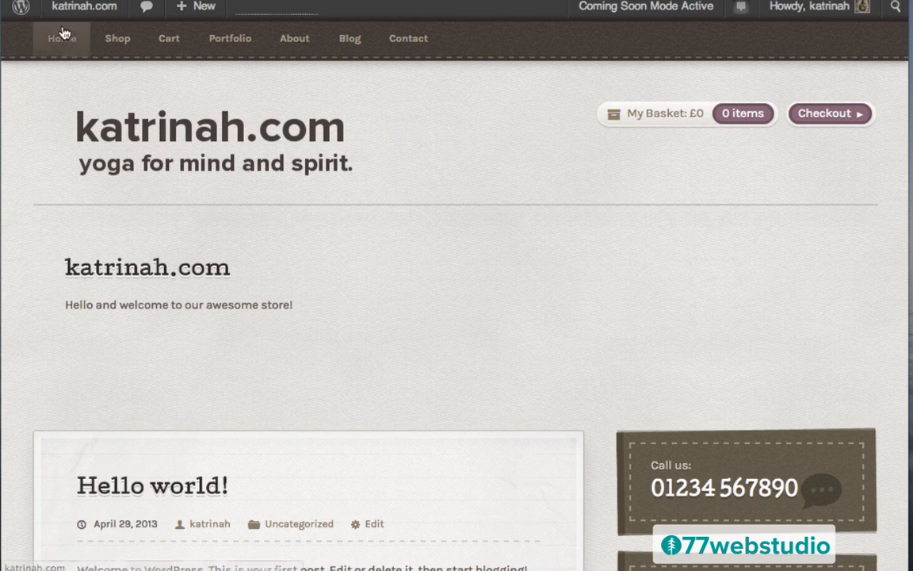
mouse_move(70, 19)
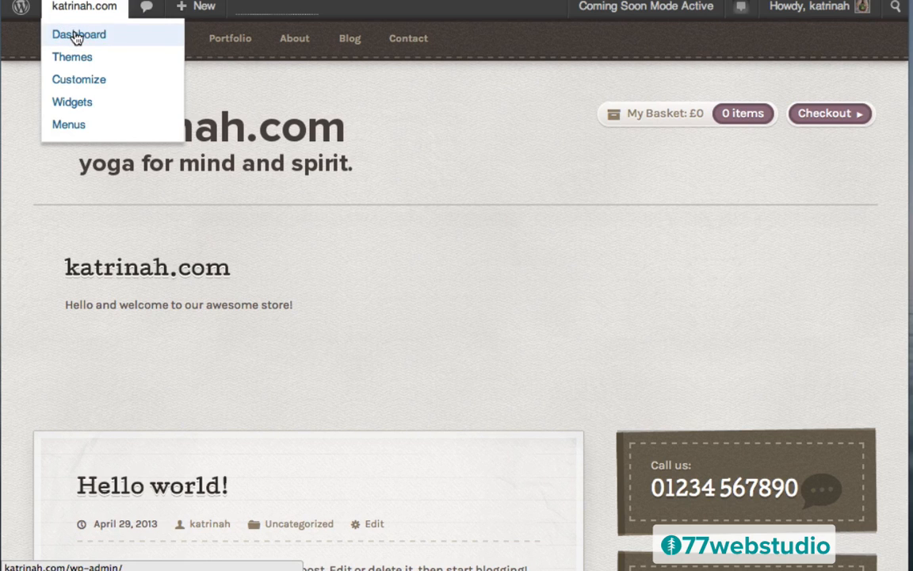
click(77, 37)
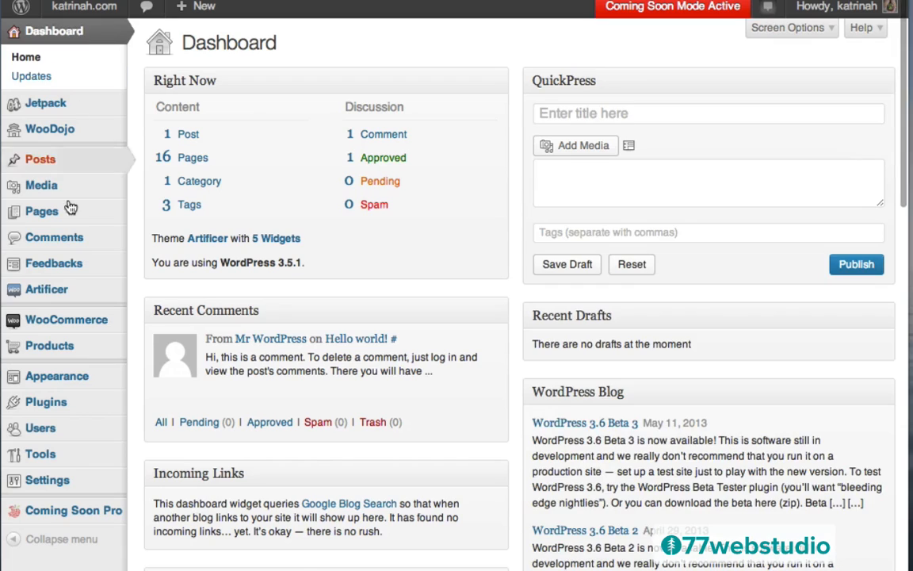
mouse_move(52, 351)
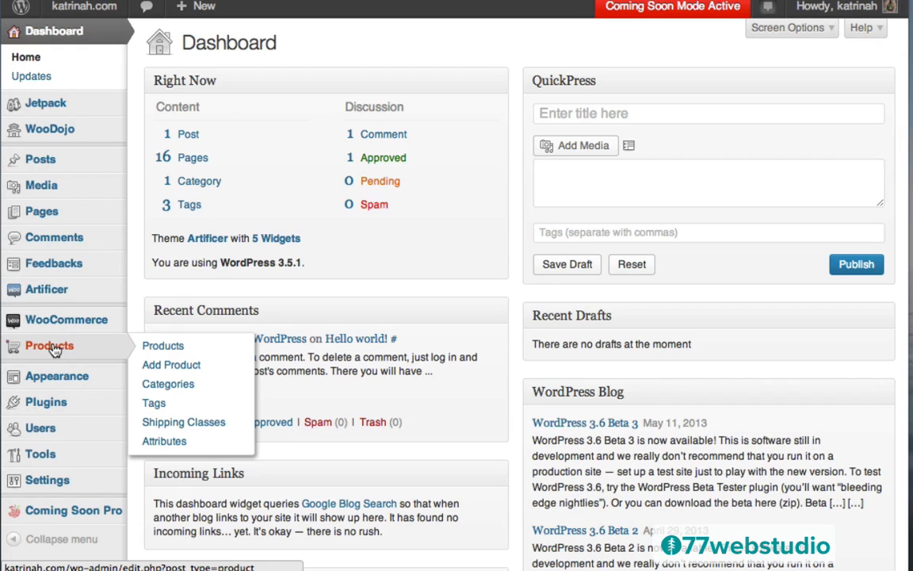
click(54, 352)
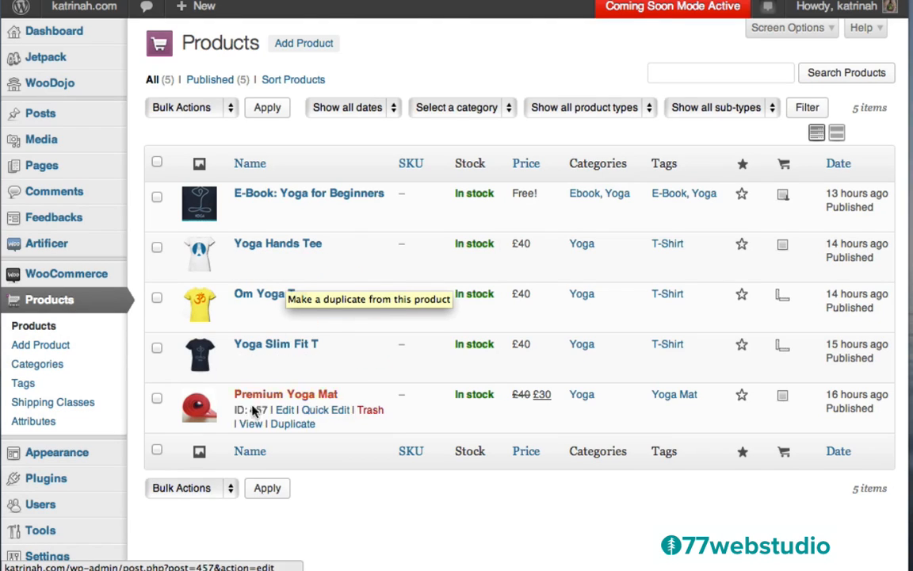
- Mark Premium Yoga Mat and Yoga Slim Fit T as featured via Quick Edit
click(321, 416)
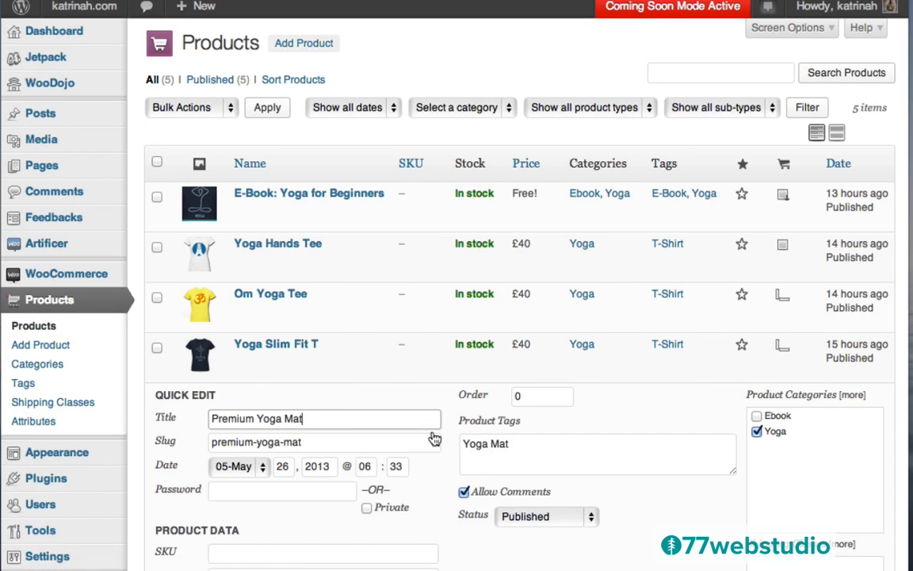
scroll(434, 439, down, 5)
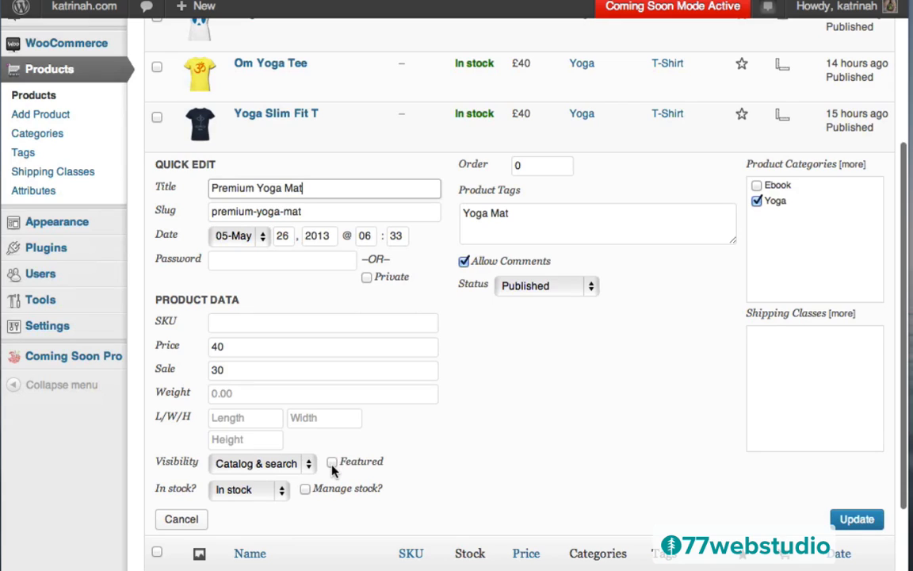
click(334, 464)
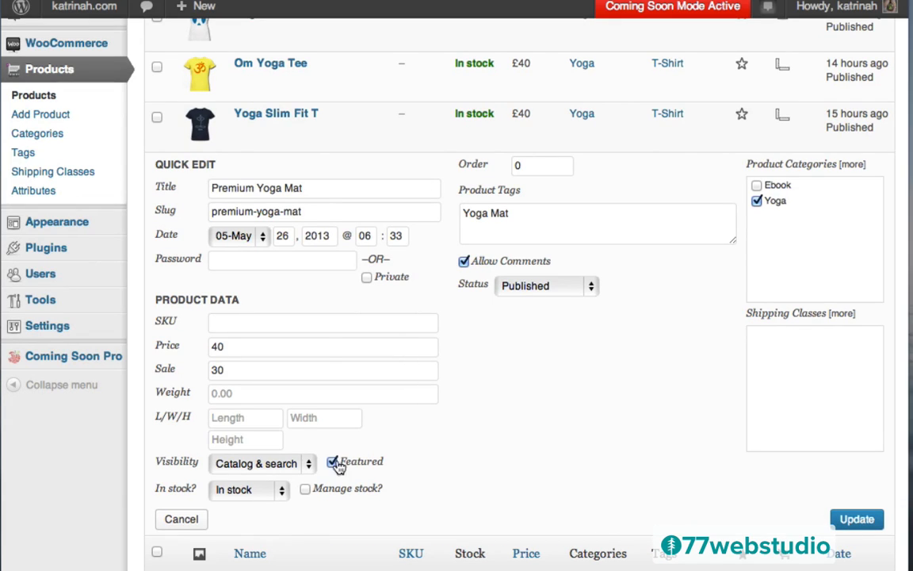
click(856, 522)
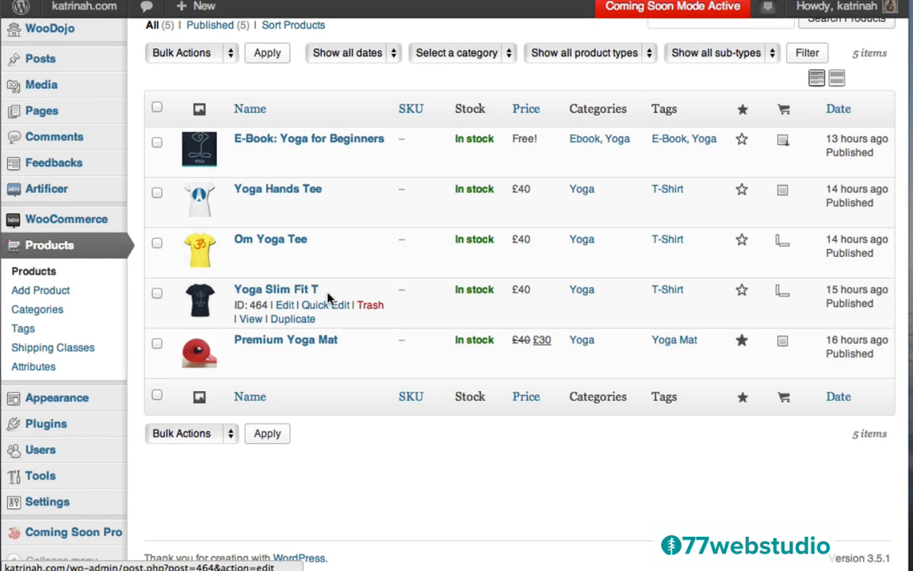
click(325, 306)
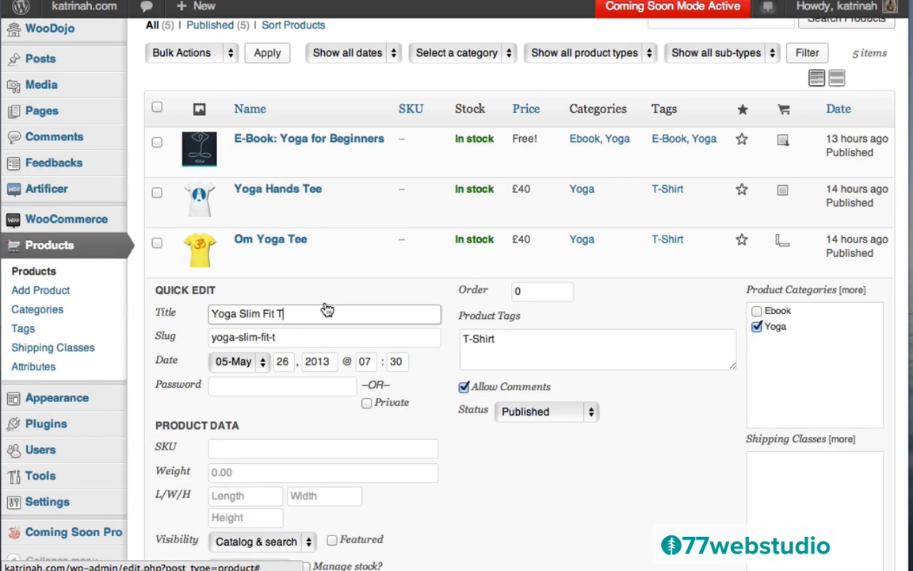
scroll(318, 359, down, 3)
click(332, 412)
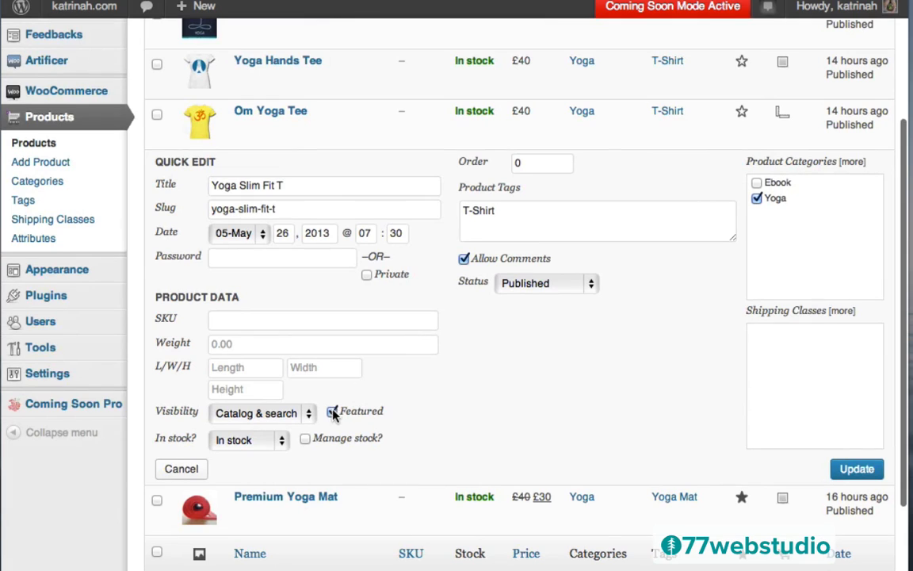
click(856, 469)
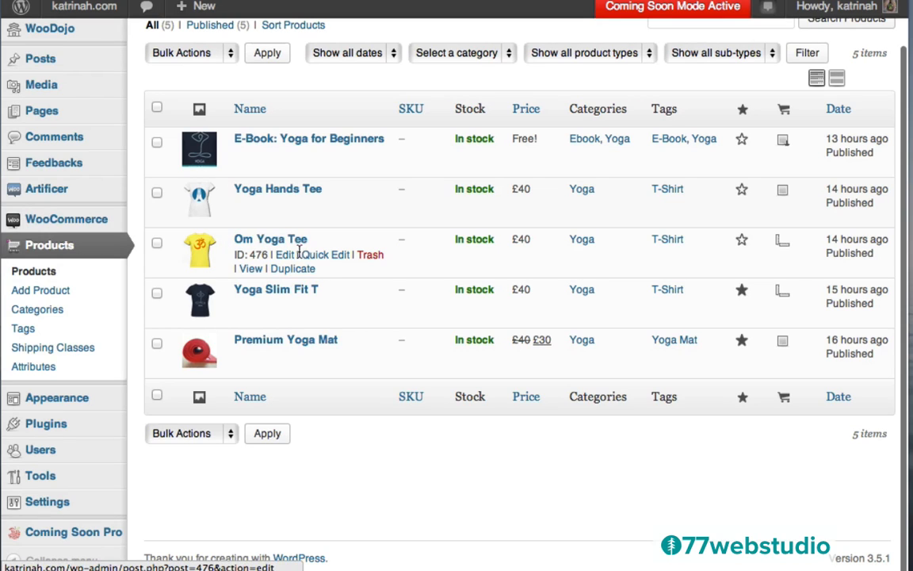
- Mark Om Yoga Tee and Yoga Hands Tee as featured via Quick Edit
click(323, 256)
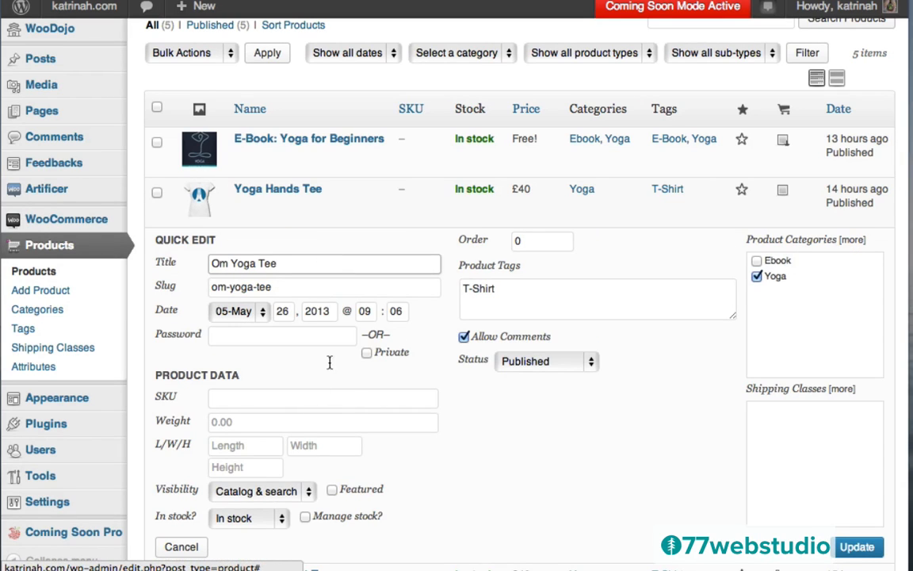
click(332, 490)
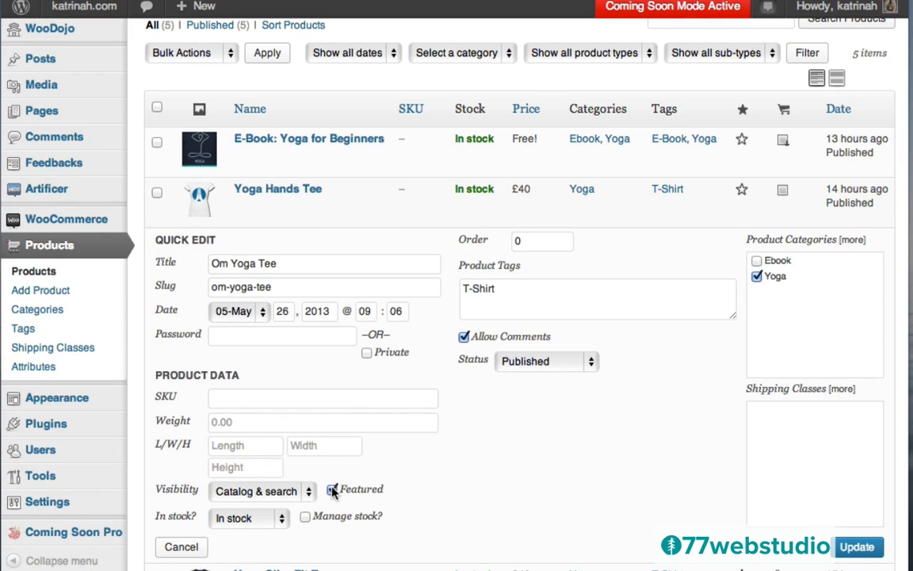
click(859, 549)
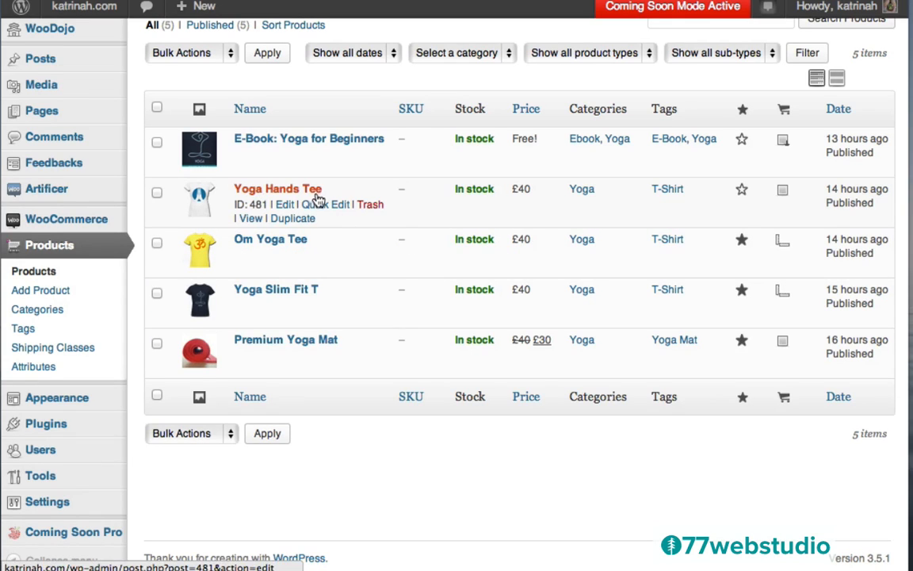
click(325, 204)
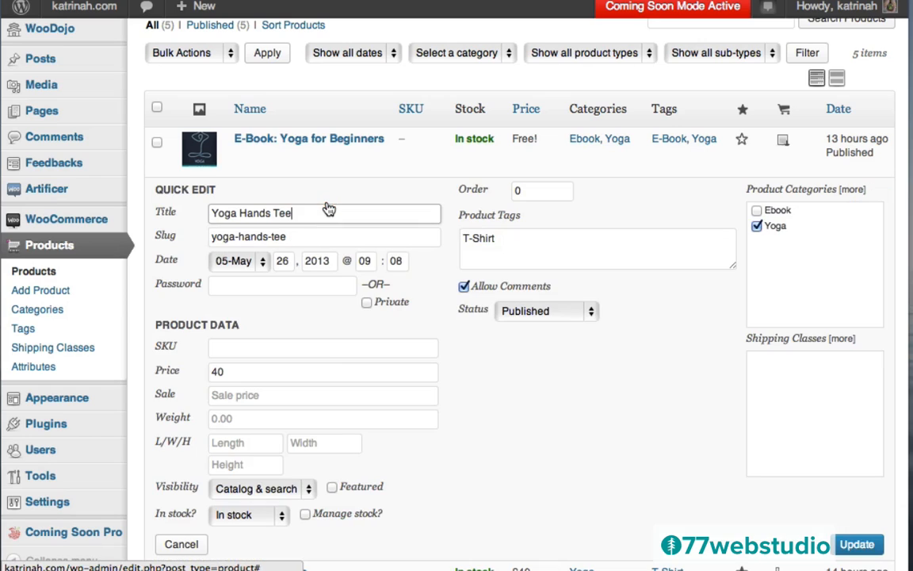
click(331, 489)
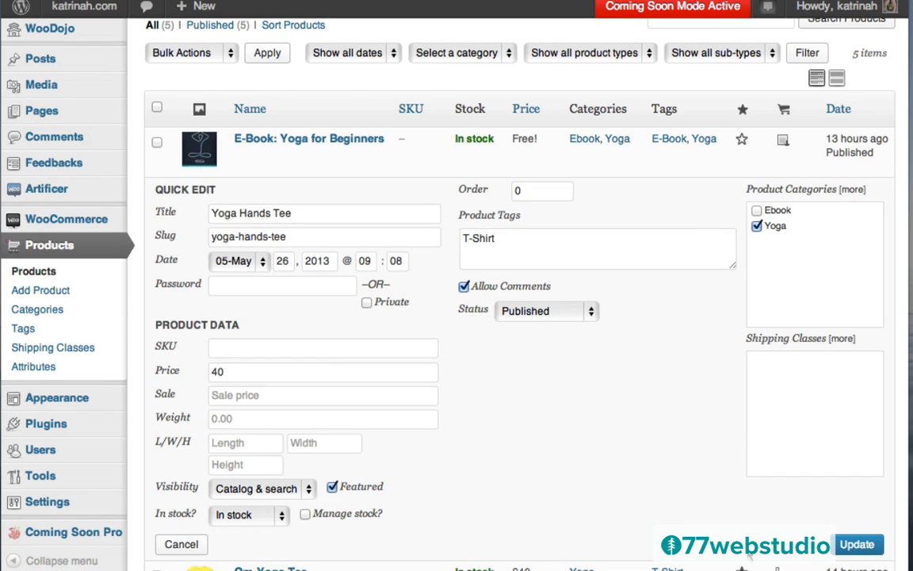
click(860, 545)
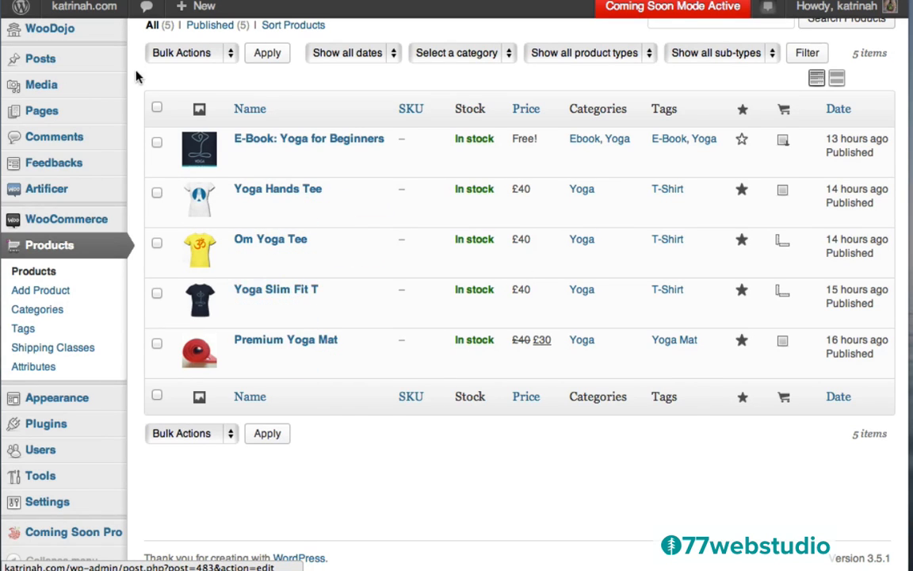
- Visit the katrinah.com storefront from the admin bar to see the four featured yoga products
mouse_move(82, 9)
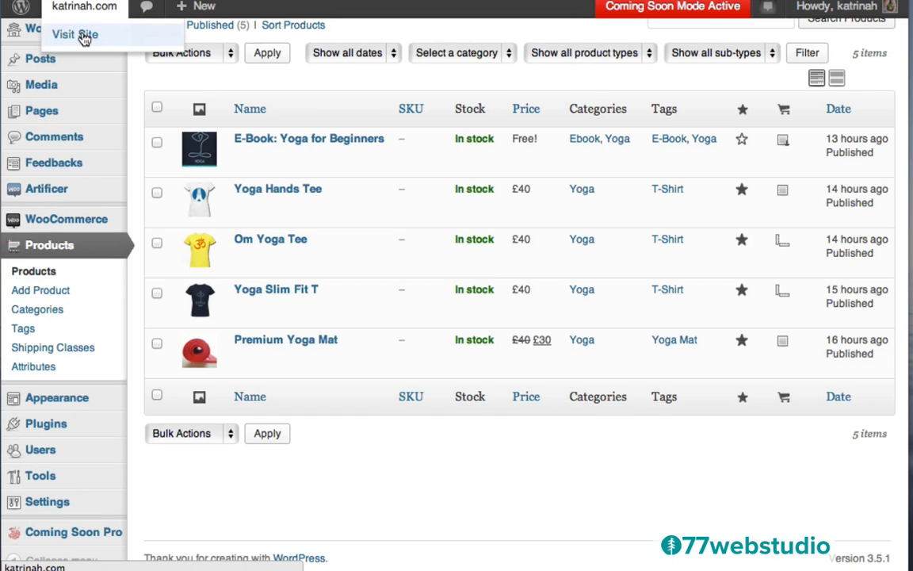
click(84, 36)
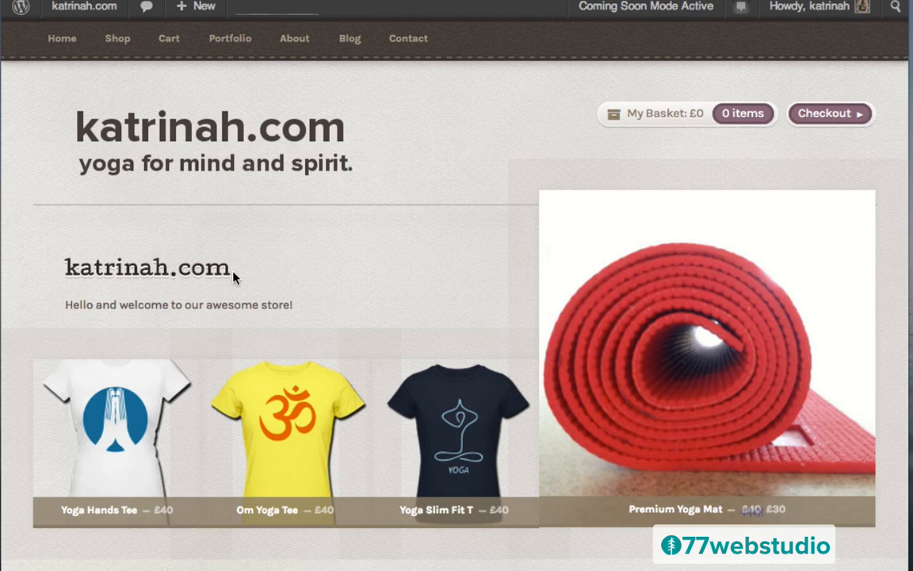
mouse_move(78, 17)
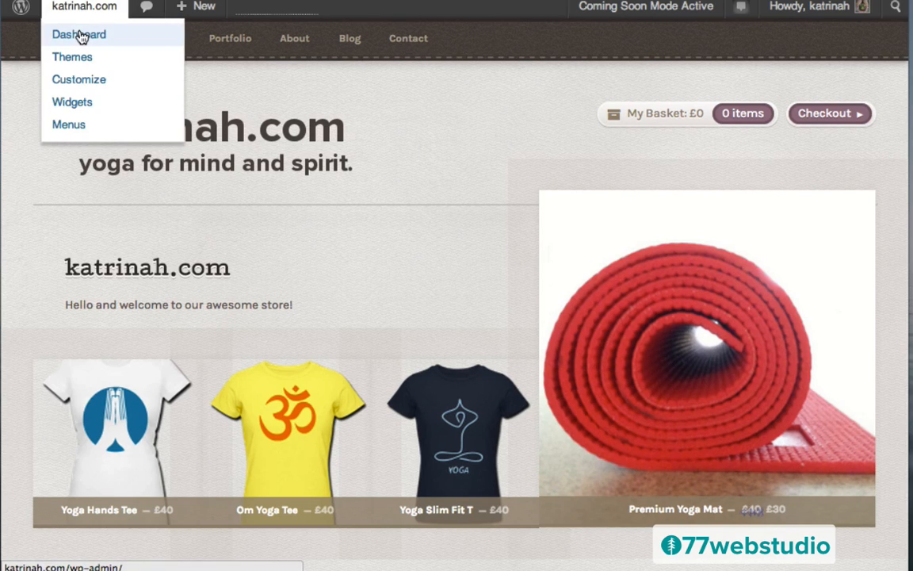
- Return to the admin and open Artificer Theme Options > Homepage Options > Stand First
click(81, 36)
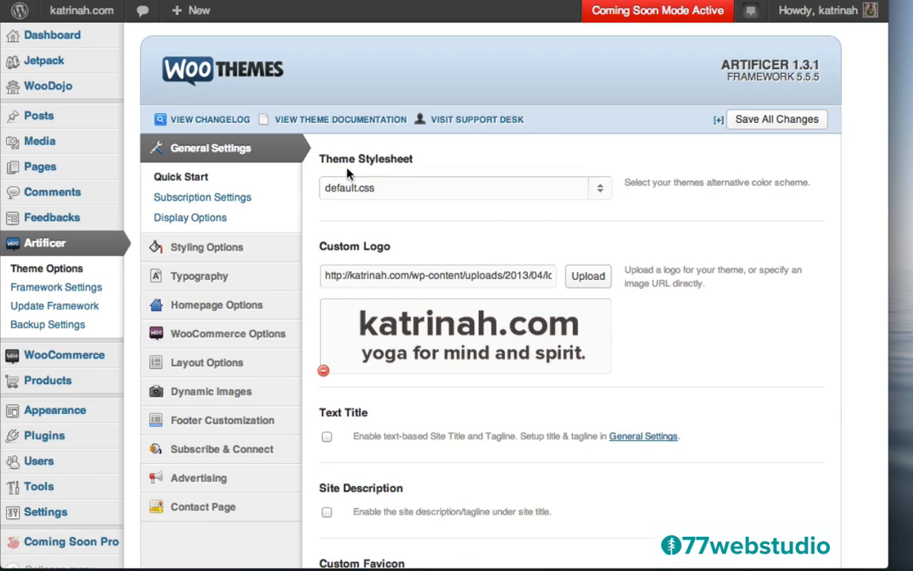
mouse_move(183, 316)
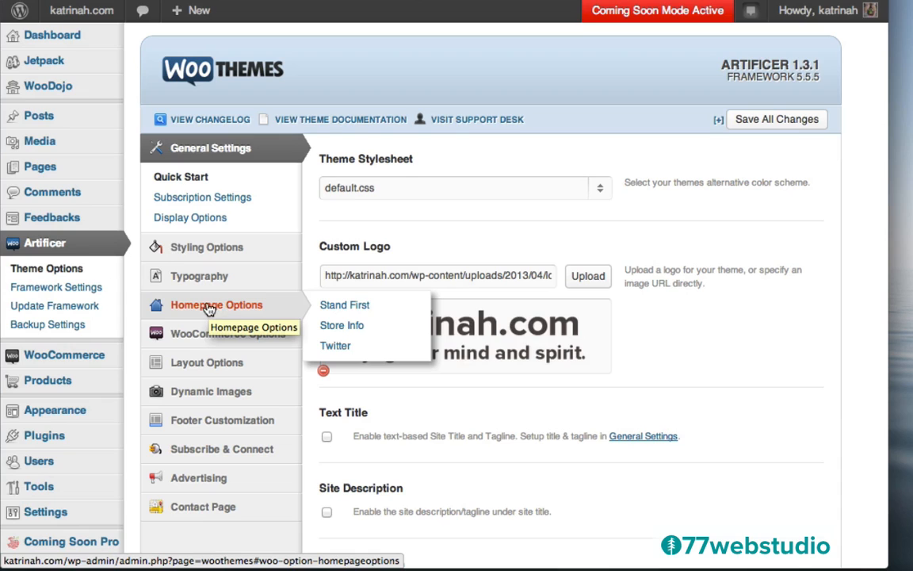
click(208, 307)
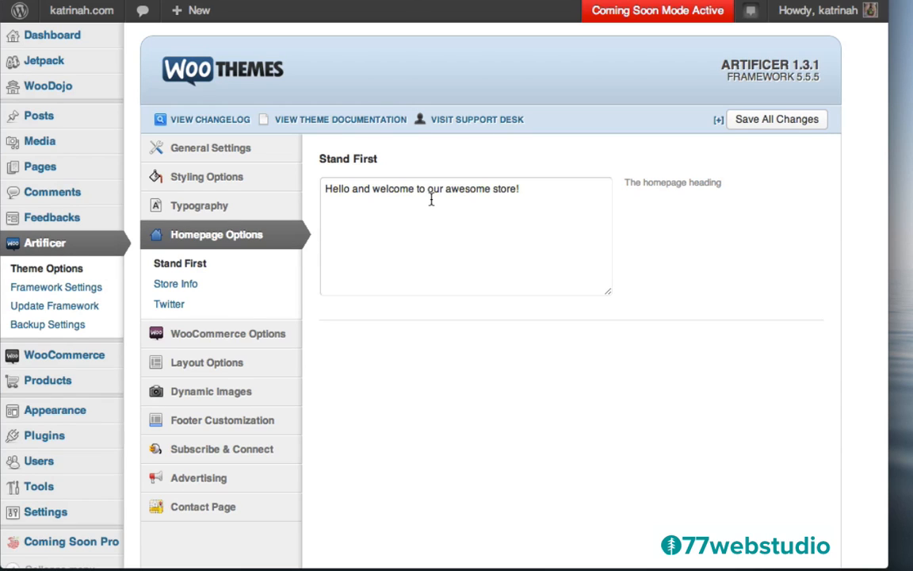
- Replace the Stand First text with the yoga and surf wear welcome message
triple_click(369, 194)
text(Welcome! We provide high quality yoga and surf wear for yogis and surfers worldwide. Thanks for visiting!)
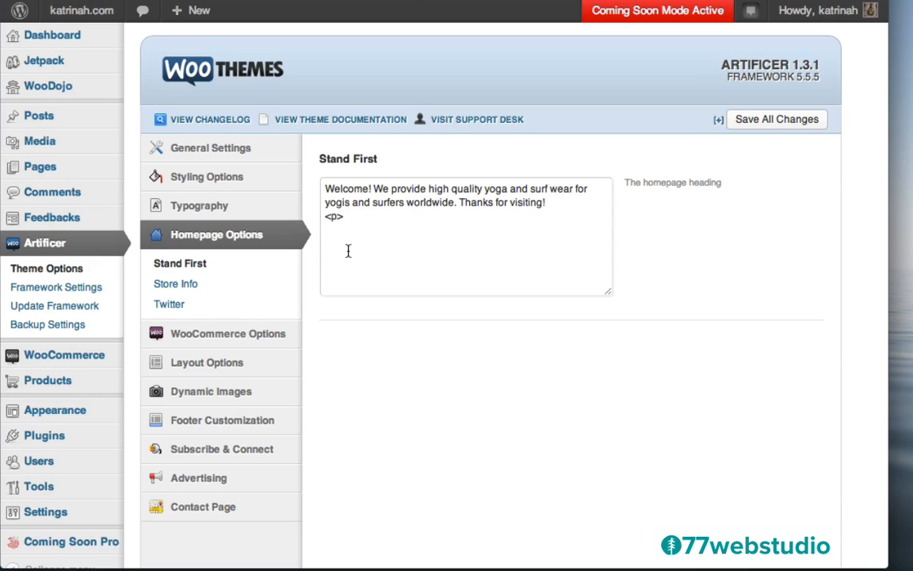
- Type the <a href="shop" class="button">Shop Now</a> link after the welcome text, closing it with </p>
text(<a hre)
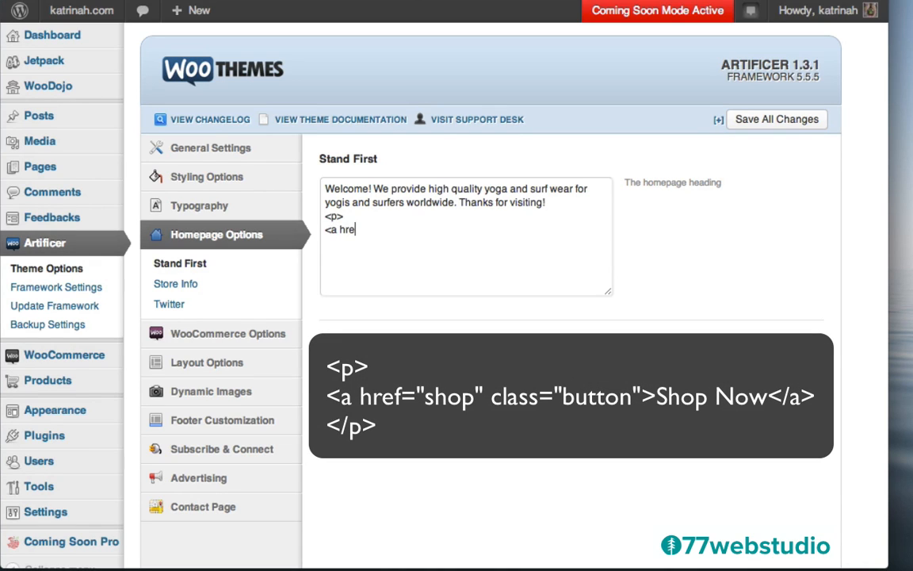
text(f=)
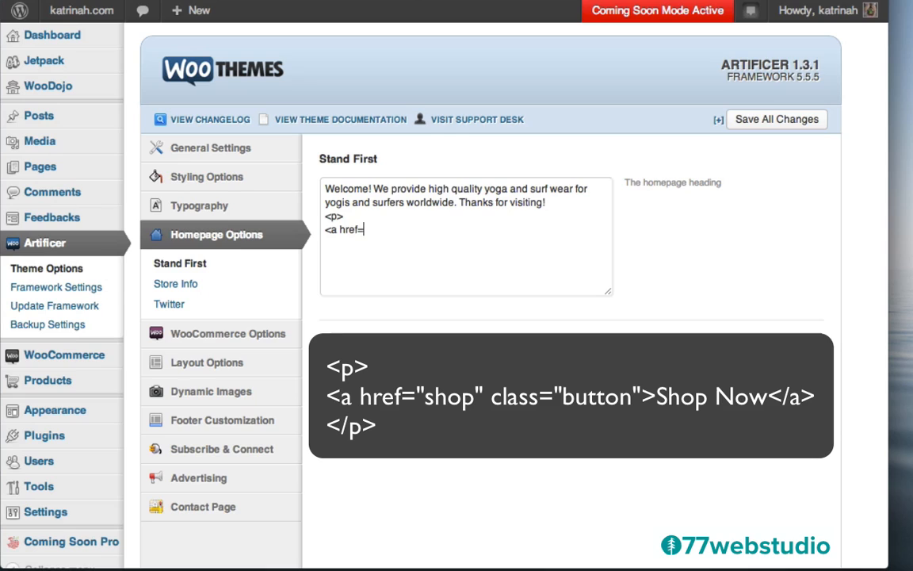
text("shop" class="butt)
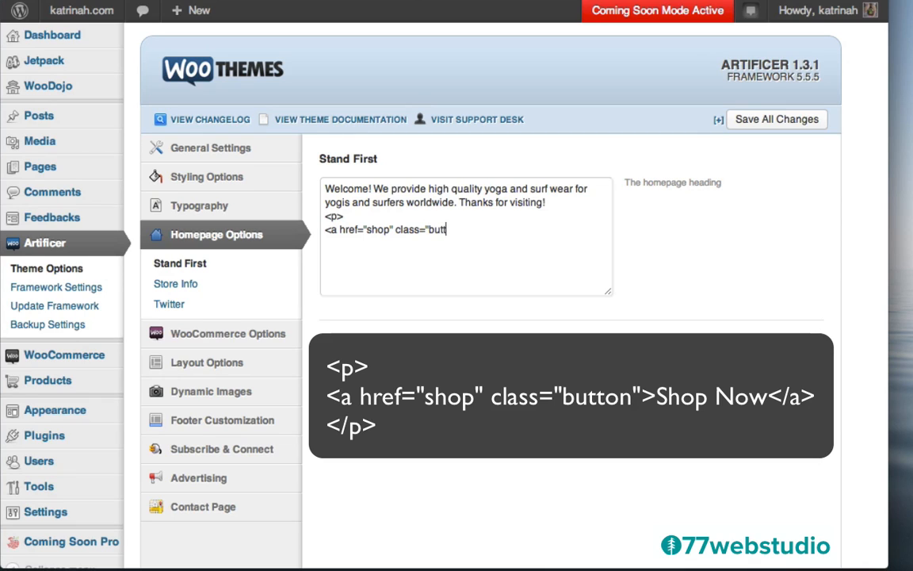
text(on)
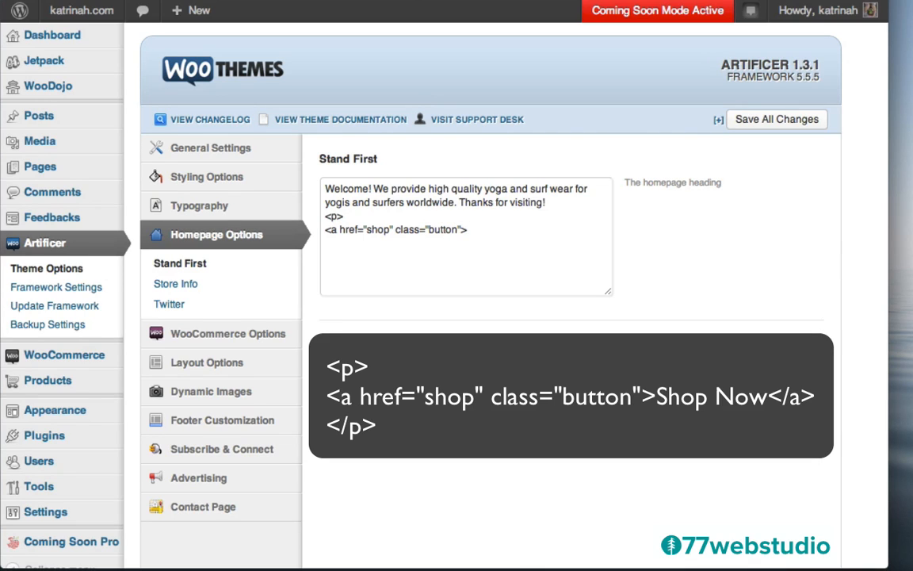
text(">SHop Now)
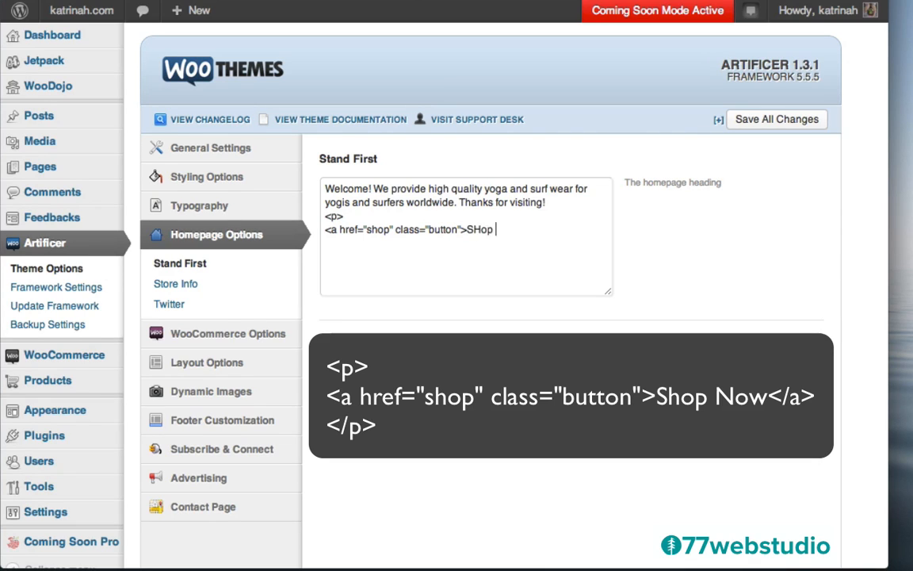
key(BackSpace)
key(BackSpace)
key(BackSpace)
key(BackSpace)
key(BackSpace)
key(BackSpace)
text(hop Now</)
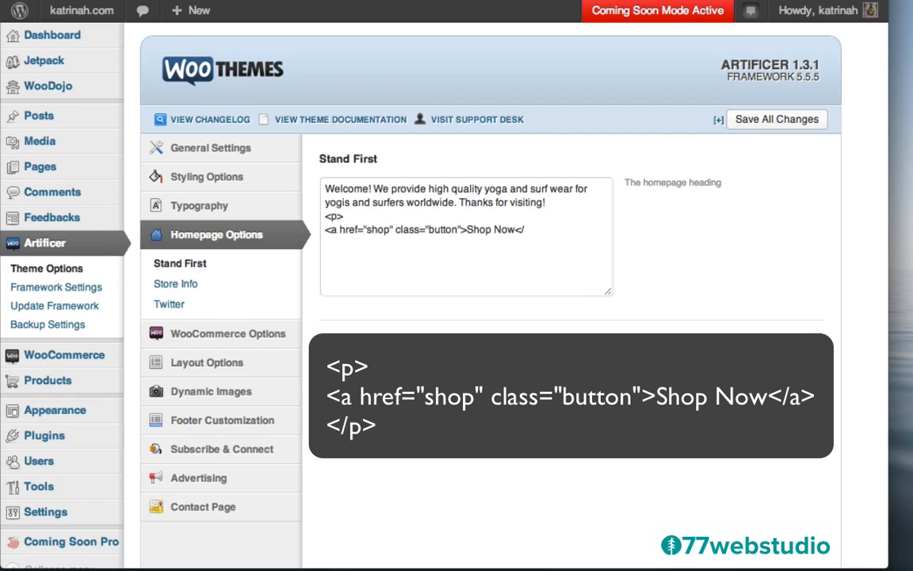
text(a>)
drag(325, 230, 585, 230)
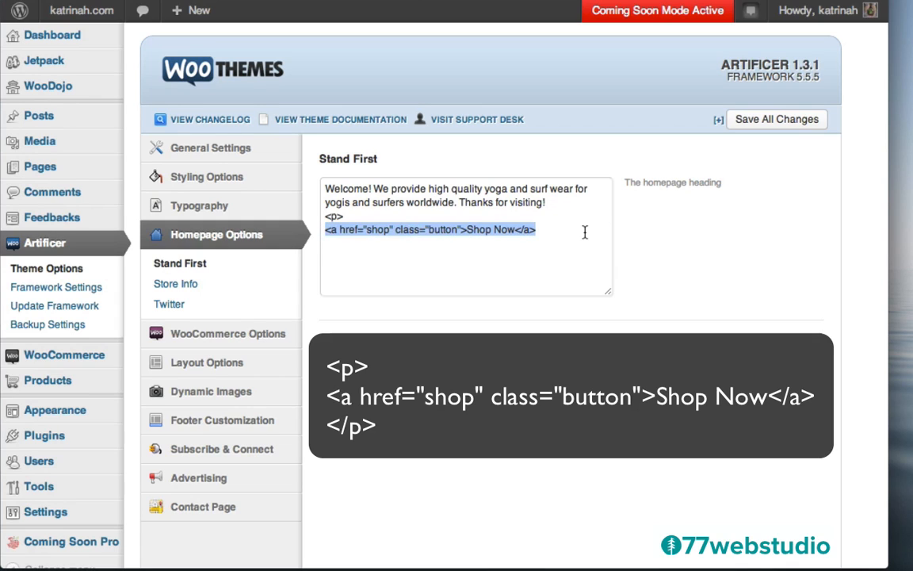
click(542, 230)
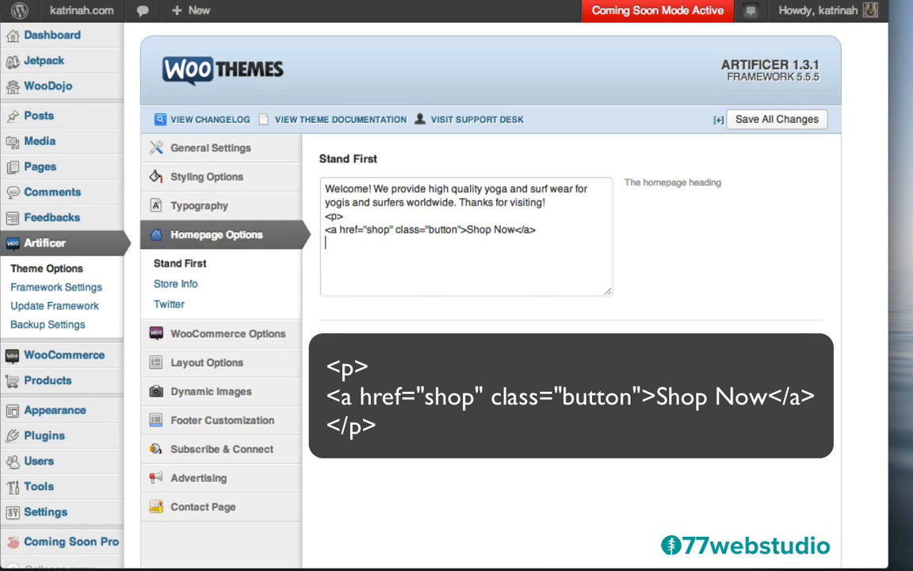
text(</p>)
drag(516, 229, 544, 230)
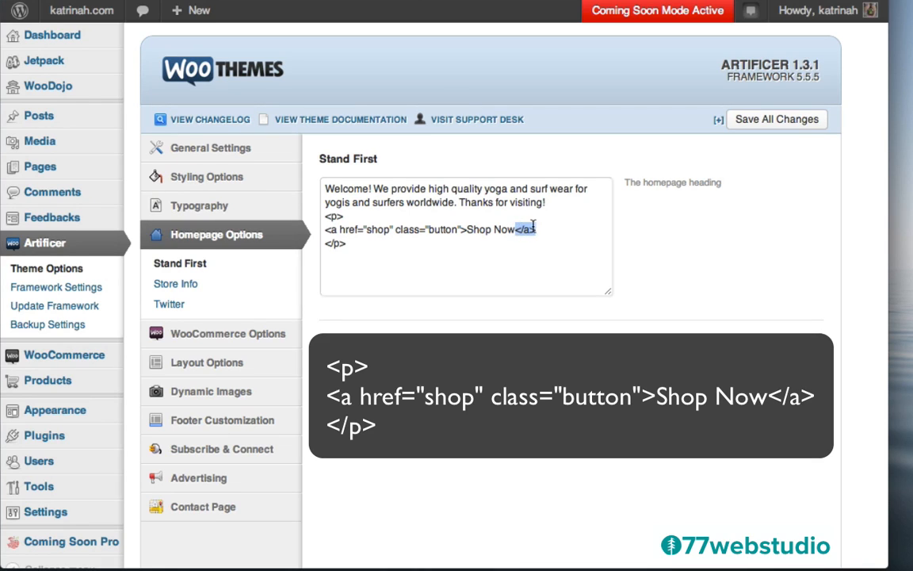
click(520, 246)
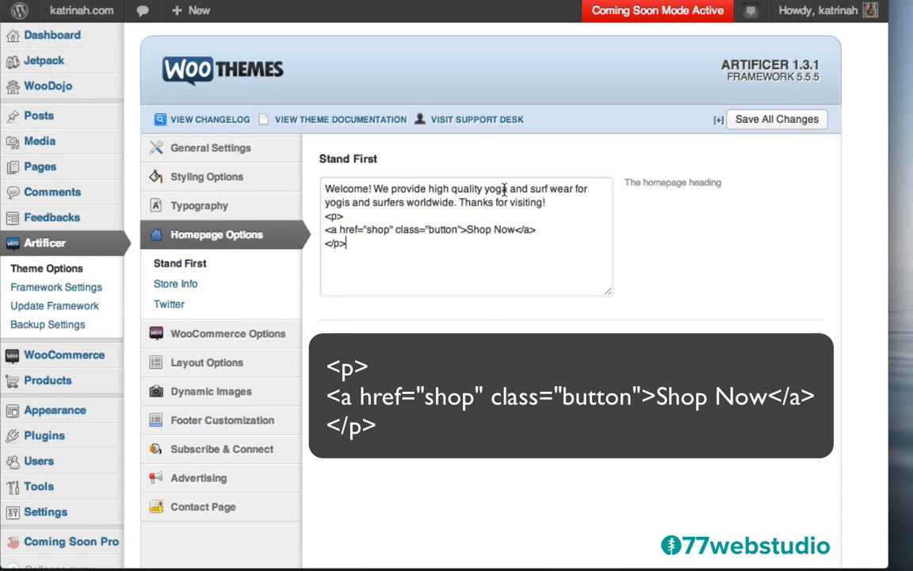
- Save the Stand First changes and view the live katrinah.com homepage
click(776, 121)
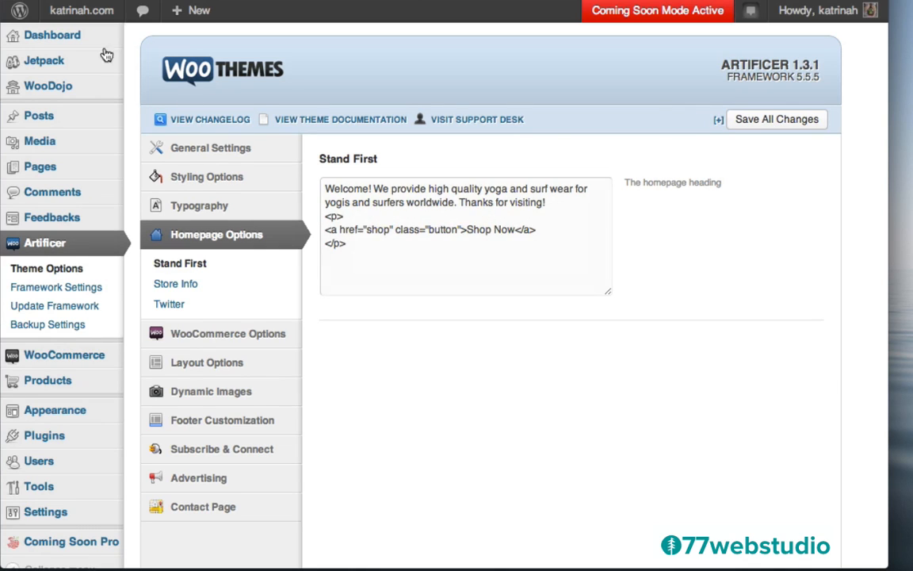
mouse_move(80, 11)
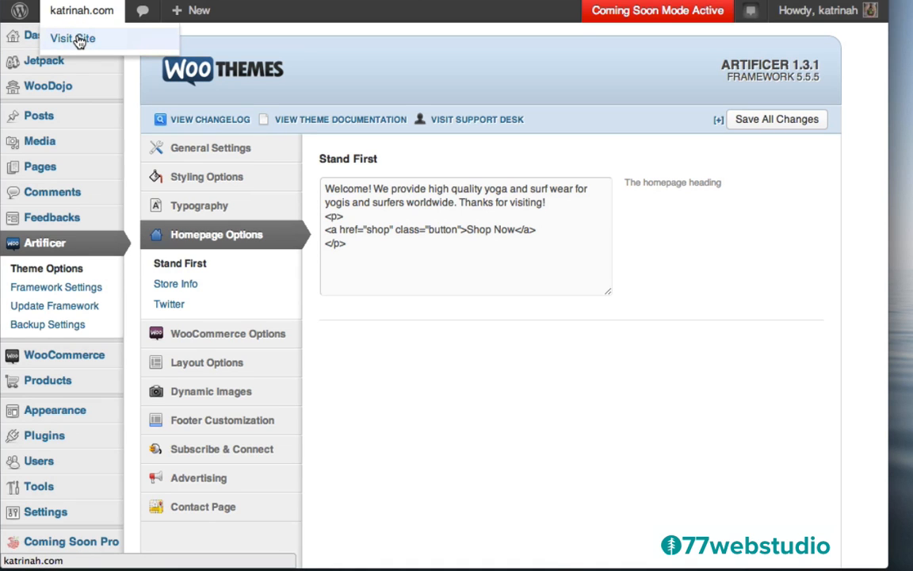
click(79, 40)
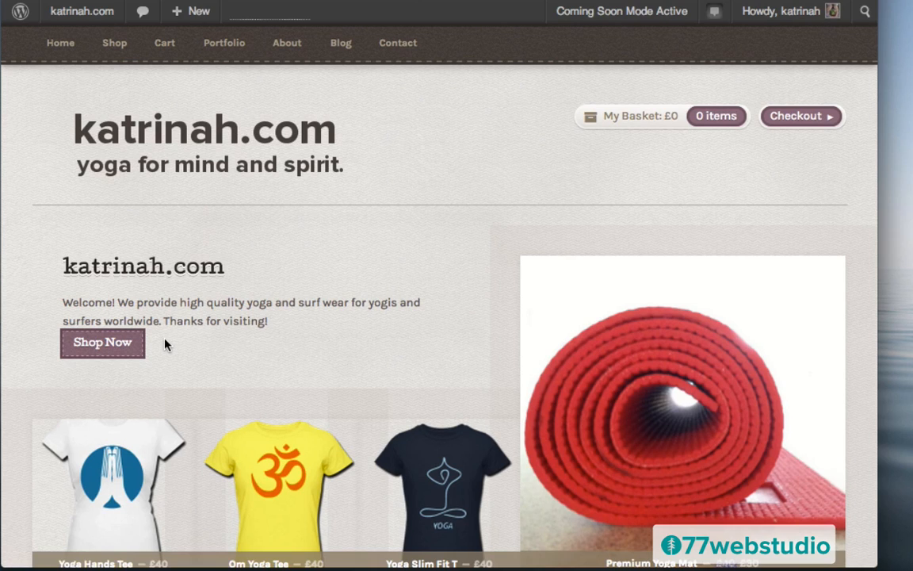
- Go back to the Dashboard and reopen Artificer Theme Options at Homepage Options
mouse_move(76, 17)
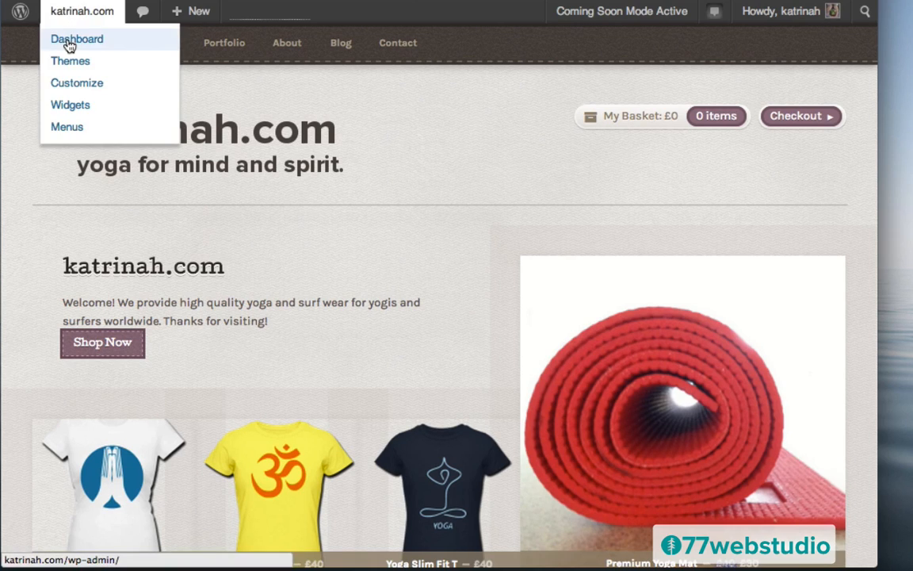
click(70, 42)
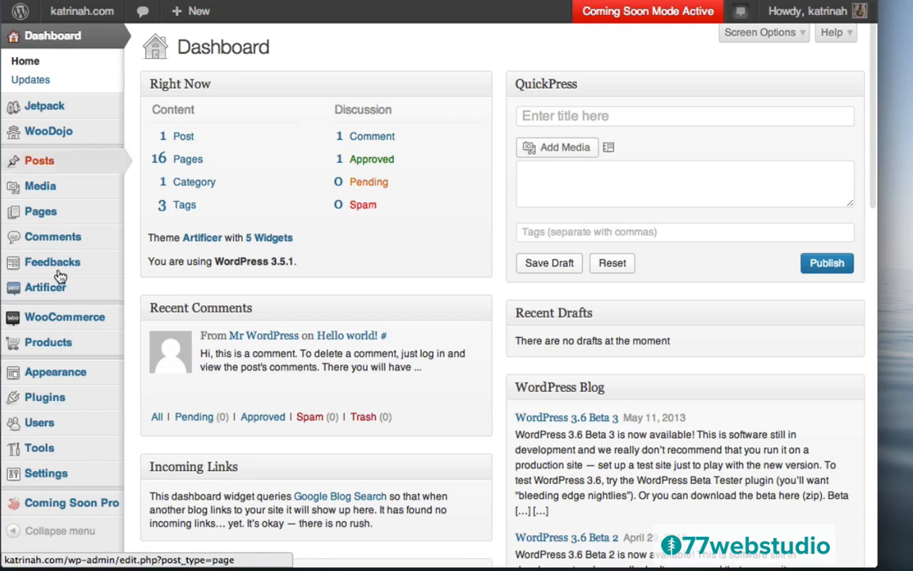
mouse_move(50, 294)
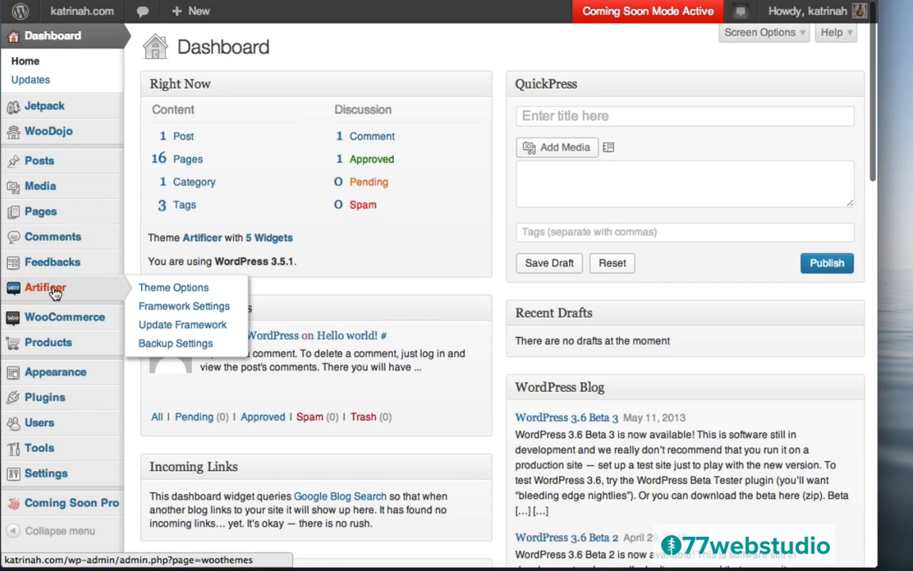
click(54, 294)
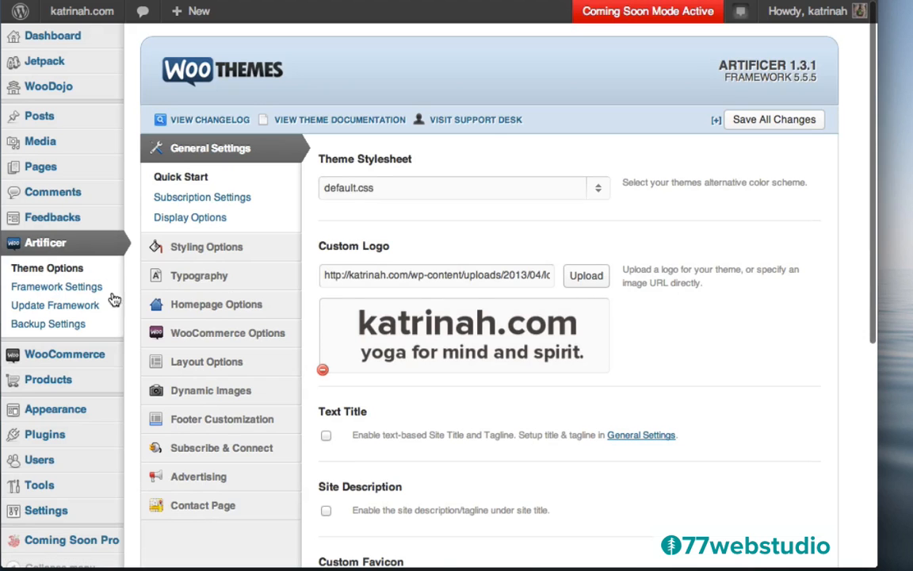
mouse_move(184, 271)
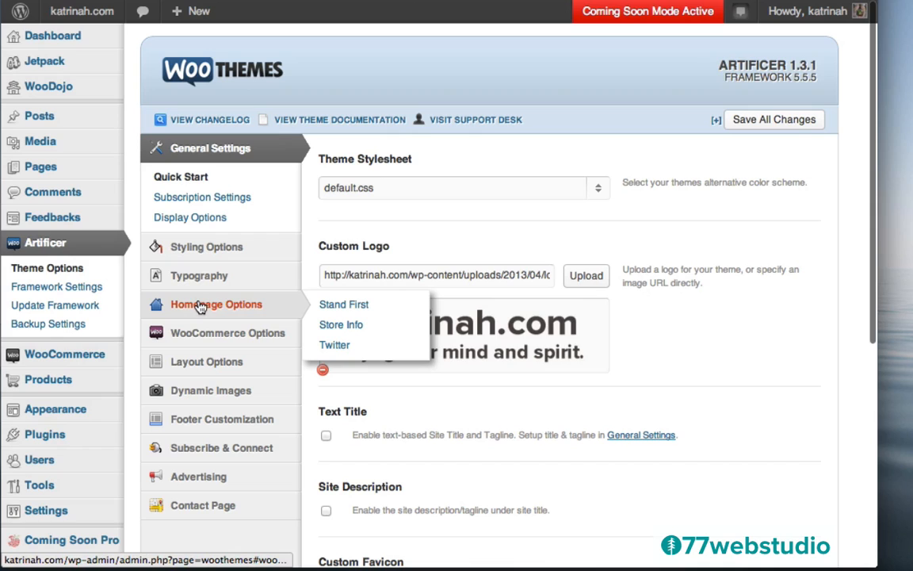
click(199, 305)
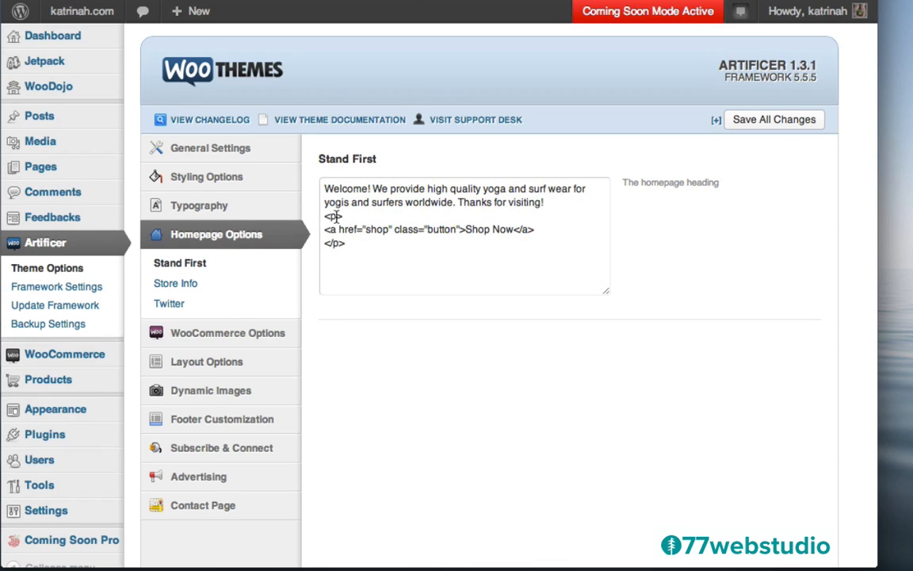
- Insert an empty <p></p> paragraph after "visiting!" and save the options
click(548, 202)
key(Return)
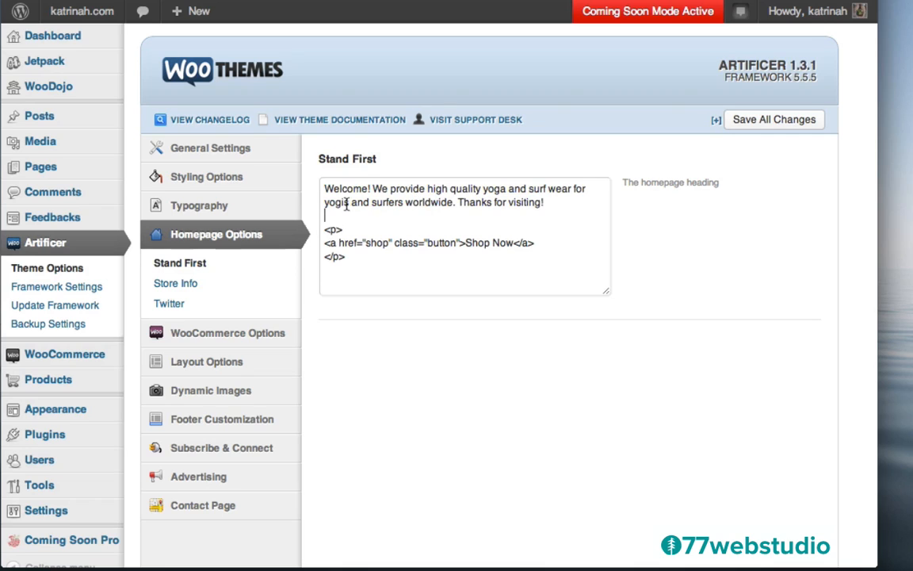
text(<p>)
key(Return)
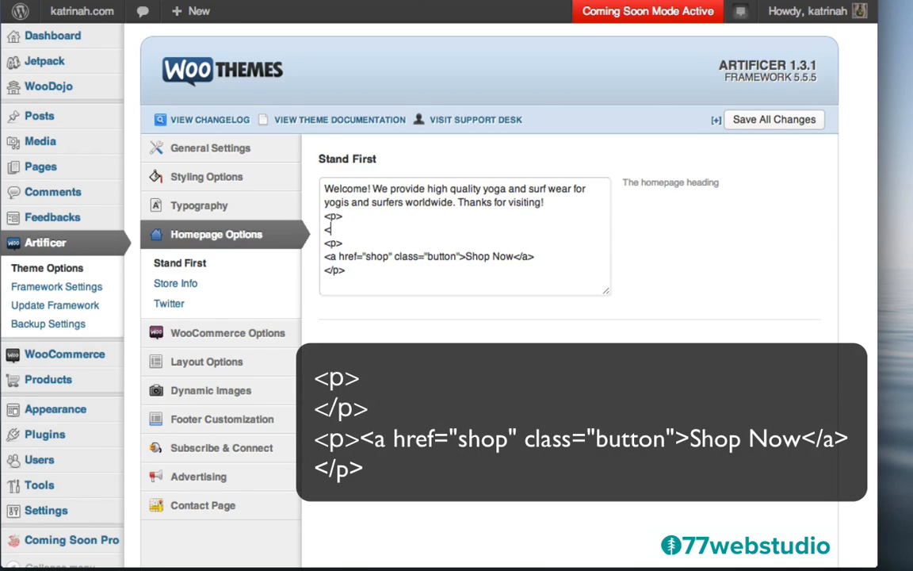
text(</p>)
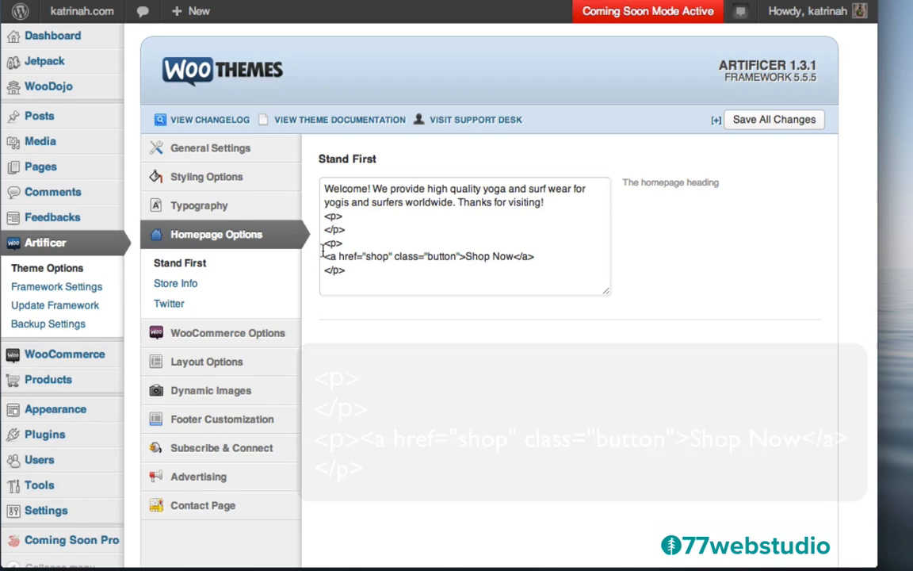
click(765, 121)
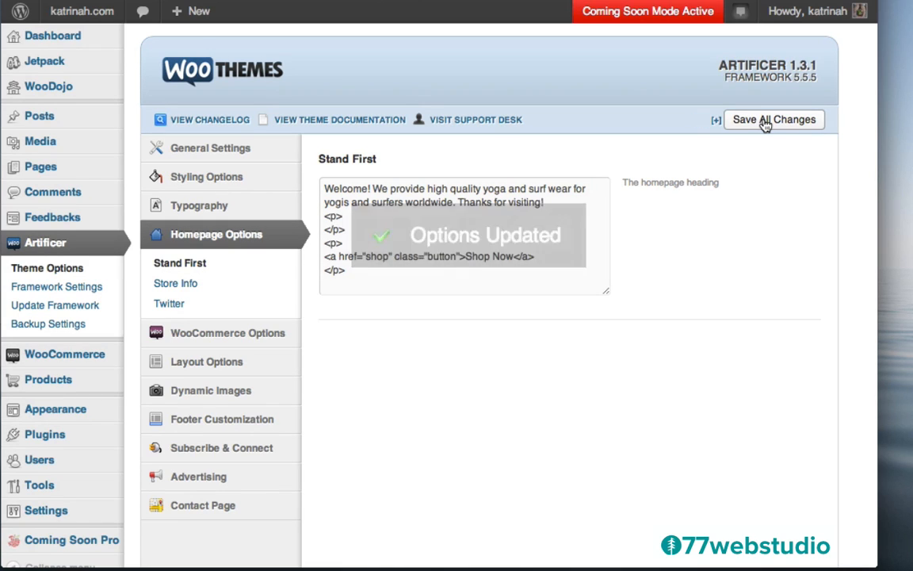
- Check the Shop Now button's new spacing on the live homepage, then return to the Dashboard
mouse_move(77, 9)
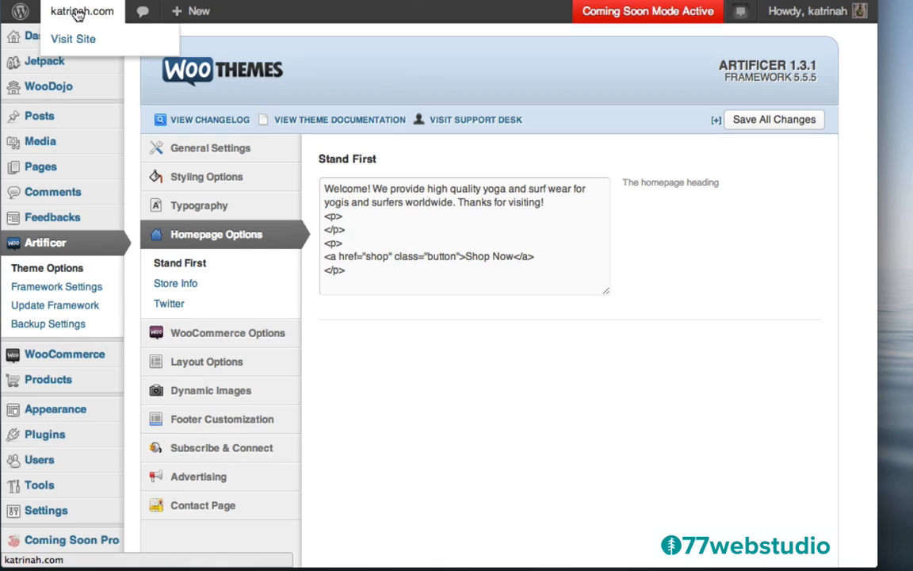
click(73, 39)
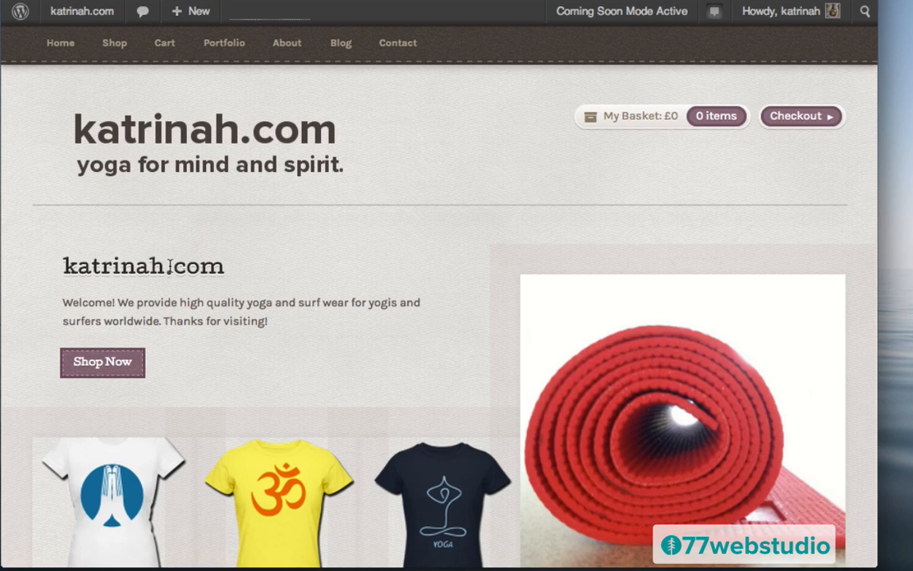
mouse_move(66, 17)
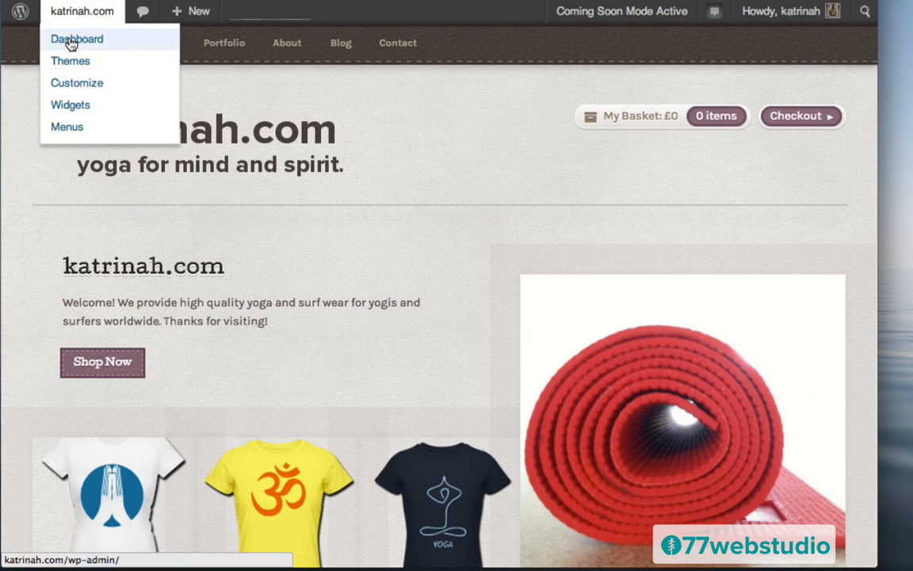
click(70, 44)
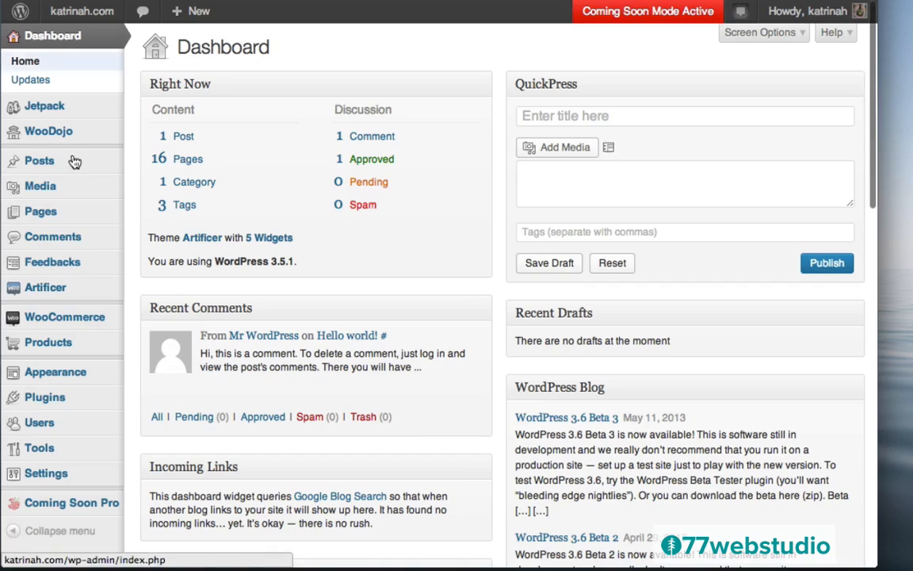
mouse_move(70, 375)
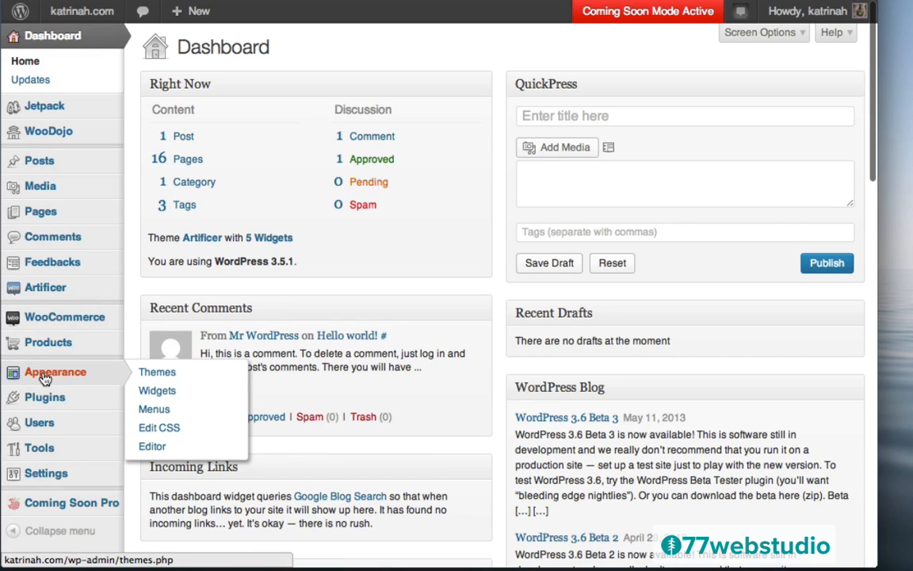
- Open the Appearance Editor on Artificer's style.css and scroll down the Templates list
click(150, 448)
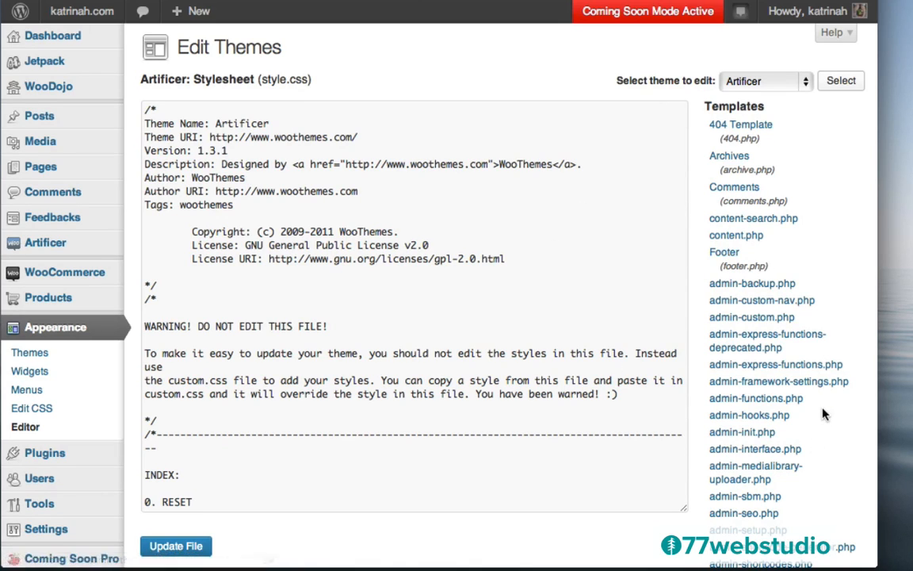
scroll(823, 413, down, 5)
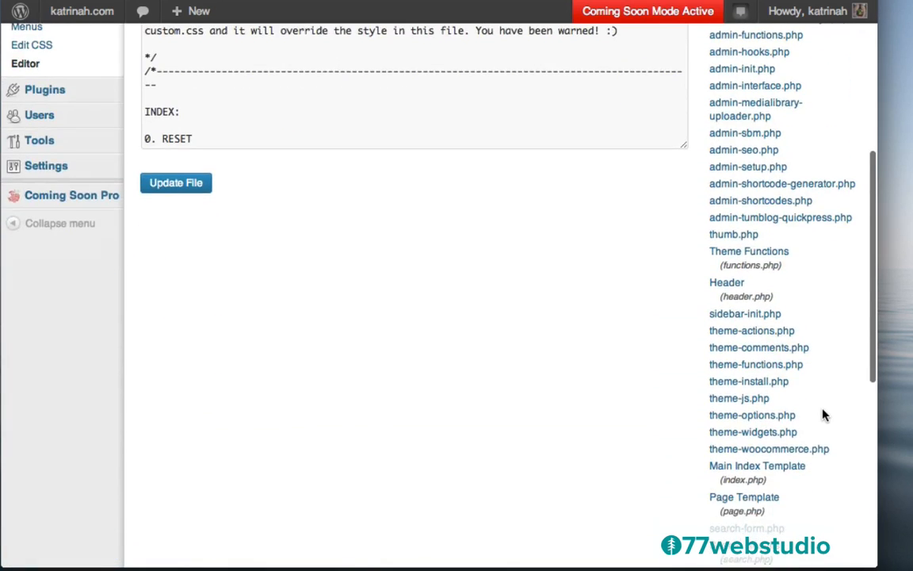
scroll(823, 414, down, 3)
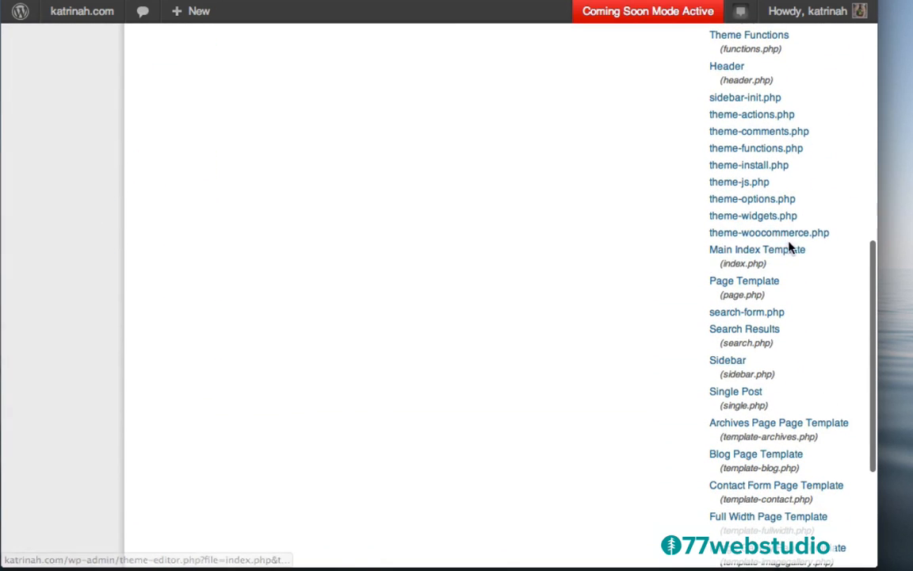
- In index.php, delete the <h1 class="stand-first"> site-name line from the home-intro block
click(723, 254)
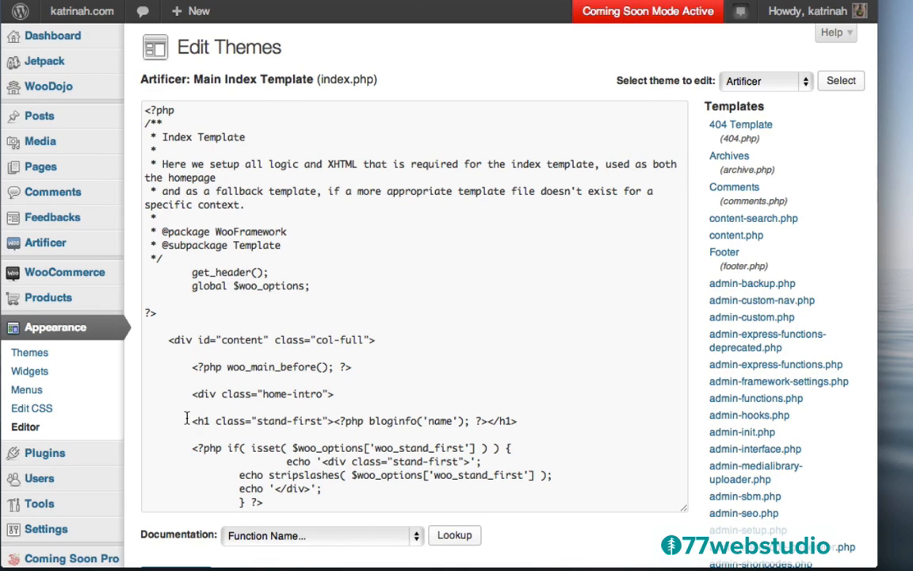
drag(190, 420, 335, 421)
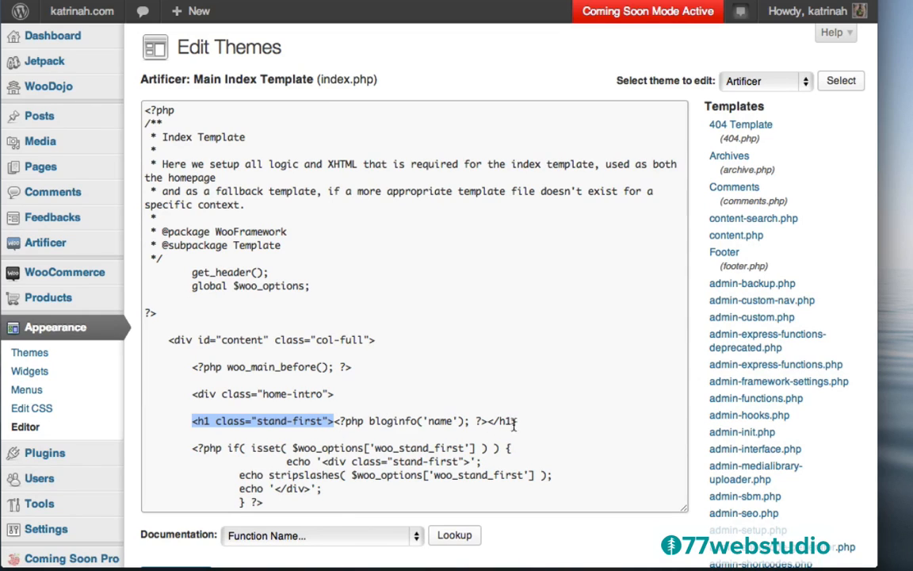
click(188, 421)
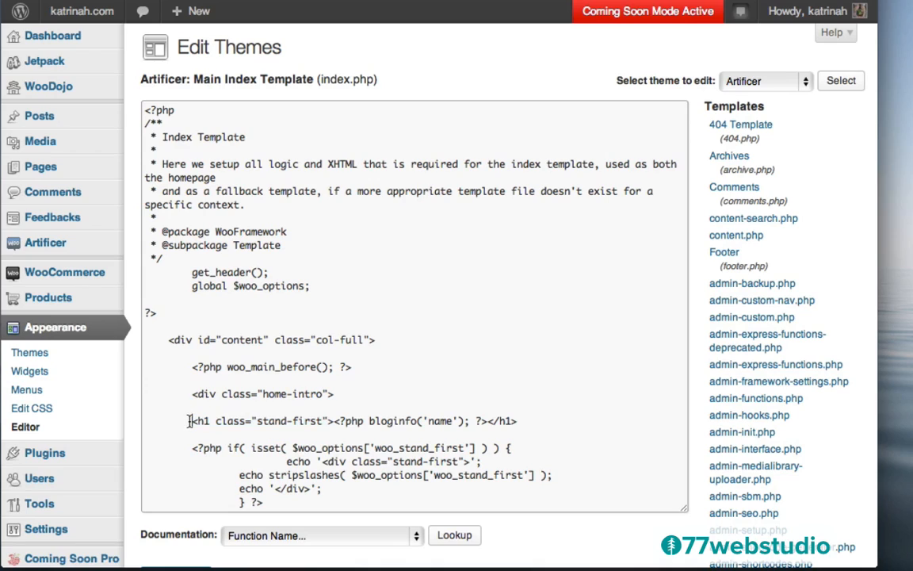
drag(189, 421, 515, 417)
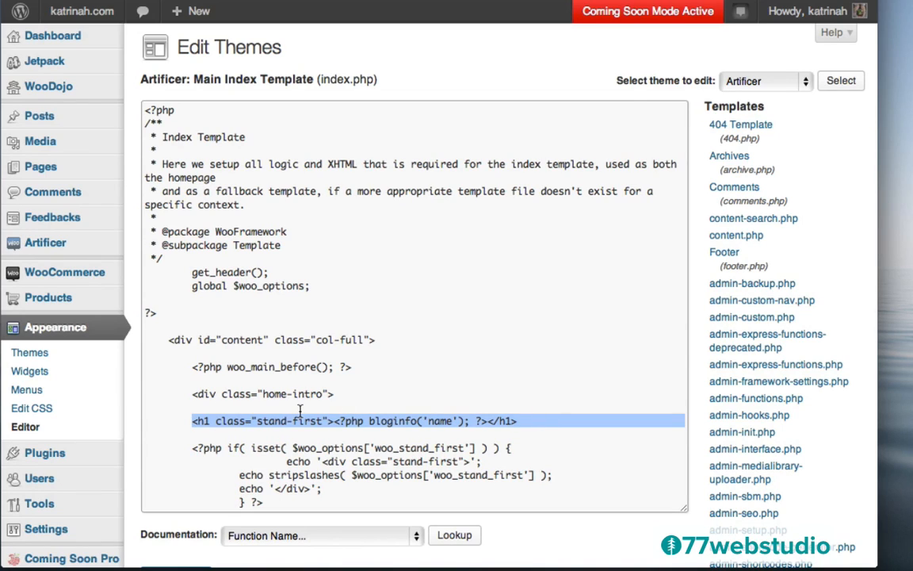
key(BackSpace)
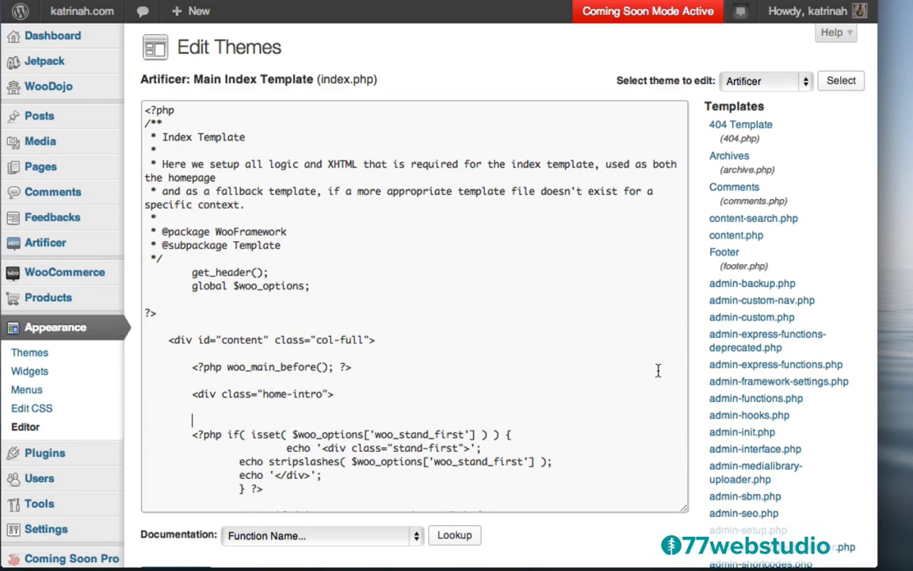
scroll(698, 370, down, 4)
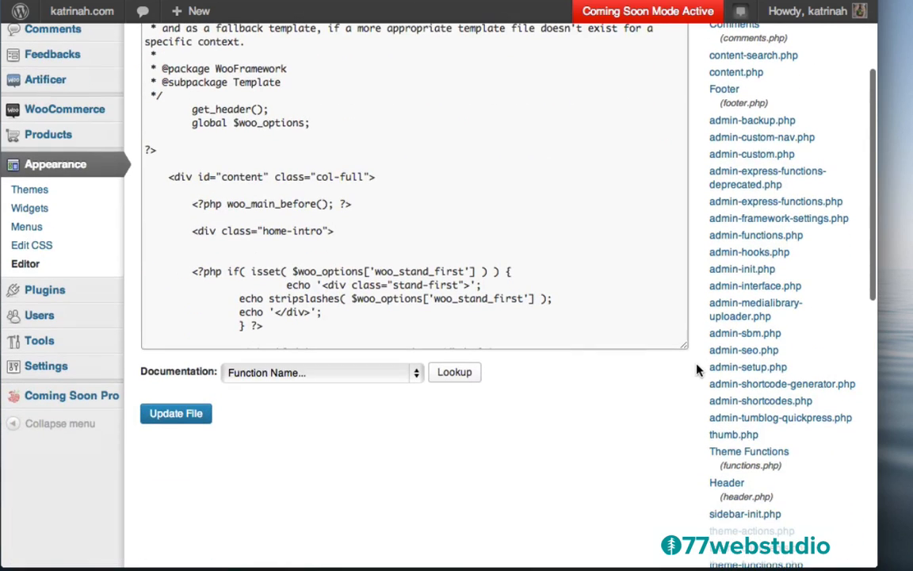
- Save index.php, then view the homepage in a narrower browser window to confirm the heading is gone
click(176, 416)
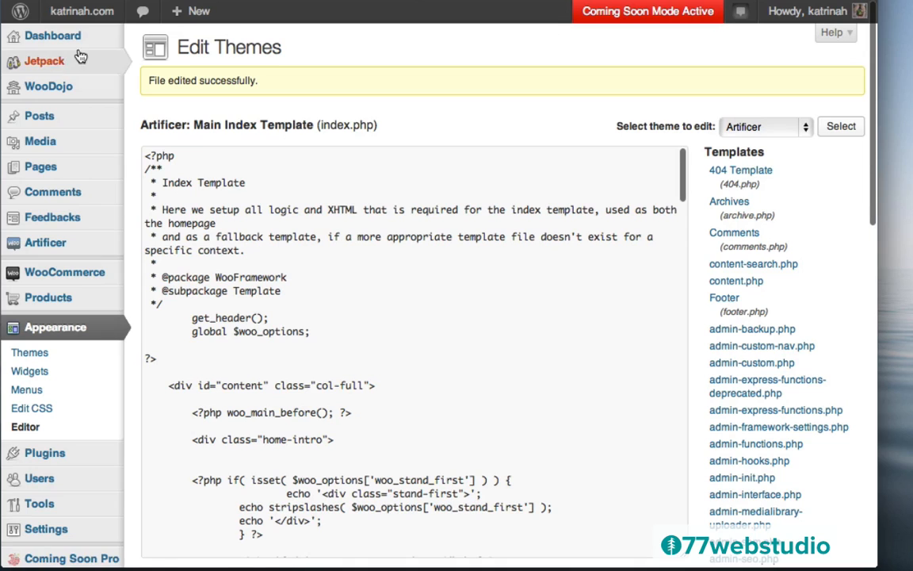
mouse_move(67, 16)
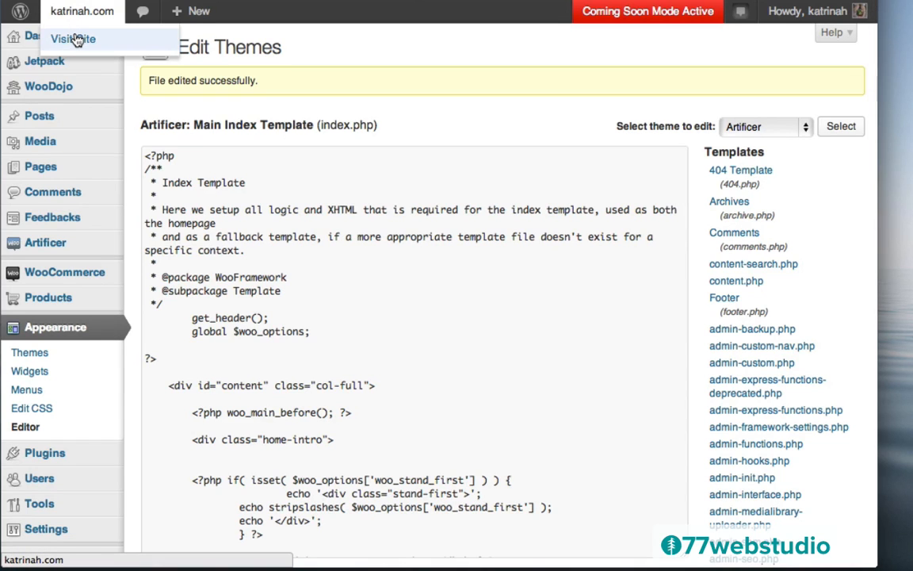
click(75, 39)
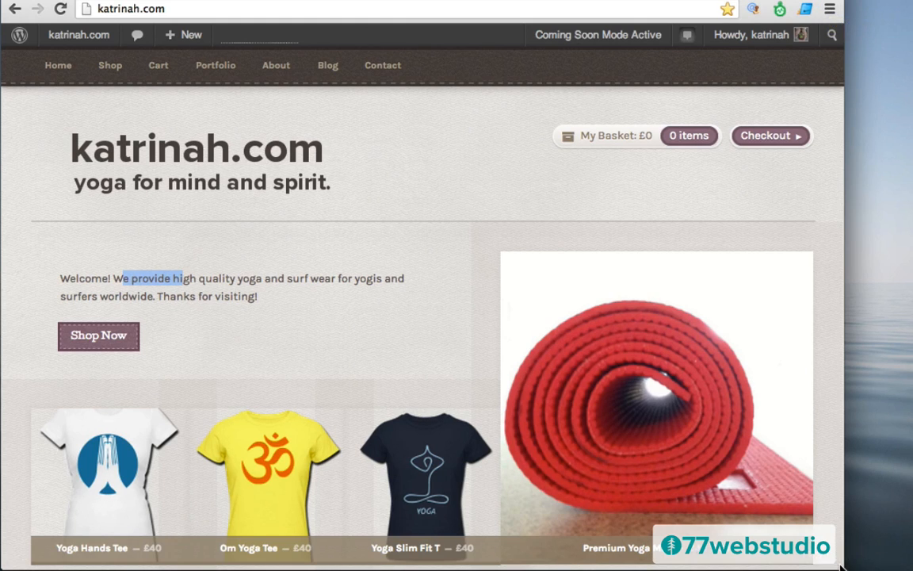
drag(841, 564, 714, 564)
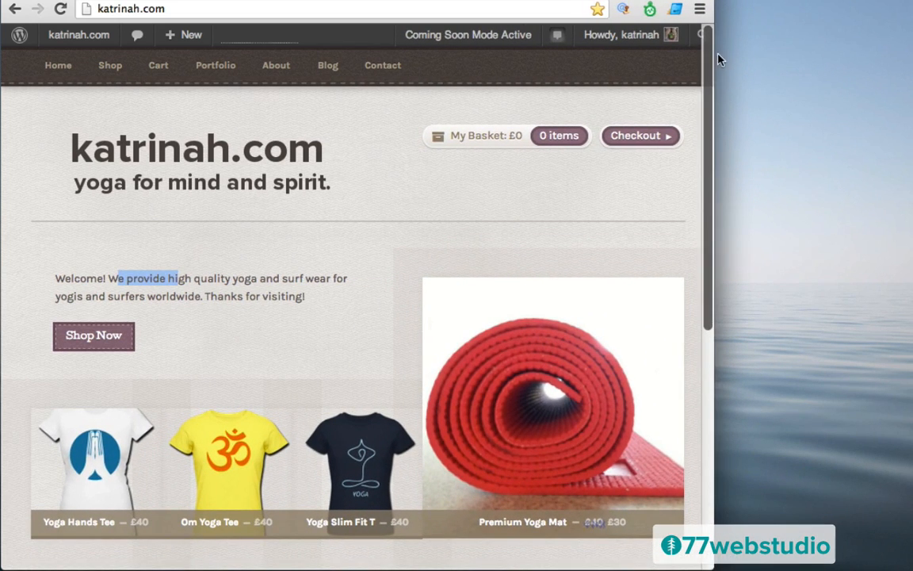
- Open Developer Tools from Chrome's menu under Tools for the katrinah.com homepage
click(700, 11)
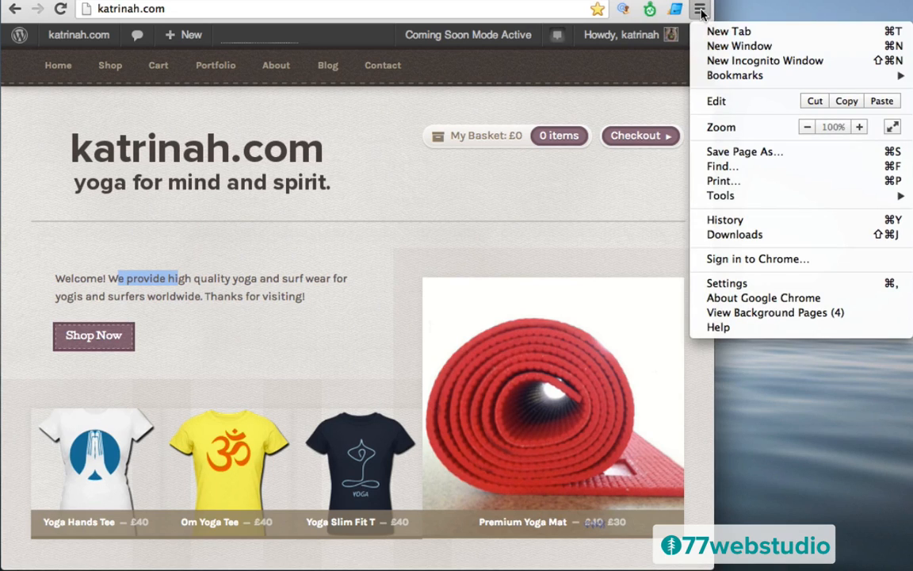
mouse_move(716, 197)
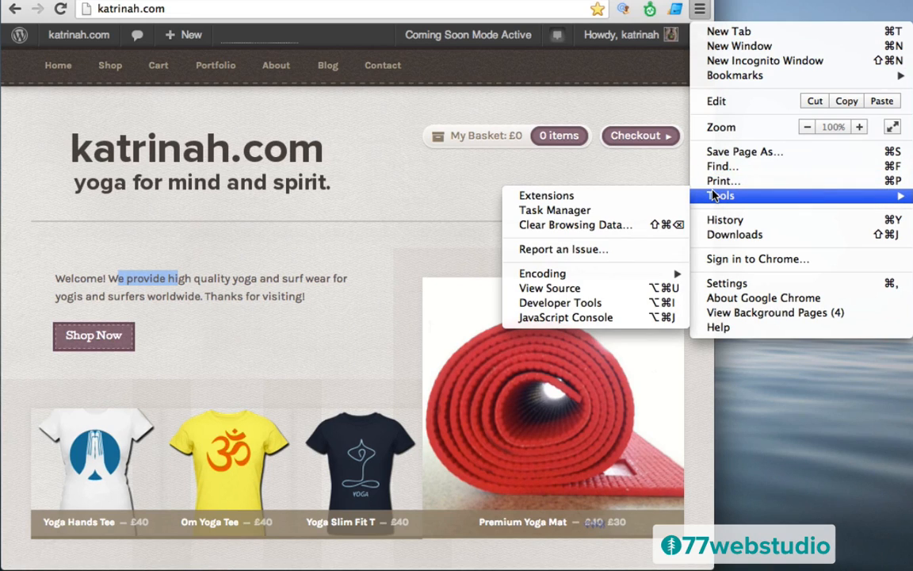
click(531, 308)
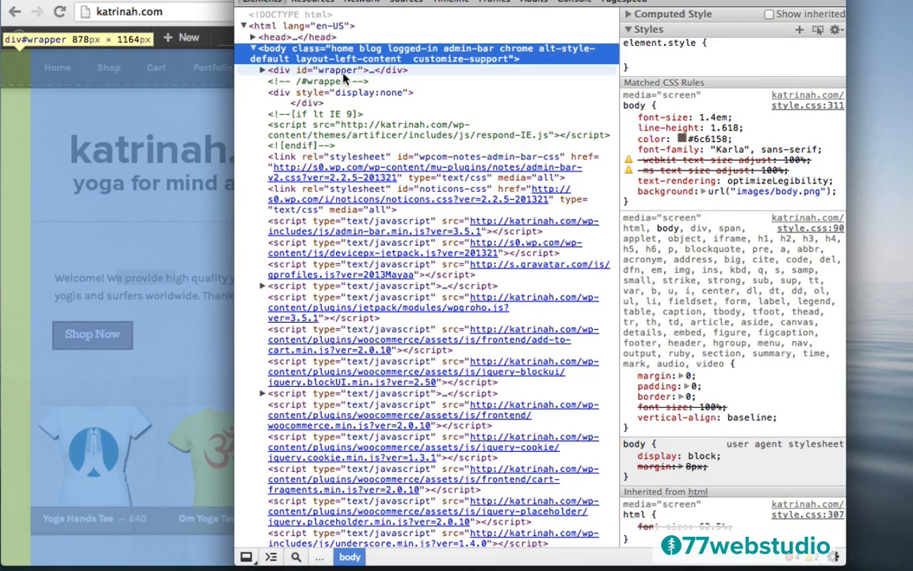
- Expand div#wrapper, div#content, div.home-intro and div.stand-first, then select stand-first to see its rule
click(263, 69)
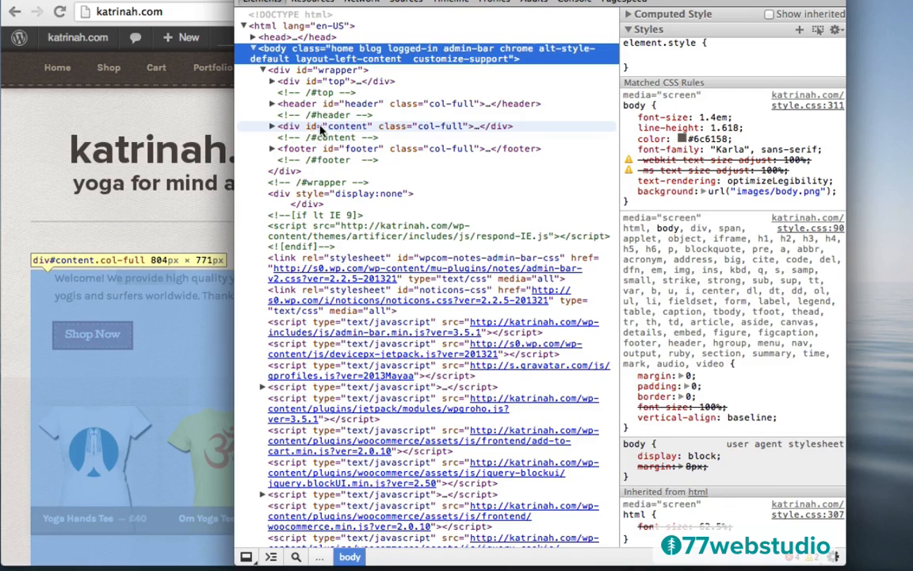
click(272, 127)
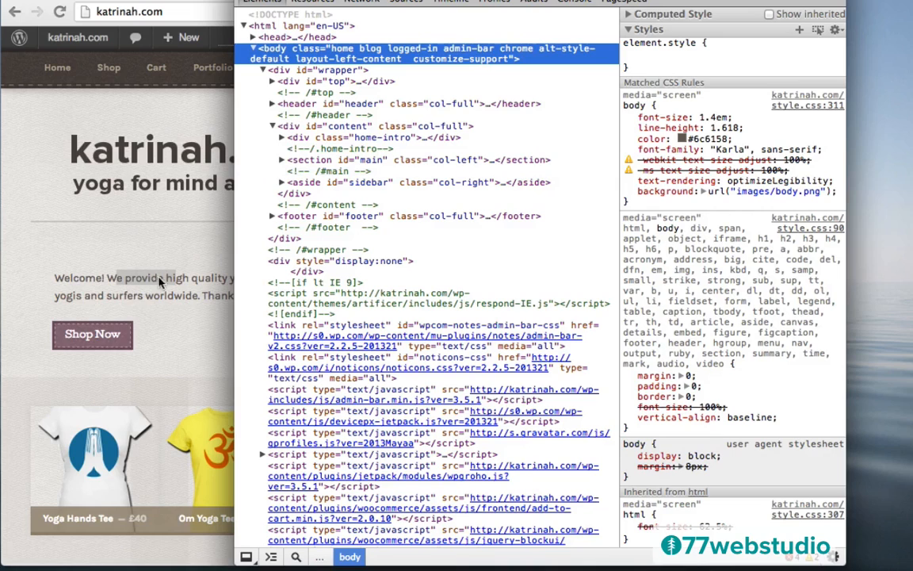
click(282, 138)
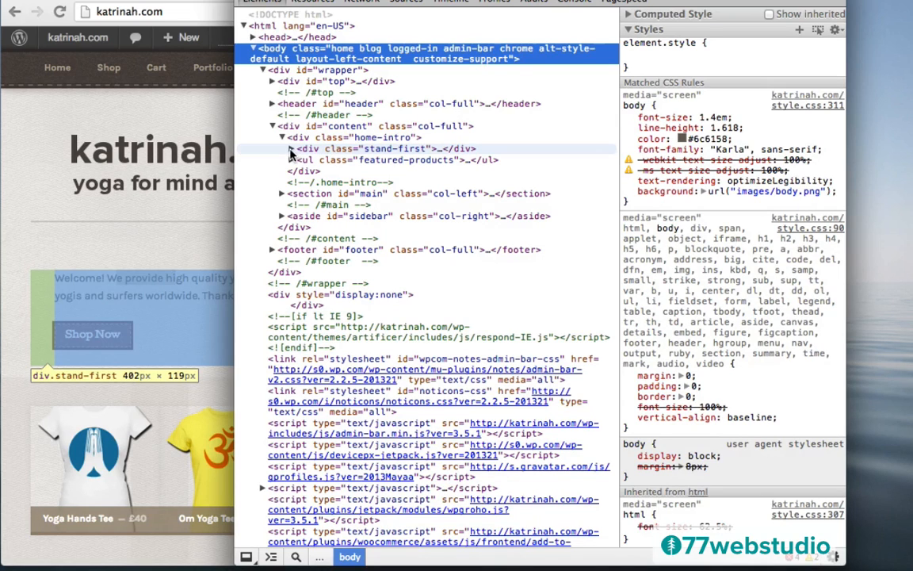
click(291, 149)
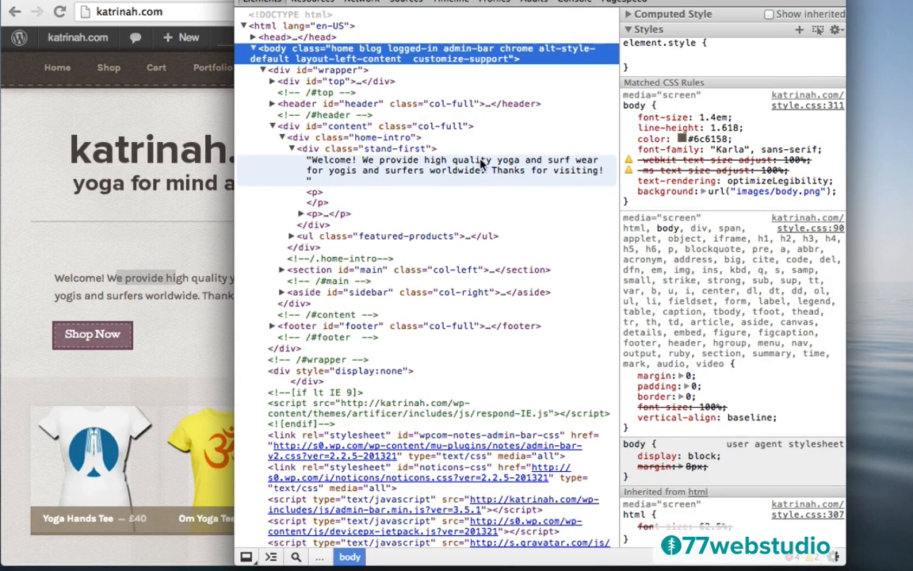
click(326, 150)
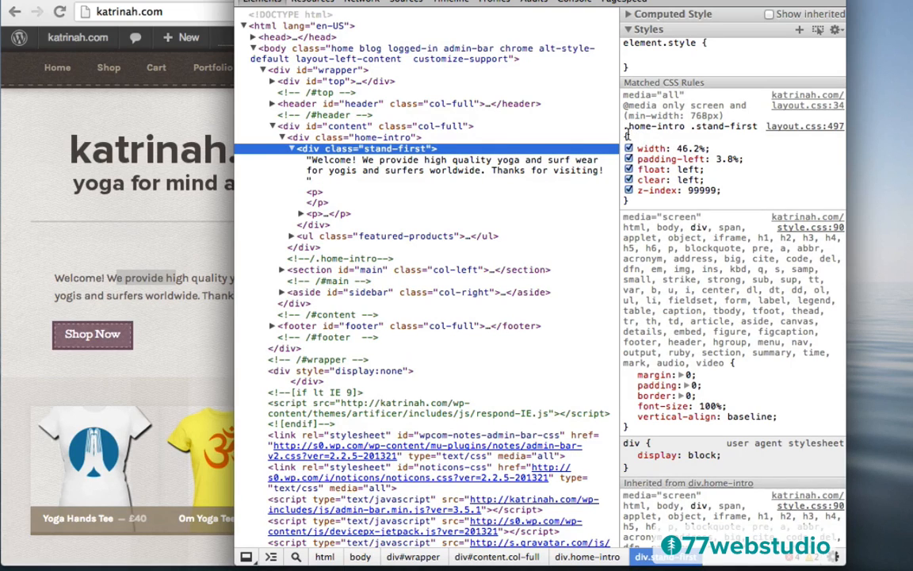
- Check in DevTools Computed Style that the stand-first text's font-size is 14px
drag(627, 133, 625, 127)
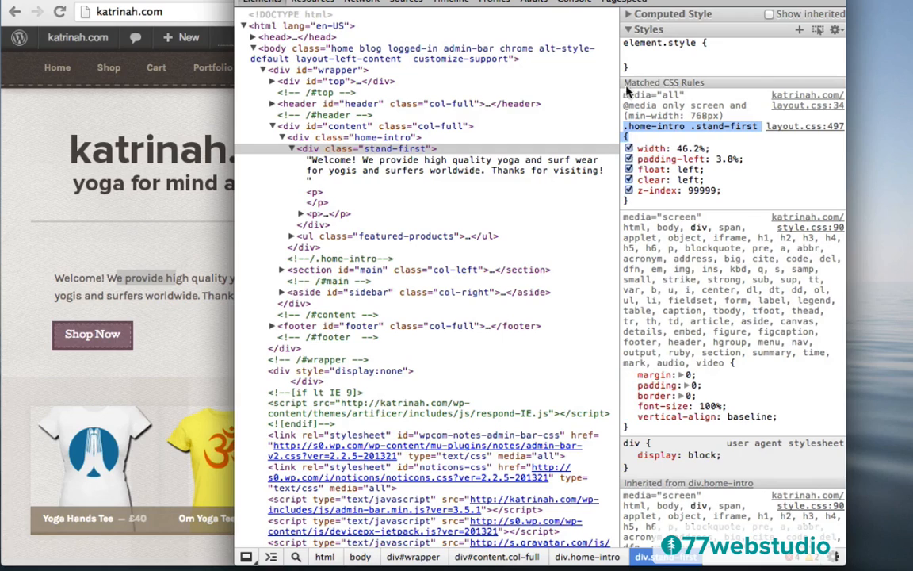
click(629, 15)
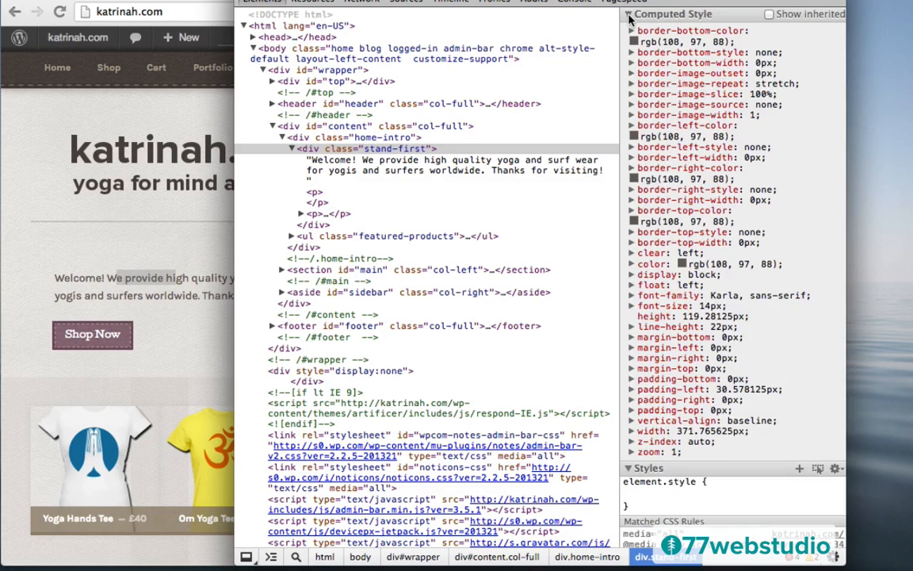
click(632, 306)
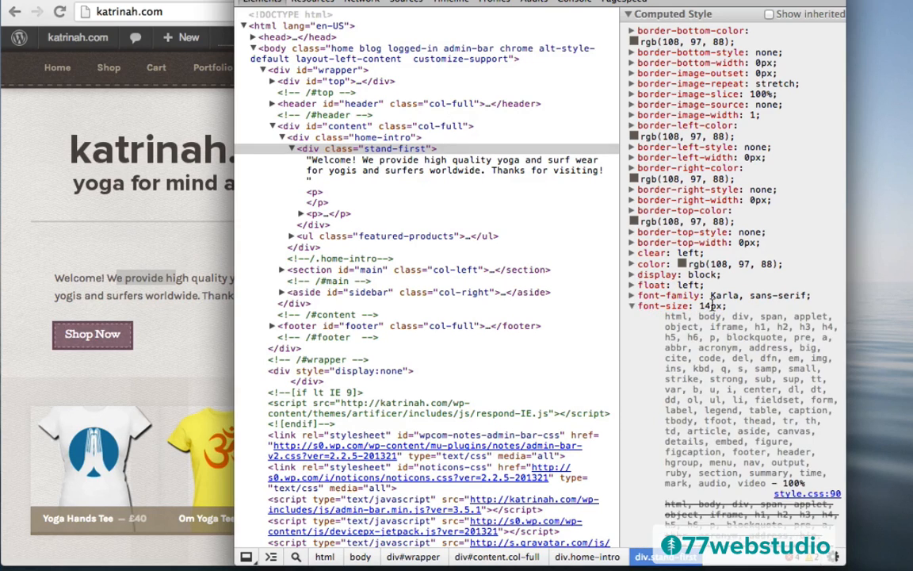
click(634, 309)
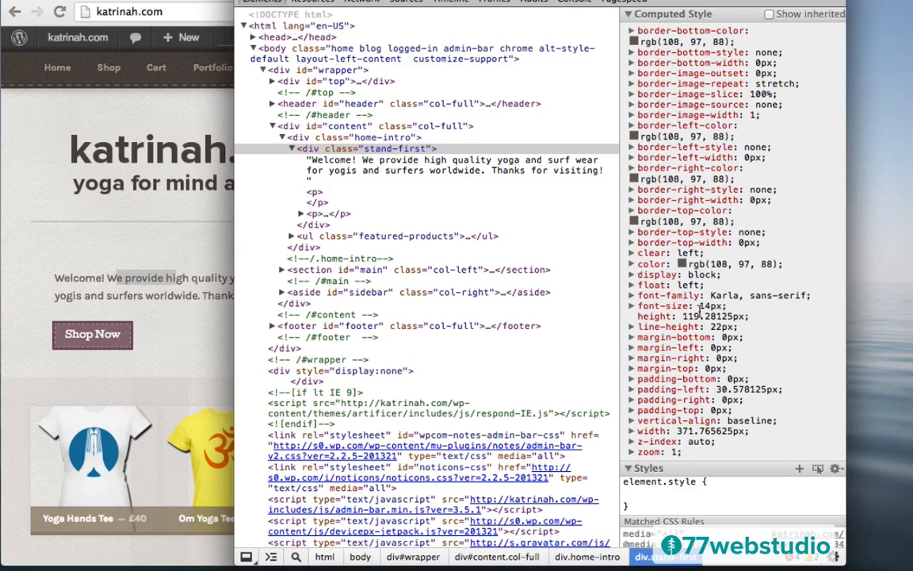
- Select the .home-intro .stand-first selector under Matched CSS Rules and bring the storefront window forward
scroll(681, 374, down, 10)
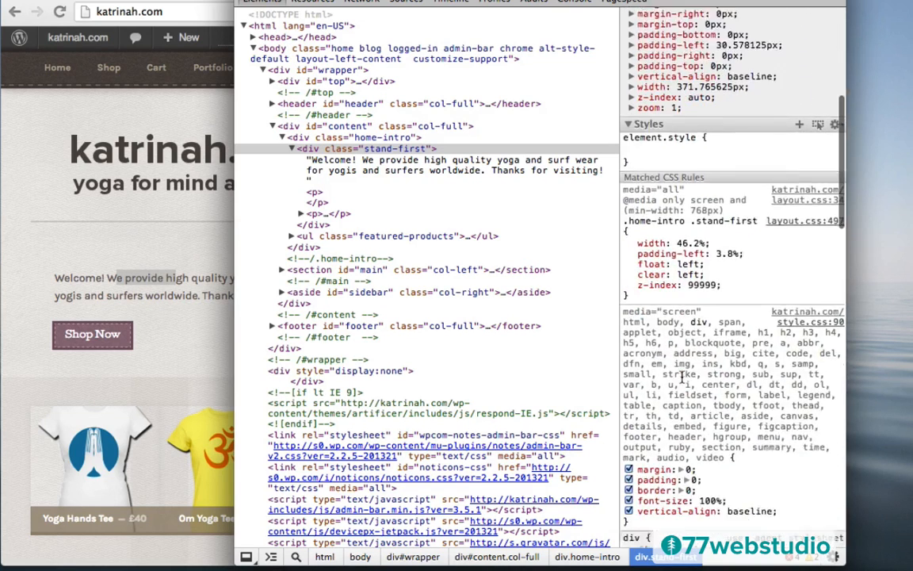
mouse_move(632, 265)
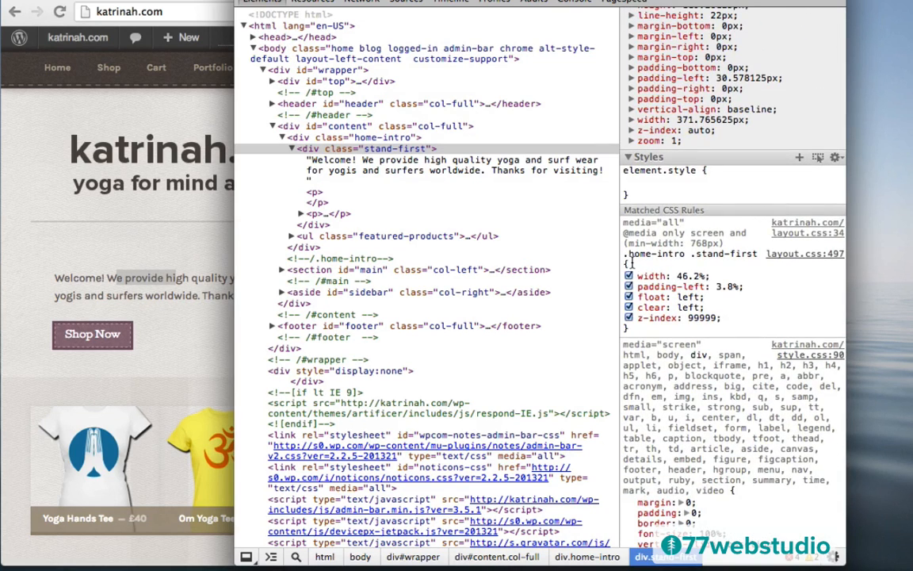
click(624, 253)
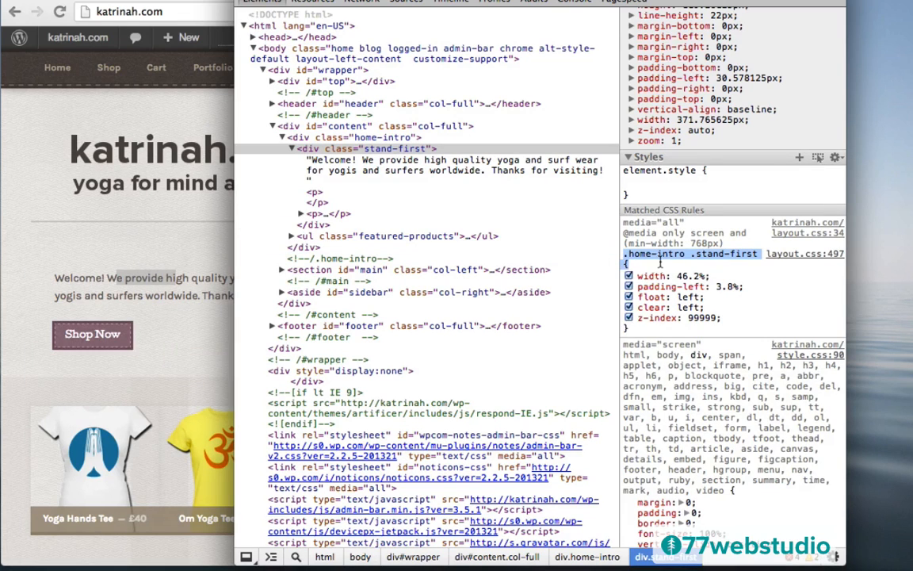
click(40, 132)
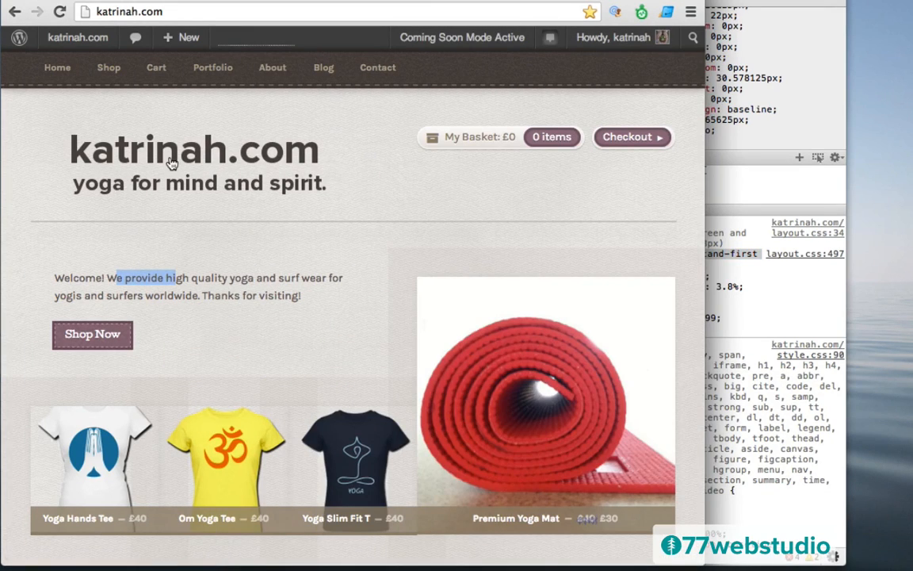
mouse_move(65, 39)
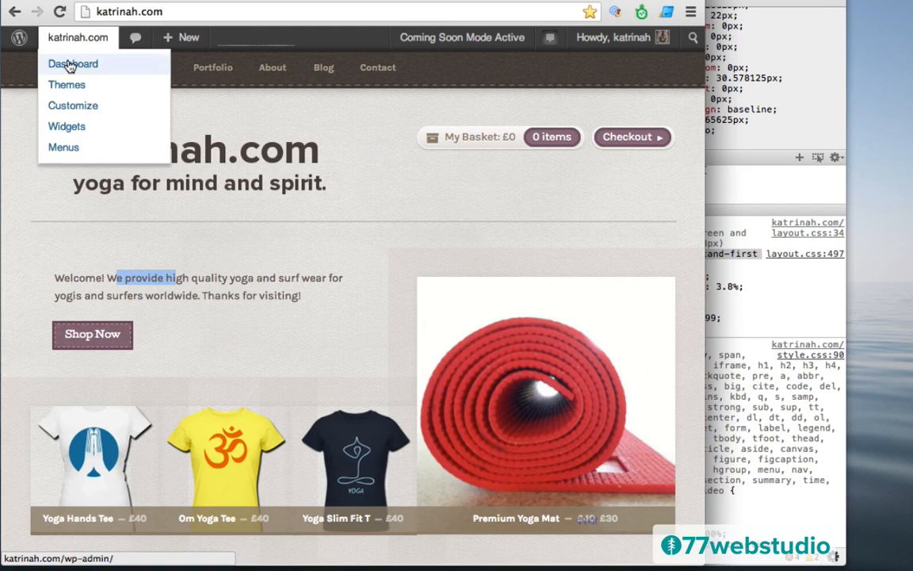
- Go to the WordPress admin Dashboard, close DevTools and widen the browser window
click(70, 65)
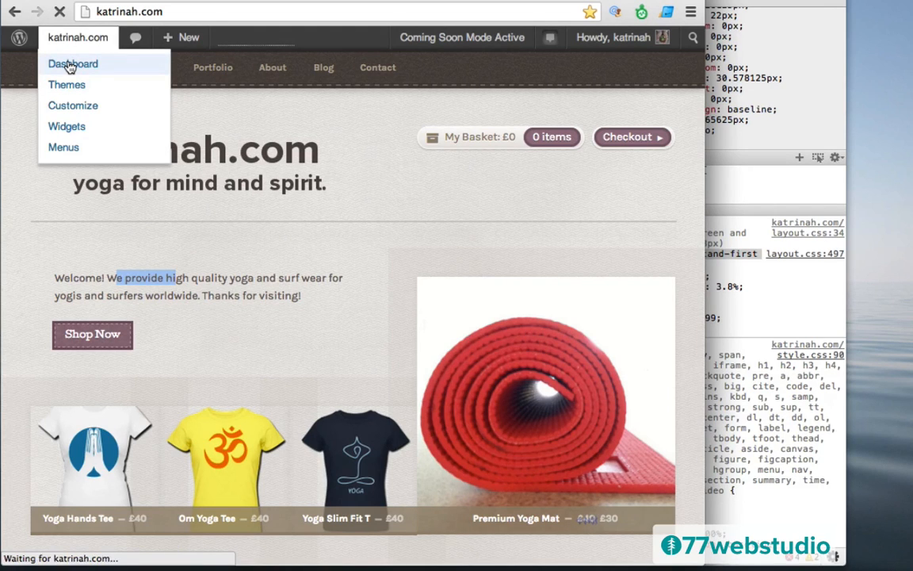
click(737, 25)
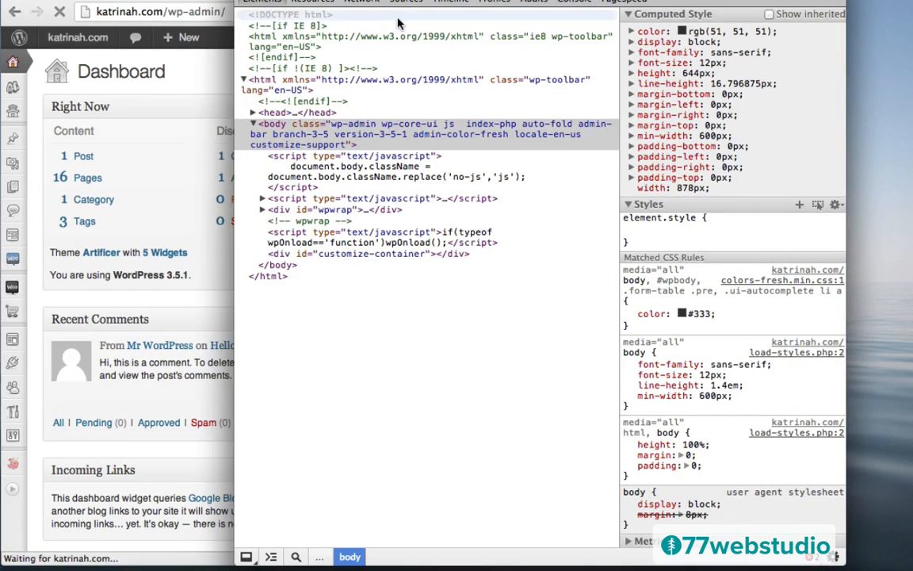
key(super+w)
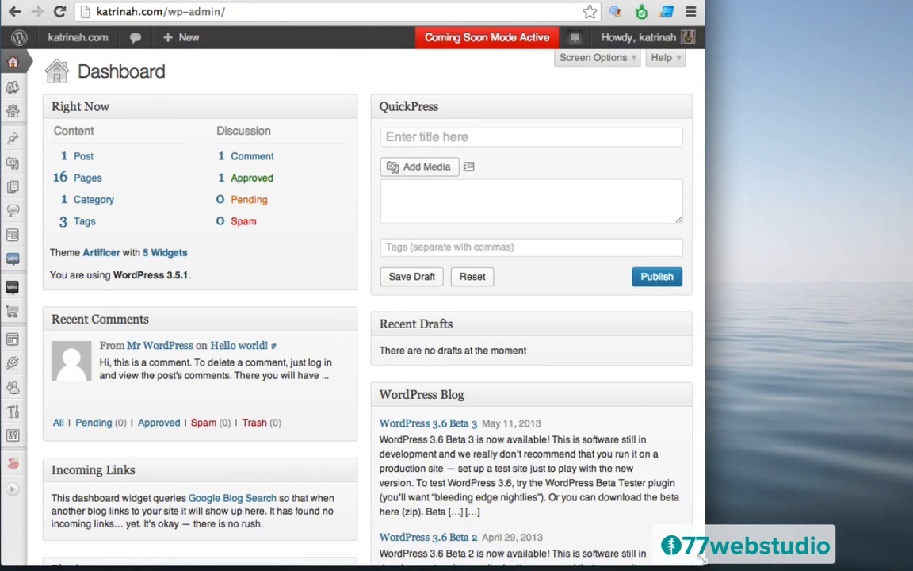
drag(700, 558, 806, 562)
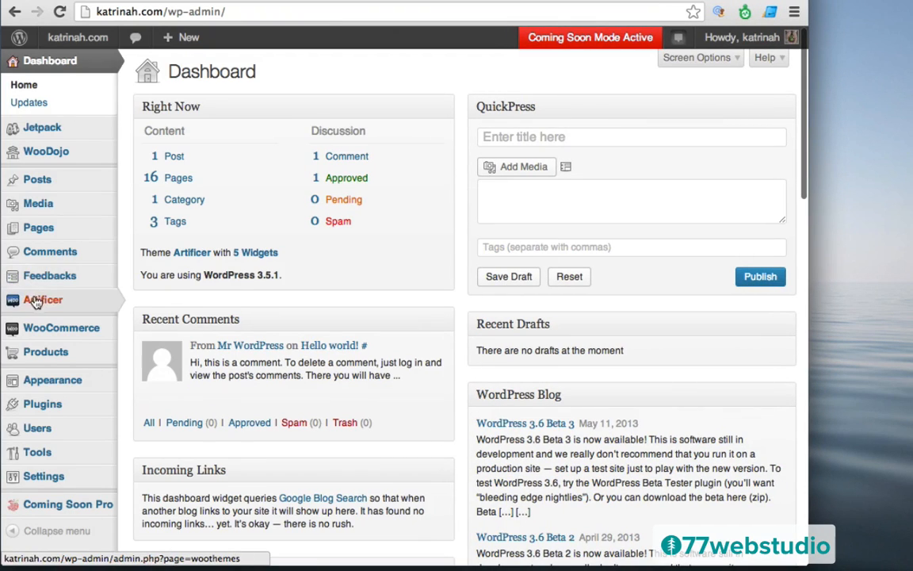
- Open the Artificer Theme Options from the admin sidebar
mouse_move(22, 302)
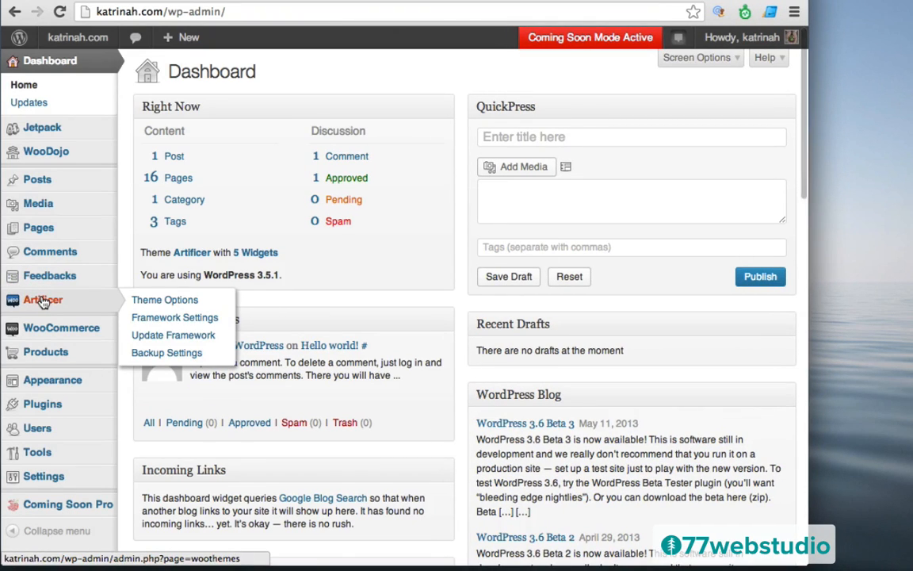
click(44, 303)
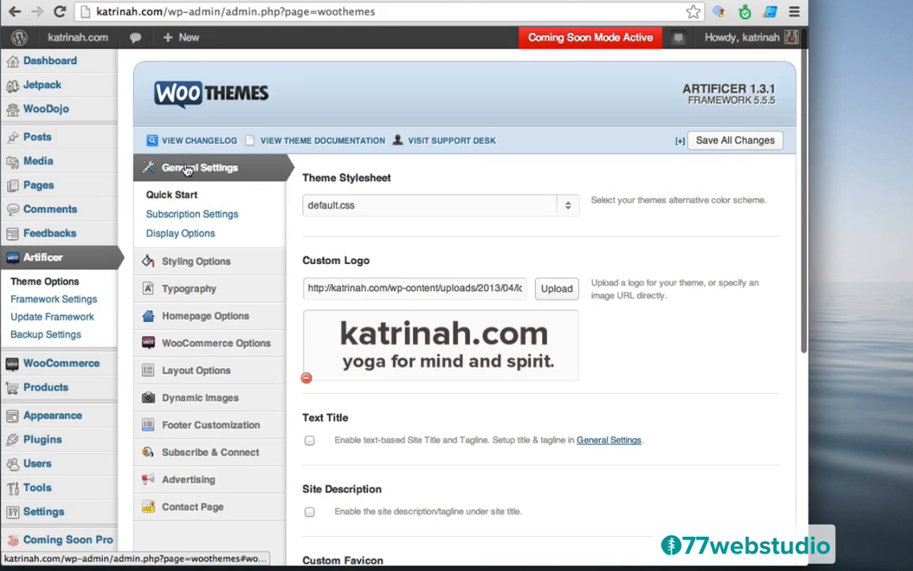
- Add '.home-intro .stand-first { font-size: 20px; }' to Display Options Custom CSS and save
click(189, 235)
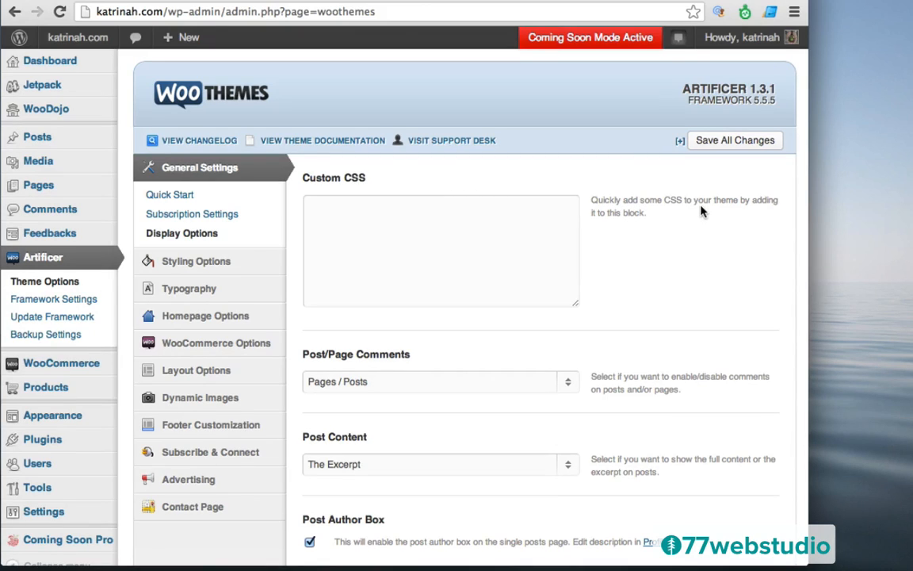
click(355, 222)
text(.home-intro .stand-first {)
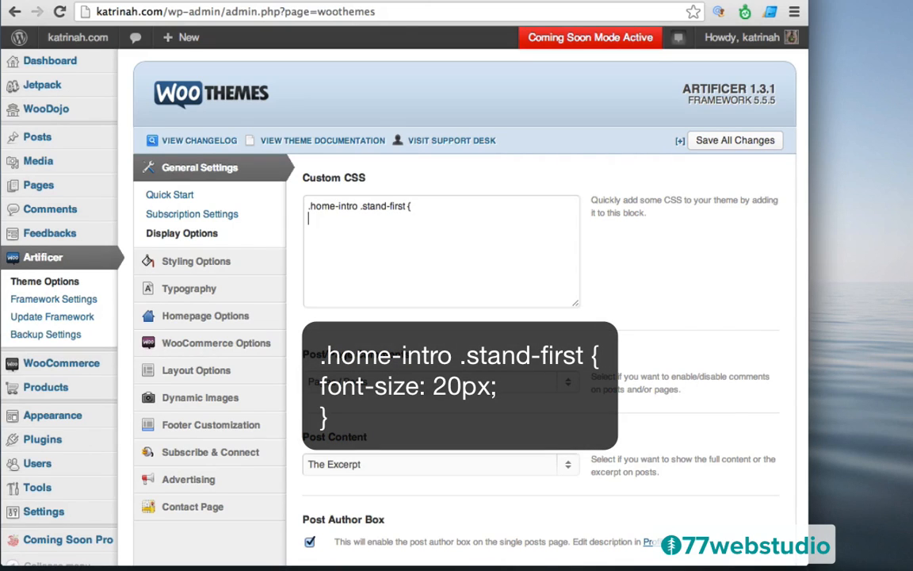
key(Return)
text(font-size: 20px;)
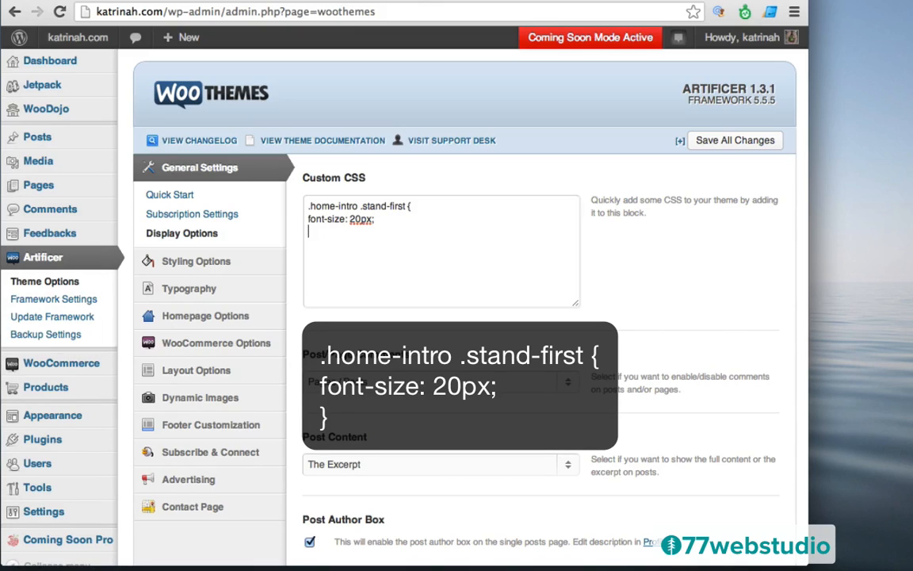
key(Return)
text(})
click(347, 230)
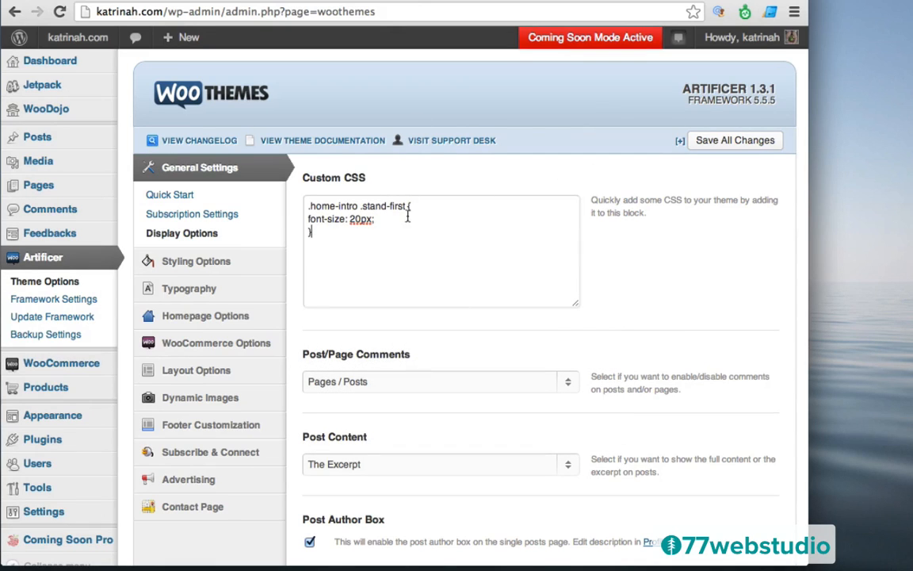
click(734, 146)
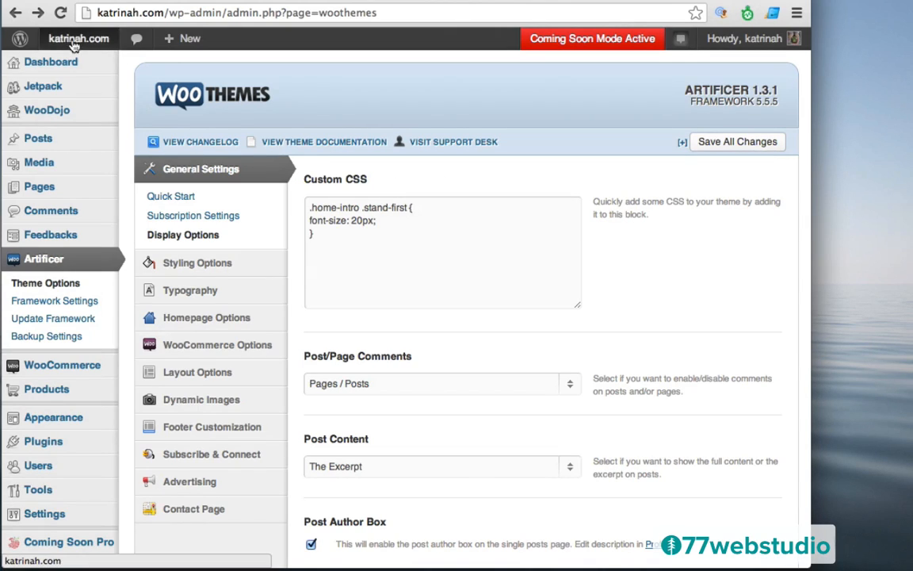
- Visit the live katrinah.com homepage and narrow the browser window
mouse_move(72, 44)
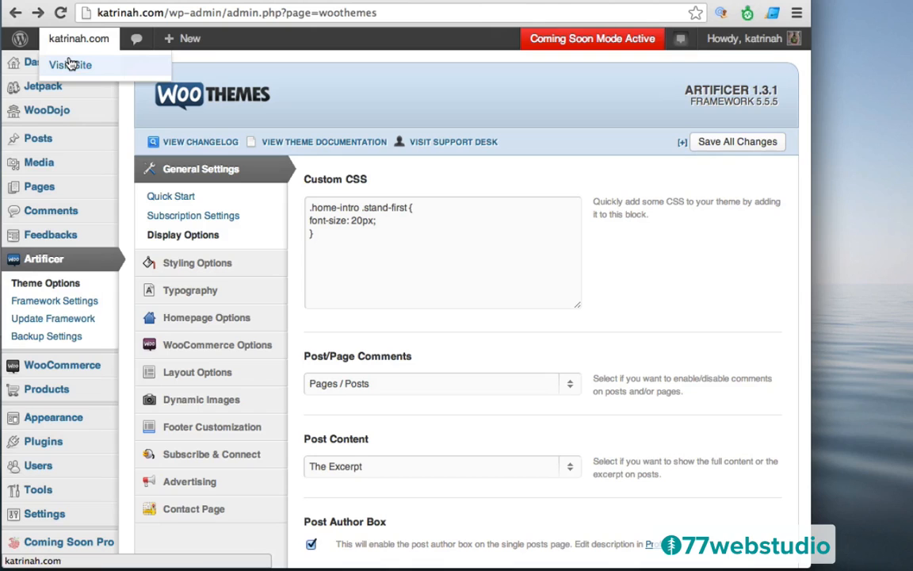
click(69, 64)
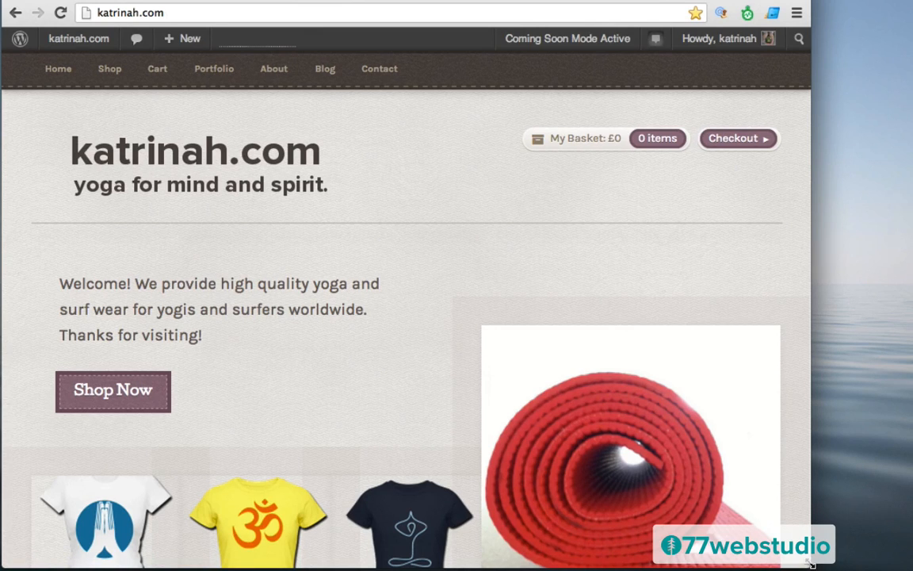
drag(810, 563, 754, 567)
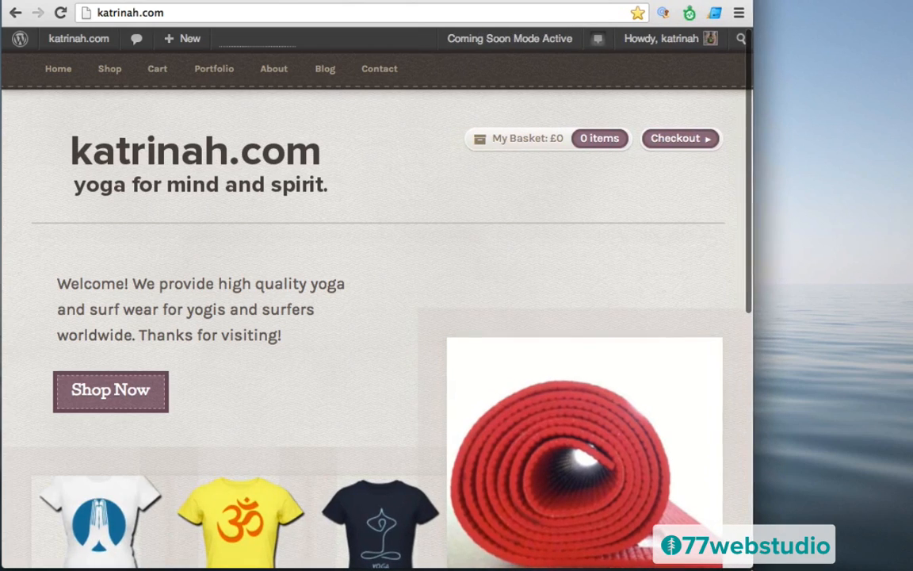
- Open Chrome Developer Tools and position its window mid-screen over the homepage
click(739, 15)
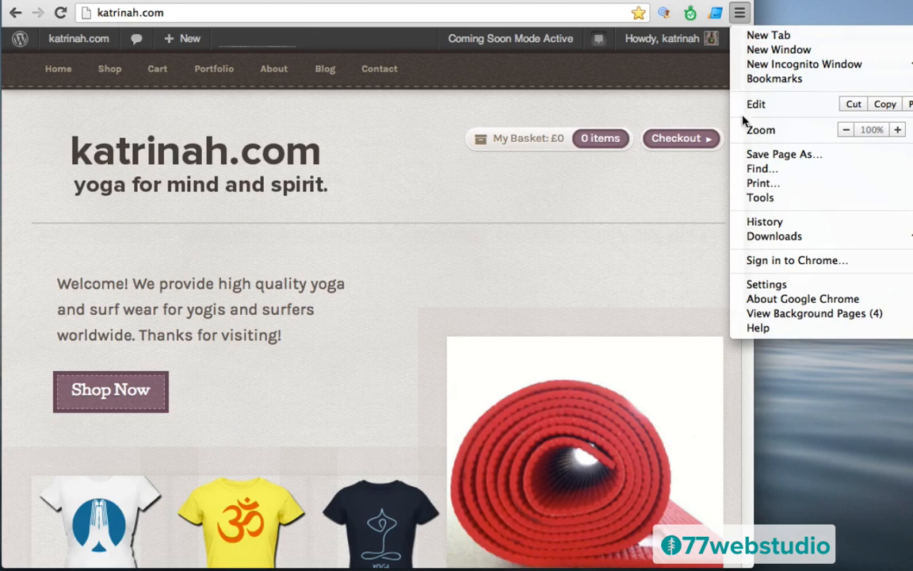
mouse_move(758, 203)
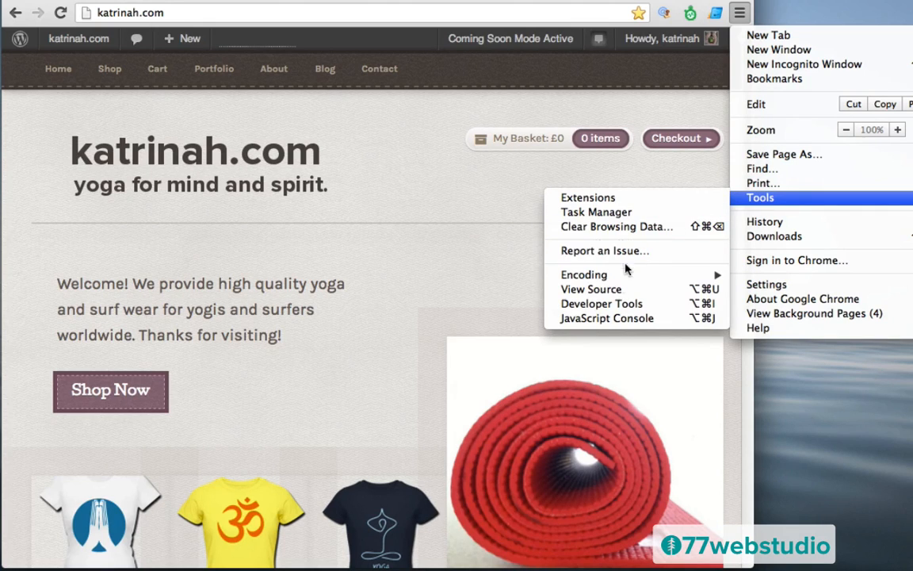
click(584, 304)
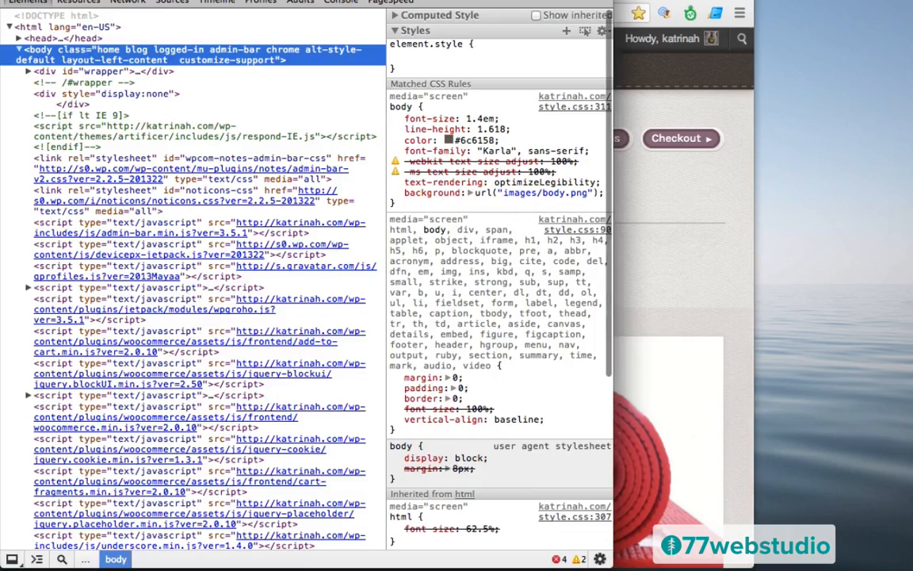
drag(444, 1, 723, 1)
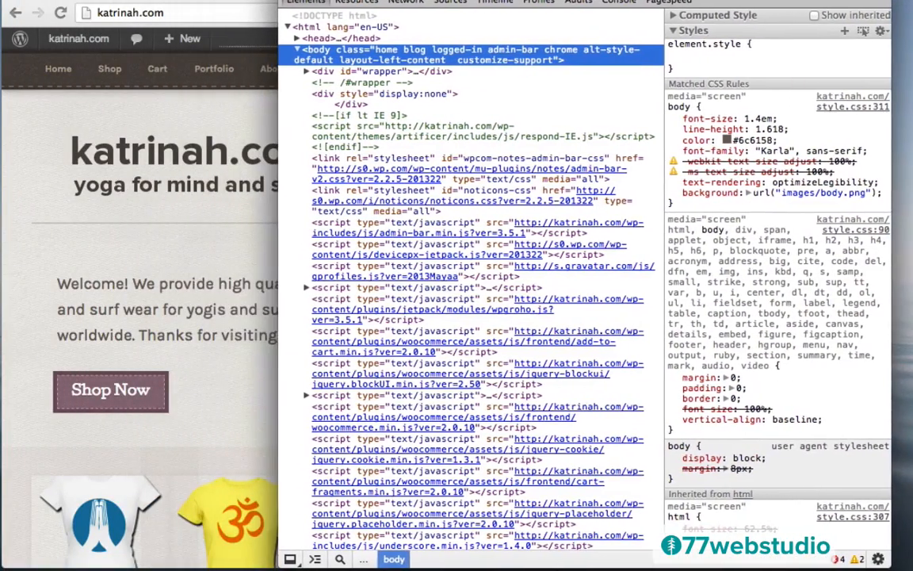
drag(396, 2, 249, 315)
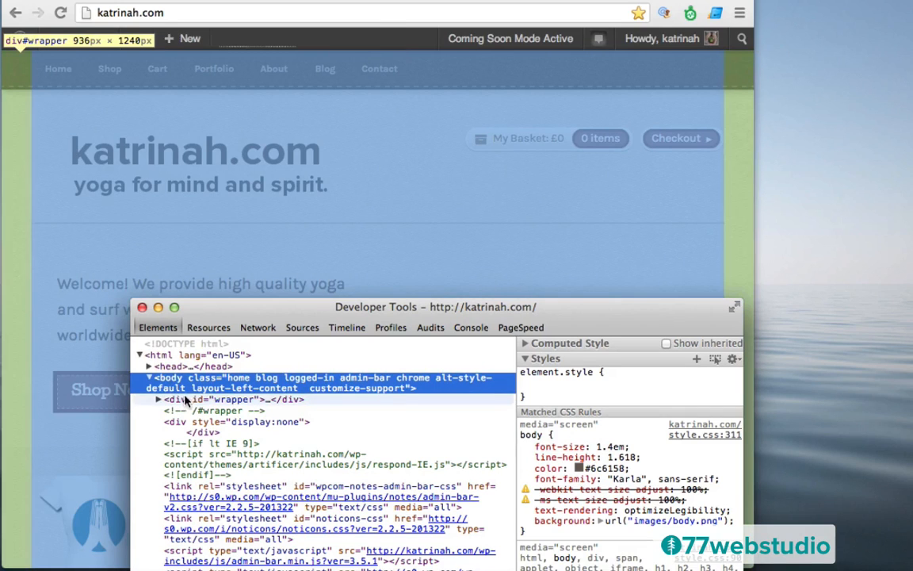
- Expand div#wrapper and the header, then select nav#navigation to see its 2.618em bottom margin
click(183, 405)
click(158, 400)
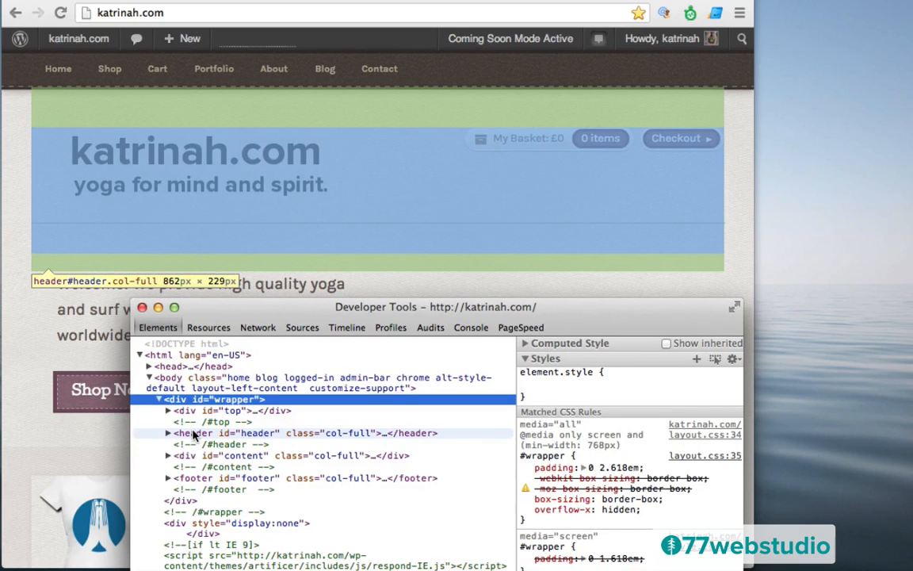
click(193, 435)
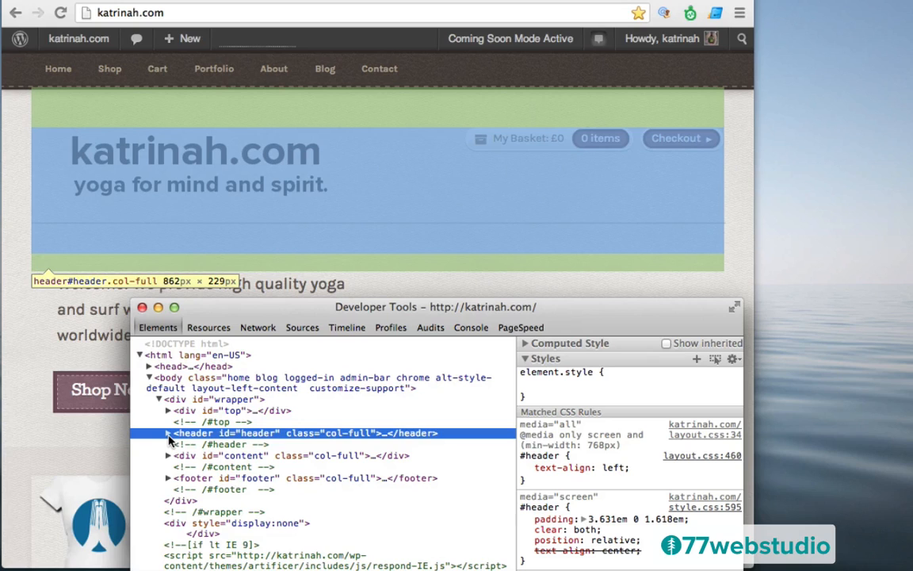
click(168, 434)
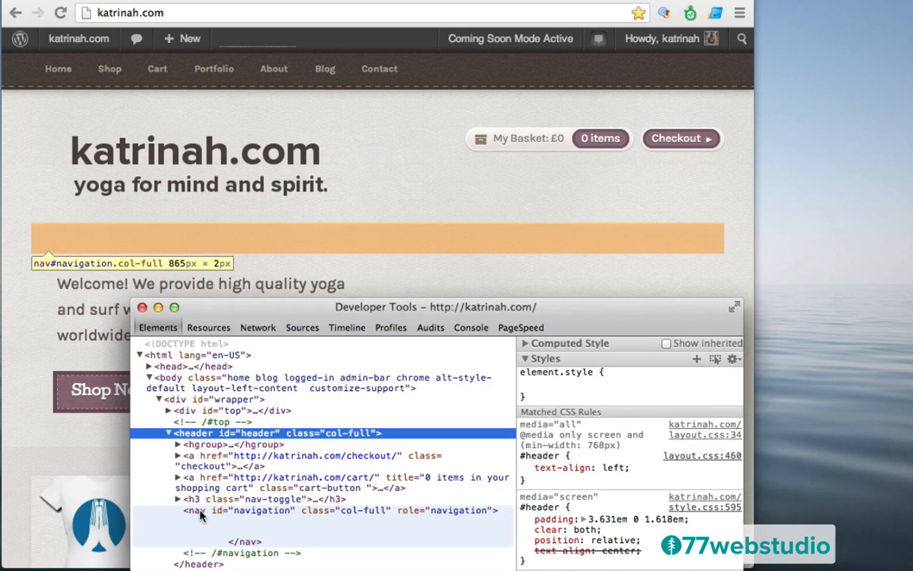
click(200, 515)
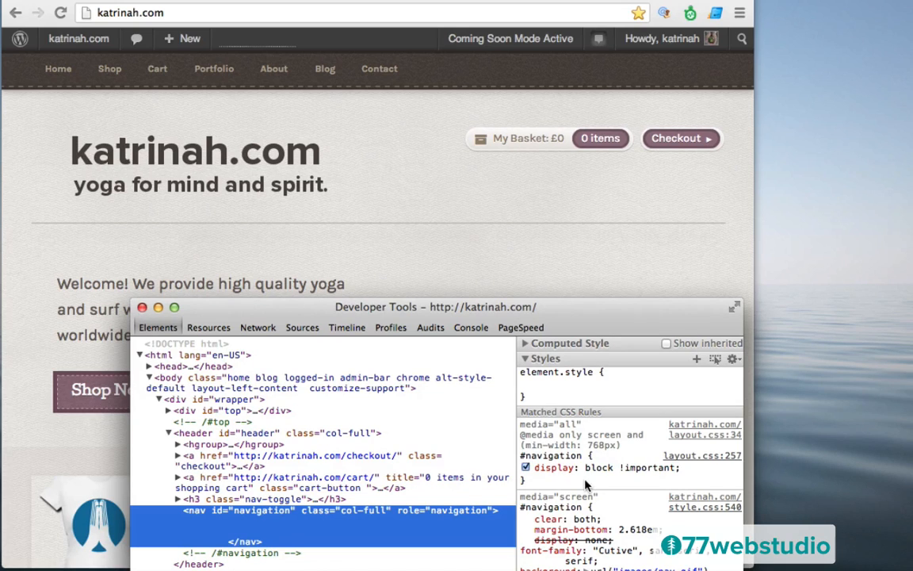
- Change the #navigation margin-bottom from 2.618em to 0em in DevTools, then close DevTools
scroll(586, 485, down, 3)
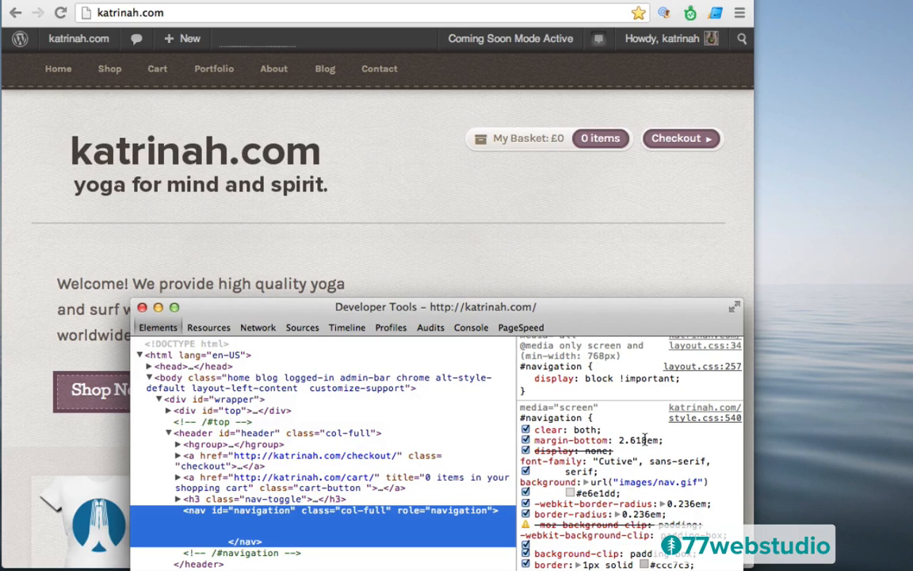
click(645, 439)
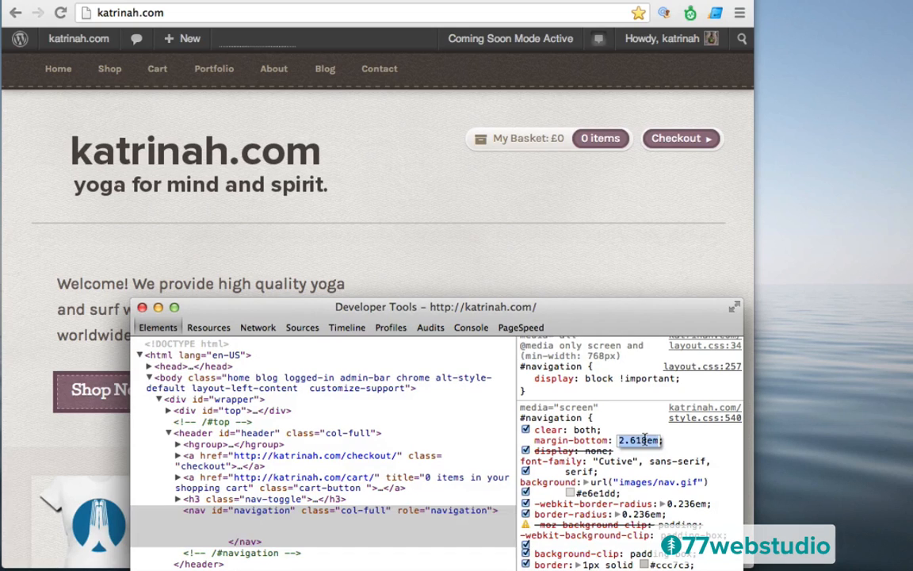
click(646, 439)
key(BackSpace)
key(BackSpace)
key(BackSpace)
key(BackSpace)
key(BackSpace)
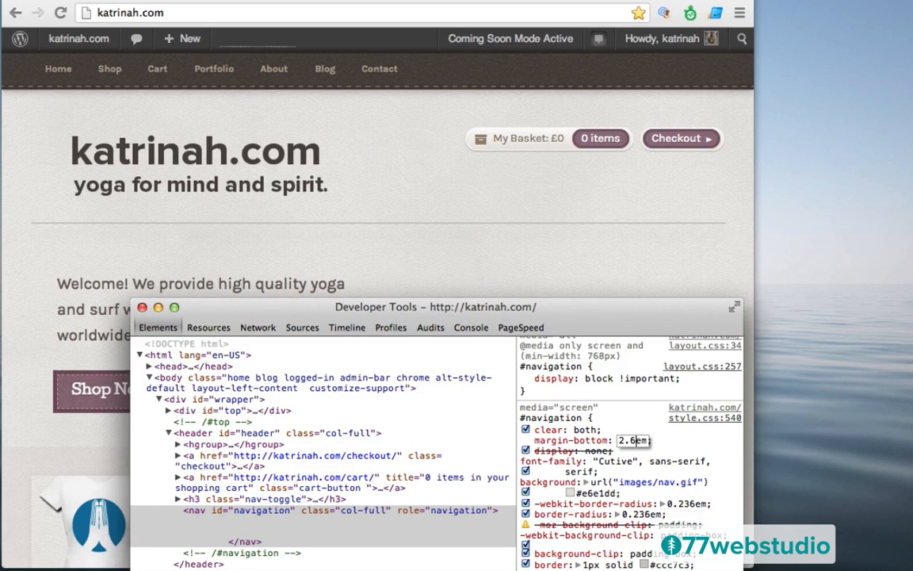
text(0)
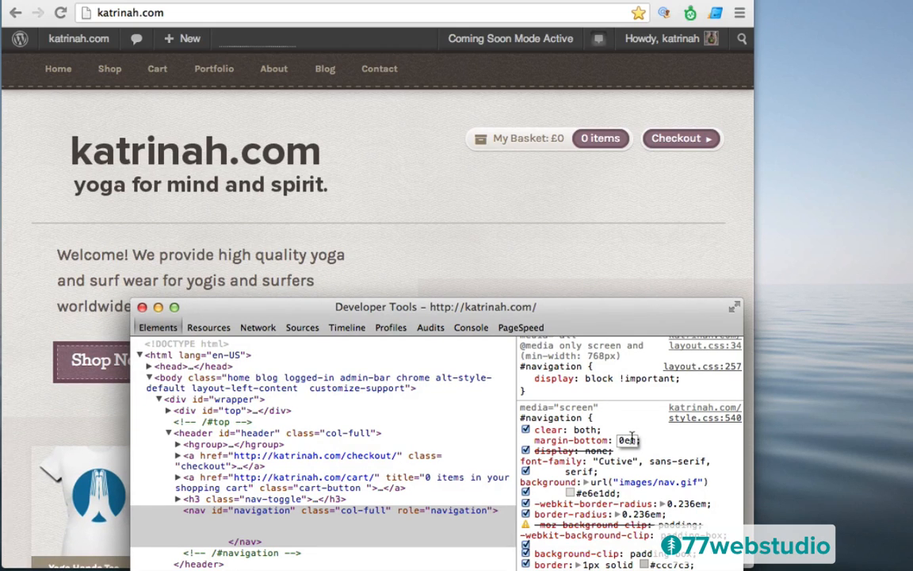
drag(568, 306, 532, 277)
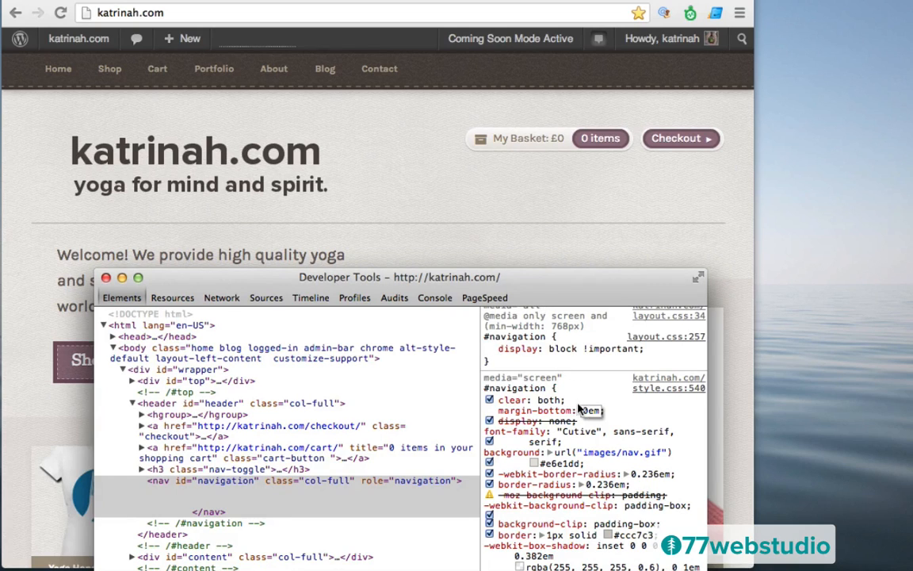
drag(557, 388, 483, 385)
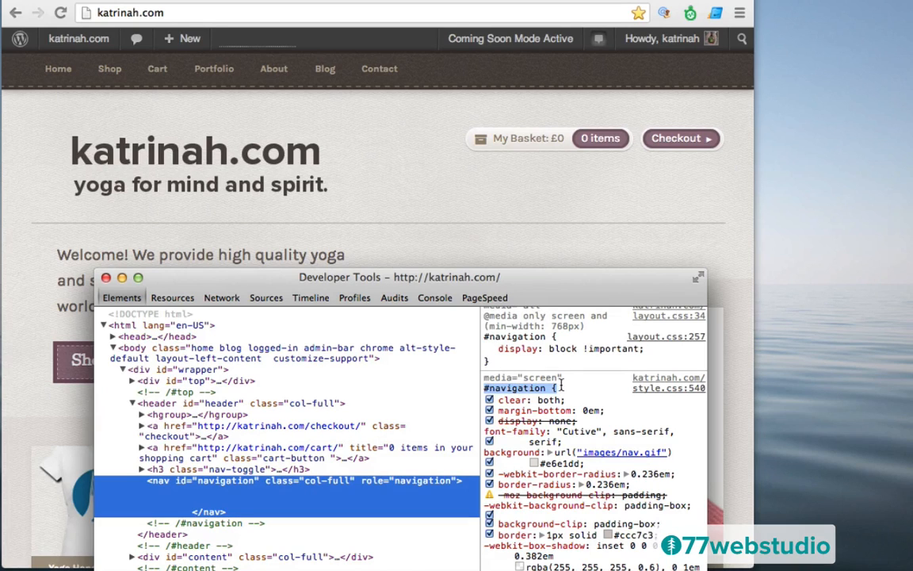
click(106, 279)
- Reload the homepage and return via the Dashboard to the Artificer Theme Options
key(super+r)
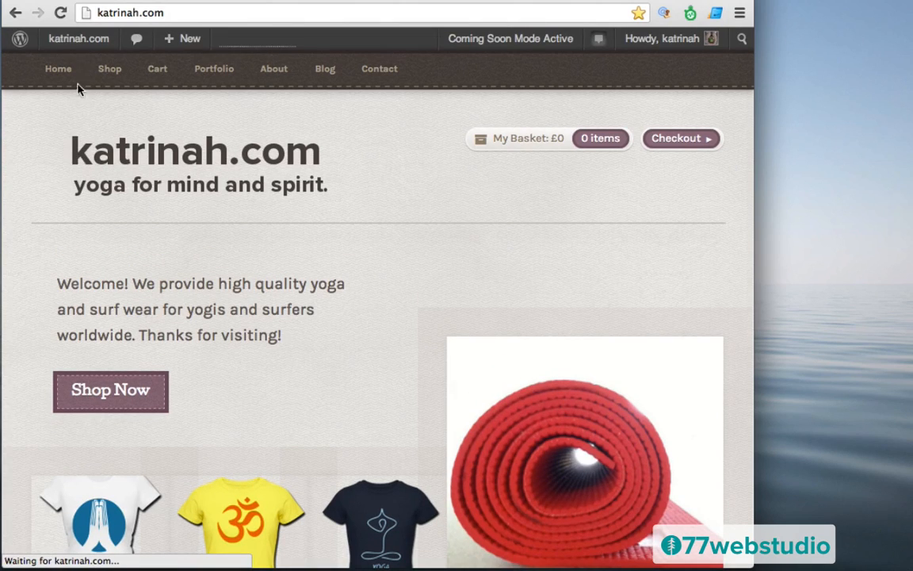
mouse_move(67, 42)
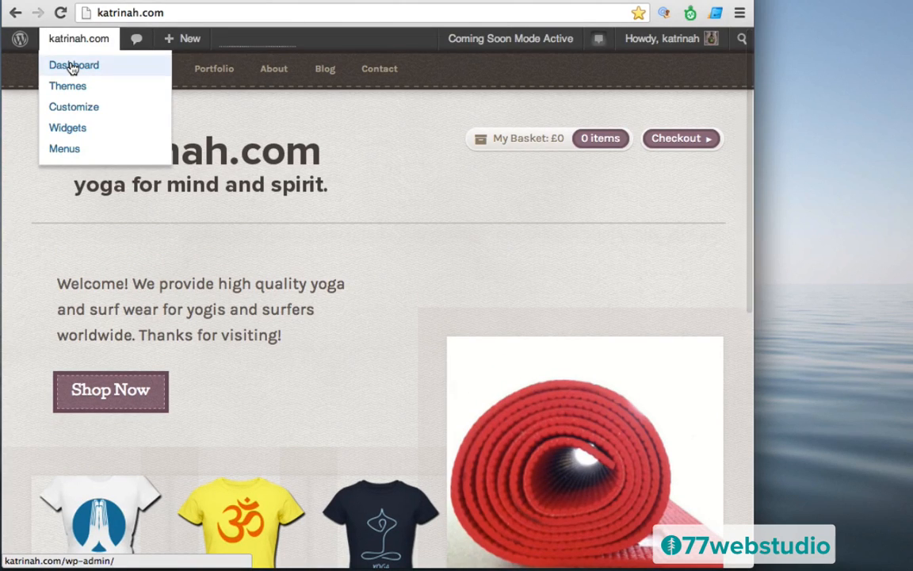
click(72, 67)
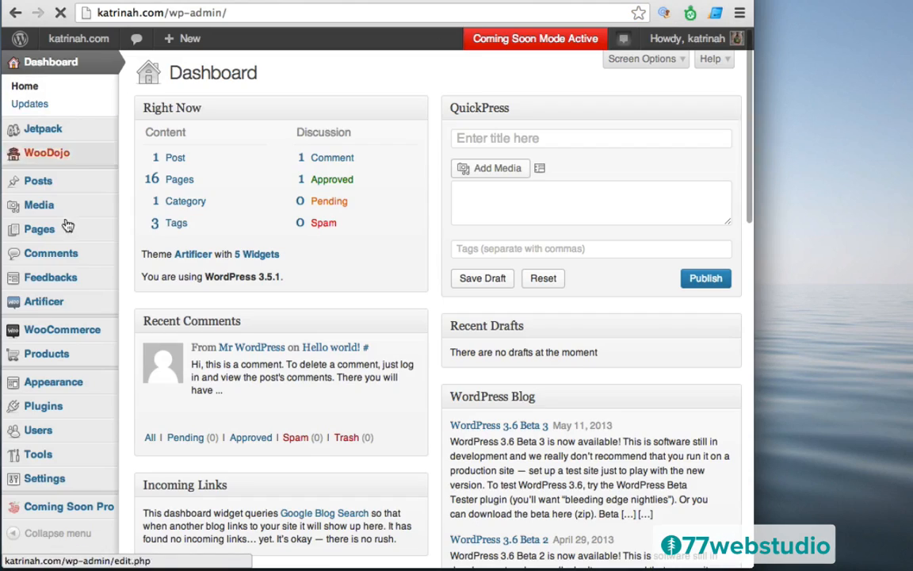
mouse_move(41, 308)
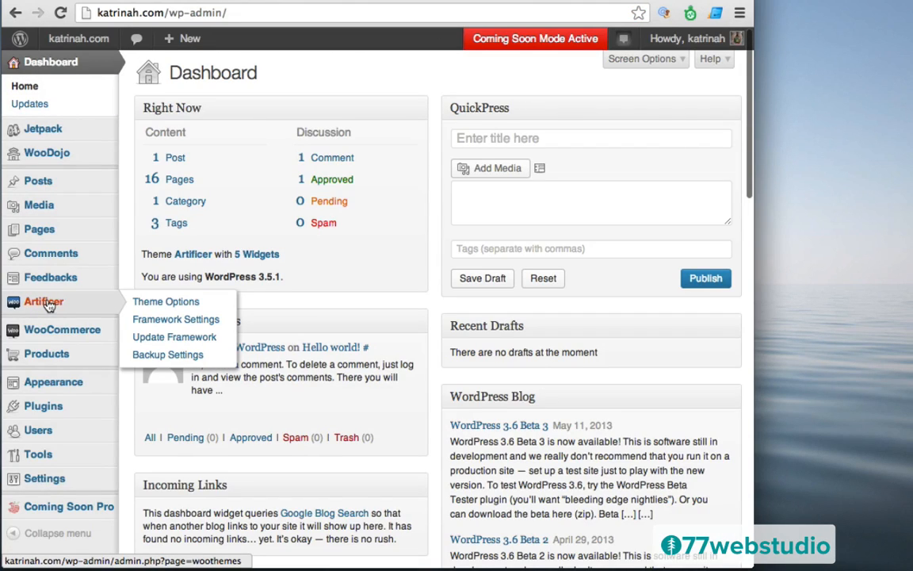
click(48, 304)
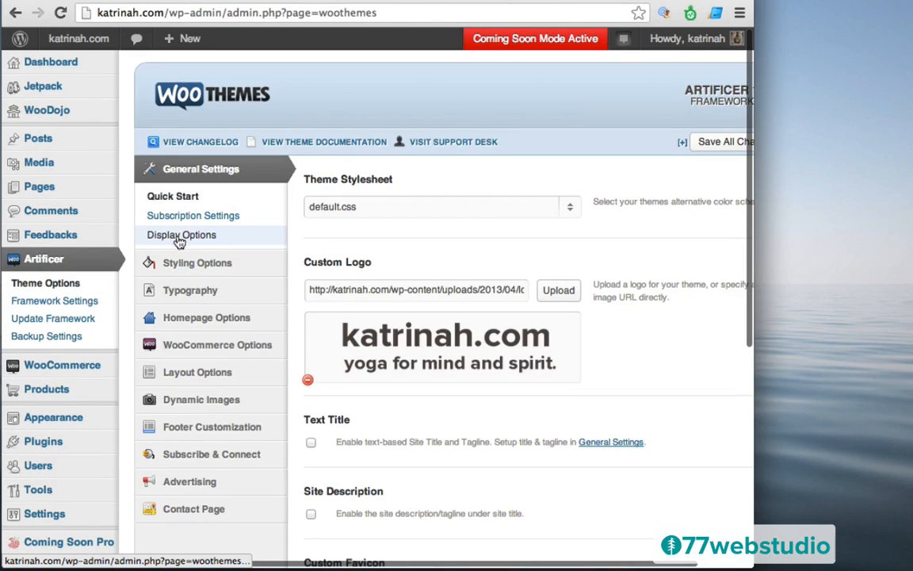
- Append '#navigation { margin-bottom: 0em; }' to the Custom CSS and save all changes
click(181, 236)
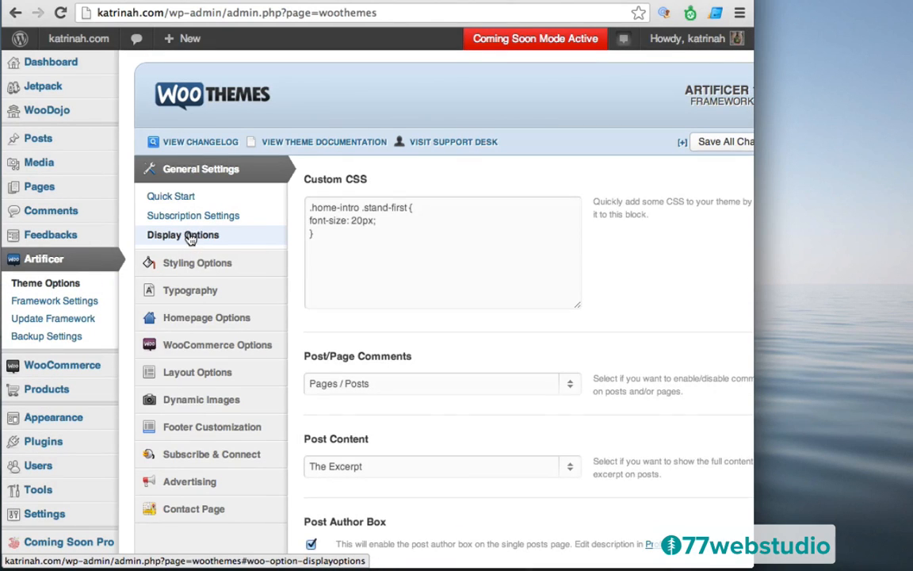
click(323, 234)
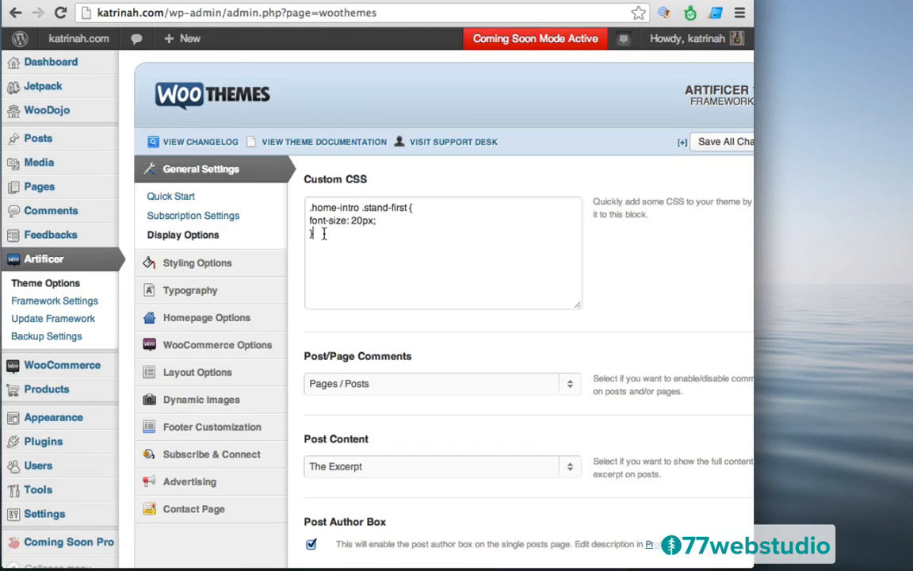
key(Return)
key(Return)
text(#navigation {)
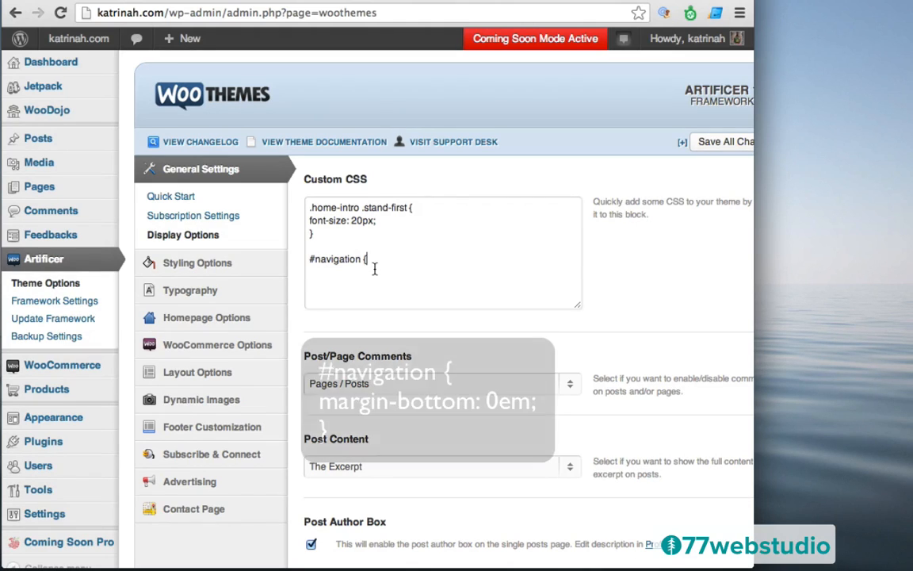
key(Return)
text(margin)
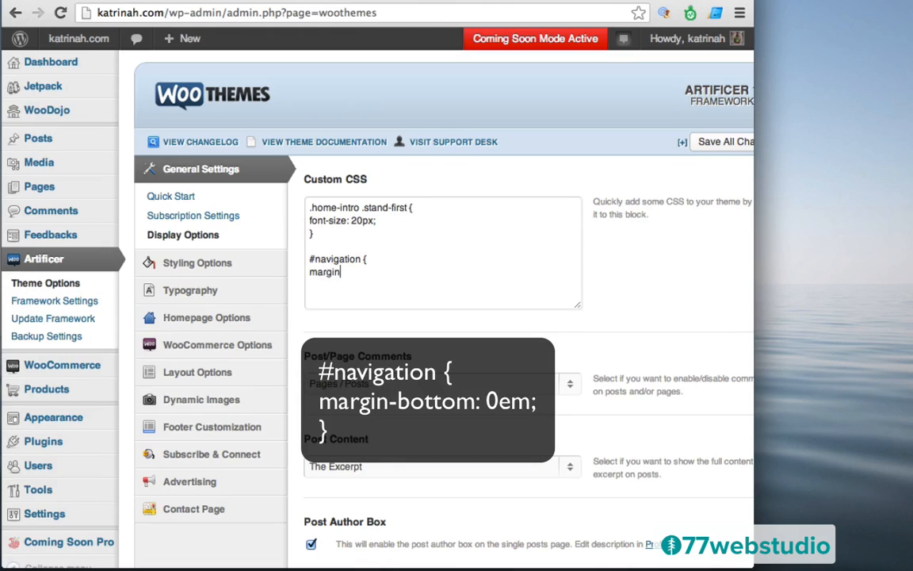
text(-bottom: 0em; )
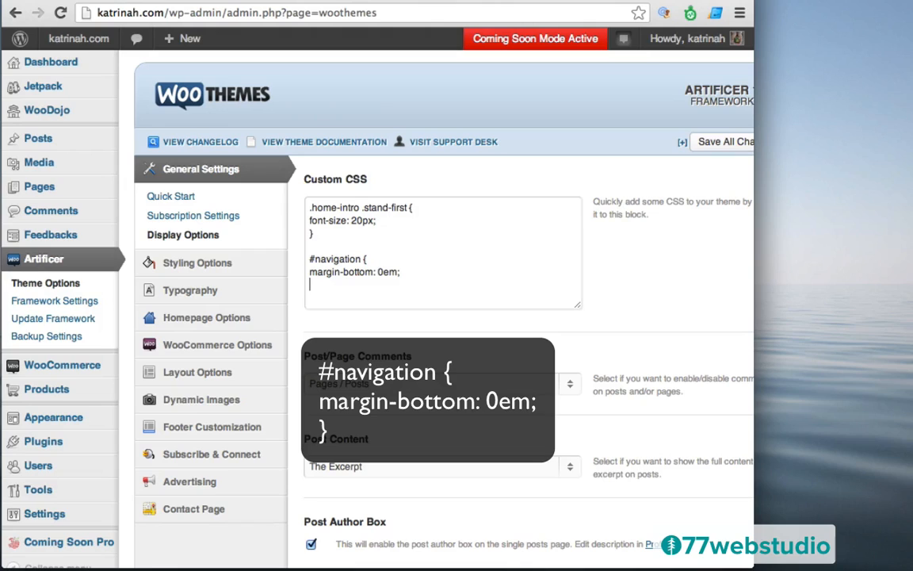
text(})
drag(752, 562, 833, 562)
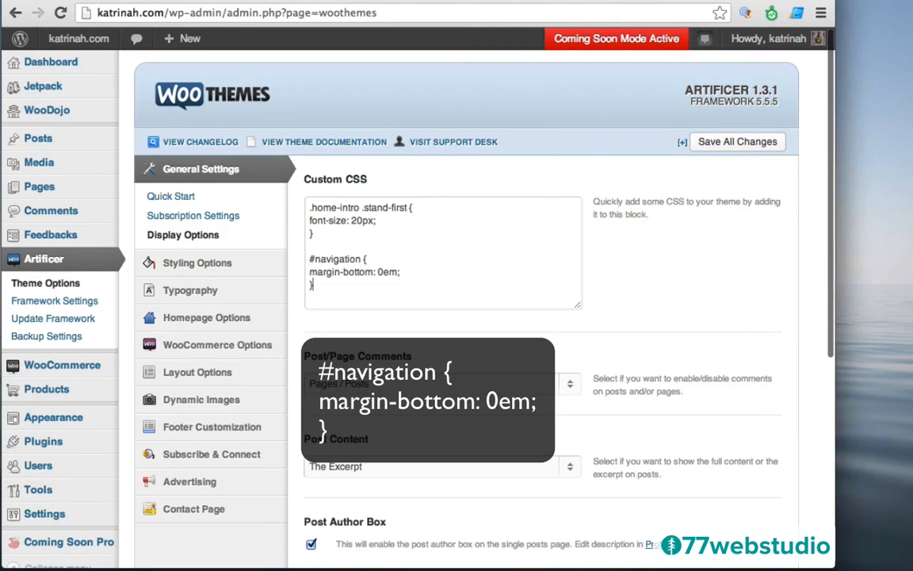
click(723, 145)
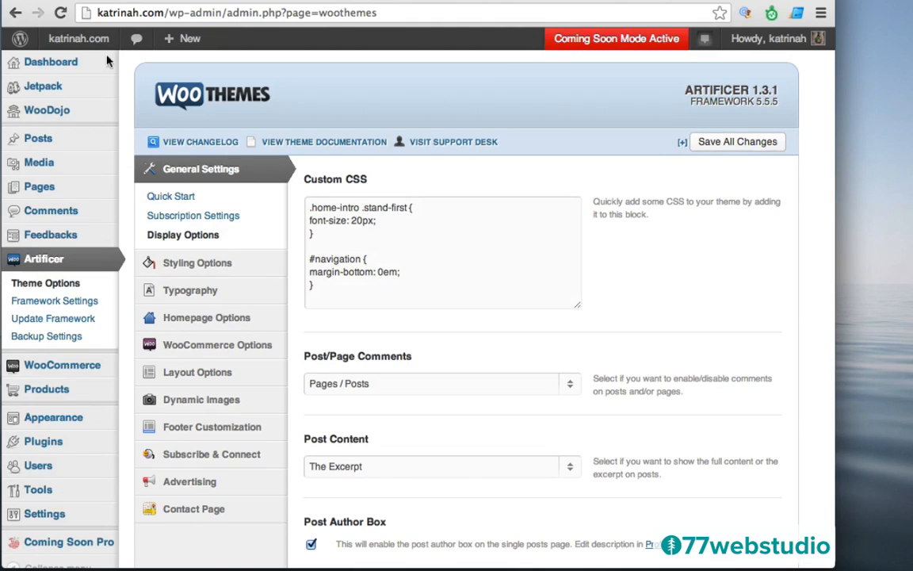
- Visit the live katrinah.com homepage and scroll down to check the welcome text spacing under the header
mouse_move(72, 55)
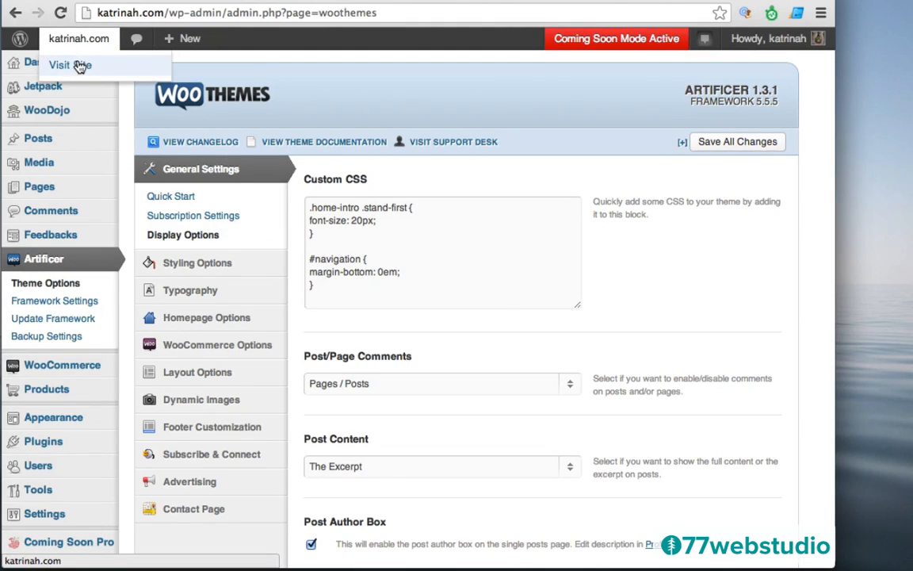
click(79, 66)
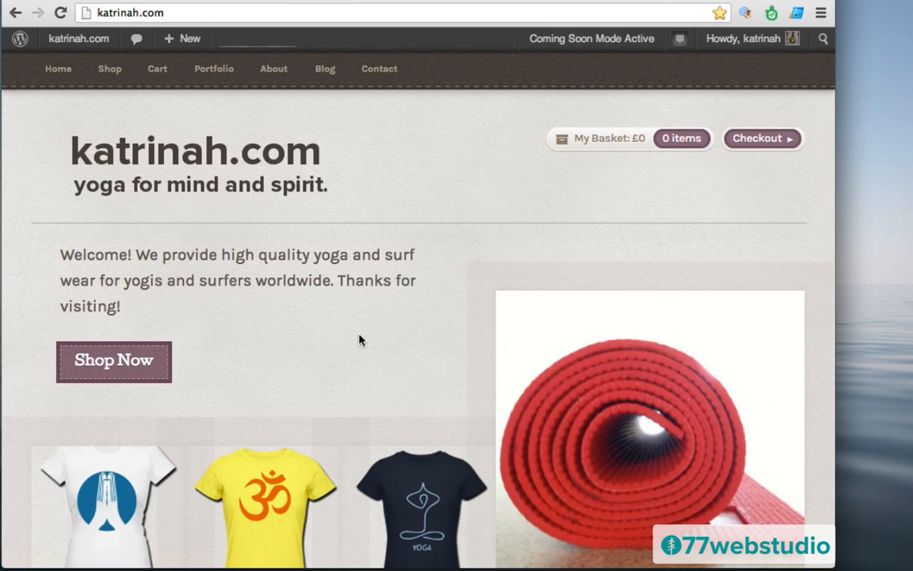
scroll(359, 340, down, 10)
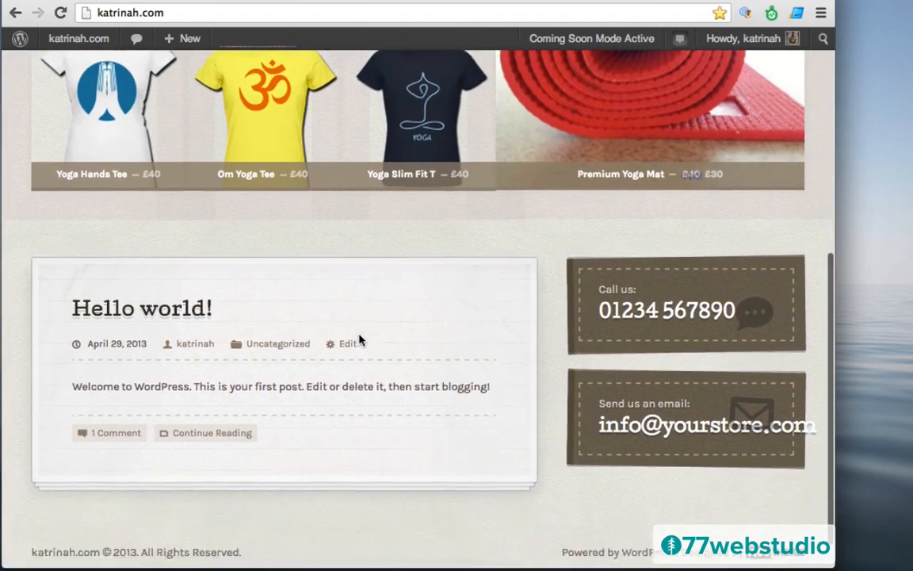
scroll(359, 340, down, 2)
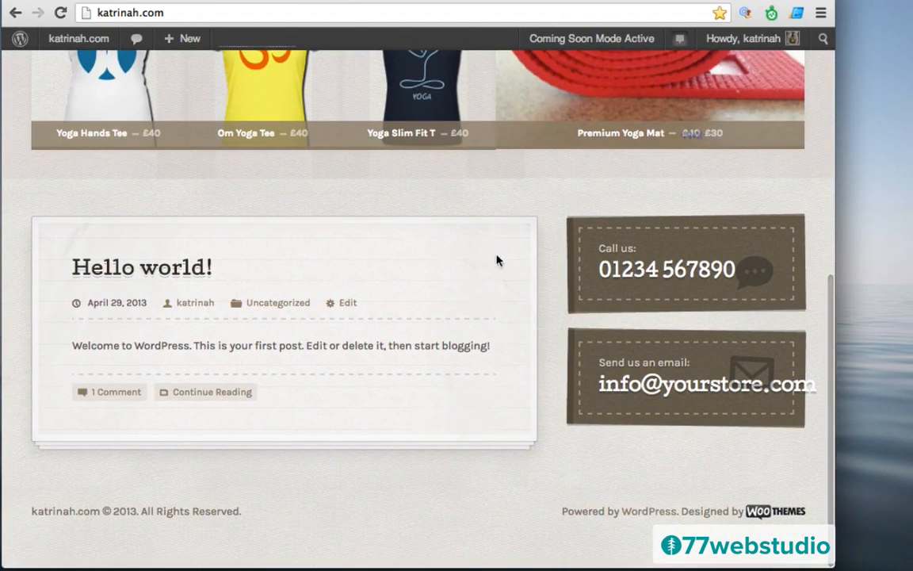
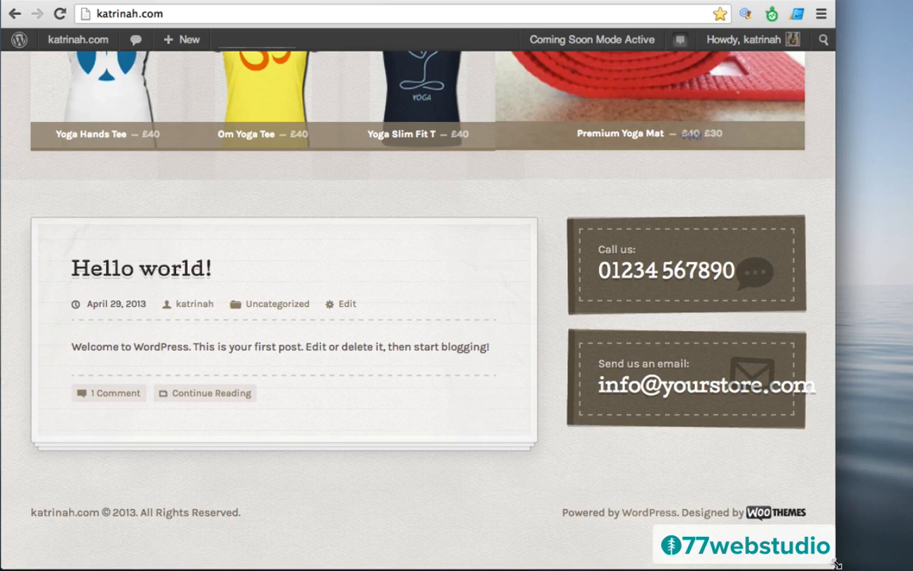
- Narrow the browser window and open Chrome's Developer Tools beside the katrinah.com page
drag(835, 565, 752, 565)
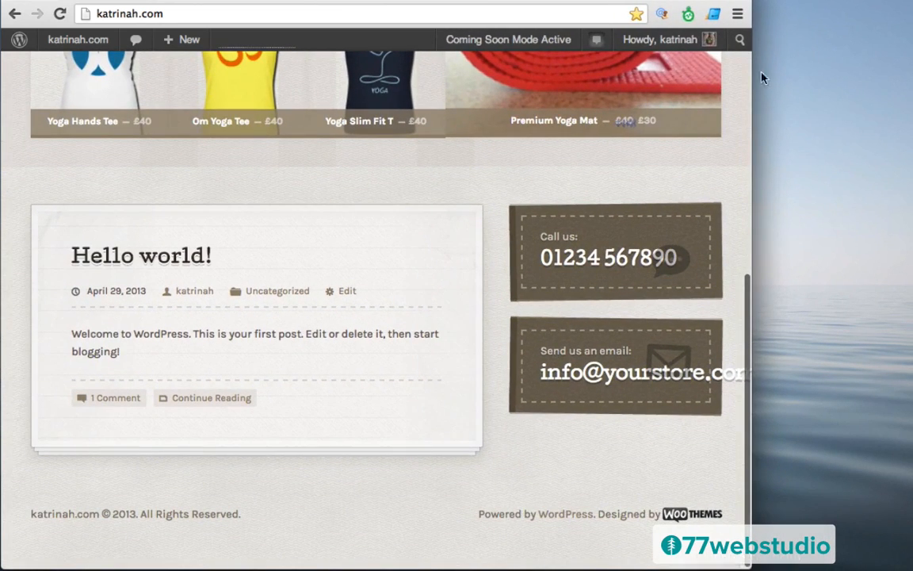
click(737, 14)
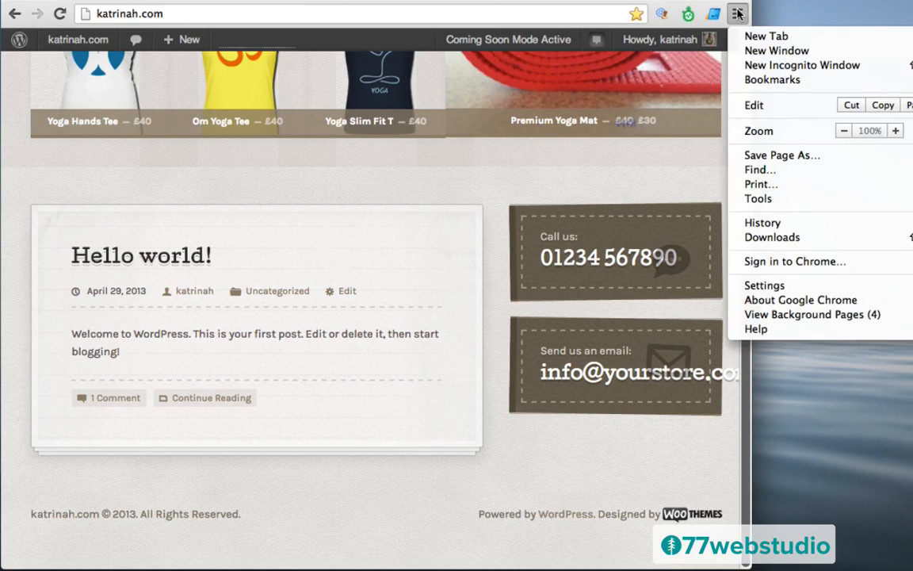
mouse_move(758, 200)
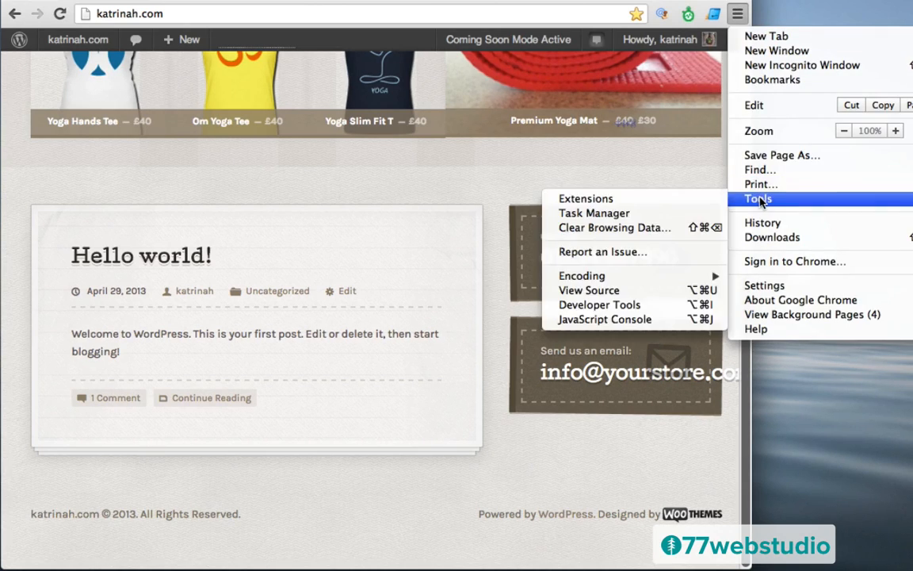
click(568, 310)
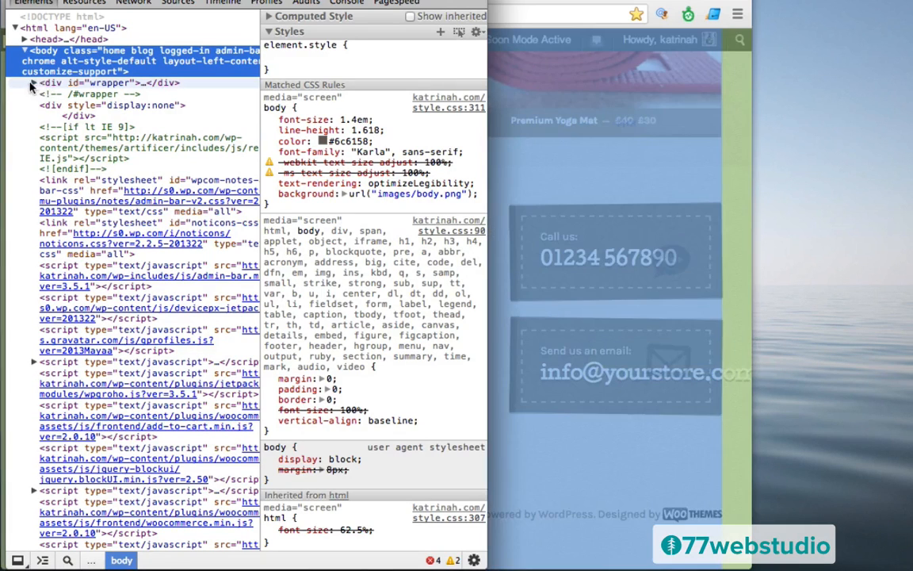
- Expand the wrapper, content and sidebar elements in the Elements panel
click(49, 82)
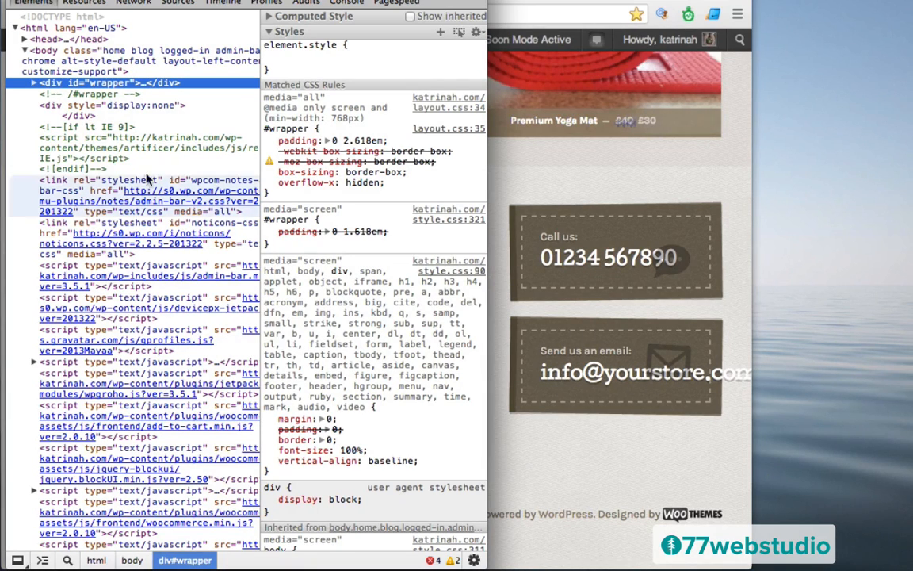
click(34, 83)
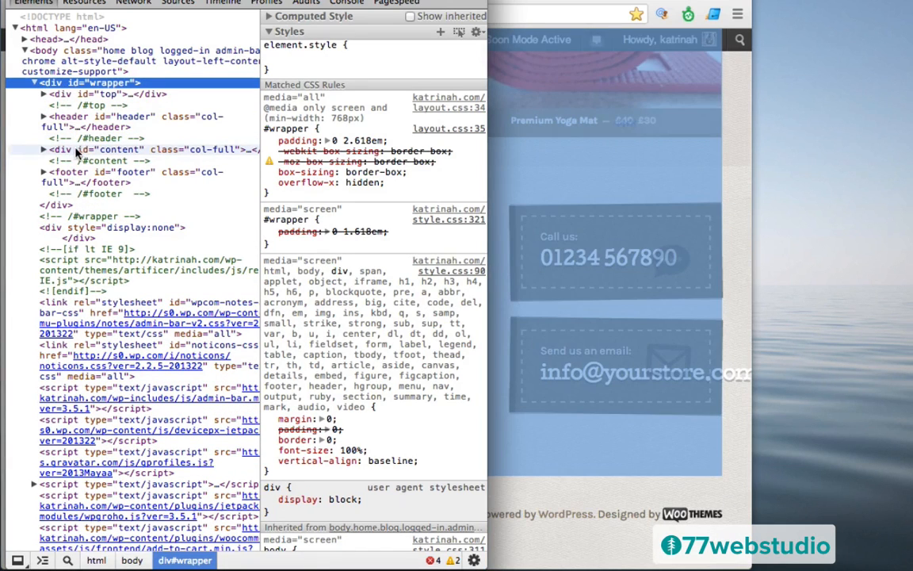
click(72, 150)
click(43, 150)
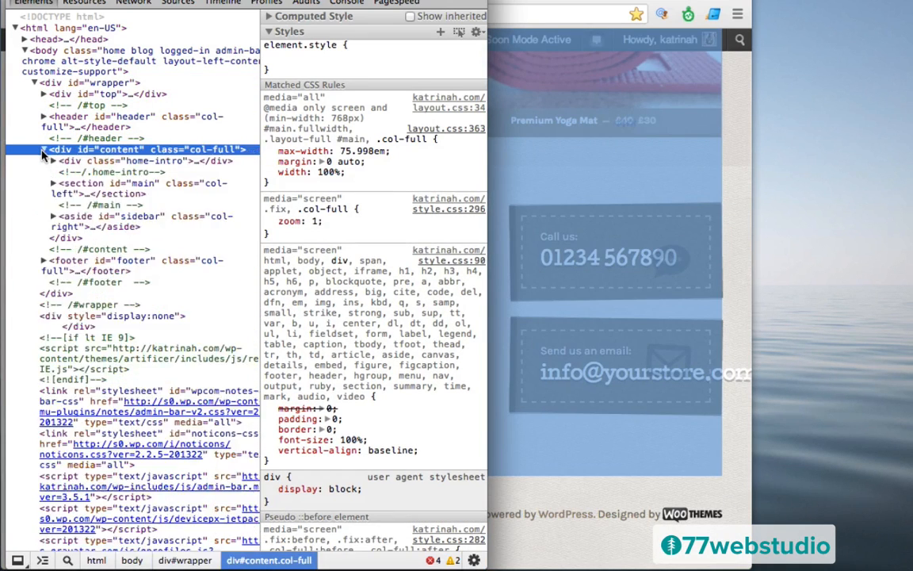
click(54, 217)
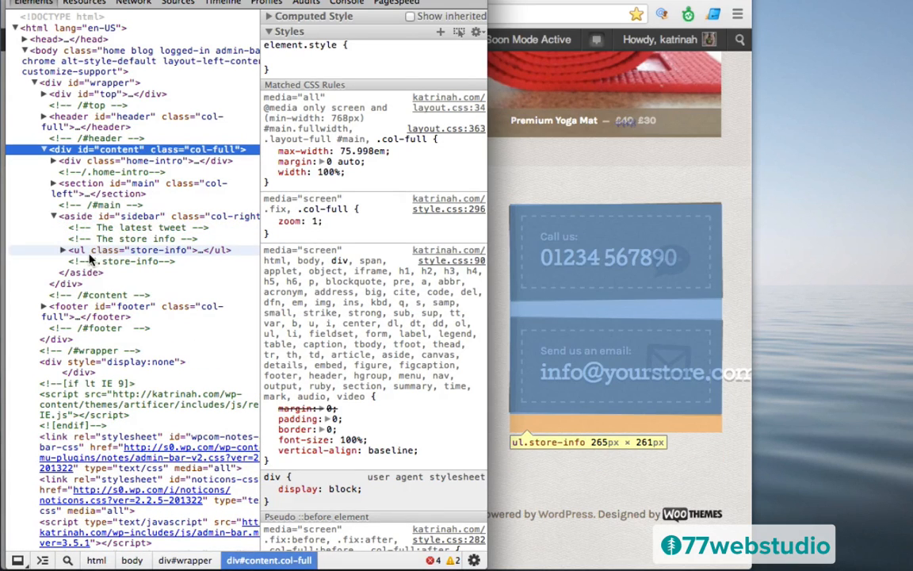
- Expand store-info, the email item and its inner box, then select the mailto link
click(89, 250)
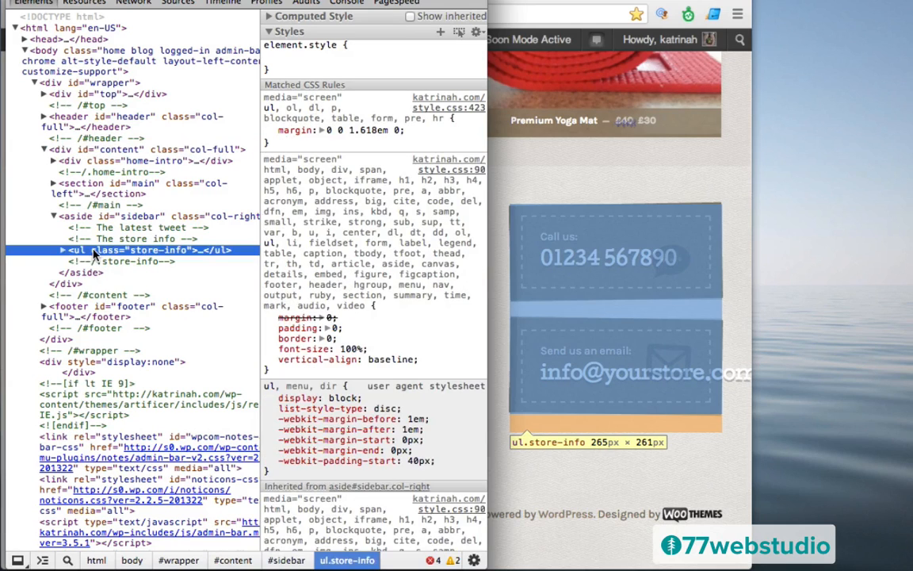
click(62, 252)
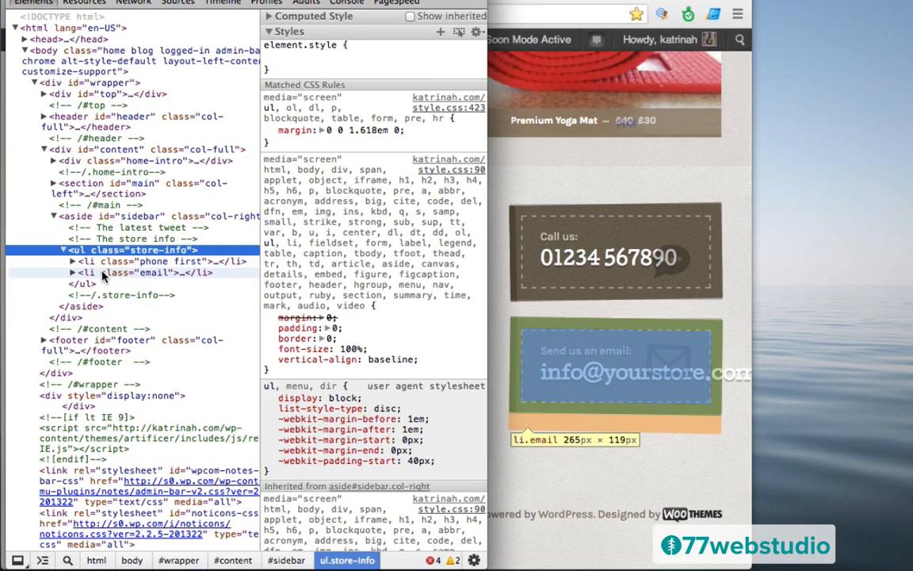
click(101, 273)
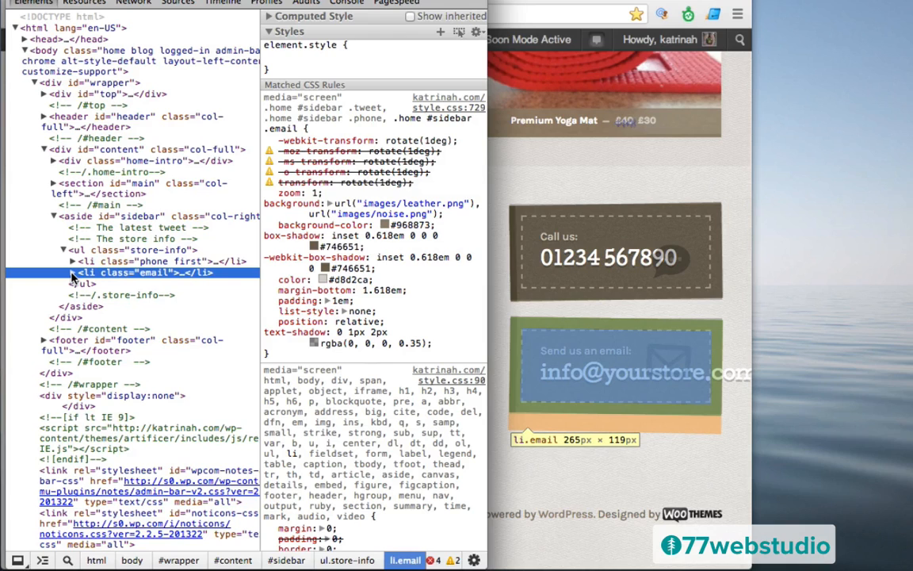
click(72, 273)
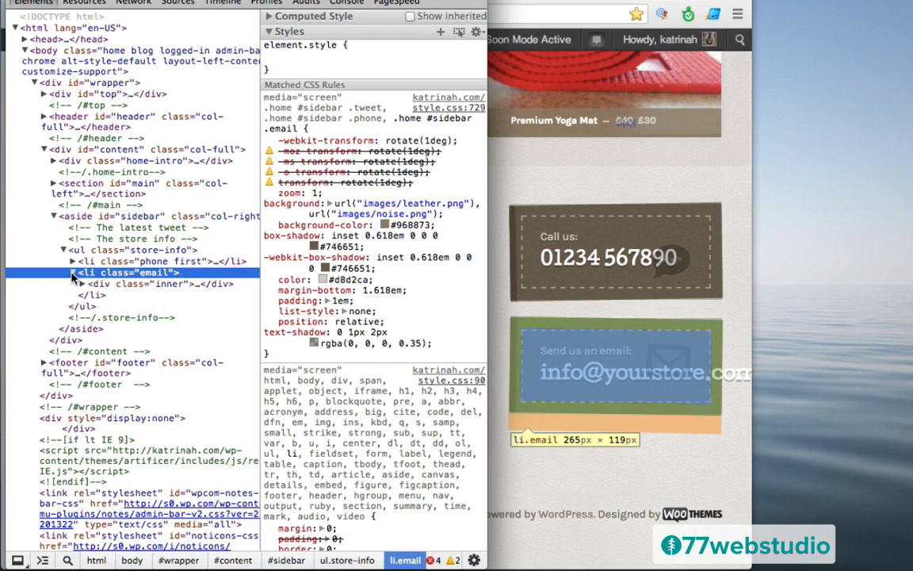
click(109, 287)
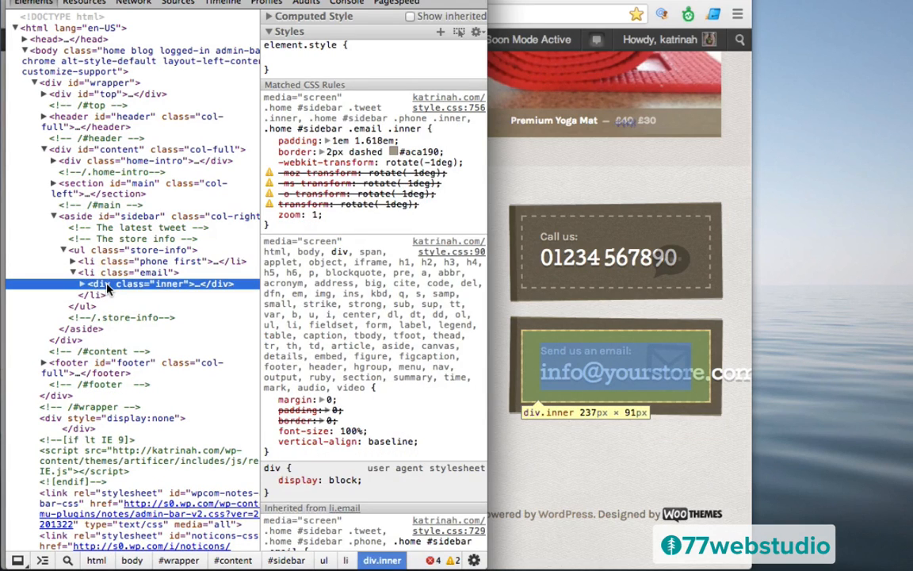
click(82, 284)
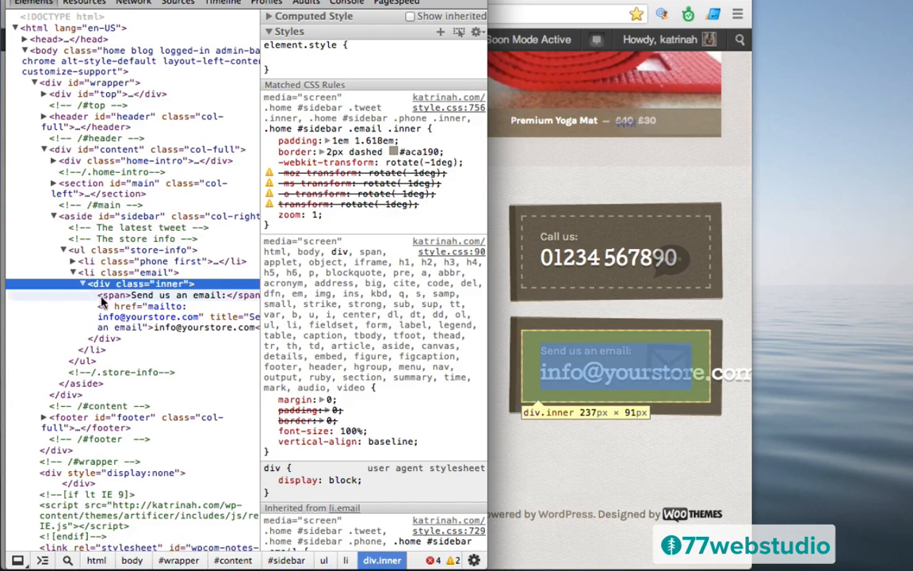
click(100, 308)
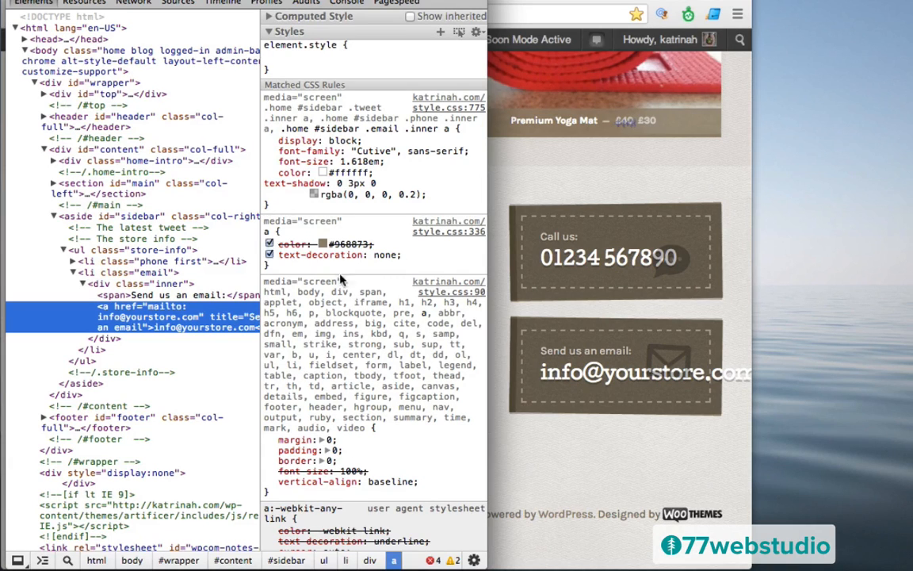
- Check the email link's computed font-size of 23px
click(269, 17)
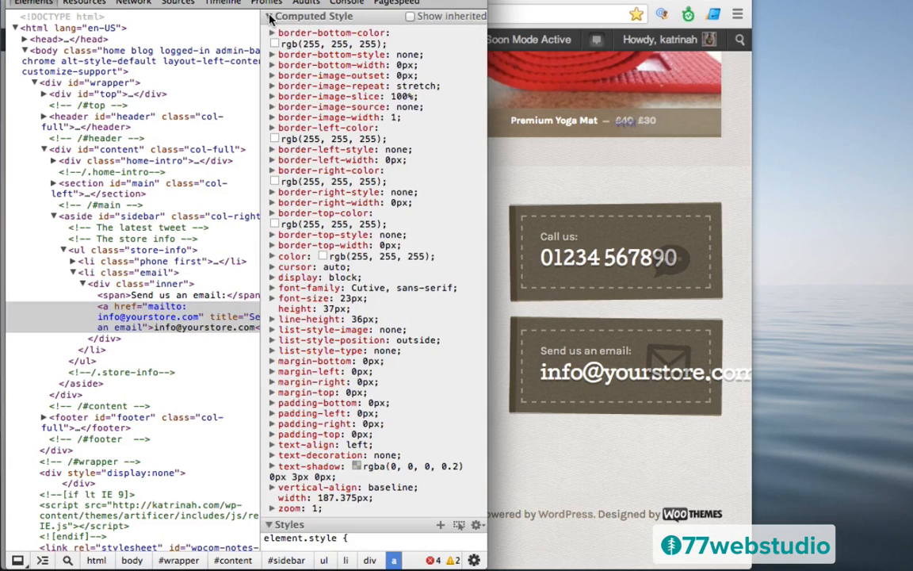
scroll(305, 290, down, 5)
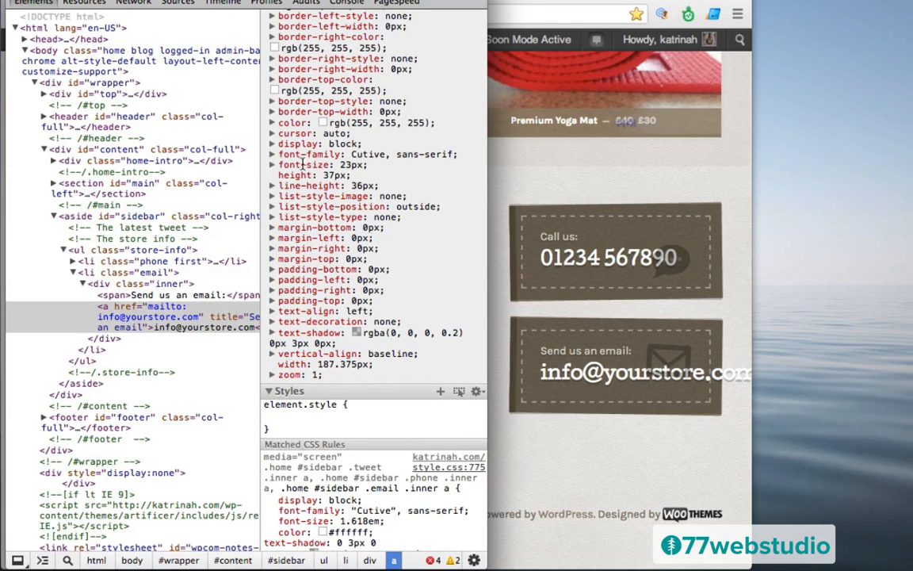
drag(368, 165, 279, 164)
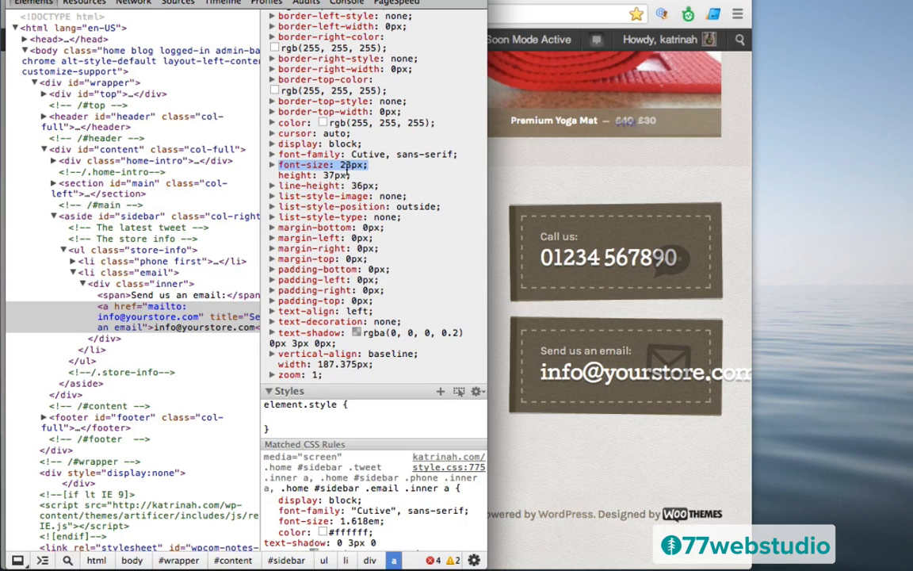
- Select the .inner a rule's selector text in the Matched CSS Rules
scroll(317, 349, down, 4)
scroll(338, 369, down, 4)
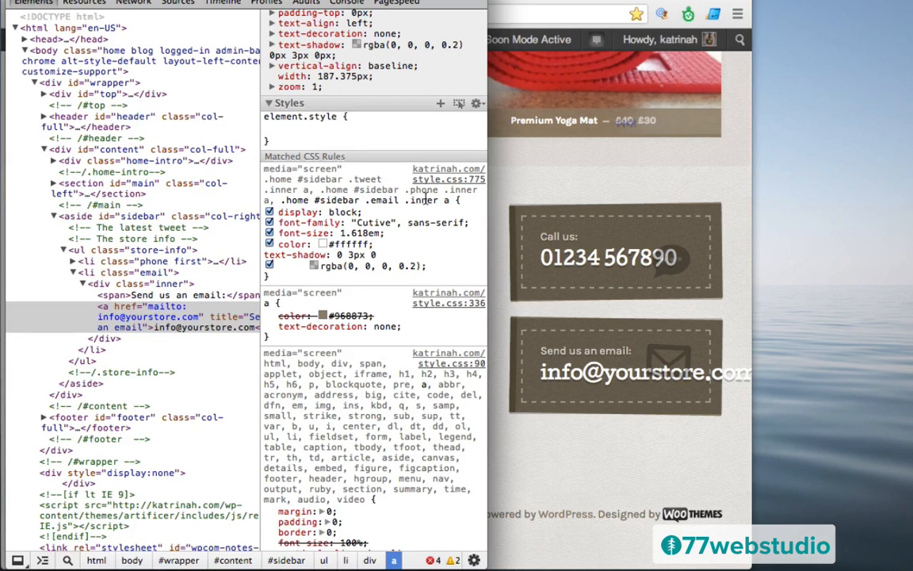
drag(464, 200, 266, 180)
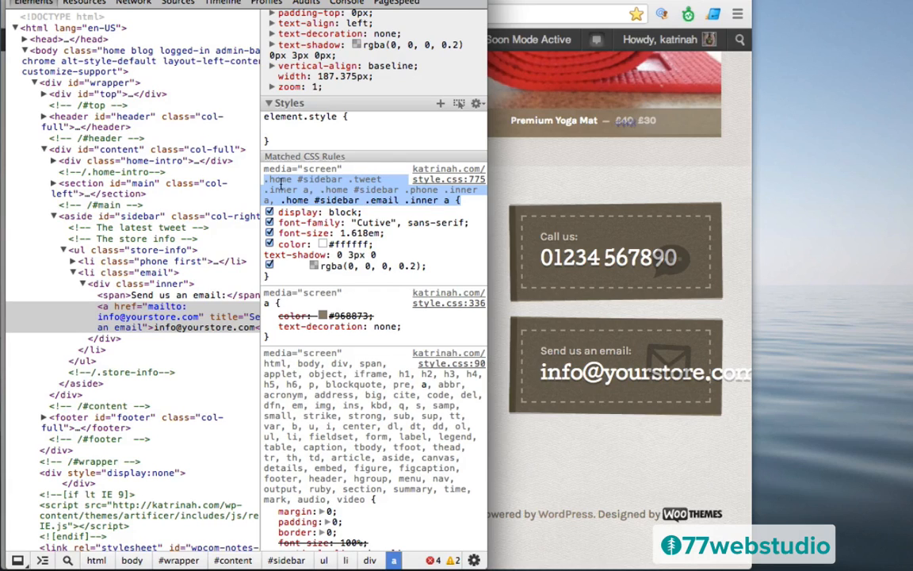
drag(282, 200, 302, 199)
drag(376, 200, 408, 201)
- Close DevTools and go via the Dashboard to the Artificer Display Options Custom CSS
click(14, 1)
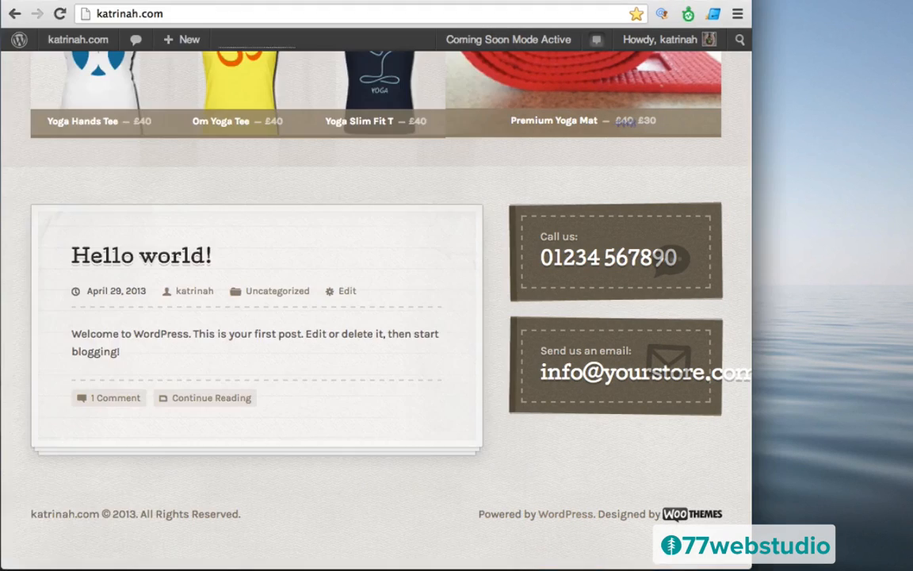
mouse_move(63, 42)
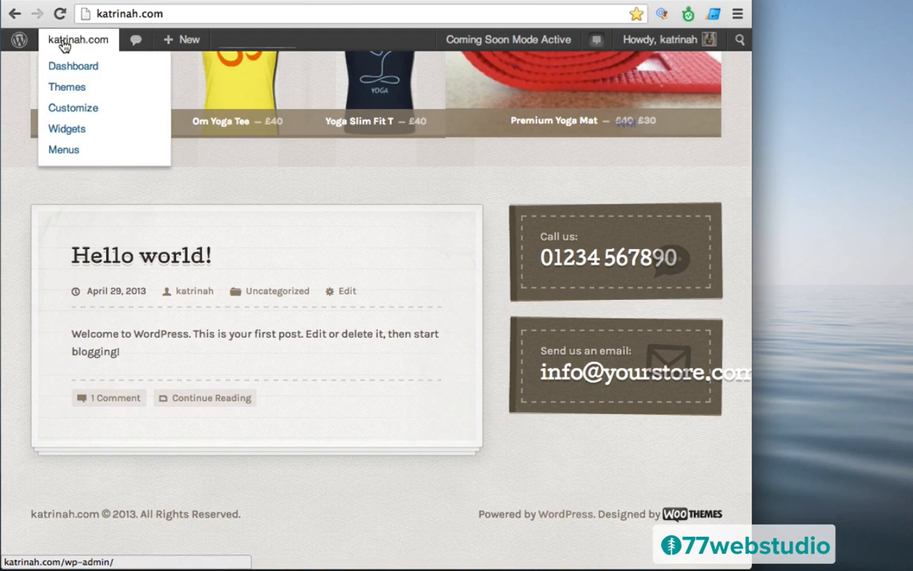
click(73, 67)
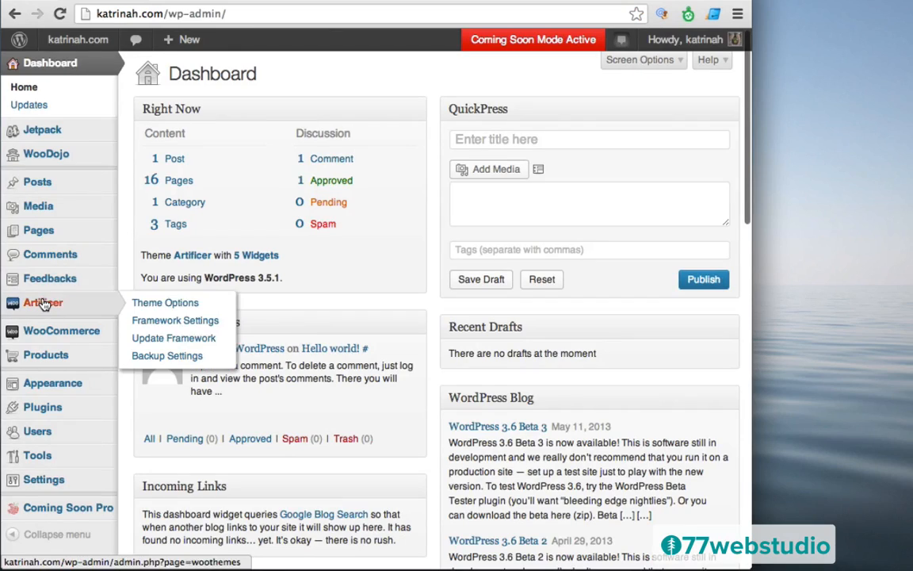
click(43, 305)
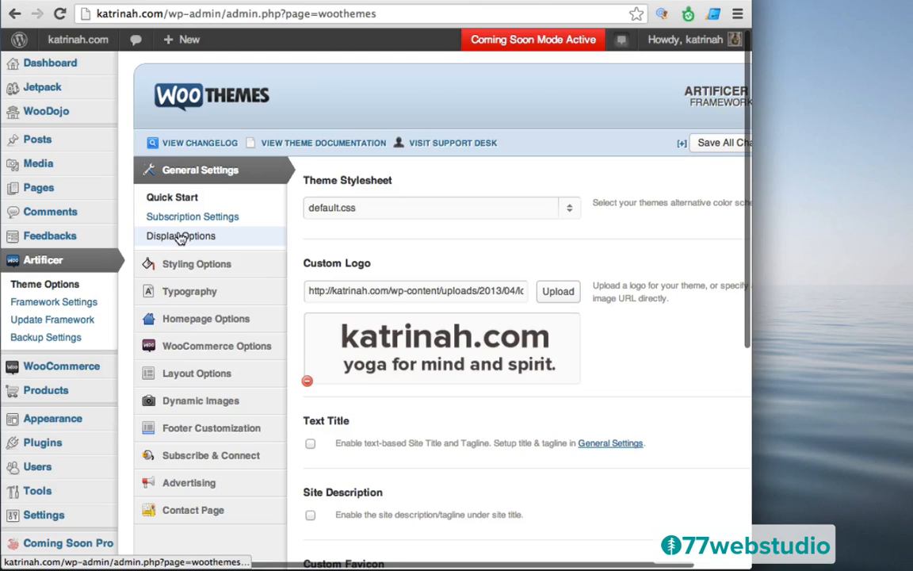
click(181, 237)
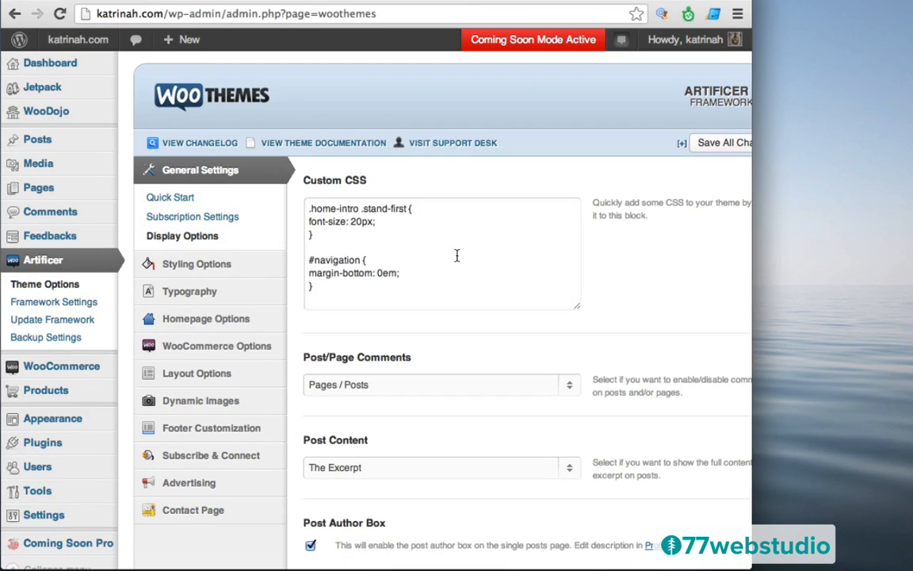
- Add a Custom CSS rule setting the sidebar tweet, phone and email links to 18px, and save
drag(577, 310, 600, 397)
click(318, 294)
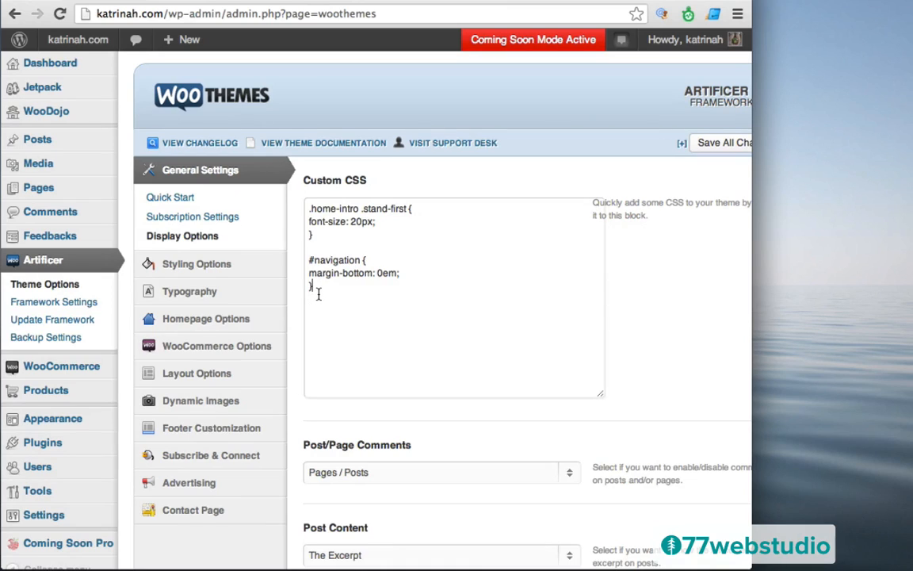
text(.home #sidebar .tweet .inner a, .home #sidebar .phone .inner a, .home #sidebar .email .inner a {)
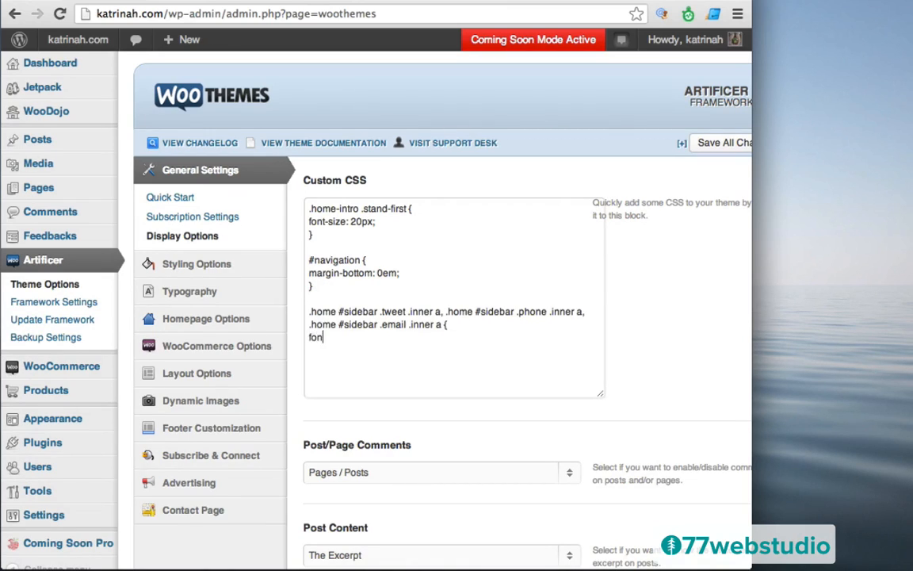
text(font-siz)
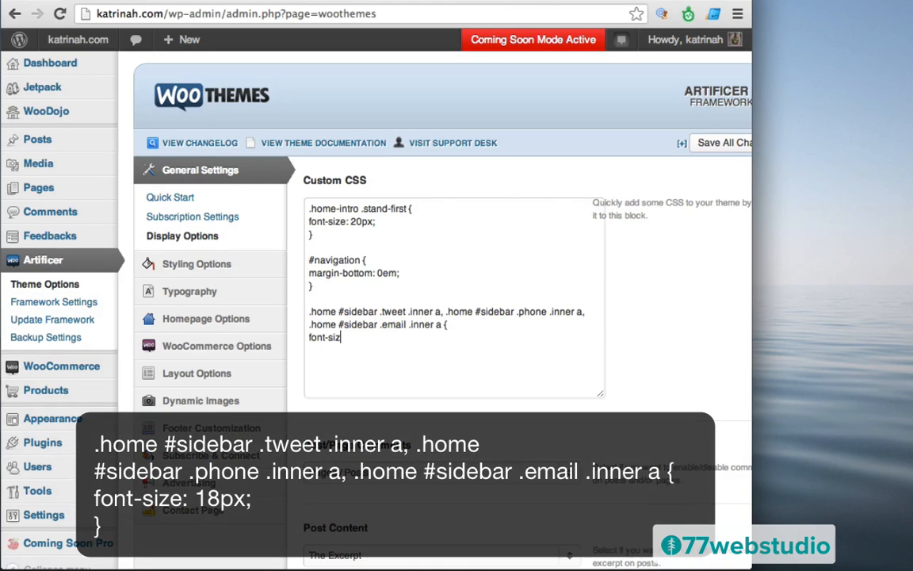
text(e: 18px;)
key(Return)
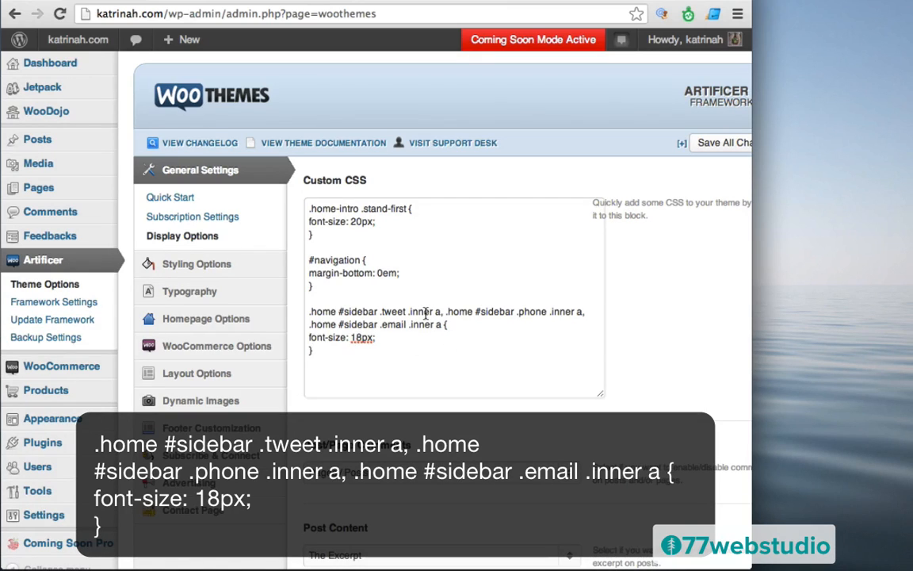
click(711, 144)
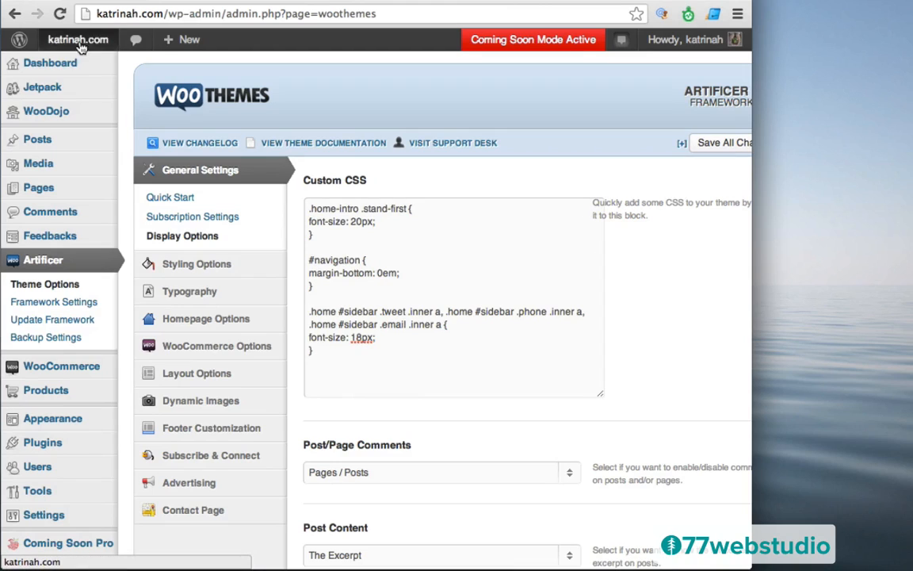
mouse_move(74, 36)
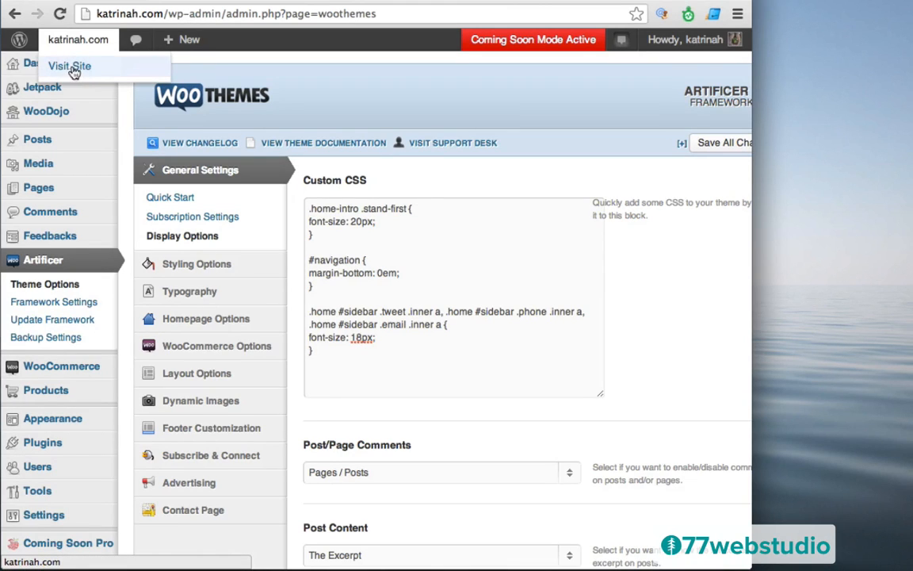
- Visit the live site and scroll down to check the 18px sidebar phone and email links
click(62, 69)
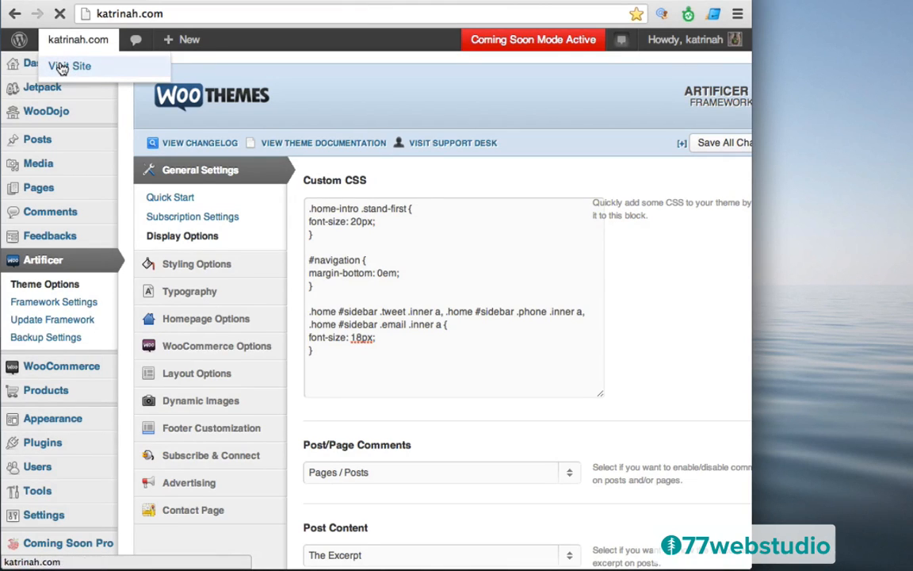
scroll(374, 282, down, 6)
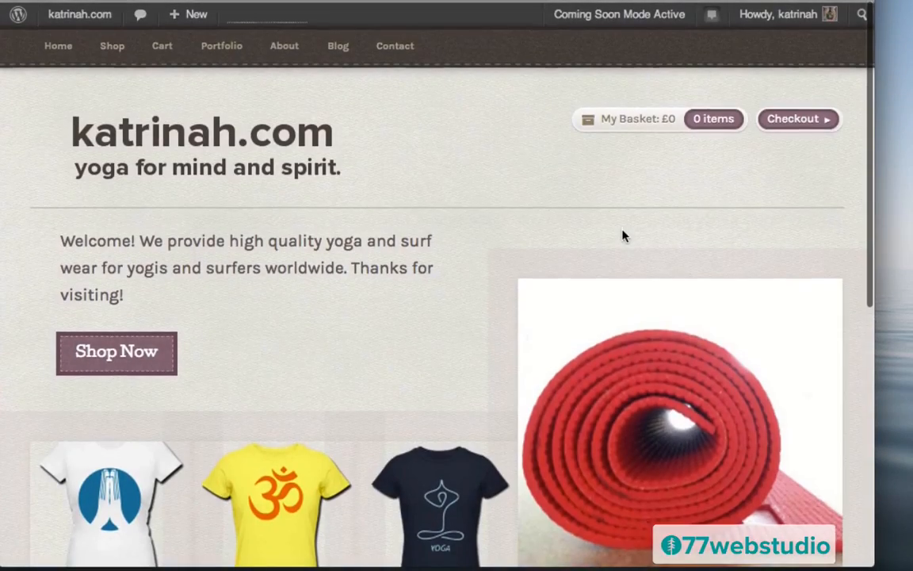
scroll(622, 235, down, 10)
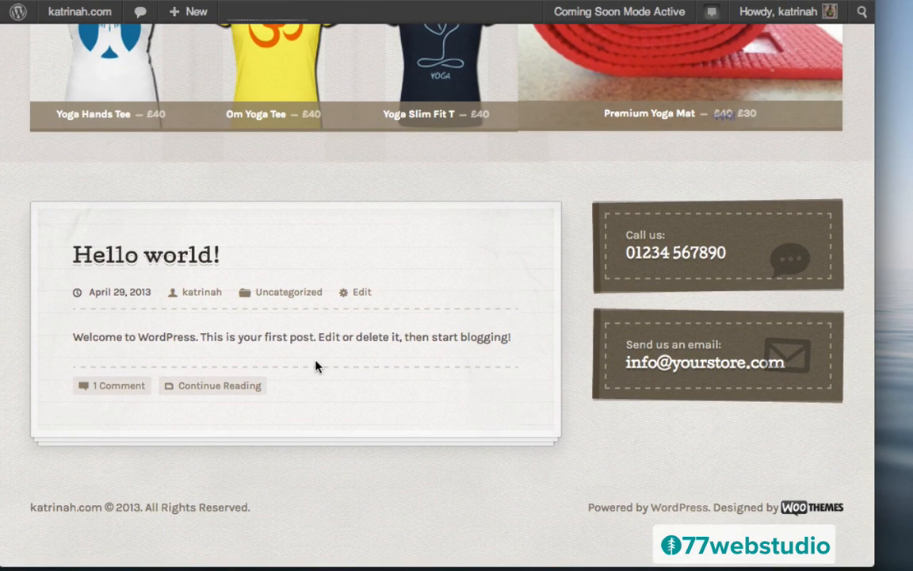
- Go through the Dashboard to the Posts list and start a new post
mouse_move(68, 18)
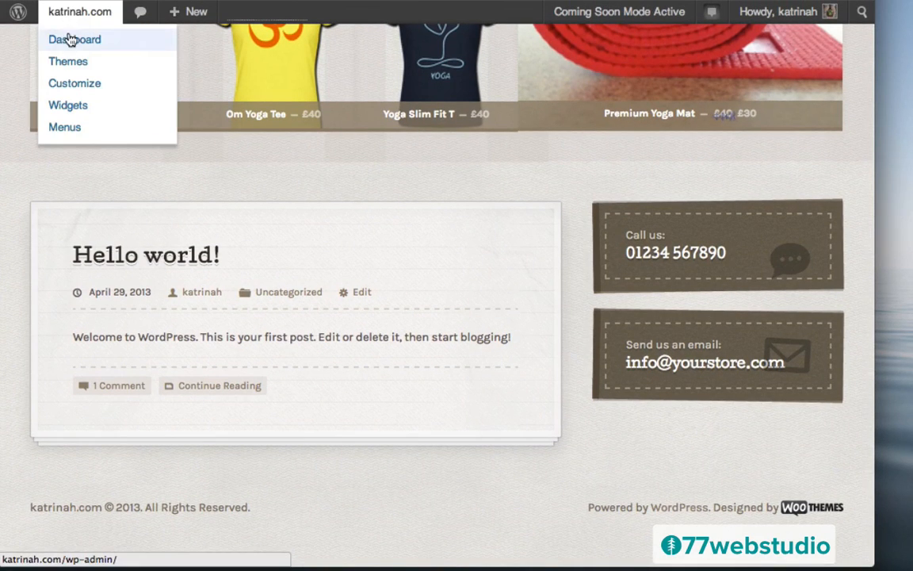
click(69, 40)
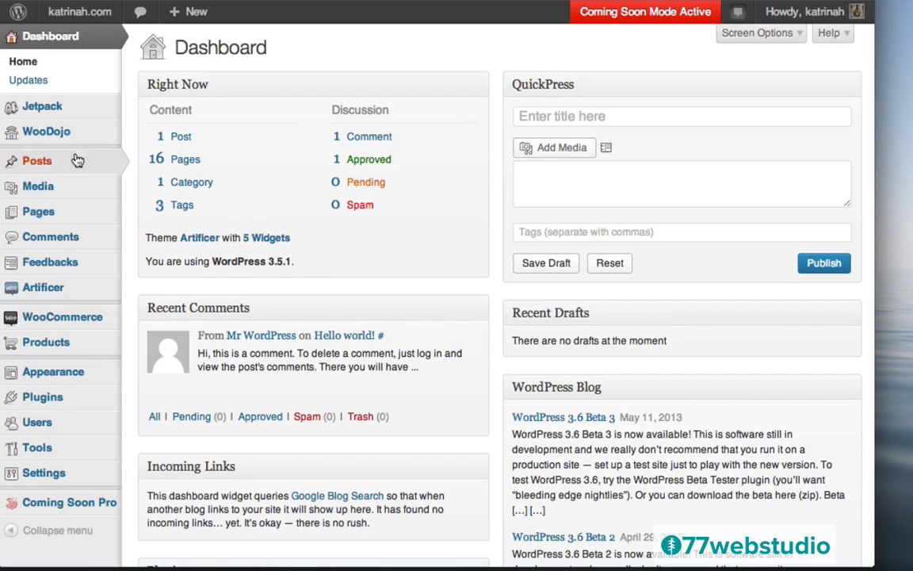
mouse_move(41, 164)
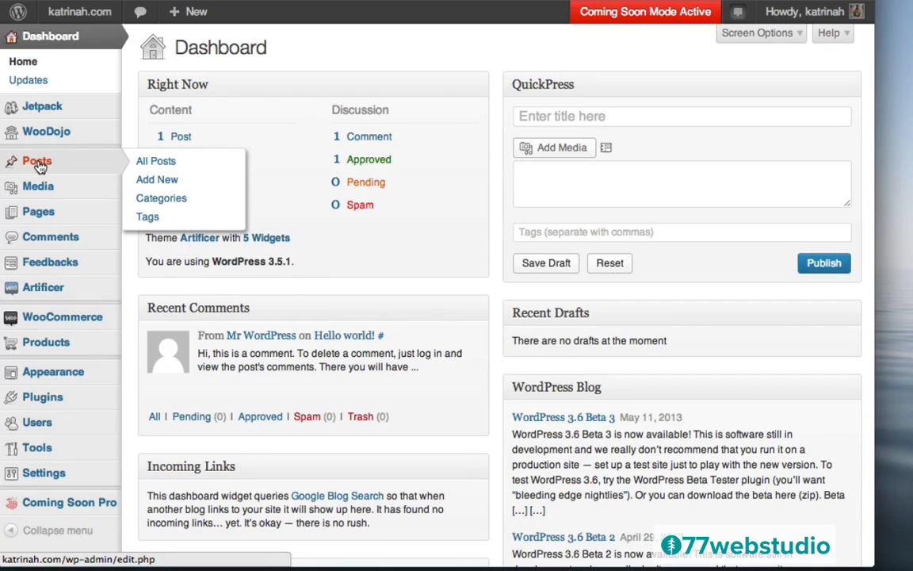
click(38, 163)
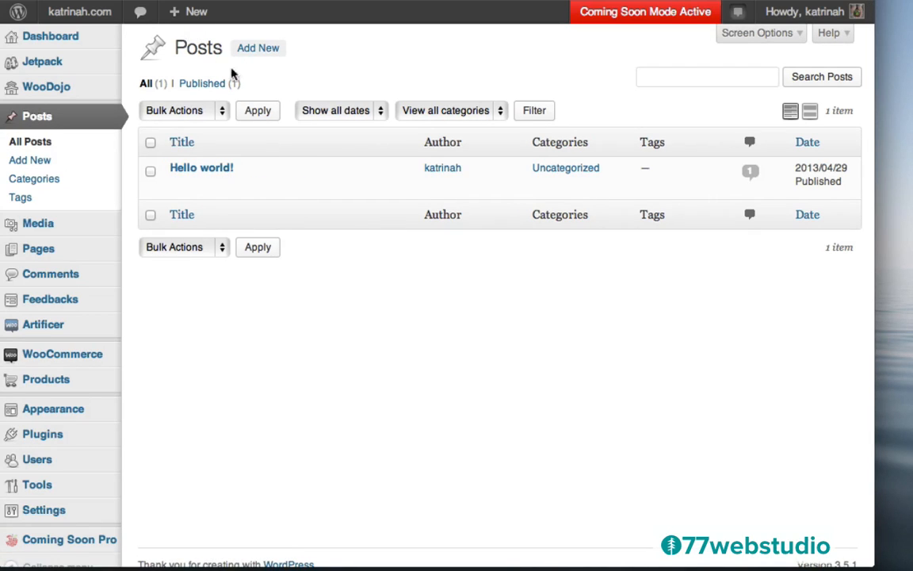
click(257, 49)
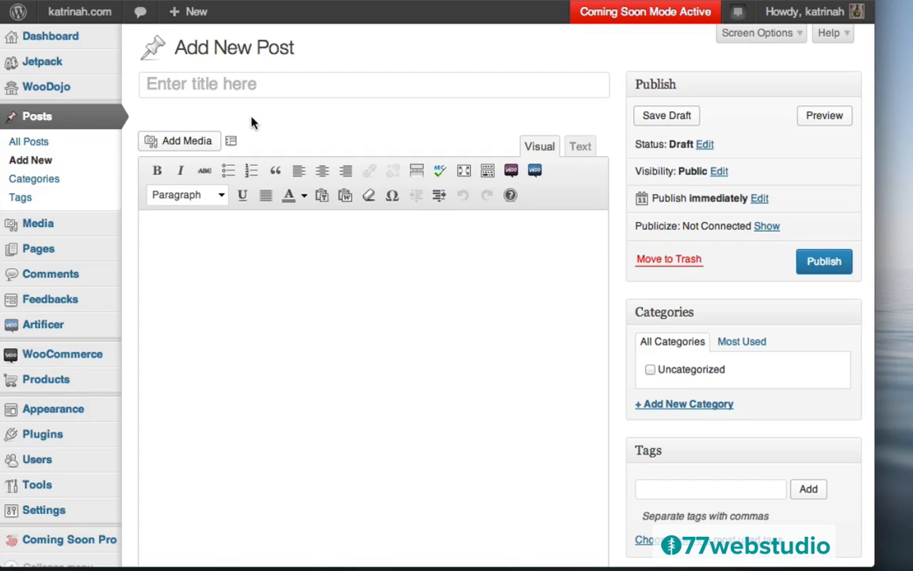
- Title the post 'New Yoga Tees Have Arrived'
click(218, 83)
text(Ne)
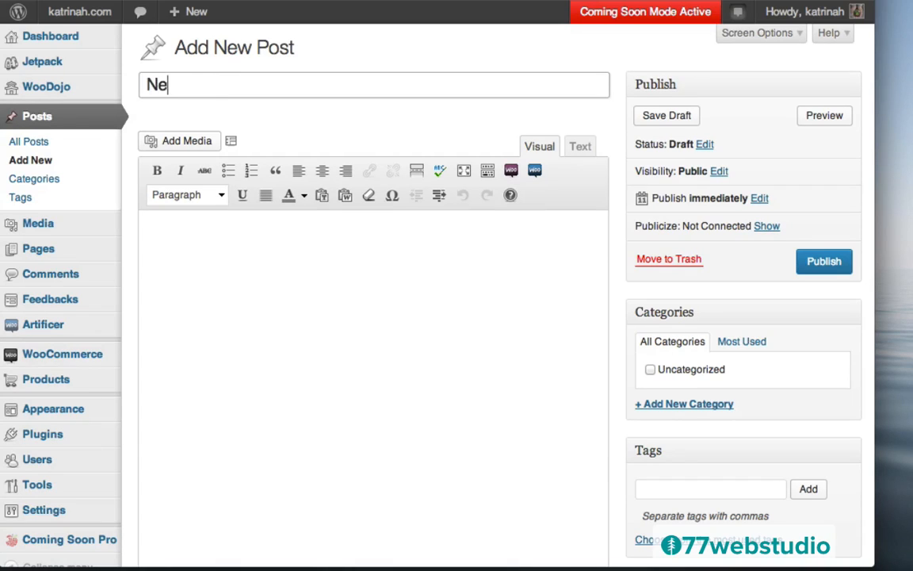
text(w Yoga Tess)
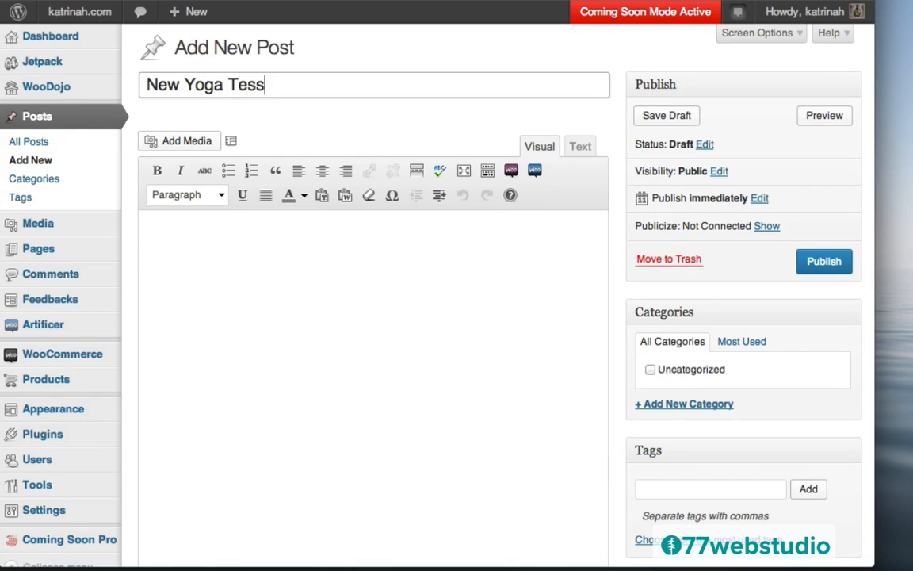
key(BackSpace)
key(BackSpace)
text(es Have Arrived)
- Paste two lorem ipsum paragraphs into the body and begin entering a new category name
click(191, 240)
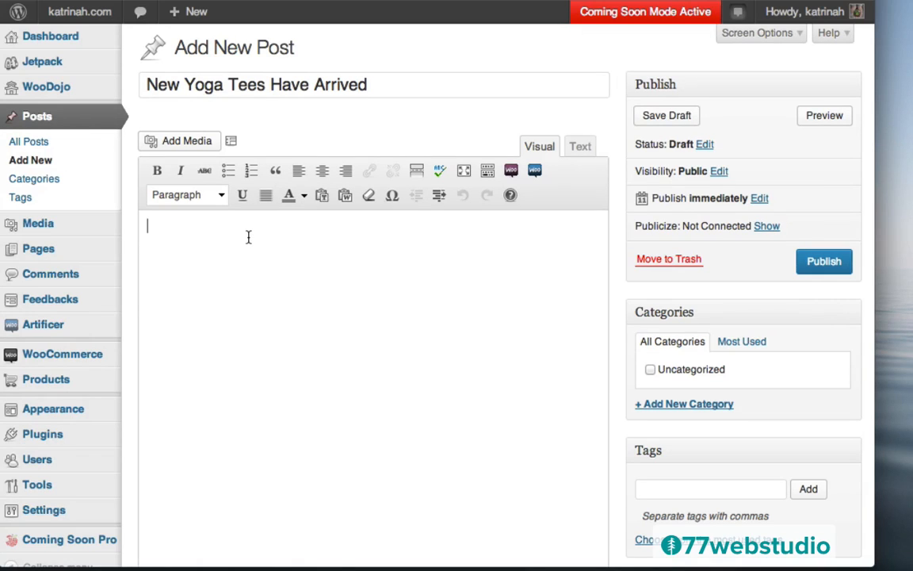
text(Lorem ipsum dolor sit amet, consectetur adipisicing elit, sed do eiusmod tempor incididunt ut labore et dolore magna aliqua. Ut enim ad minim veniam, quis nostrud exercitation ullamco laboris nisi ut aliquip ex ea commodo consequat. Duis aute irure dolor in reprehenderit in voluptate velit esse cillum dolore eu fugiat nulla pariatur. Excepteur sint occaecat cupidatat non proident, sunt in culpa qui officia deserunt mollit anim id est laborum.  Lorem ipsum dolor sit amet, consectetur adipisicing elit, sed do eiusmod tempor incididunt ut labore et dolore magna aliqua. Ut enim ad minim veniam, quis nostrud exercitation ullamco laboris nisi ut aliquip ex ea commodo consequat. Duis aute irure dolor in reprehenderit in voluptate velit esse cillum dolore eu fugiat nulla pariatur. Excepteur sint occaecat cupidatat non proident, sunt in culpa qui officia deserunt mollit anim id est laborum.)
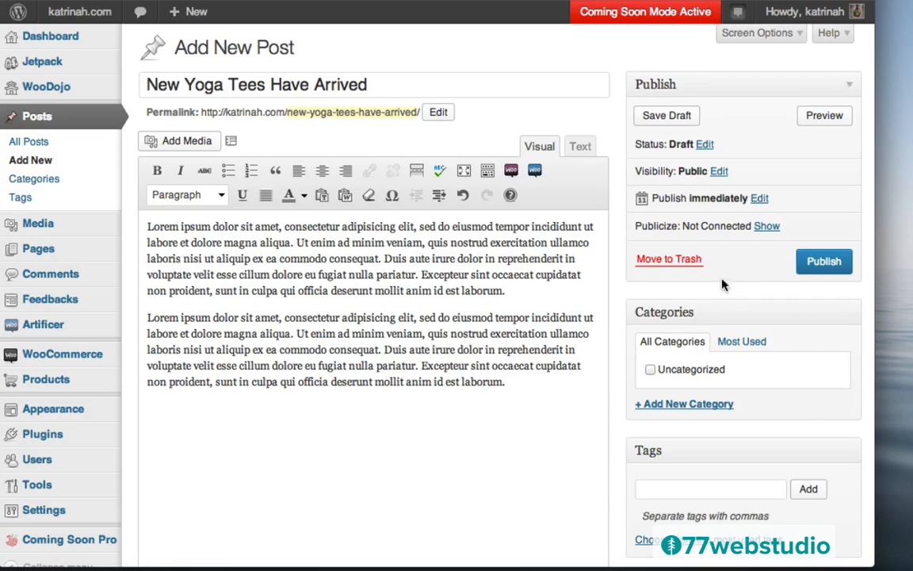
click(670, 406)
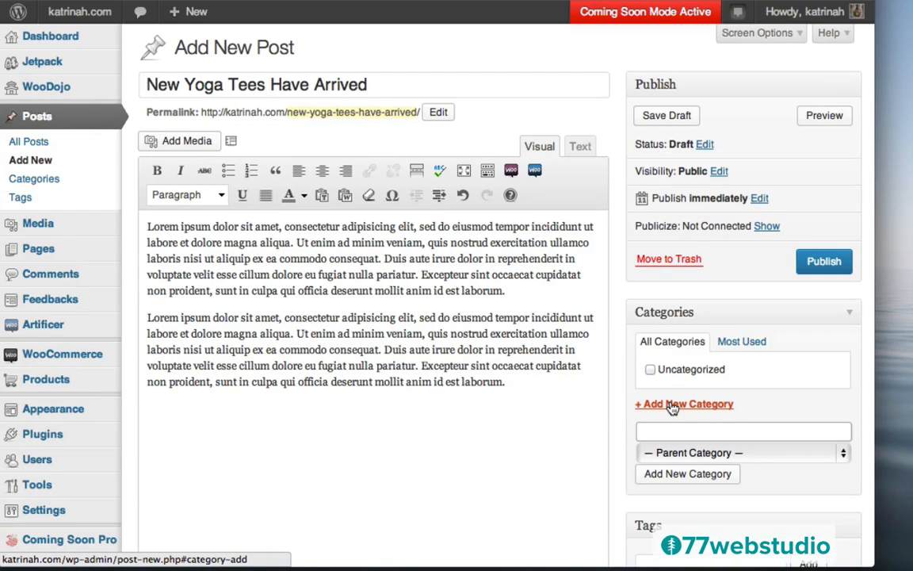
text(Blog)
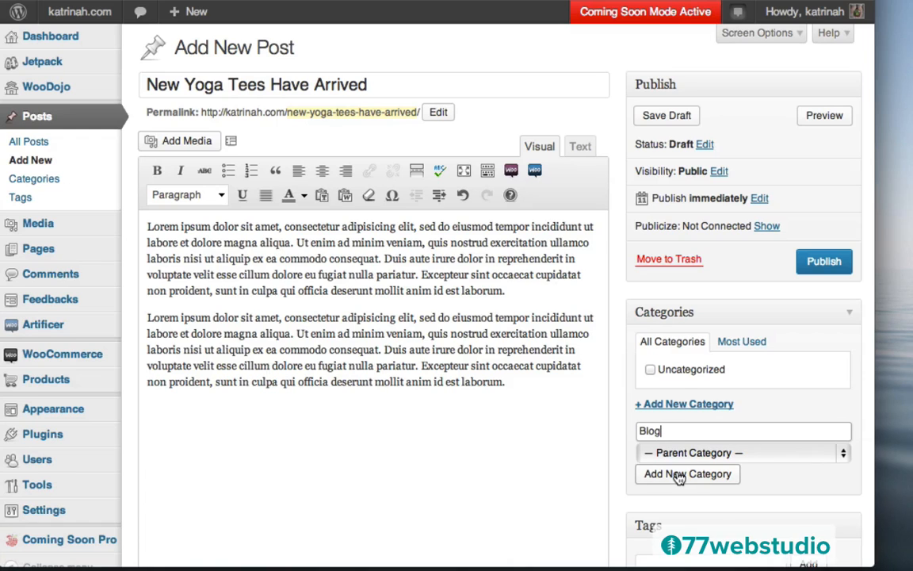
- Create the Blog category and tag the post Yoga and T-Shirts
click(679, 476)
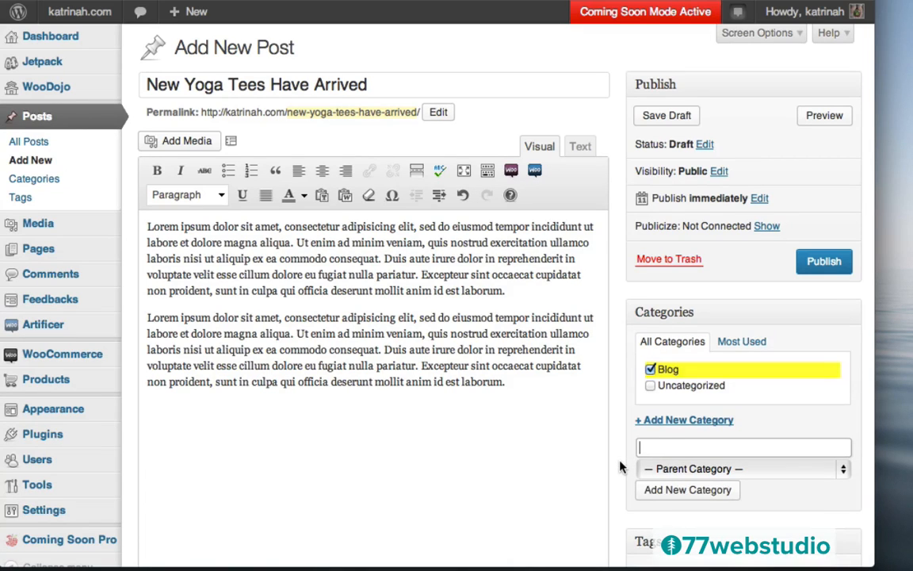
scroll(621, 467, down, 4)
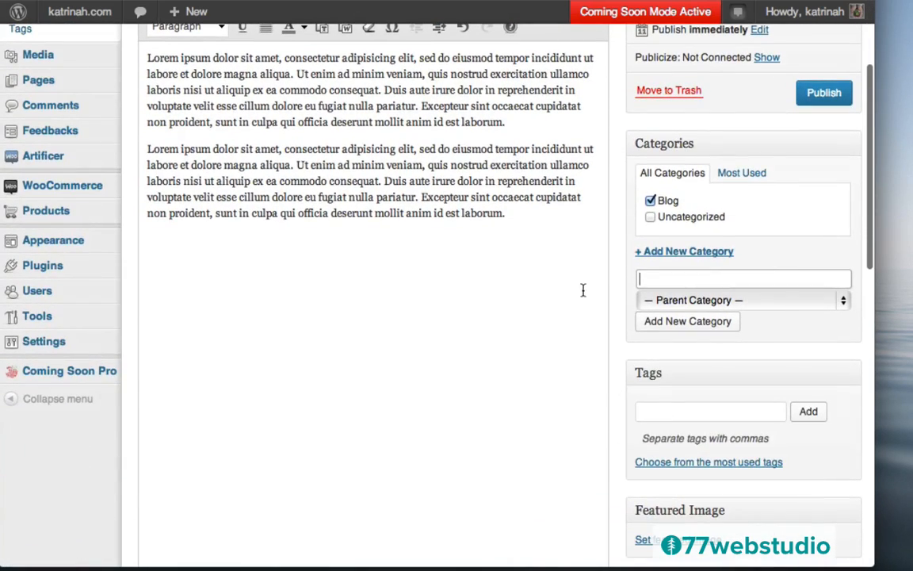
click(650, 410)
text(Yo)
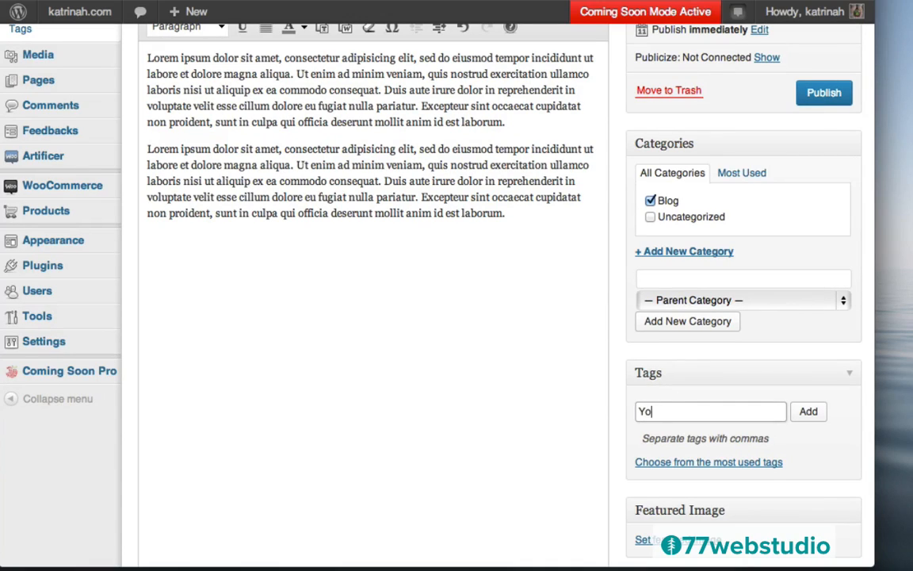
text(ga, T-Shirts)
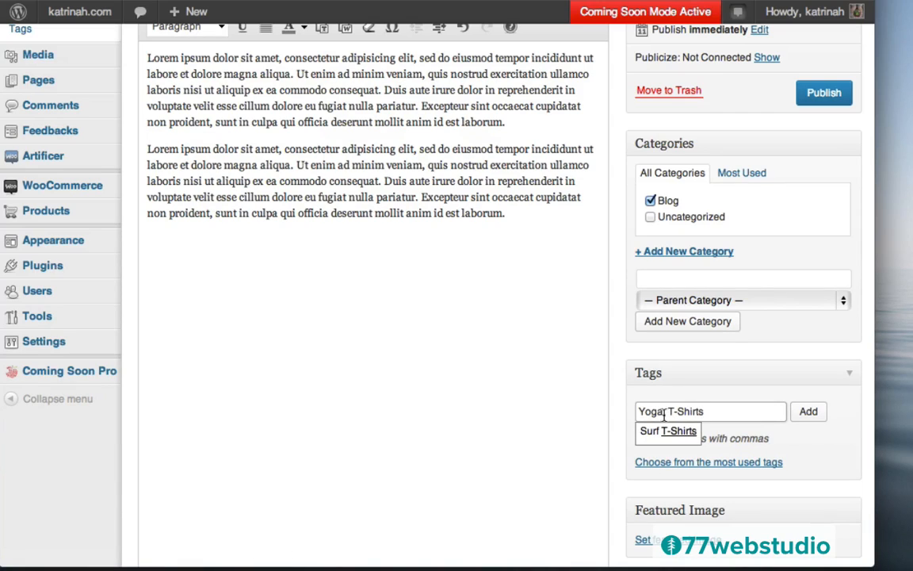
click(808, 412)
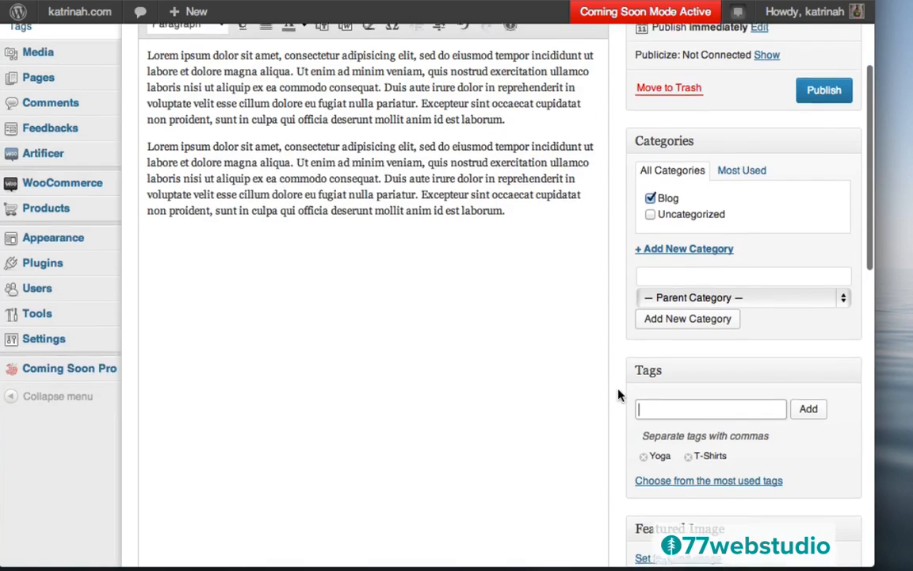
scroll(621, 394, down, 4)
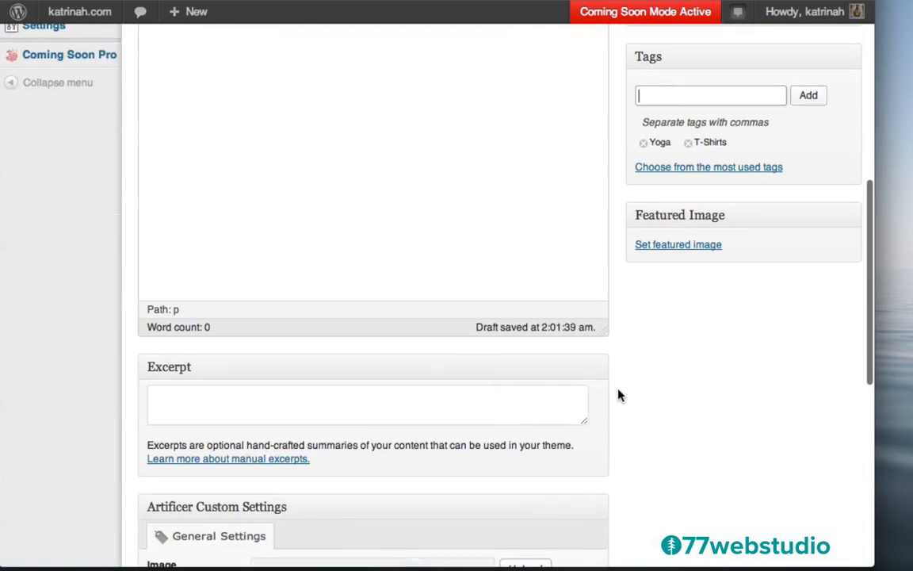
- Set yoga-pose-tee.png, the navy yoga T-shirt, as the post's featured image
click(660, 247)
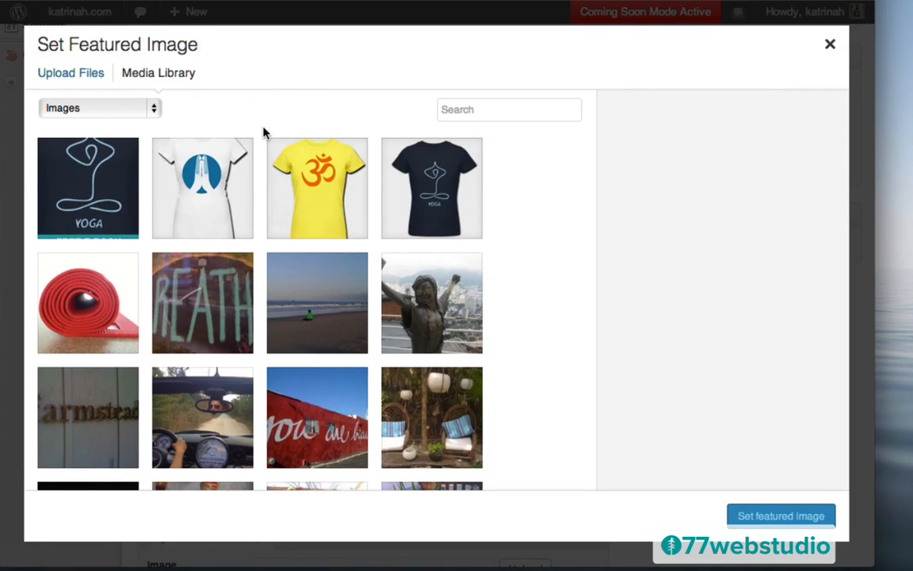
click(433, 189)
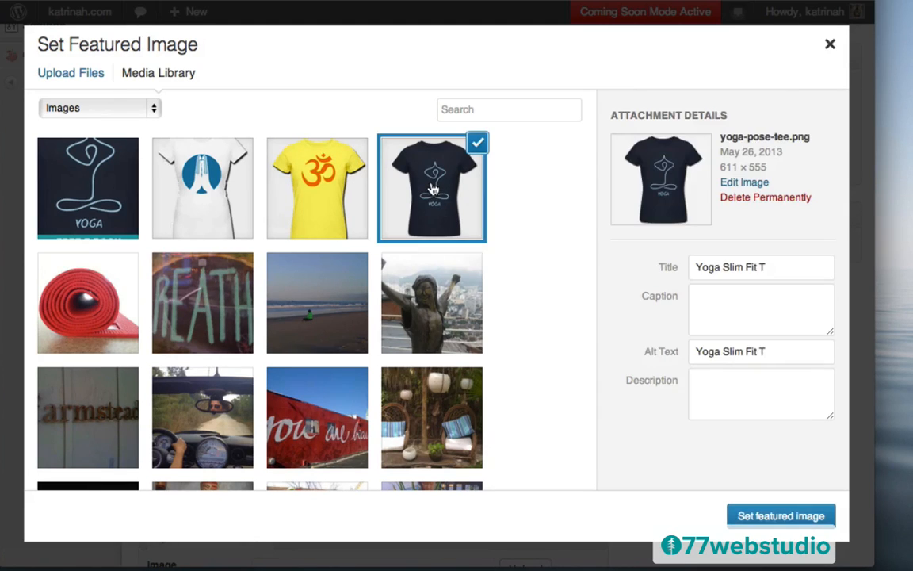
click(772, 516)
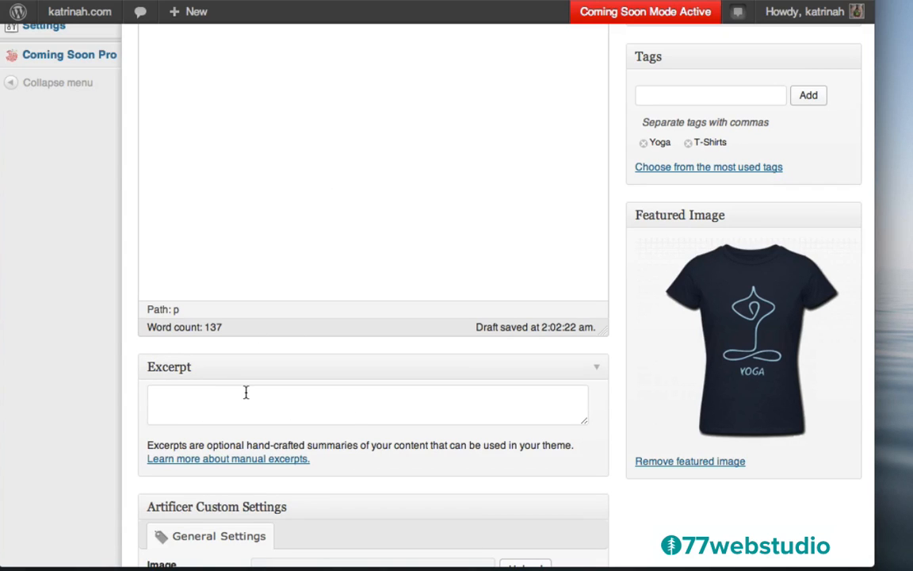
scroll(317, 179, up, 10)
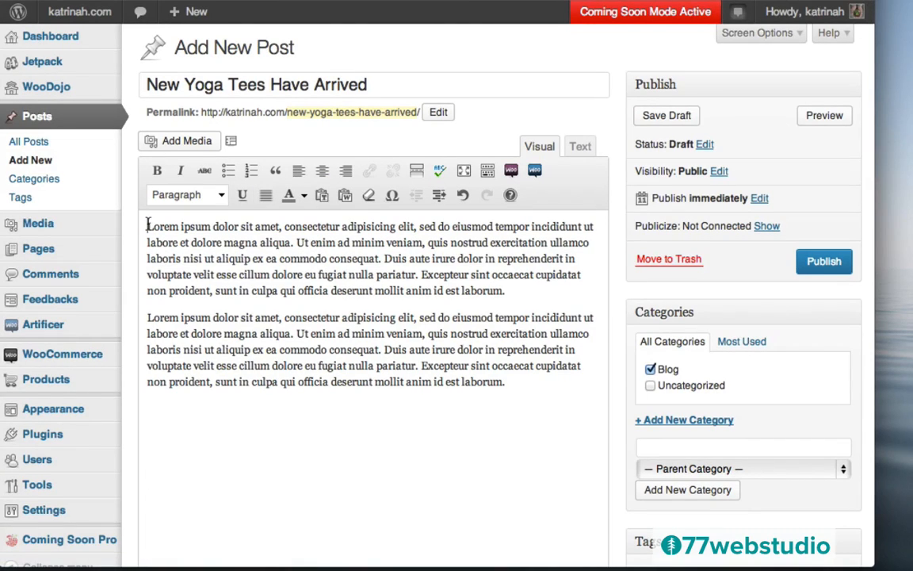
- Copy the body's opening lorem ipsum sentences into the post's Excerpt box
drag(147, 225, 382, 255)
key(ctrl+c)
scroll(637, 360, down, 10)
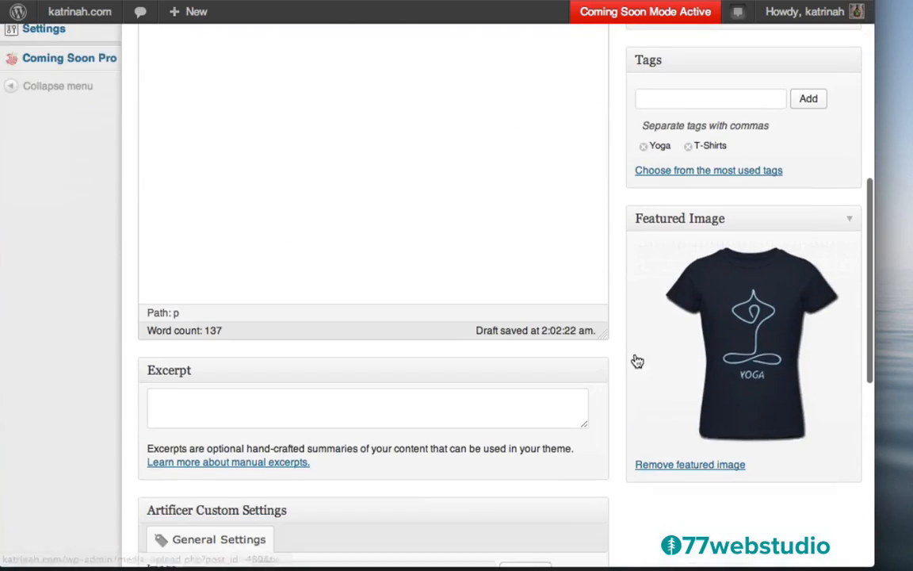
click(293, 397)
key(ctrl+v)
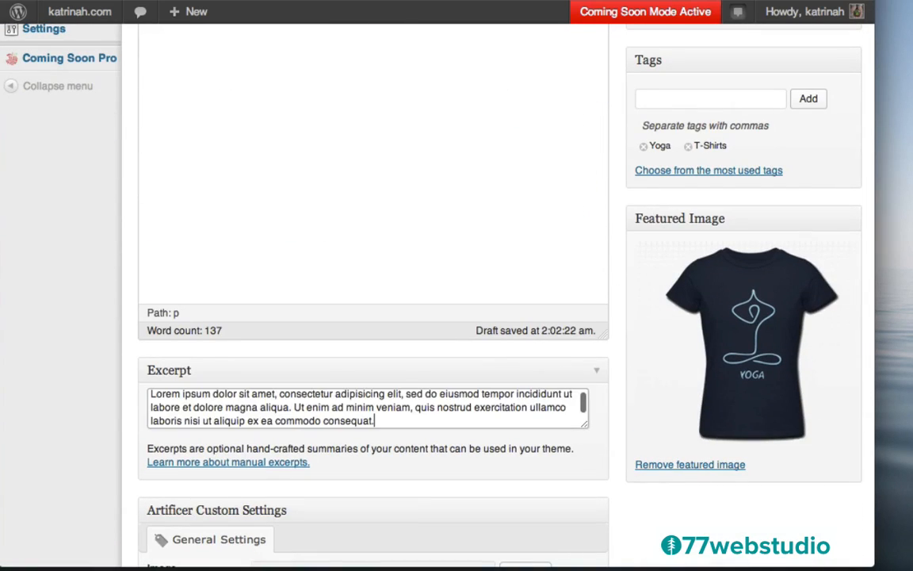
- Insert an empty paragraph above the body text, just before 'Lorem'
scroll(648, 410, down, 5)
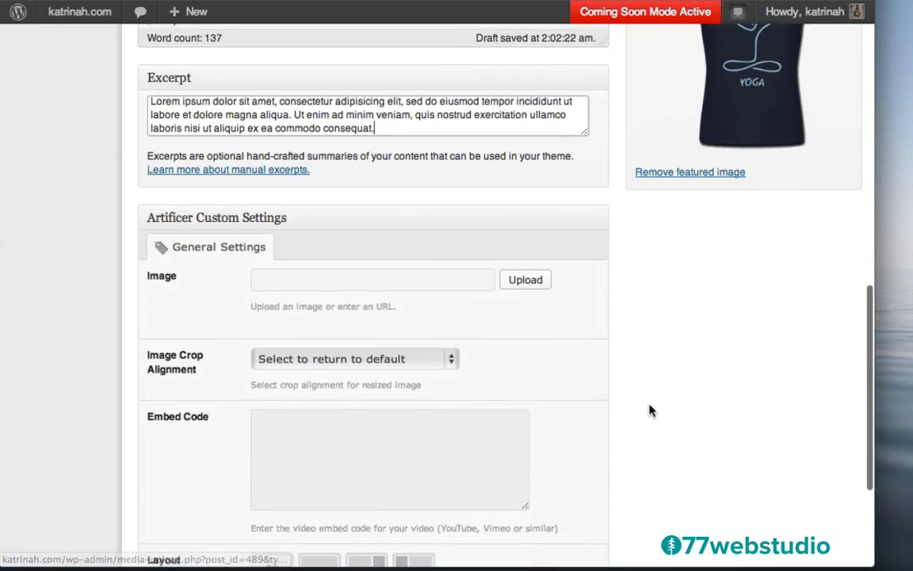
scroll(649, 411, down, 5)
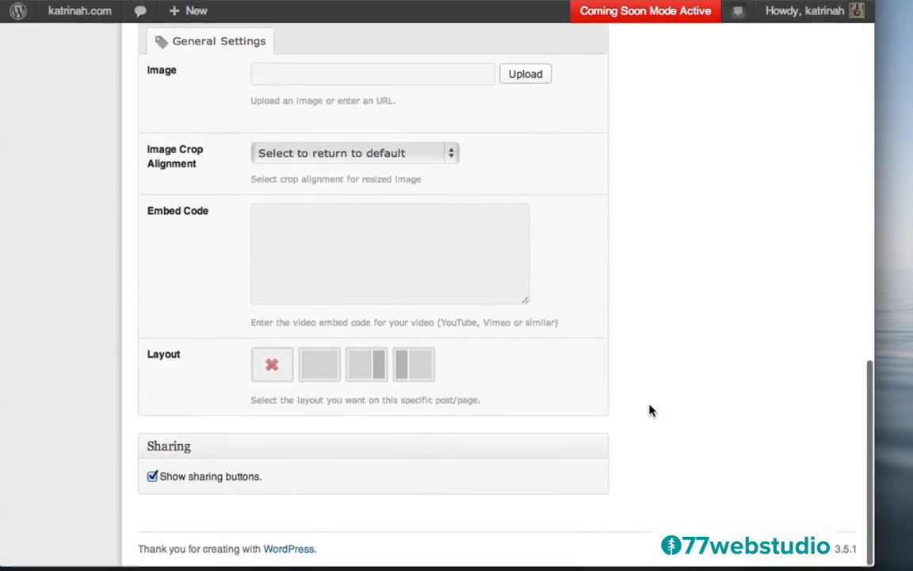
scroll(648, 411, up, 15)
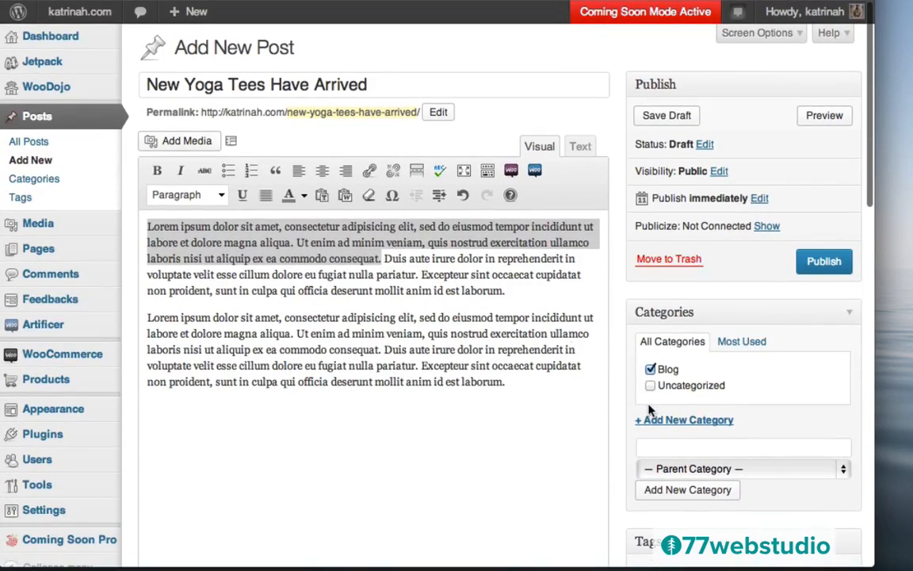
click(147, 226)
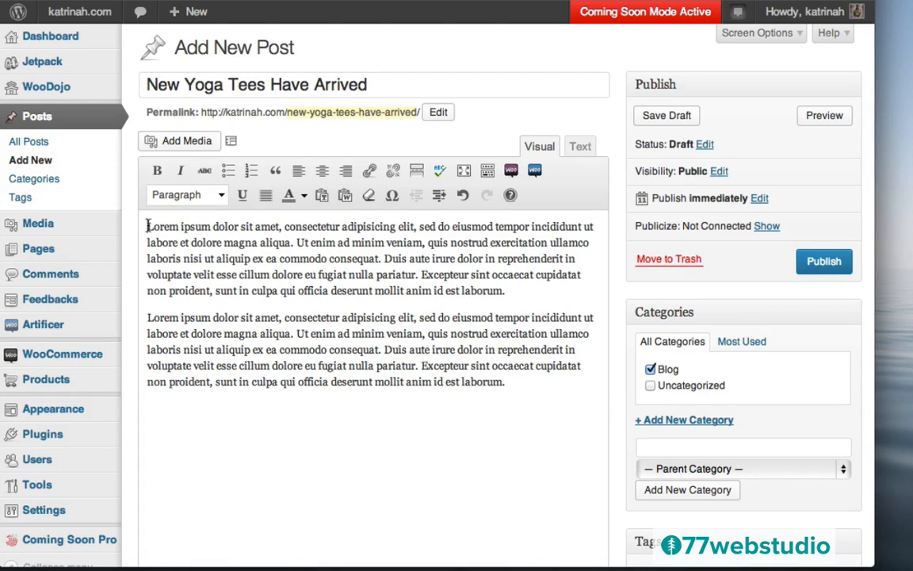
key(Return)
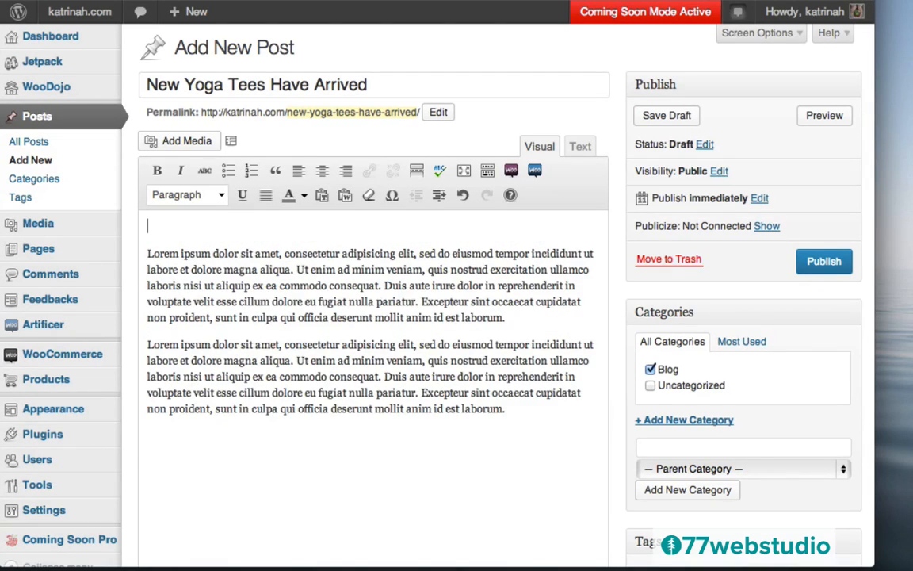
- Start a new gallery from the navy YOGA, white meditate and yellow Om tee images
click(164, 226)
click(179, 141)
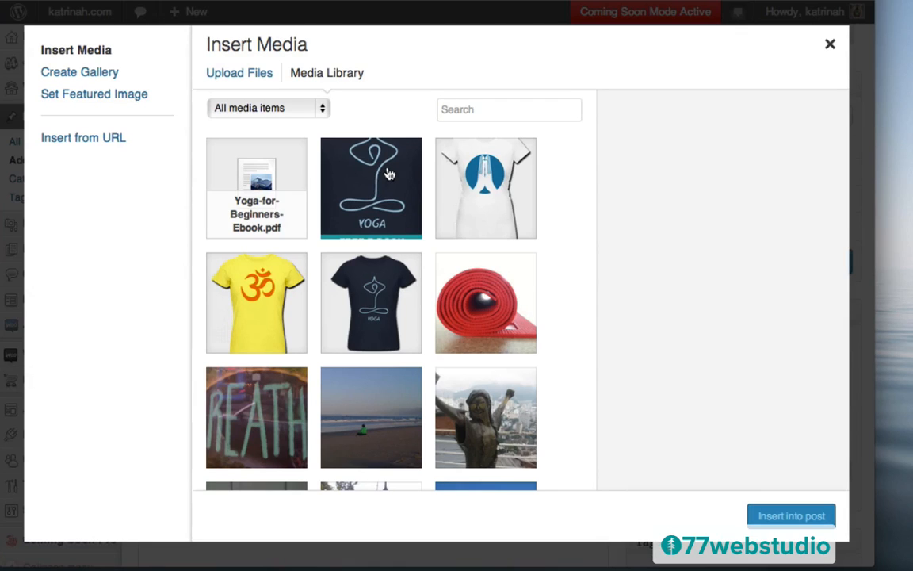
click(68, 74)
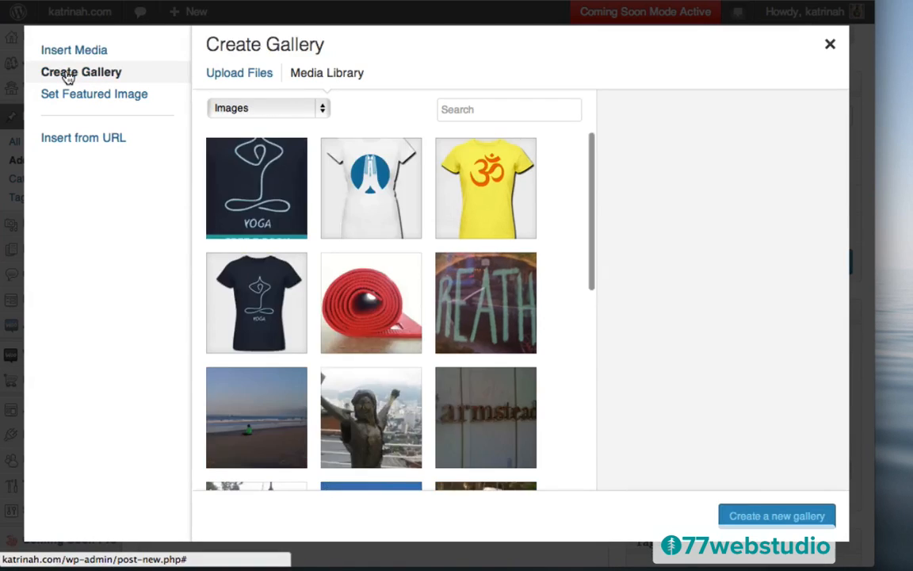
click(289, 186)
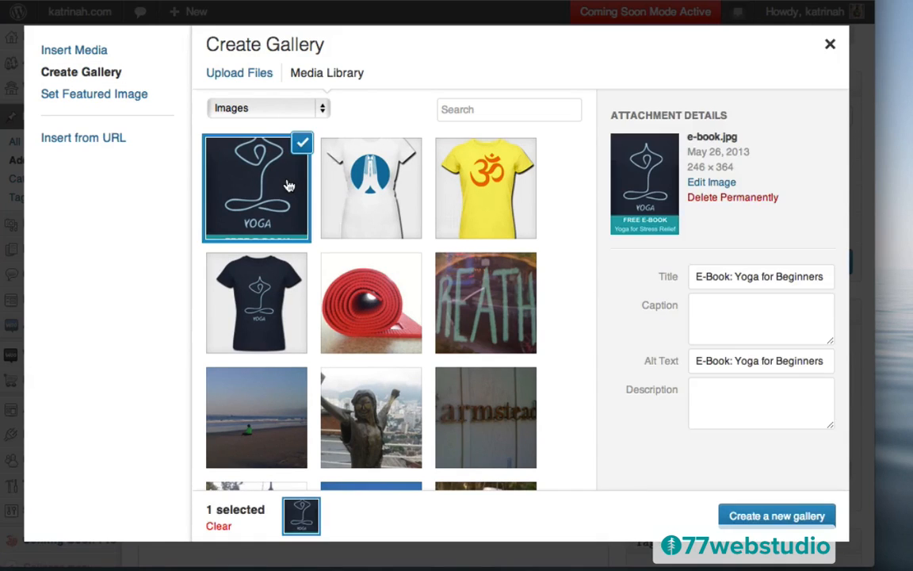
click(336, 171)
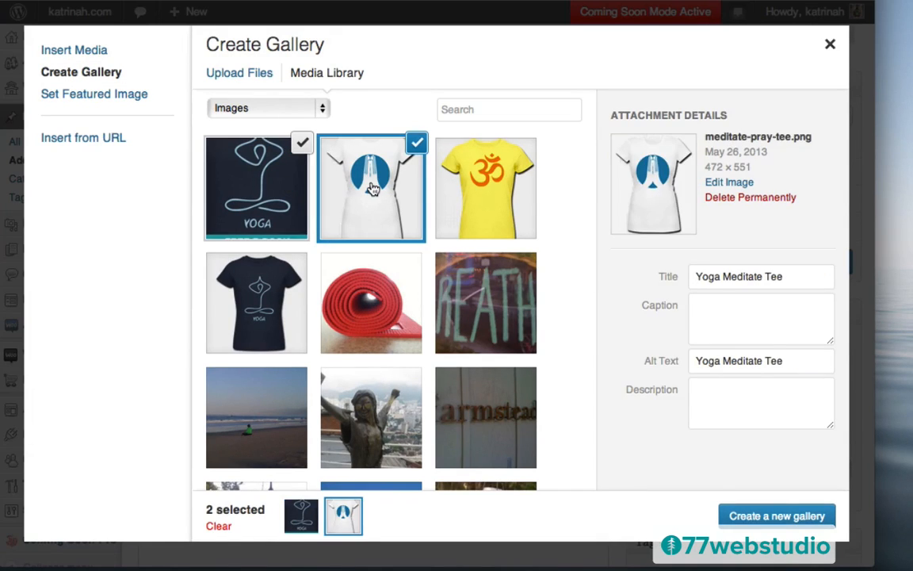
click(504, 172)
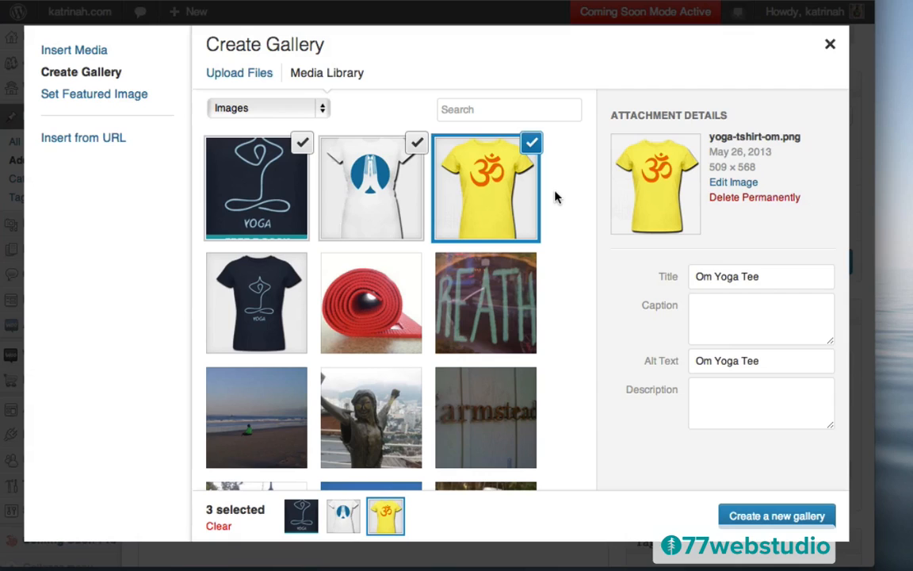
click(762, 518)
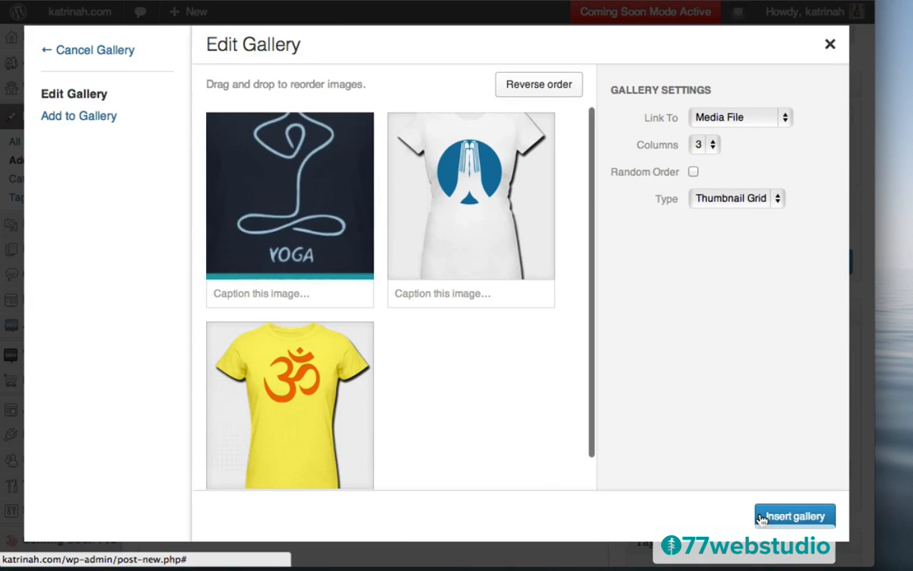
- Reorder the gallery with the YOGA tee first, keep 3 columns, and insert it into the post
mouse_move(478, 202)
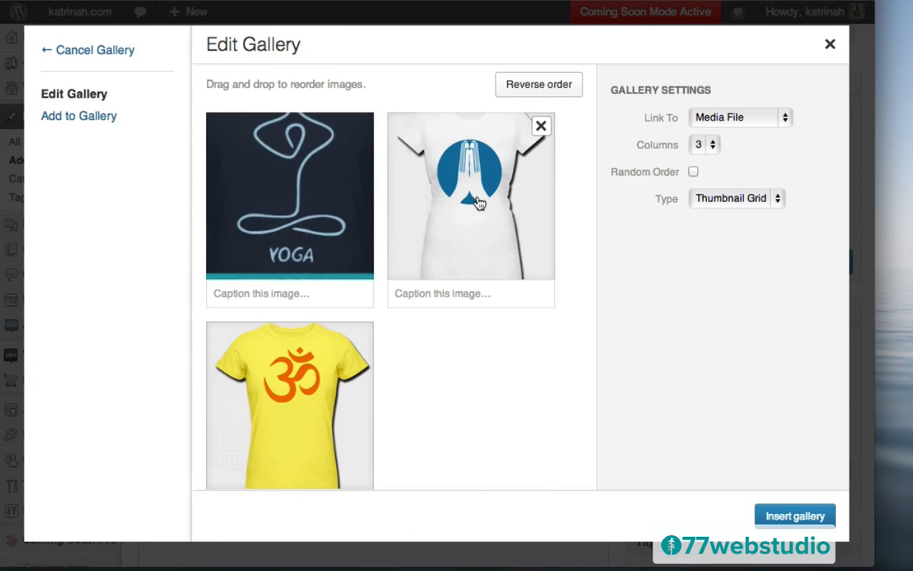
drag(478, 202, 250, 166)
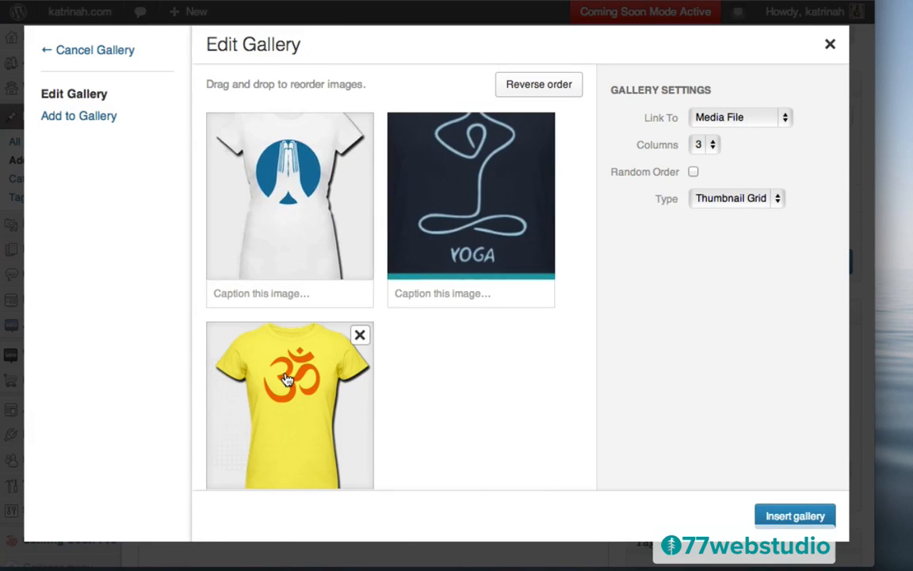
drag(310, 351, 485, 166)
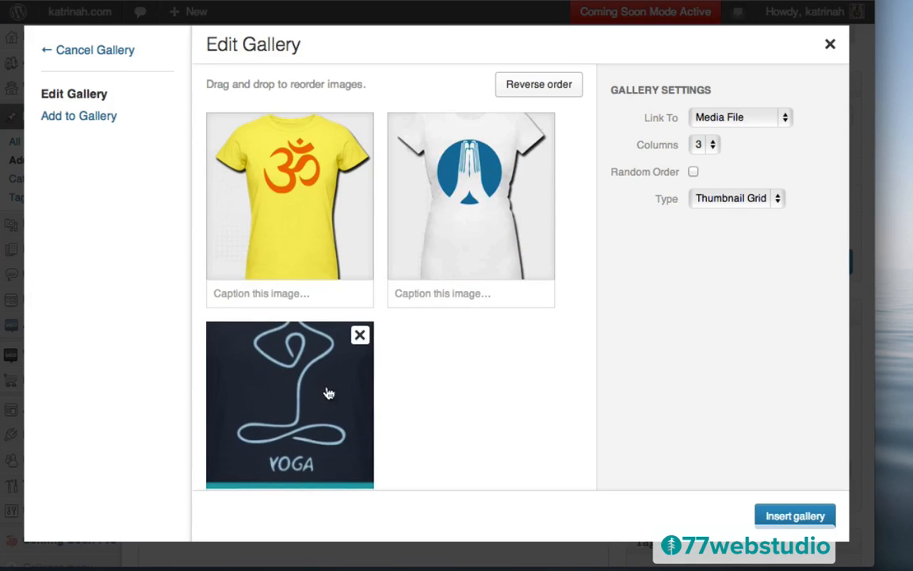
drag(325, 391, 331, 186)
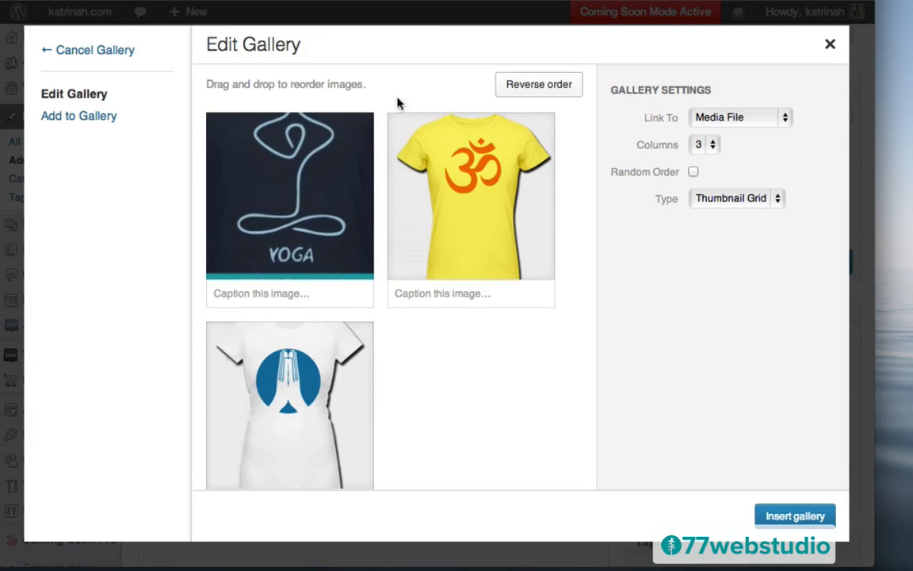
click(702, 147)
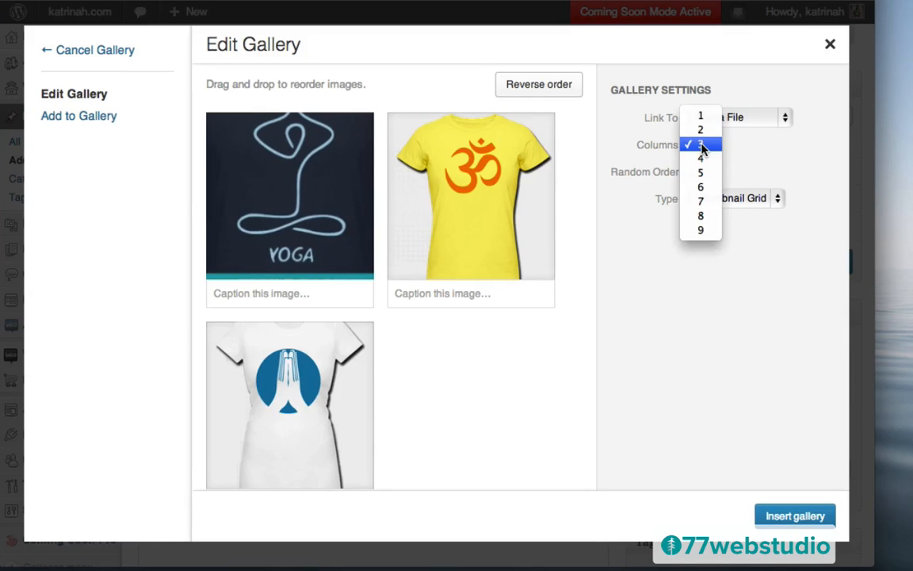
click(703, 146)
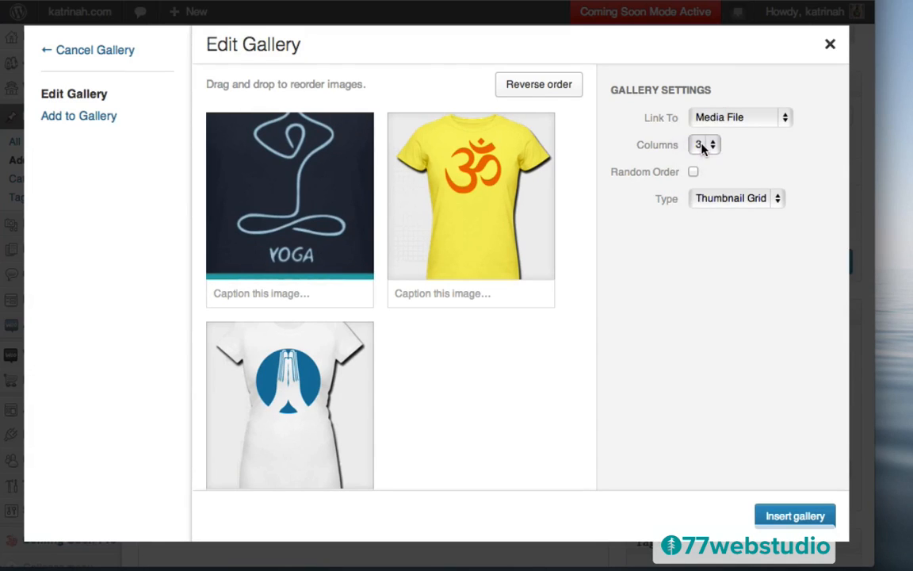
click(794, 516)
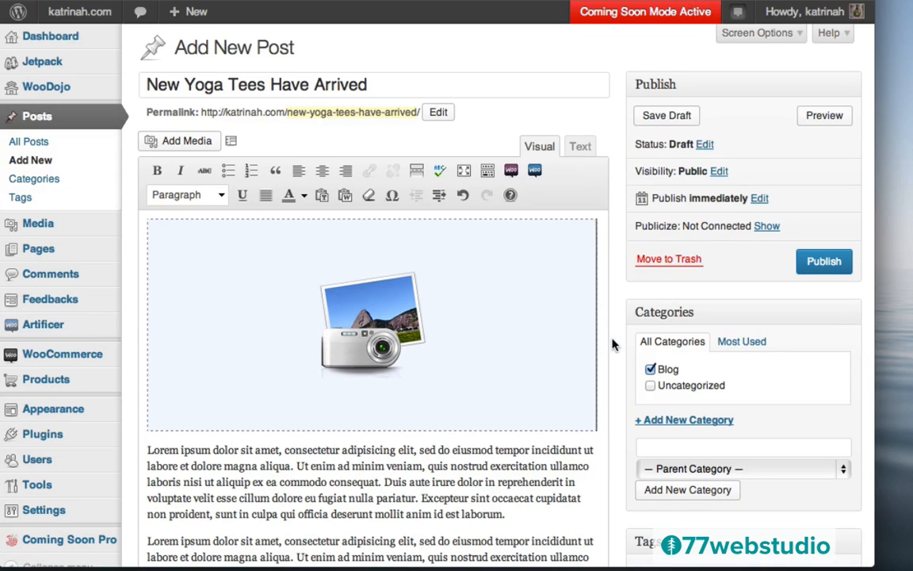
- Publish the New Yoga Tees Have Arrived post and add an empty paragraph after its last paragraph
click(824, 261)
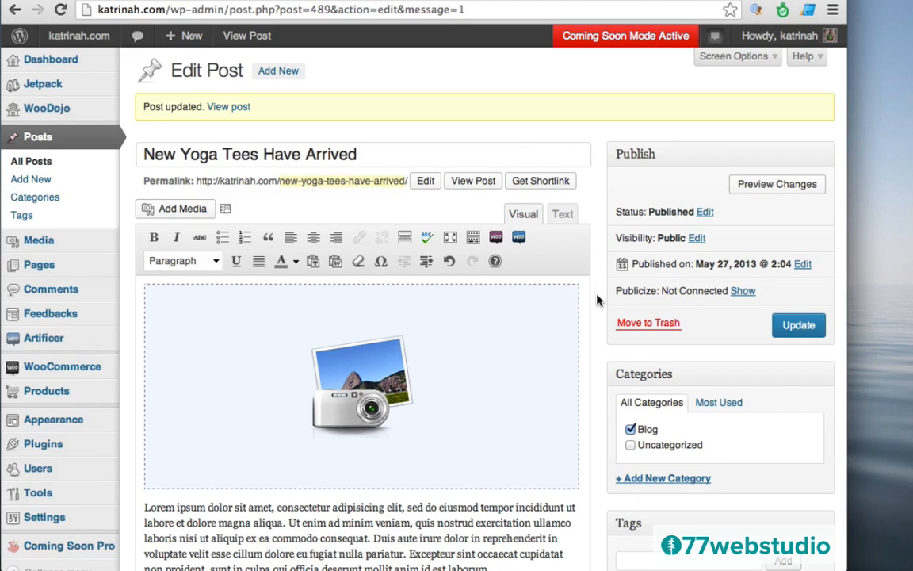
scroll(597, 300, down, 5)
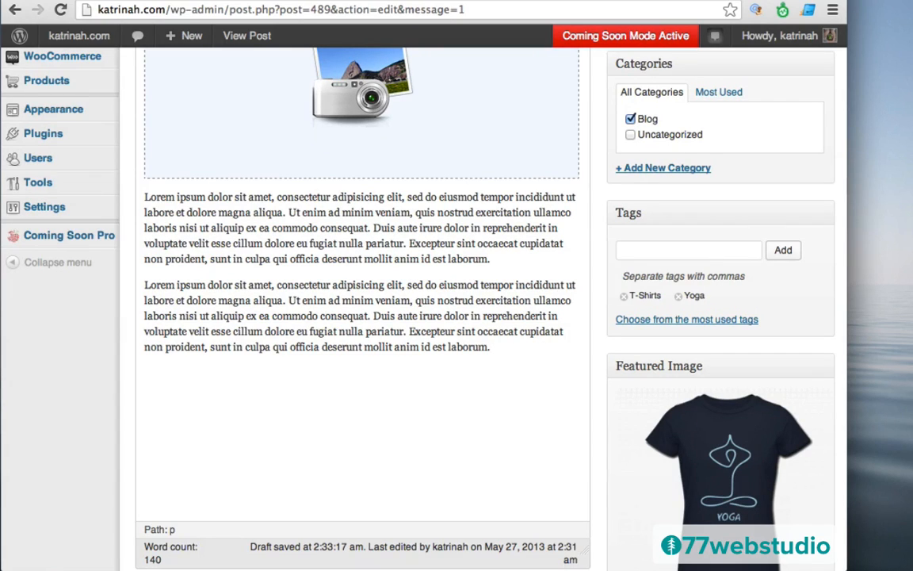
key(Return)
- Paste the Top 10 WordPress Plugins YouTube URL at the end of the post and update it
click(745, 1)
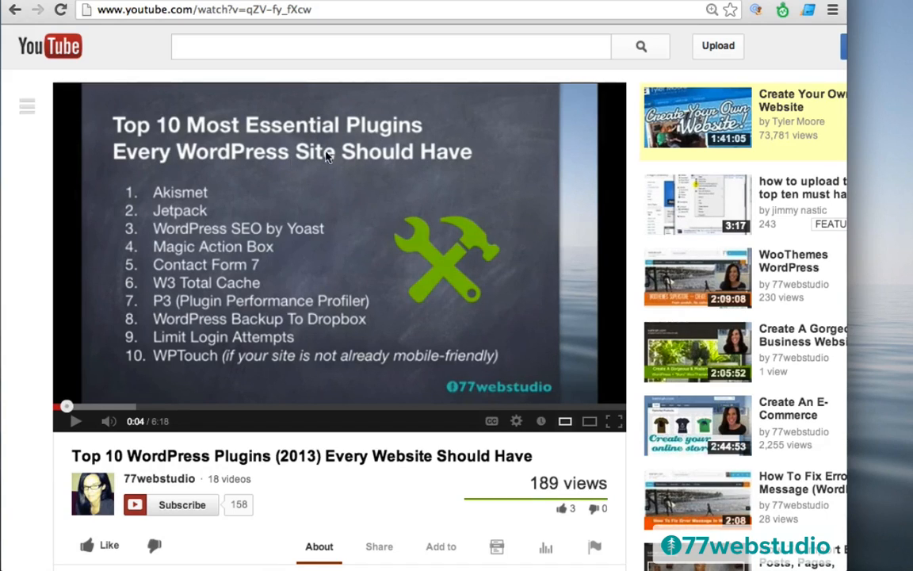
click(162, 10)
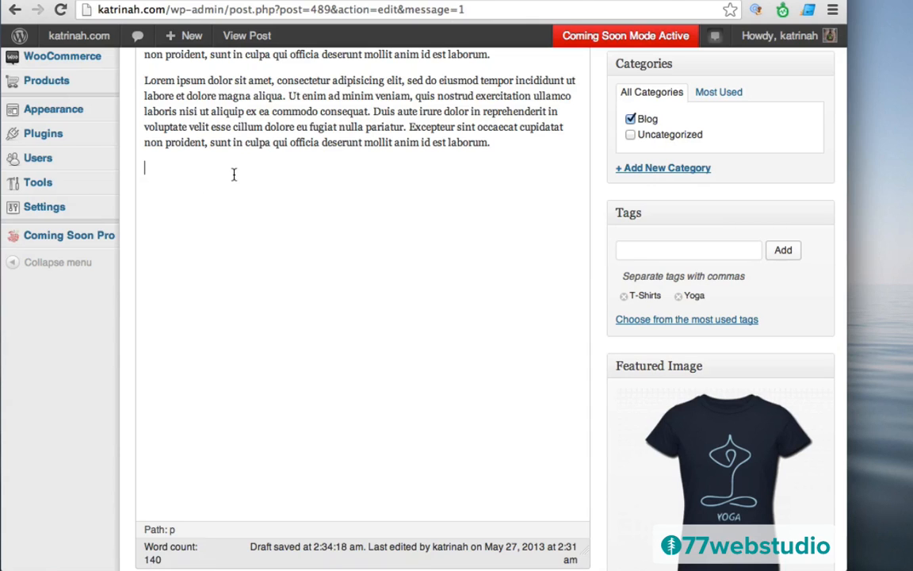
text(http://www.youtube.com/watch?v=qZV-fy_fXcw)
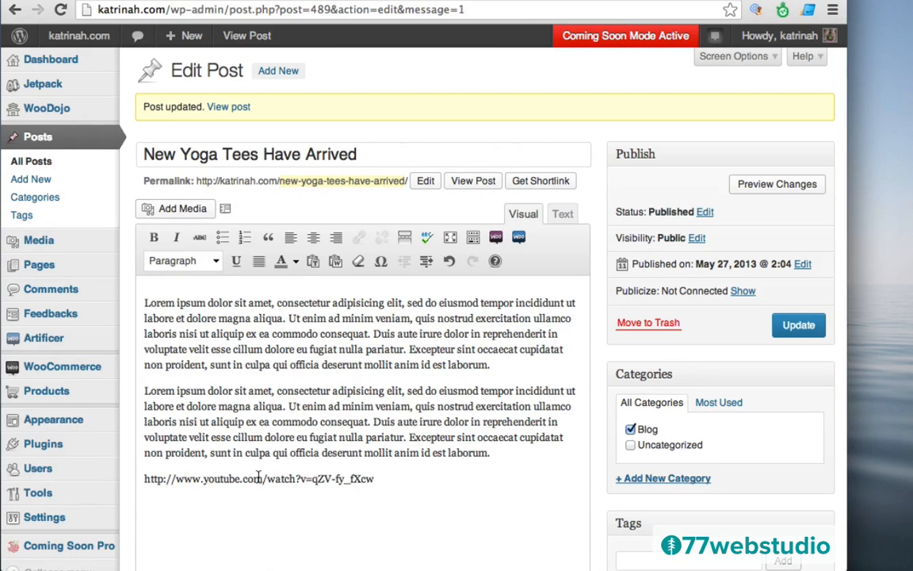
click(799, 327)
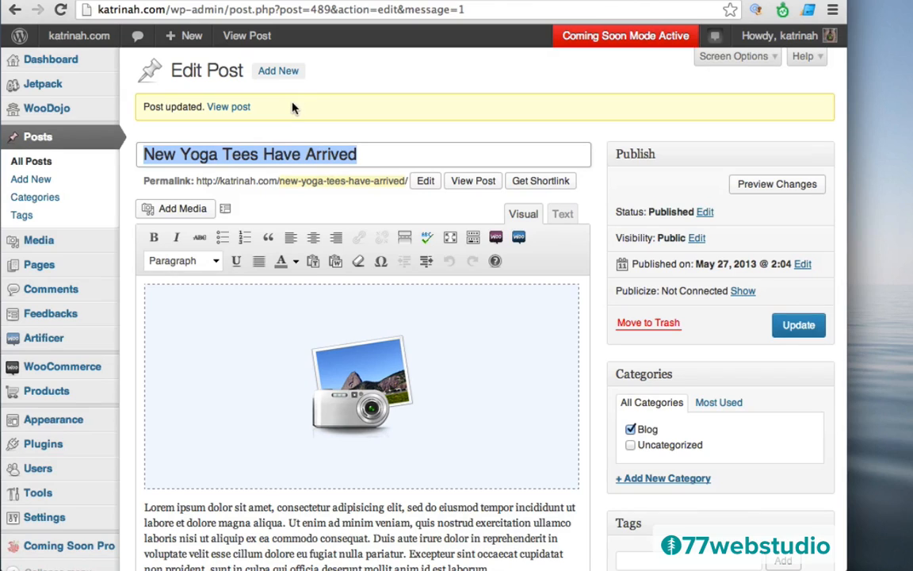
- View the published post on the live site and cycle through its tee gallery in the lightbox
click(229, 110)
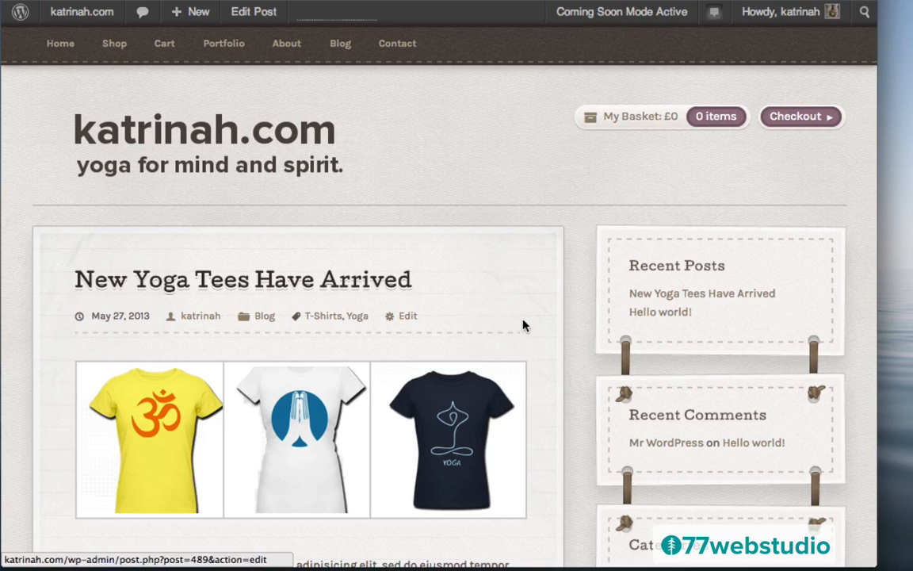
scroll(549, 338, down, 2)
scroll(549, 339, down, 3)
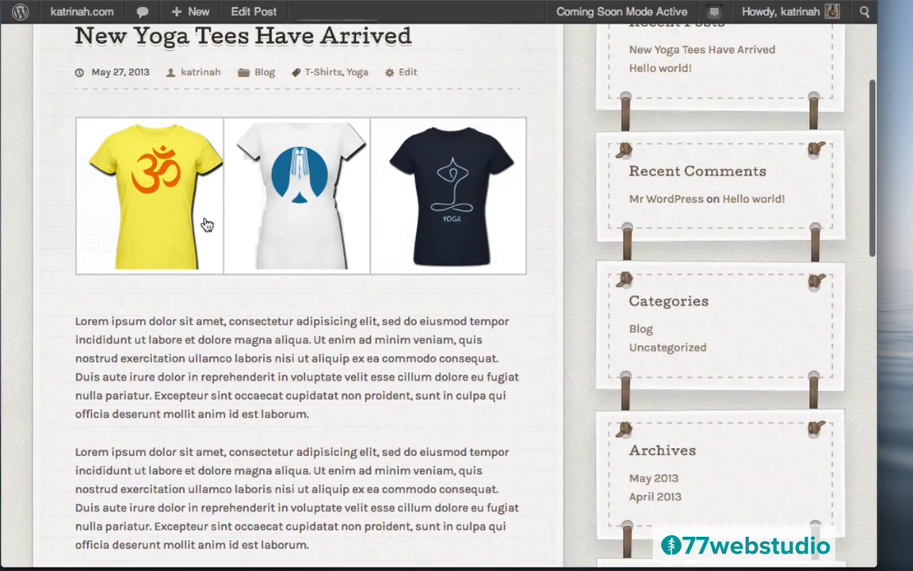
click(147, 185)
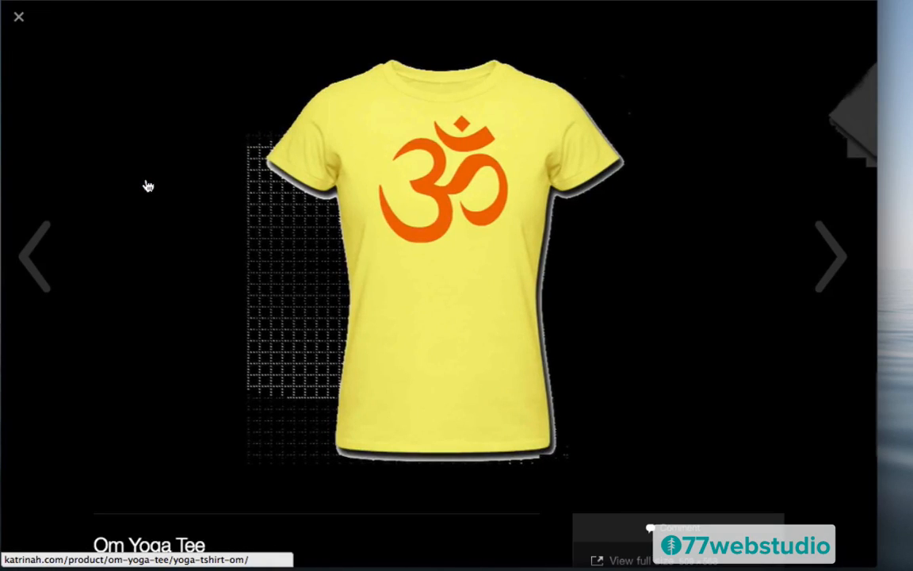
click(821, 252)
click(821, 251)
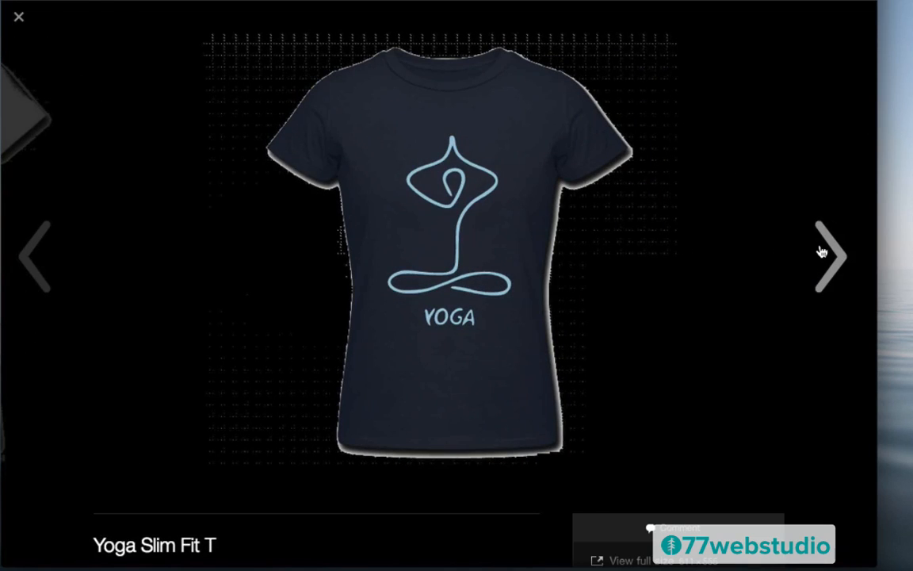
click(821, 251)
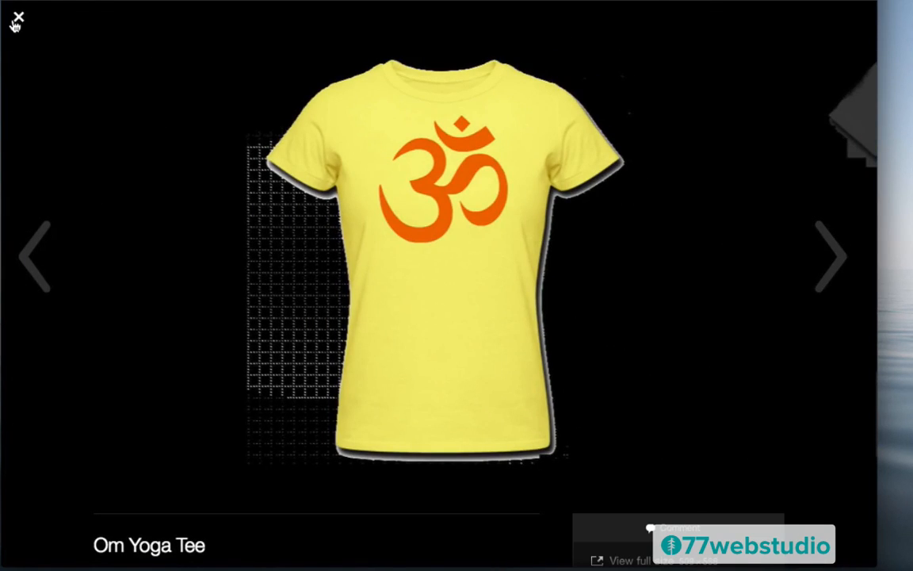
click(16, 20)
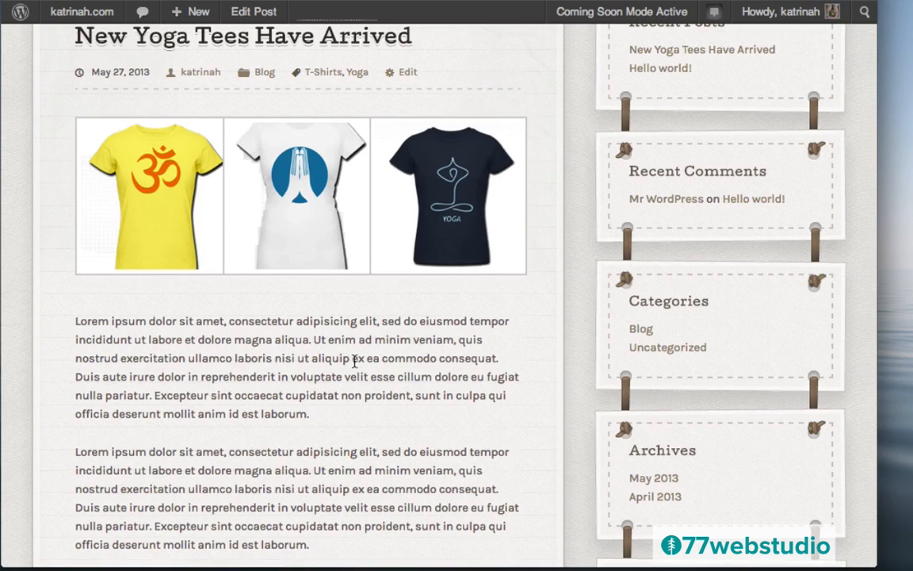
- Play and pause the embedded plugins video, reveal more sharing services, and open the comment form
scroll(354, 361, down, 10)
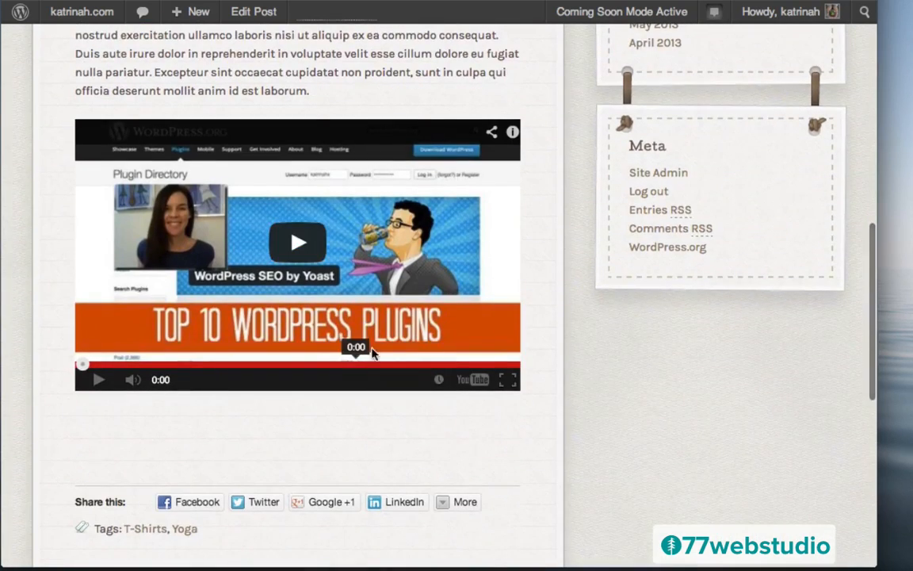
click(299, 242)
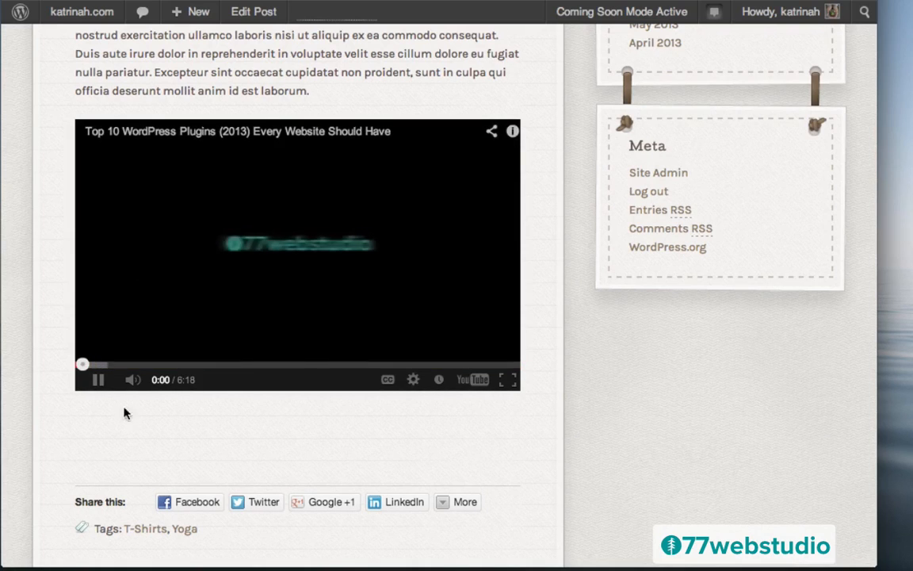
click(98, 381)
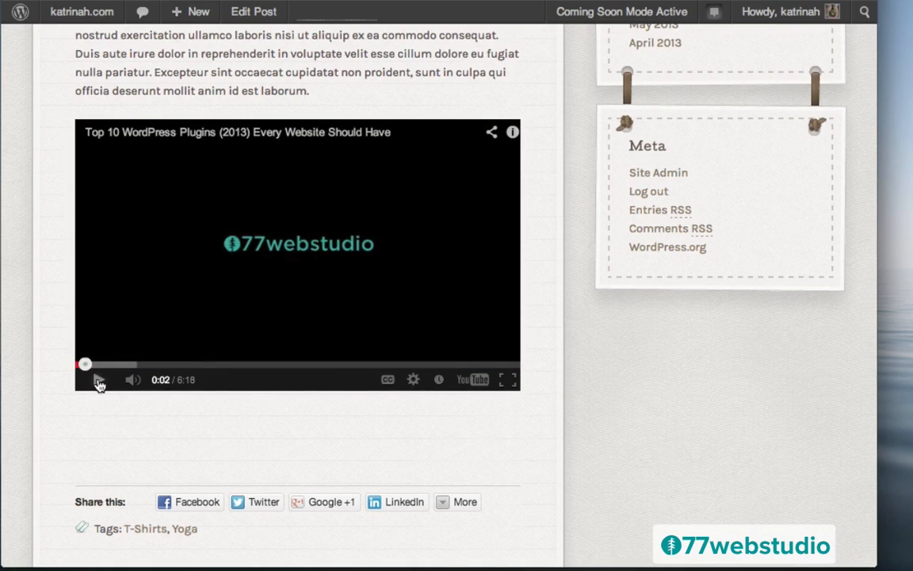
scroll(581, 398, down, 8)
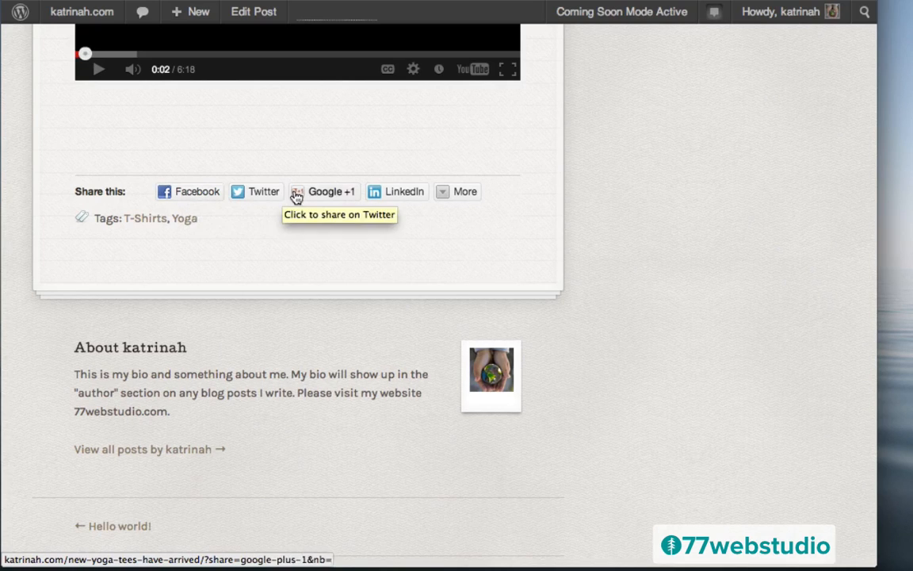
click(444, 195)
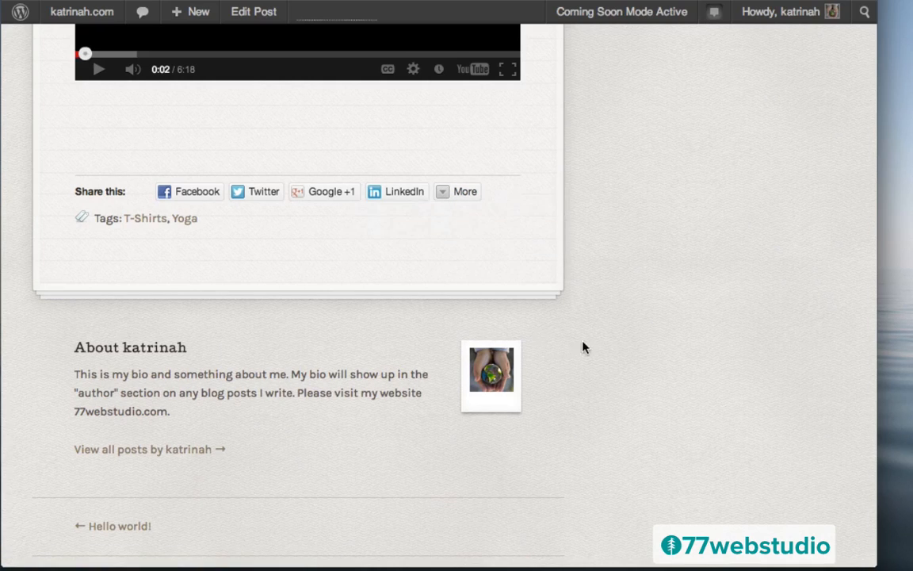
scroll(585, 346, down, 5)
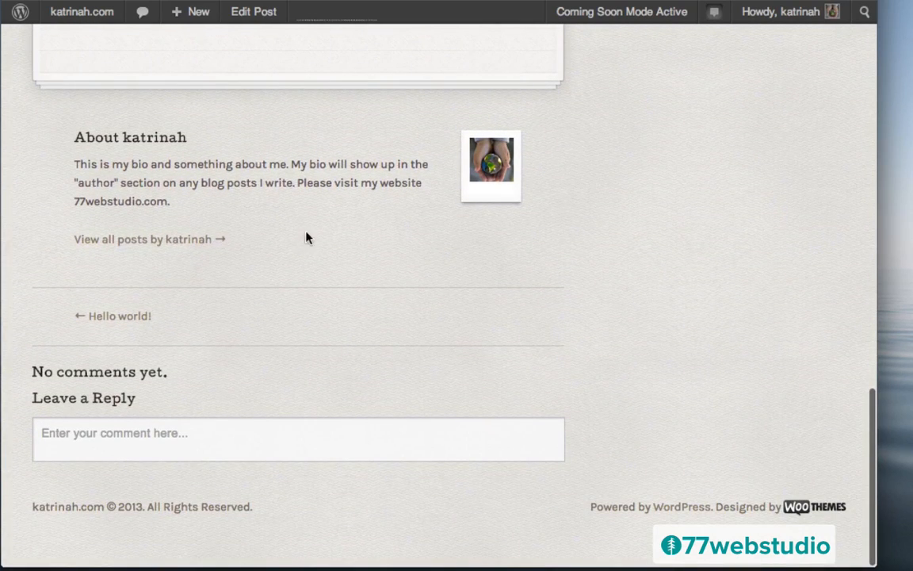
mouse_move(489, 186)
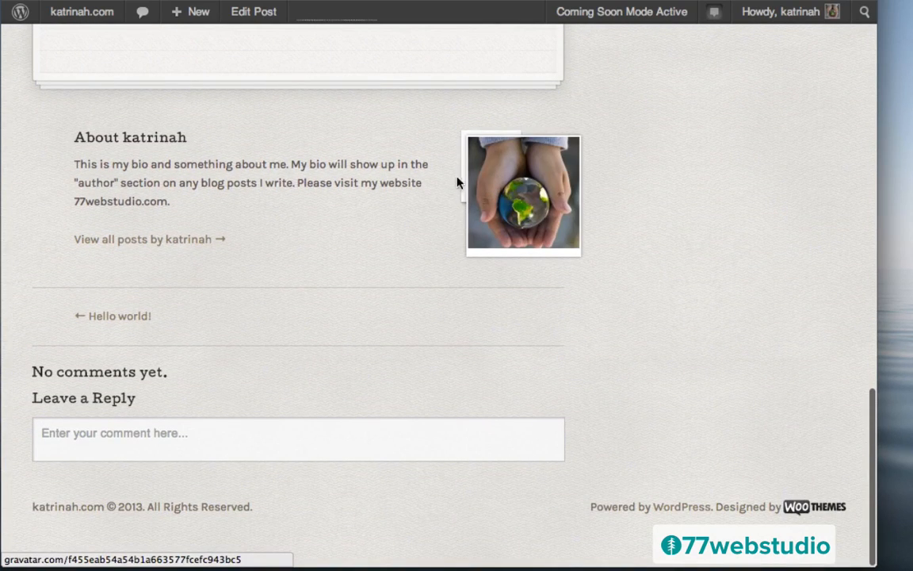
click(60, 434)
scroll(640, 375, down, 3)
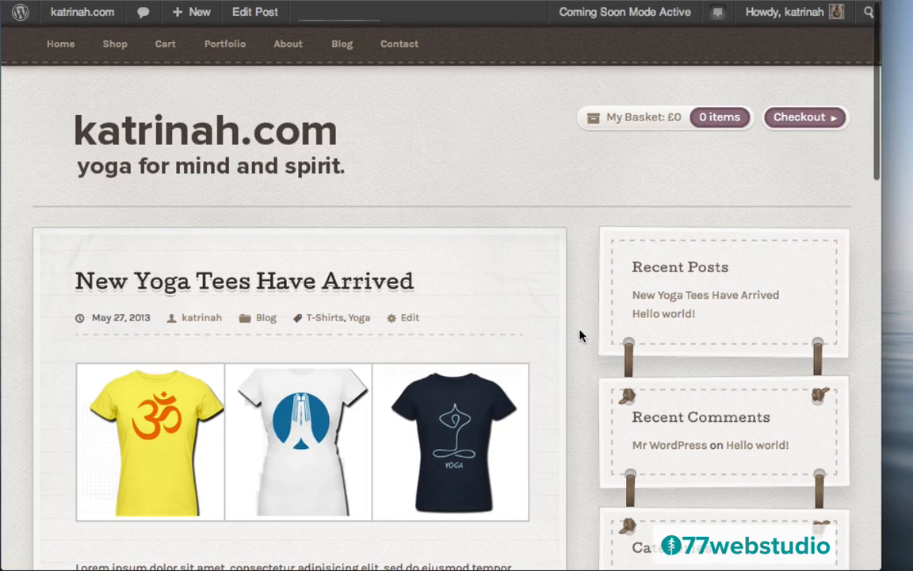
scroll(581, 336, down, 3)
scroll(581, 335, down, 1)
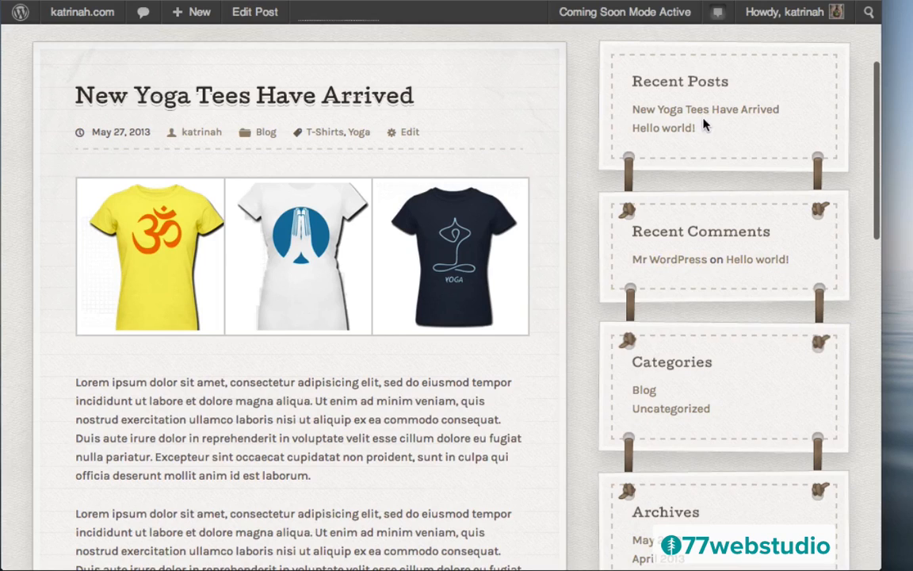
scroll(757, 330, down, 6)
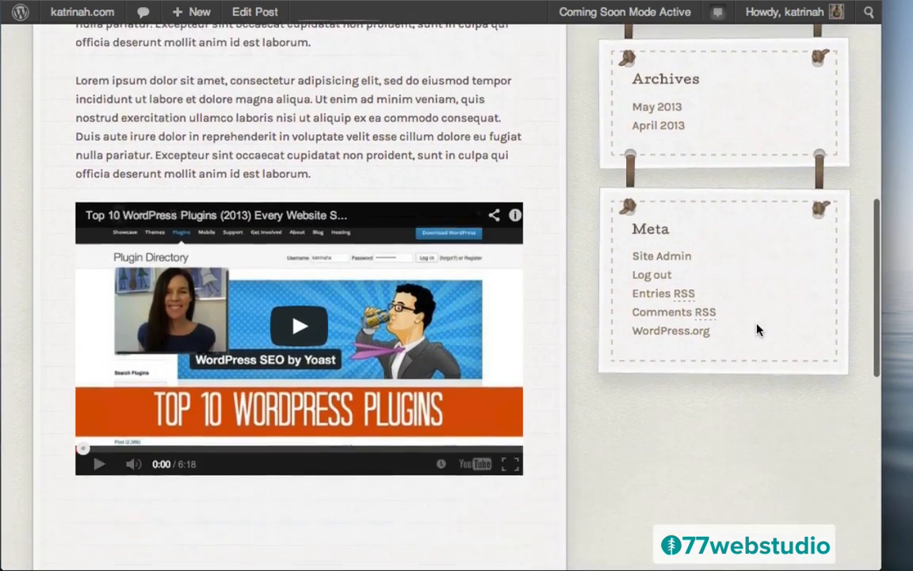
scroll(758, 328, up, 3)
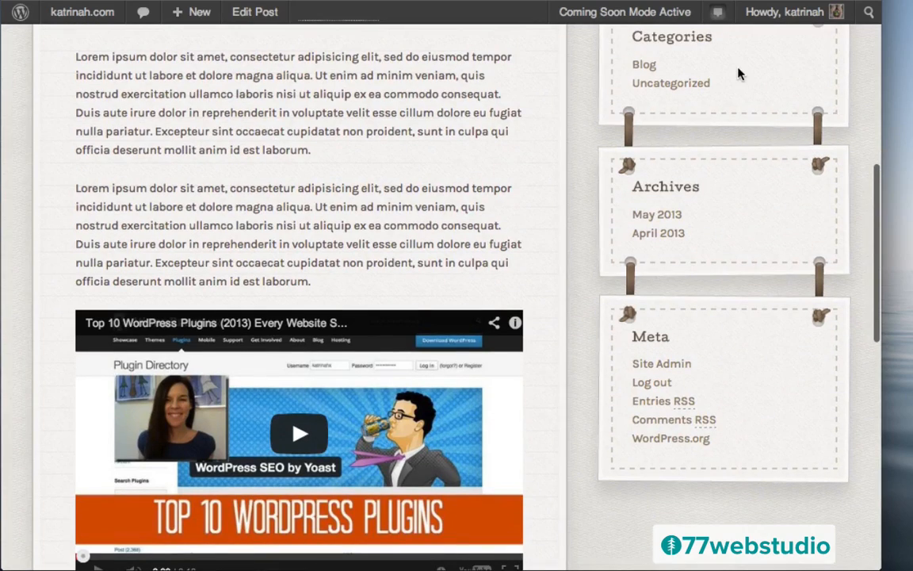
scroll(738, 75, up, 10)
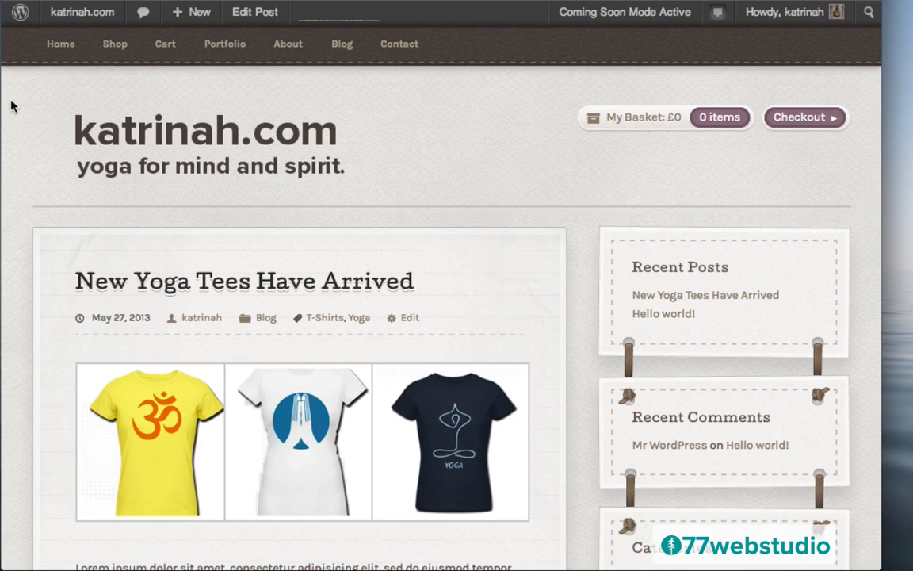
mouse_move(76, 19)
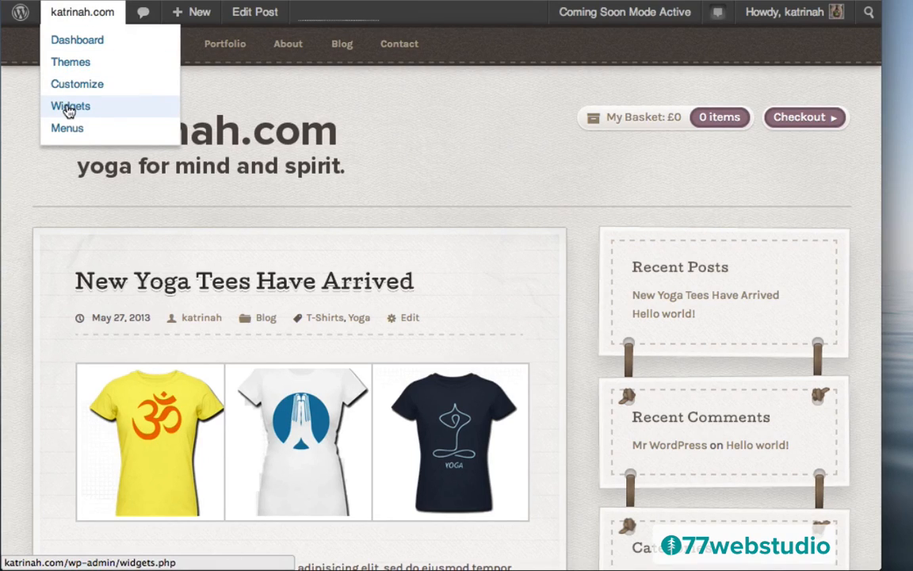
- Go from the Dashboard to Appearance > Widgets
click(79, 44)
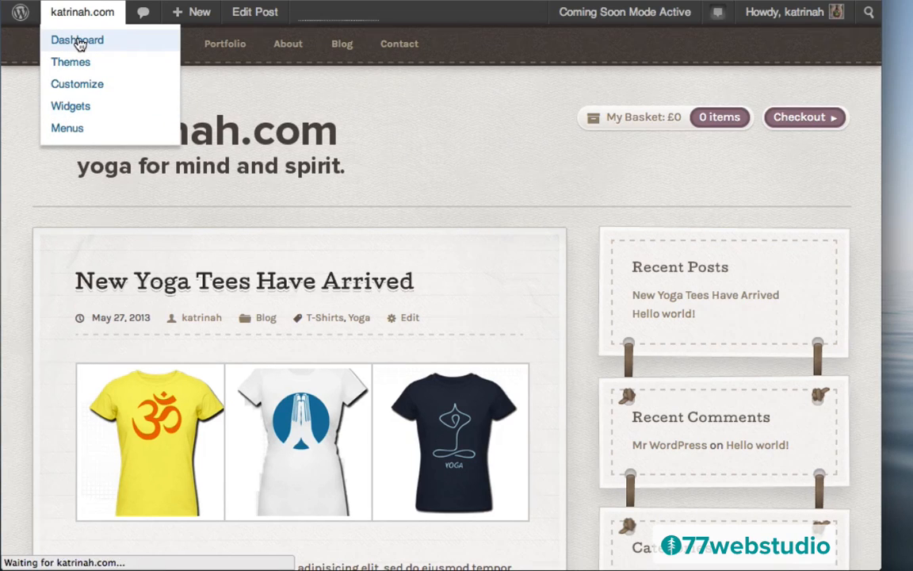
mouse_move(47, 382)
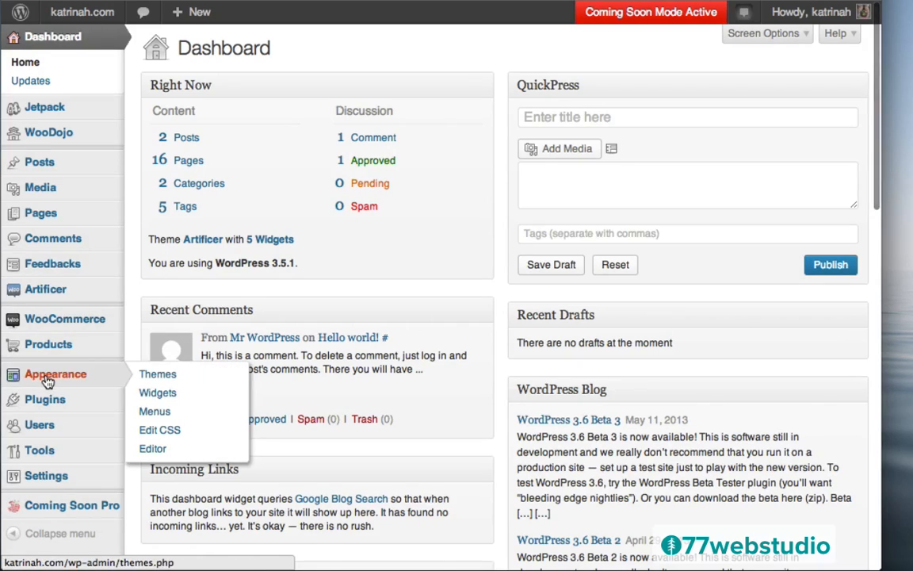
click(161, 396)
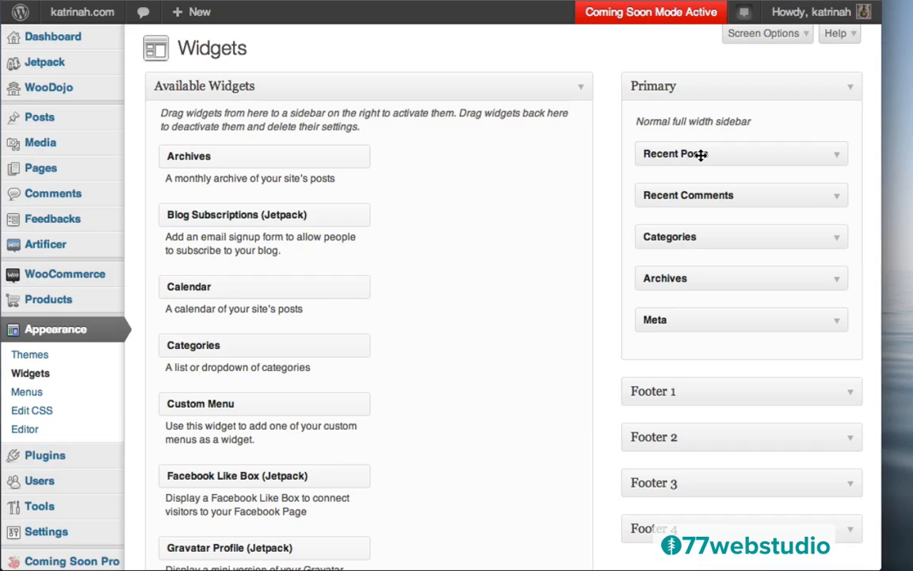
- Drag Recent Posts, Recent Comments, Categories and Archives out of the Primary sidebar
drag(700, 155, 351, 147)
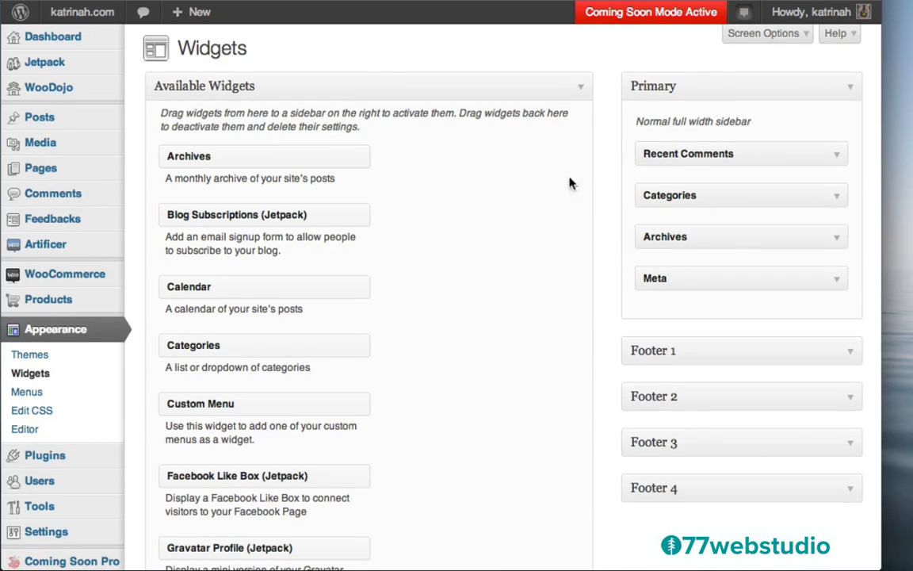
drag(695, 156, 368, 181)
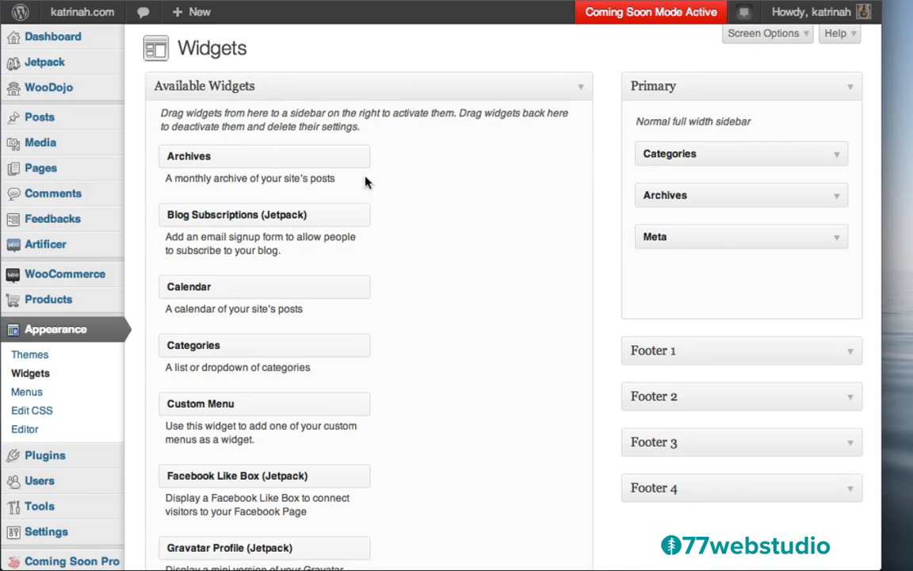
drag(644, 150, 354, 161)
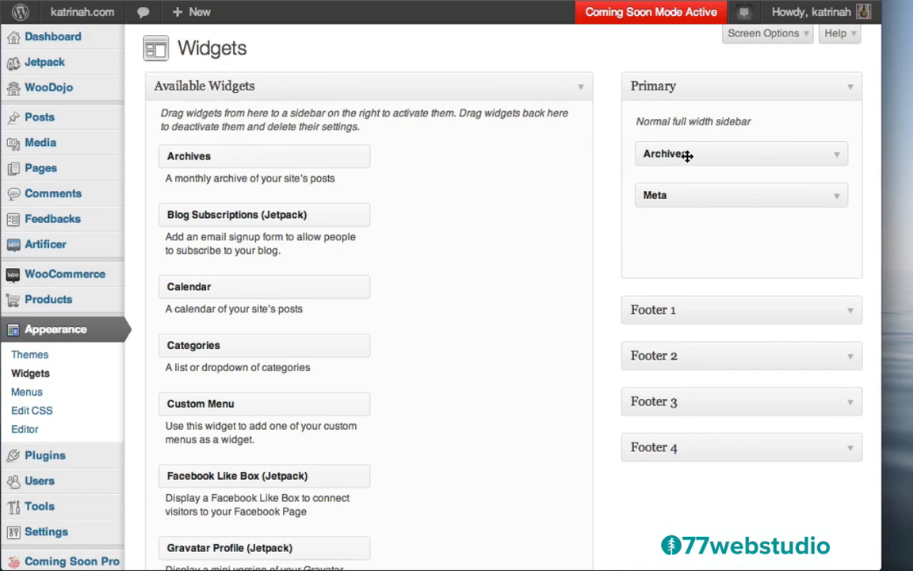
drag(686, 153, 380, 178)
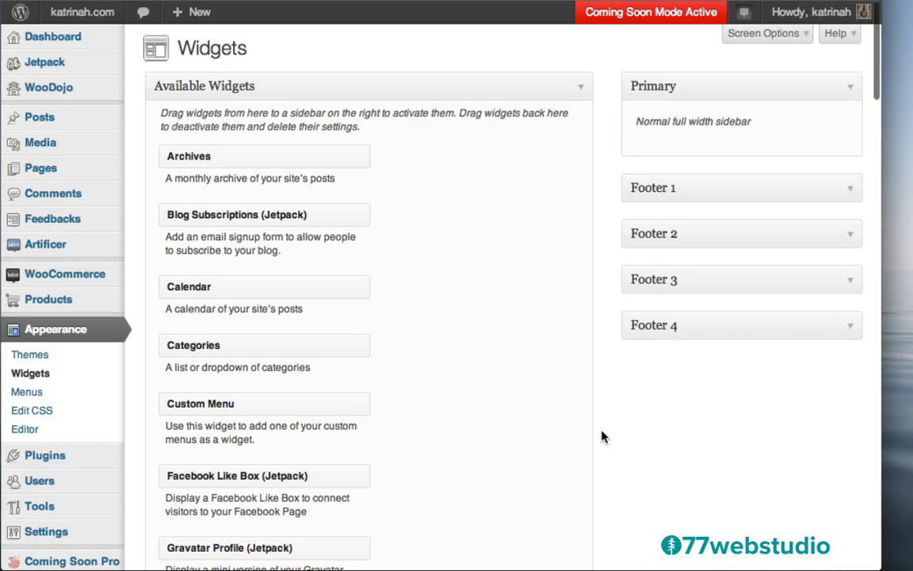
- Add a WooCommerce Product Search widget to Primary, titled 'Search for Products', and save it
scroll(601, 435, down, 10)
scroll(601, 436, down, 12)
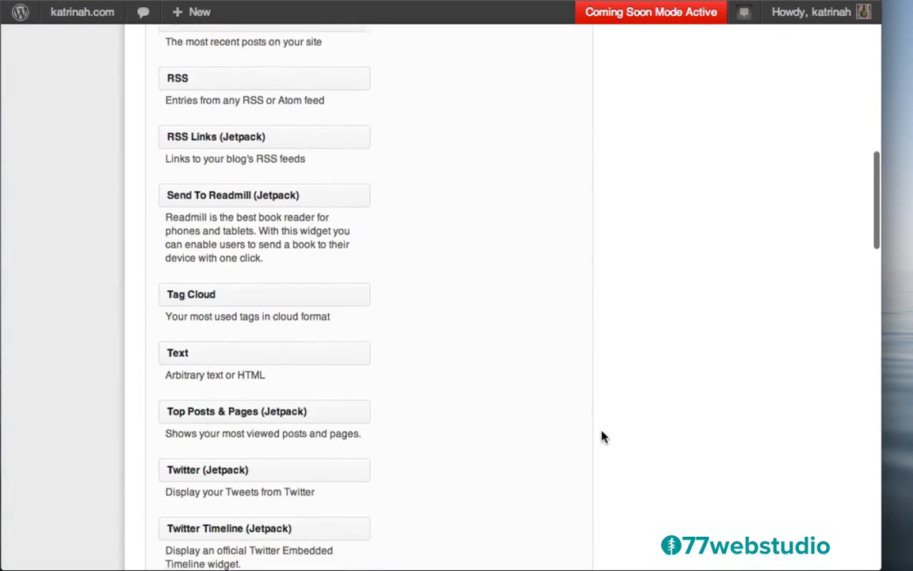
scroll(603, 437, down, 1)
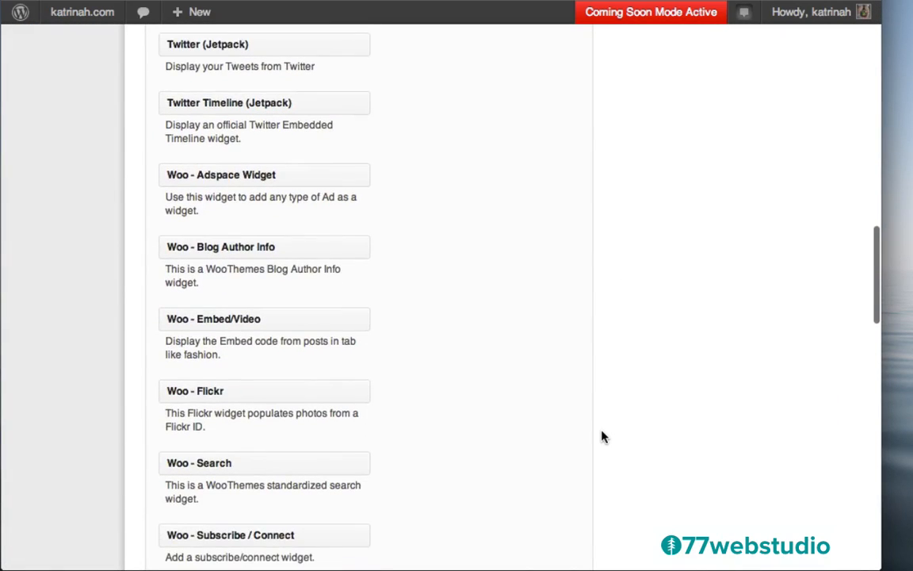
scroll(603, 436, down, 12)
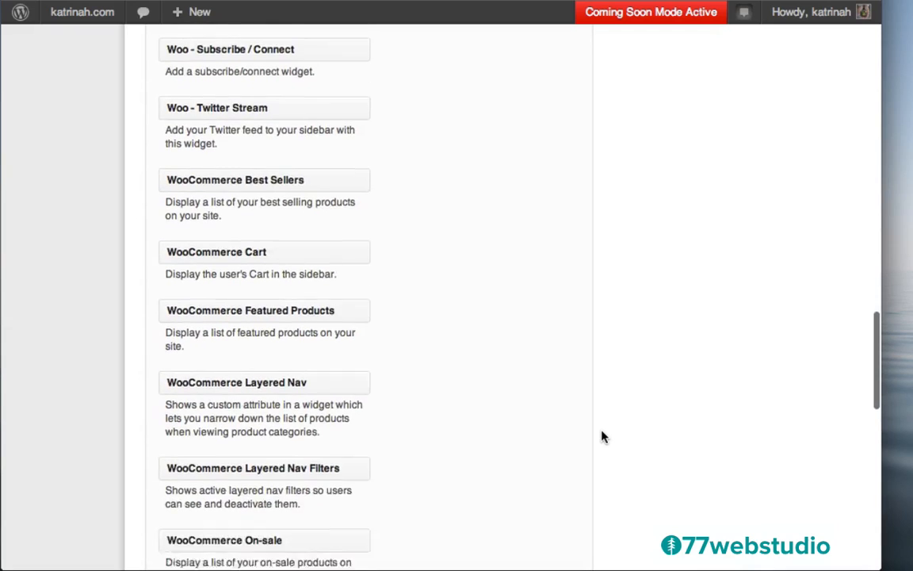
scroll(602, 436, down, 6)
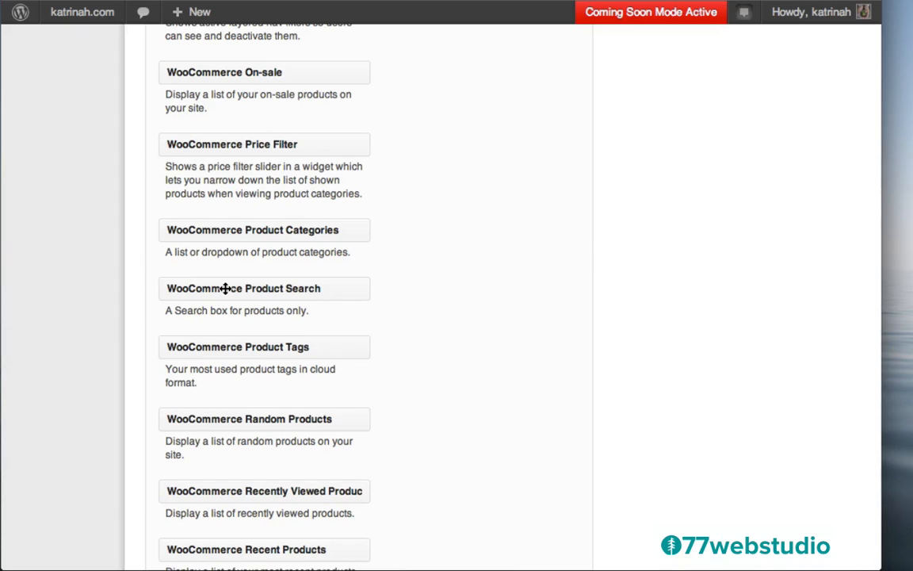
drag(225, 289, 664, 145)
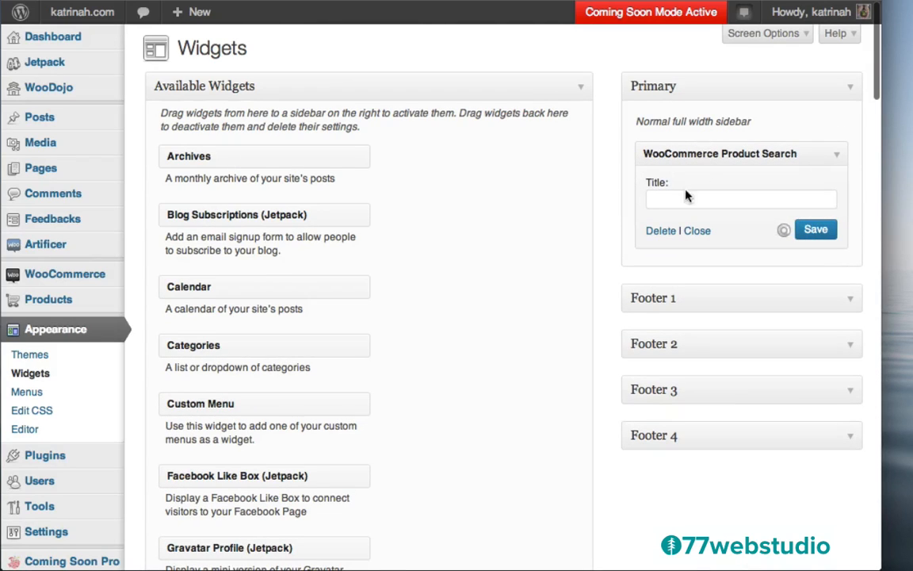
click(663, 199)
text(Search for Products)
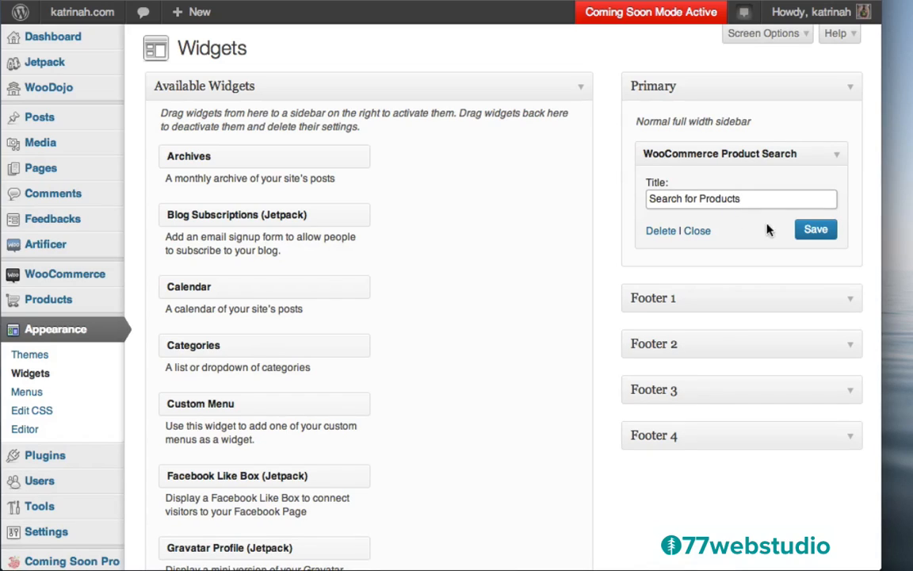
click(812, 230)
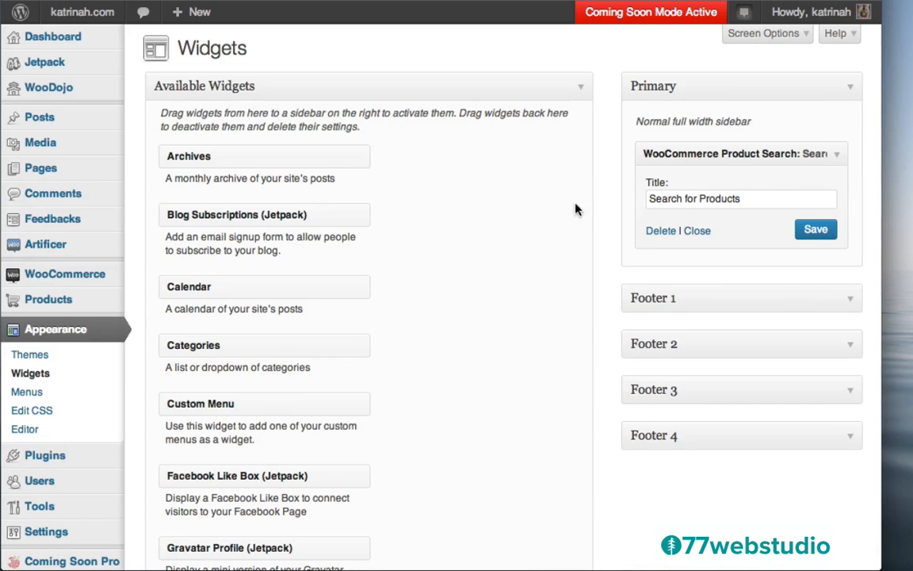
- Add a WooCommerce Featured Products widget below the search, titled 'Featured Products', showing 3 products
scroll(607, 279, down, 15)
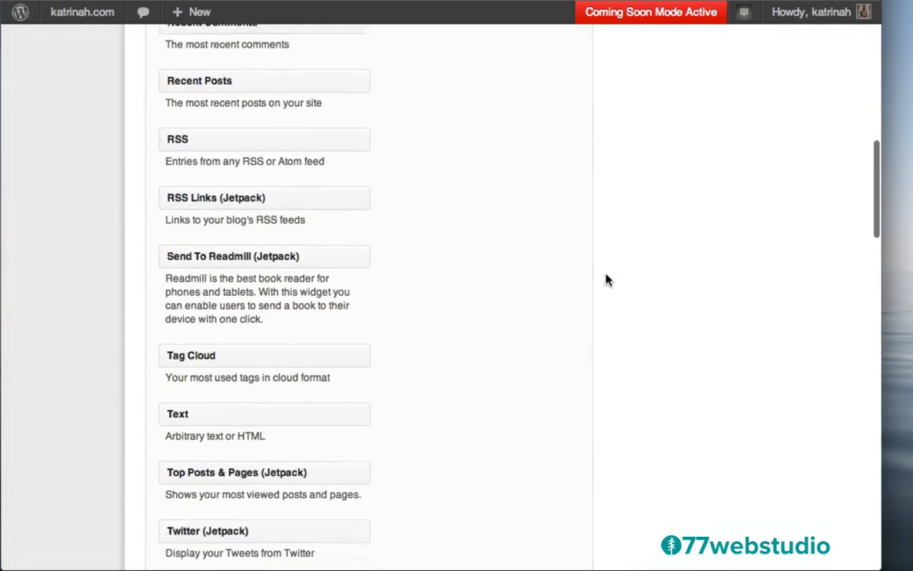
scroll(607, 279, down, 12)
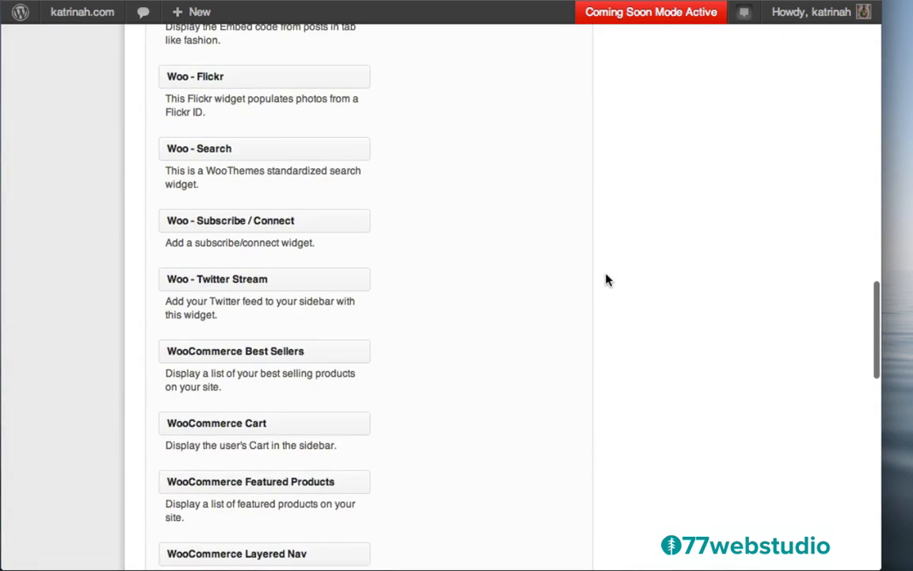
scroll(607, 279, down, 12)
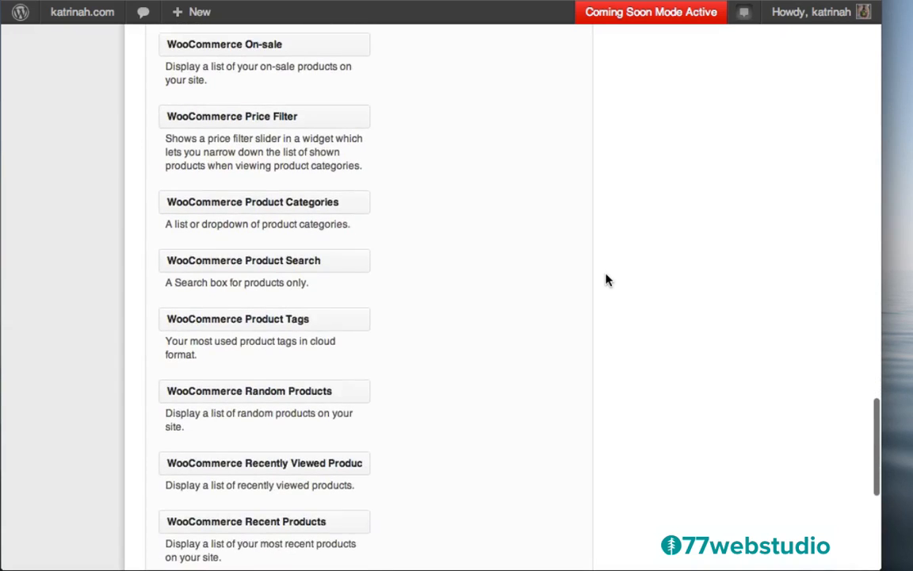
scroll(607, 279, up, 10)
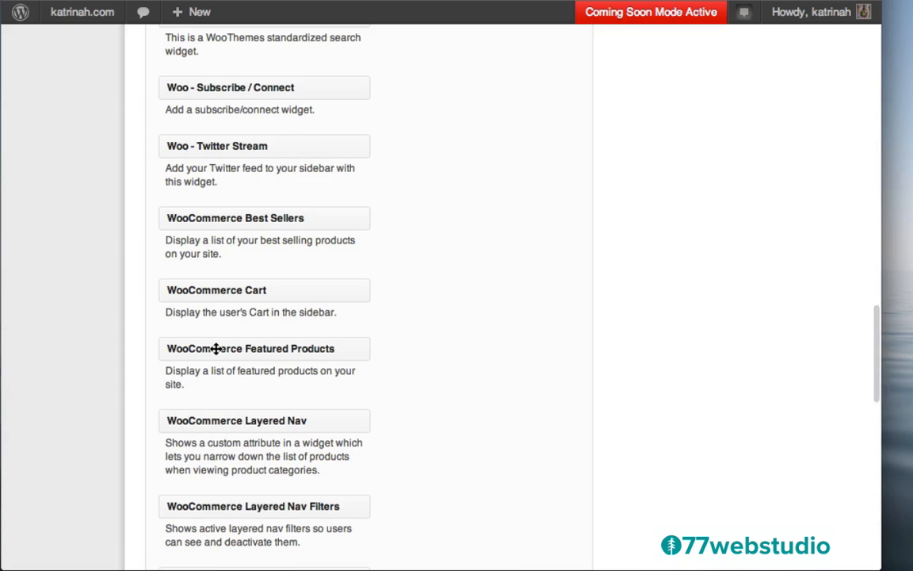
scroll(216, 349, up, 2)
drag(230, 9, 230, 9)
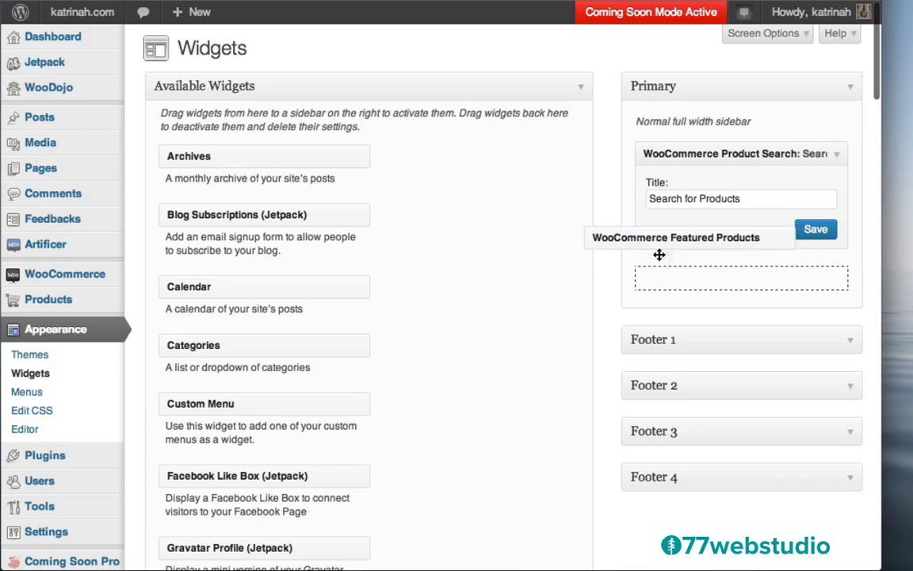
drag(659, 254, 691, 276)
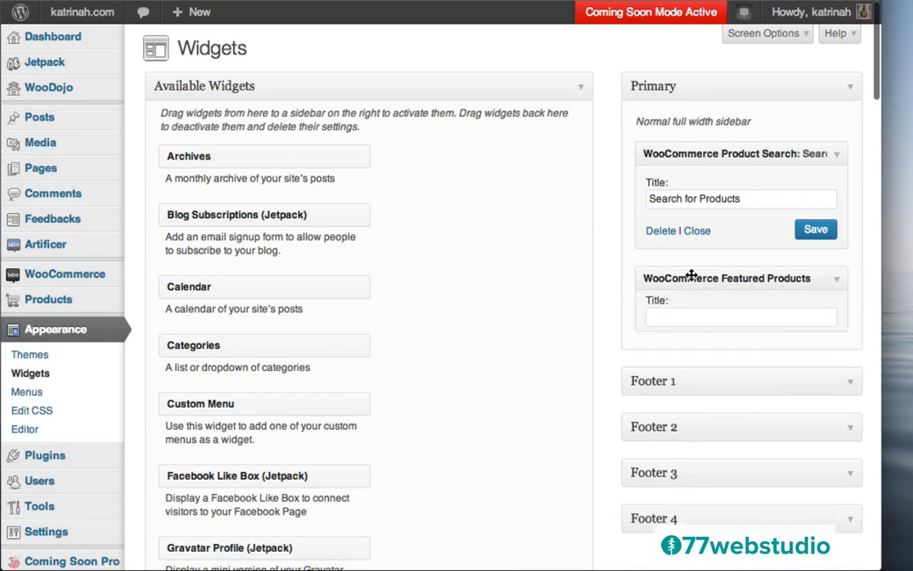
click(670, 325)
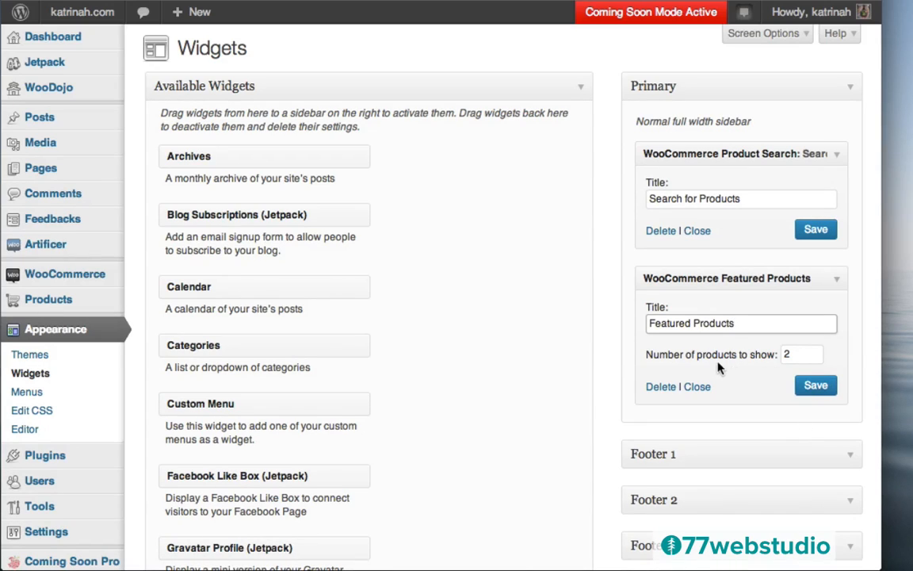
click(790, 354)
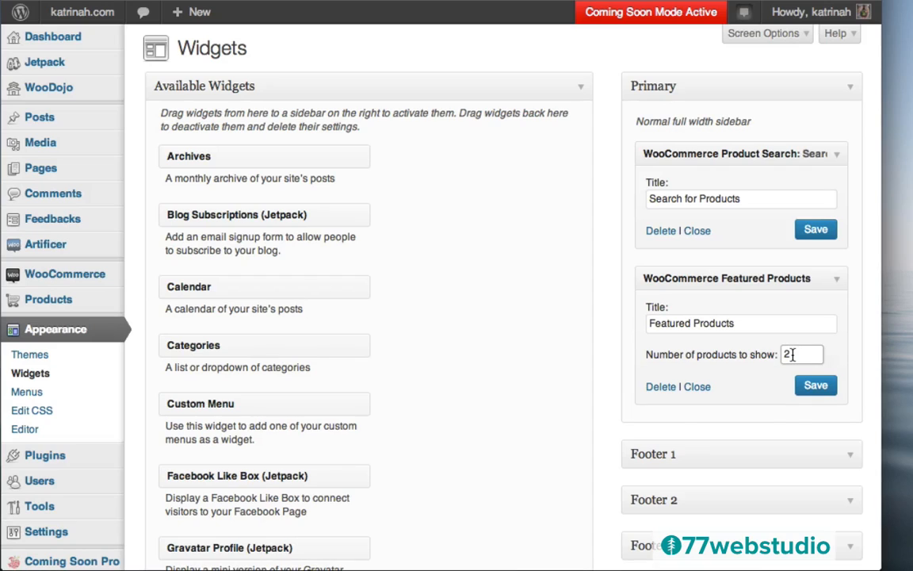
click(817, 385)
scroll(610, 384, down, 4)
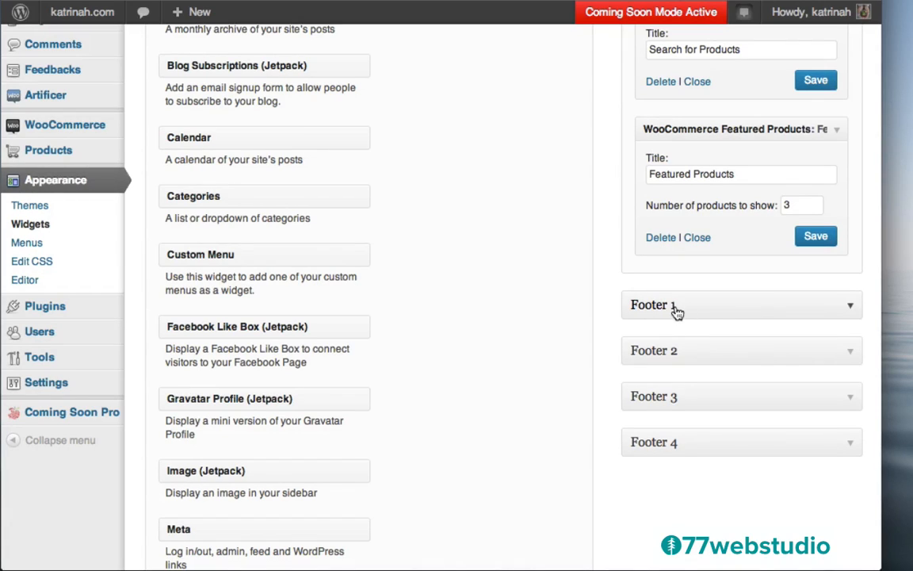
- Expand Footer 1 and drop a Woo - Flickr widget into it, leaving its Flickr ID empty
click(849, 309)
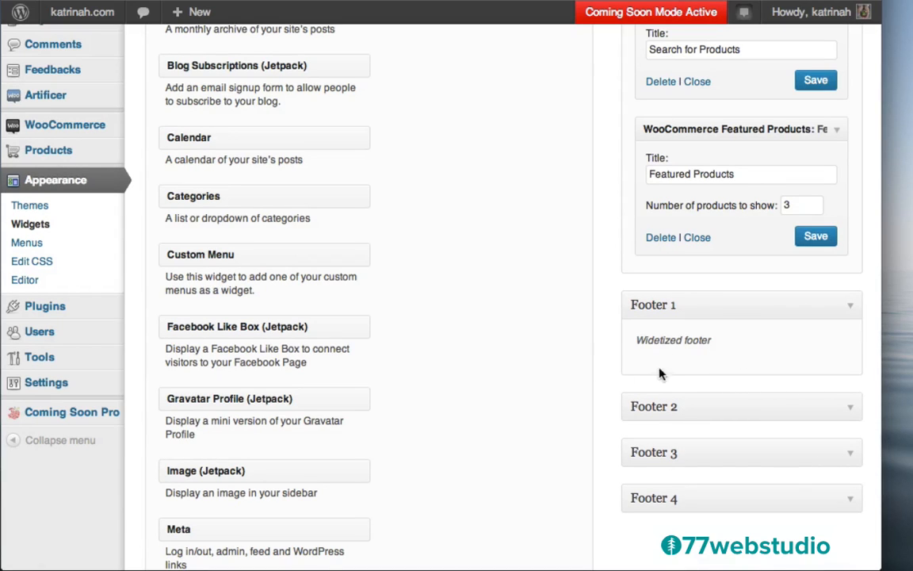
scroll(533, 428, down, 15)
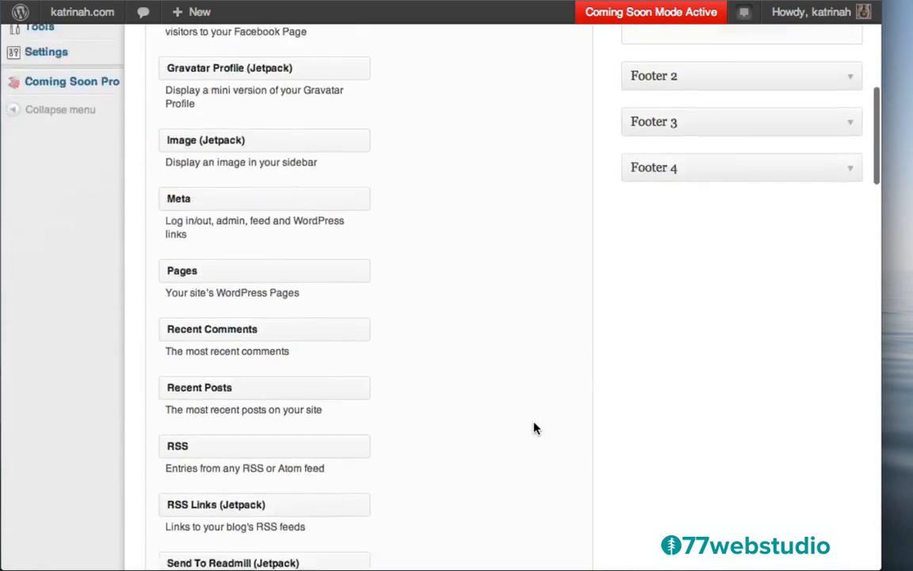
scroll(534, 428, up, 15)
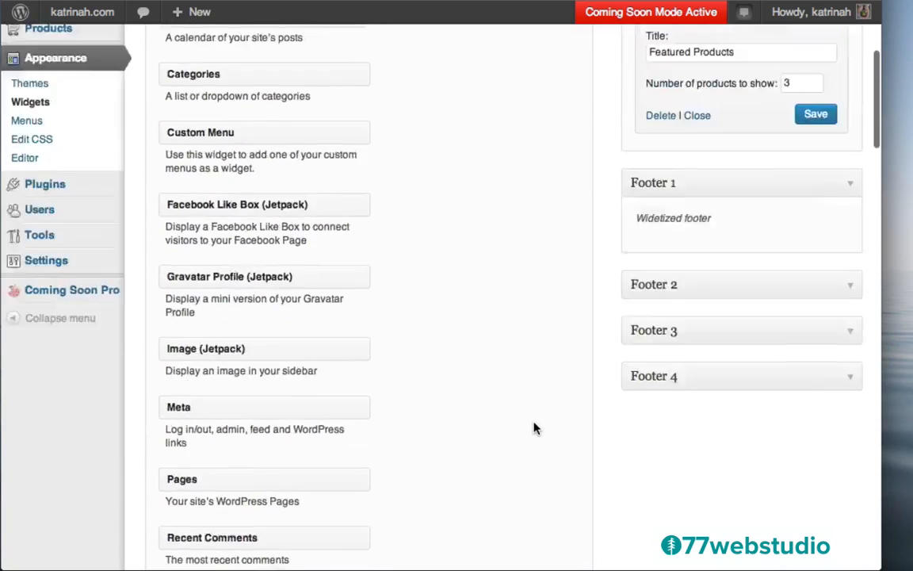
scroll(426, 378, down, 15)
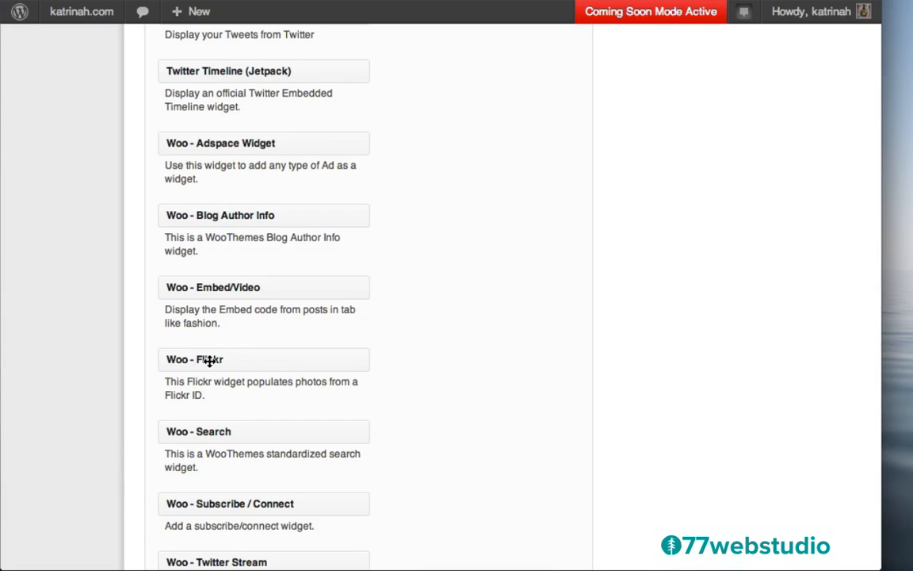
drag(210, 360, 688, 295)
scroll(588, 345, down, 3)
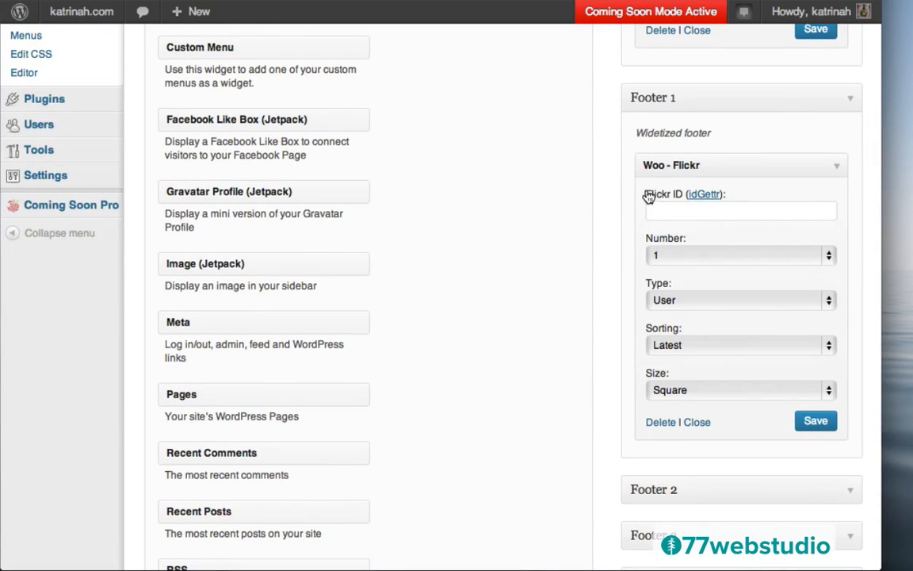
click(704, 196)
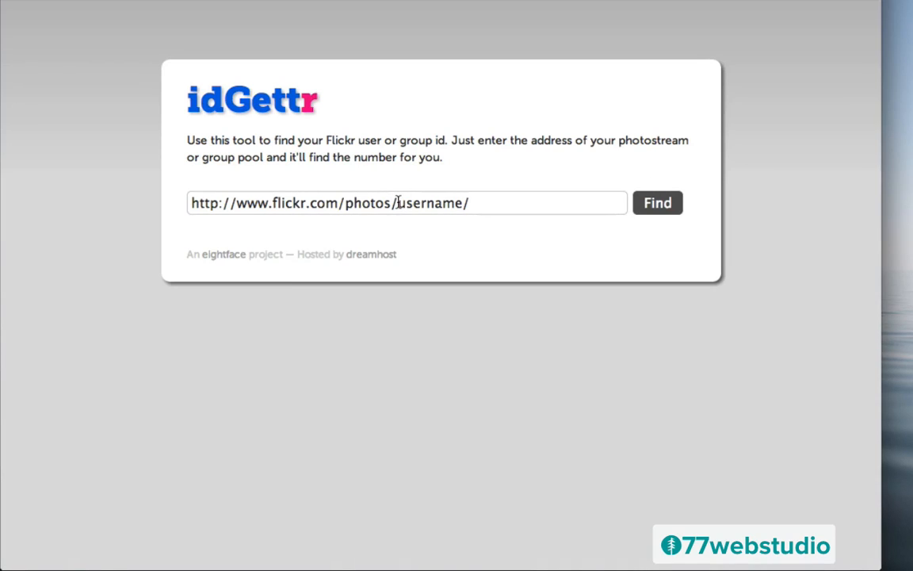
click(398, 203)
drag(398, 203, 459, 207)
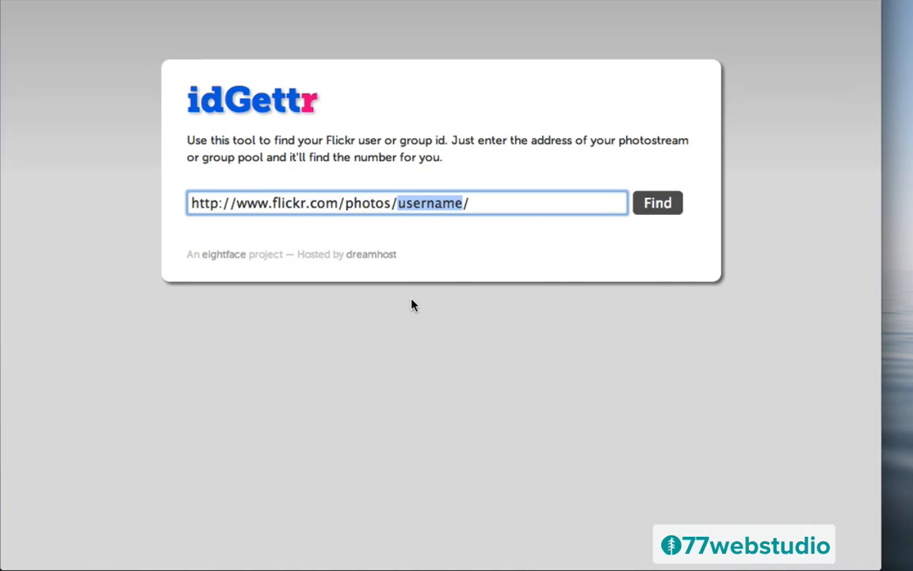
text(katrinahx)
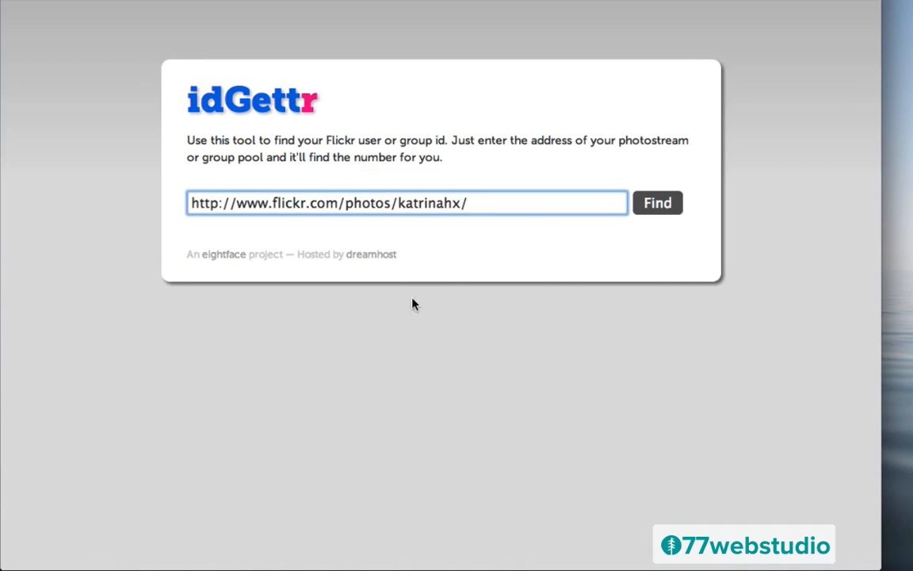
click(657, 208)
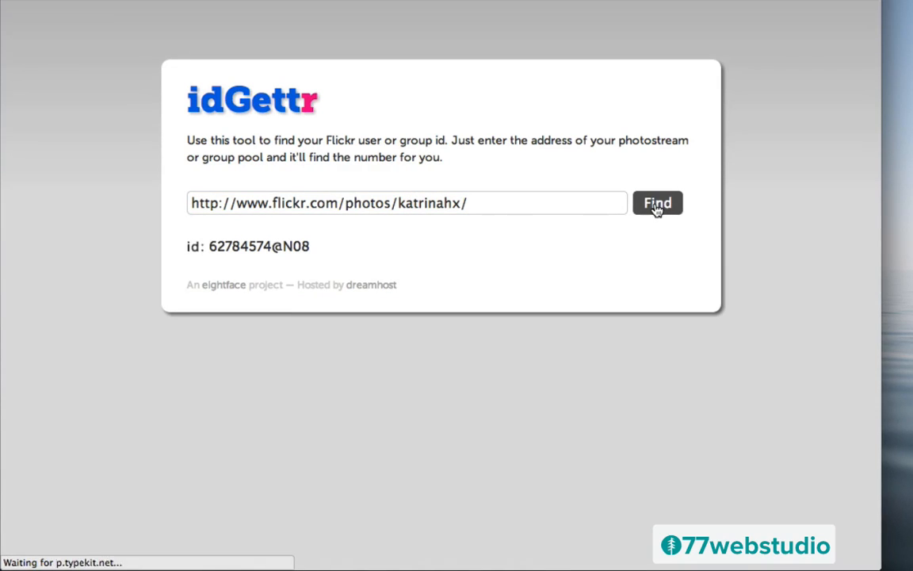
drag(311, 249, 210, 244)
key(super+c)
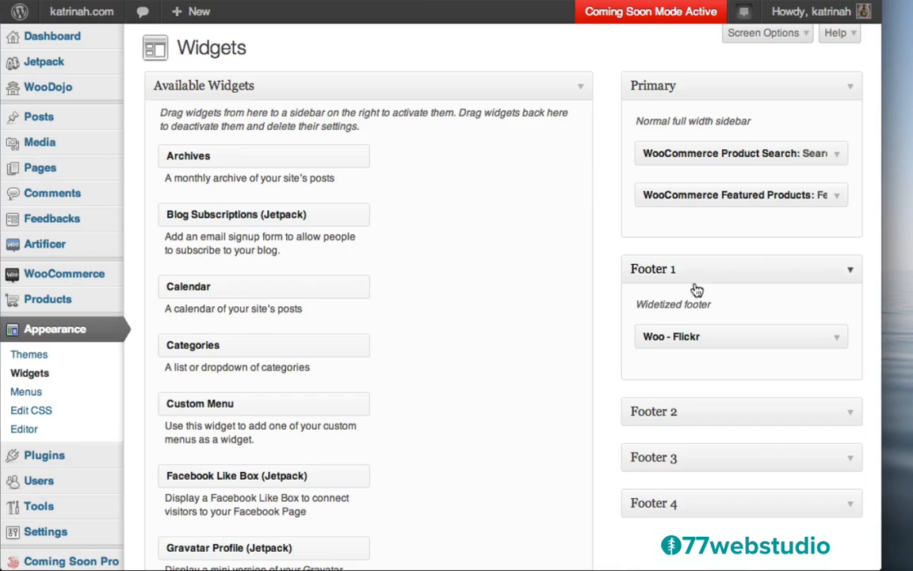
- Paste the Flickr id into Footer 1's Woo - Flickr widget, set Number to 6, and save
click(834, 339)
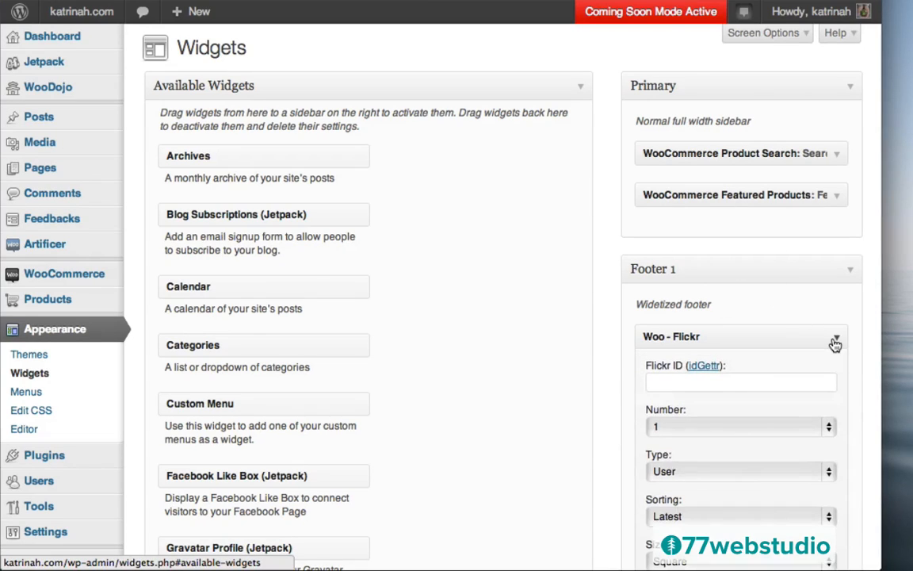
click(659, 384)
key(super+v)
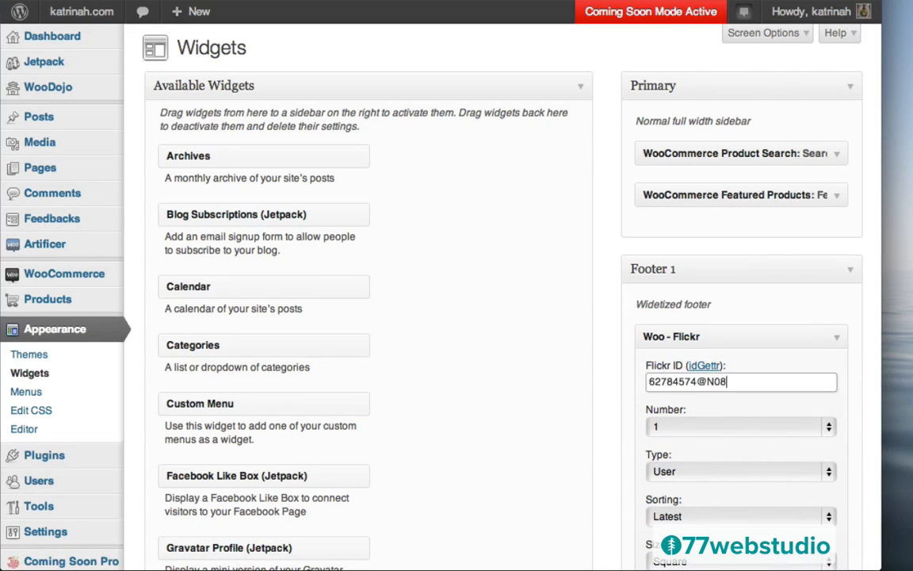
scroll(679, 153, down, 5)
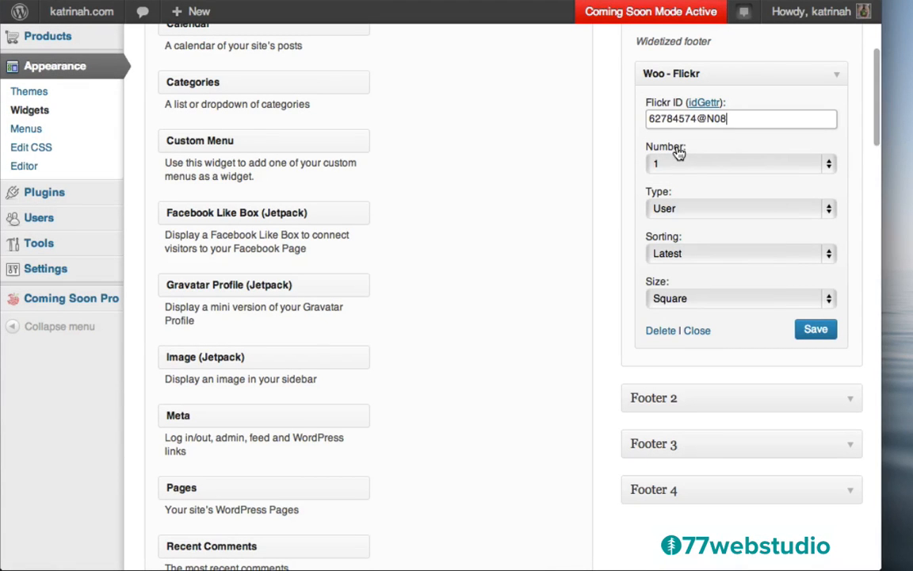
click(675, 166)
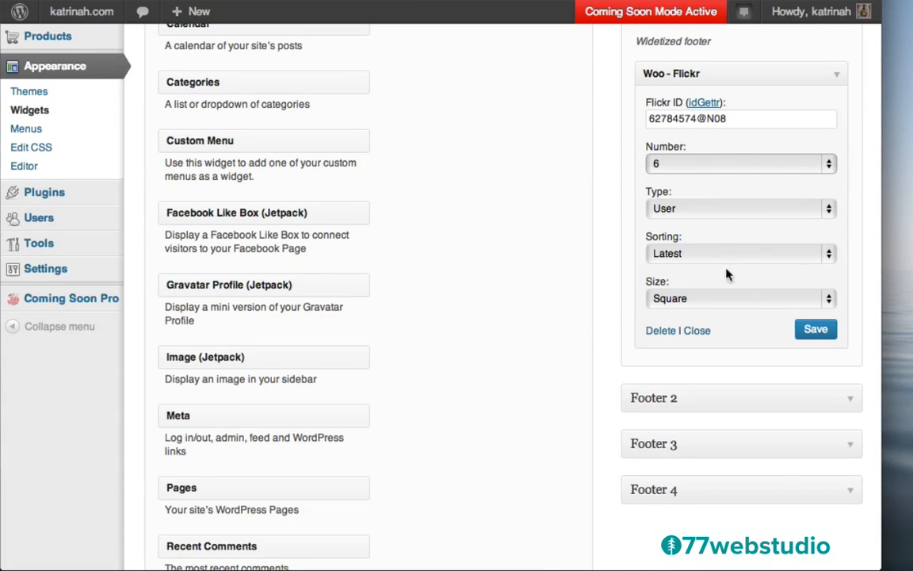
click(816, 330)
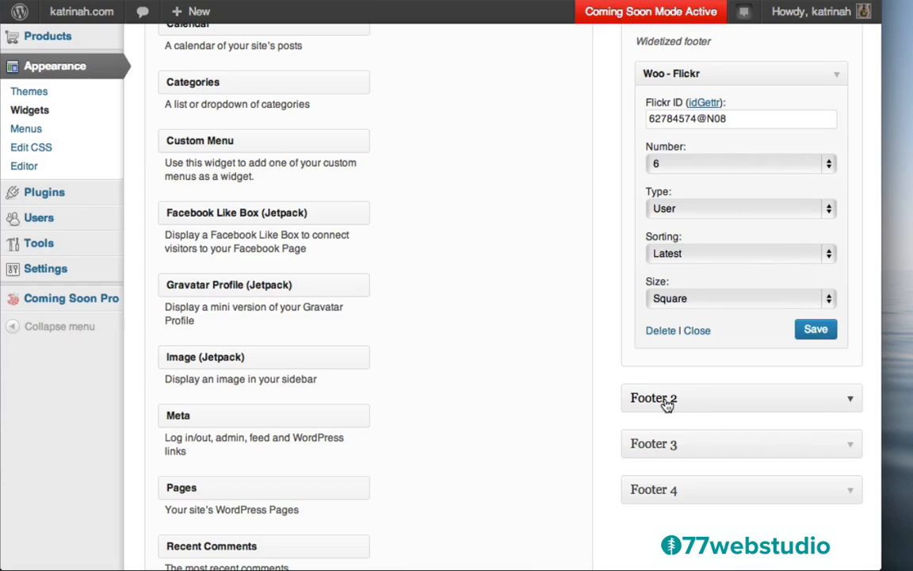
click(846, 399)
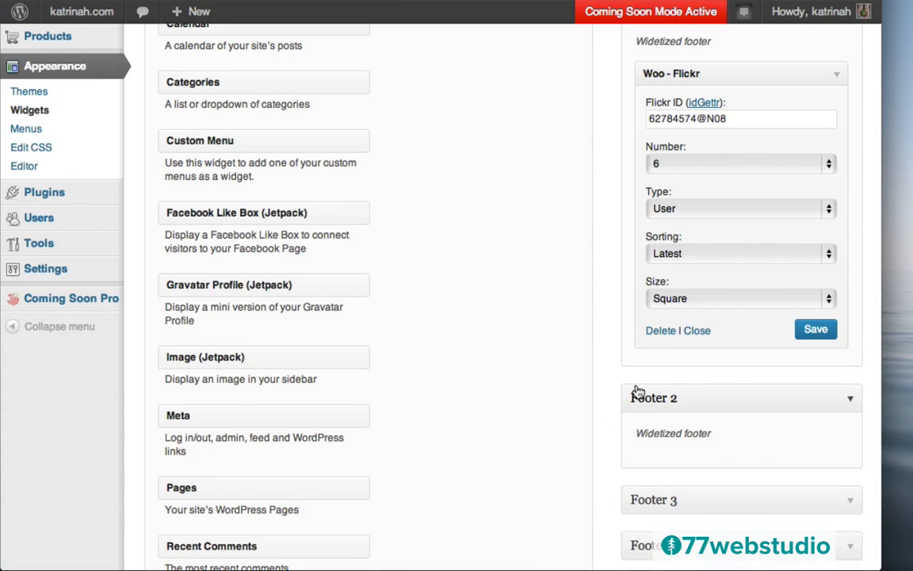
scroll(572, 346, up, 3)
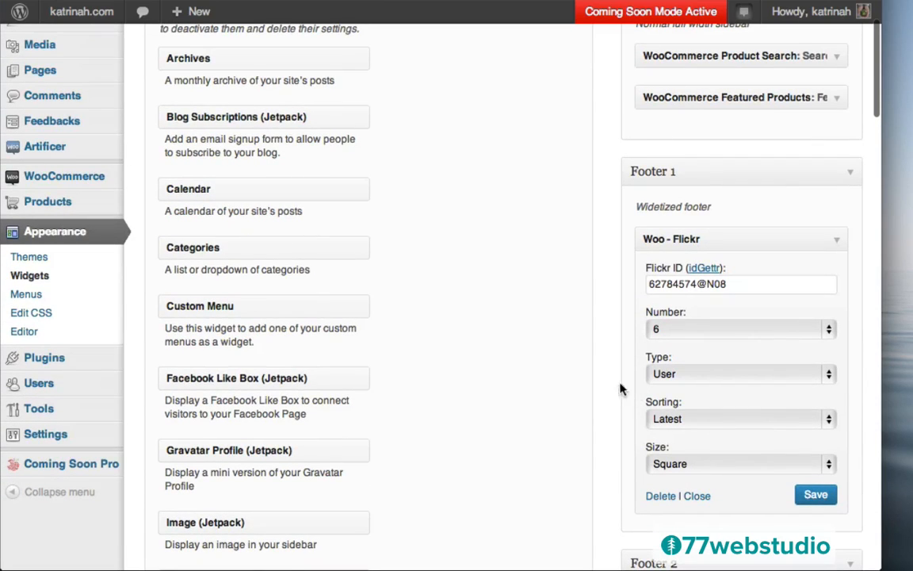
- Search the plugin directory for 'simple social icons'
click(48, 360)
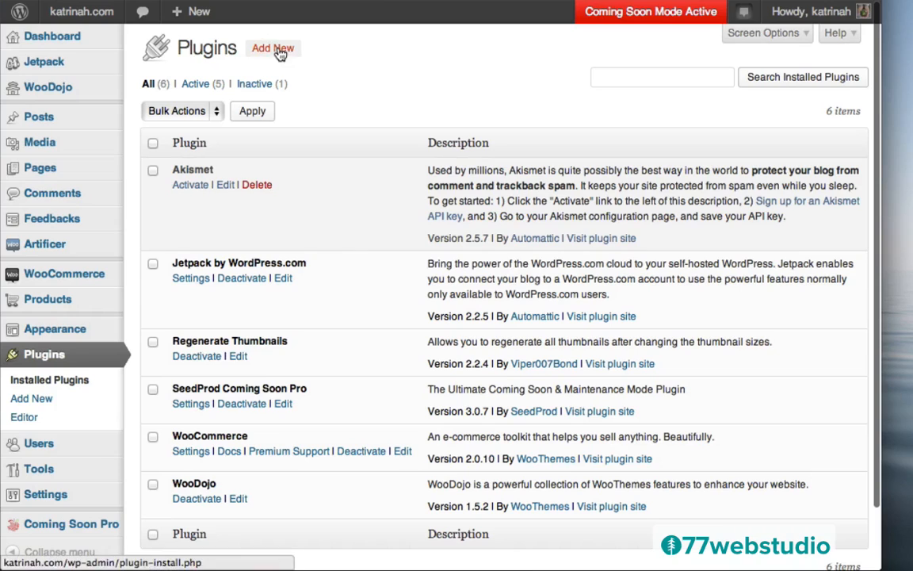
click(279, 49)
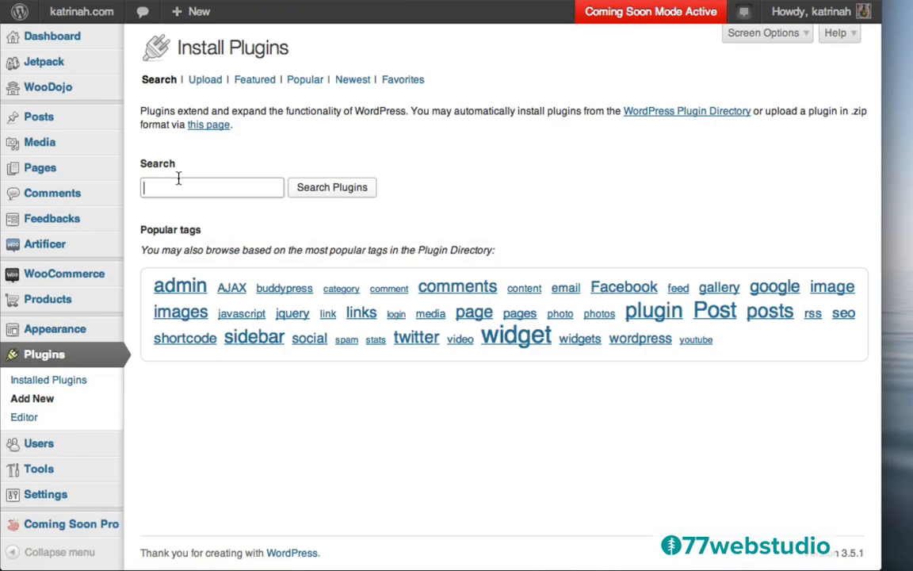
text(sipole)
key(BackSpace)
key(BackSpace)
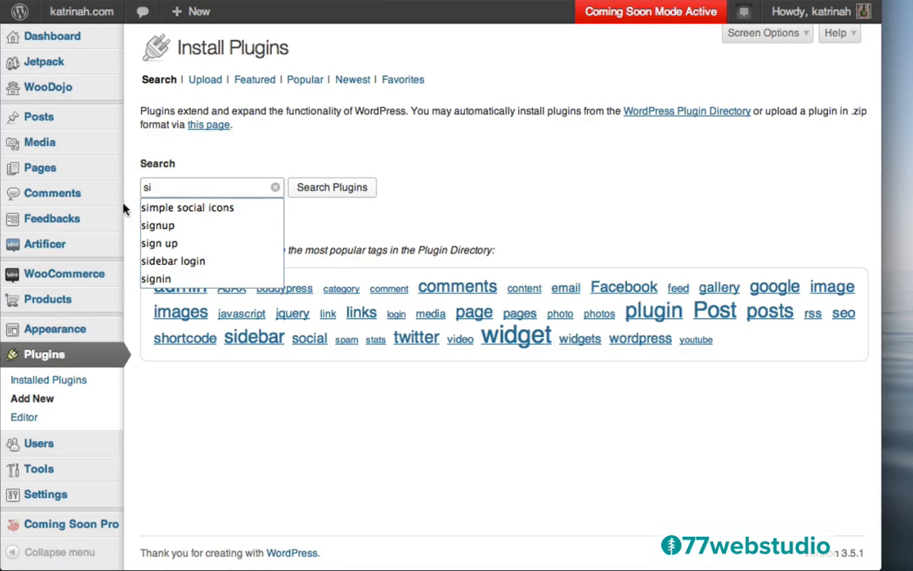
key(Down)
key(Return)
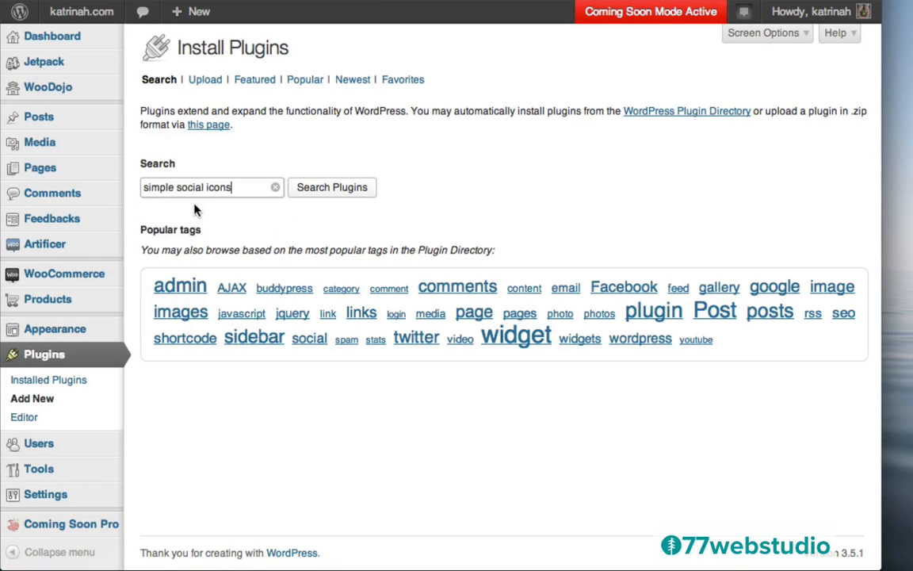
click(331, 189)
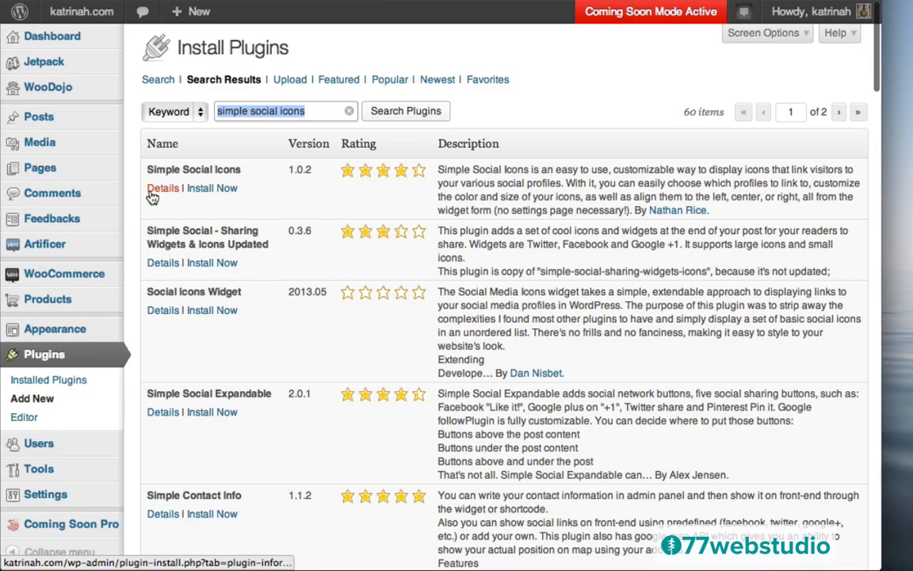
- Install and activate the Simple Social Icons 1.0.2 plugin
click(203, 188)
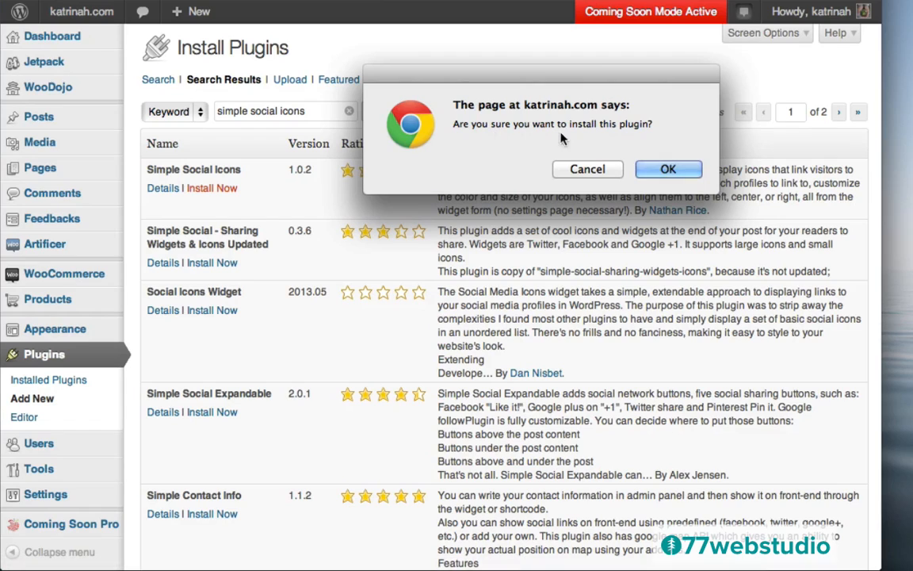
click(668, 170)
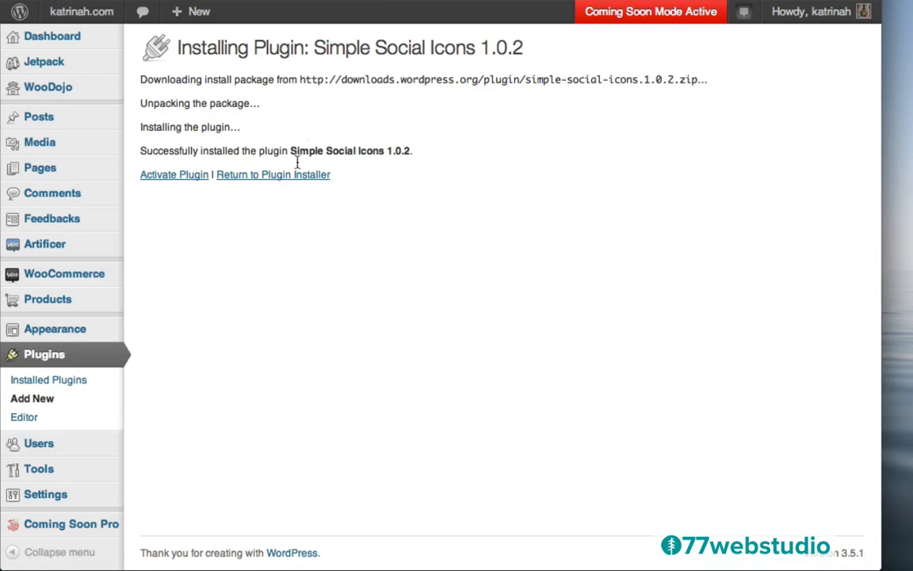
click(167, 176)
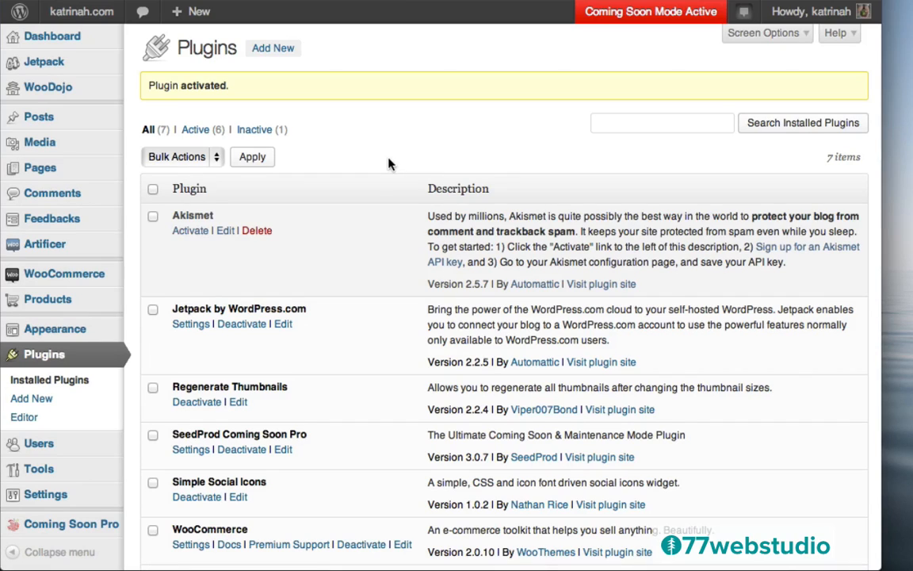
mouse_move(49, 328)
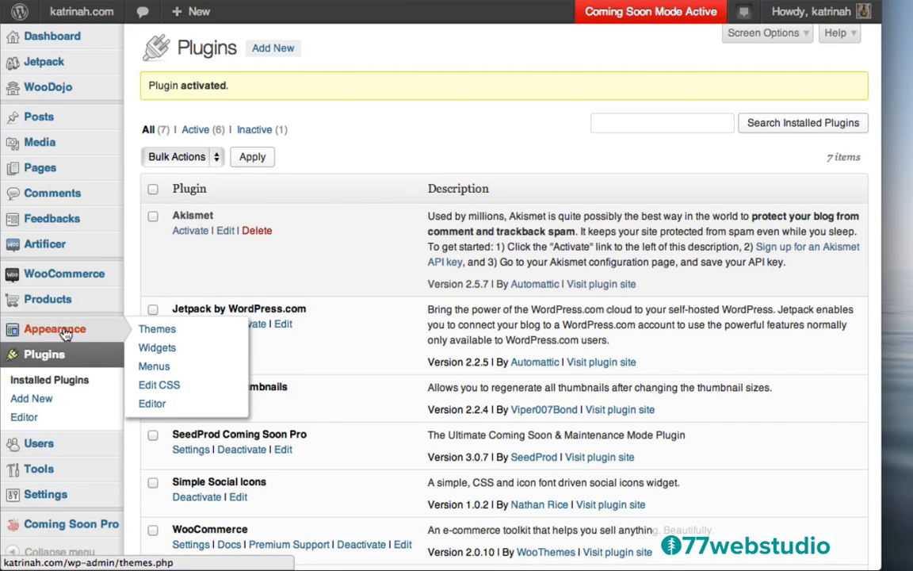
- Drag a Simple Social Icons widget into Footer 2 and title it 'Connect on the web'
click(170, 353)
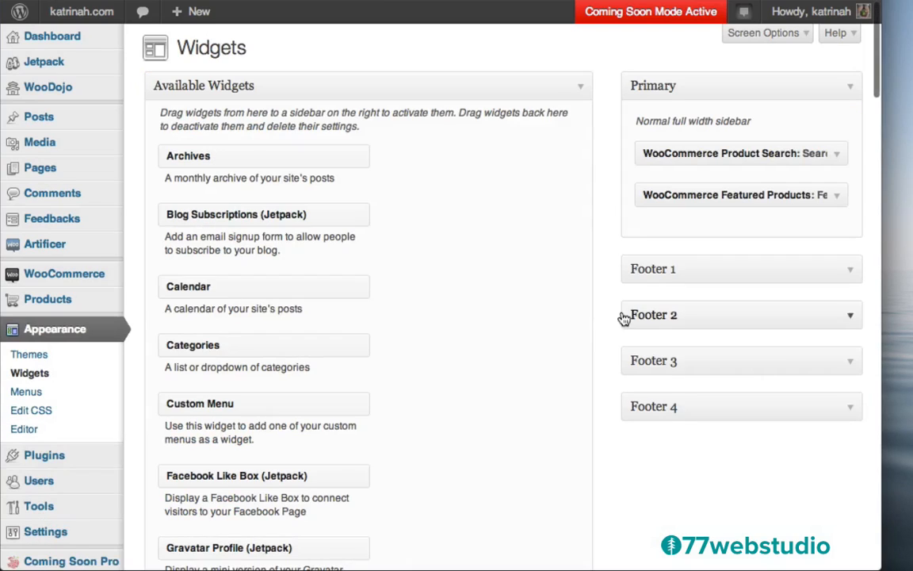
click(848, 320)
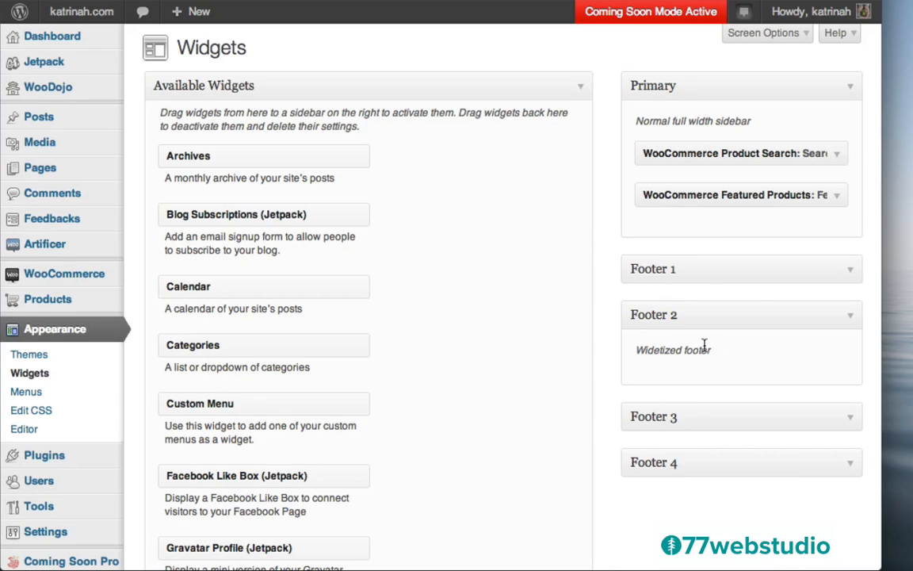
scroll(524, 393, down, 10)
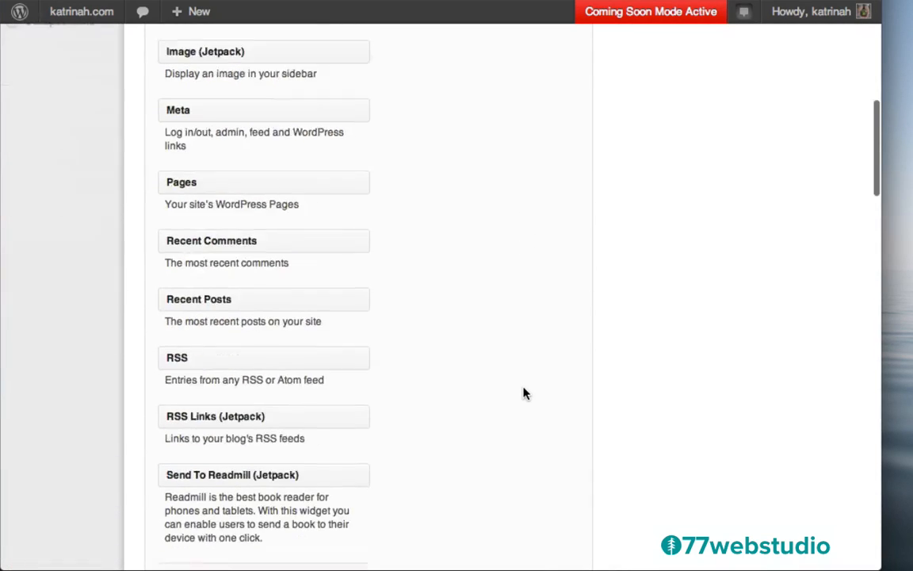
scroll(524, 393, down, 7)
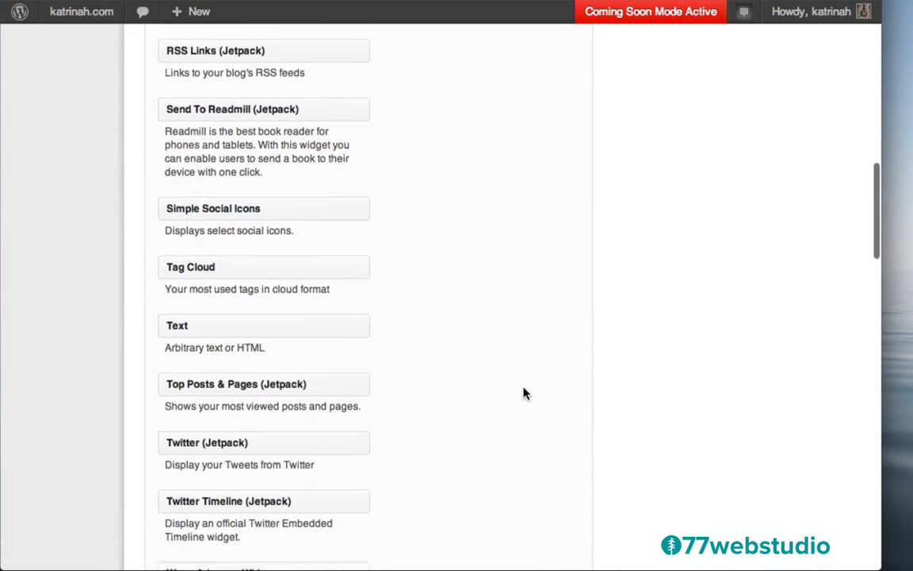
scroll(524, 393, up, 2)
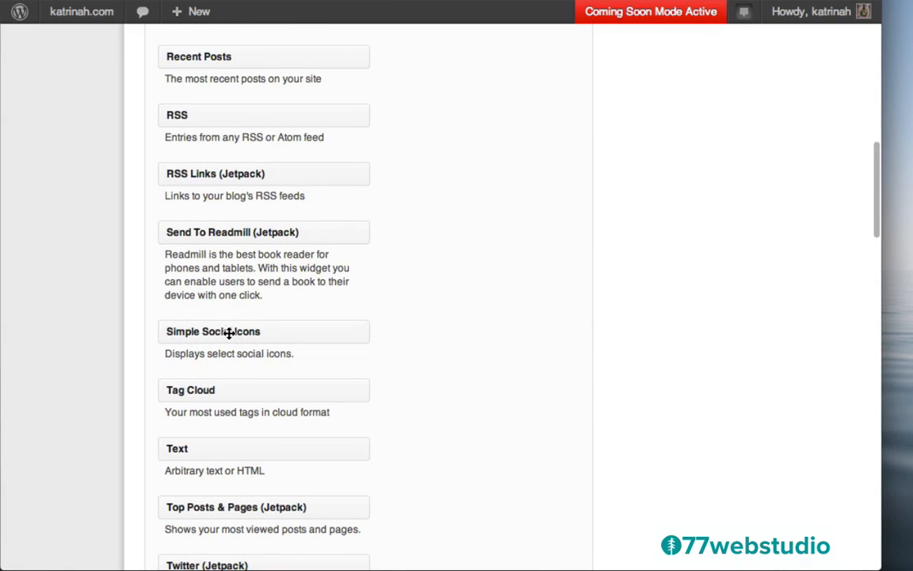
drag(220, 333, 698, 267)
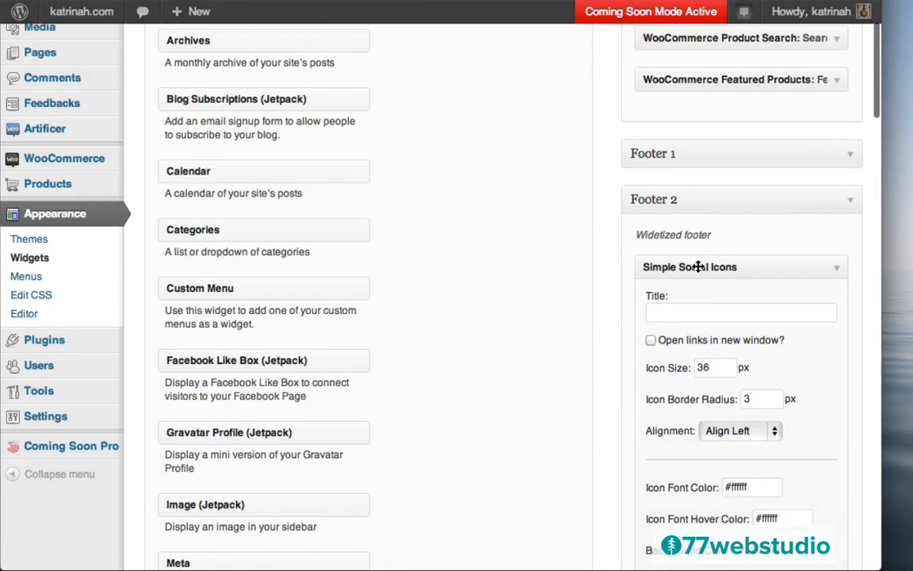
click(698, 312)
text(Connect)
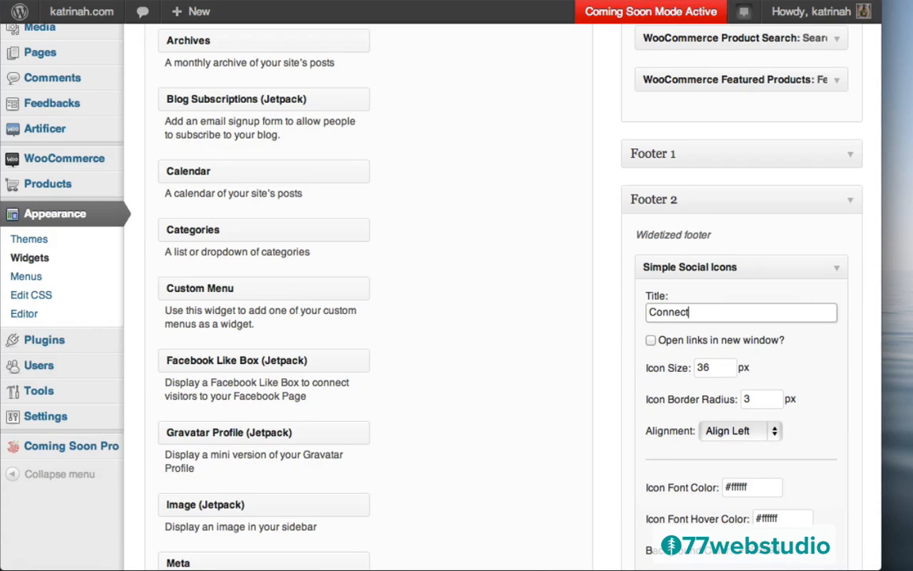
text( on the web)
scroll(642, 386, down, 5)
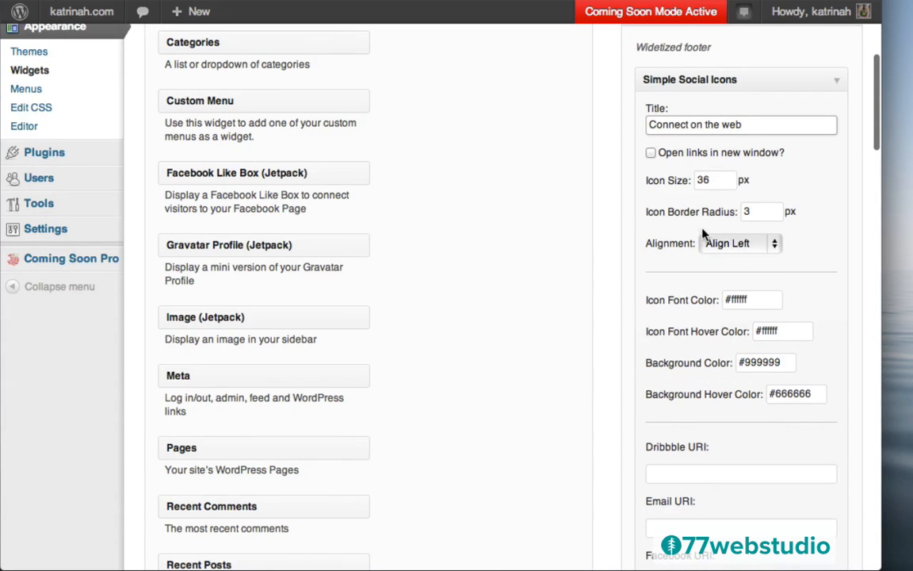
scroll(681, 261, down, 4)
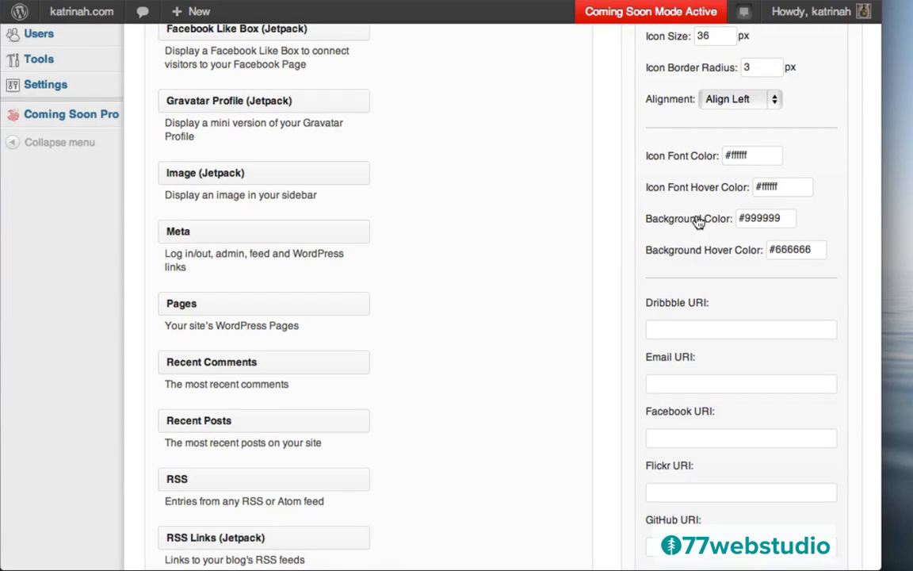
- Paste #967381 into both the Background Color and Background Hover Color fields
click(758, 219)
key(super+a)
text(#967381)
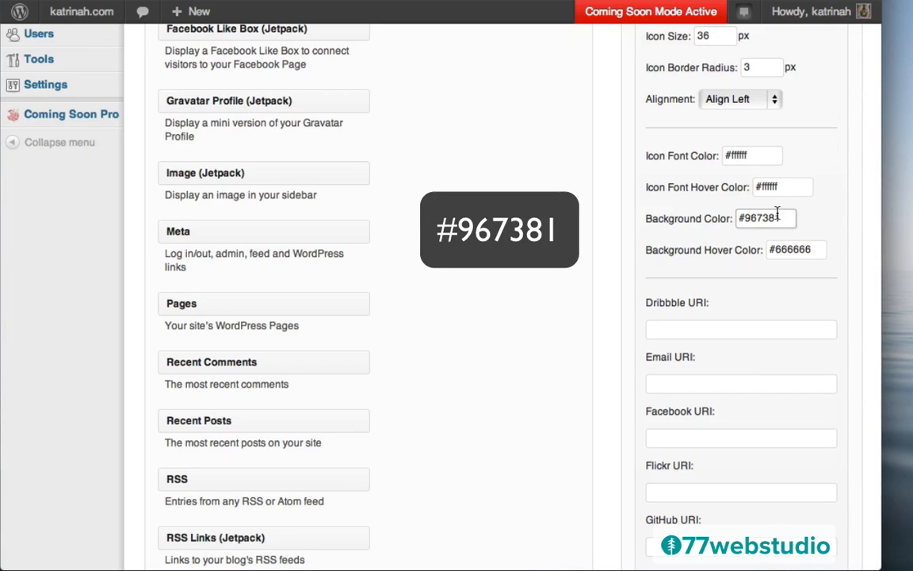
click(787, 249)
key(super+a)
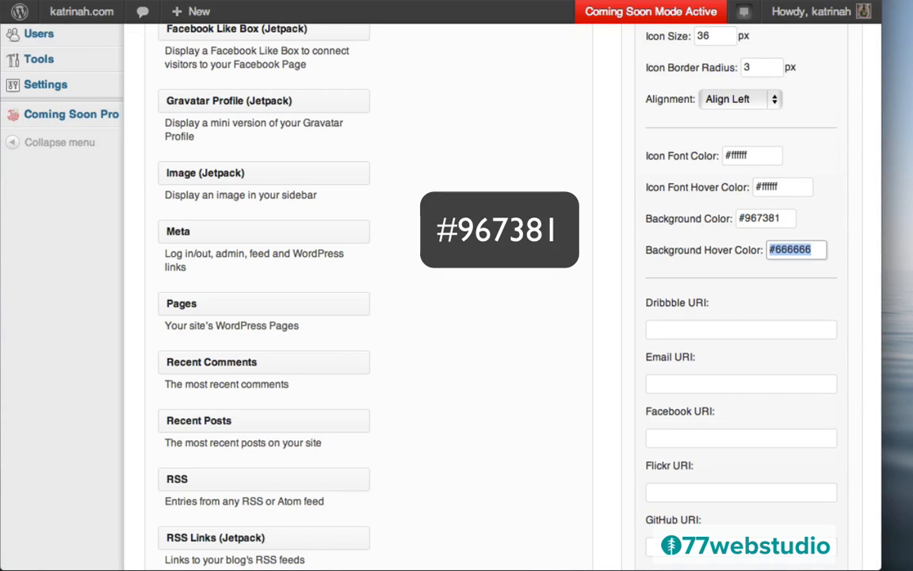
text(#967381)
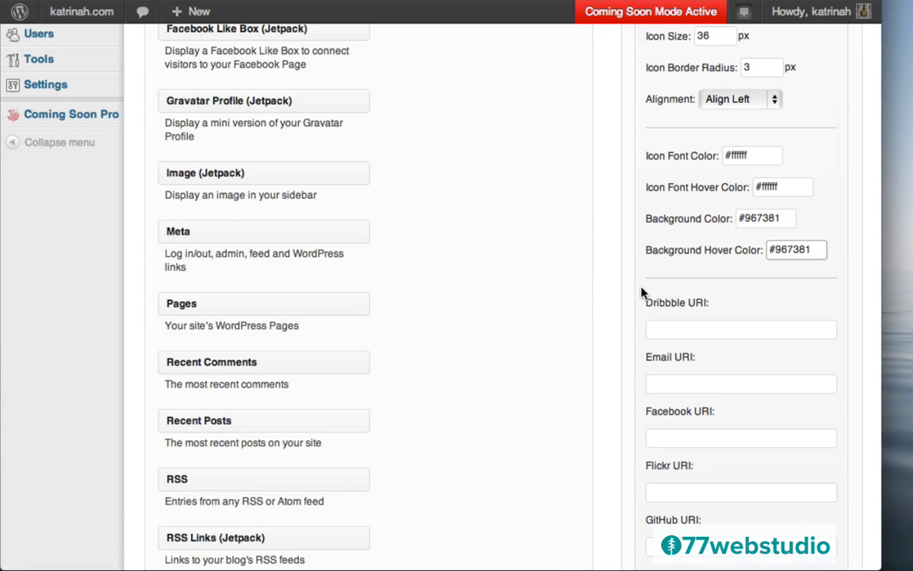
scroll(643, 291, down, 5)
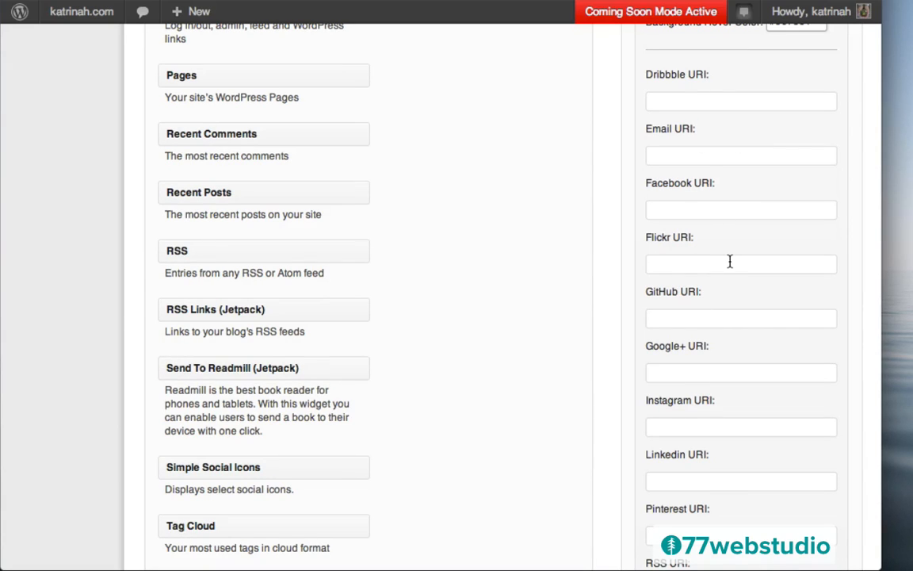
- Enter the studio's Twitter, YouTube and Pinterest profile URLs and save the social icons widget
scroll(730, 261, down, 9)
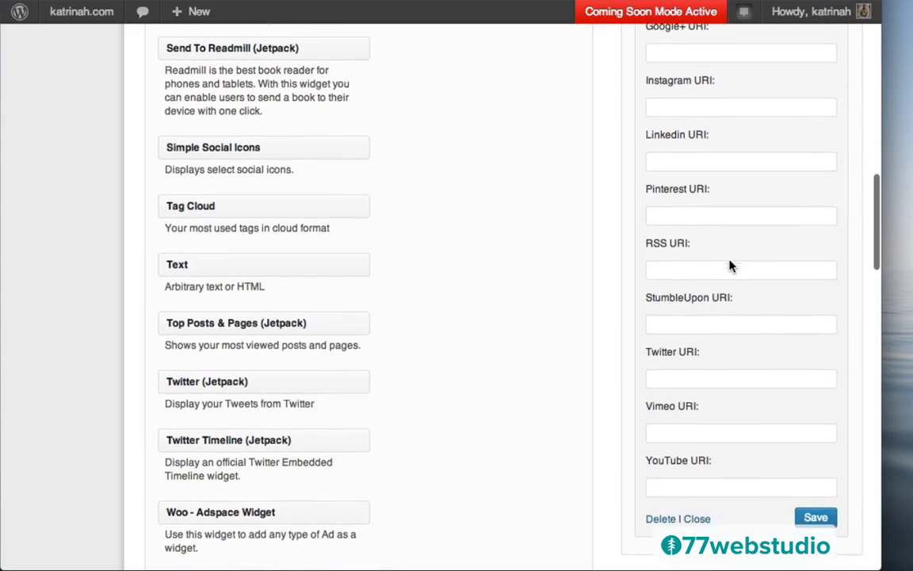
click(670, 280)
text(ht)
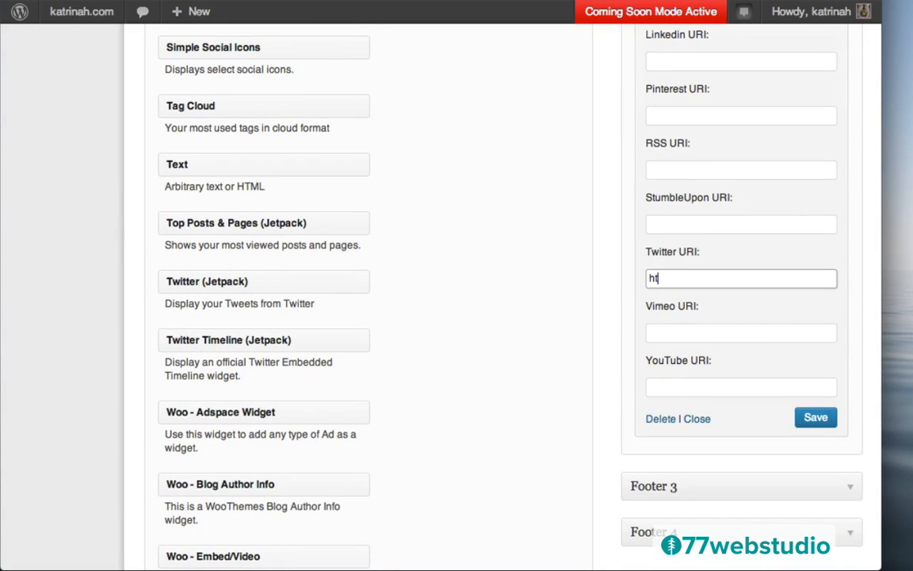
text(tp://twitter.com/77webstudio)
click(670, 389)
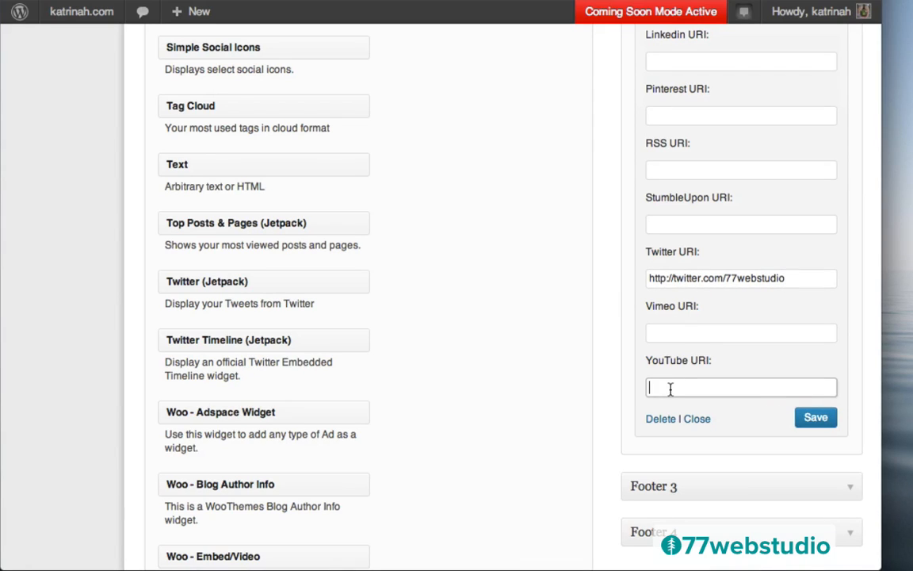
text(http://youtube.com/77webstudio)
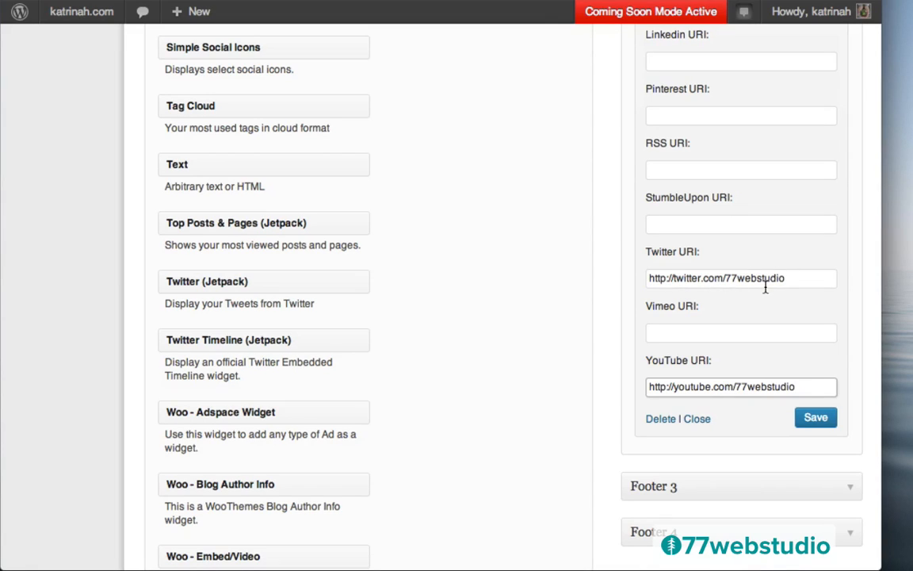
click(667, 114)
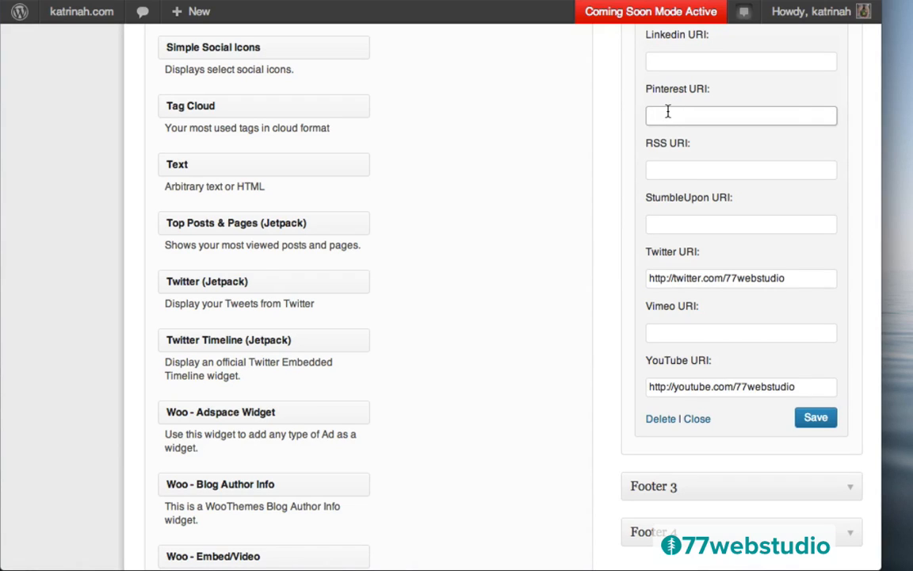
text(http://pinterest.com/77webstudio)
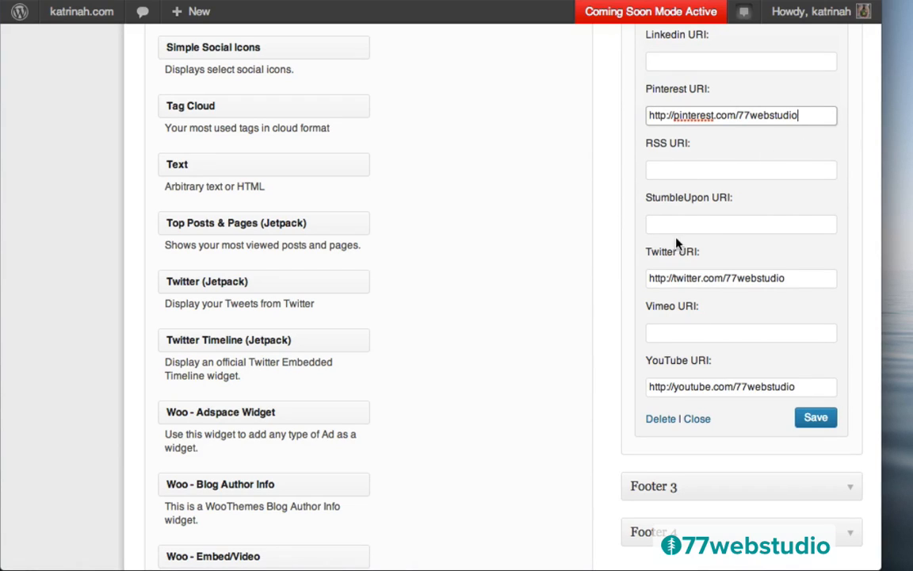
click(624, 302)
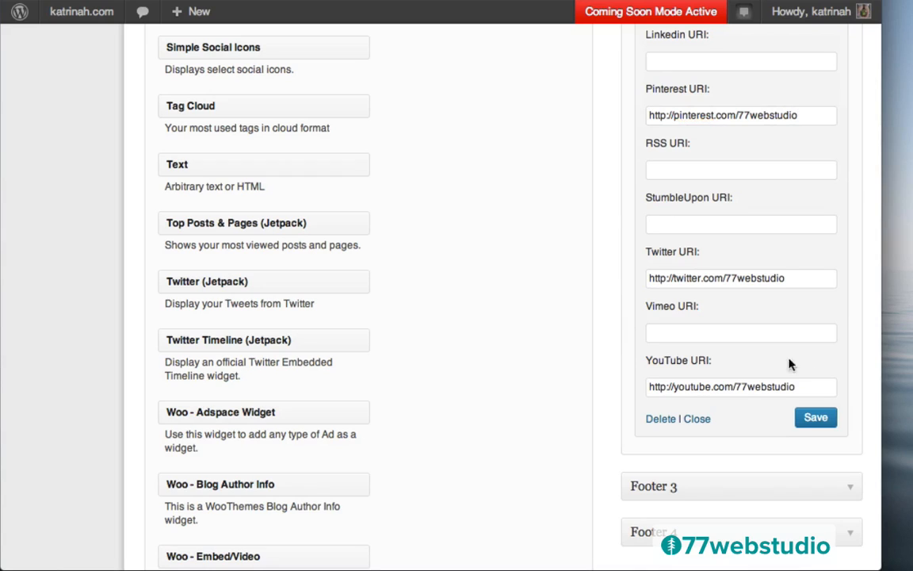
click(810, 420)
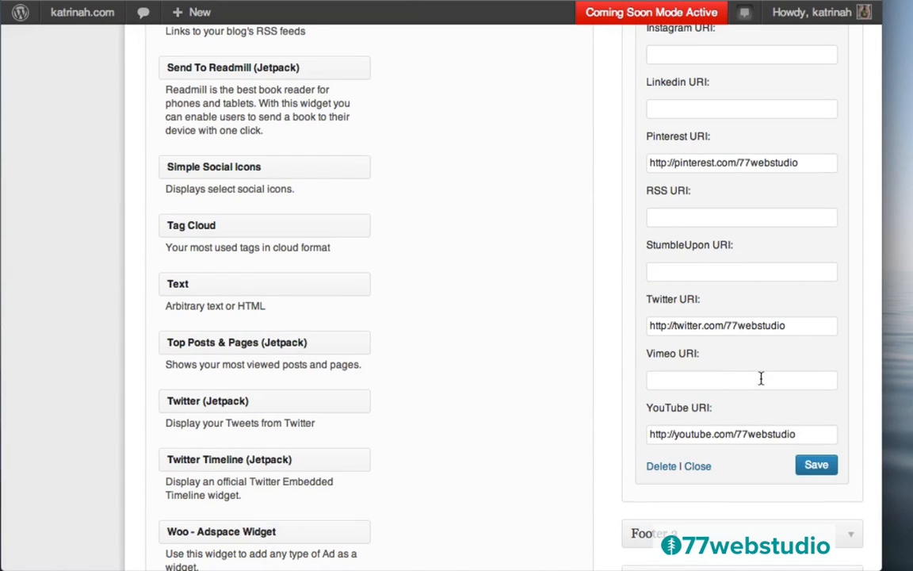
scroll(512, 297, up, 15)
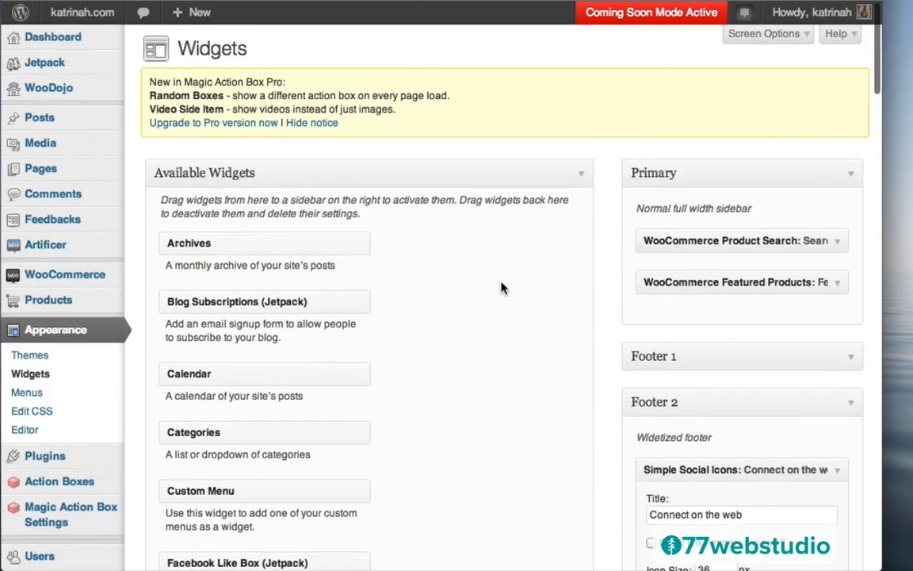
- Visit the live site and check that its footer shows only six Flickr photos
mouse_move(79, 12)
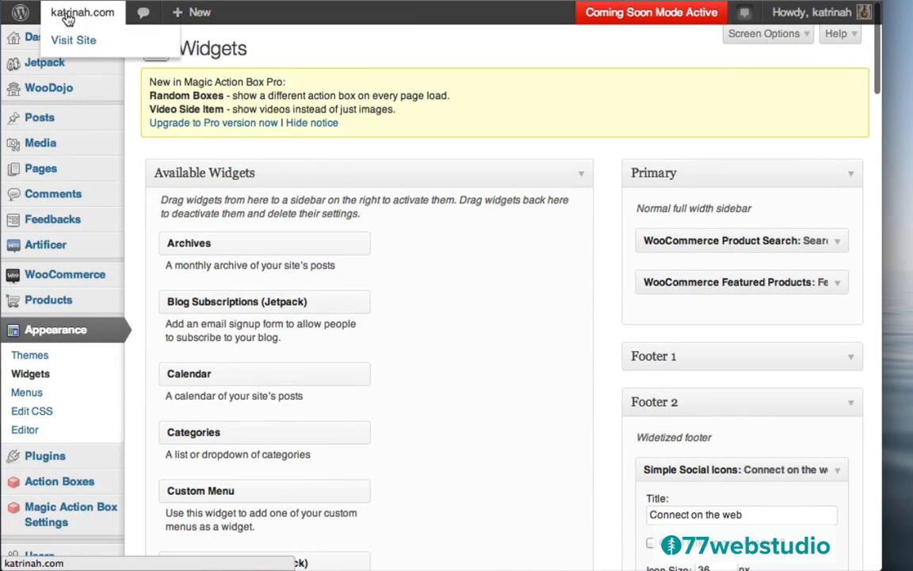
click(80, 41)
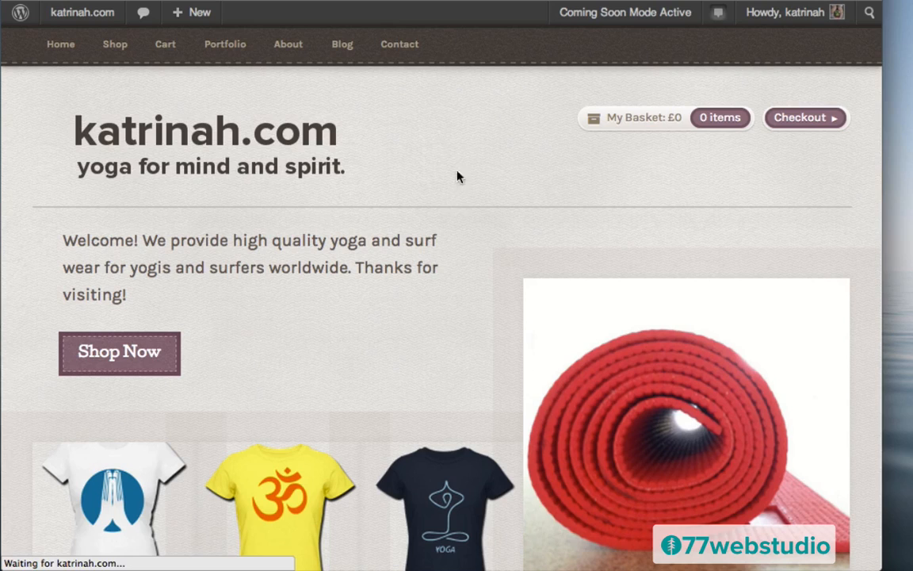
scroll(402, 242, down, 15)
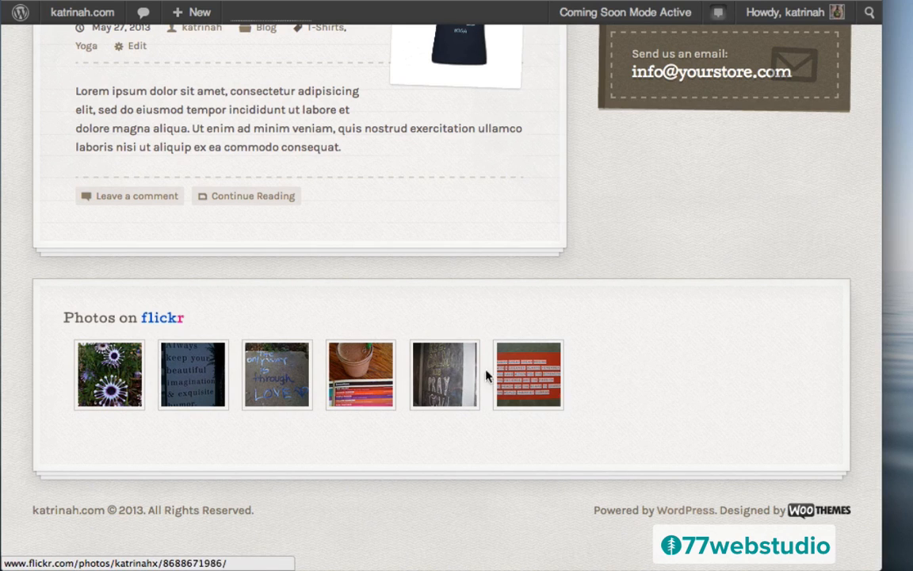
scroll(674, 285, up, 10)
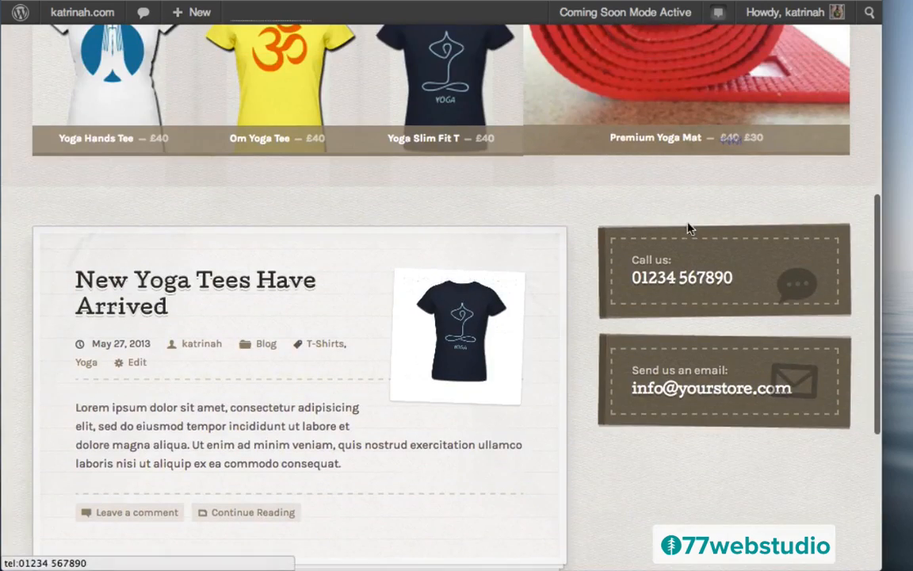
scroll(604, 209, up, 4)
scroll(603, 207, down, 15)
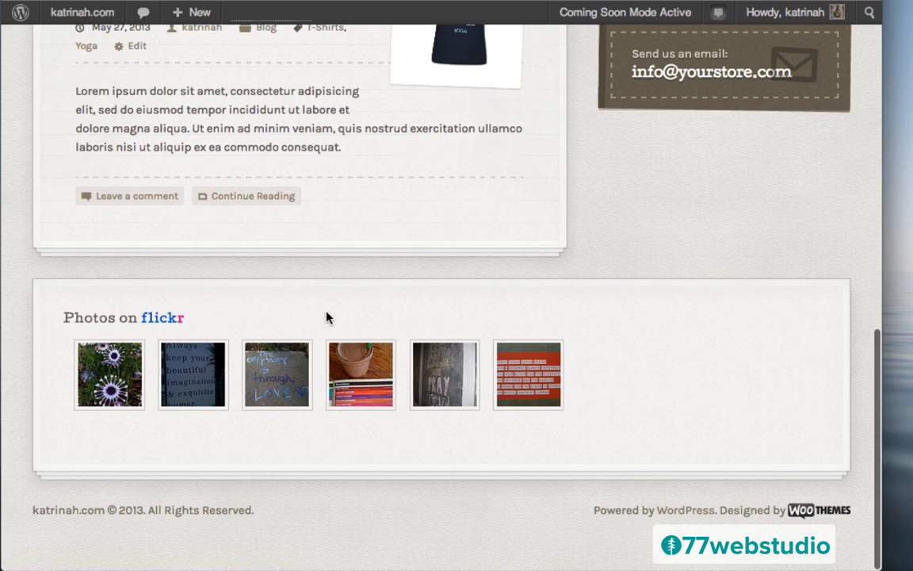
scroll(326, 316, up, 15)
- Set Artificer's Footer Widget Areas to three columns and save all theme option changes
mouse_move(56, 18)
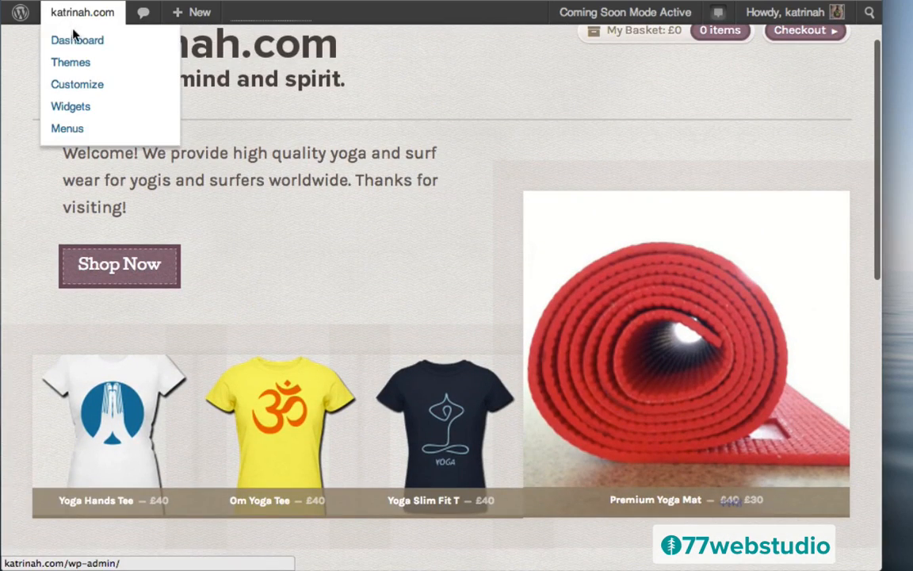
click(78, 41)
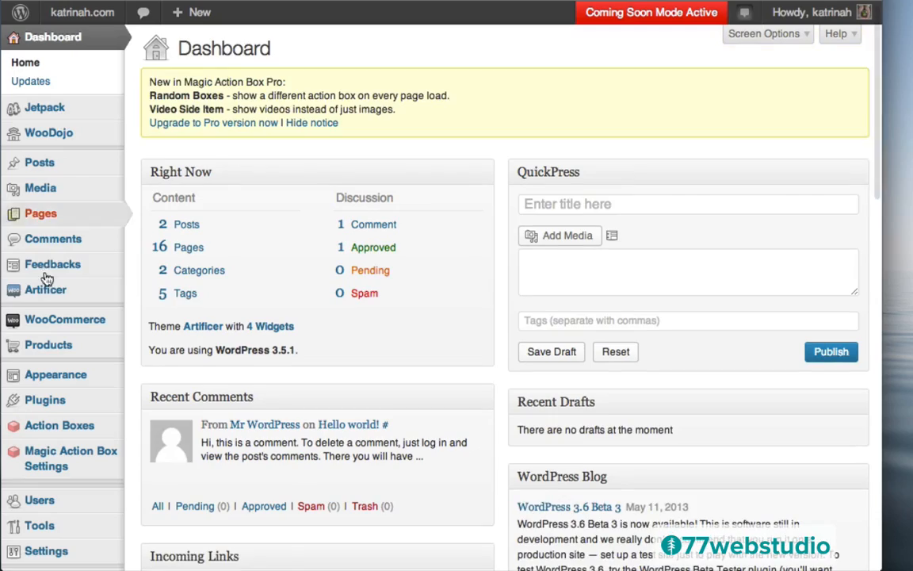
click(61, 292)
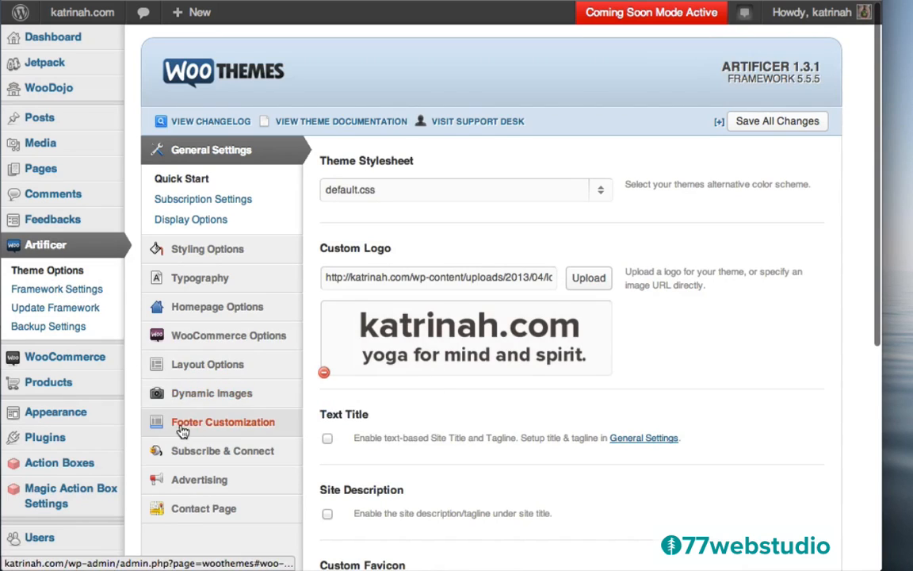
click(221, 423)
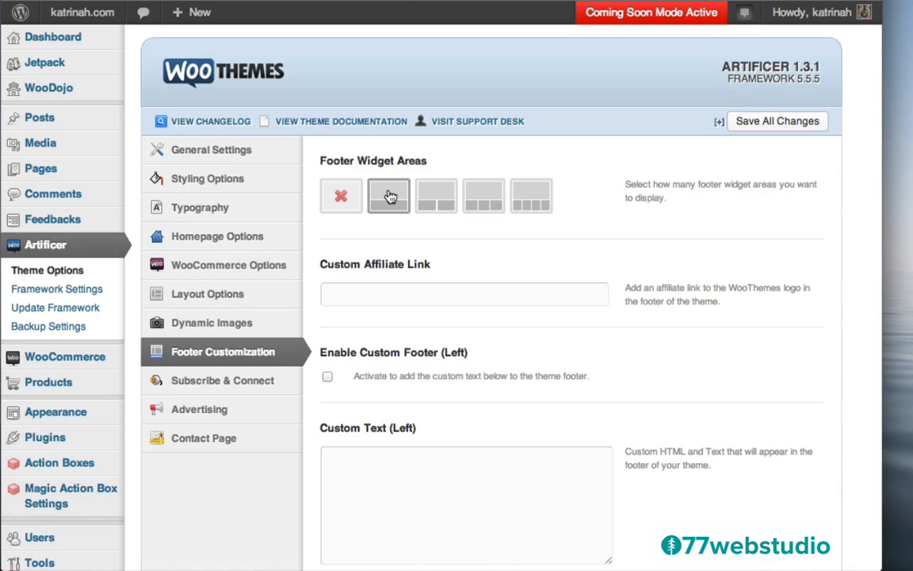
click(482, 195)
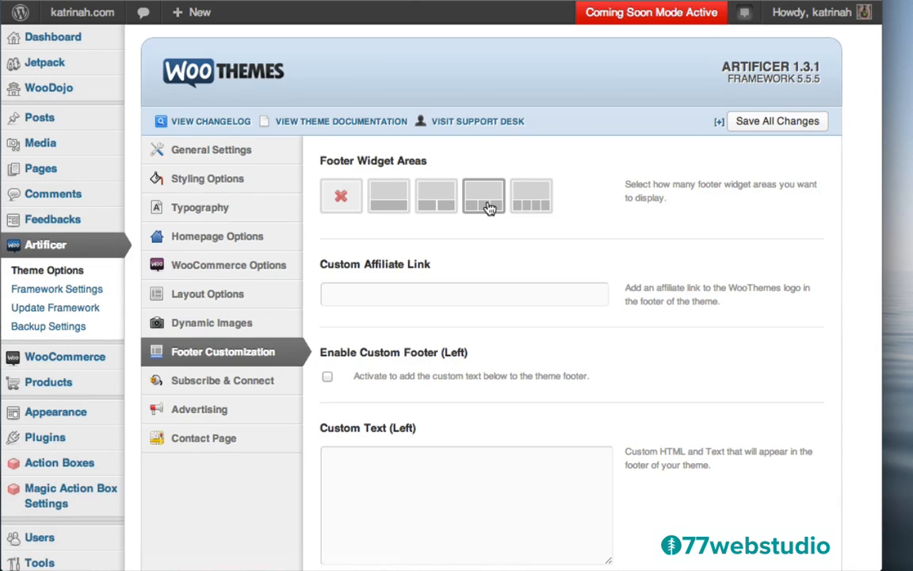
click(774, 123)
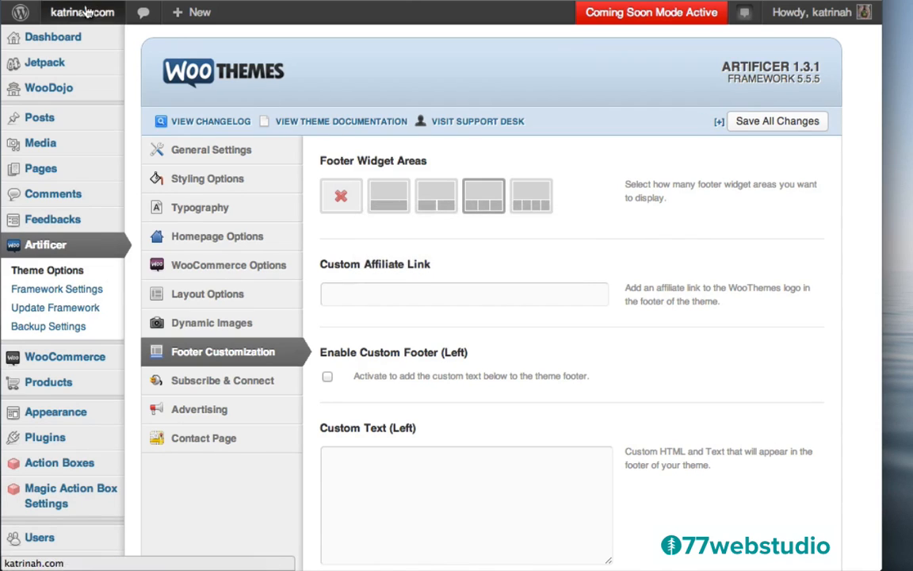
- View the live footer showing Pinterest, Twitter and YouTube icons beside the Flickr photos
mouse_move(77, 18)
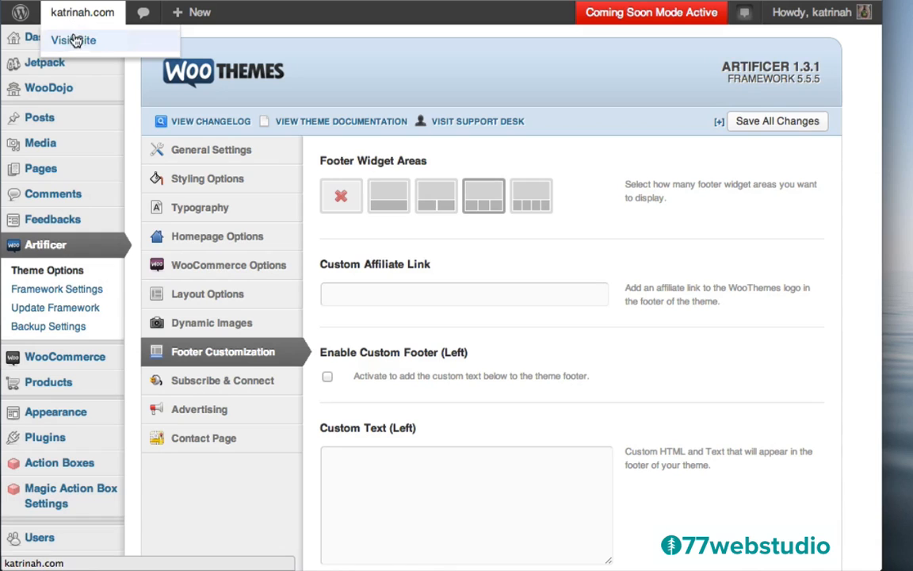
click(74, 41)
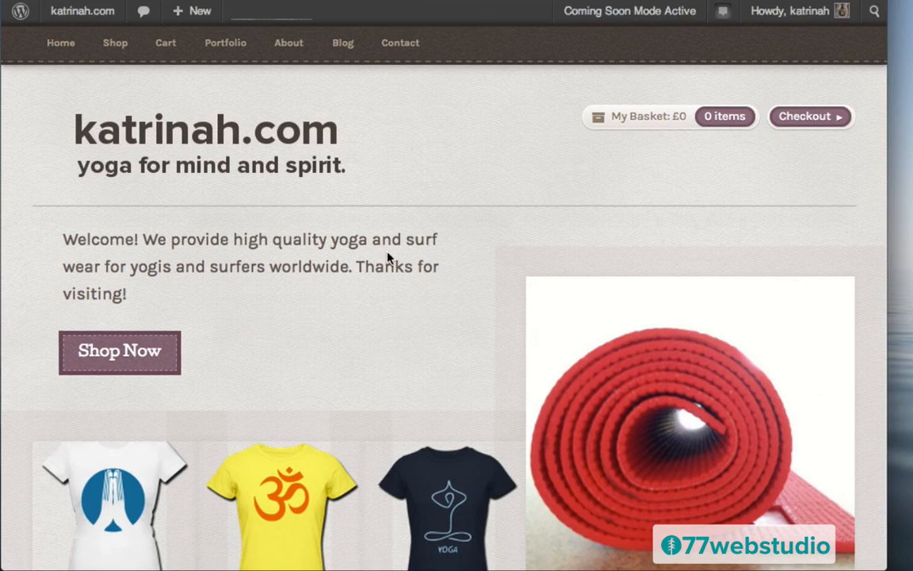
scroll(379, 267, down, 15)
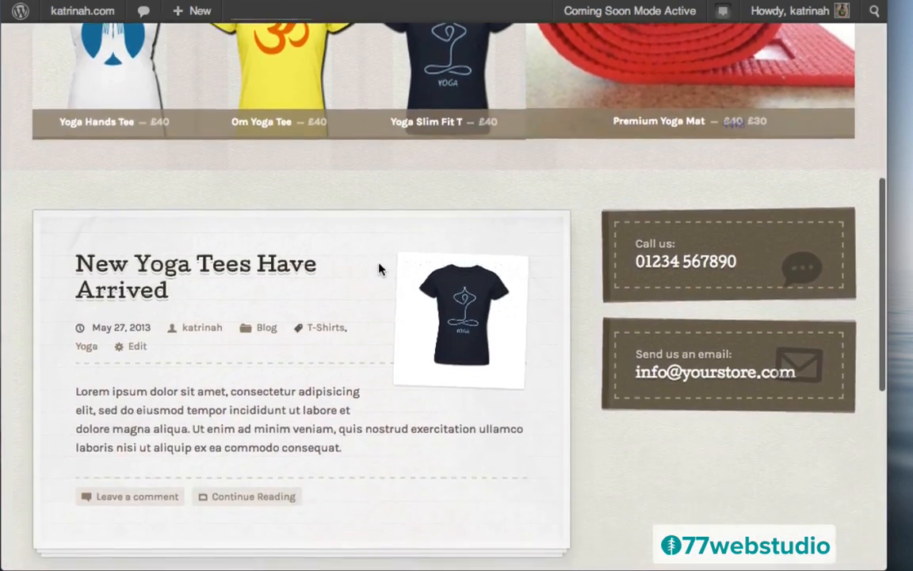
scroll(379, 267, down, 1)
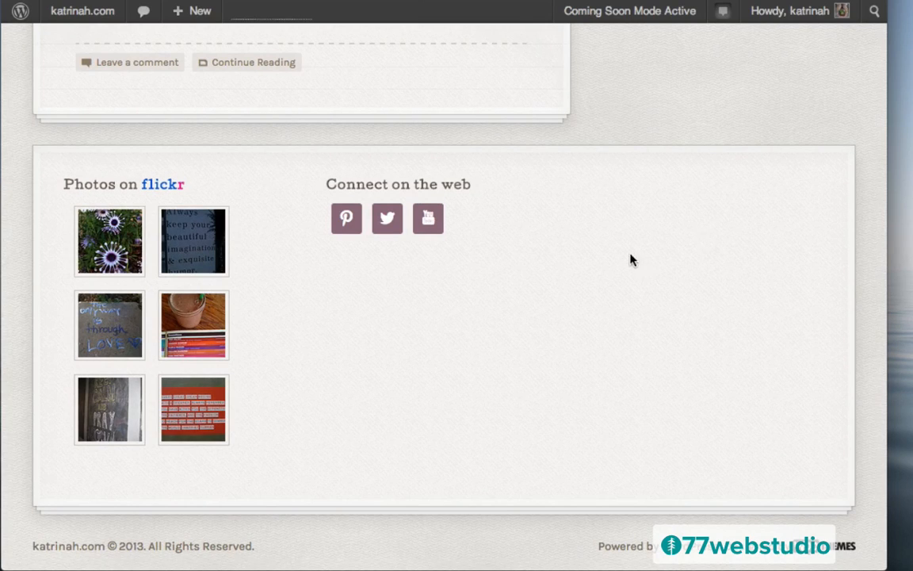
mouse_move(73, 22)
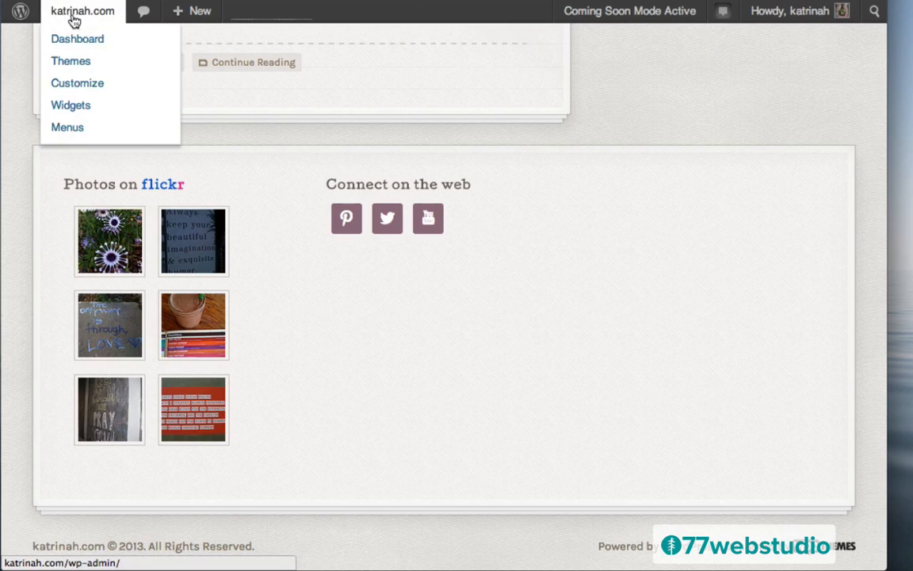
- Go to the Widgets page and expand the still-empty Footer 3 area
click(73, 106)
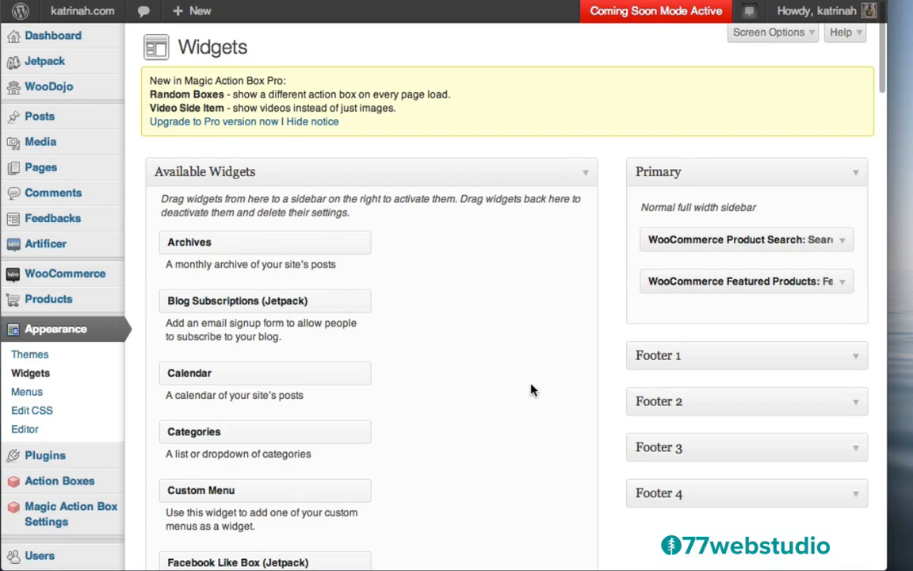
click(856, 451)
scroll(601, 440, down, 5)
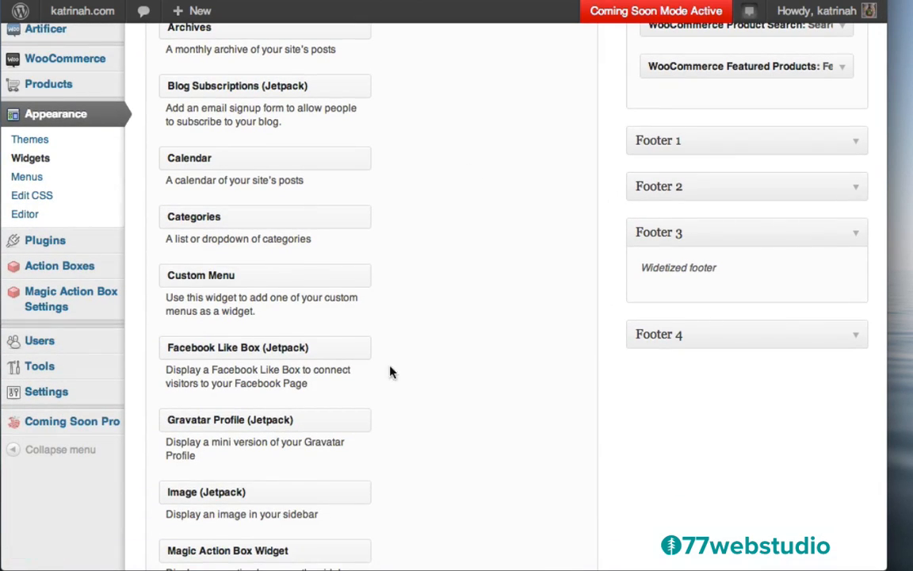
scroll(475, 340, down, 7)
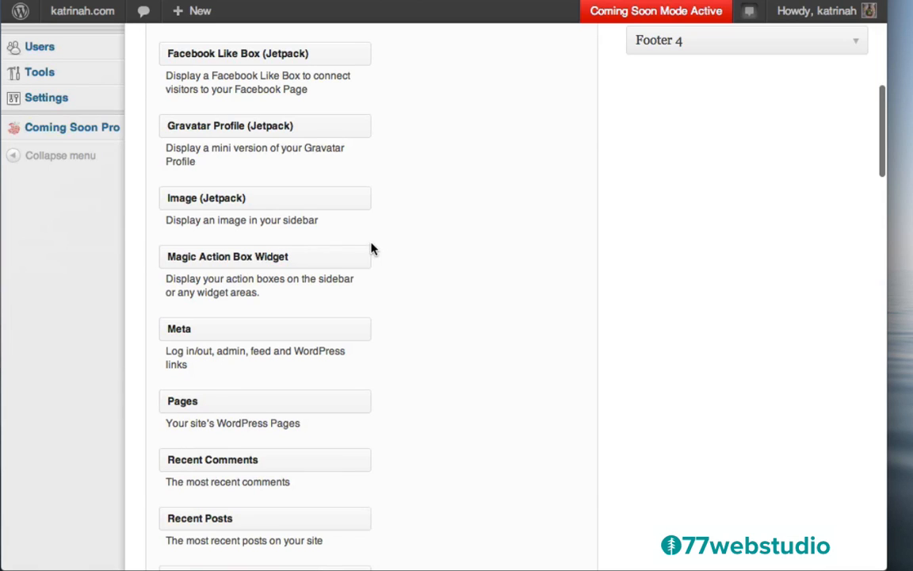
scroll(478, 233, up, 3)
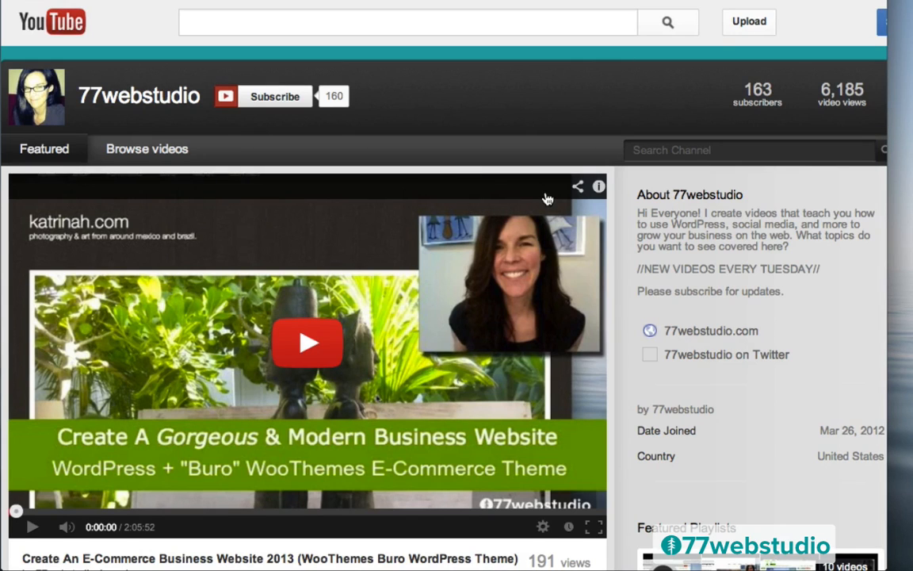
- Scroll through the 77webstudio channel uploads, then open the Browse videos list
scroll(546, 198, down, 5)
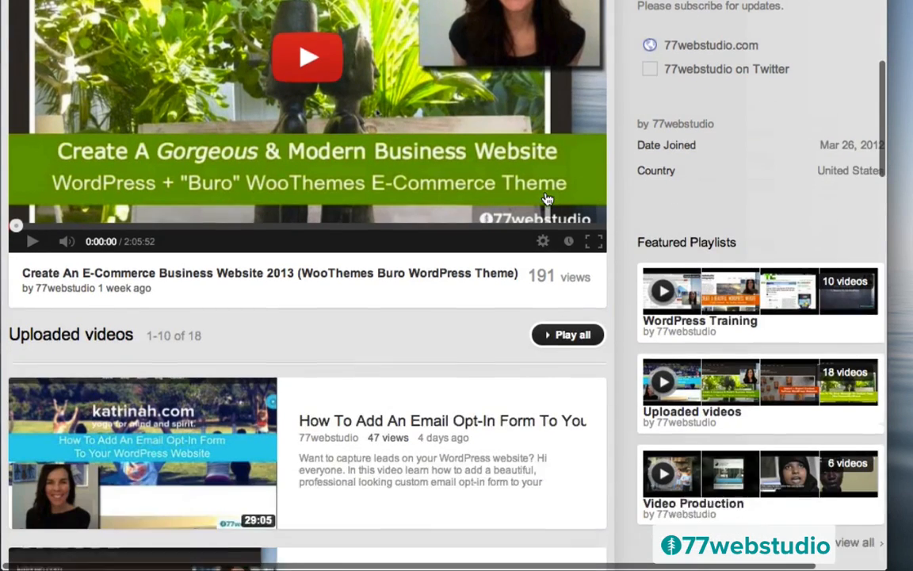
scroll(546, 198, down, 3)
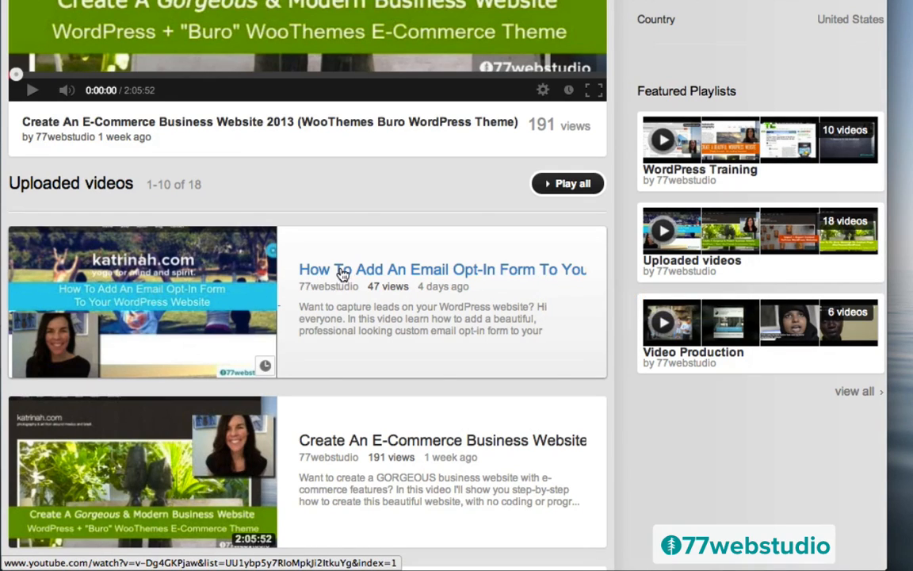
scroll(387, 264, up, 5)
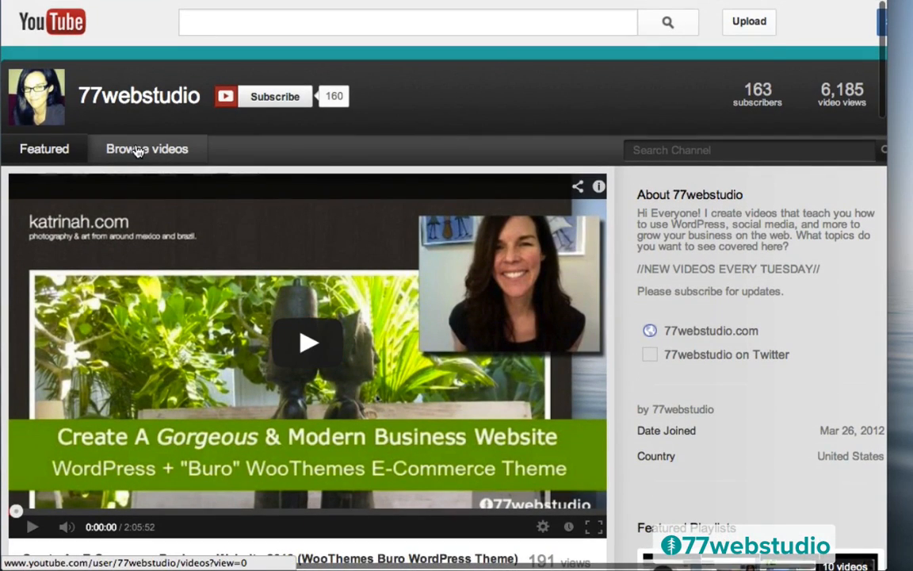
click(137, 150)
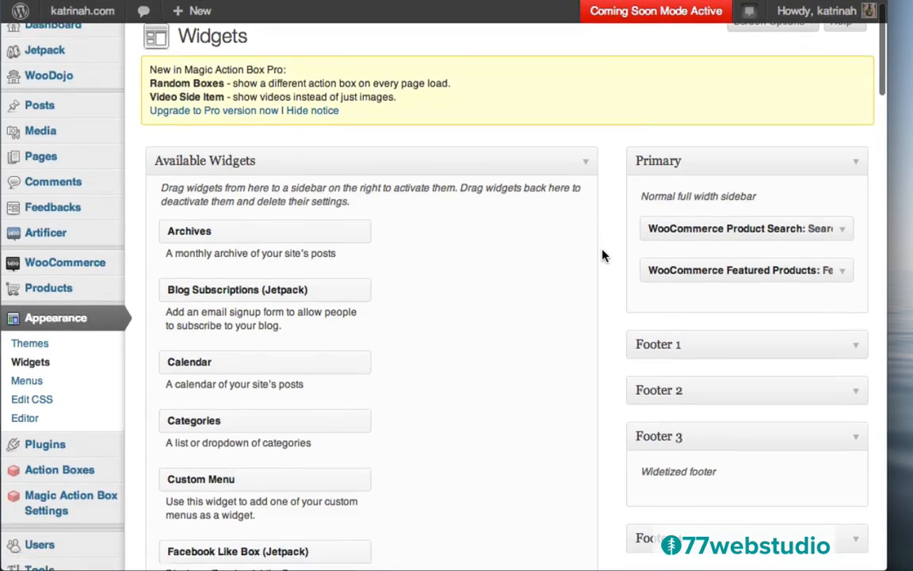
- Add a Magic Action Box widget to Footer 3 titled 'Get Updates' with Sign Up, and save it
scroll(602, 255, down, 5)
scroll(602, 255, down, 1)
scroll(430, 281, down, 2)
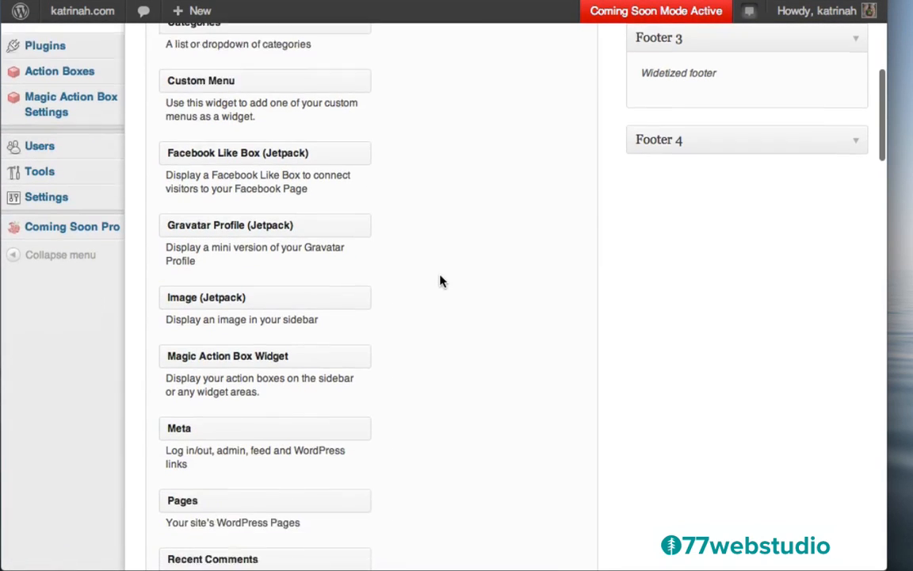
scroll(653, 189, up, 2)
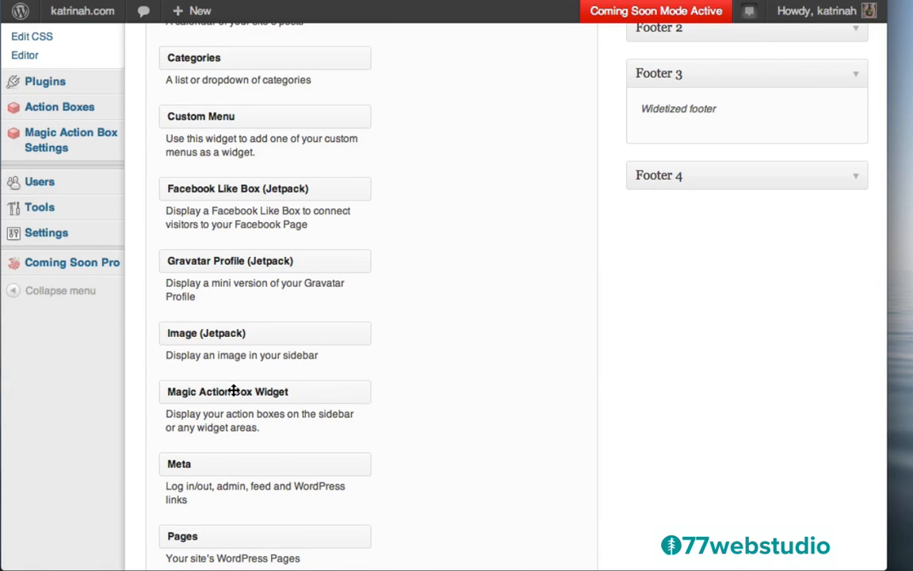
drag(203, 391, 685, 117)
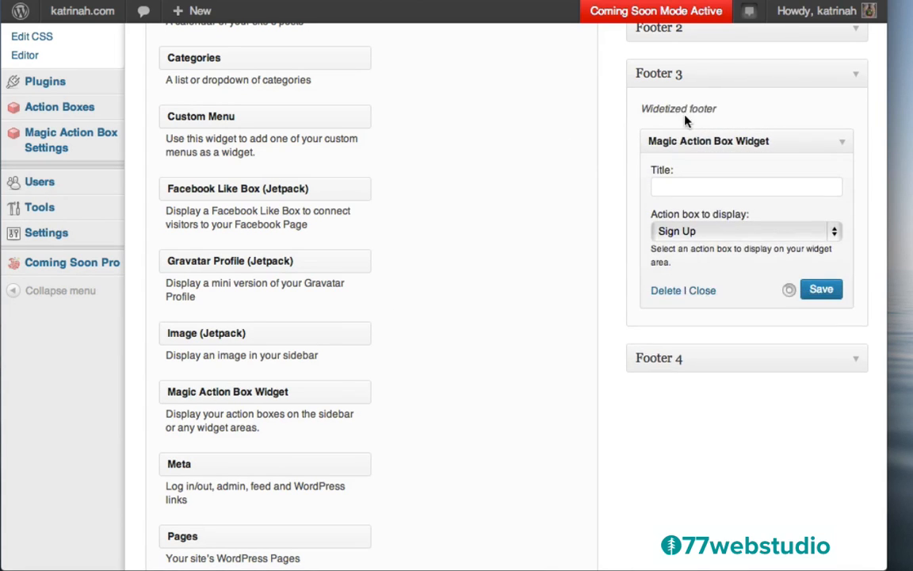
click(670, 187)
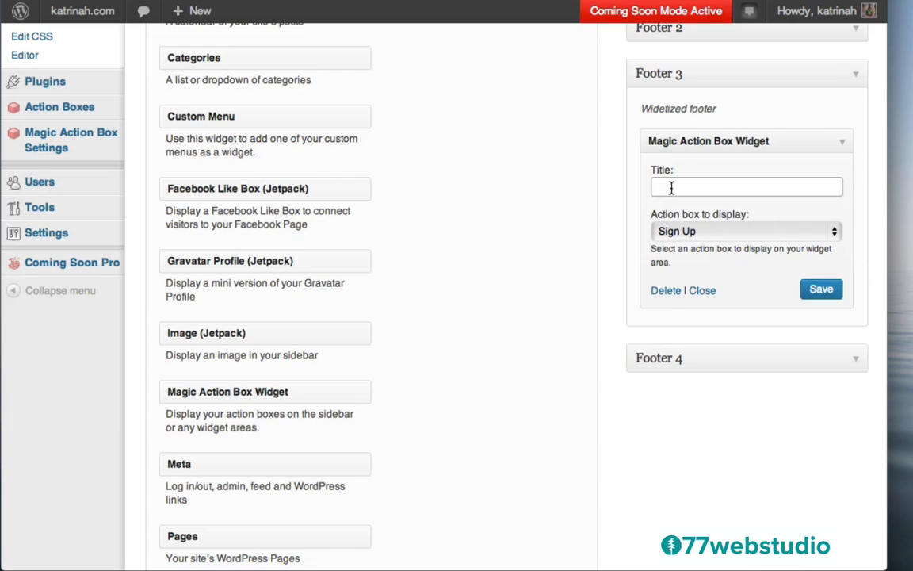
text(Get Updates)
click(823, 291)
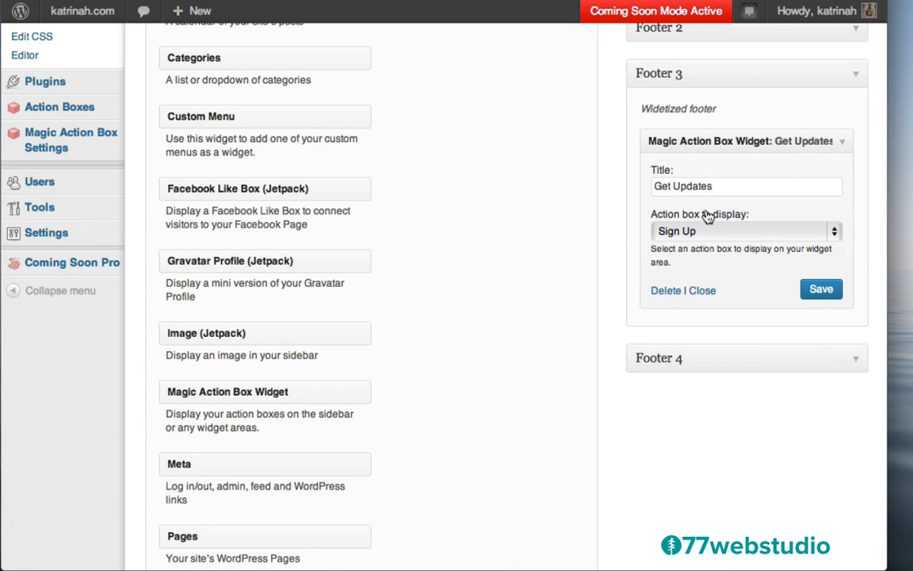
scroll(587, 151, up, 10)
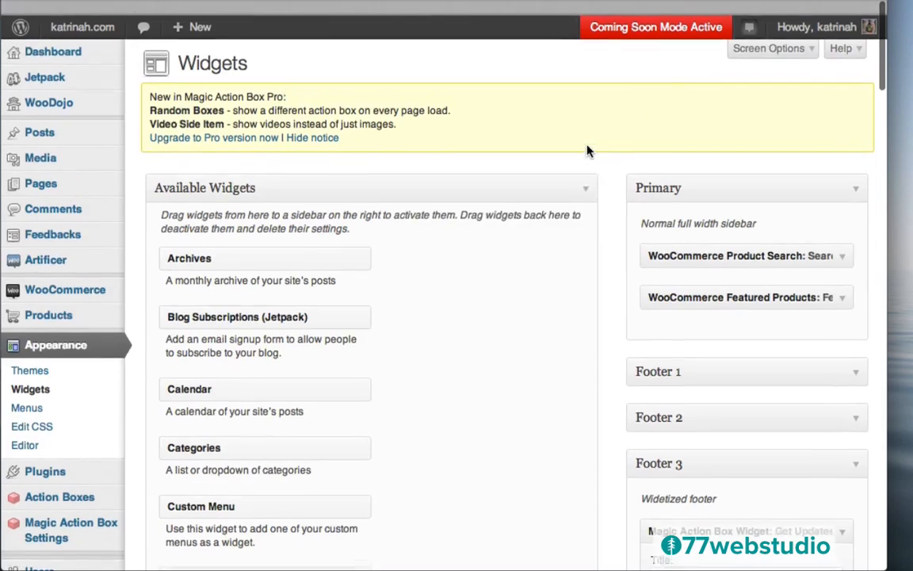
- View the live katrinah.com site and check the footer's Flickr photos, social icons and Get Updates box
mouse_move(79, 12)
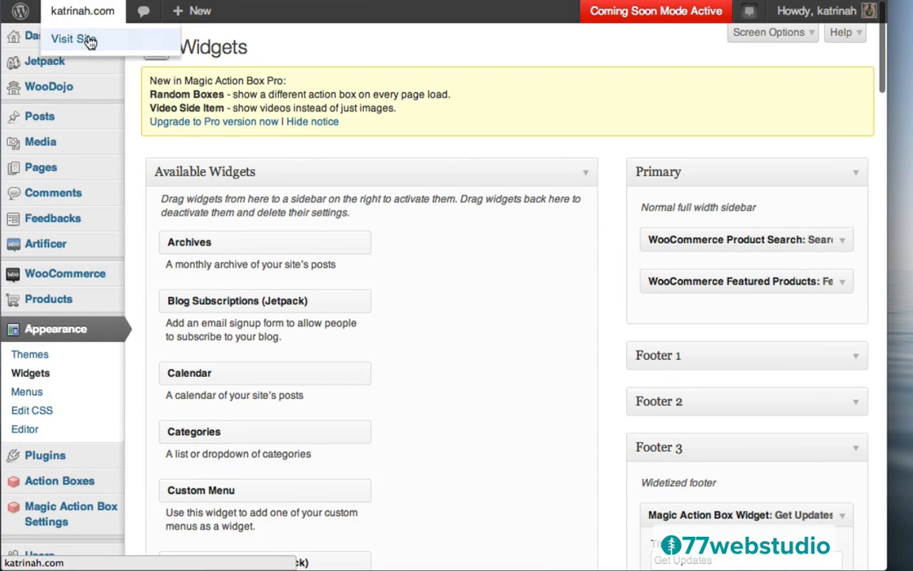
click(91, 41)
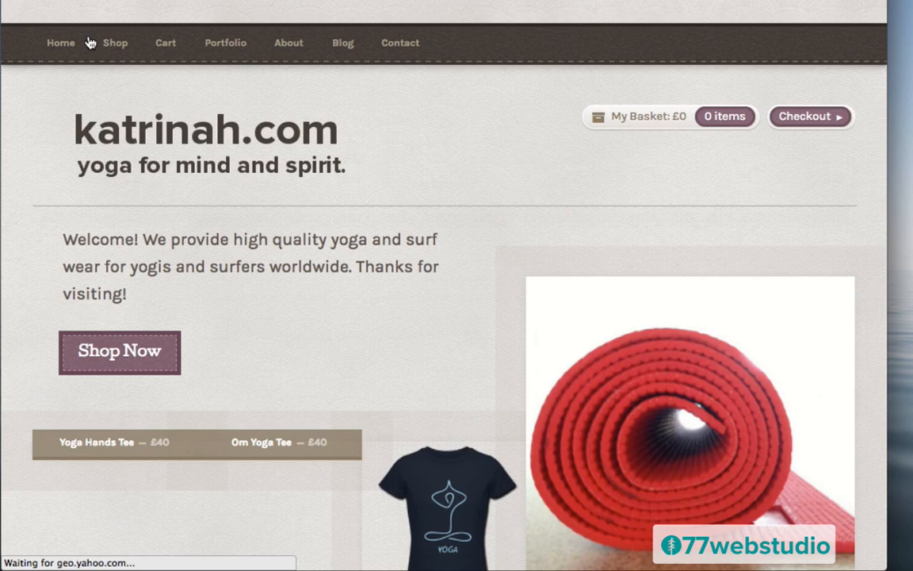
scroll(449, 336, down, 15)
scroll(450, 336, down, 4)
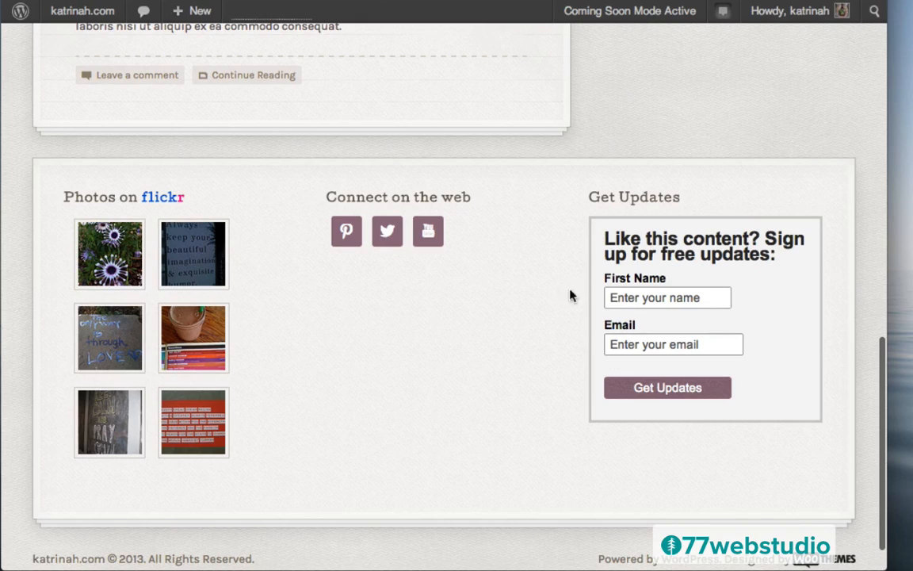
scroll(554, 296, up, 15)
scroll(556, 296, up, 1)
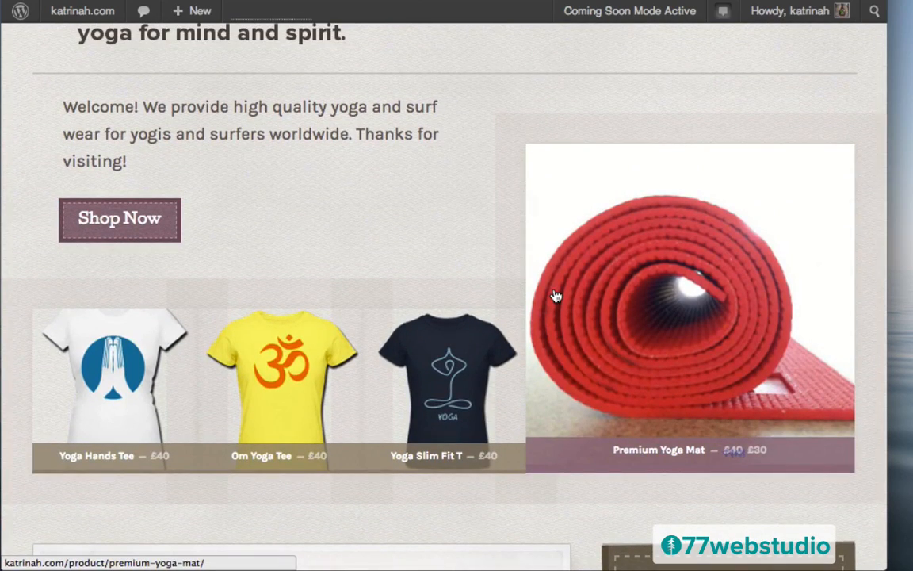
scroll(441, 162, up, 3)
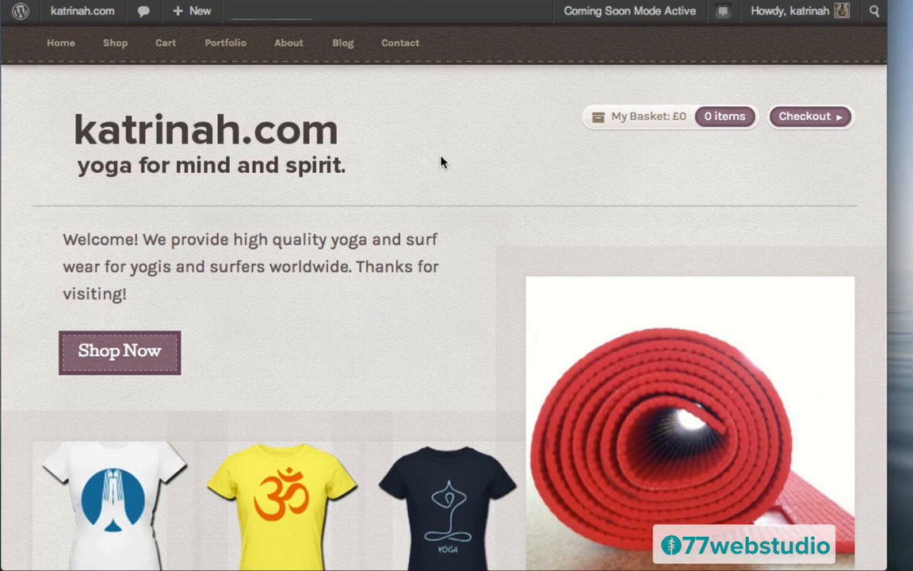
mouse_move(71, 16)
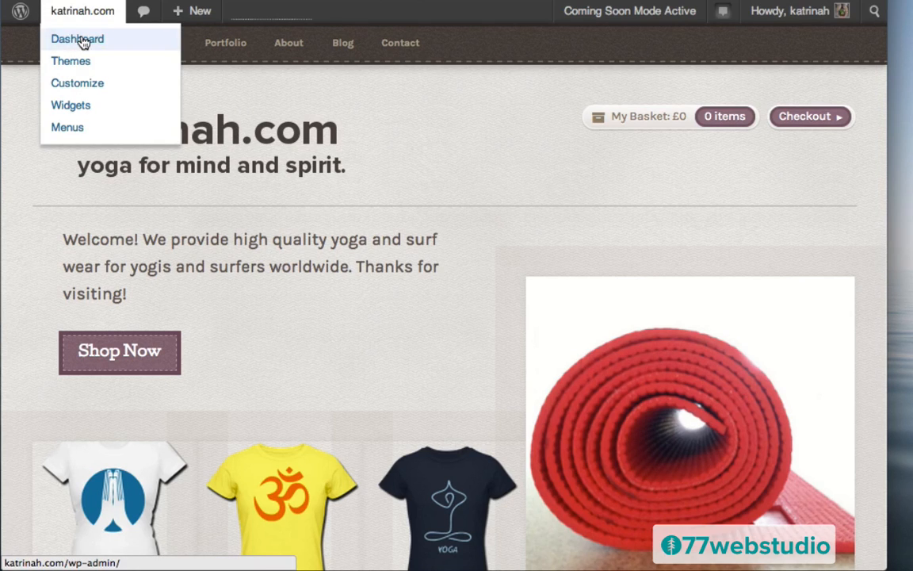
- In WooCommerce General settings, set the base location to United States — California
click(83, 41)
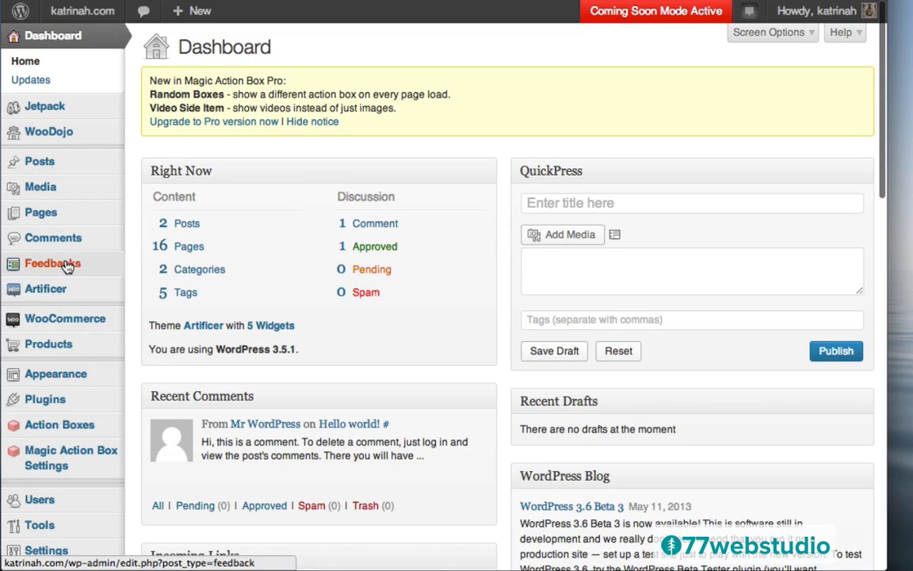
mouse_move(76, 321)
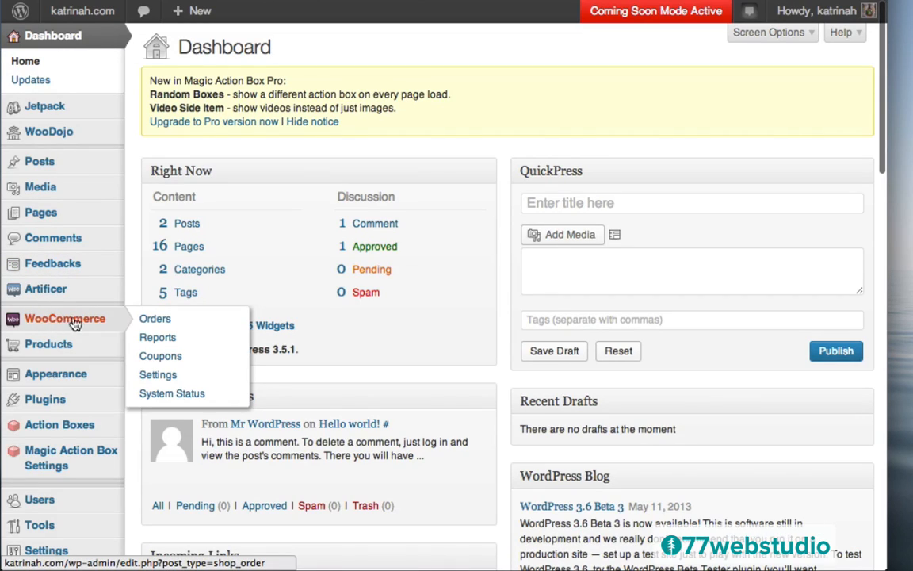
click(161, 376)
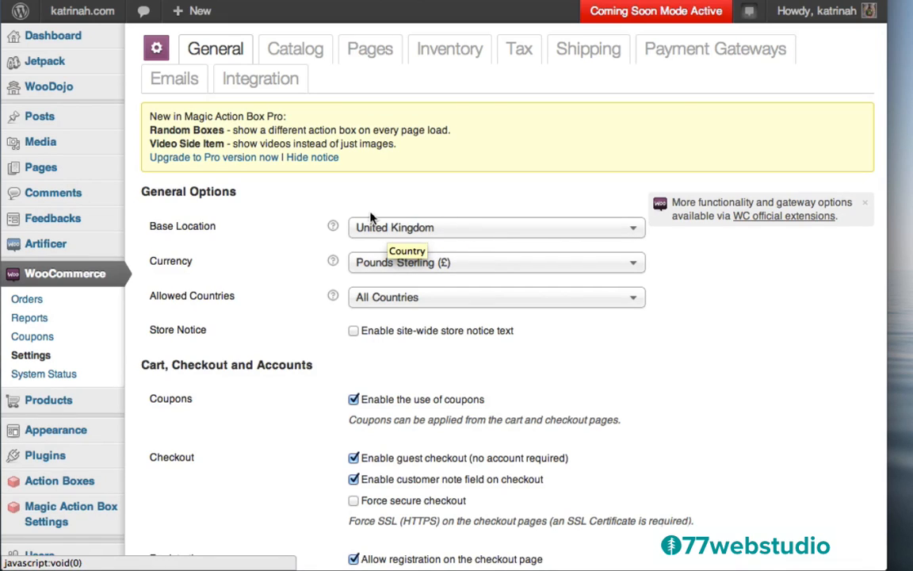
click(398, 230)
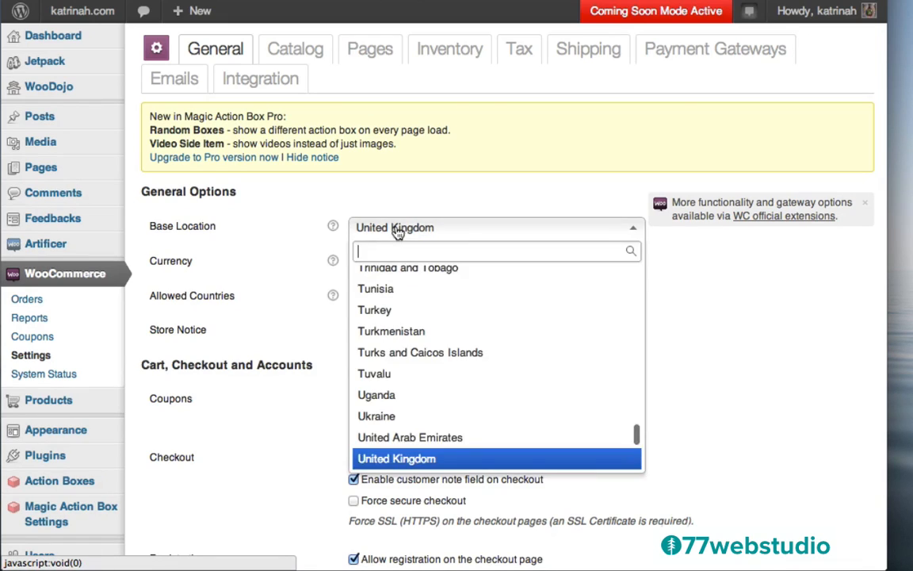
scroll(420, 379, down, 3)
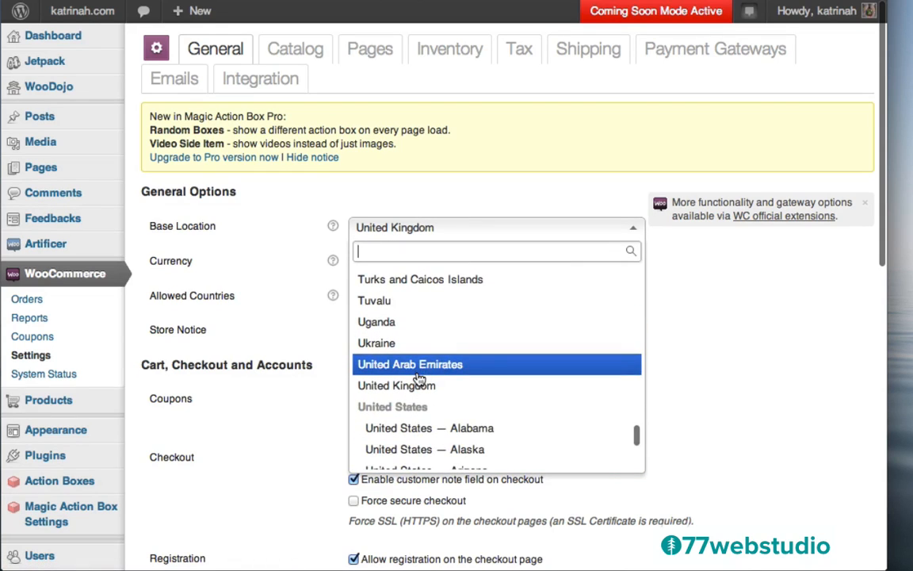
scroll(418, 378, down, 3)
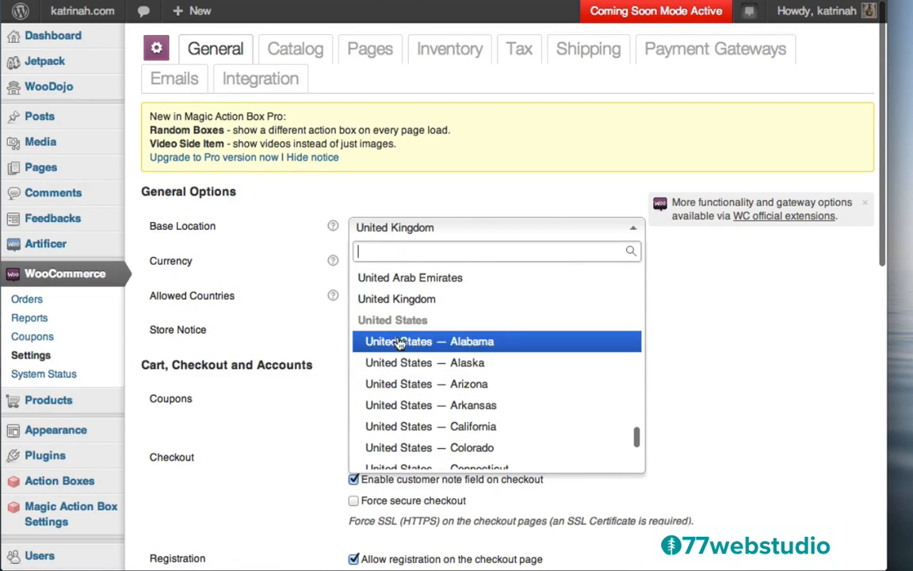
click(424, 431)
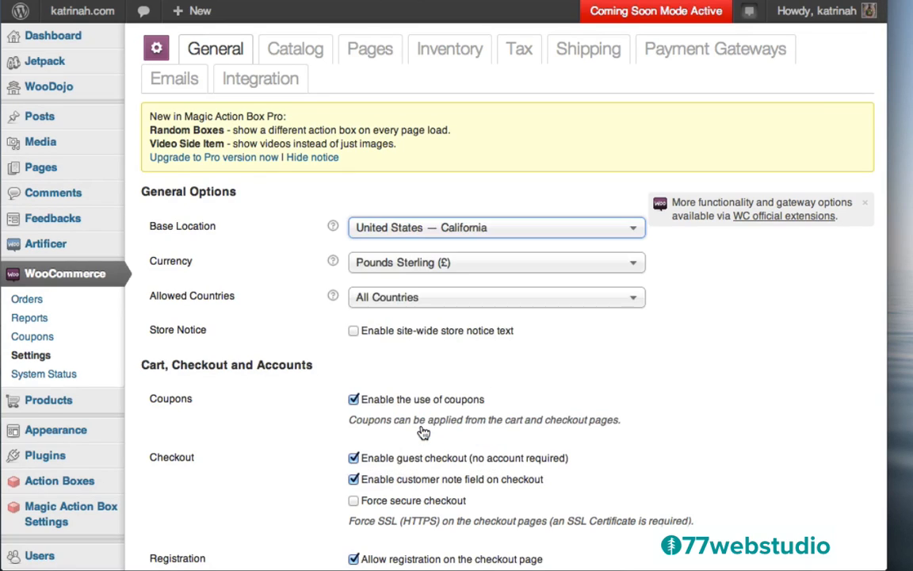
- Change the store currency from Pounds Sterling to US Dollars ($)
click(419, 265)
scroll(459, 480, down, 5)
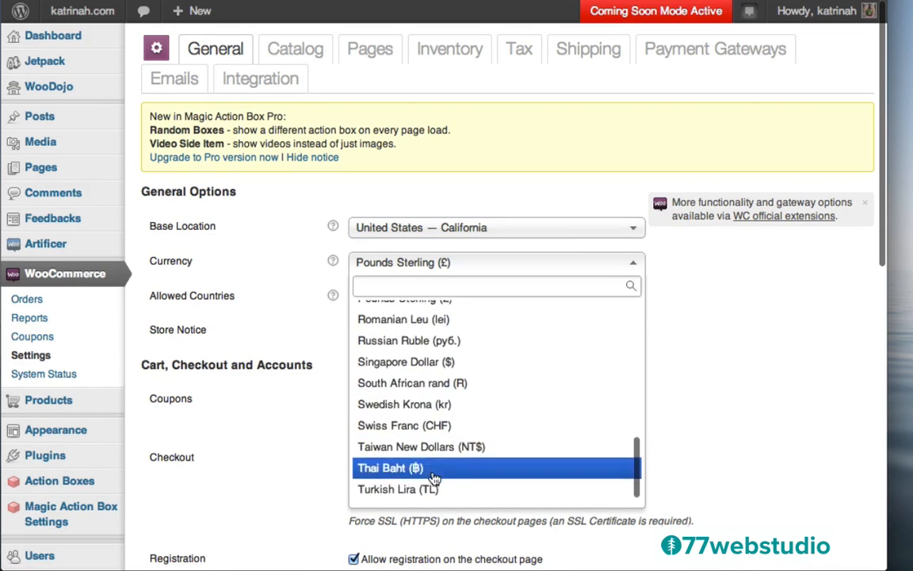
scroll(434, 478, down, 3)
click(404, 432)
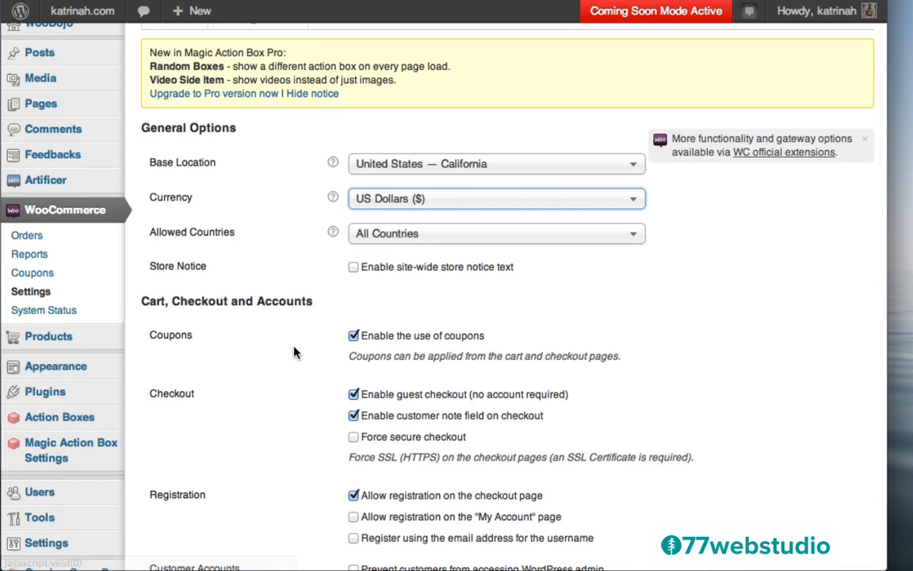
scroll(295, 351, down, 2)
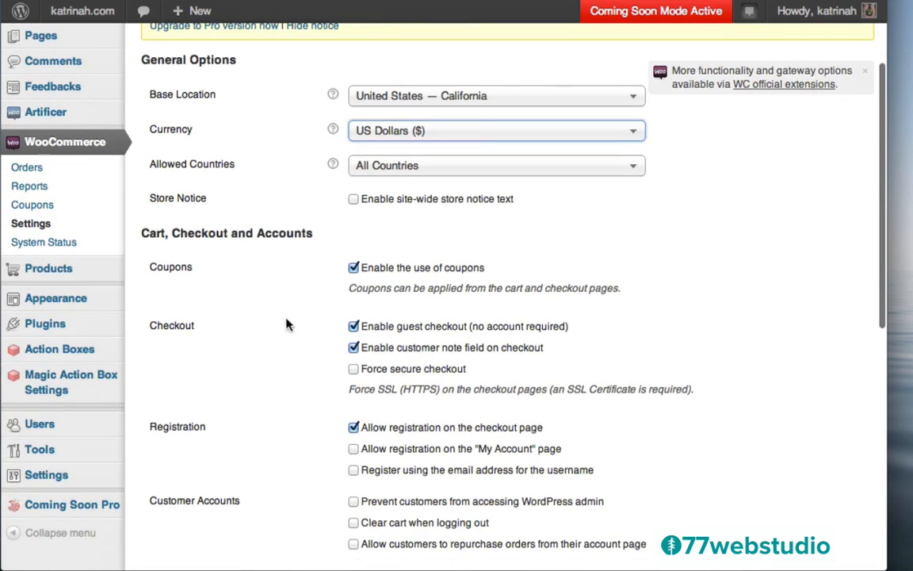
scroll(257, 349, down, 10)
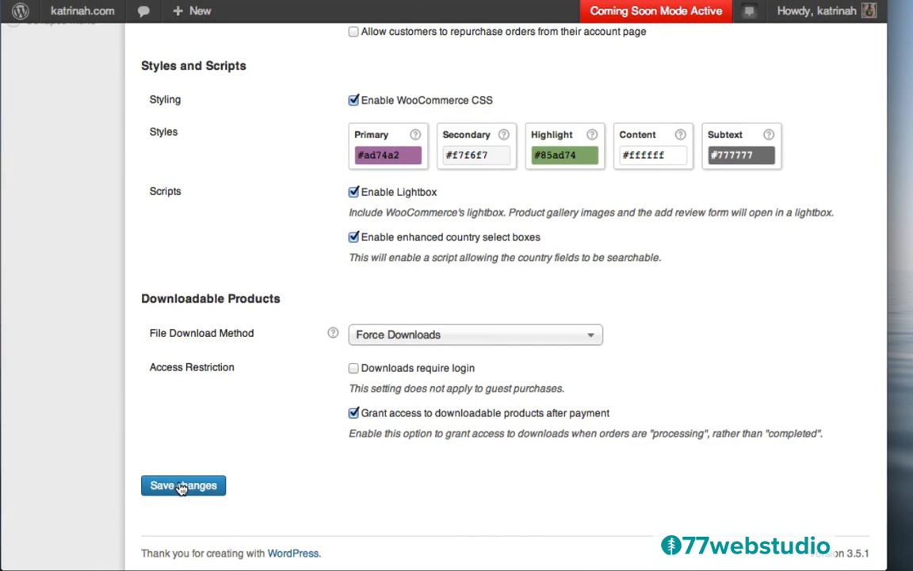
- Save the location and currency settings and review the Payment Gateways list
click(181, 486)
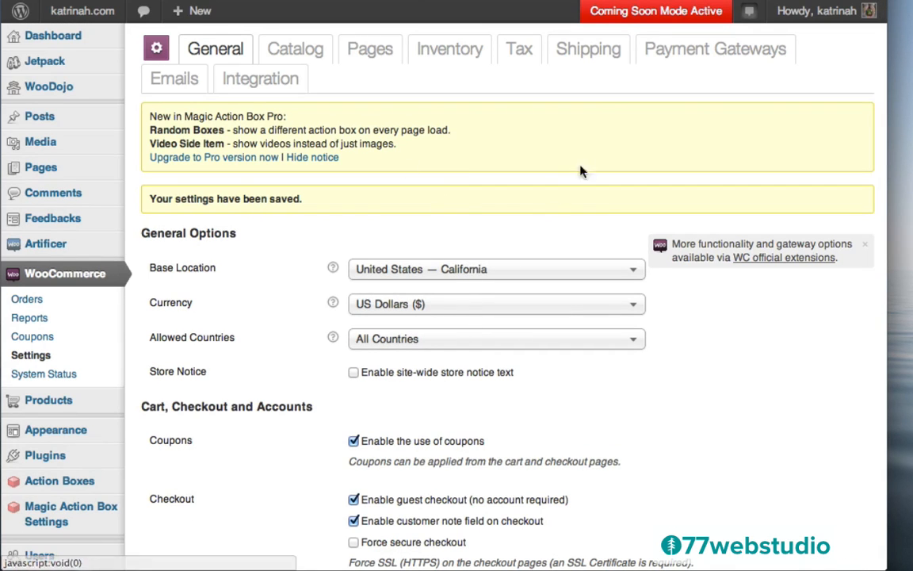
click(689, 51)
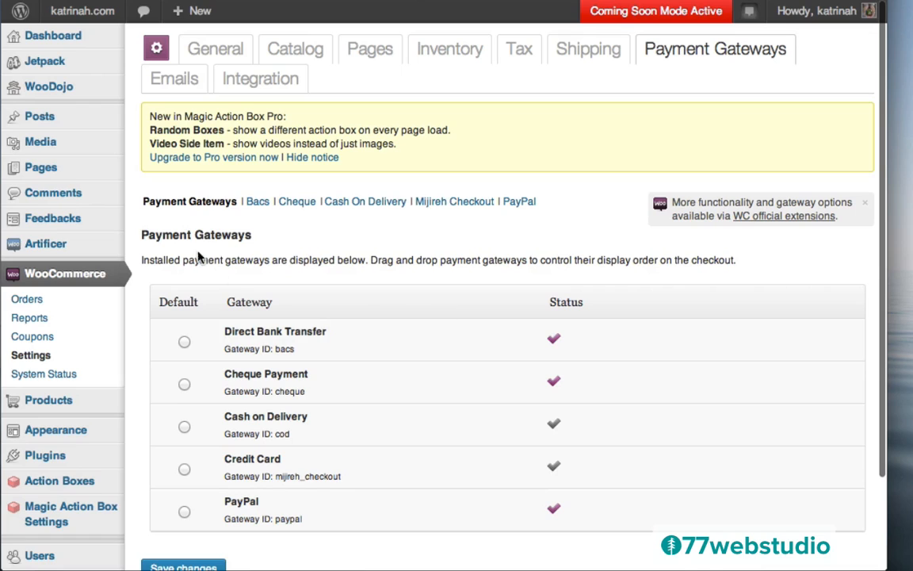
scroll(321, 332, down, 2)
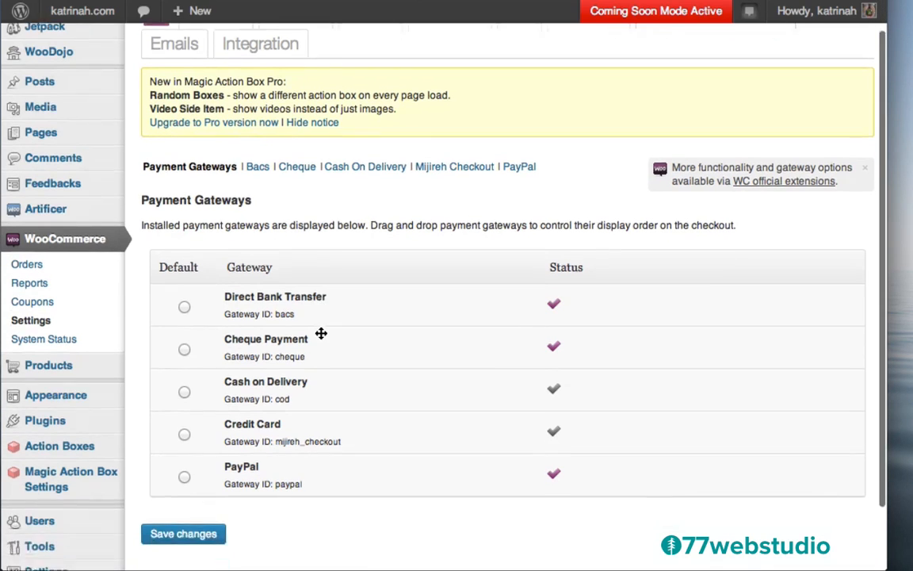
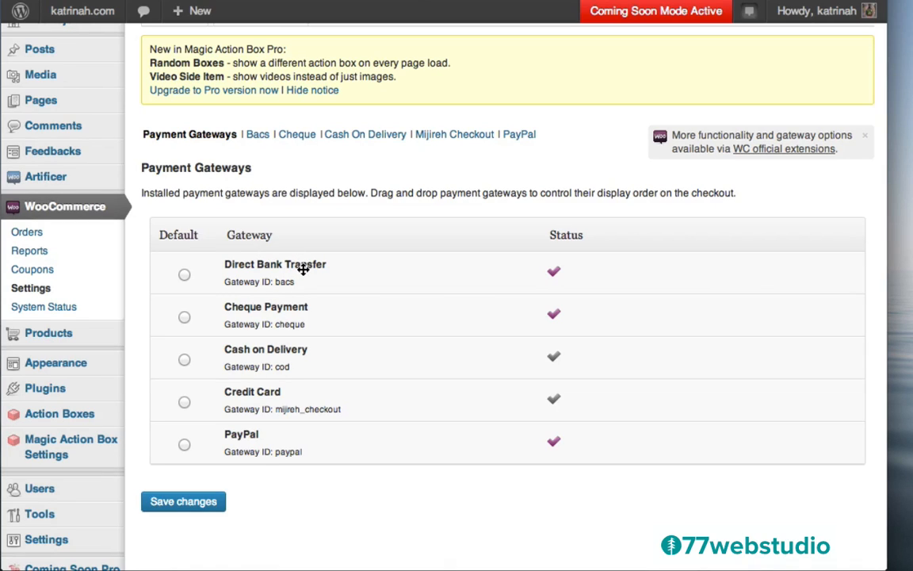
- Make PayPal the default payment gateway and save the gateway settings
click(183, 445)
click(182, 504)
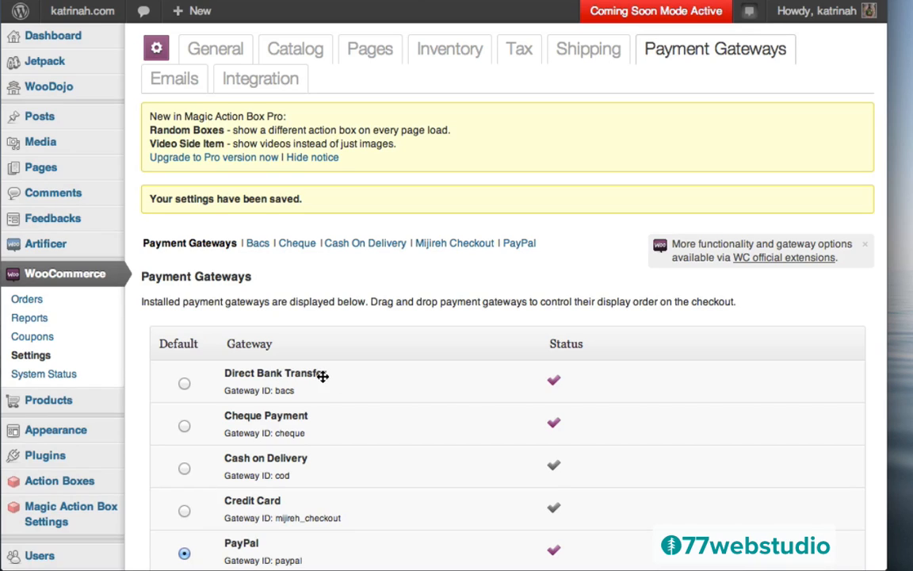
- Disable Direct Bank Transfer (BACS) payments and save
click(258, 244)
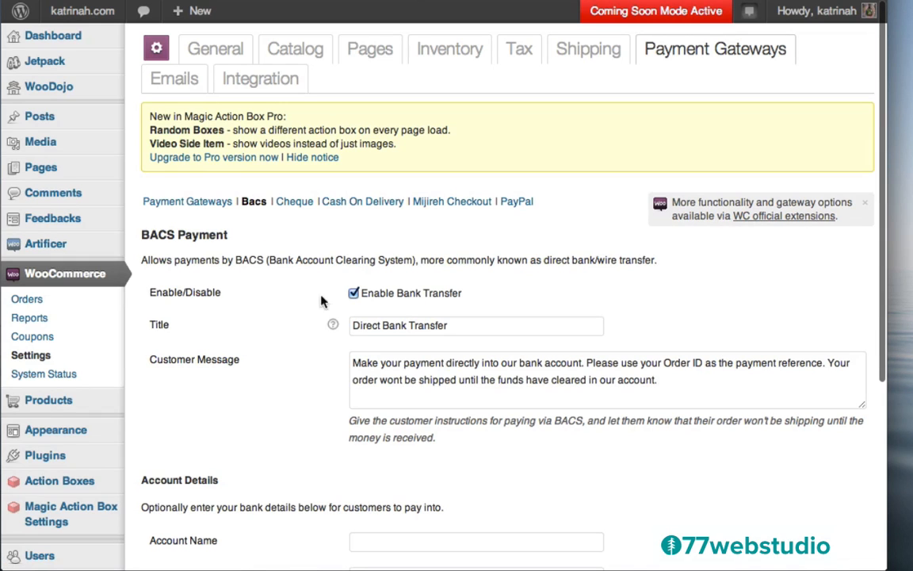
click(353, 293)
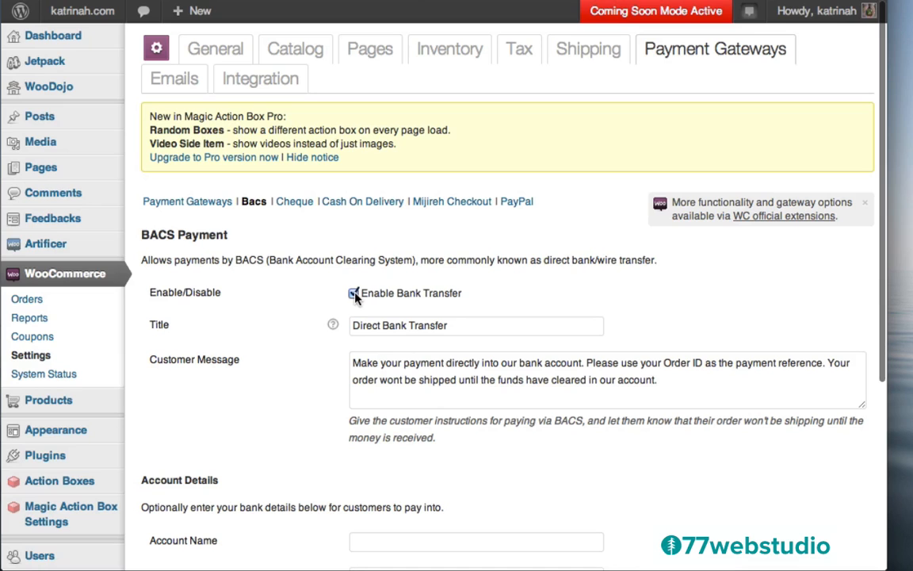
scroll(307, 342, down, 5)
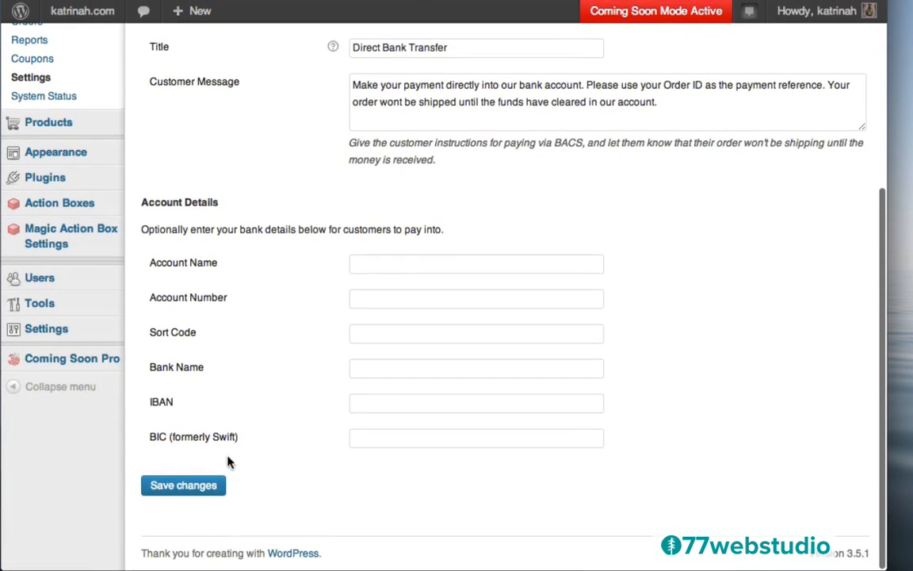
click(187, 486)
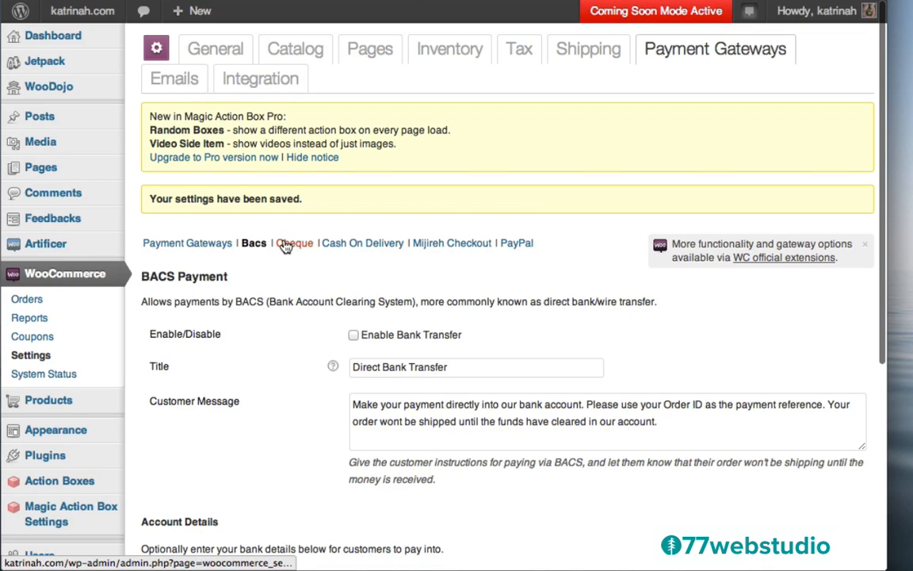
- Disable Cheque payments and save
click(293, 247)
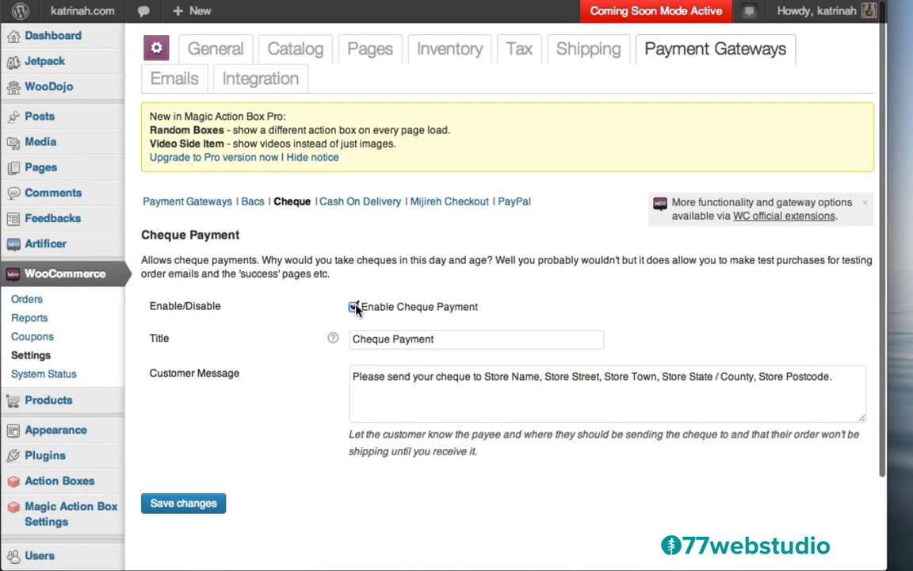
click(354, 308)
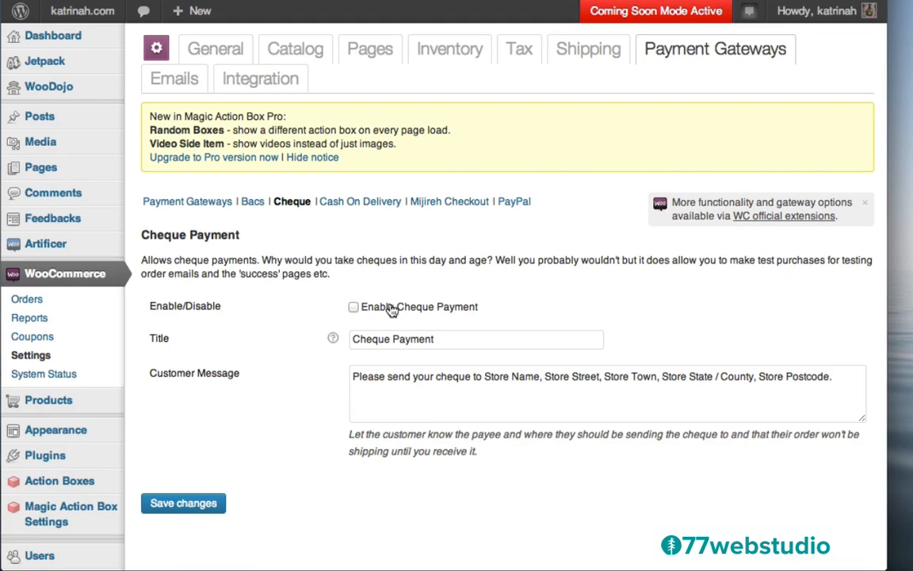
click(188, 507)
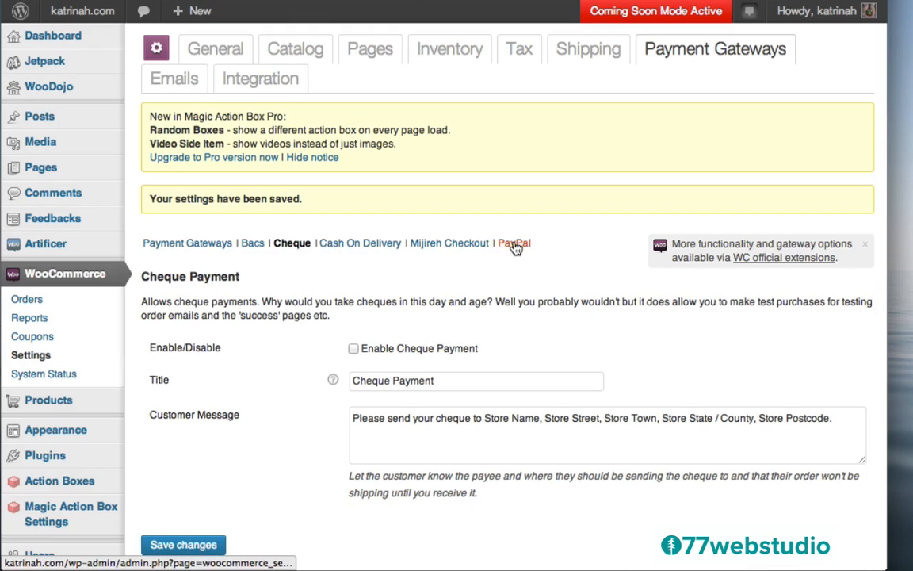
- Fill the PayPal Email with the shop's e-mail address via autofill
click(513, 244)
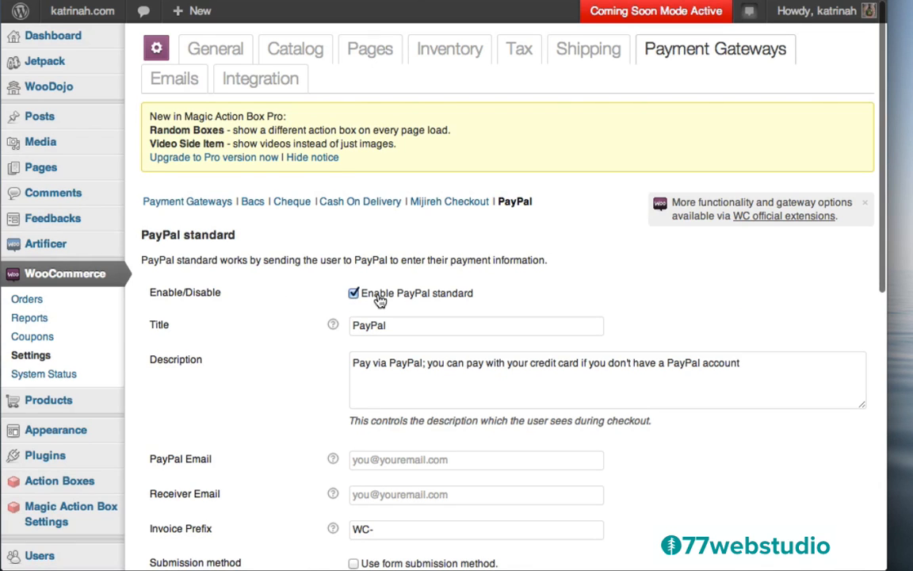
scroll(293, 408, down, 5)
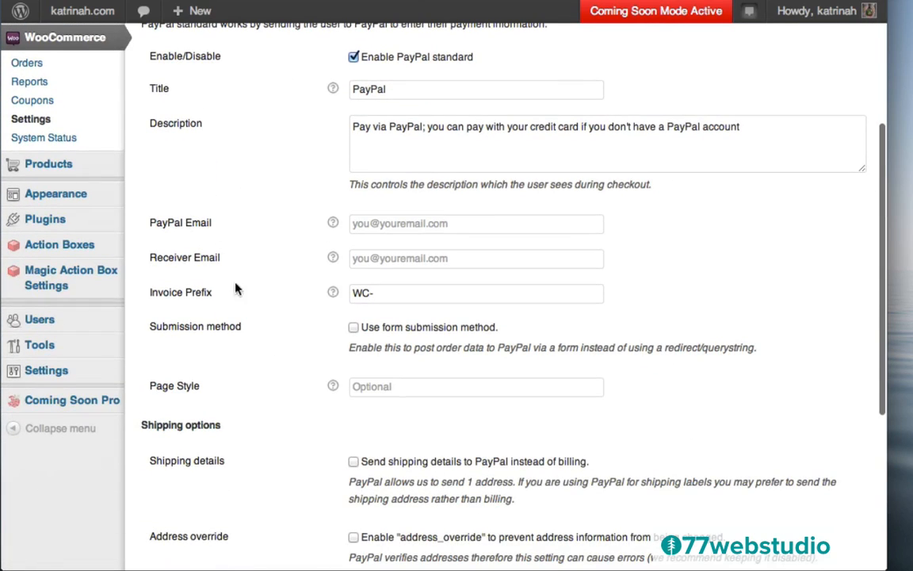
click(377, 226)
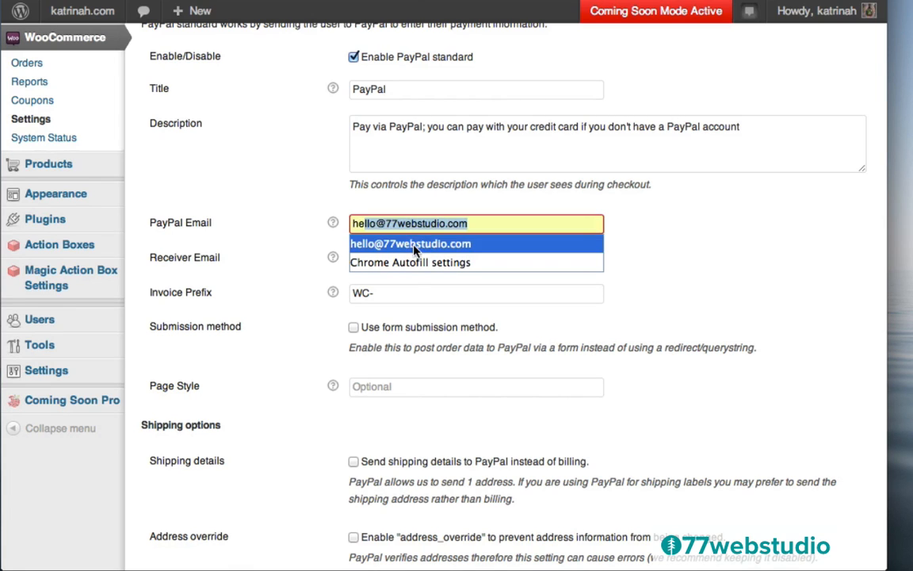
click(412, 244)
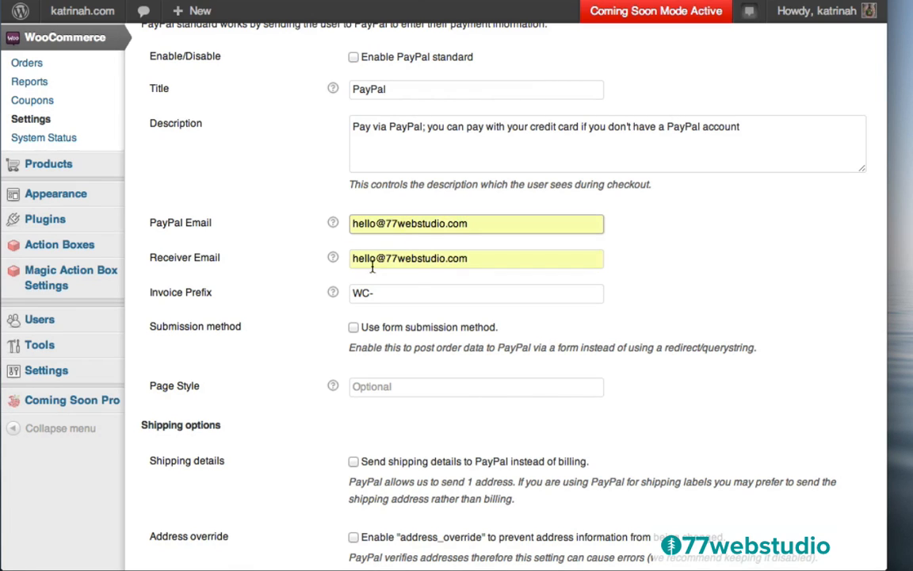
- Leave the PayPal sandbox turned off and save the PayPal settings
scroll(285, 298, down, 5)
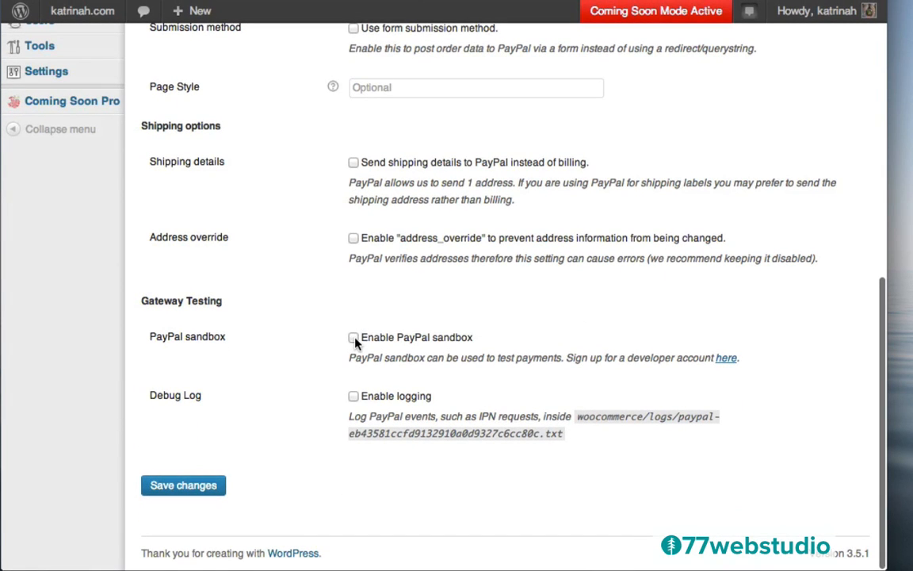
click(354, 339)
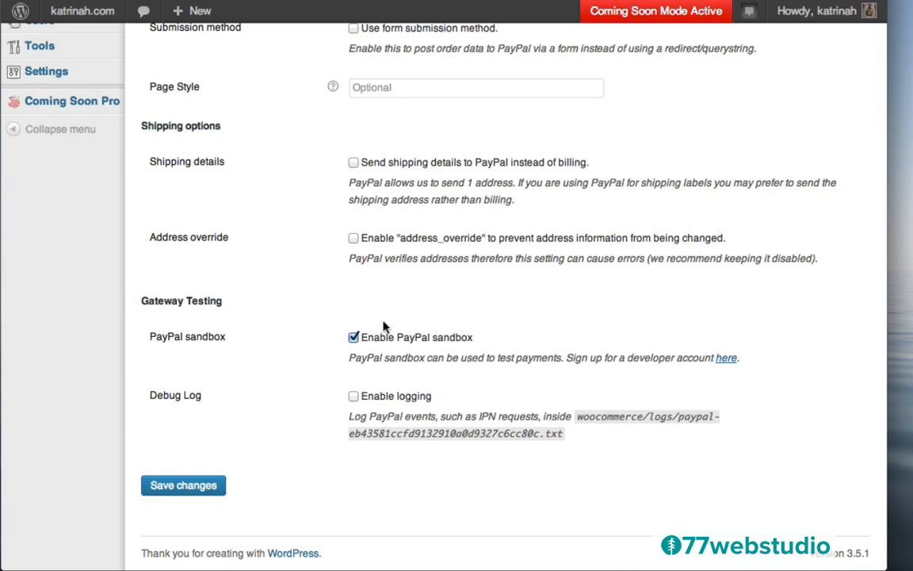
click(354, 337)
click(183, 486)
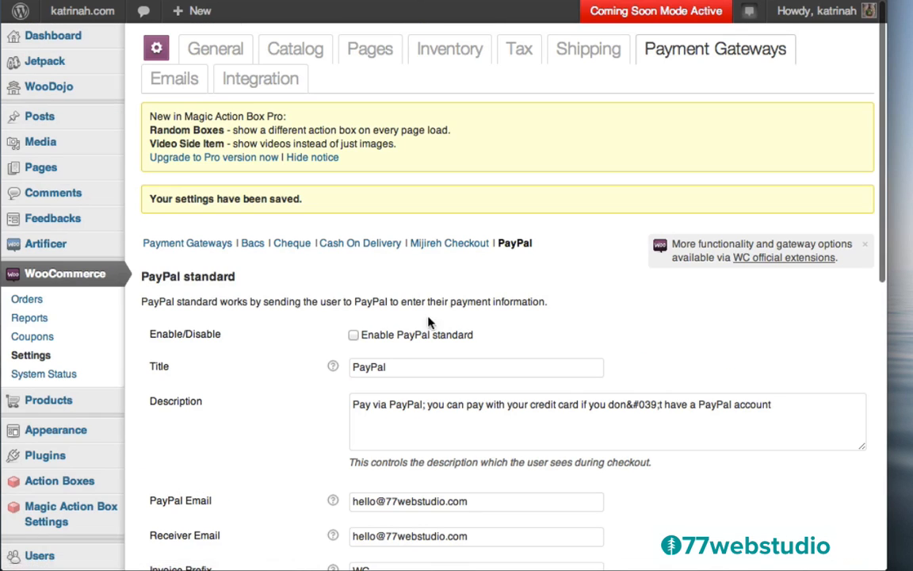
- Set Free Shipping as the default shipping method and save the shipping options
click(581, 53)
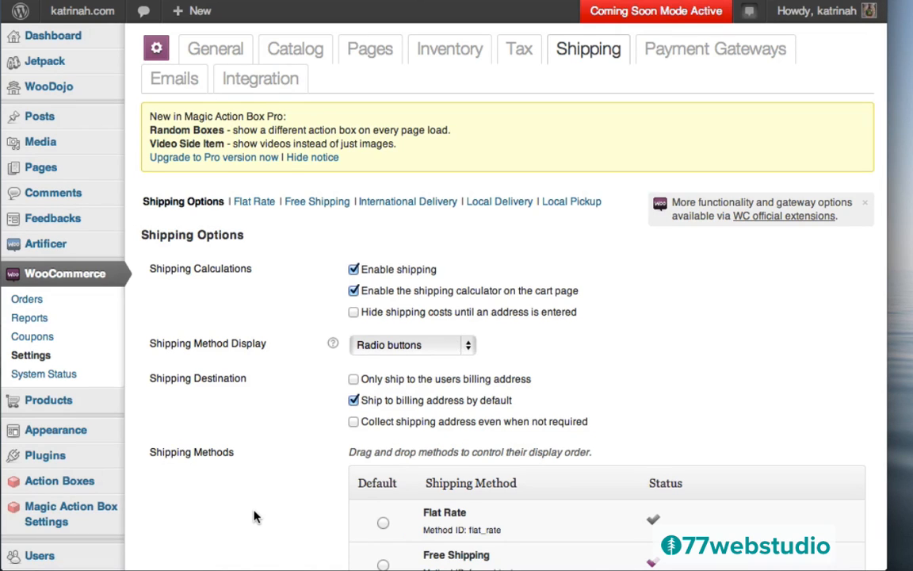
scroll(253, 515, down, 5)
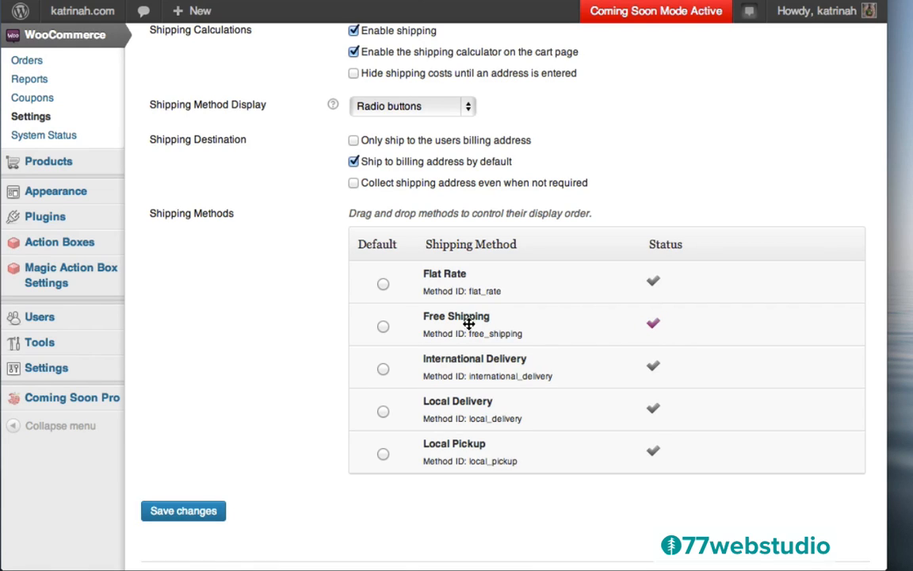
click(382, 327)
click(185, 511)
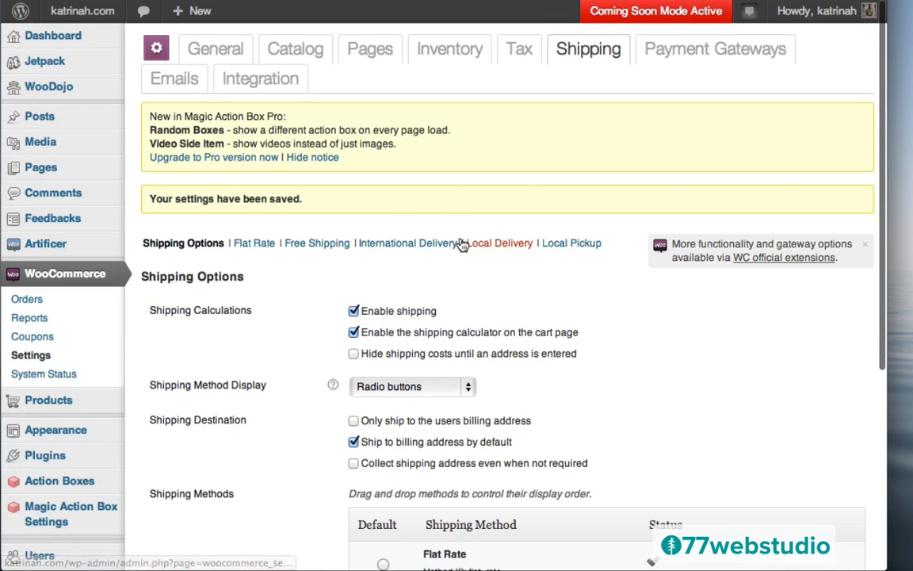
click(254, 246)
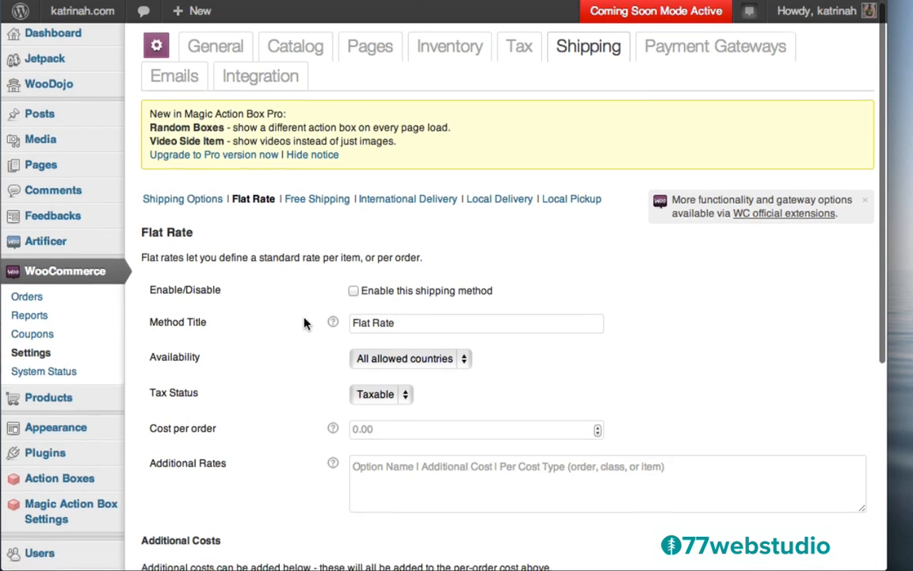
scroll(306, 322, down, 5)
scroll(306, 321, up, 3)
scroll(305, 323, up, 3)
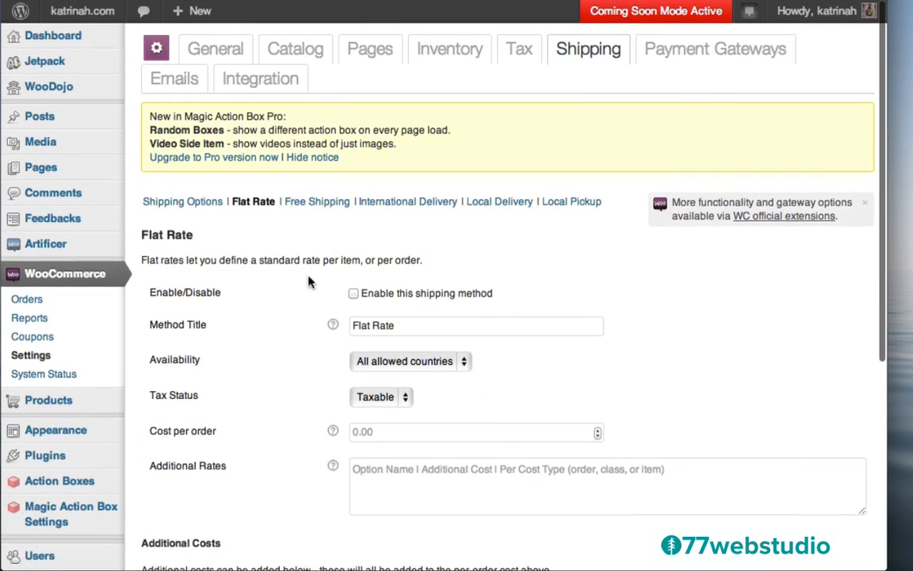
click(330, 203)
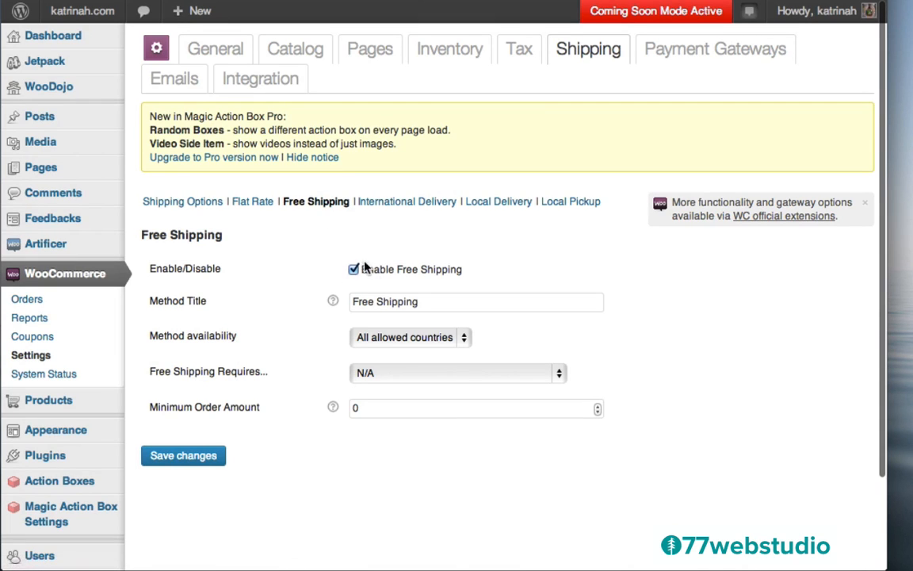
click(411, 205)
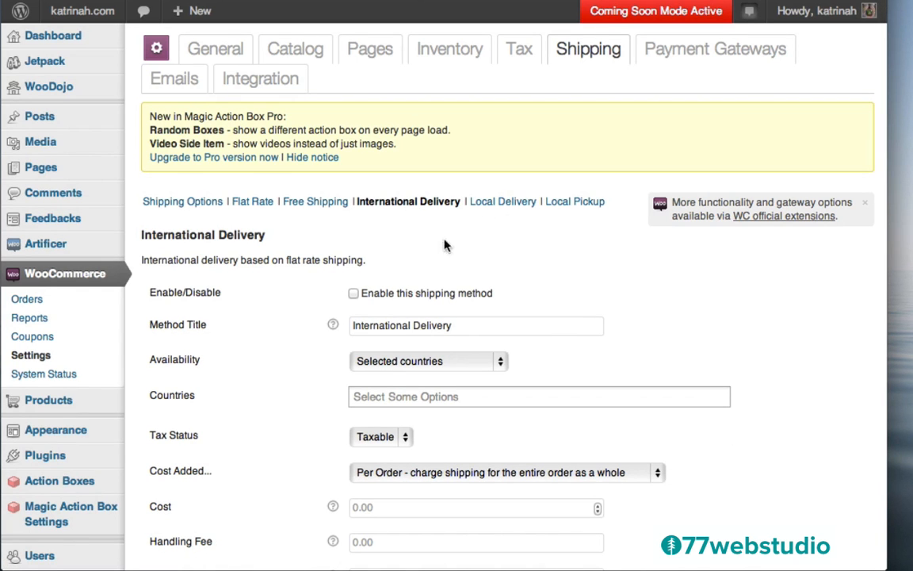
click(504, 202)
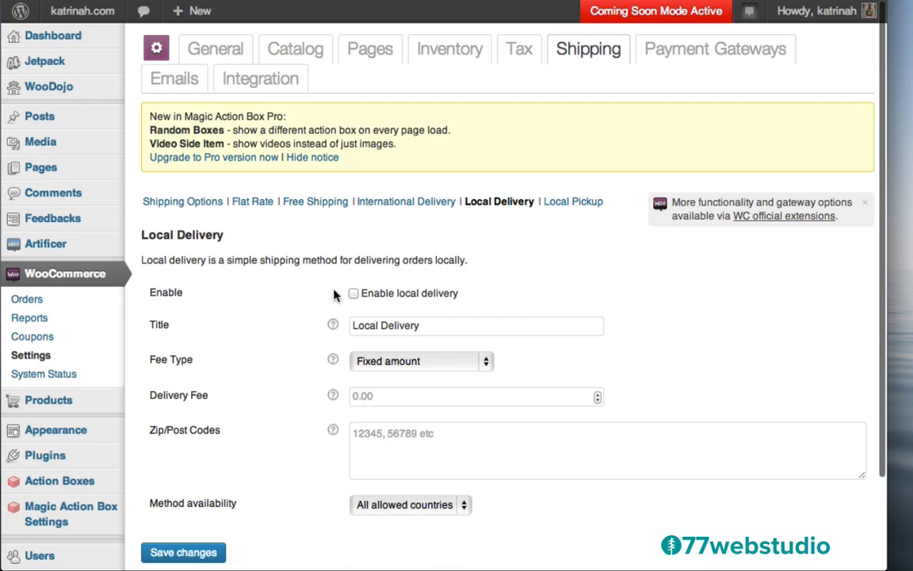
click(577, 203)
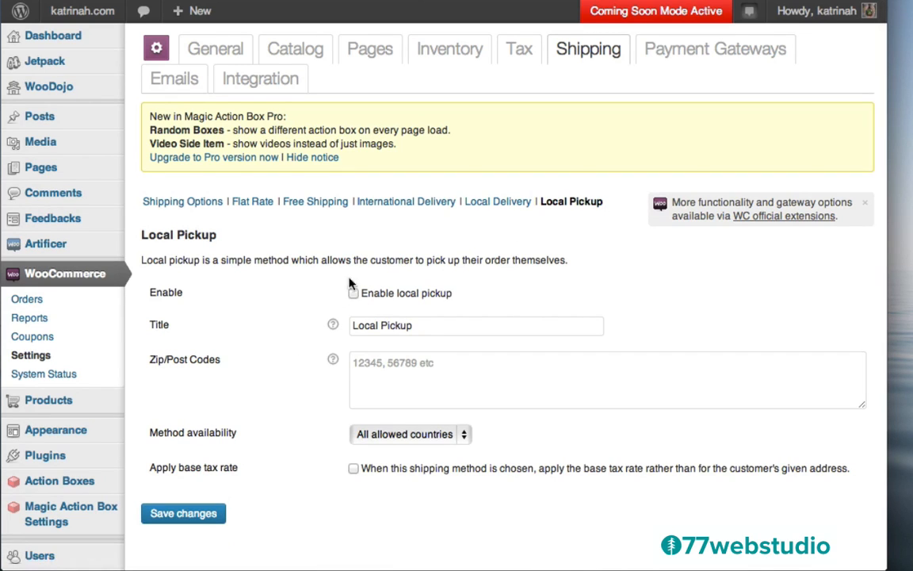
click(167, 203)
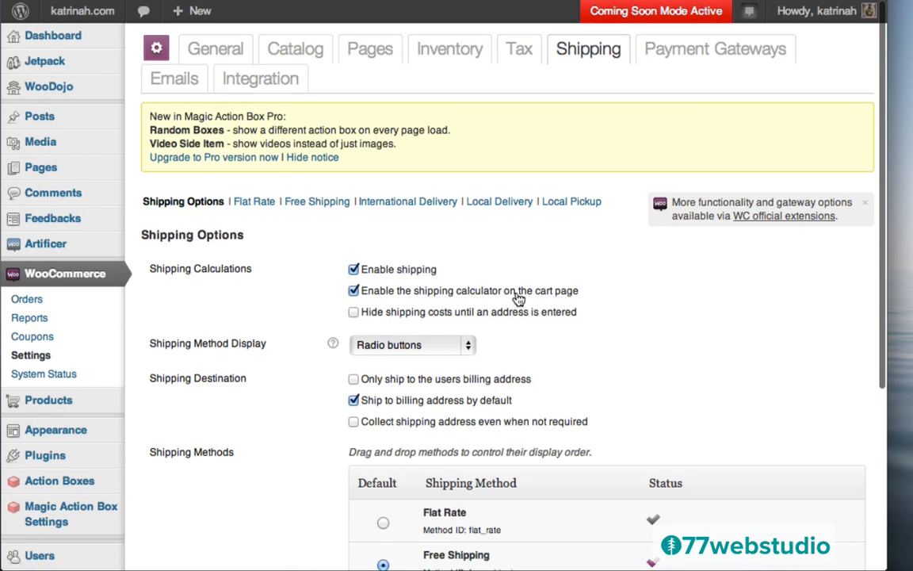
- Save the shipping options with the cart-page shipping calculator disabled
scroll(298, 439, down, 5)
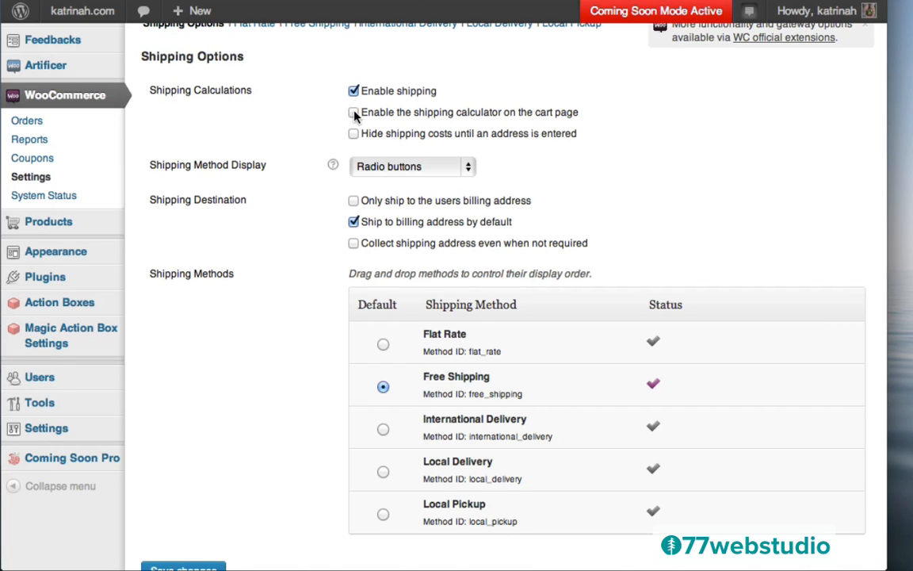
scroll(279, 207, down, 3)
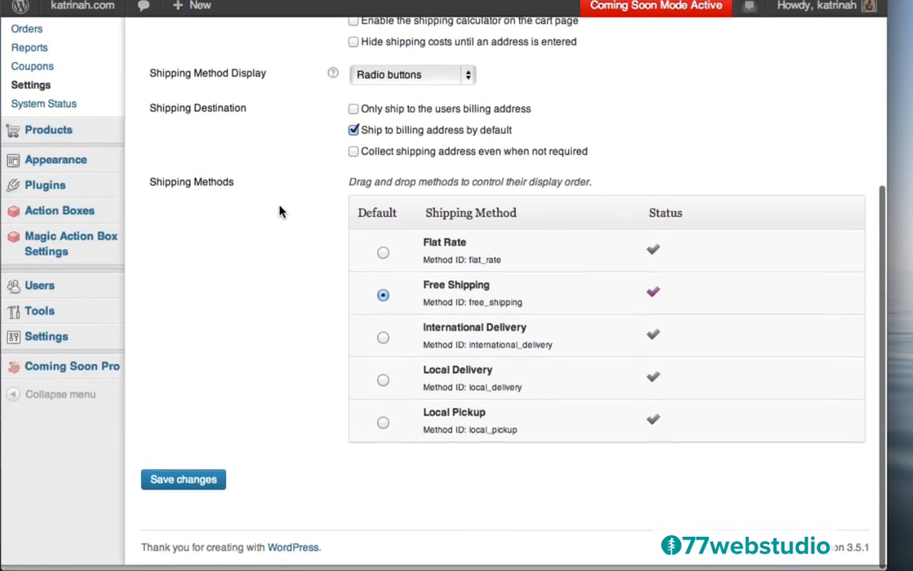
click(183, 490)
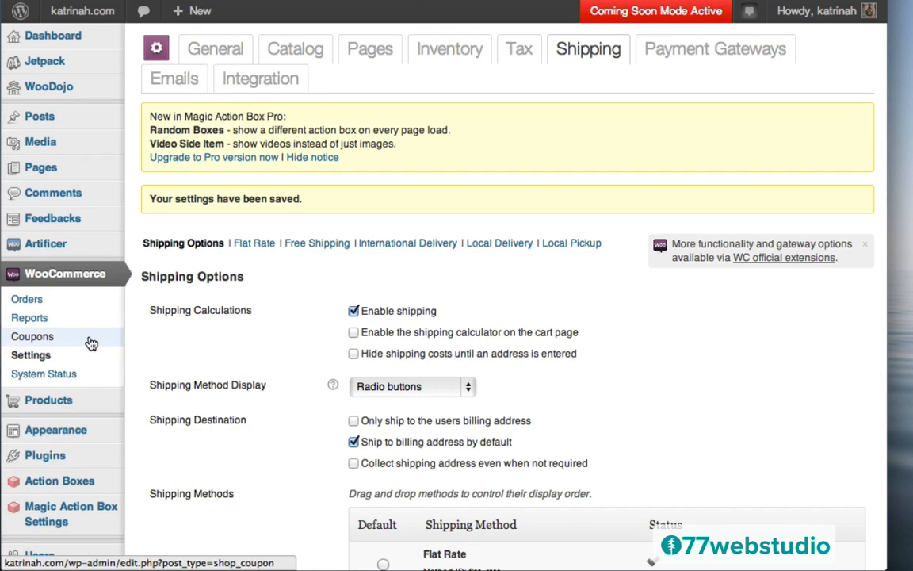
- Start a new coupon with the code summerfun
click(32, 339)
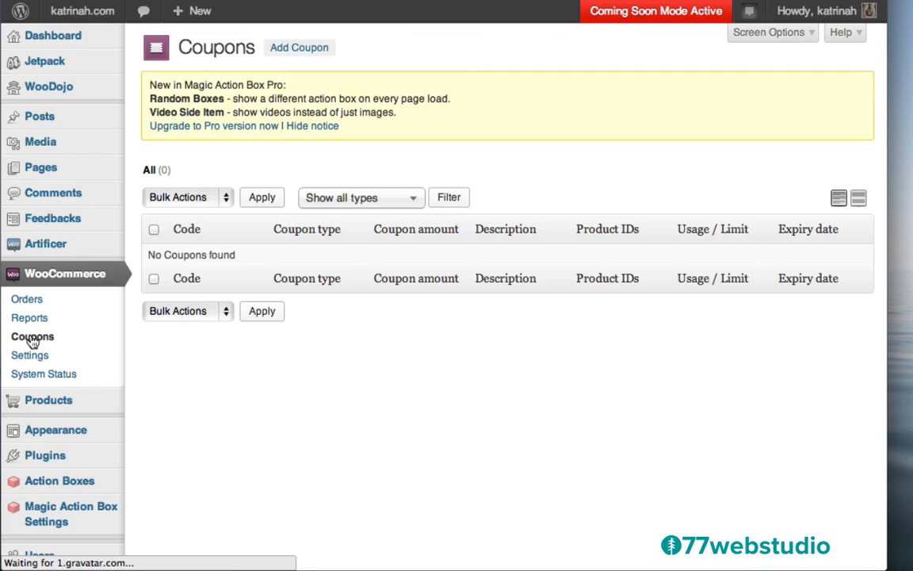
click(305, 50)
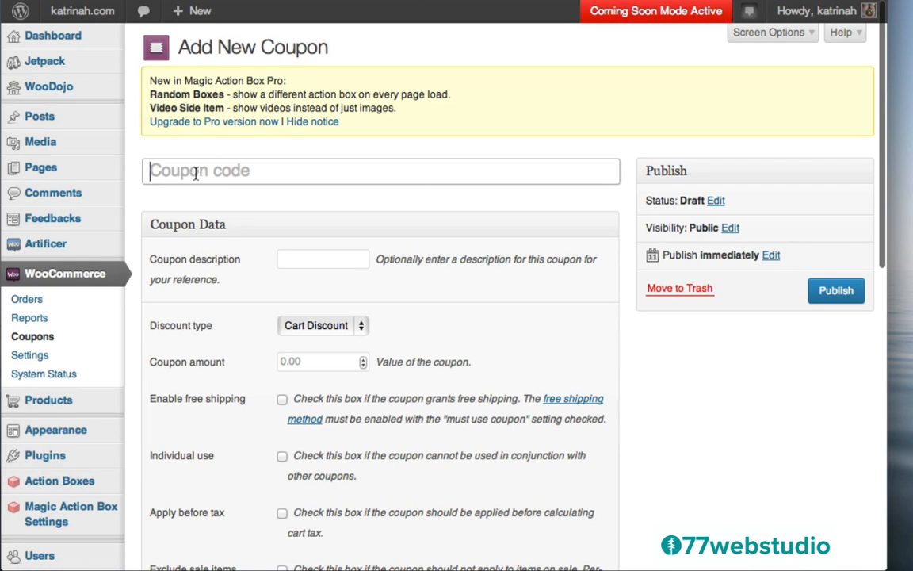
text(summer)
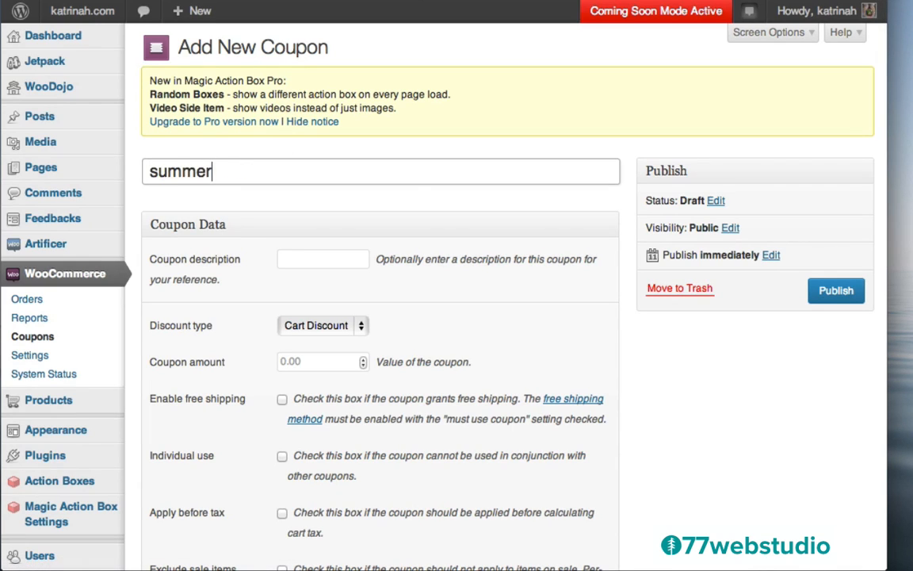
text(fun)
click(309, 225)
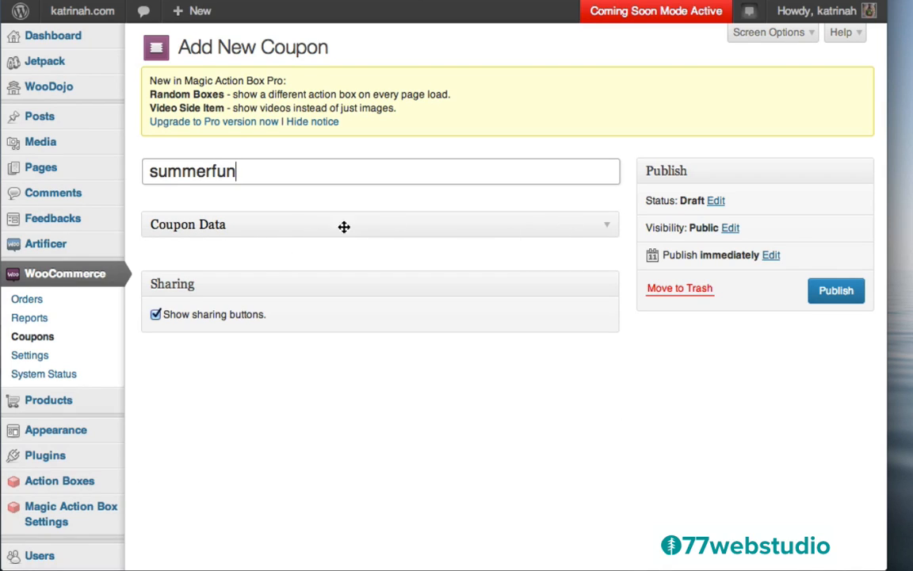
click(606, 229)
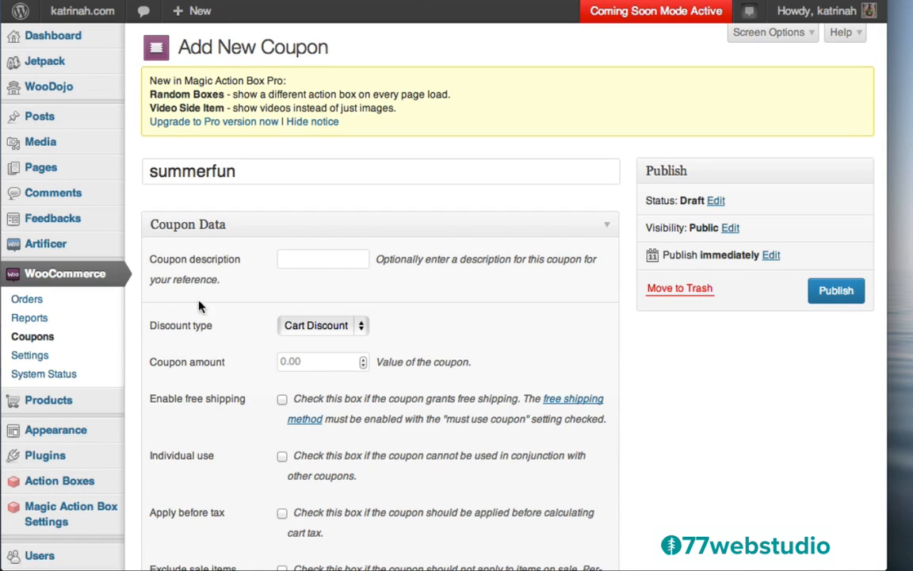
- Keep Cart Discount as the type, set the amount to 5, and leave free shipping off
click(318, 333)
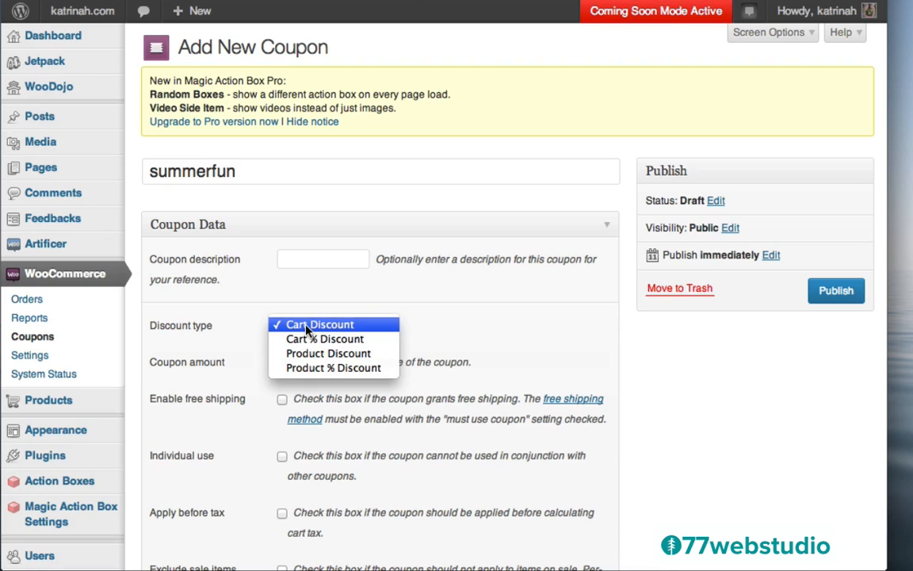
click(306, 326)
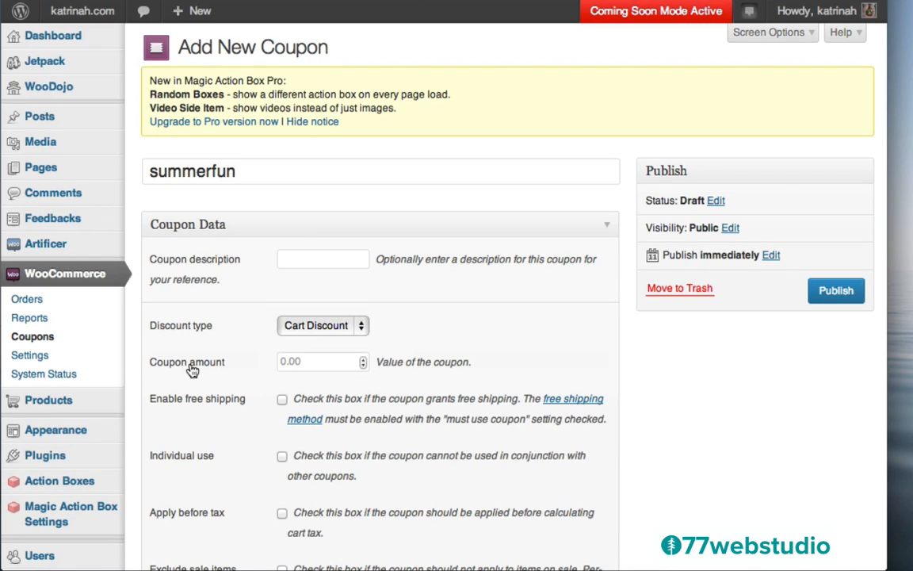
click(295, 362)
text(5)
click(254, 407)
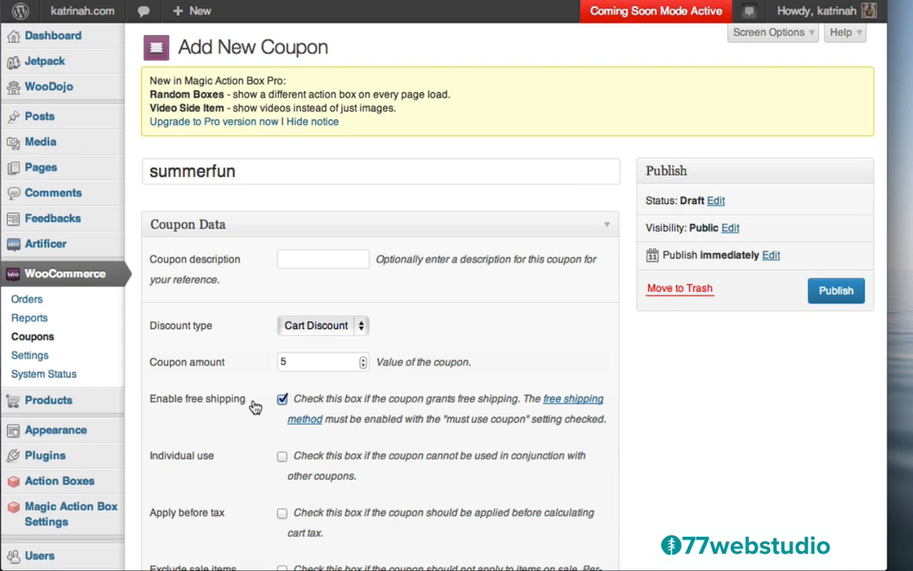
click(255, 407)
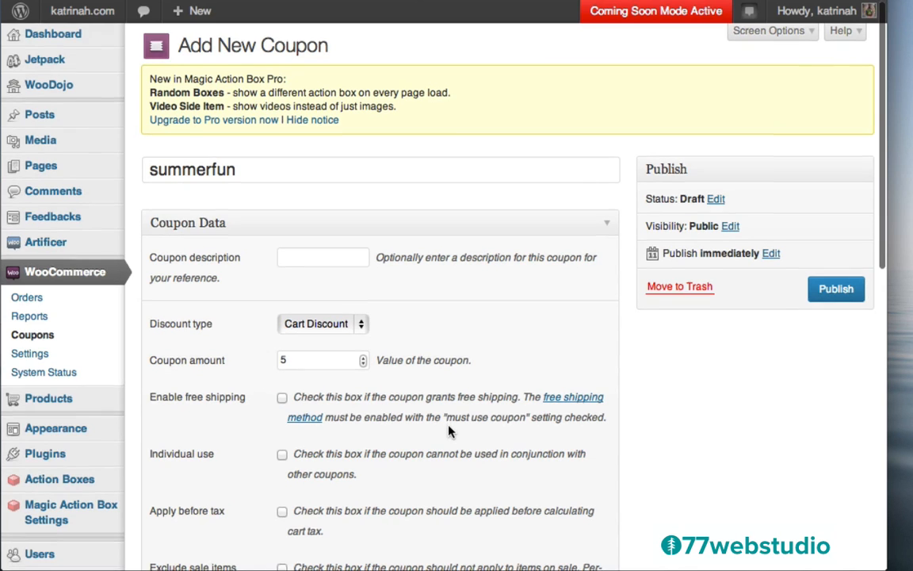
- Publish the summerfun coupon
scroll(449, 430, down, 5)
scroll(448, 431, down, 3)
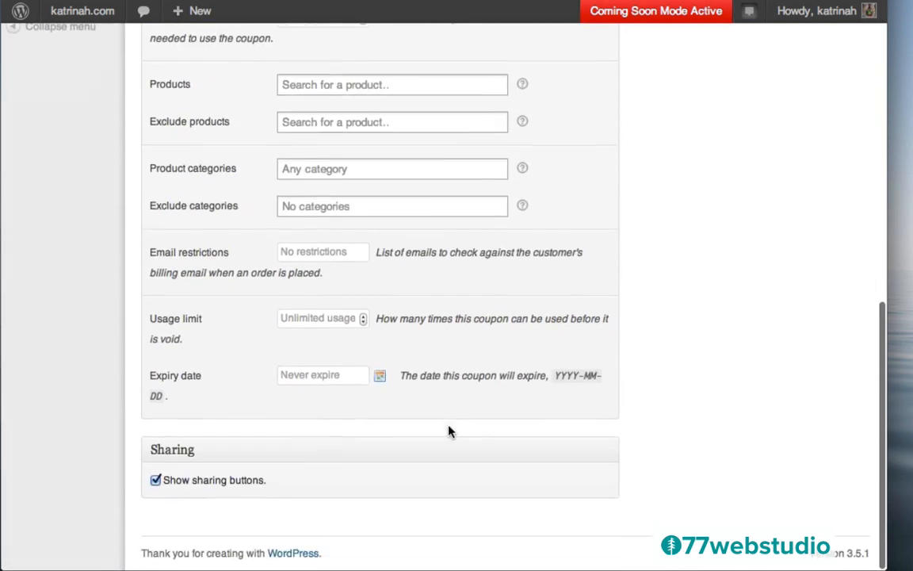
scroll(450, 419, up, 4)
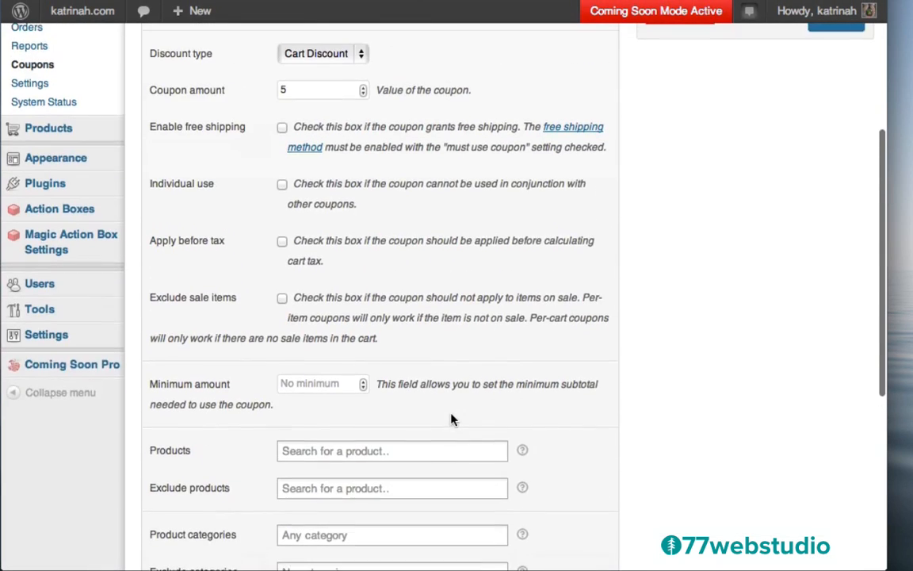
scroll(452, 419, up, 2)
scroll(452, 419, up, 2)
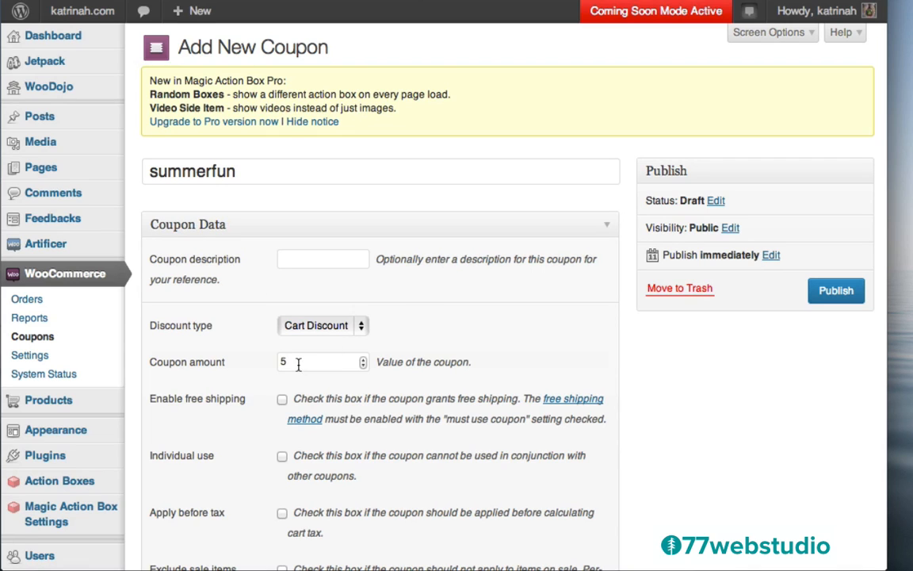
click(834, 292)
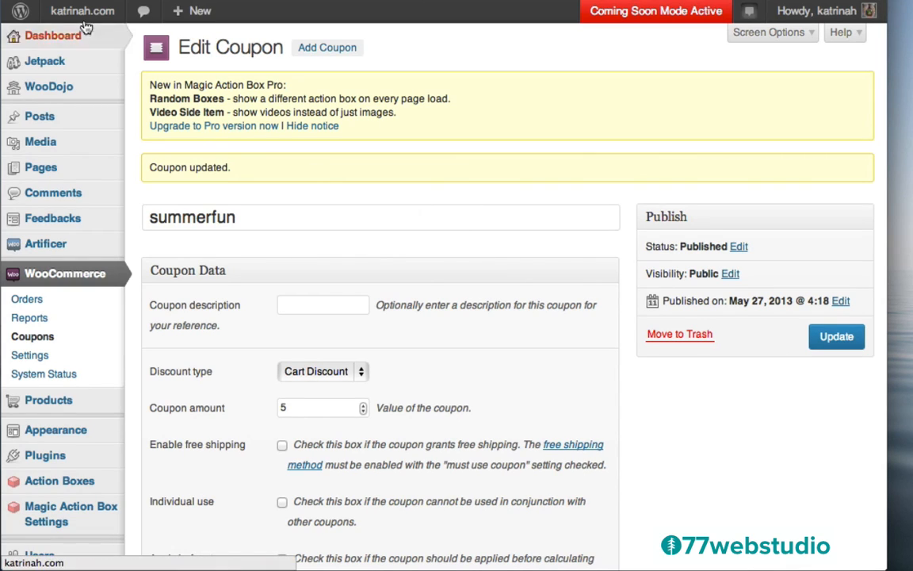
- Visit the live katrinah.com site and scroll through its home page
mouse_move(81, 14)
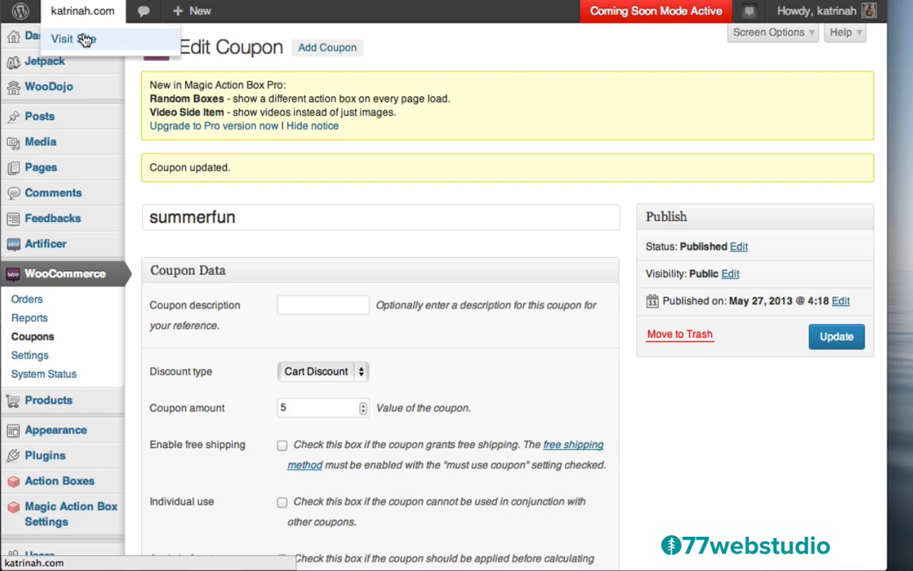
click(85, 40)
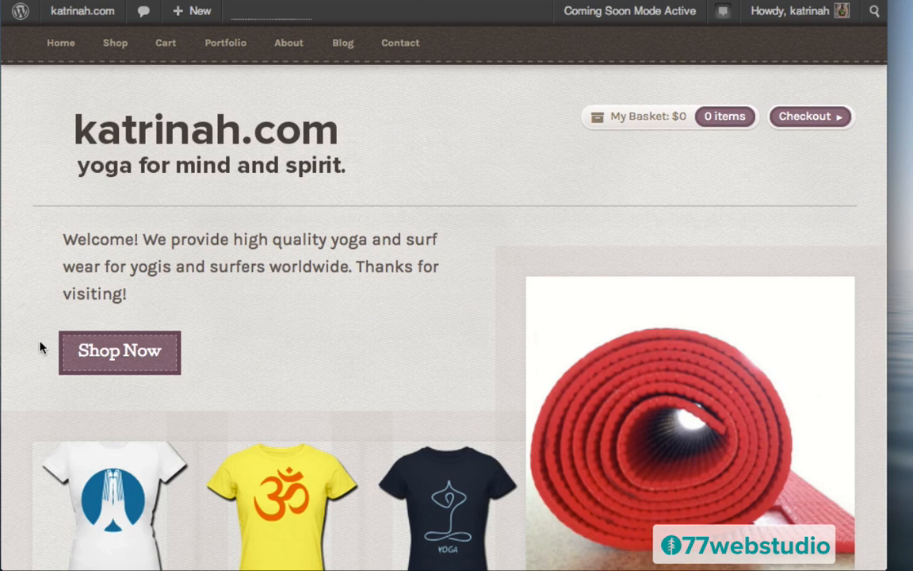
scroll(41, 346, down, 5)
scroll(40, 346, down, 13)
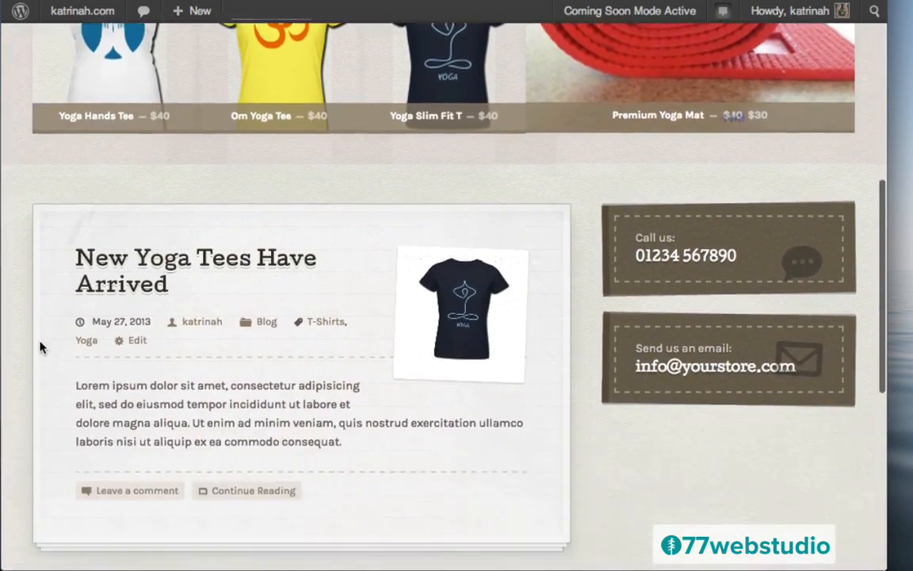
scroll(41, 347, down, 5)
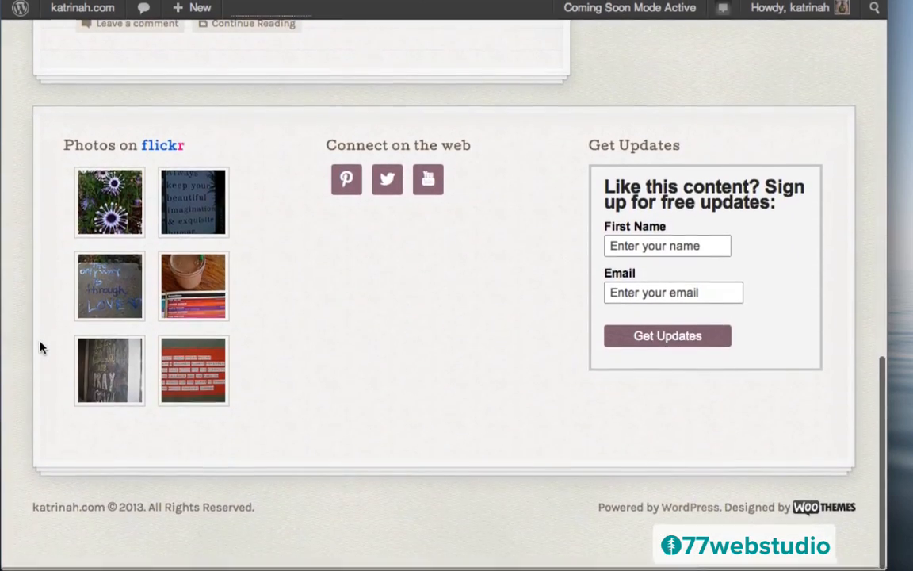
scroll(41, 346, up, 3)
scroll(41, 347, up, 20)
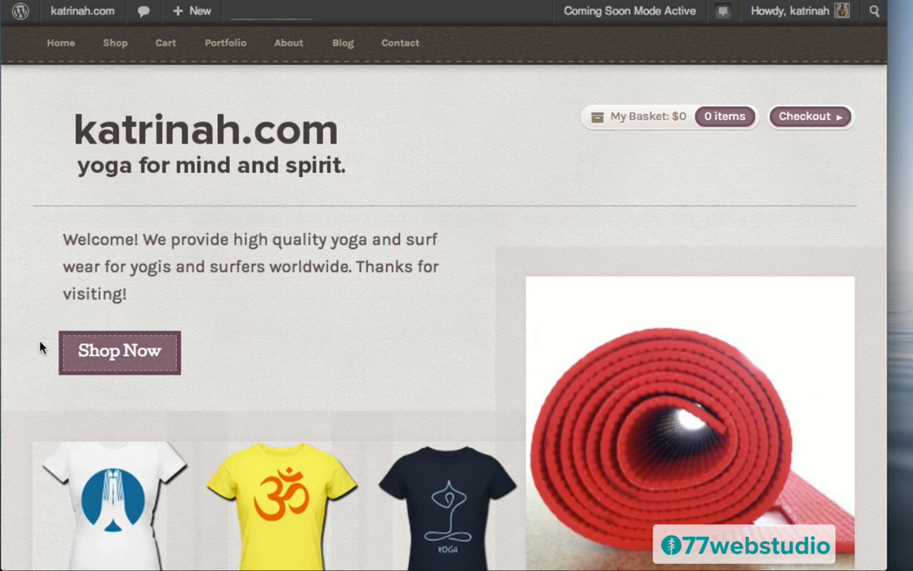
scroll(40, 347, down, 3)
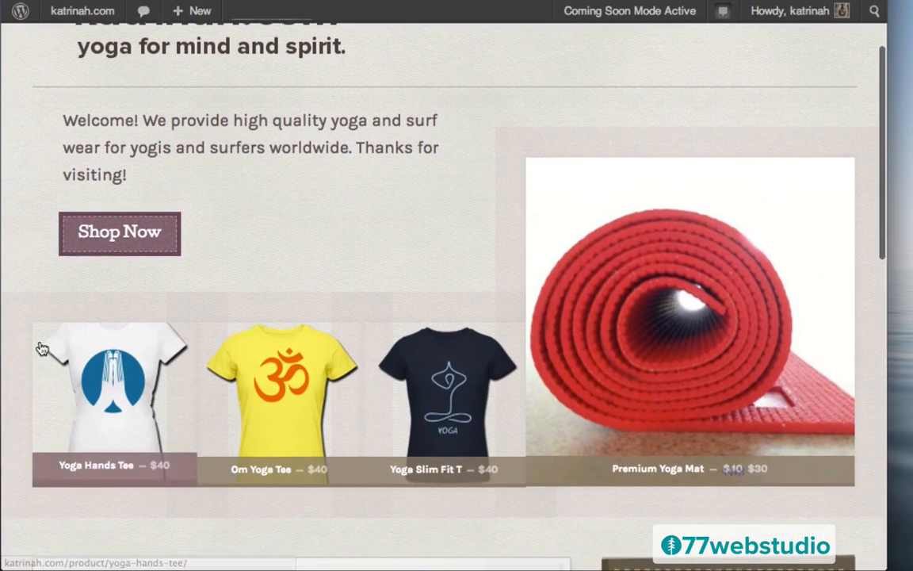
- Add a Navy, Medium Yoga Slim Fit T to the cart
click(445, 408)
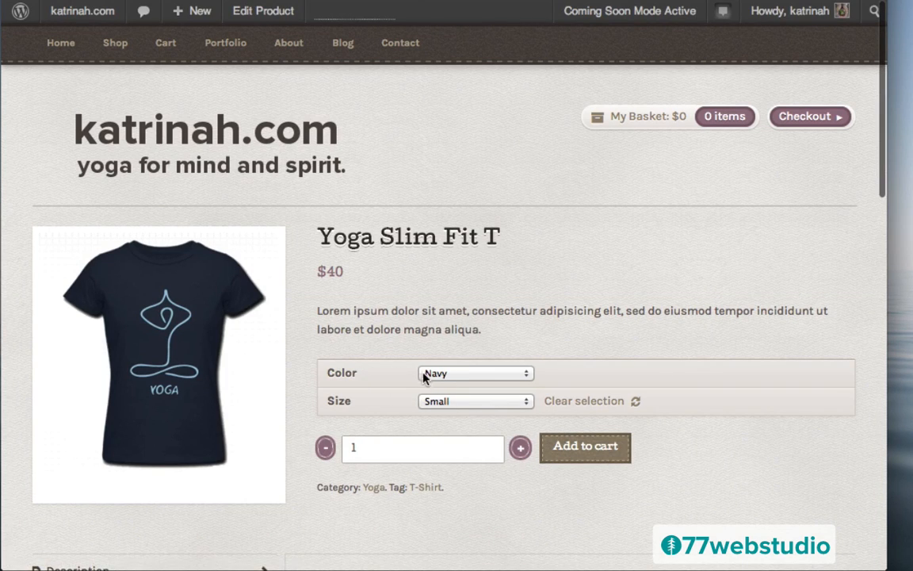
click(453, 374)
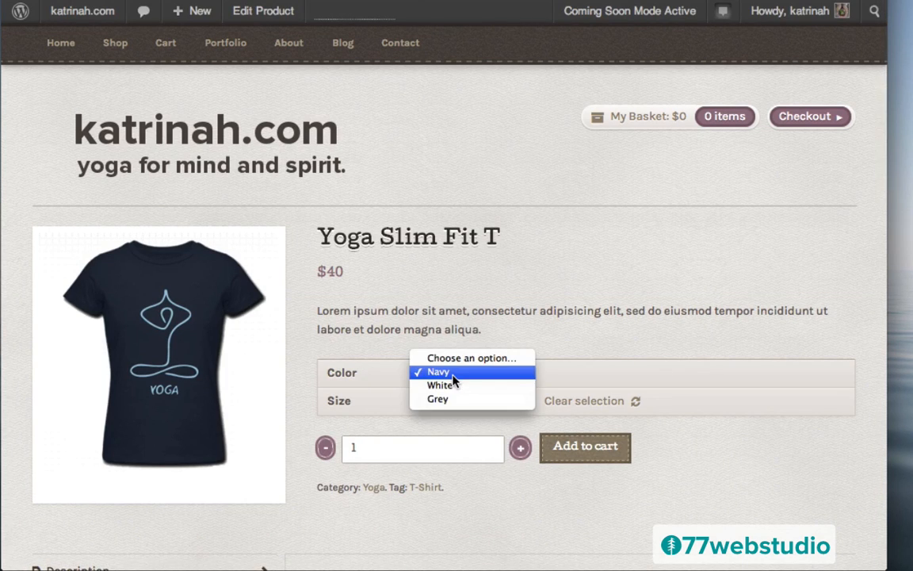
click(448, 372)
click(444, 401)
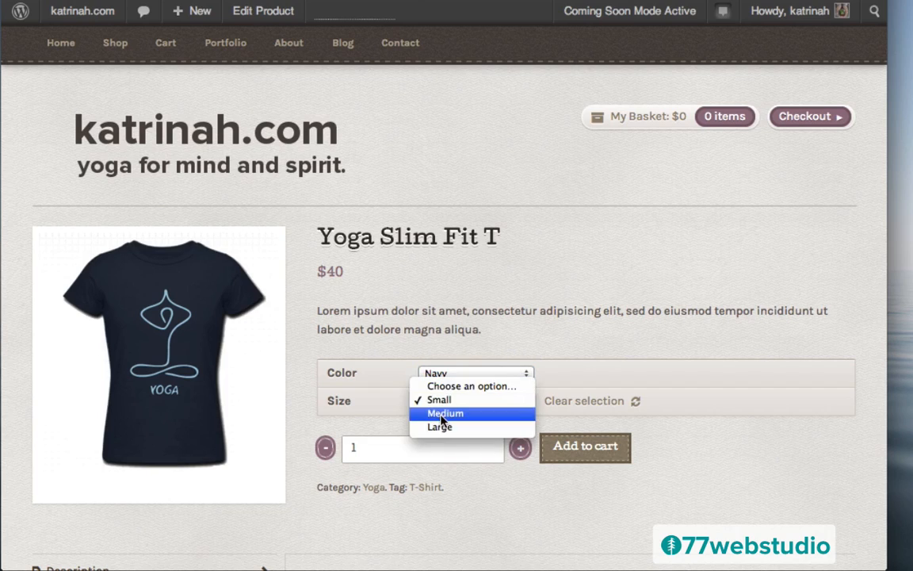
click(442, 413)
scroll(735, 380, down, 10)
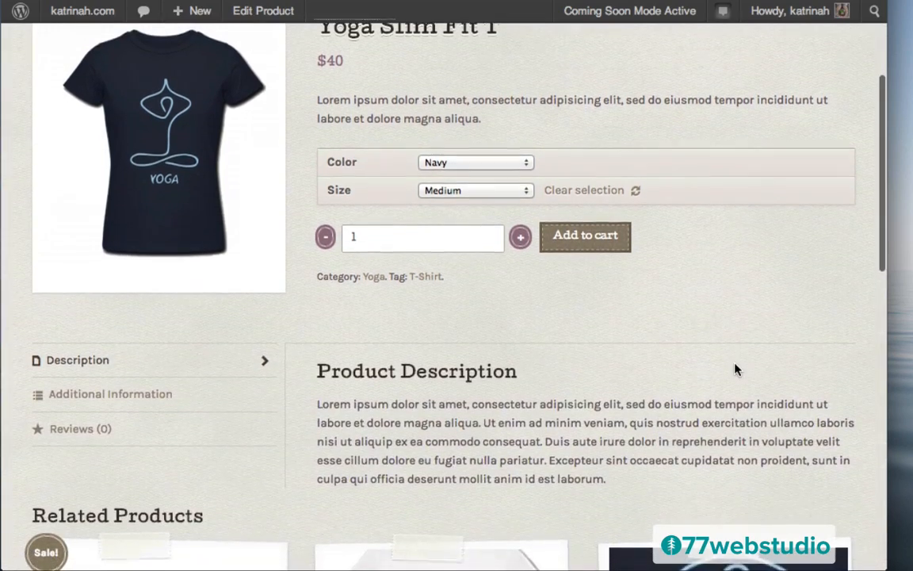
scroll(735, 371, up, 10)
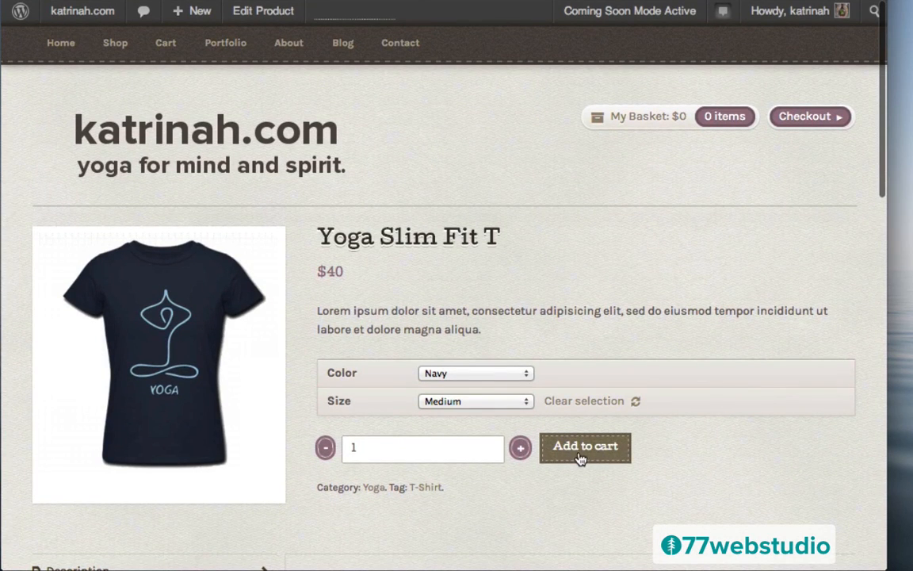
click(582, 448)
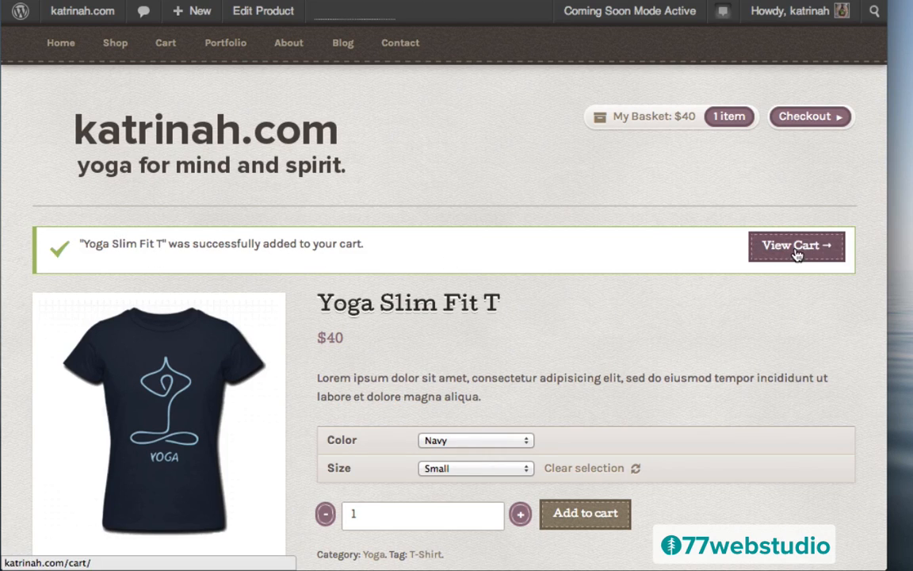
- Add the free E-Book: Yoga for Beginners from Related Products to the cart
scroll(632, 331, down, 10)
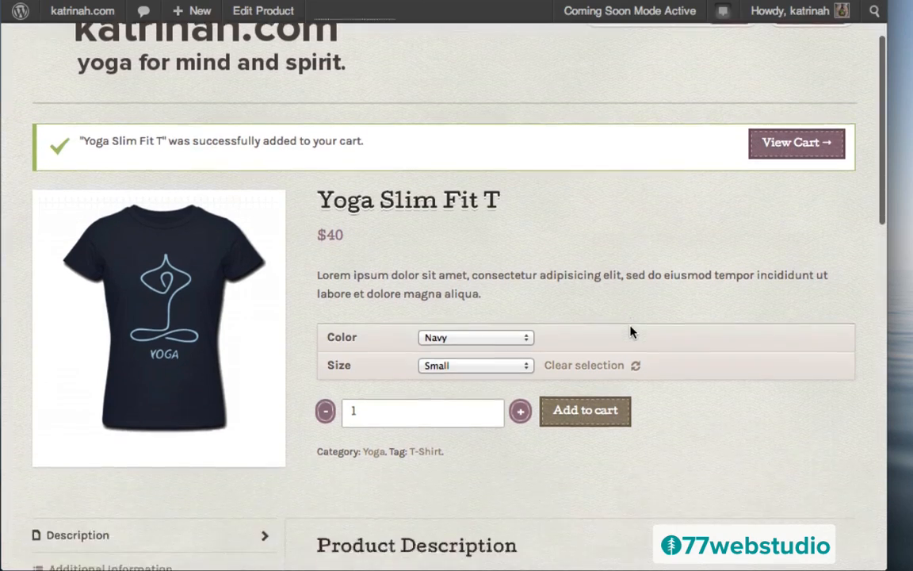
scroll(632, 331, down, 7)
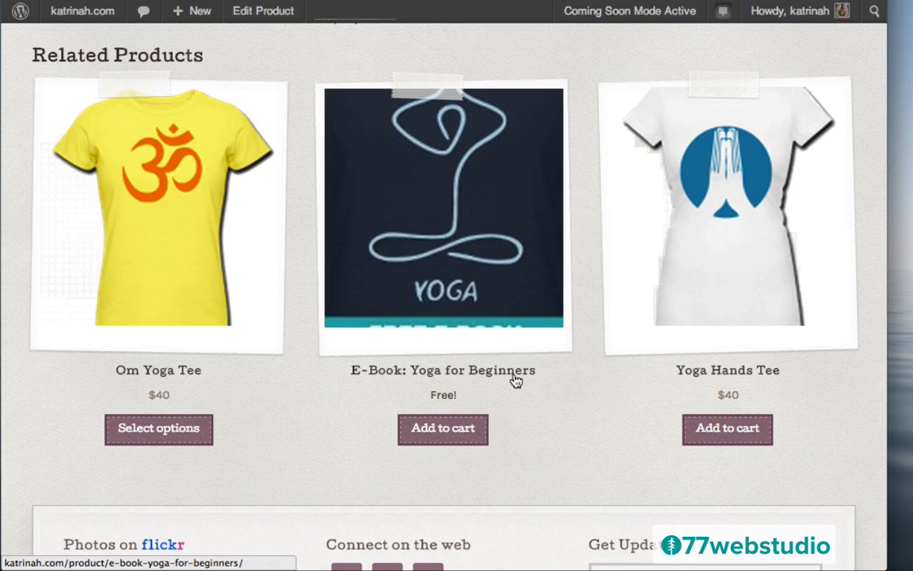
click(443, 432)
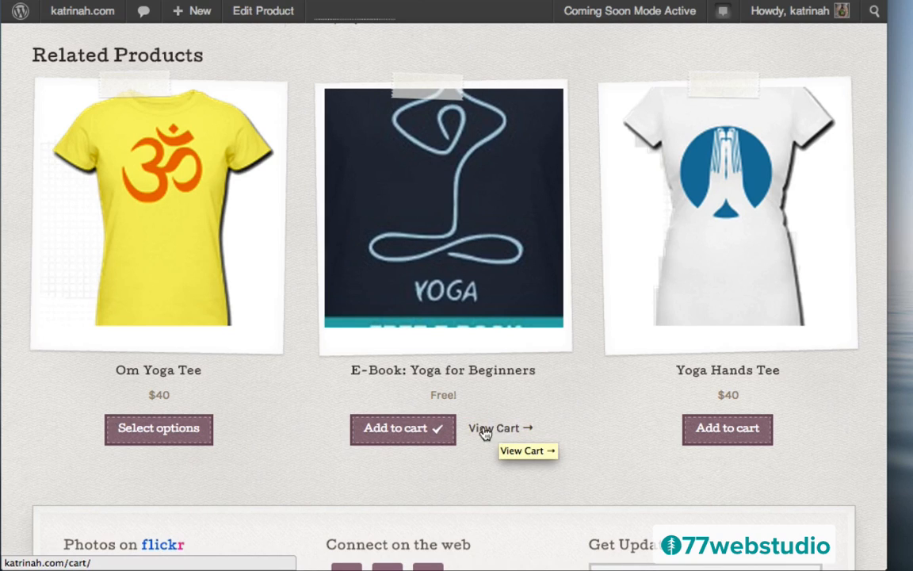
- Go to the cart page and review the items
click(497, 429)
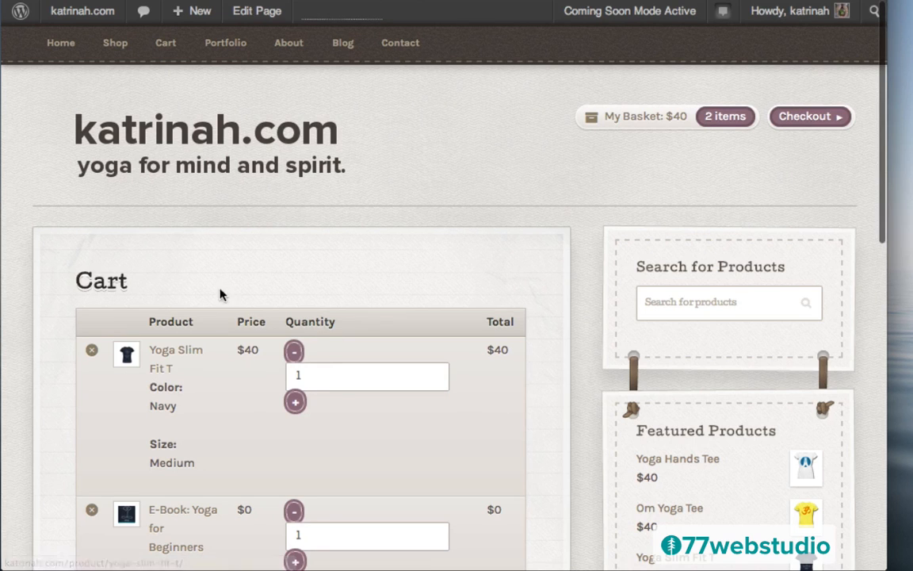
scroll(550, 401, down, 4)
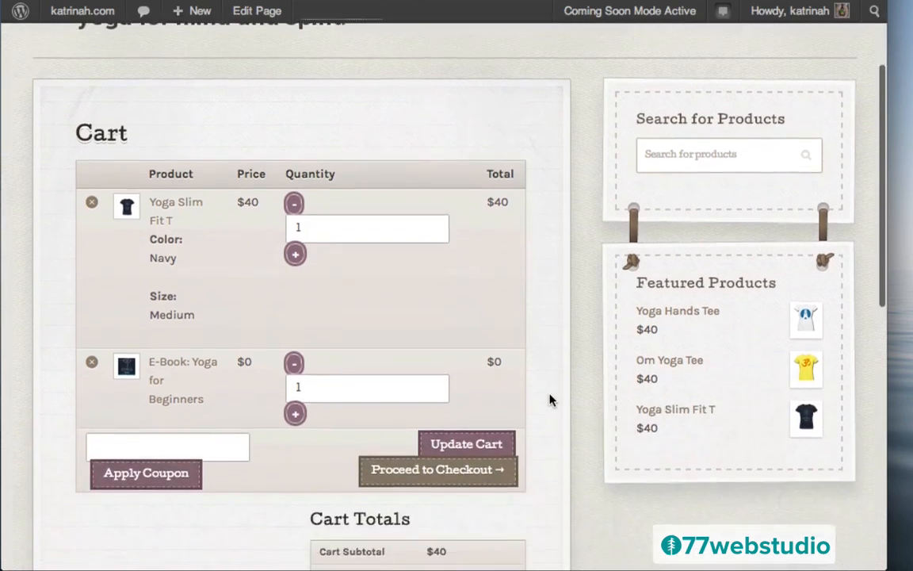
scroll(550, 400, up, 2)
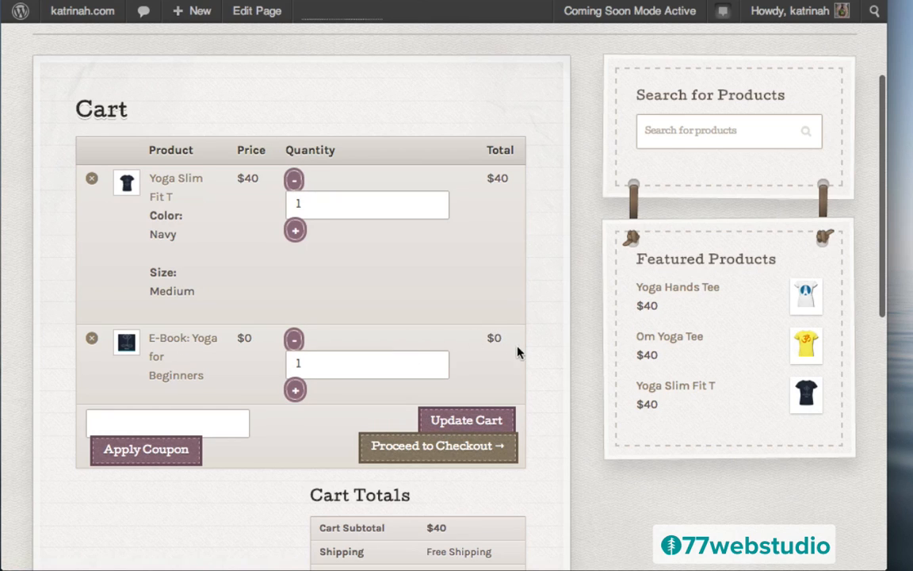
scroll(546, 371, down, 3)
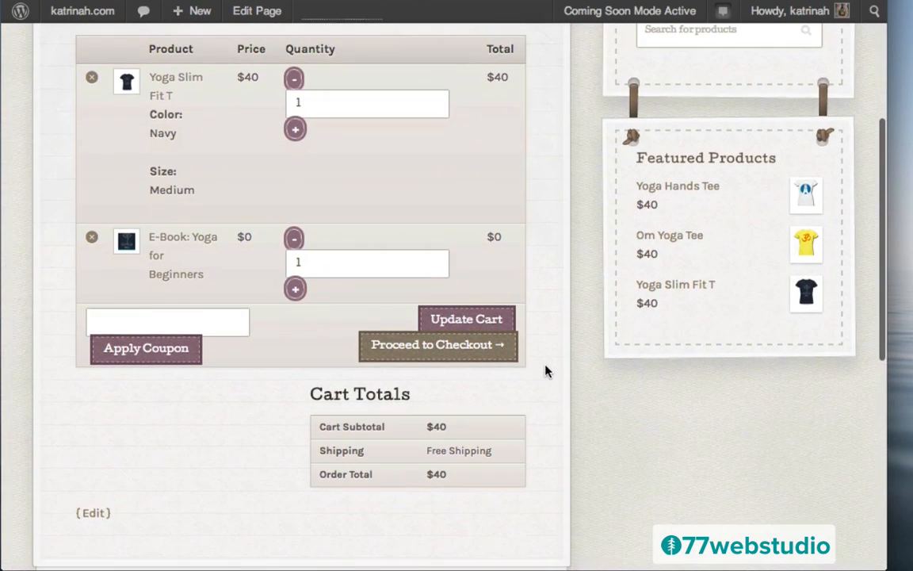
scroll(546, 371, down, 3)
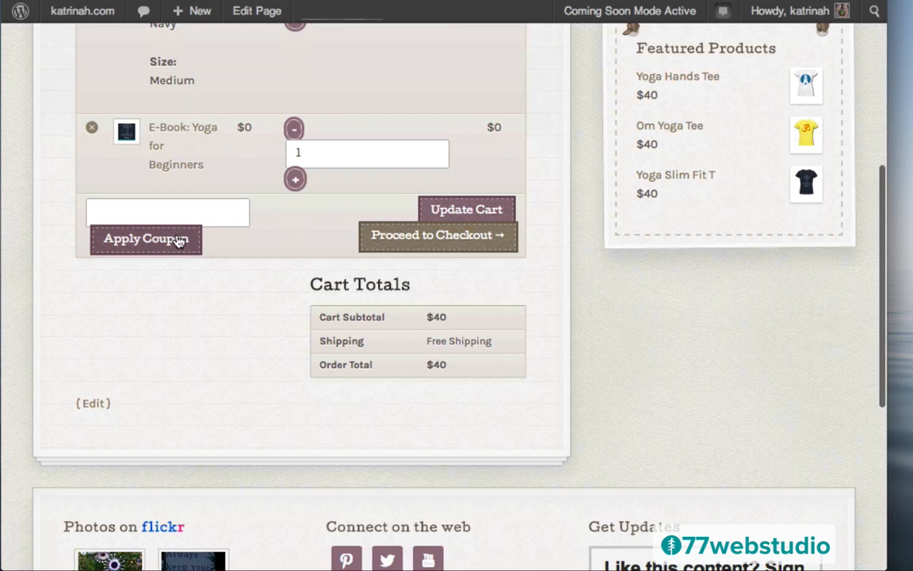
- Apply the summerfun coupon, taking $5 off for a $35 order total
click(125, 207)
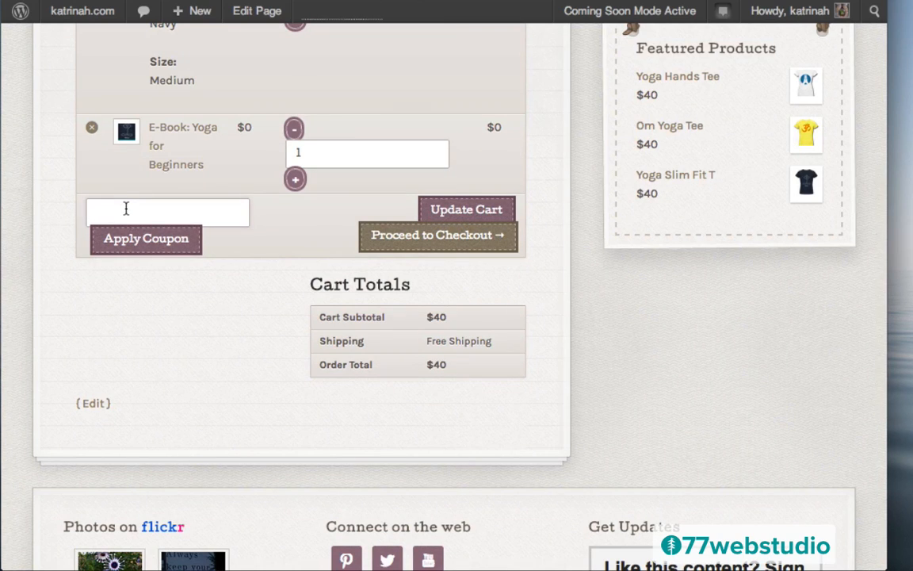
text(su)
click(126, 237)
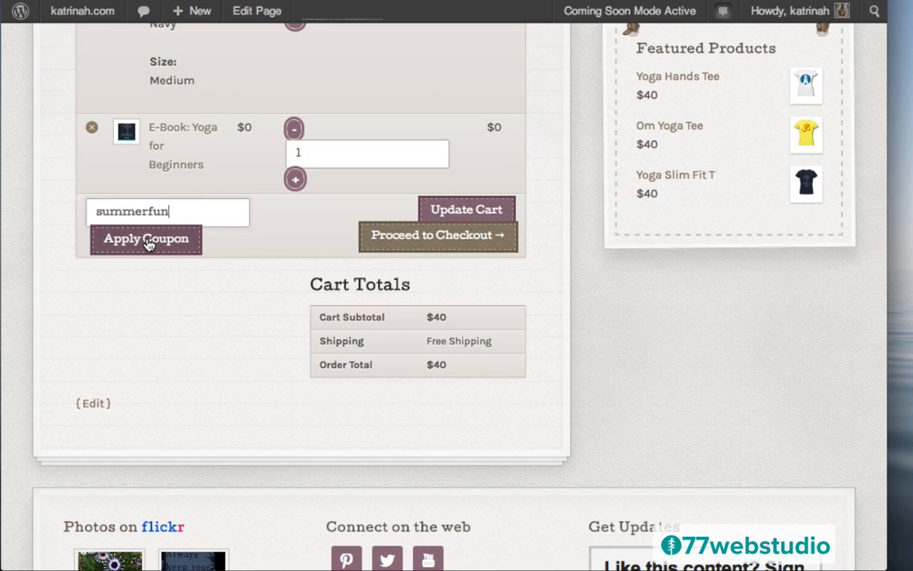
click(147, 241)
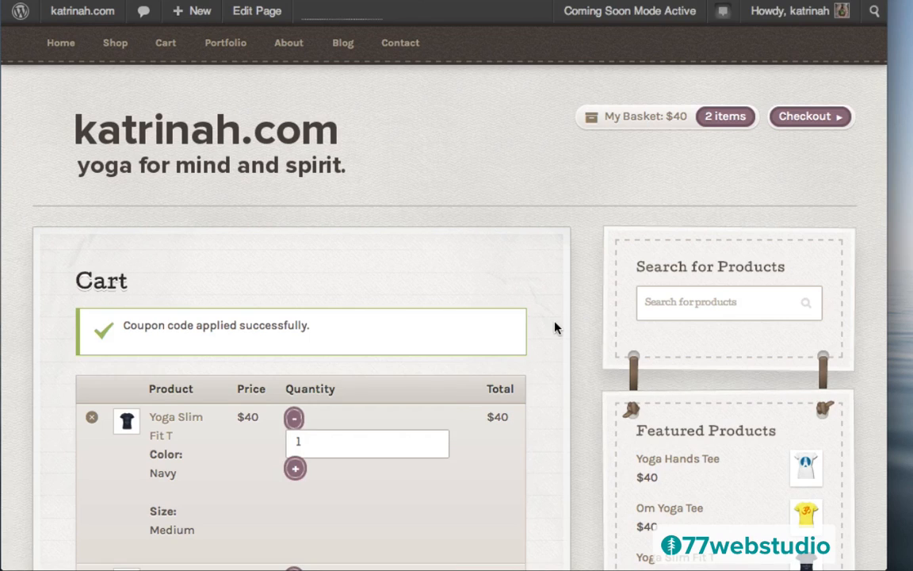
scroll(555, 328, down, 6)
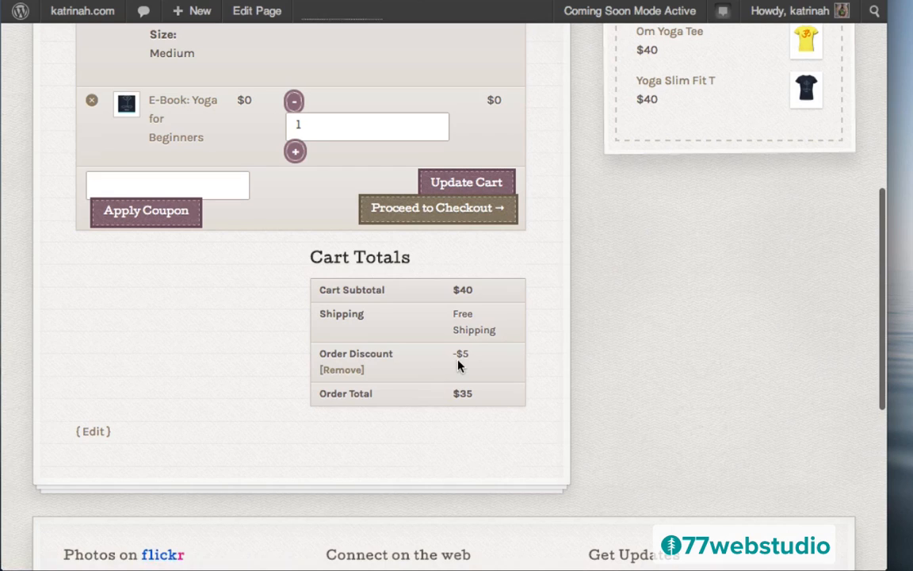
- Proceed from the cart to Checkout and look over the billing and shipping forms
click(441, 212)
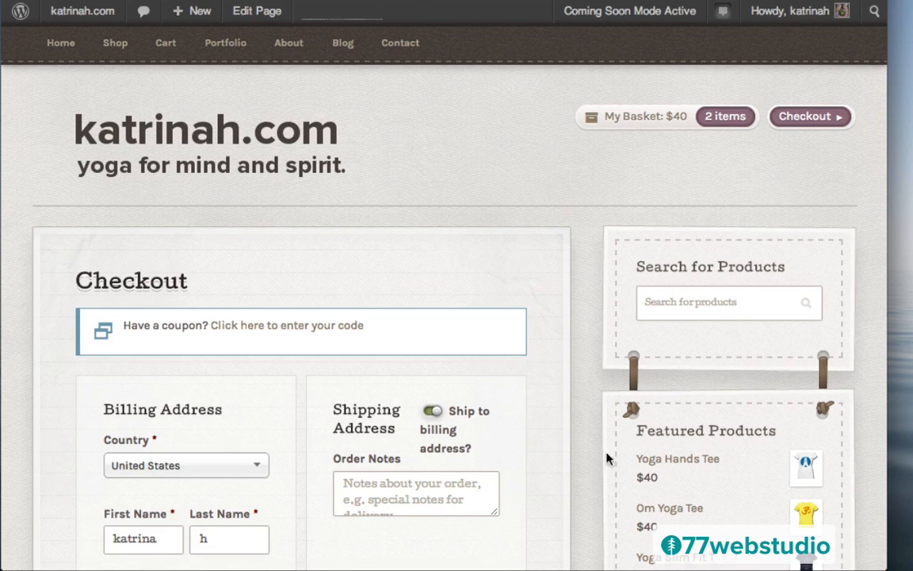
scroll(572, 489, down, 10)
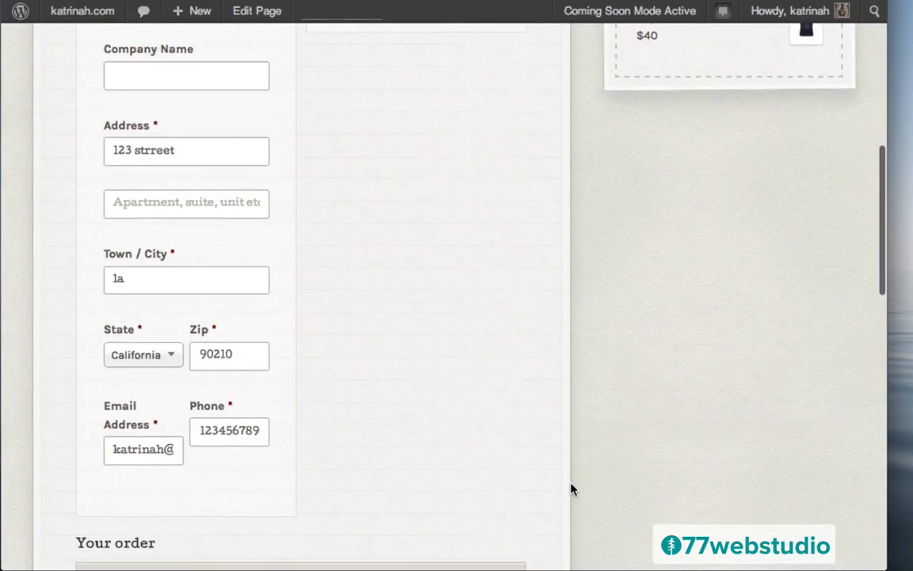
scroll(572, 490, up, 4)
scroll(572, 490, up, 8)
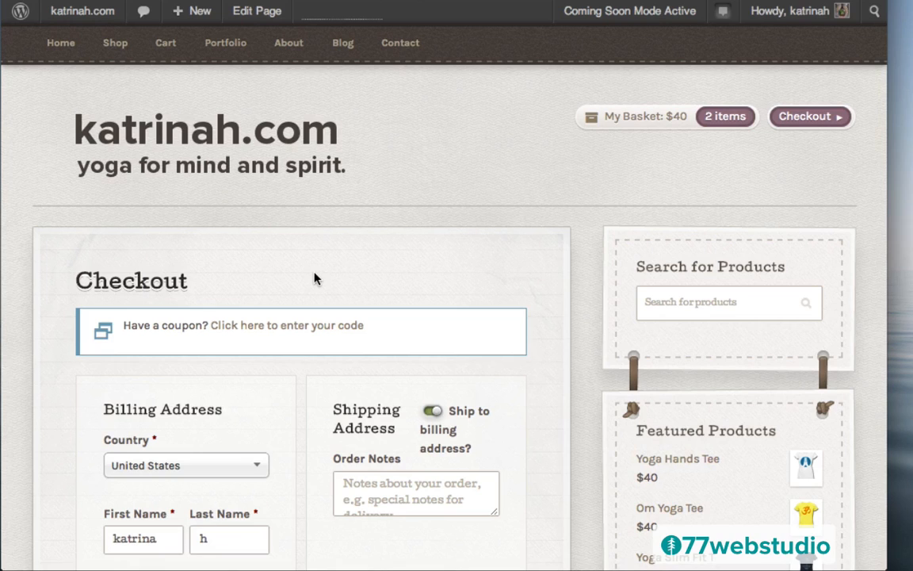
- Switch the Checkout page's Artificer layout to full width with no sidebar and update it
click(258, 14)
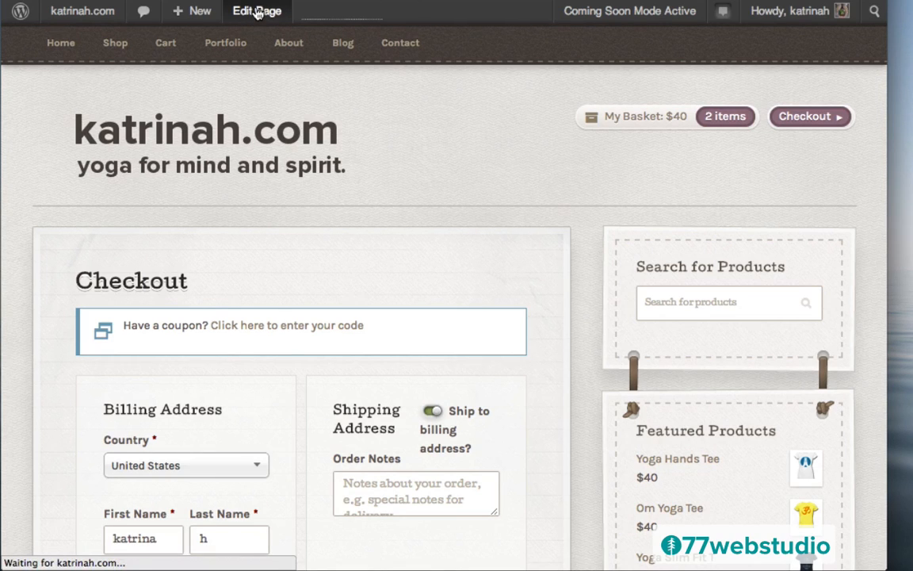
scroll(632, 292, down, 10)
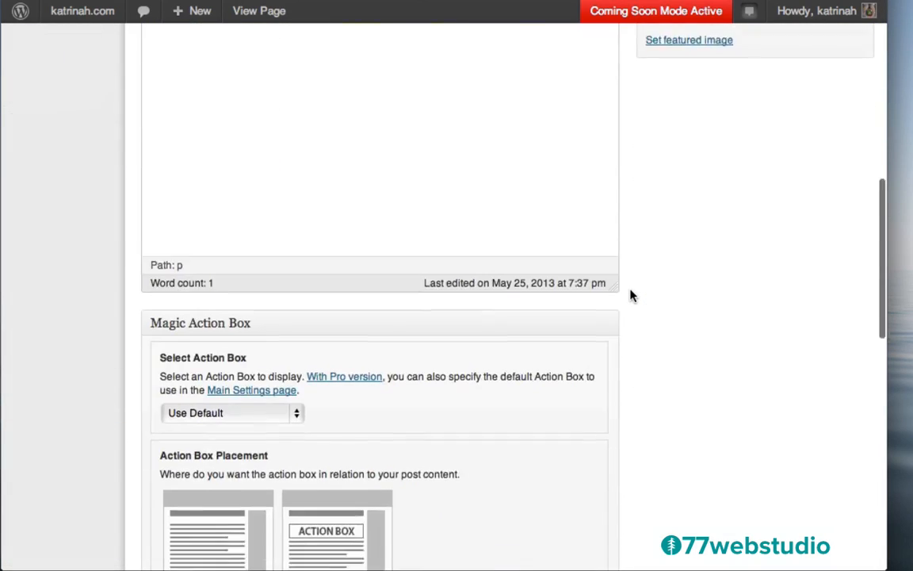
scroll(632, 295, down, 10)
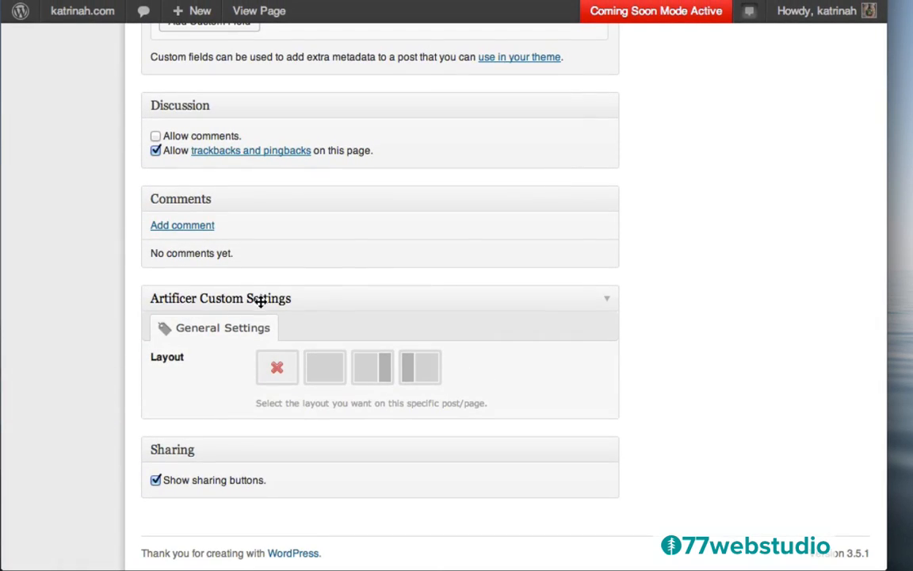
click(383, 376)
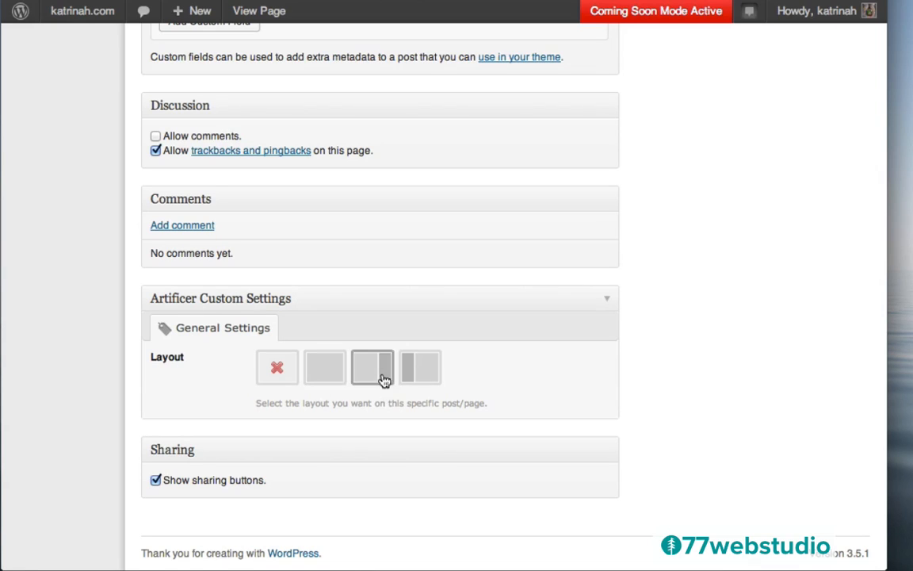
click(331, 371)
scroll(728, 197, up, 15)
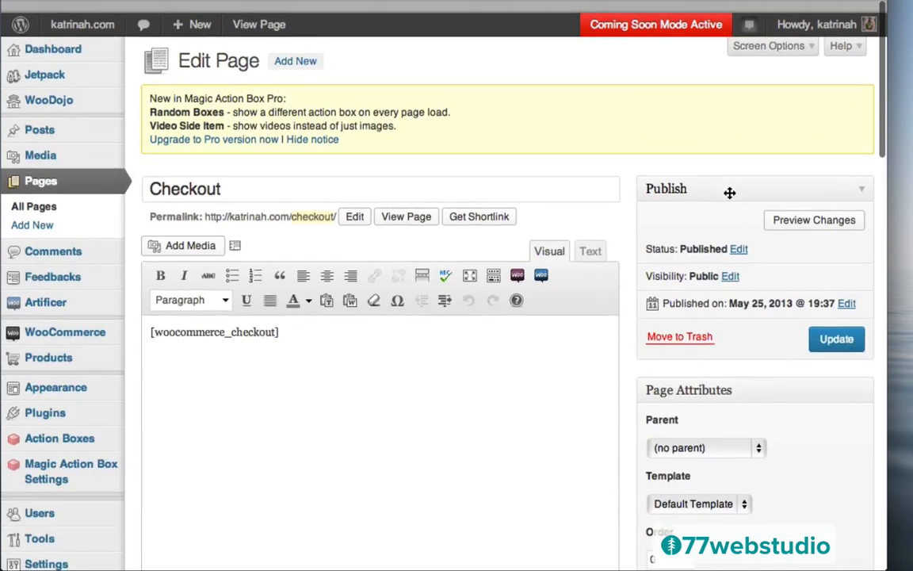
click(833, 332)
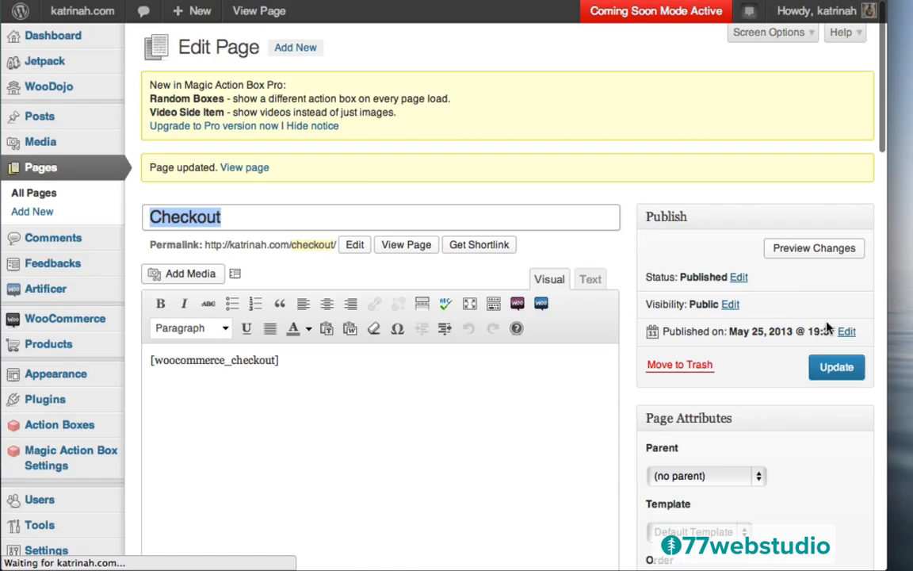
- Review the updated full-width Checkout page on the site, then go to the Cart page
click(245, 169)
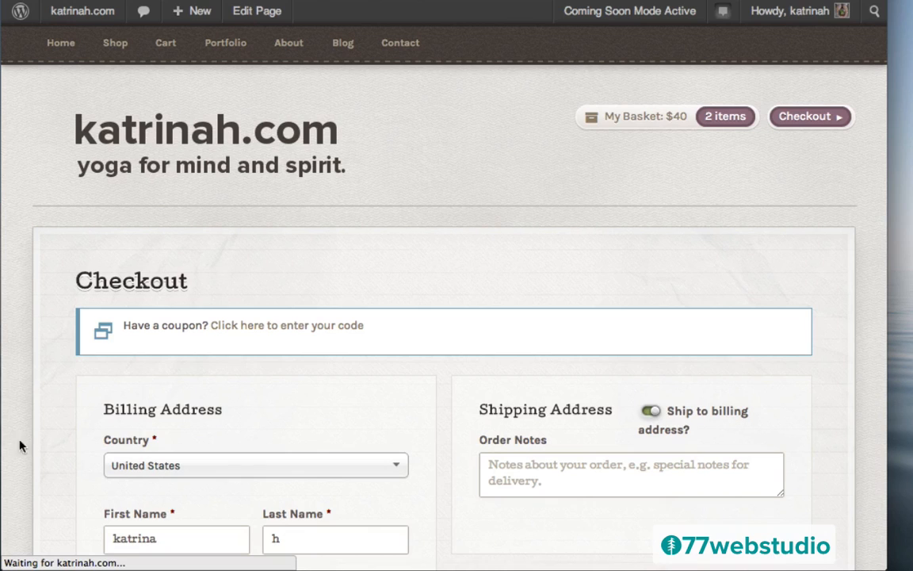
scroll(36, 435, down, 5)
scroll(37, 435, up, 5)
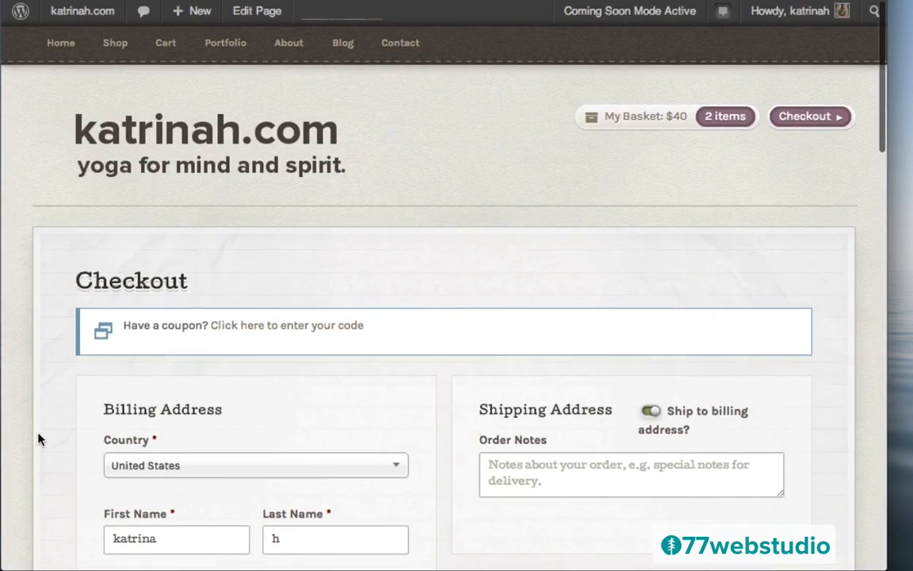
scroll(38, 439, down, 7)
scroll(38, 439, up, 4)
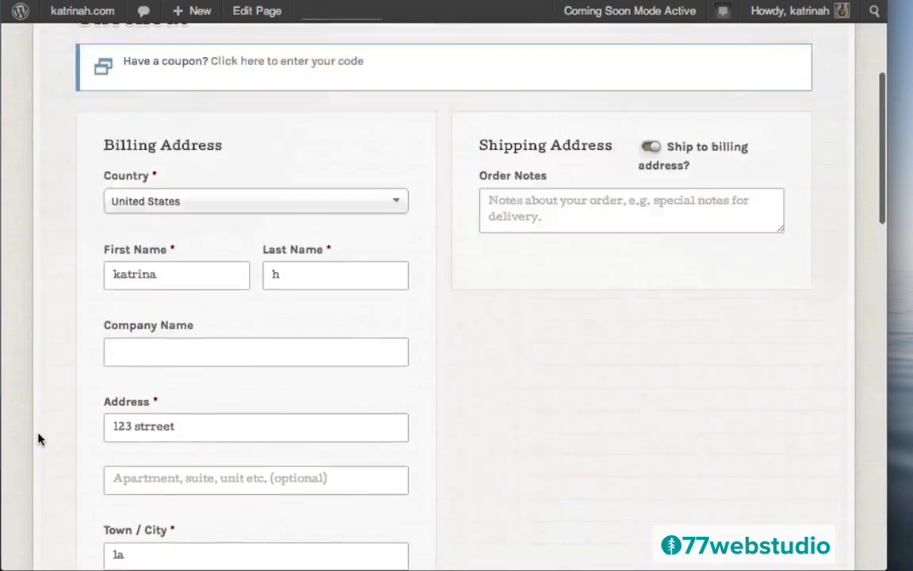
scroll(38, 438, up, 4)
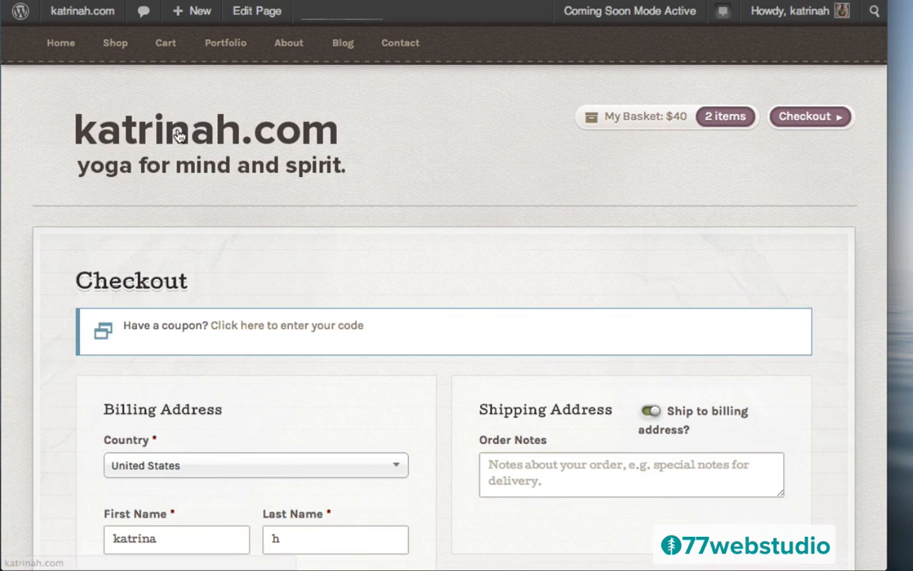
click(166, 47)
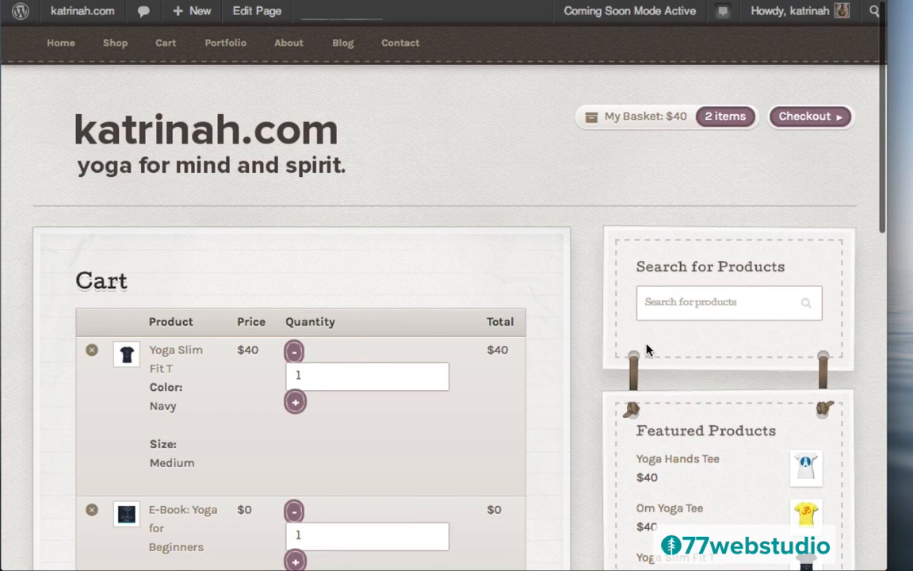
- Set the Cart page layout to full width and update the page
click(250, 13)
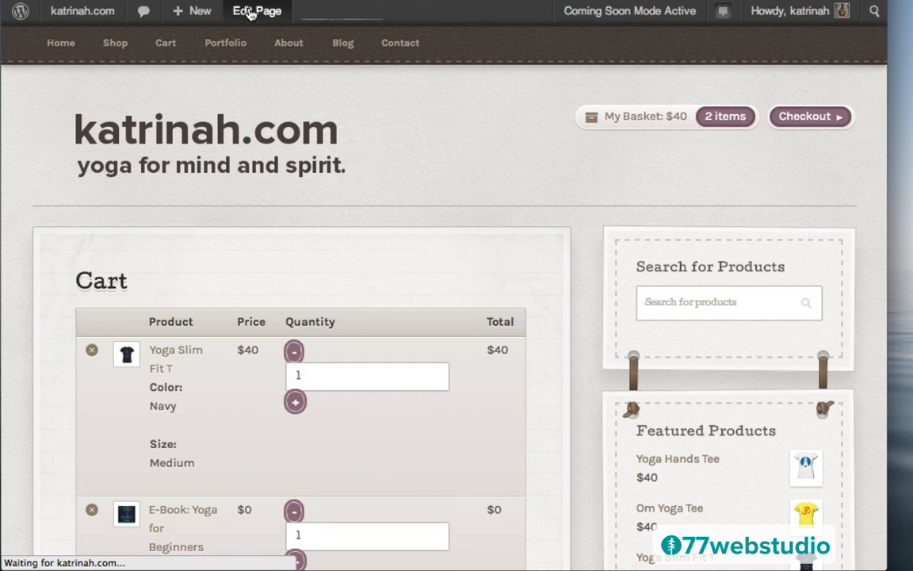
scroll(591, 362, down, 15)
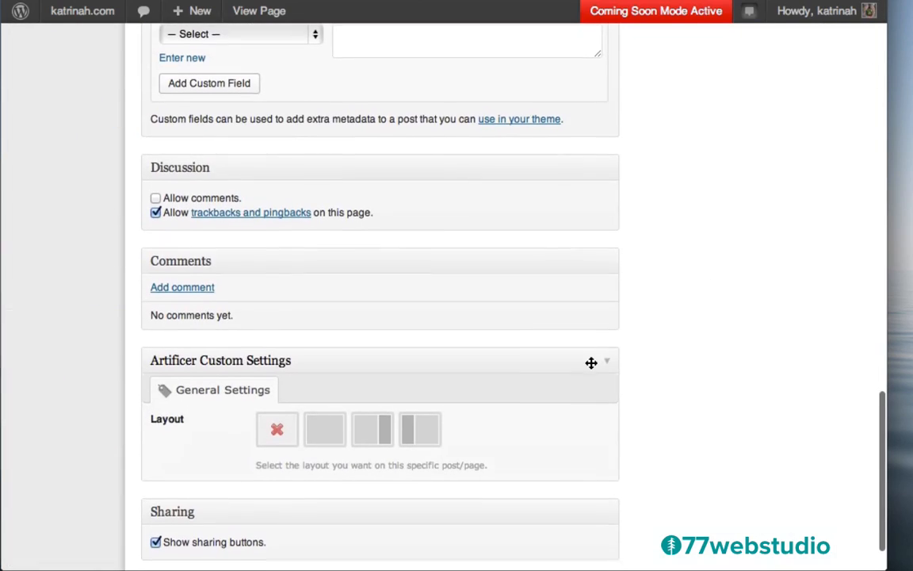
click(330, 431)
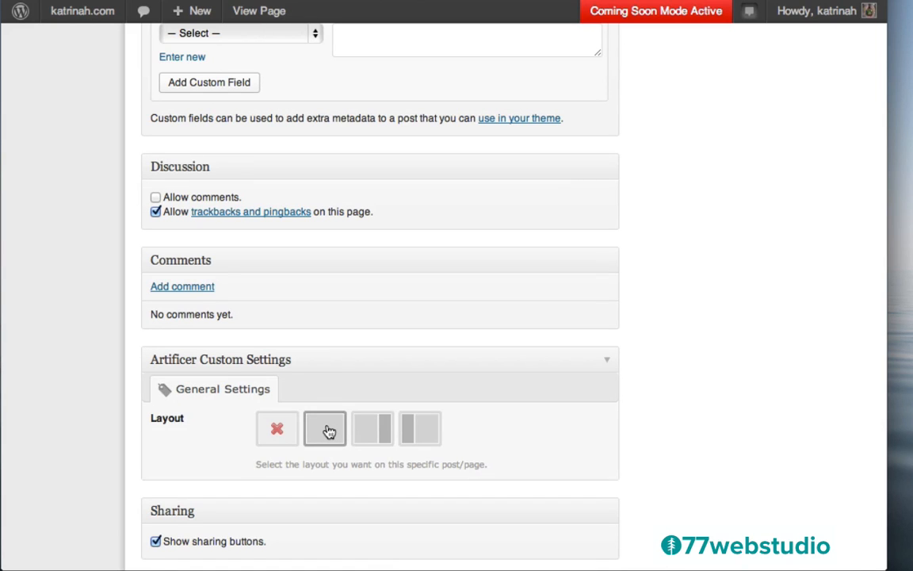
scroll(828, 137, up, 15)
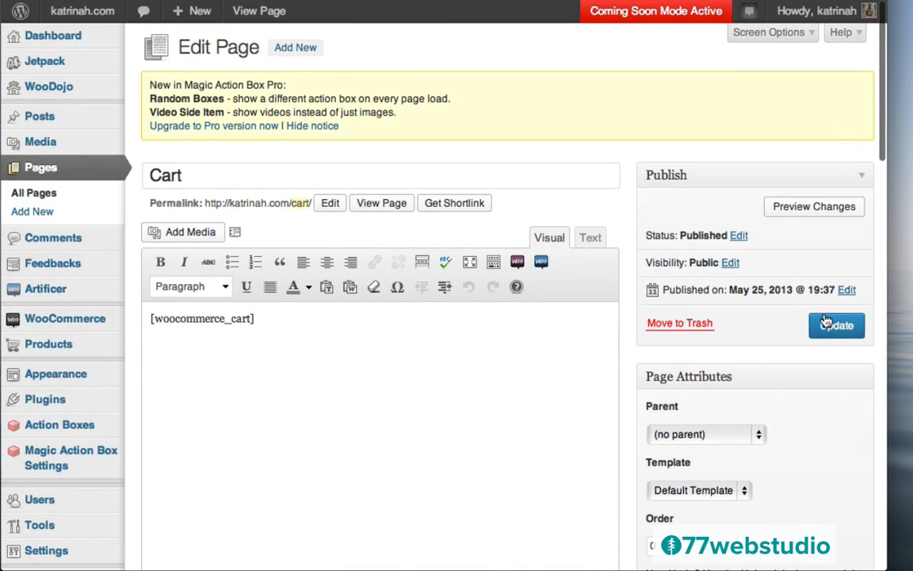
click(824, 325)
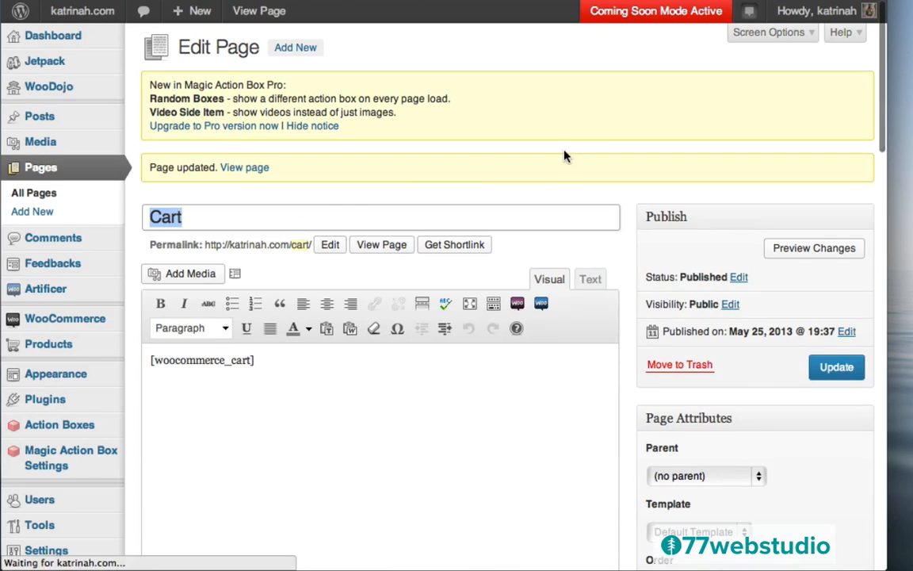
- View the full-width Cart page showing the -$5 discount and $35 order total
click(240, 168)
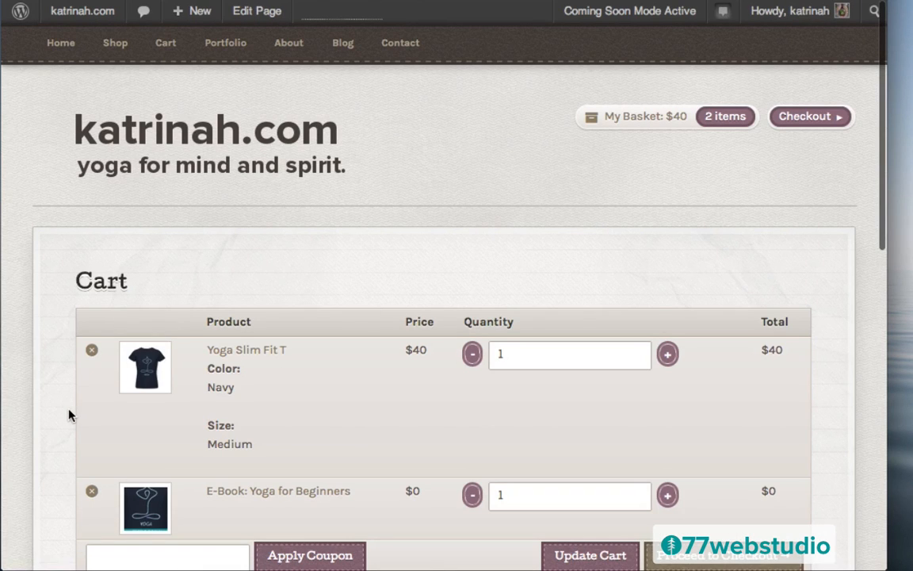
scroll(55, 404, down, 4)
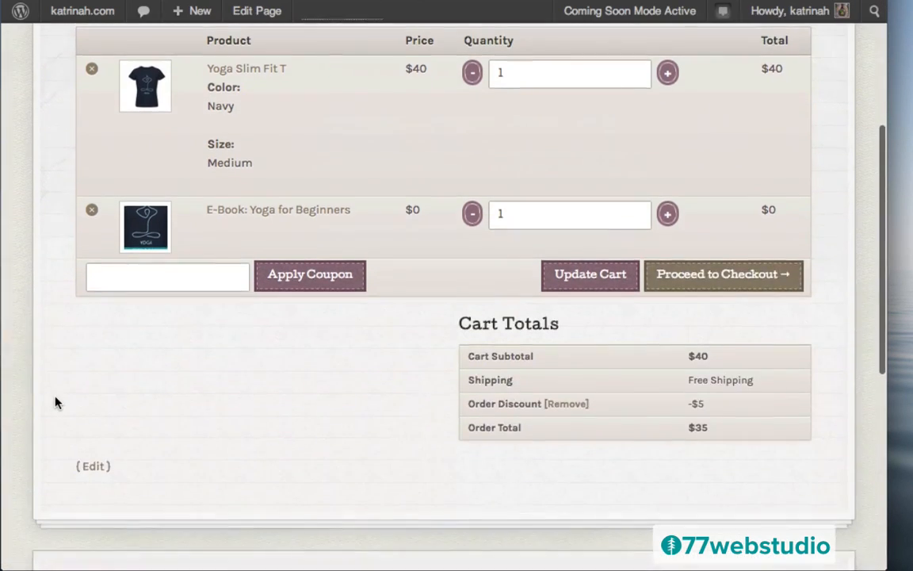
scroll(55, 404, up, 4)
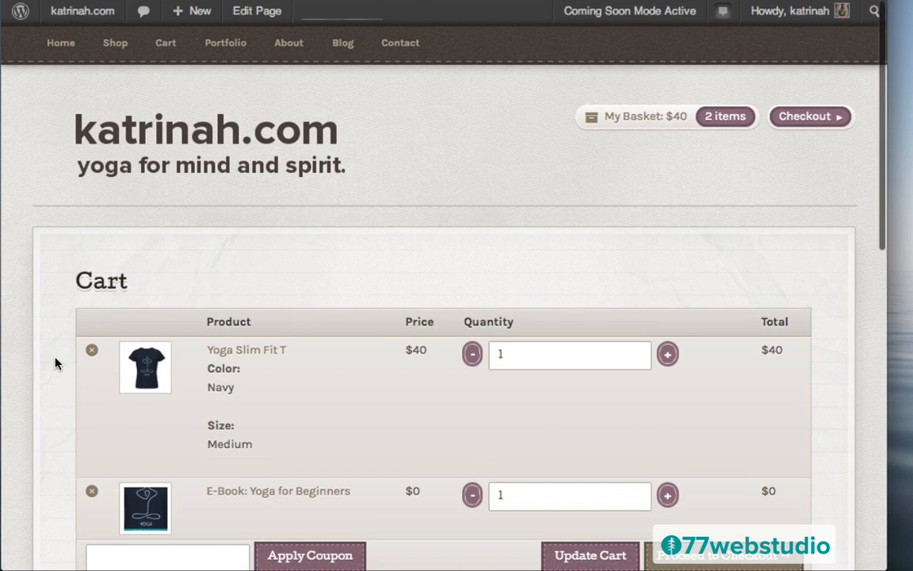
scroll(57, 363, down, 4)
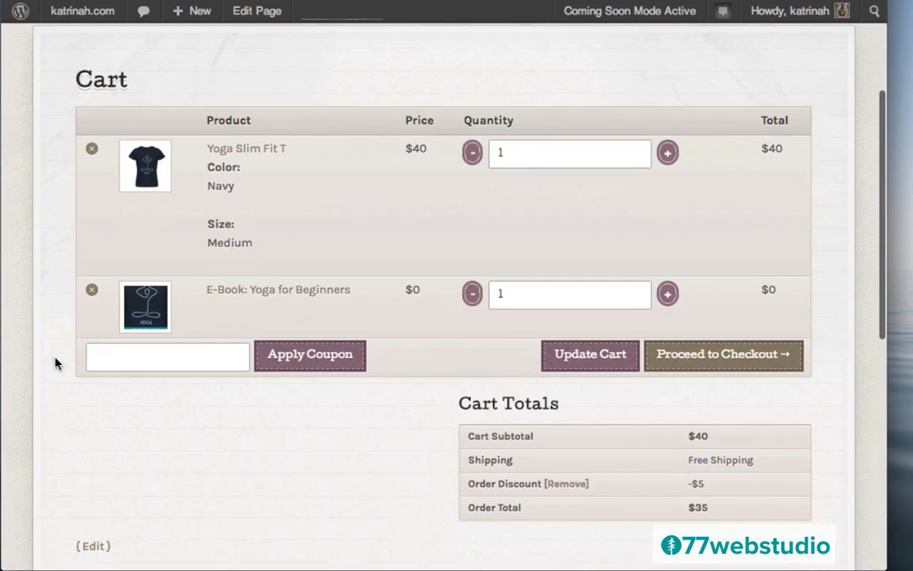
- Proceed to Checkout and review the filled billing details, $35 total and no-payment-methods notice
click(741, 362)
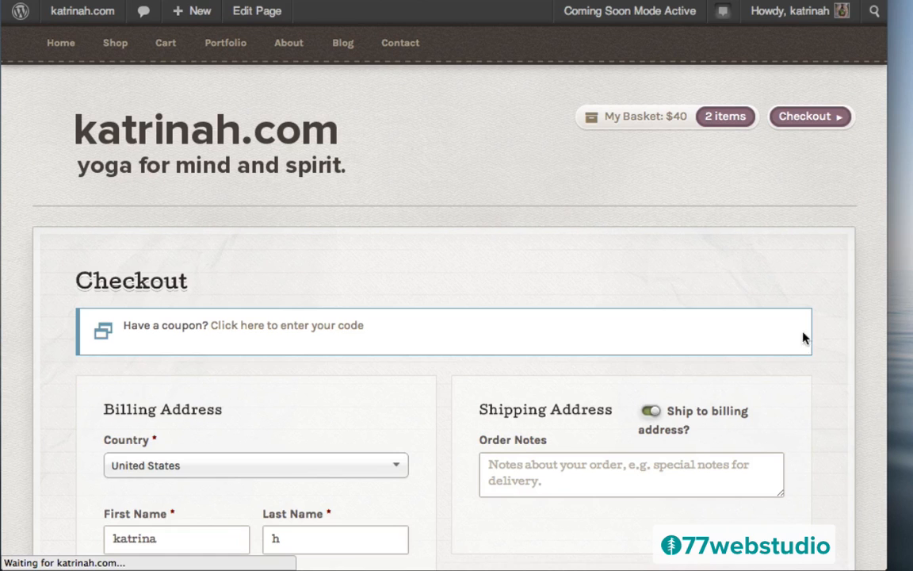
scroll(824, 361, down, 5)
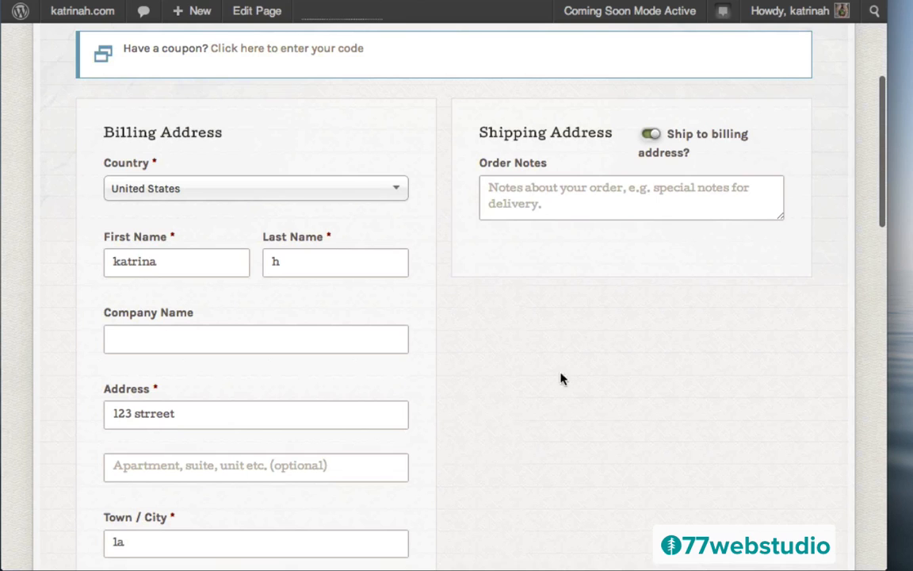
scroll(555, 394, down, 10)
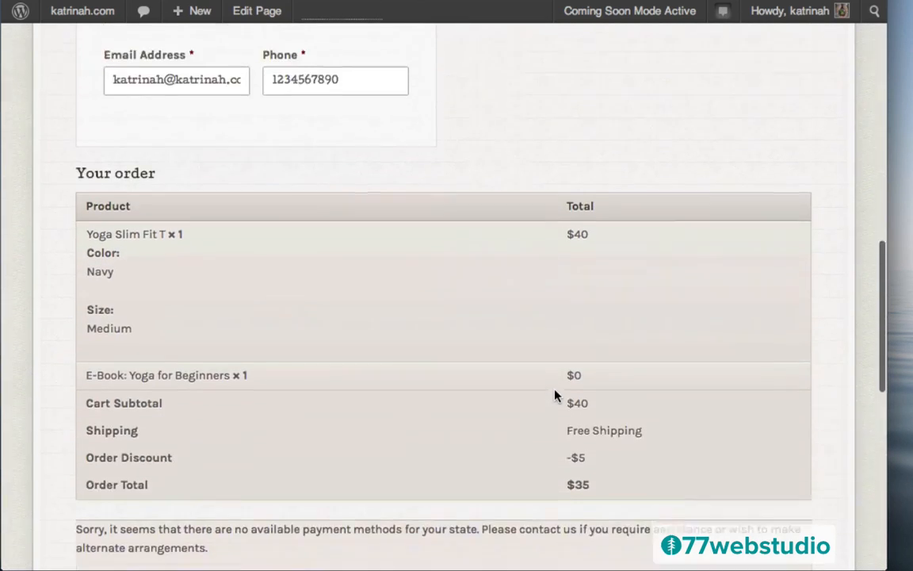
scroll(554, 394, down, 2)
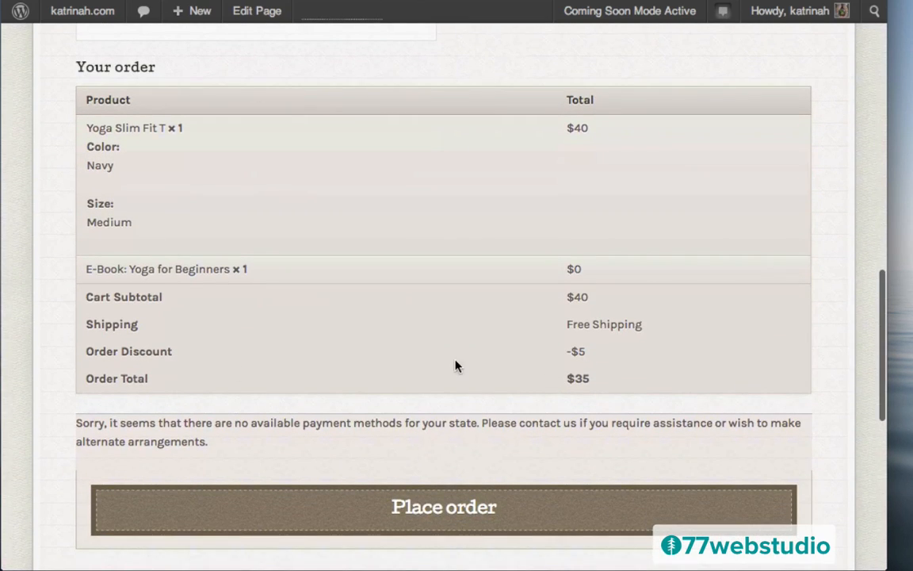
scroll(456, 365, down, 1)
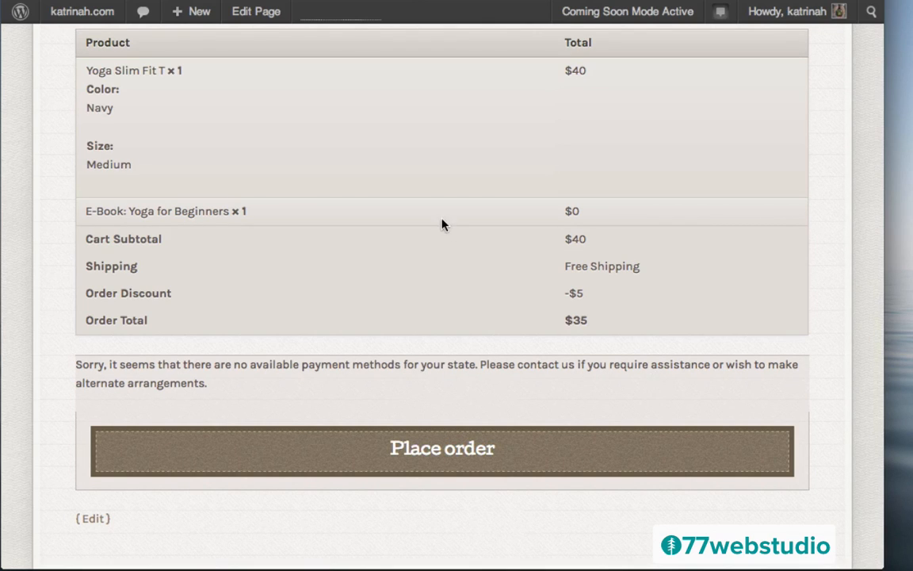
scroll(442, 225, up, 5)
scroll(442, 224, up, 2)
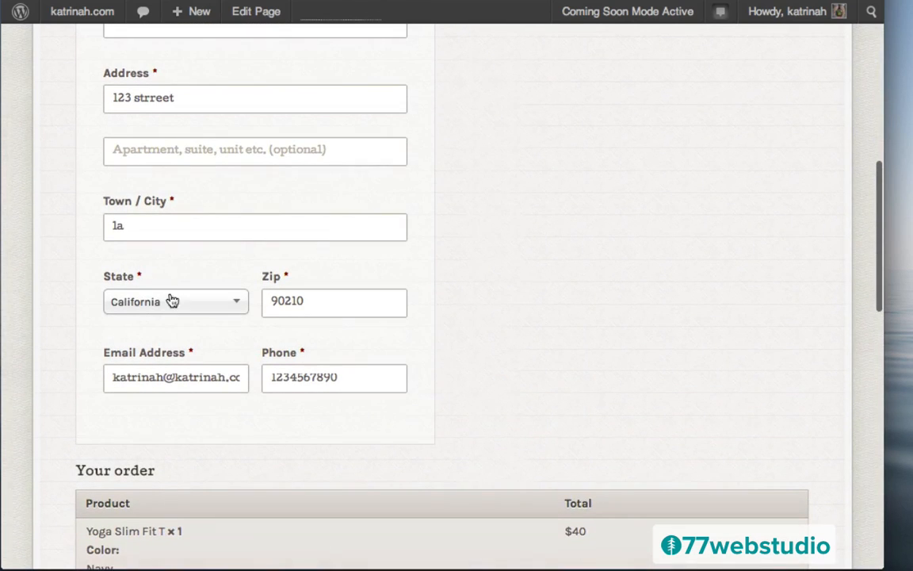
scroll(568, 310, up, 7)
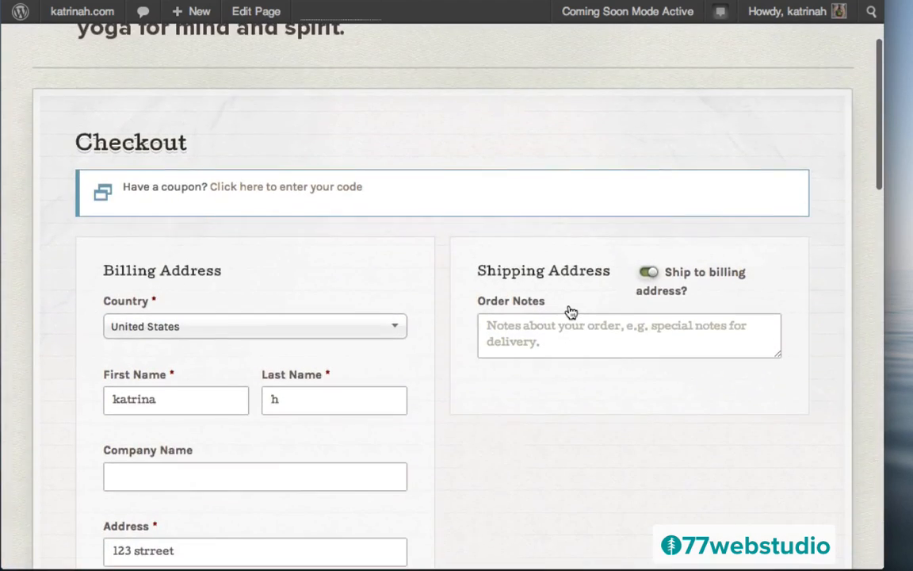
scroll(569, 310, down, 17)
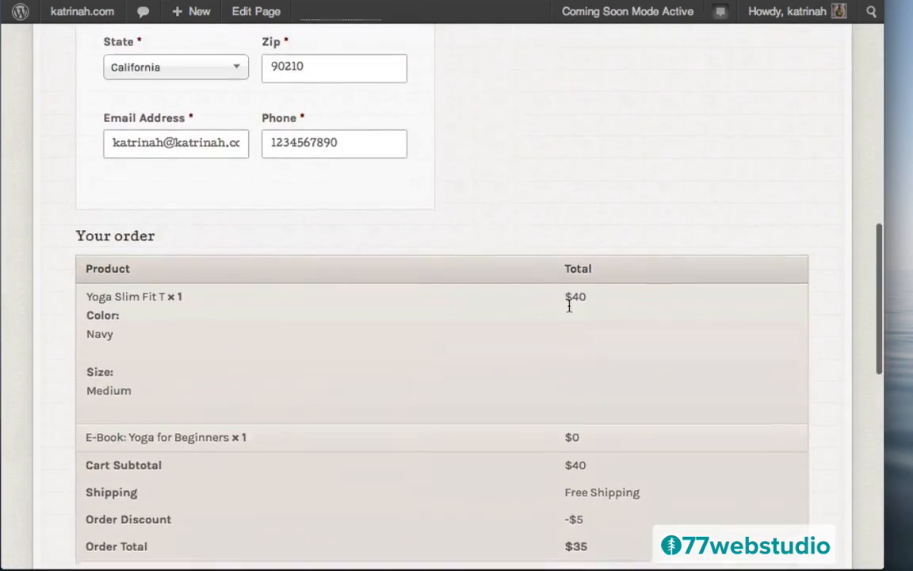
scroll(569, 309, up, 4)
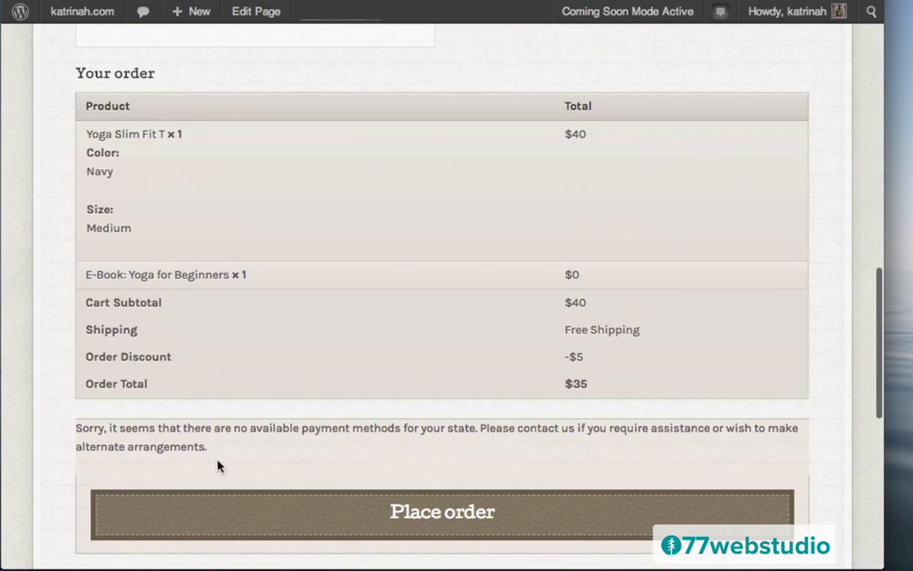
scroll(381, 329, up, 15)
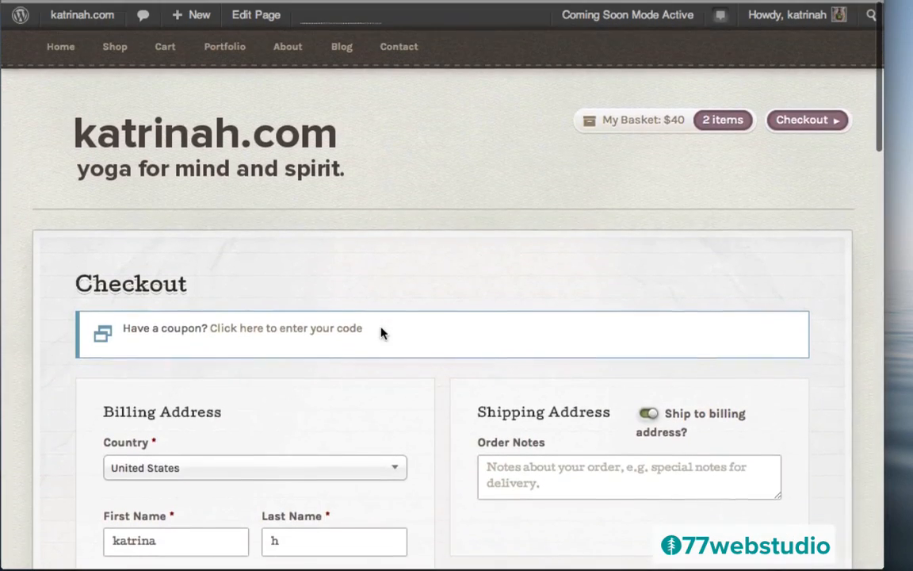
- Enable PayPal standard under WooCommerce Settings > Payment Gateways > PayPal and save the changes
mouse_move(87, 13)
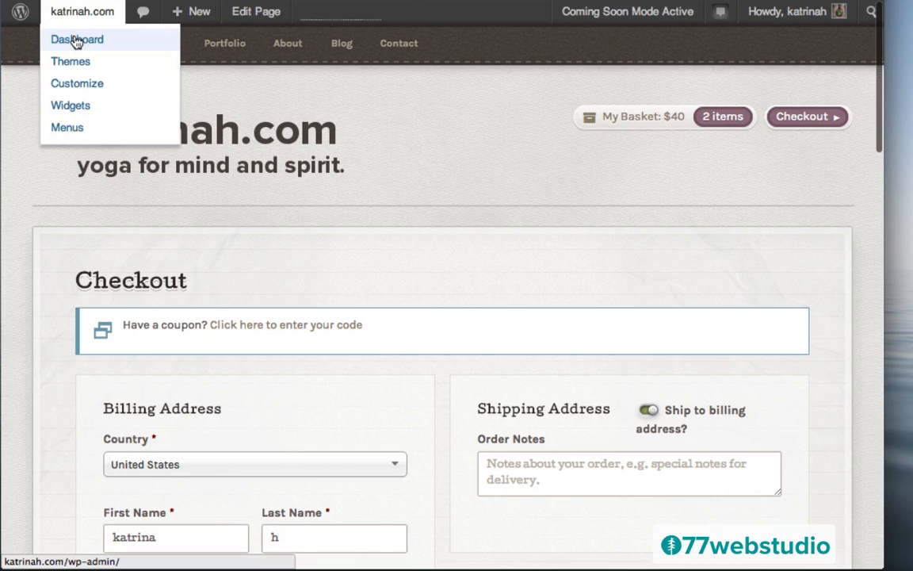
click(77, 41)
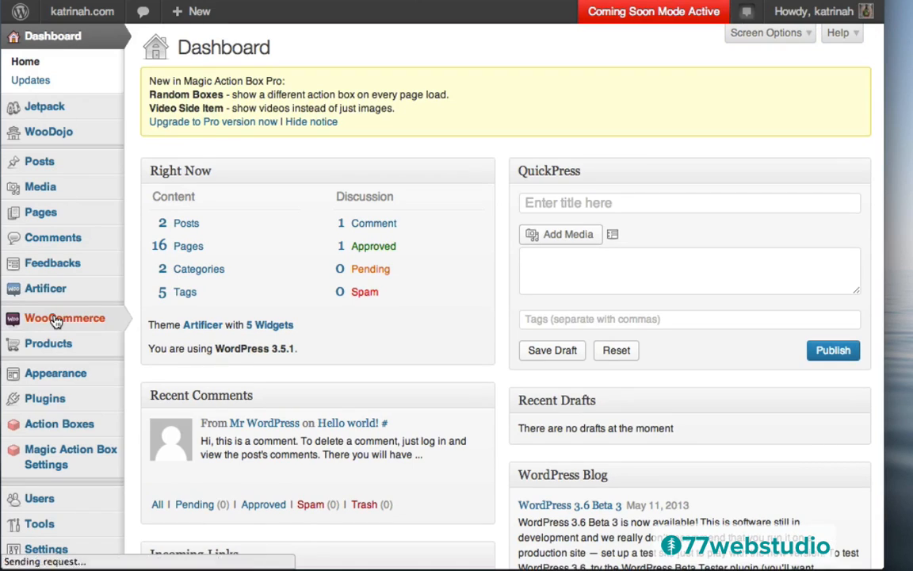
mouse_move(55, 320)
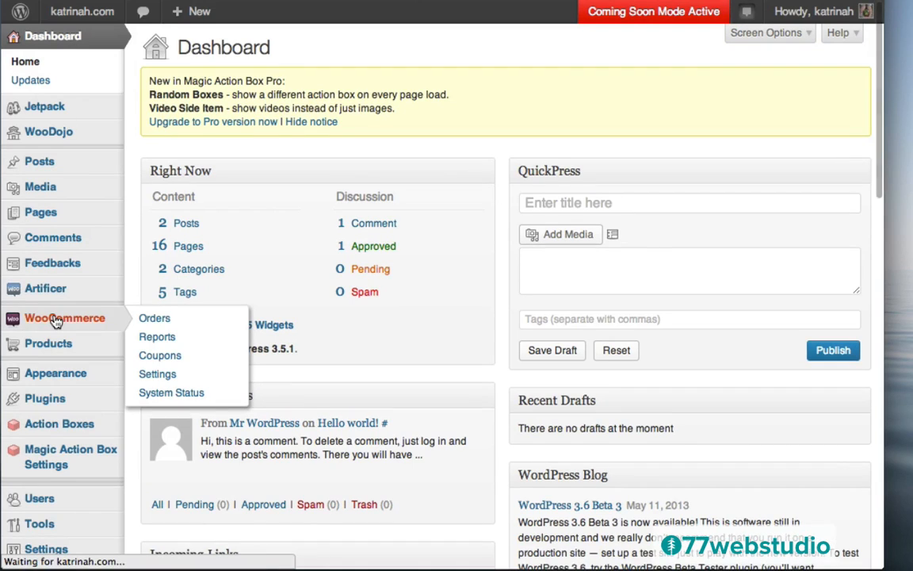
click(166, 378)
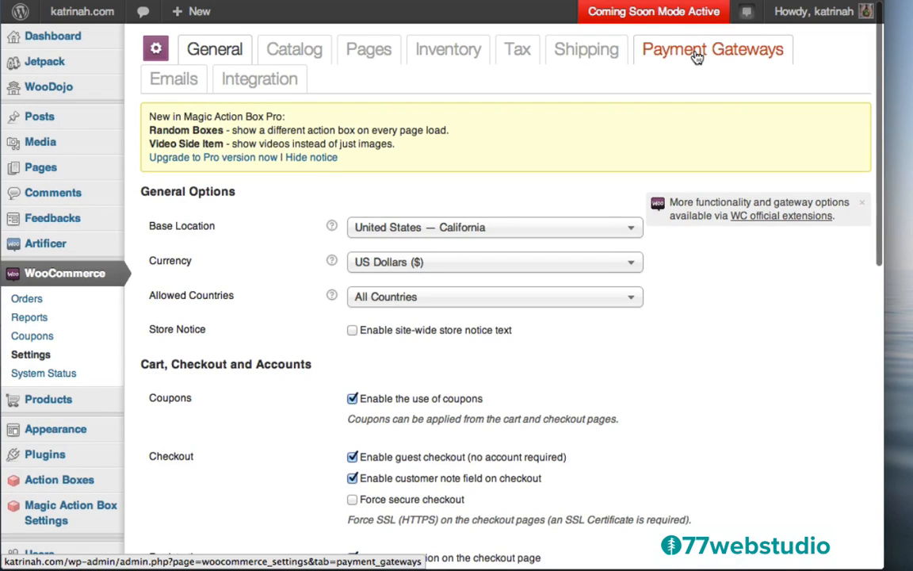
click(696, 57)
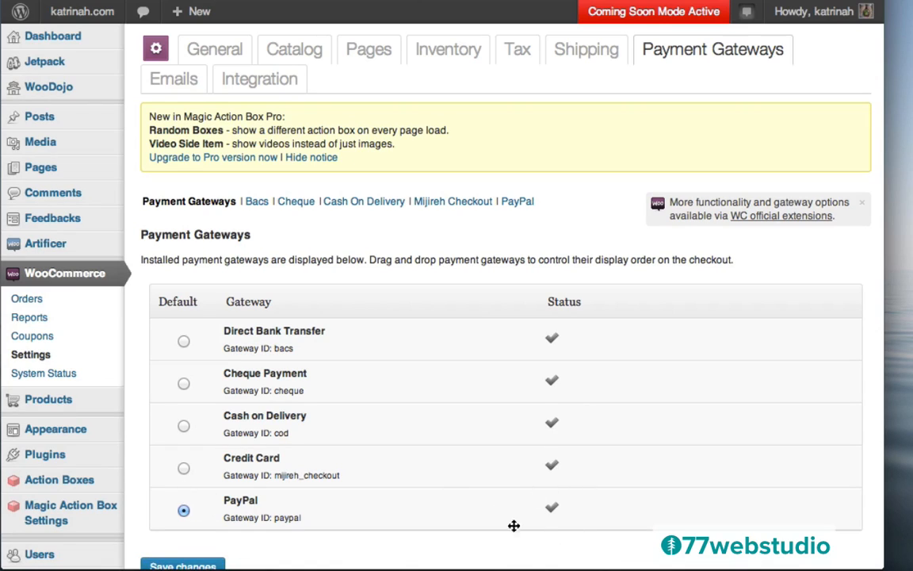
click(518, 203)
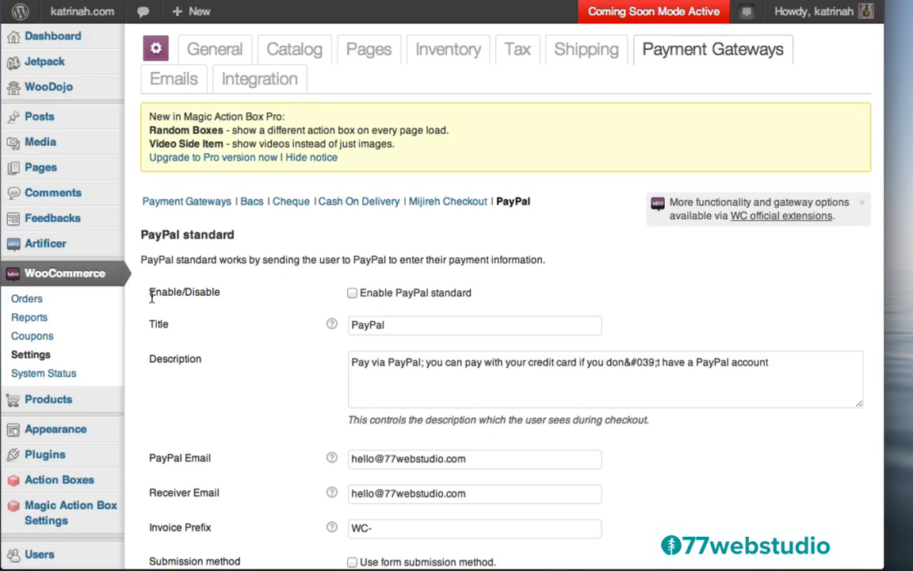
click(353, 294)
scroll(291, 372, down, 5)
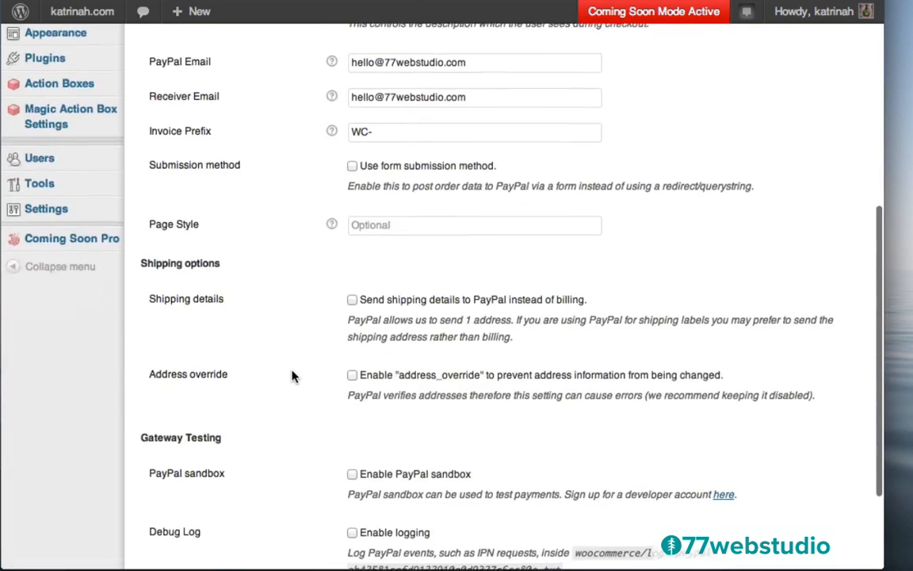
scroll(293, 376, down, 2)
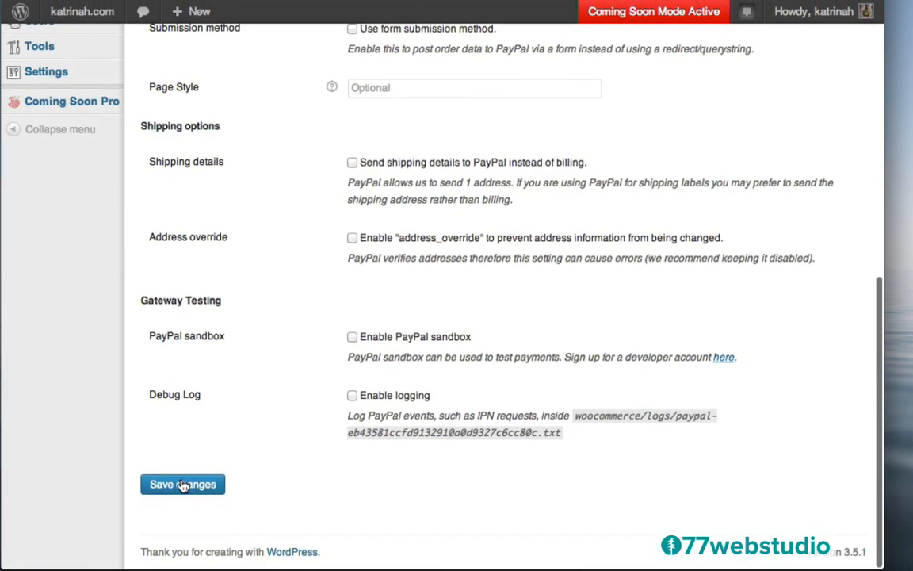
click(182, 484)
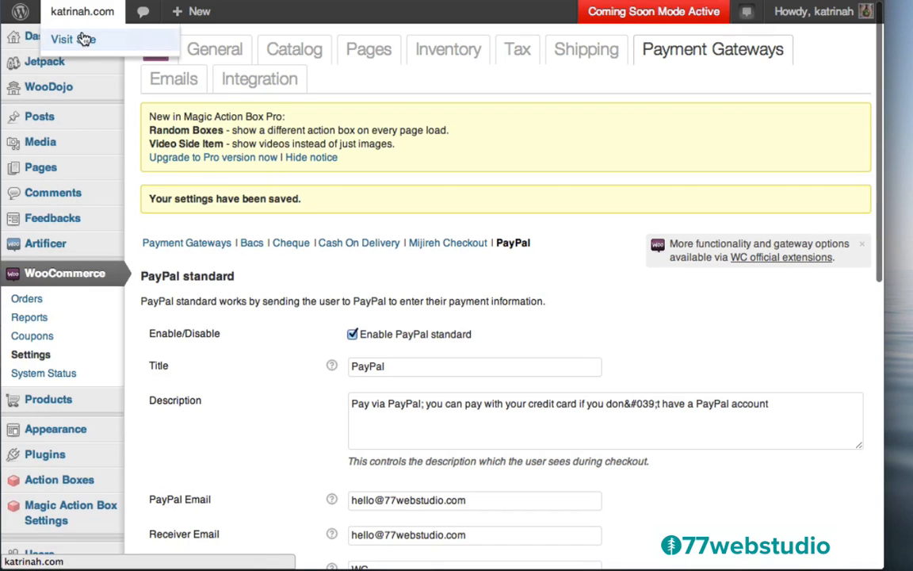
- Visit the site and check that the Checkout page now offers PayPal above Place order
click(84, 38)
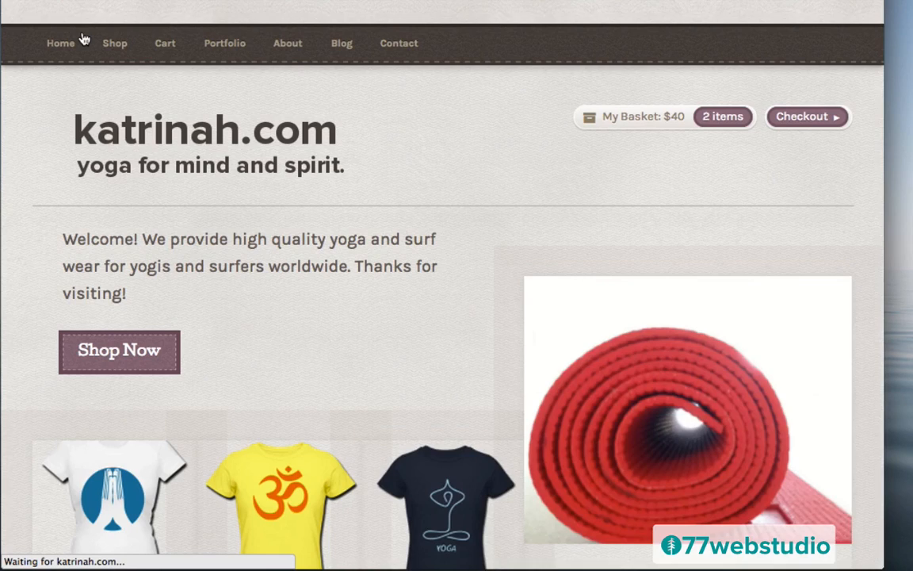
click(812, 118)
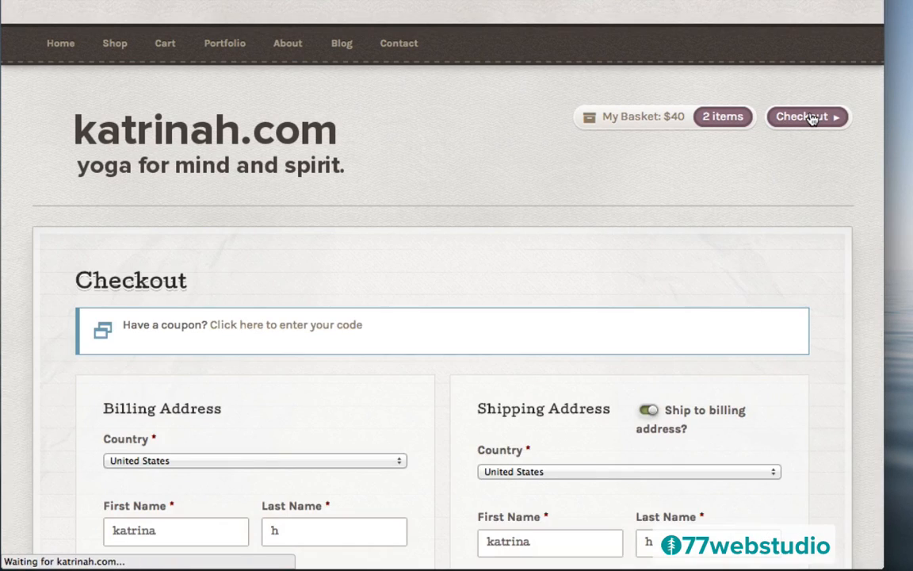
scroll(525, 252, down, 15)
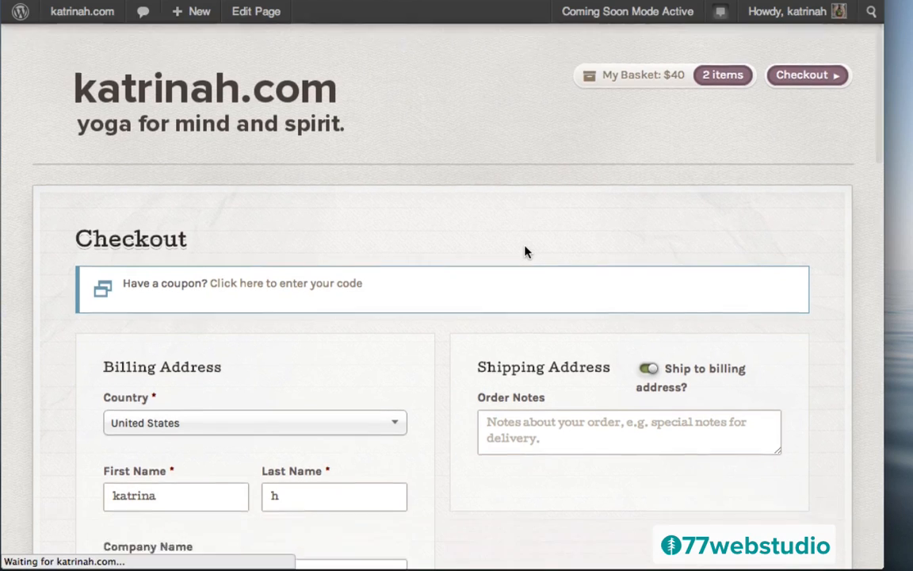
scroll(525, 252, down, 3)
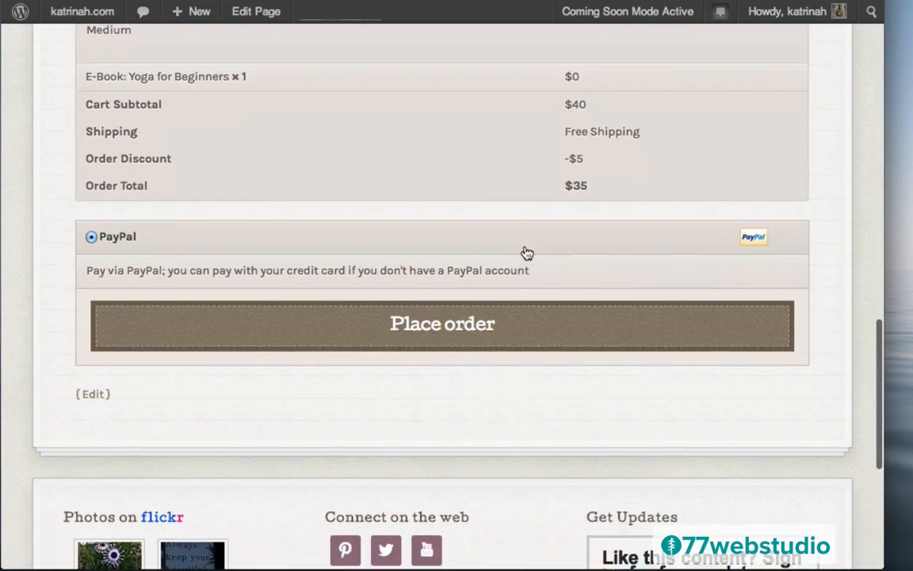
scroll(525, 252, up, 4)
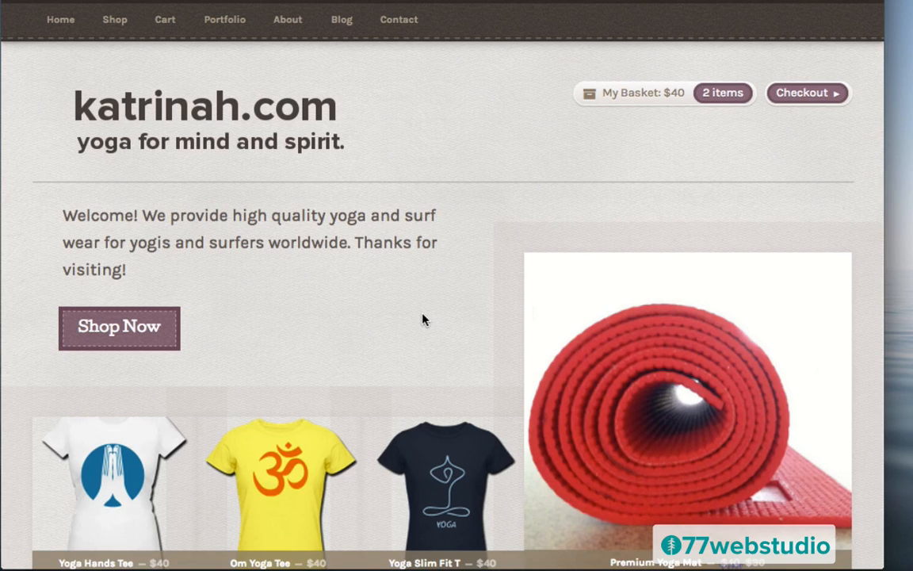
scroll(422, 319, down, 10)
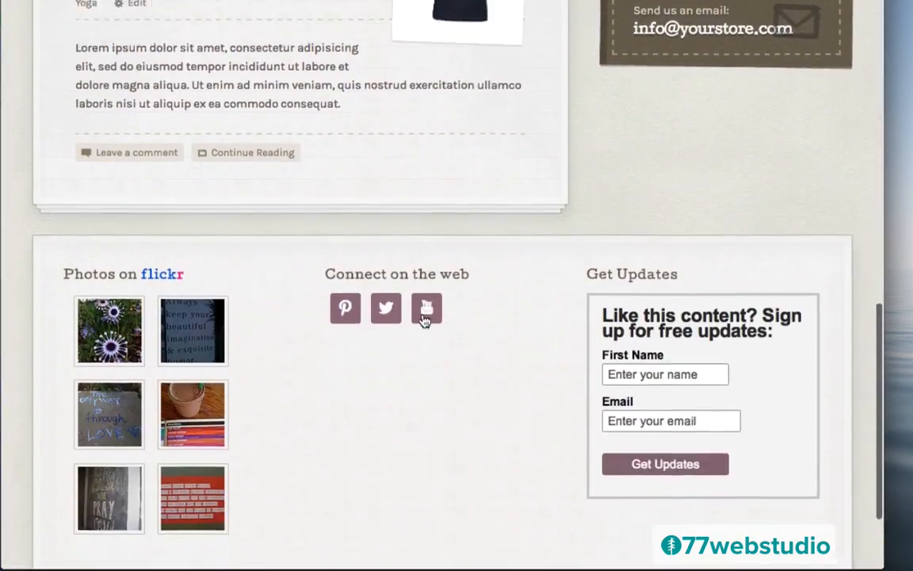
scroll(424, 318, down, 3)
scroll(422, 319, up, 15)
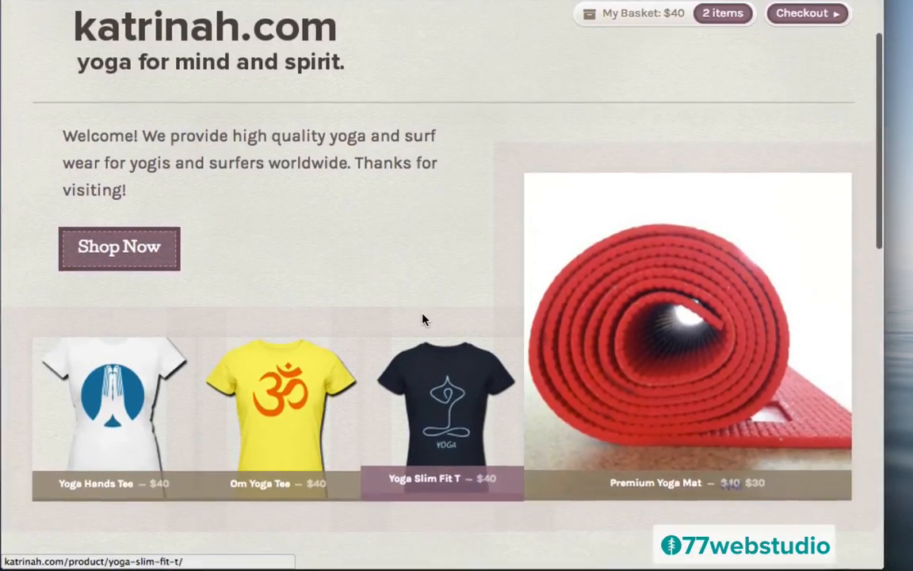
scroll(424, 319, up, 2)
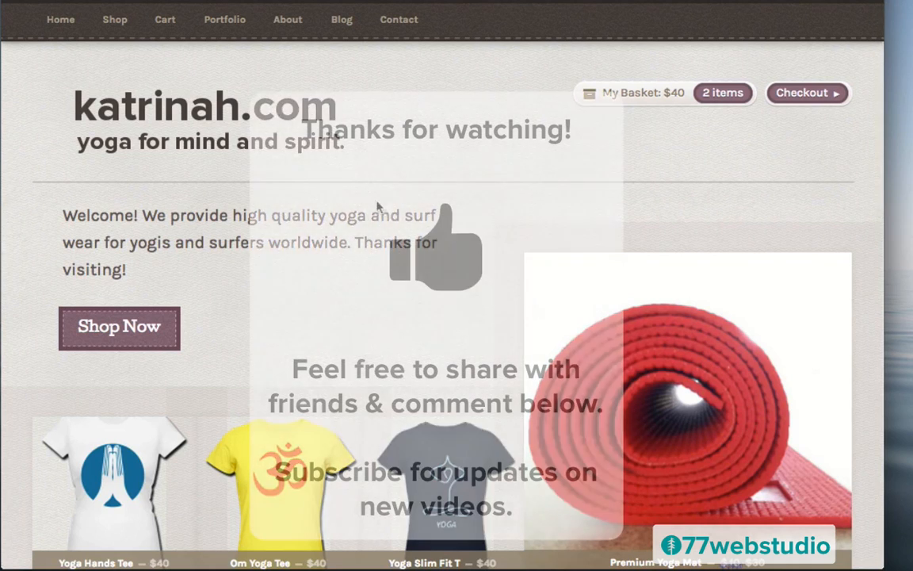